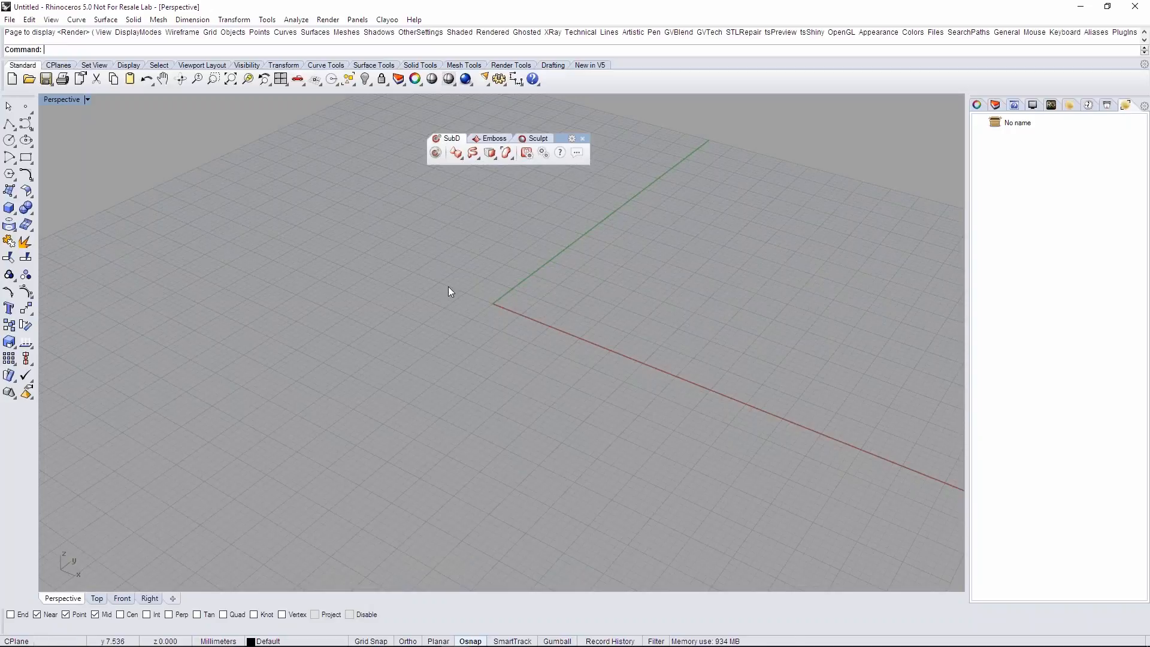
- Turn on the SubD Edition Mode
{"action": "left_click", "coordinate": [433, 156]}
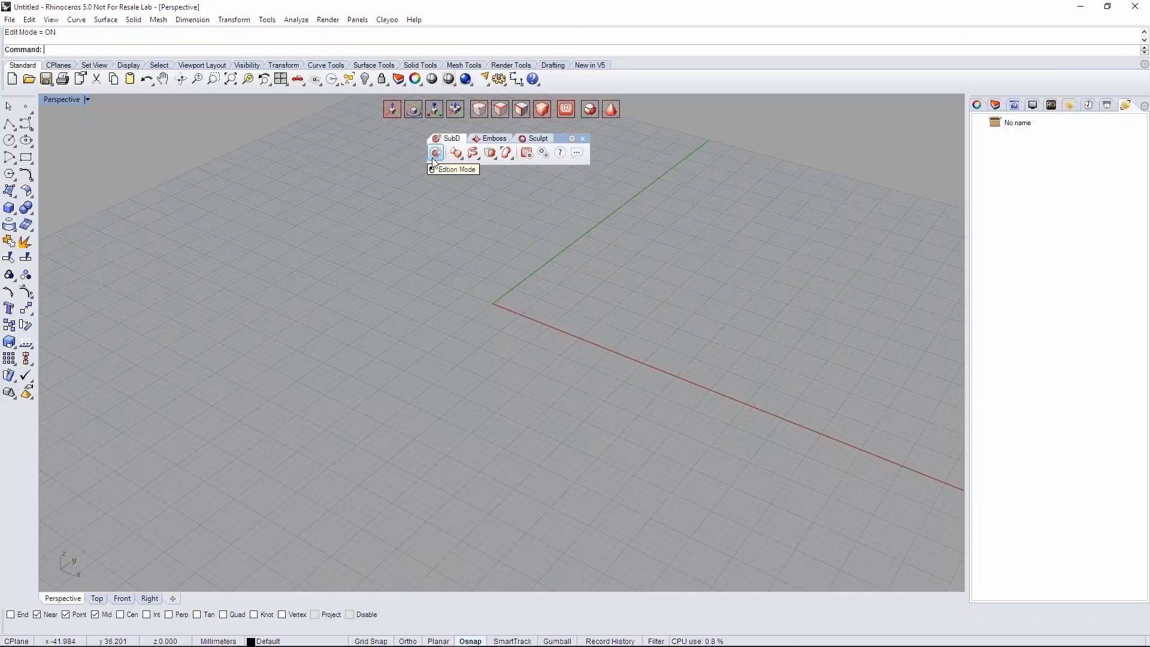
{"action": "right_click_drag", "start_coordinate": [595, 388], "coordinate": [572, 395]}
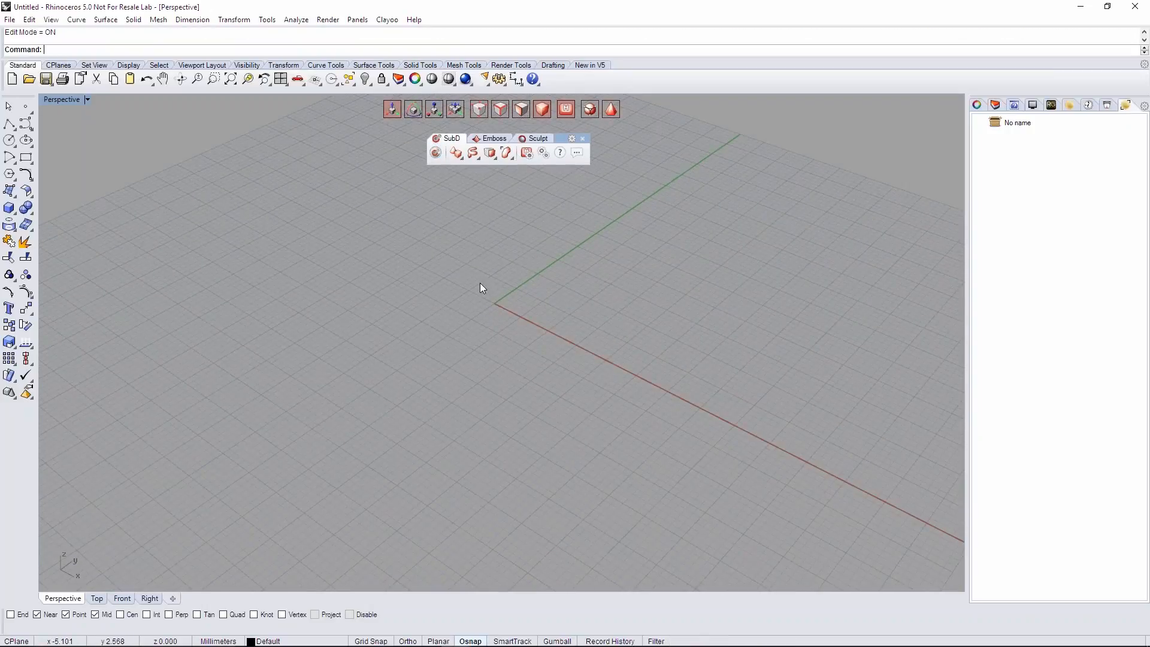
{"action": "right_click_drag", "start_coordinate": [469, 273], "coordinate": [521, 276]}
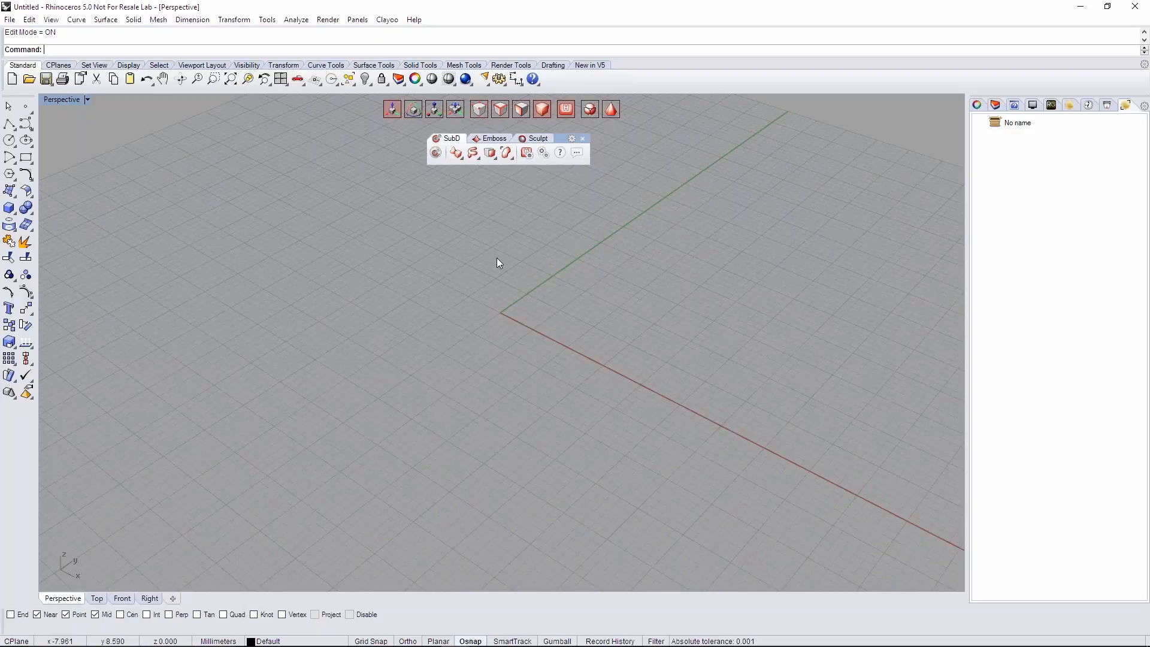
- Create a SubD cylinder at the origin with a height of about 1.12 and one vertical segment
{"action": "left_click", "coordinate": [456, 153]}
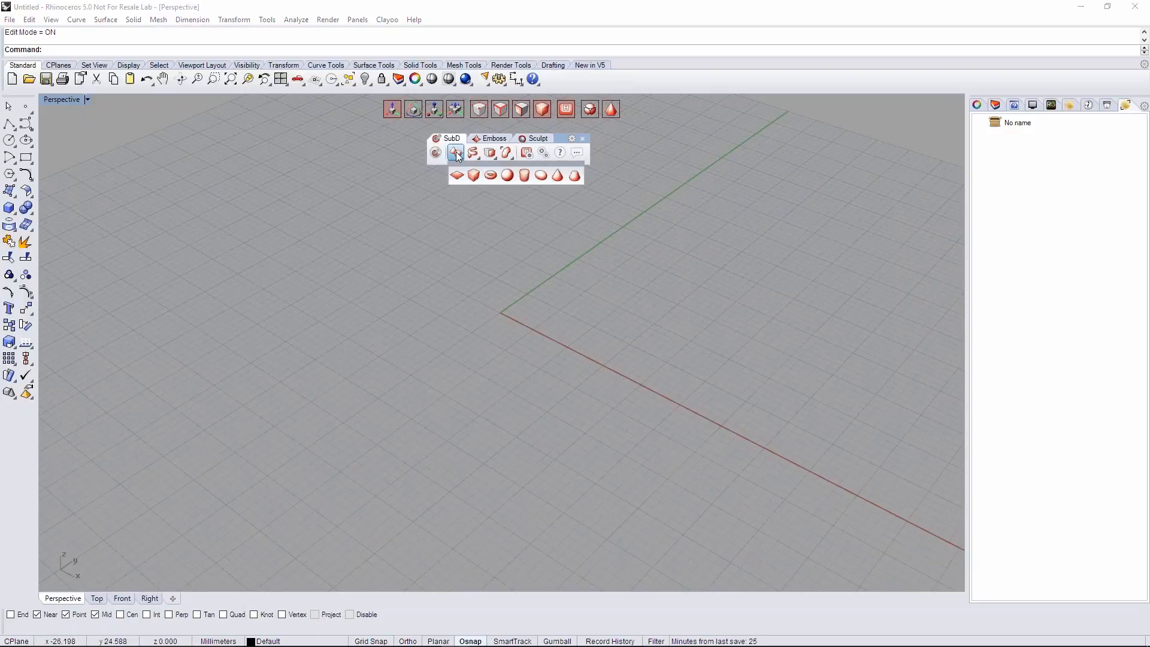
{"action": "left_click", "coordinate": [520, 179]}
{"action": "right_click_drag", "start_coordinate": [566, 225], "coordinate": [570, 217]}
{"action": "right_click_drag", "start_coordinate": [558, 257], "coordinate": [587, 296], "text": "shift"}
{"action": "scroll", "coordinate": [573, 296], "scroll_direction": "up", "scroll_amount": 2}
{"action": "scroll", "coordinate": [573, 294], "scroll_direction": "up", "scroll_amount": 2}
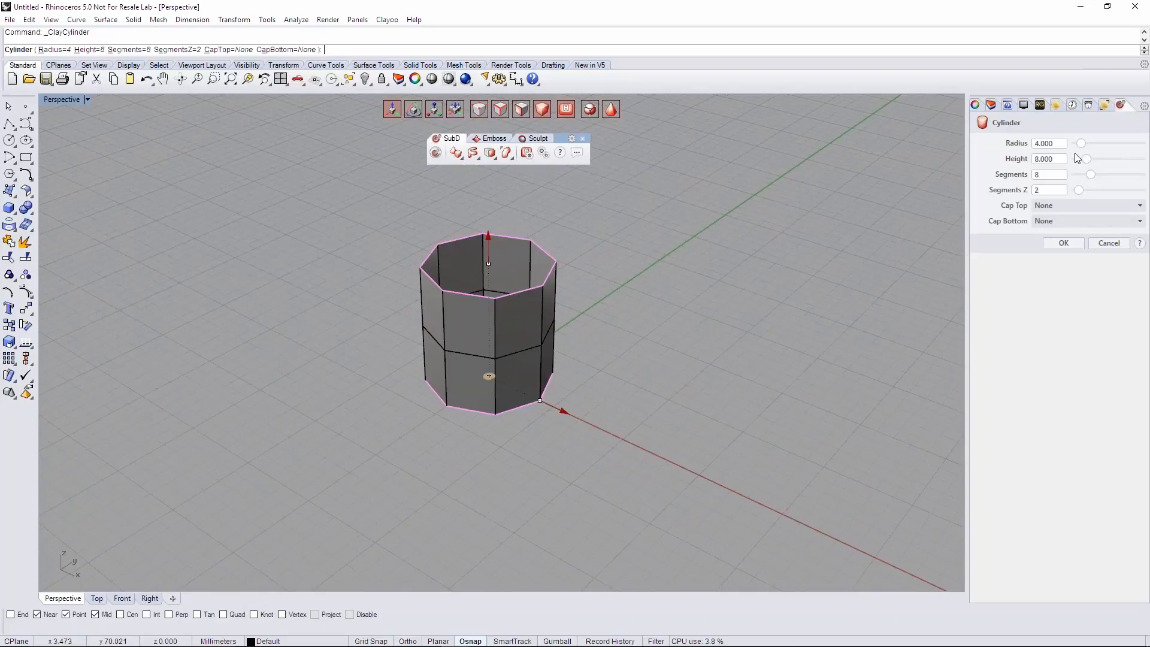
{"action": "left_click_drag", "start_coordinate": [493, 237], "coordinate": [473, 339]}
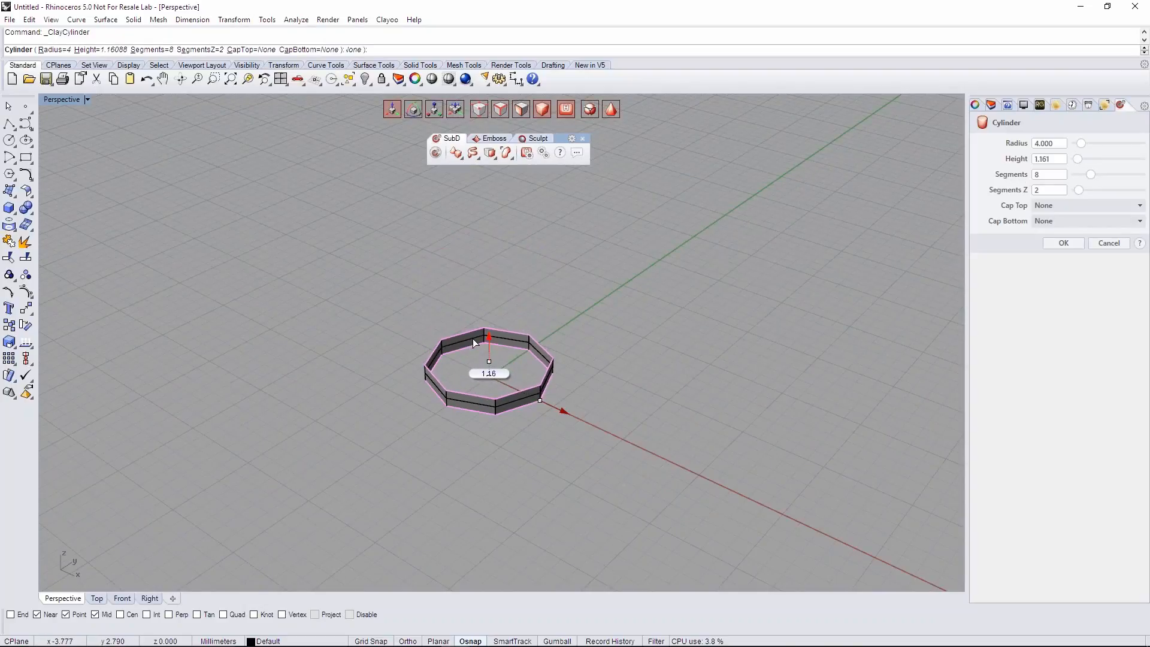
{"action": "mouse_move", "coordinate": [497, 377]}
{"action": "right_mouse_down"}
{"action": "mouse_move", "coordinate": [503, 333]}
{"action": "mouse_move", "coordinate": [505, 366]}
{"action": "right_mouse_up"}
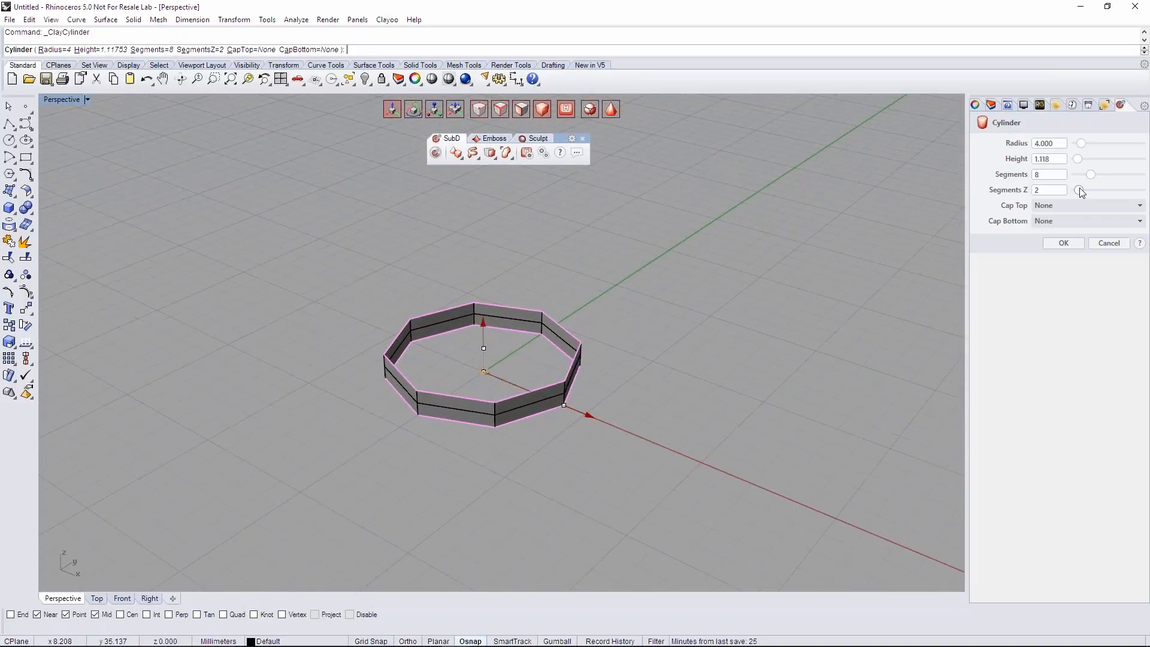
{"action": "left_click_drag", "start_coordinate": [1080, 188], "coordinate": [1076, 189]}
{"action": "right_click_drag", "start_coordinate": [515, 365], "coordinate": [536, 377]}
- Cap the cylinder's top and bottom with the Ngon option and accept the cylinder
{"action": "left_click", "coordinate": [1045, 205]}
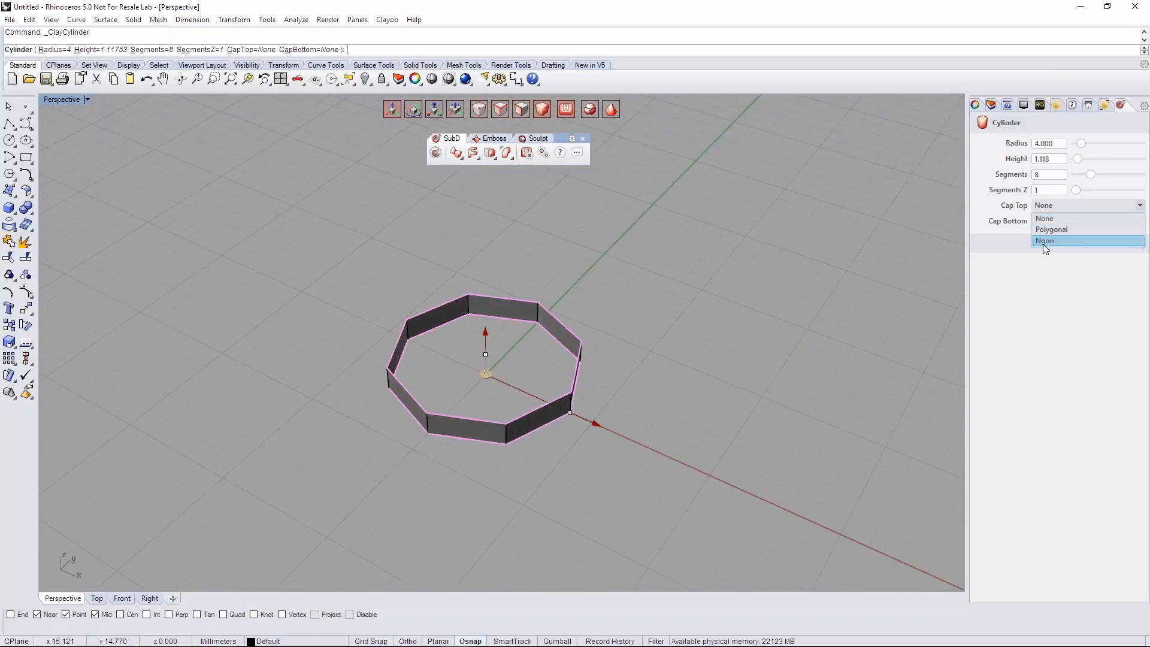
{"action": "left_click", "coordinate": [1043, 243]}
{"action": "right_click_drag", "start_coordinate": [611, 416], "coordinate": [626, 313]}
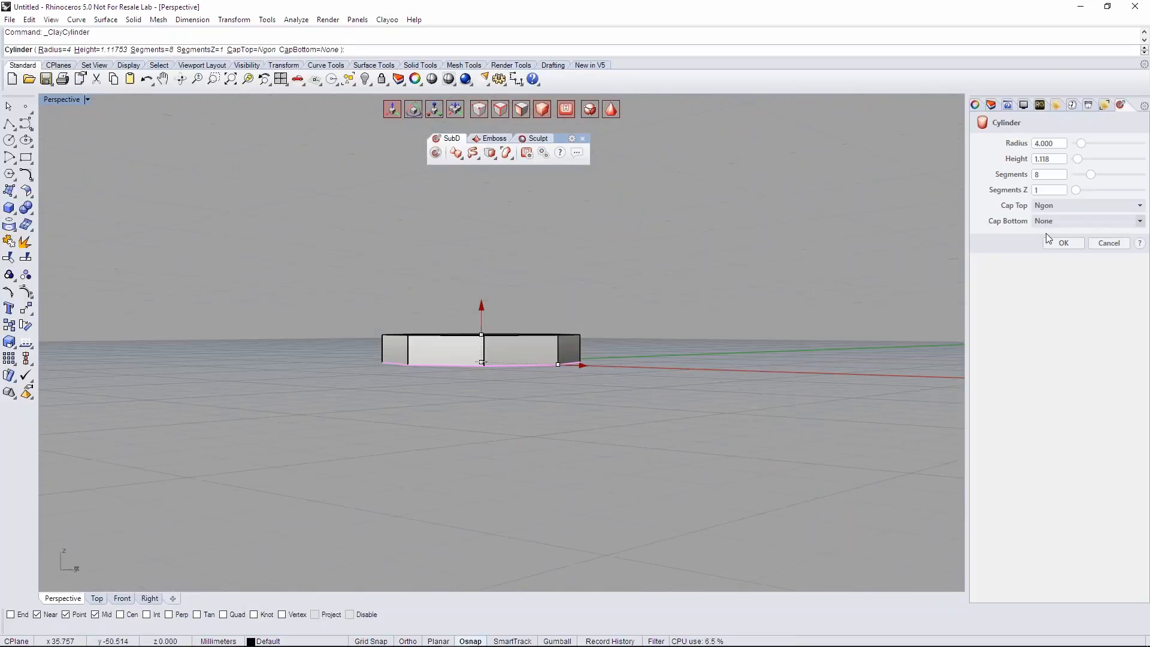
{"action": "left_click", "coordinate": [1047, 221]}
{"action": "left_click", "coordinate": [1049, 255]}
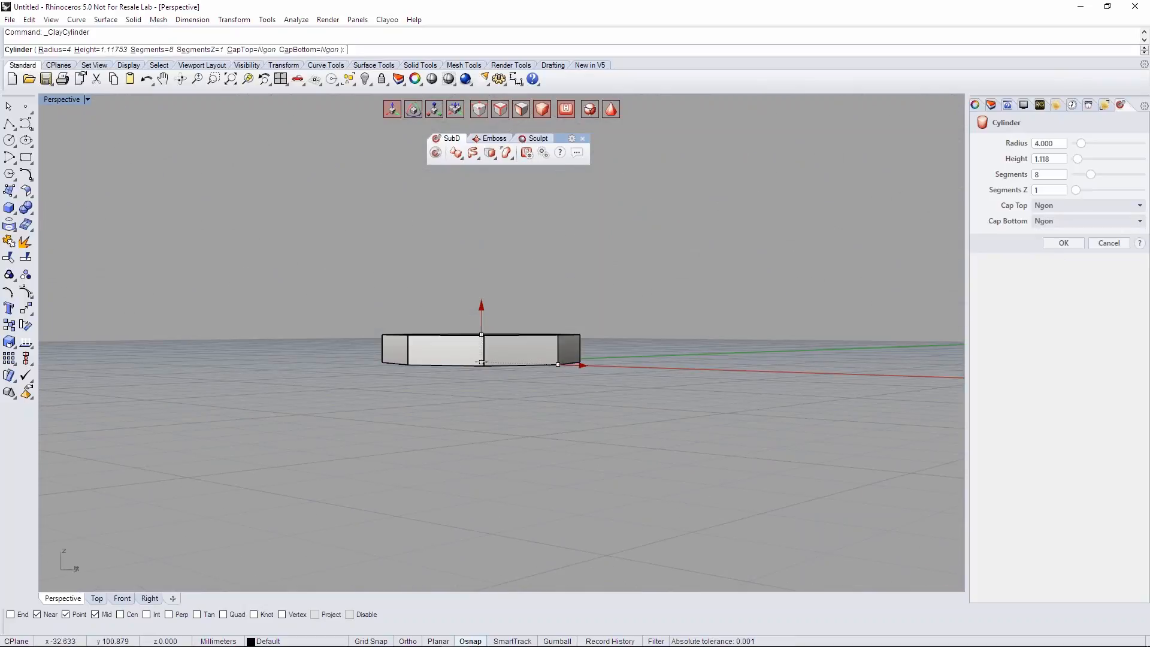
{"action": "right_click_drag", "start_coordinate": [539, 288], "coordinate": [527, 383]}
{"action": "right_click_drag", "start_coordinate": [735, 259], "coordinate": [769, 419]}
{"action": "right_click_drag", "start_coordinate": [523, 289], "coordinate": [469, 375]}
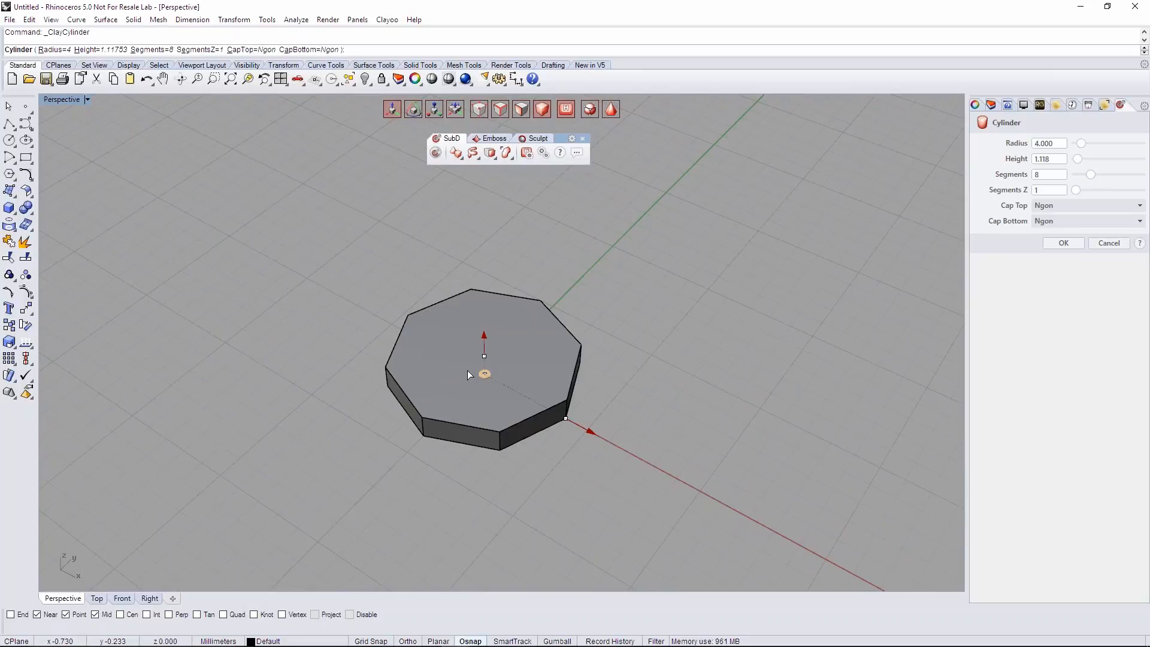
{"action": "right_click_drag", "start_coordinate": [510, 376], "coordinate": [562, 323]}
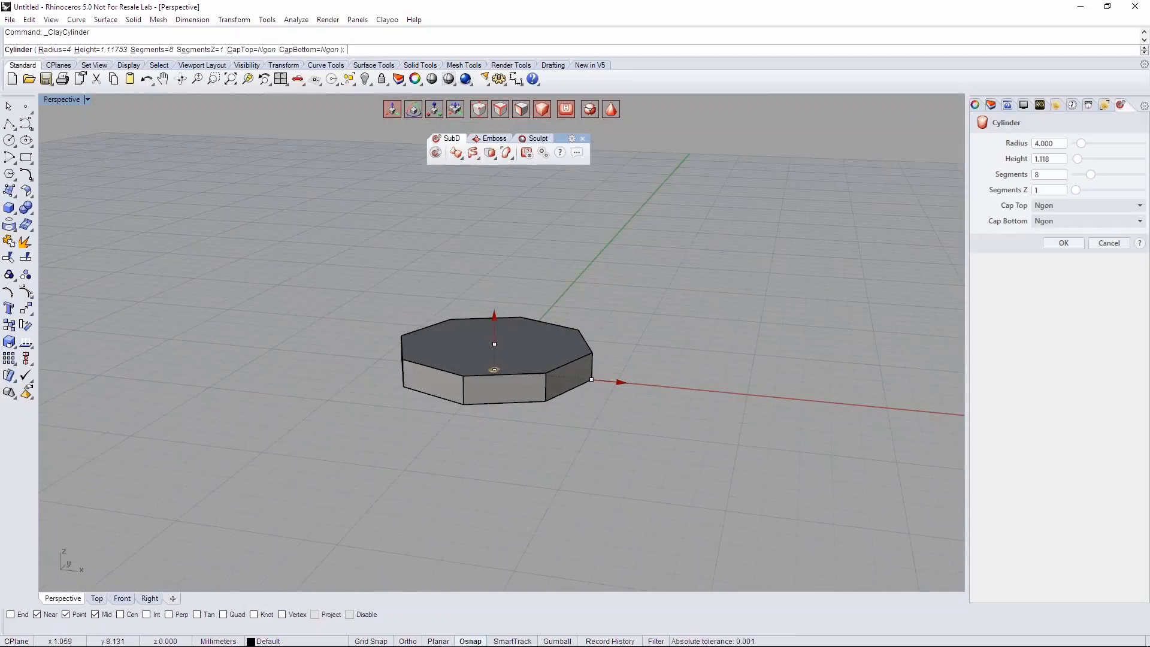
{"action": "right_click_drag", "start_coordinate": [565, 318], "coordinate": [665, 359]}
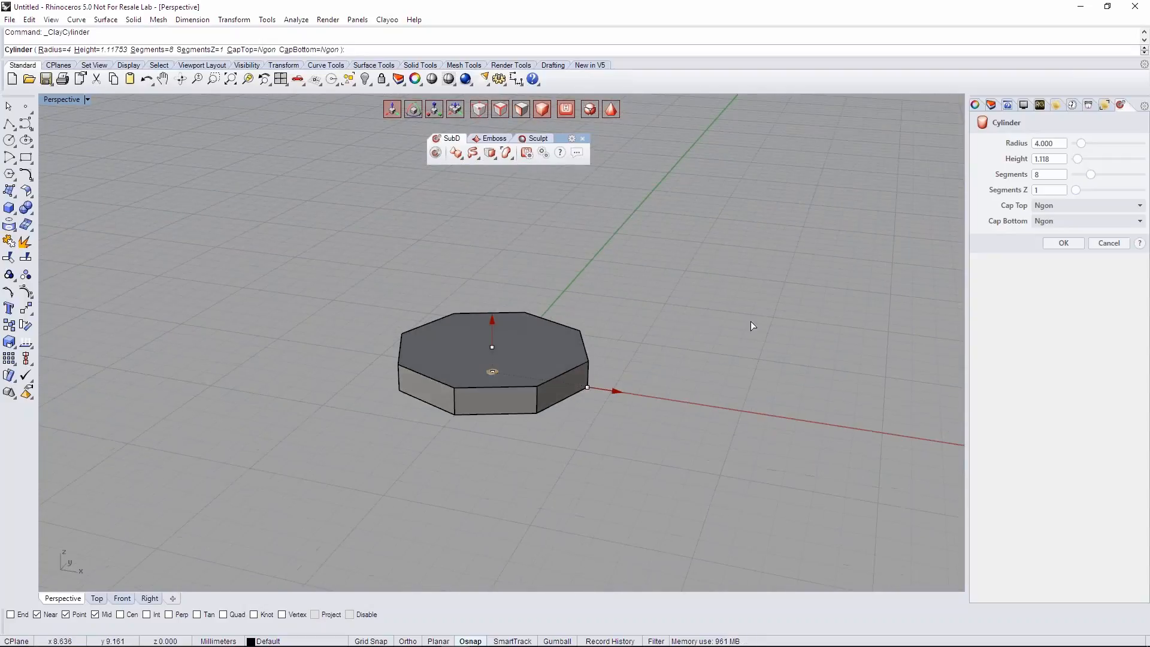
{"action": "left_click", "coordinate": [1052, 246]}
- Set the Perspective view's display mode to Shaded
{"action": "right_click_drag", "start_coordinate": [844, 290], "coordinate": [196, 145]}
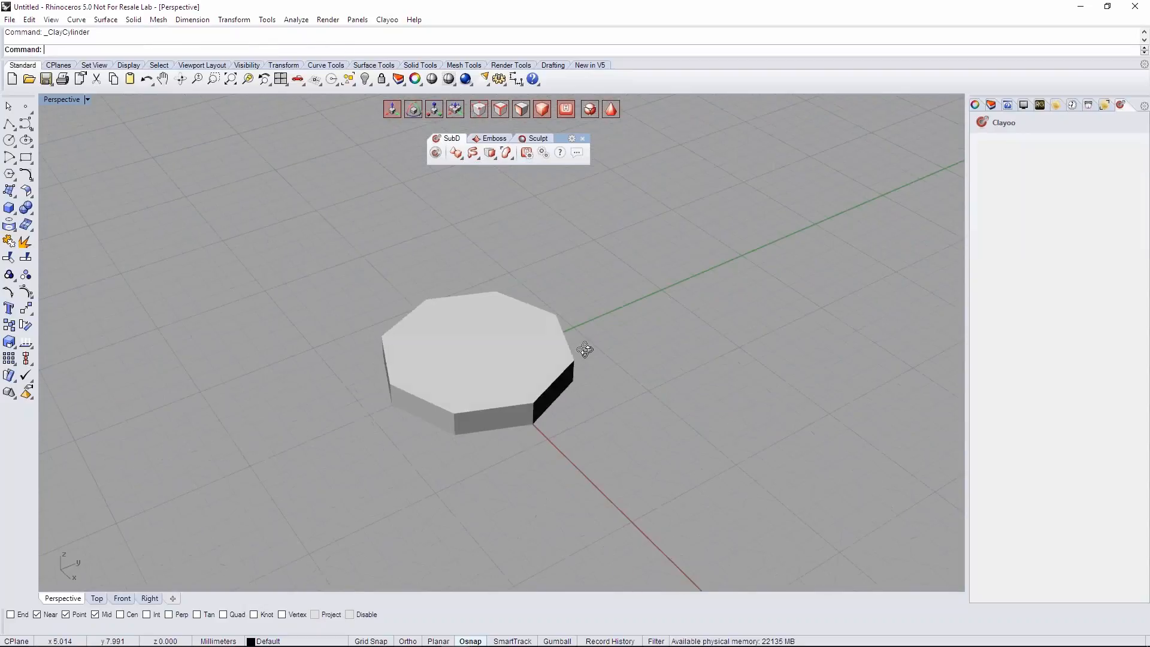
{"action": "left_click", "coordinate": [57, 98]}
{"action": "left_click", "coordinate": [77, 146]}
{"action": "right_click_drag", "start_coordinate": [476, 330], "coordinate": [498, 349]}
{"action": "scroll", "coordinate": [414, 329], "scroll_direction": "down", "scroll_amount": 4}
- Select the whole cylinder and rotate it about the Y axis until the disc stands upright
{"action": "left_click", "coordinate": [466, 361]}
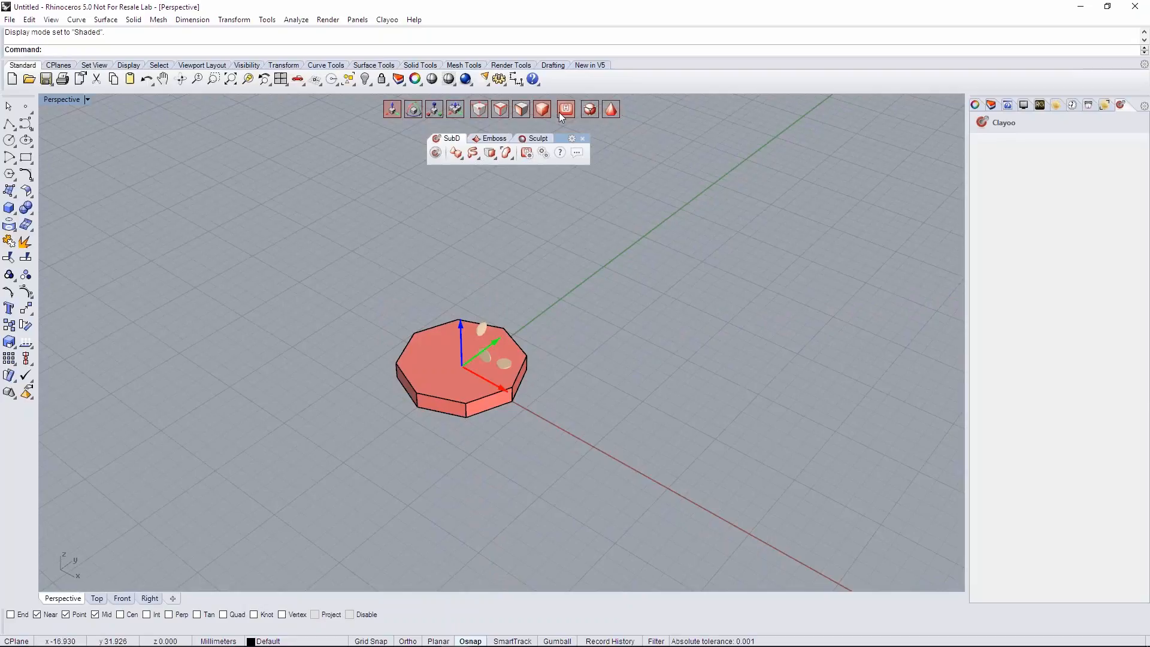
{"action": "right_click_drag", "start_coordinate": [575, 304], "coordinate": [593, 288]}
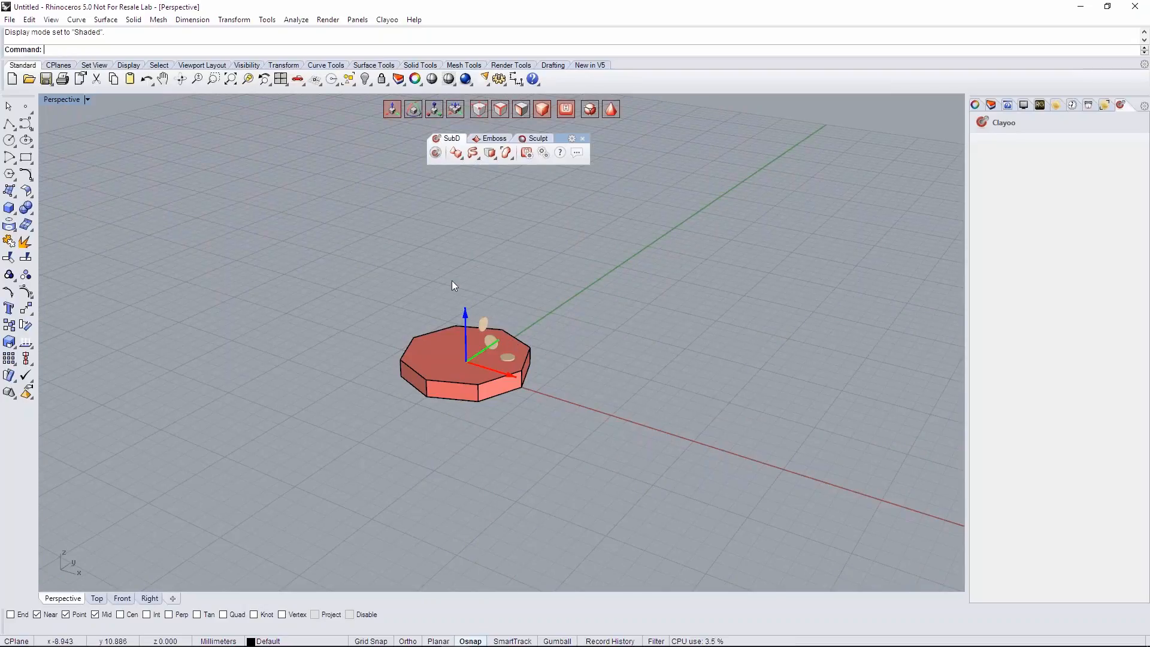
{"action": "right_click_drag", "start_coordinate": [501, 281], "coordinate": [451, 329]}
{"action": "scroll", "coordinate": [418, 334], "scroll_direction": "up", "scroll_amount": 2}
{"action": "left_click", "coordinate": [410, 110]}
{"action": "right_click_drag", "start_coordinate": [400, 432], "coordinate": [525, 318]}
{"action": "left_click_drag", "start_coordinate": [525, 318], "coordinate": [395, 354]}
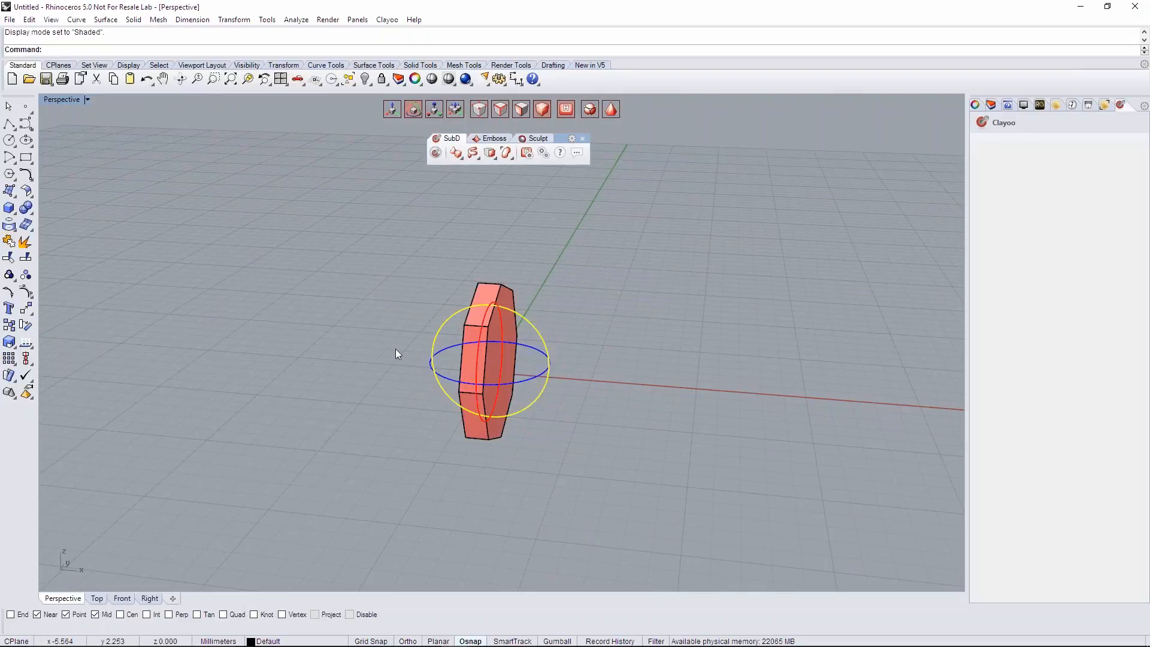
{"action": "right_click_drag", "start_coordinate": [709, 401], "coordinate": [467, 413]}
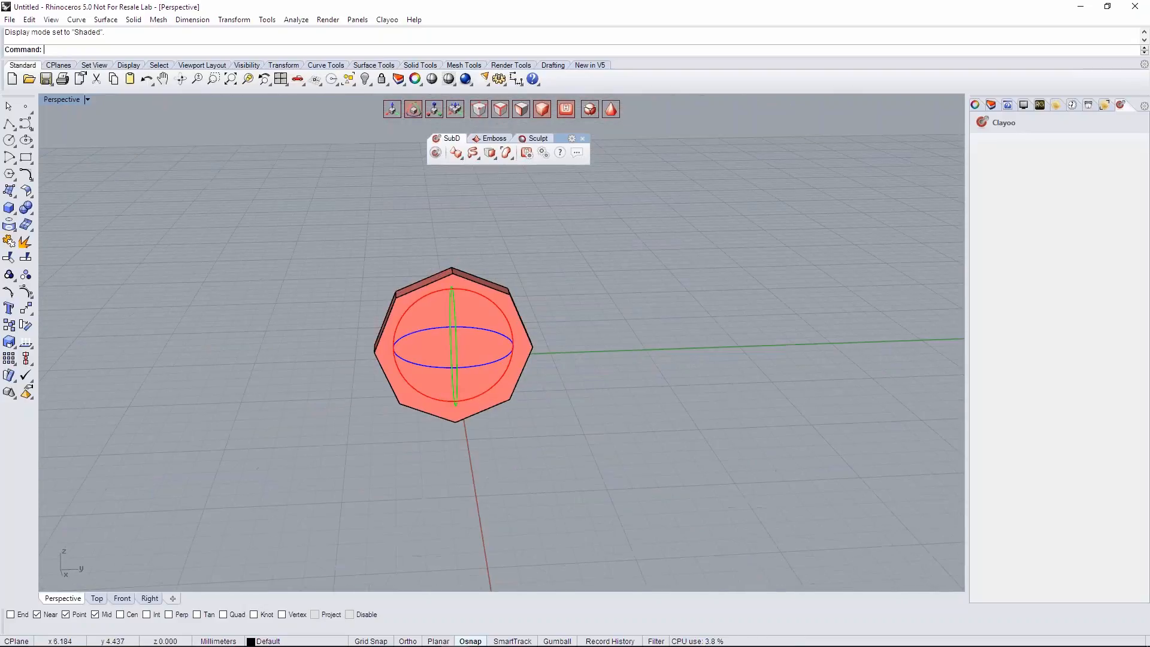
- Set the Front view's display mode to Shaded
{"action": "left_click", "coordinate": [121, 597]}
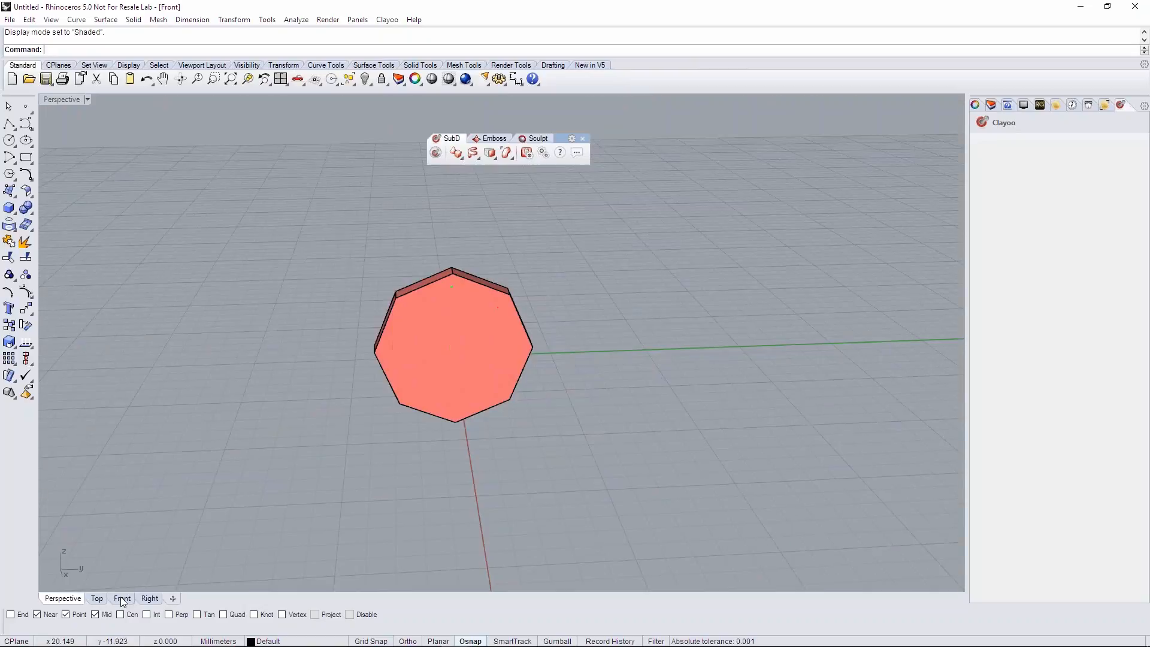
{"action": "left_click", "coordinate": [57, 103]}
{"action": "left_click", "coordinate": [78, 128]}
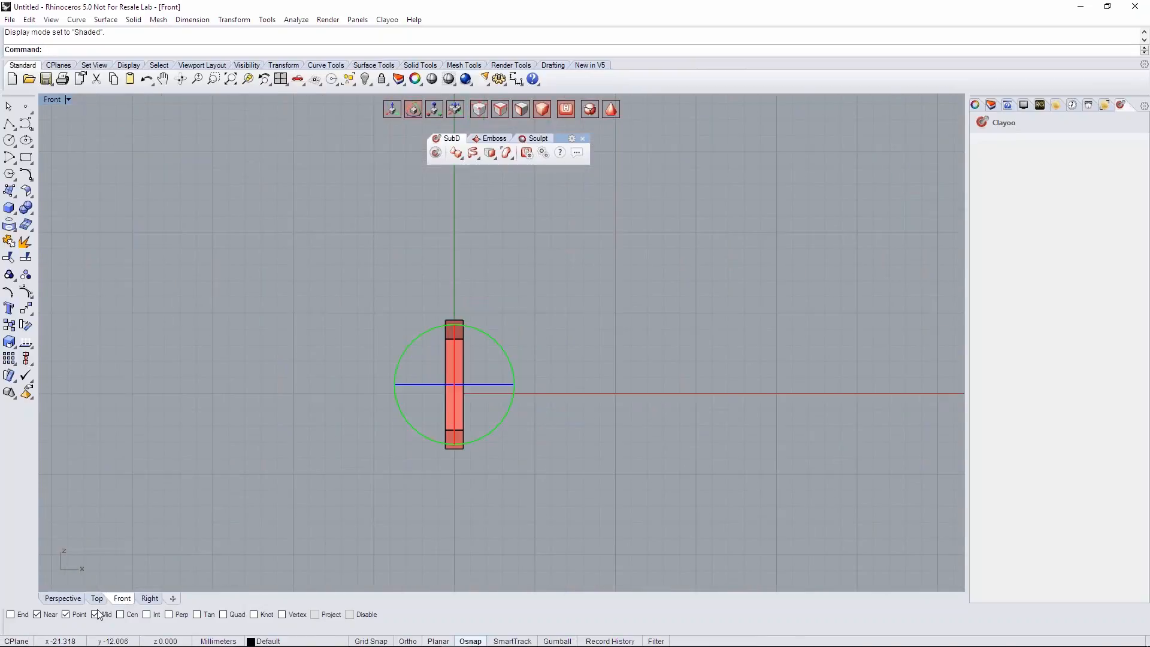
- Rotate the upright disc about its vertical axis until its flat octagonal face points toward the Front view
{"action": "left_click", "coordinate": [62, 598]}
{"action": "right_click_drag", "start_coordinate": [587, 352], "coordinate": [607, 358]}
{"action": "left_click_drag", "start_coordinate": [527, 380], "coordinate": [347, 307]}
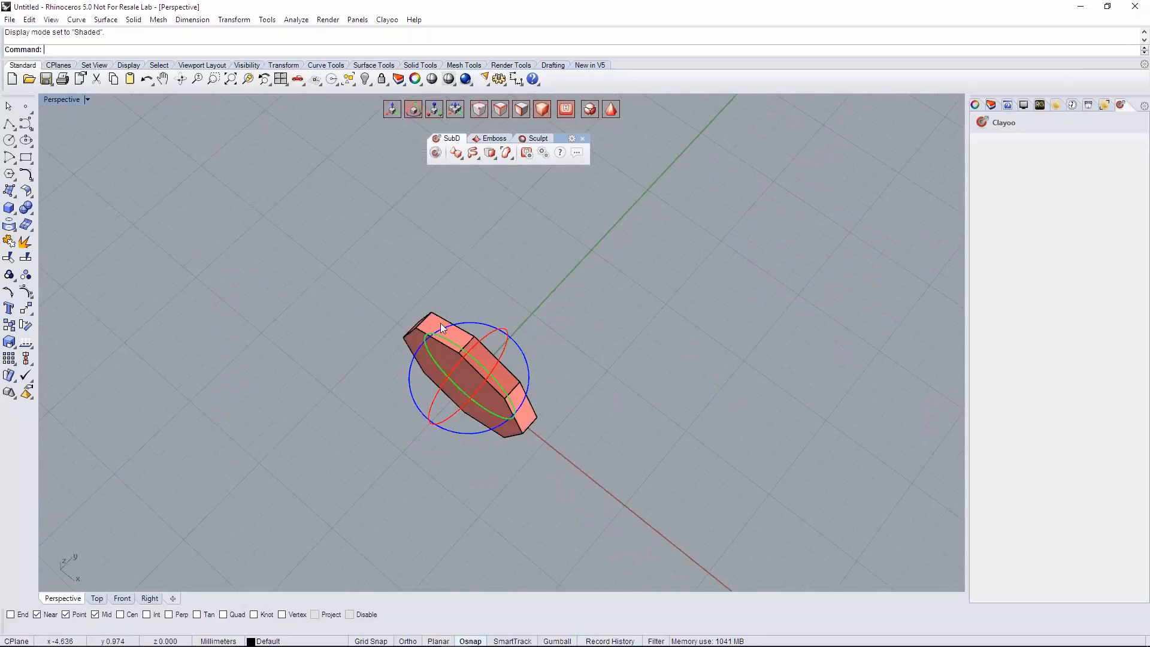
{"action": "right_click_drag", "start_coordinate": [443, 324], "coordinate": [299, 284]}
- Move the disc in the Front view's XZ plane, upward and toward negative X away from the origin
{"action": "left_click", "coordinate": [123, 599]}
{"action": "left_click", "coordinate": [465, 372]}
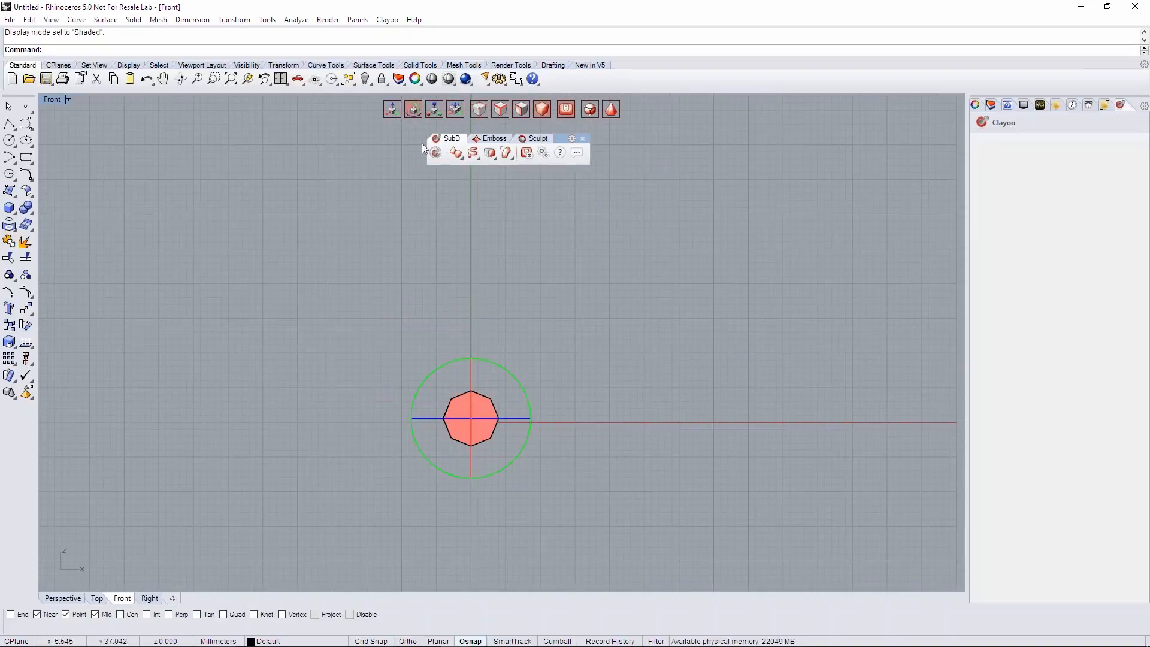
{"action": "left_click", "coordinate": [394, 109]}
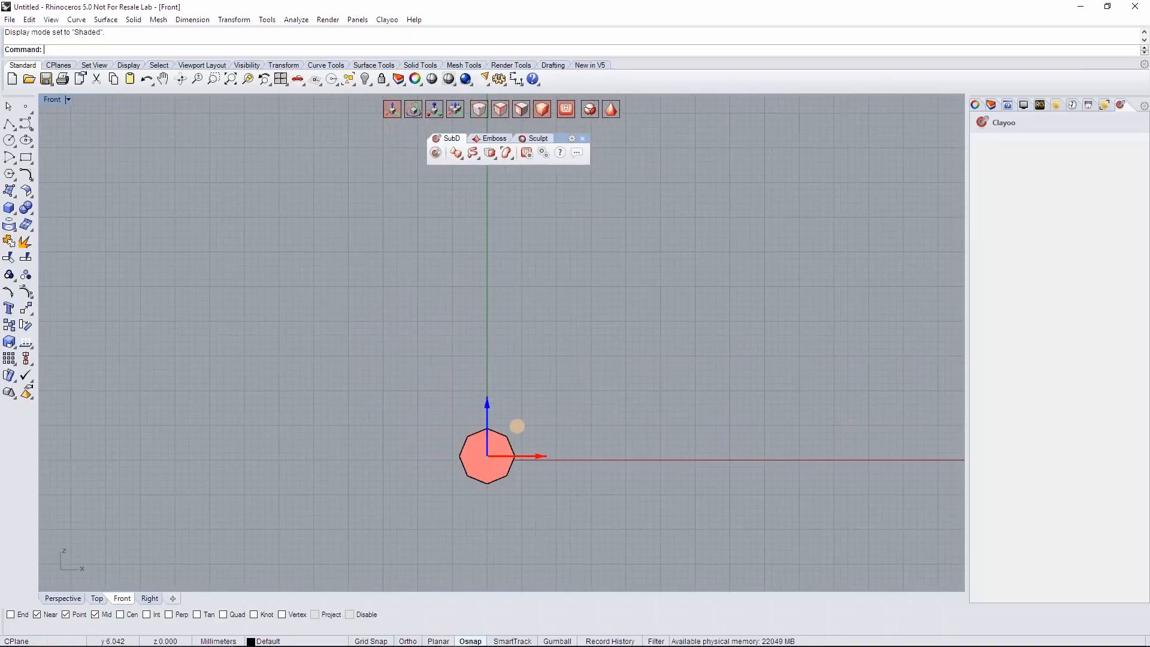
{"action": "left_click_drag", "start_coordinate": [517, 427], "coordinate": [478, 344]}
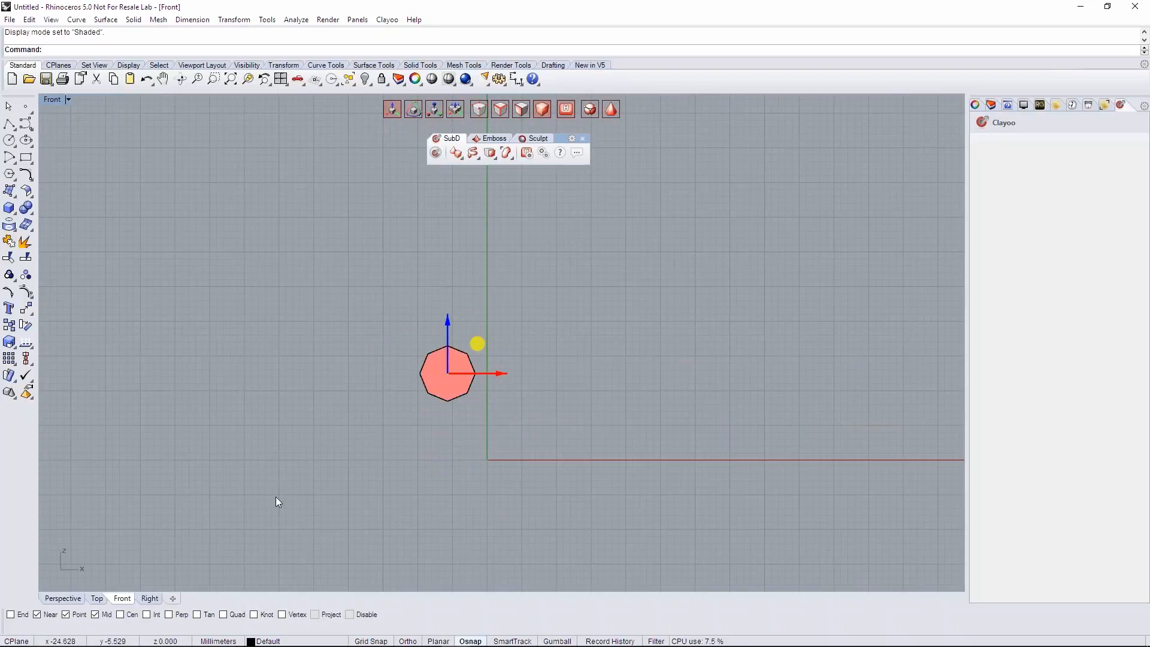
{"action": "left_click", "coordinate": [63, 599]}
{"action": "scroll", "coordinate": [455, 270], "scroll_direction": "down", "scroll_amount": 5}
{"action": "right_click_drag", "start_coordinate": [461, 266], "coordinate": [470, 426], "text": "shift"}
{"action": "right_click_drag", "start_coordinate": [471, 427], "coordinate": [474, 234]}
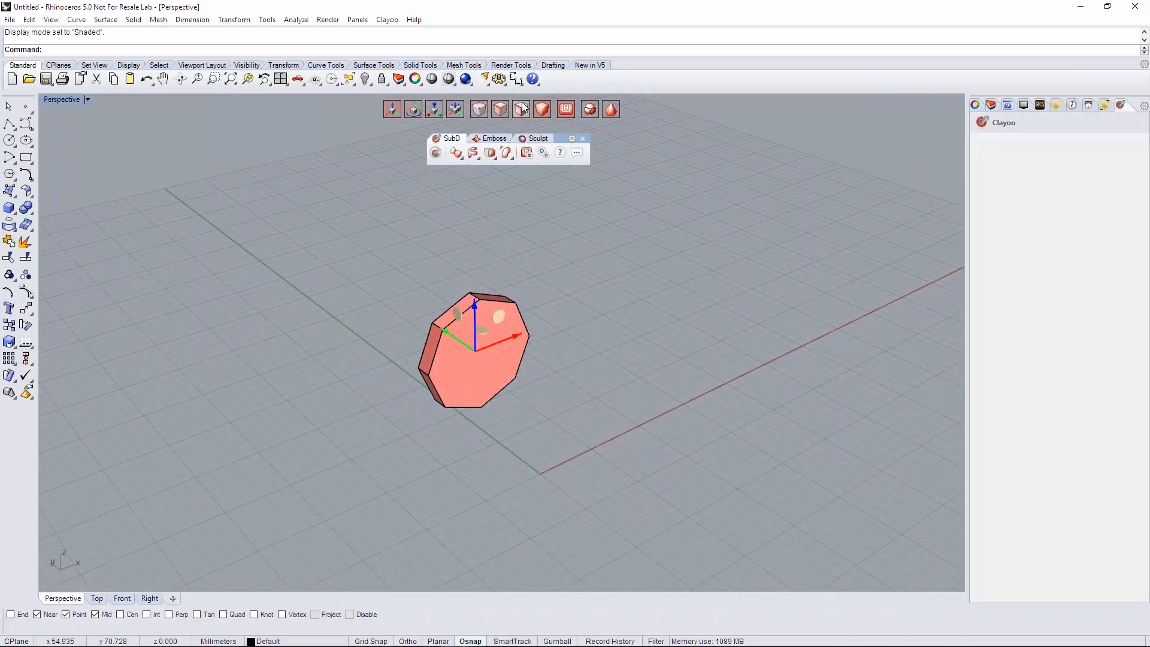
- Deselect the disc, select only its front octagonal face, and activate the Scale manipulator
{"action": "key", "text": "Escape"}
{"action": "right_click_drag", "start_coordinate": [711, 253], "coordinate": [598, 156]}
{"action": "left_click", "coordinate": [606, 114]}
{"action": "right_click_drag", "start_coordinate": [425, 288], "coordinate": [529, 306]}
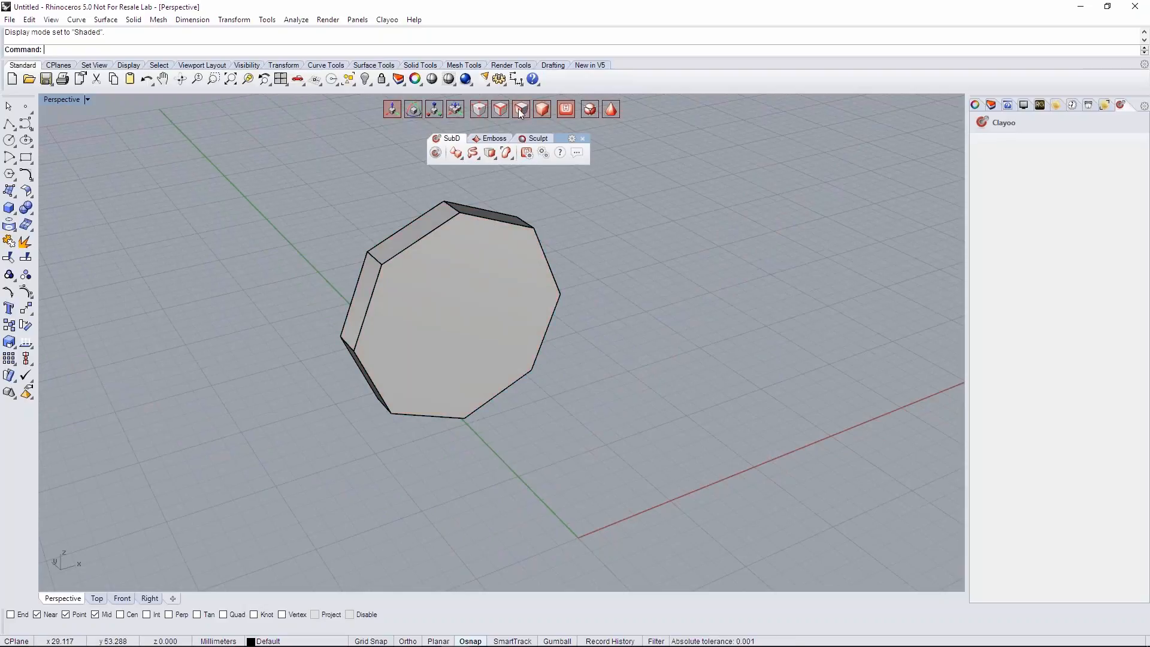
{"action": "left_click", "coordinate": [457, 319], "text": "ctrl+shift"}
{"action": "right_click_drag", "start_coordinate": [234, 312], "coordinate": [358, 402]}
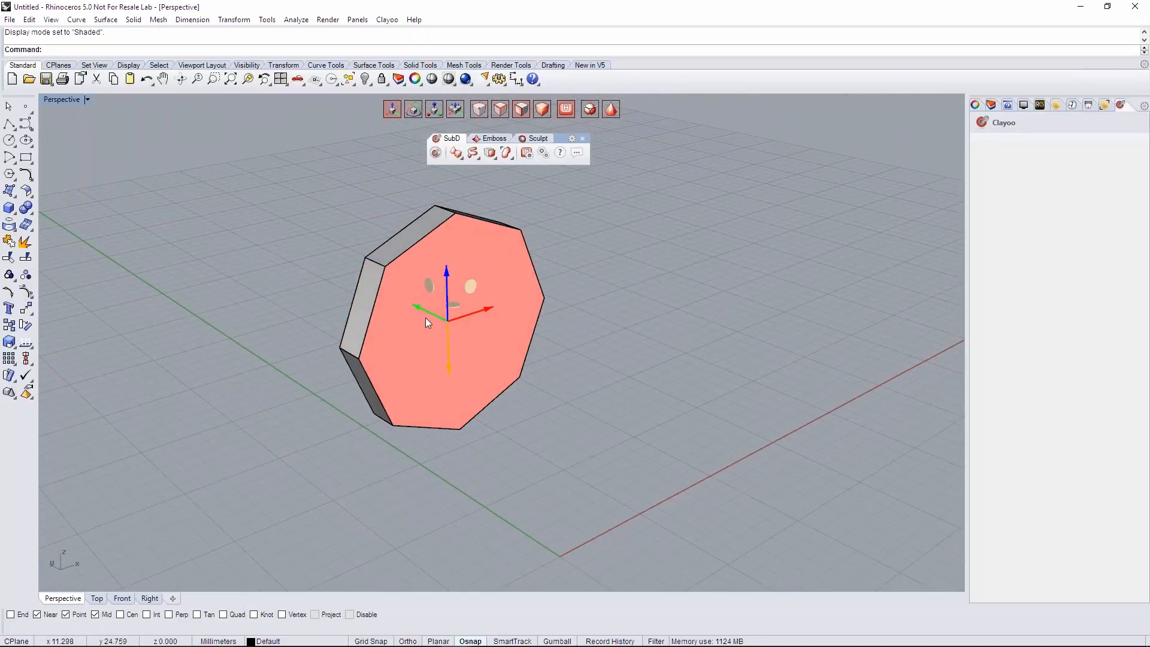
{"action": "right_click_drag", "start_coordinate": [458, 327], "coordinate": [557, 324]}
{"action": "left_click", "coordinate": [434, 109]}
{"action": "right_click_drag", "start_coordinate": [492, 305], "coordinate": [409, 301]}
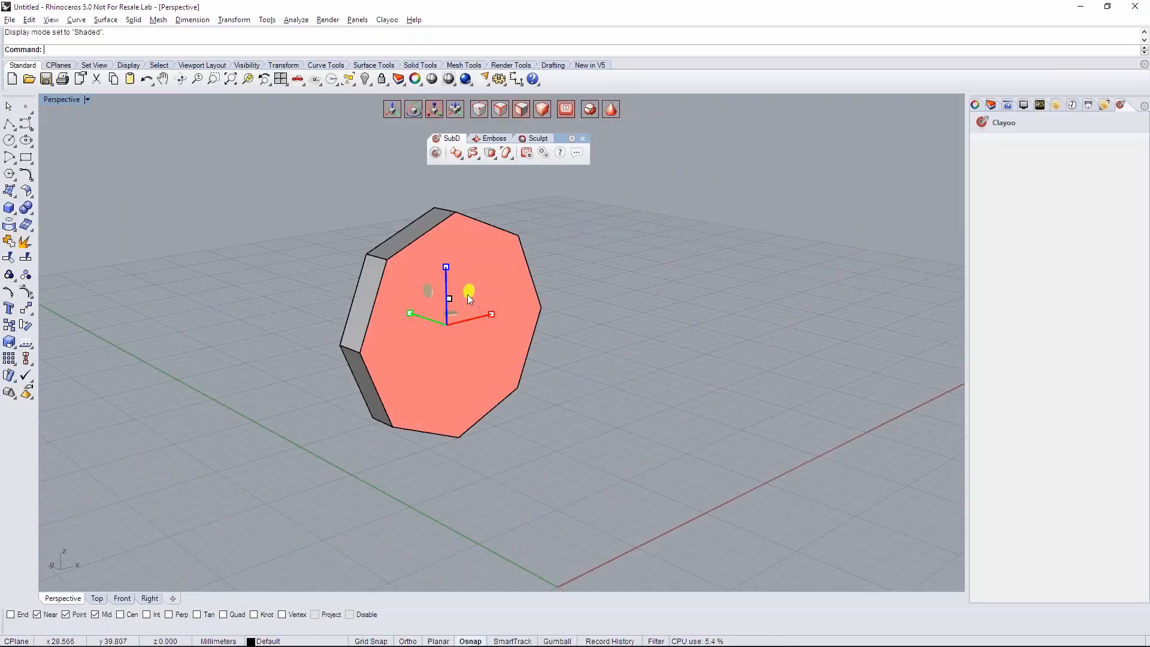
{"action": "mouse_move", "coordinate": [502, 333]}
{"action": "right_mouse_down"}
{"action": "mouse_move", "coordinate": [624, 344]}
{"action": "mouse_move", "coordinate": [479, 335]}
{"action": "right_mouse_up"}
- Inset the selected front face by edge with a distance of about 0.413
{"action": "left_click", "coordinate": [489, 153]}
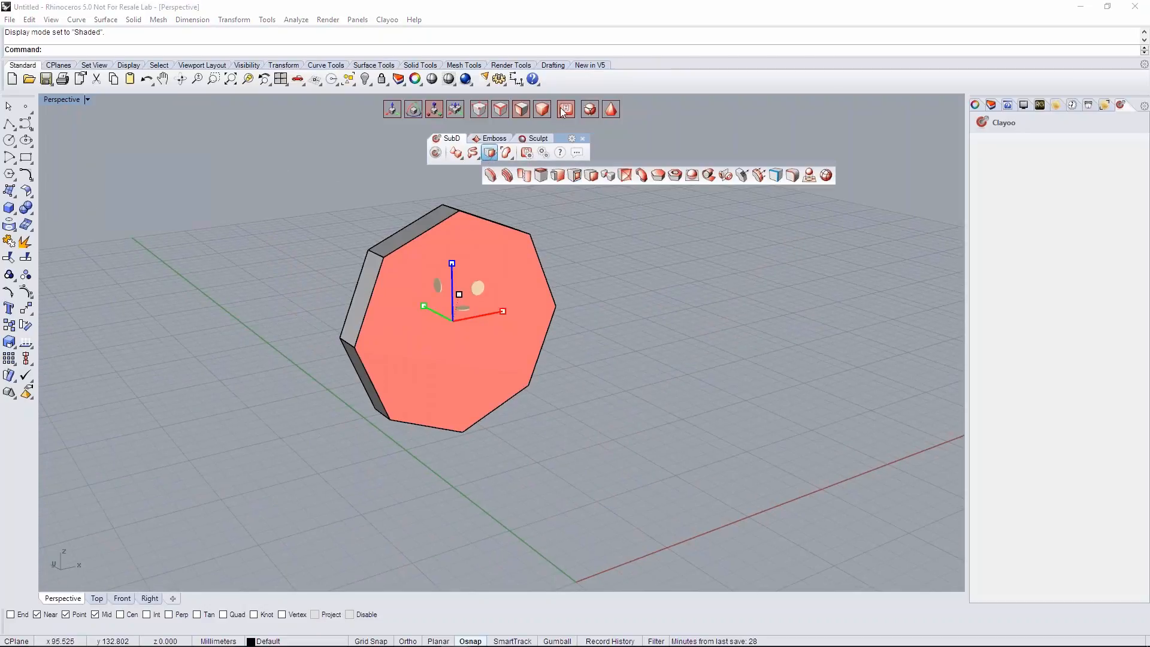
{"action": "left_click", "coordinate": [573, 177]}
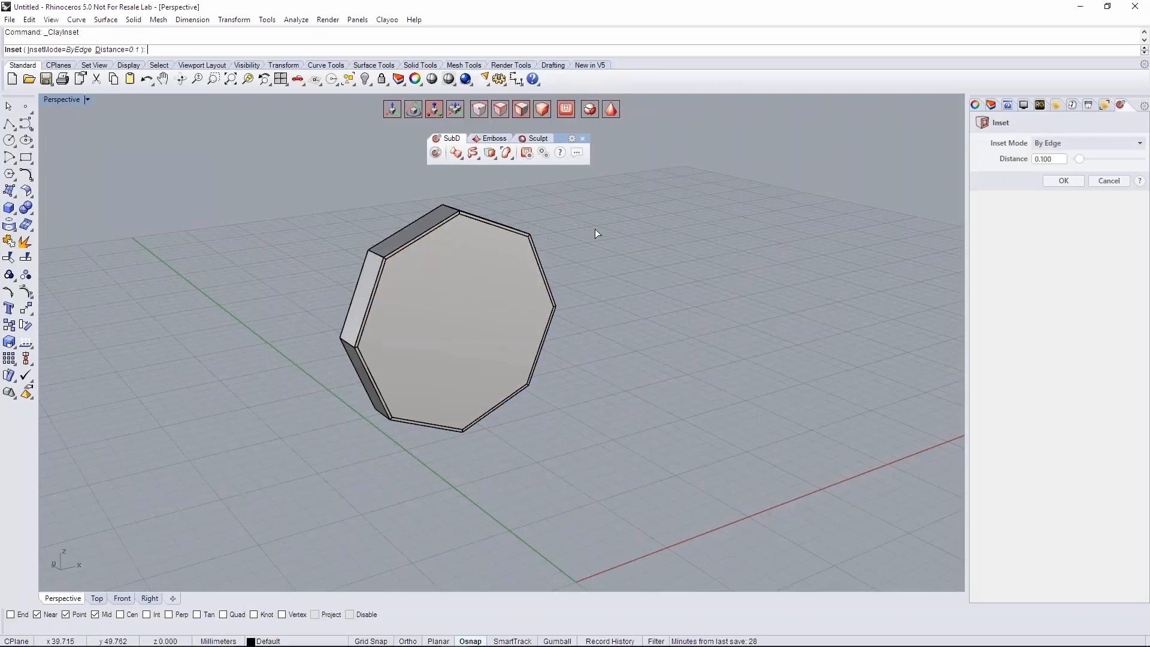
{"action": "right_click_drag", "start_coordinate": [595, 229], "coordinate": [576, 248]}
{"action": "left_click_drag", "start_coordinate": [1082, 159], "coordinate": [1093, 164]}
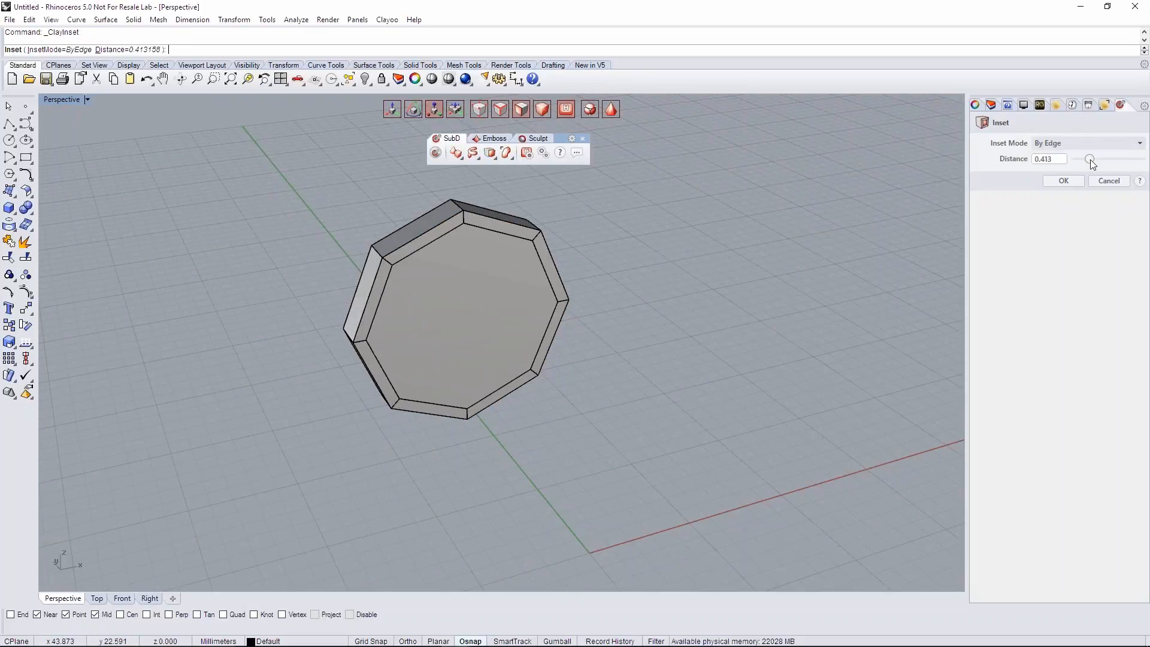
{"action": "mouse_move", "coordinate": [650, 228]}
{"action": "right_mouse_down"}
{"action": "mouse_move", "coordinate": [468, 232]}
{"action": "mouse_move", "coordinate": [623, 239]}
{"action": "mouse_move", "coordinate": [664, 226]}
{"action": "right_mouse_up"}
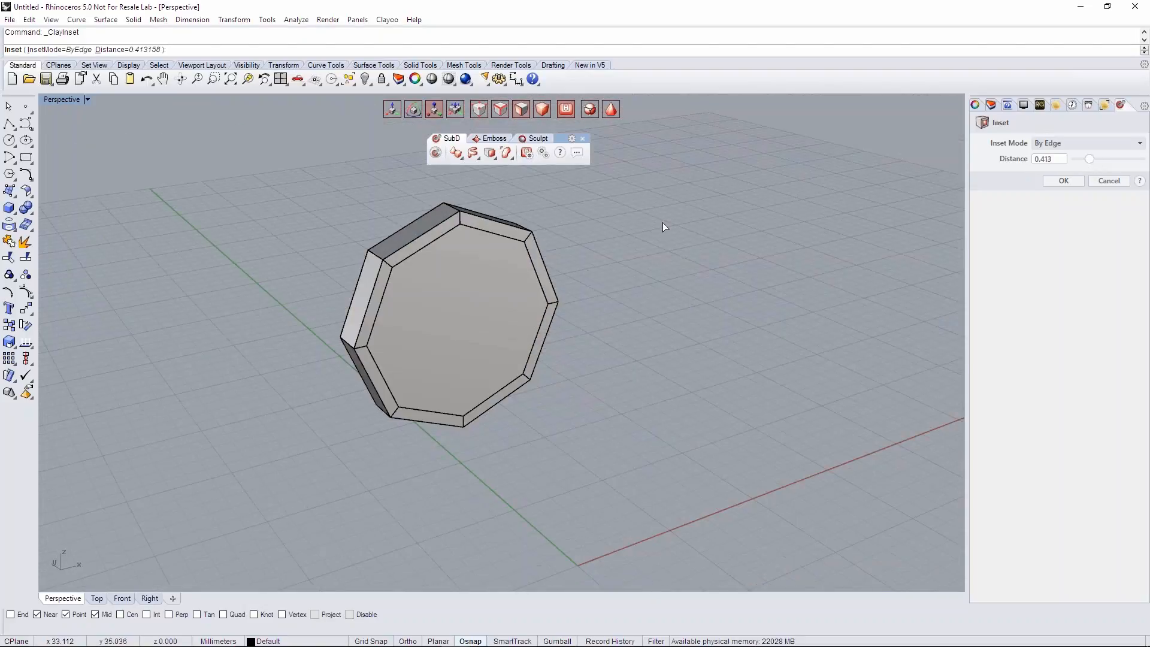
{"action": "left_click", "coordinate": [1062, 181]}
- Switch the inset disc from the faceted to the smooth SubD display and inspect its front face
{"action": "right_click_drag", "start_coordinate": [703, 287], "coordinate": [635, 323]}
{"action": "left_click", "coordinate": [610, 113]}
{"action": "mouse_move", "coordinate": [557, 272]}
{"action": "right_mouse_down"}
{"action": "mouse_move", "coordinate": [598, 257]}
{"action": "mouse_move", "coordinate": [557, 264]}
{"action": "right_mouse_up"}
{"action": "left_click", "coordinate": [611, 112]}
{"action": "right_click_drag", "start_coordinate": [521, 309], "coordinate": [561, 355]}
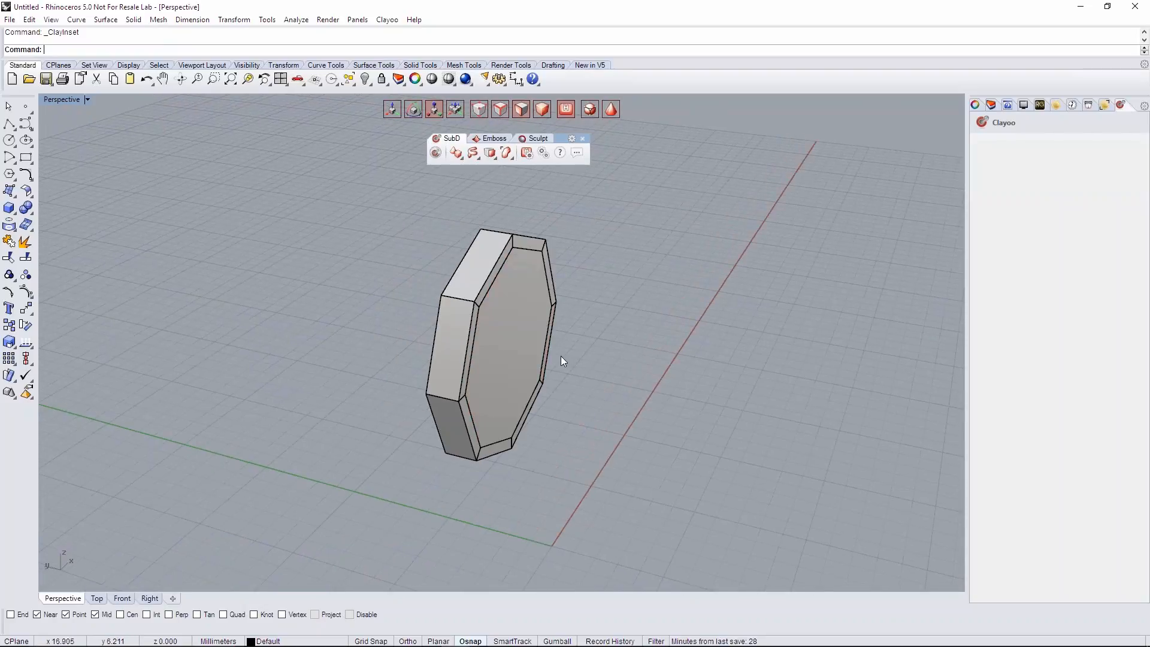
{"action": "key", "text": "Tab"}
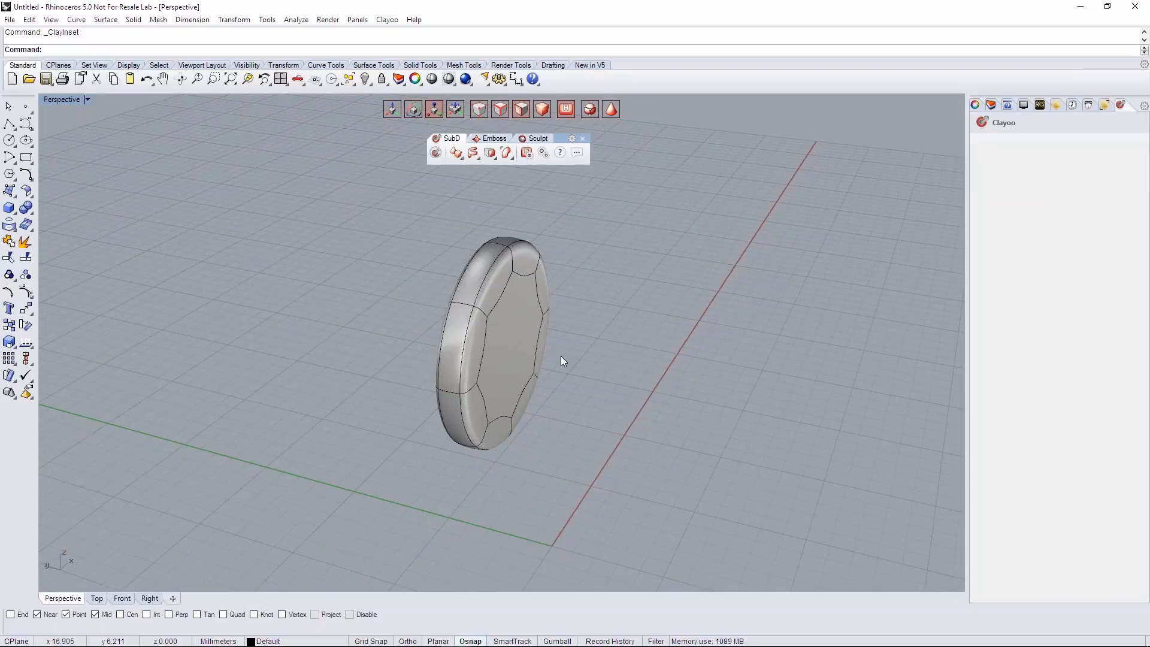
{"action": "right_click_drag", "start_coordinate": [607, 355], "coordinate": [582, 324]}
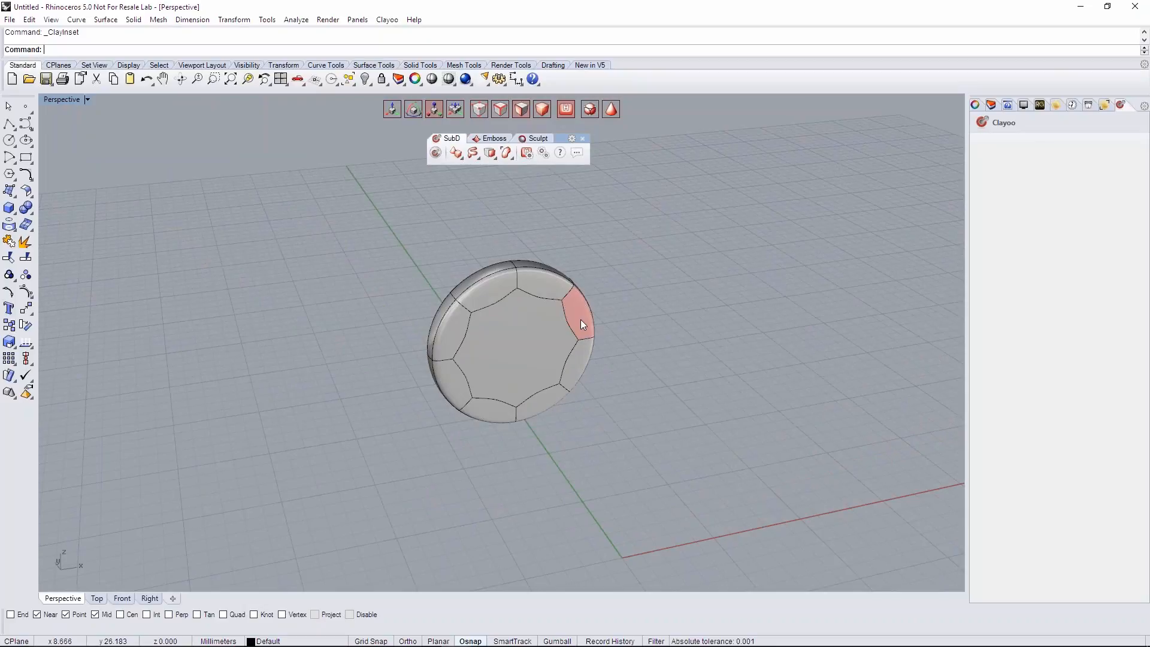
- Select the whole disc and display it in the Right view using the Shaded display mode
{"action": "right_click_drag", "start_coordinate": [570, 389], "coordinate": [495, 354]}
{"action": "left_click", "coordinate": [495, 354]}
{"action": "left_click", "coordinate": [495, 353]}
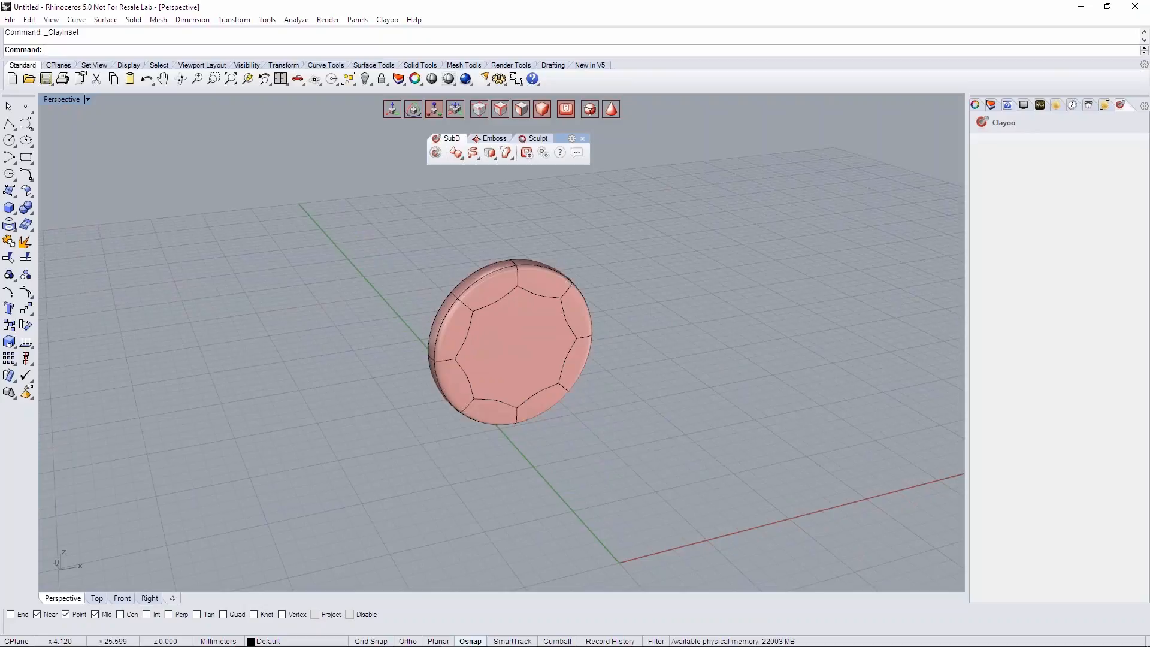
{"action": "left_click", "coordinate": [149, 598]}
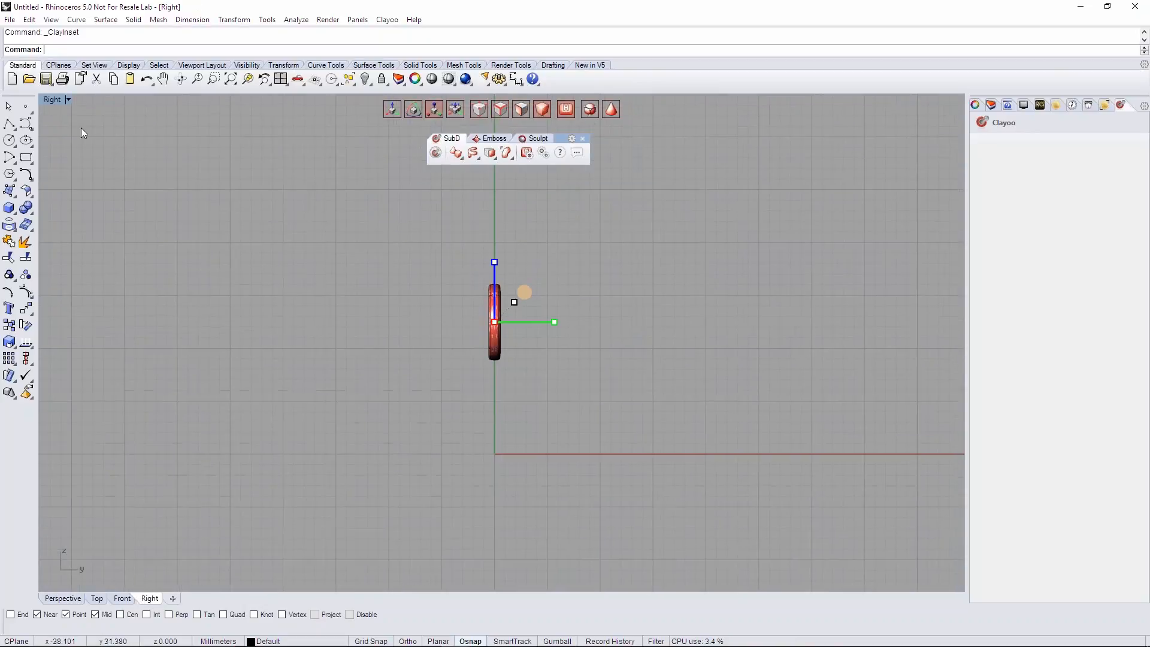
{"action": "left_click", "coordinate": [53, 100]}
{"action": "left_click", "coordinate": [65, 139]}
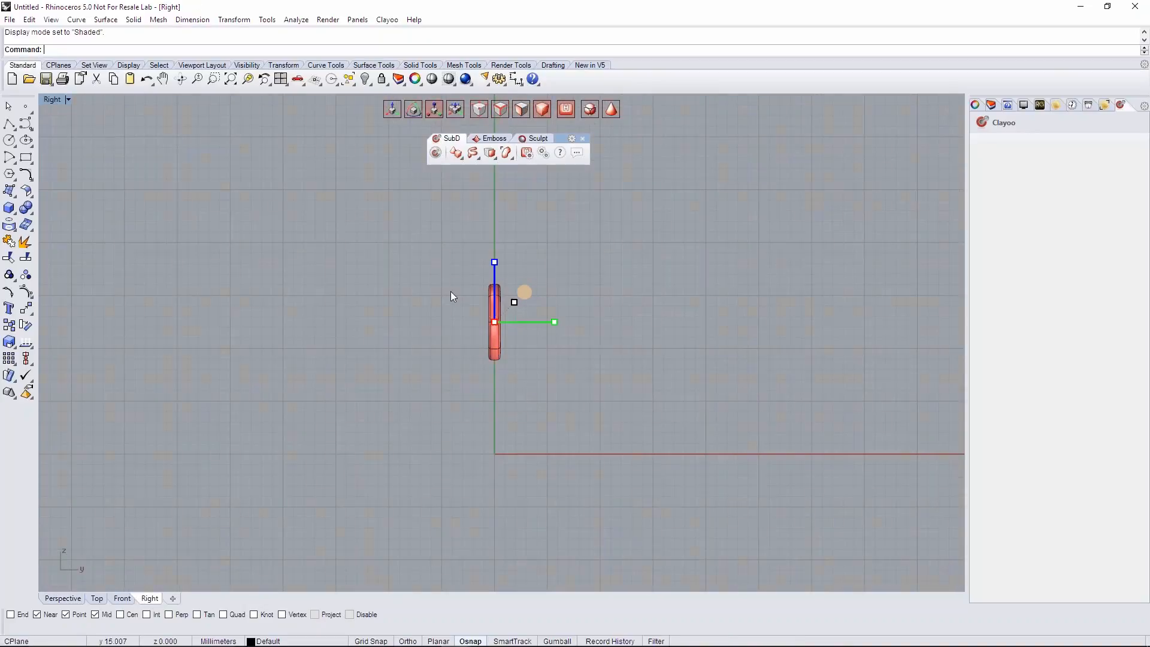
- Move the disc in the negative Y direction in the Right view, clear of the vertical Z axis
{"action": "scroll", "coordinate": [450, 290], "scroll_direction": "up", "scroll_amount": 5}
{"action": "scroll", "coordinate": [560, 341], "scroll_direction": "up", "scroll_amount": 3}
{"action": "left_click_drag", "start_coordinate": [564, 334], "coordinate": [531, 342]}
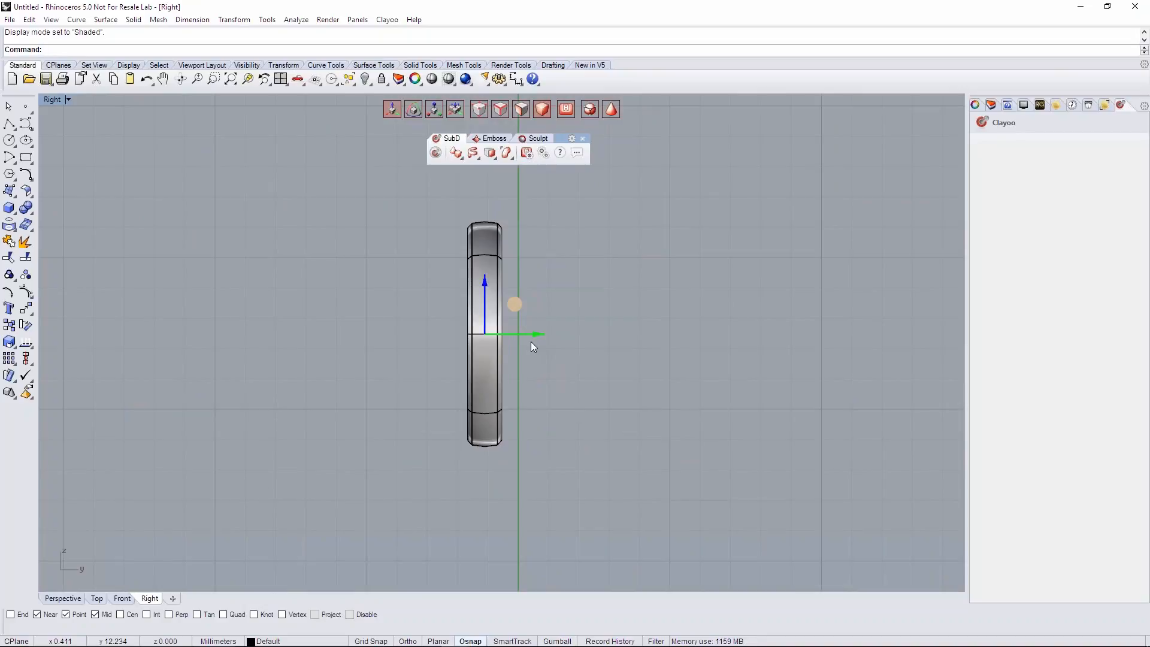
{"action": "right_click_drag", "start_coordinate": [580, 365], "coordinate": [570, 389]}
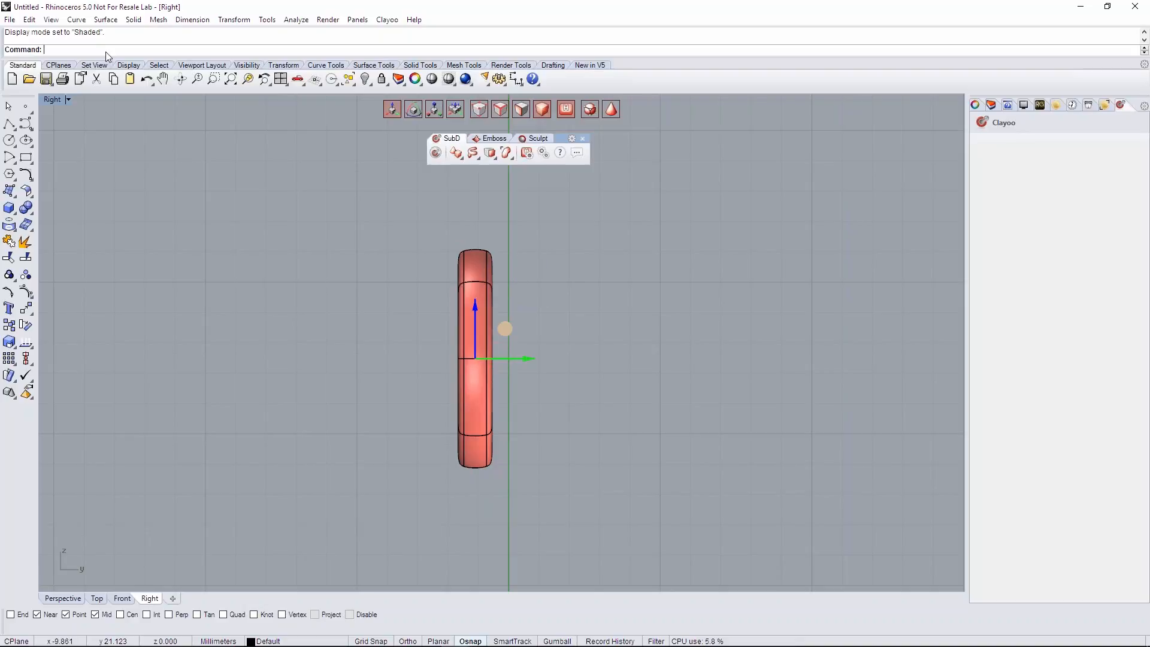
- Apply plane Symmetry to the disc, snapping both points of the symmetry line to the vertical Z axis in the Right view
{"action": "left_click", "coordinate": [490, 154]}
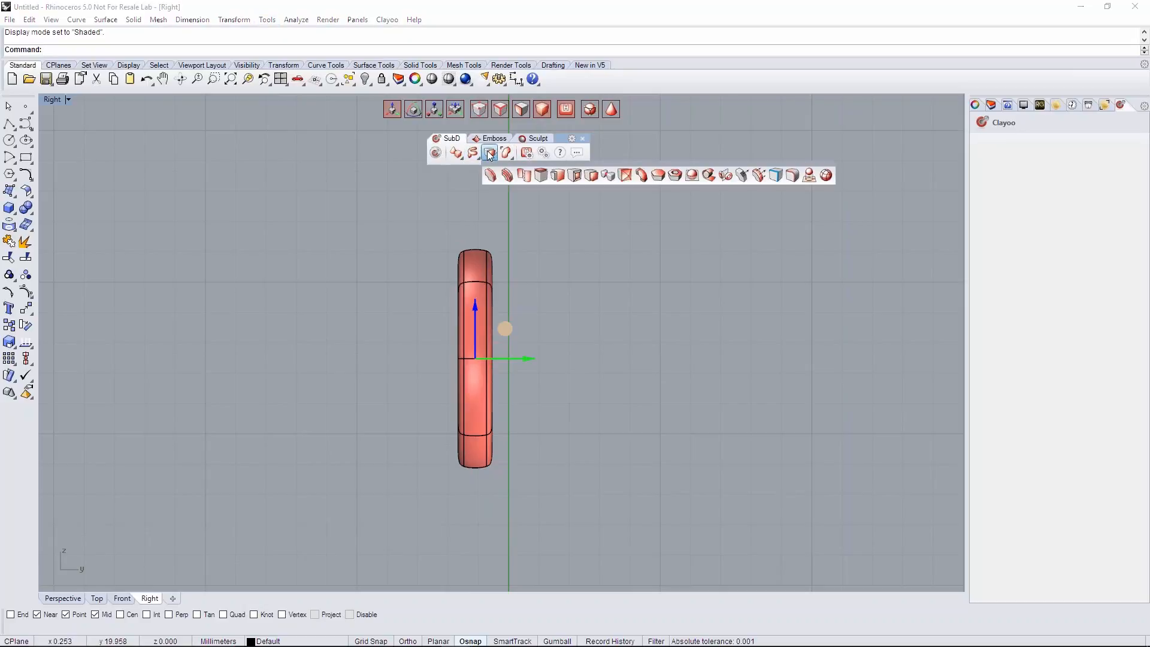
{"action": "left_click", "coordinate": [726, 175]}
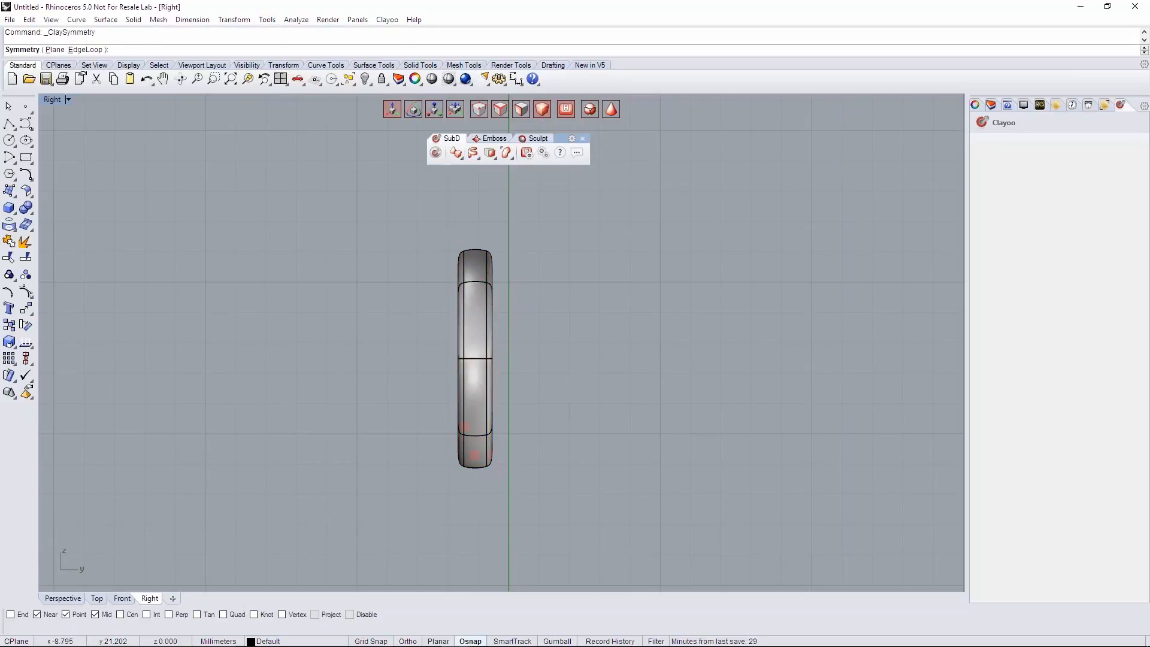
{"action": "left_click", "coordinate": [57, 54]}
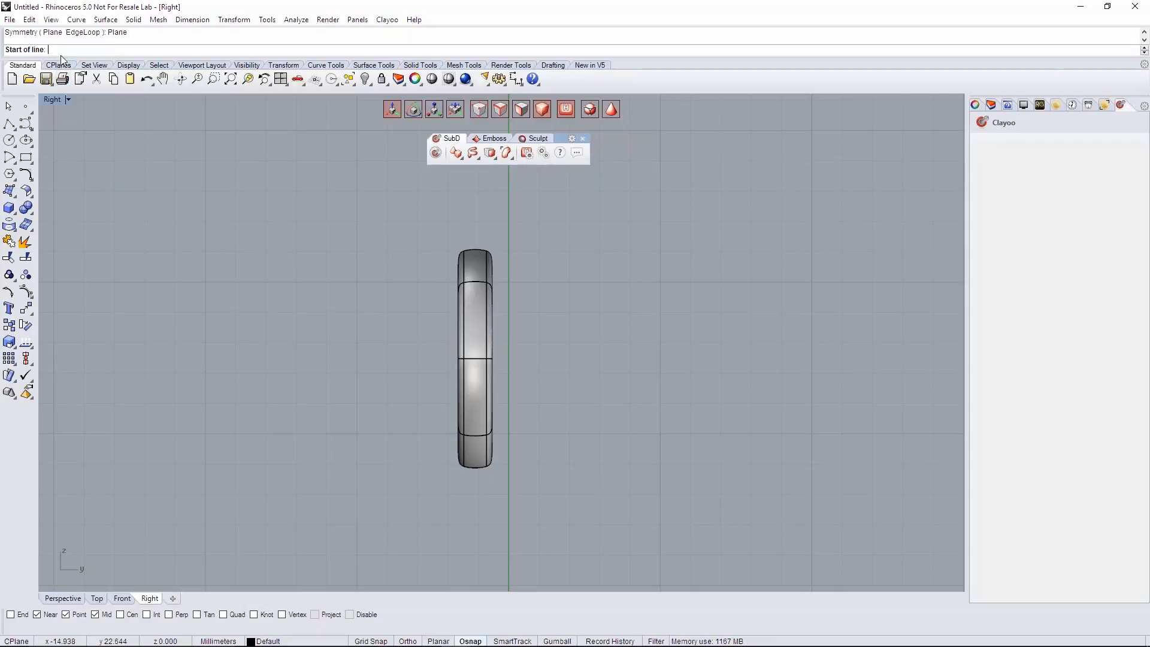
{"action": "right_click_drag", "start_coordinate": [477, 283], "coordinate": [414, 352]}
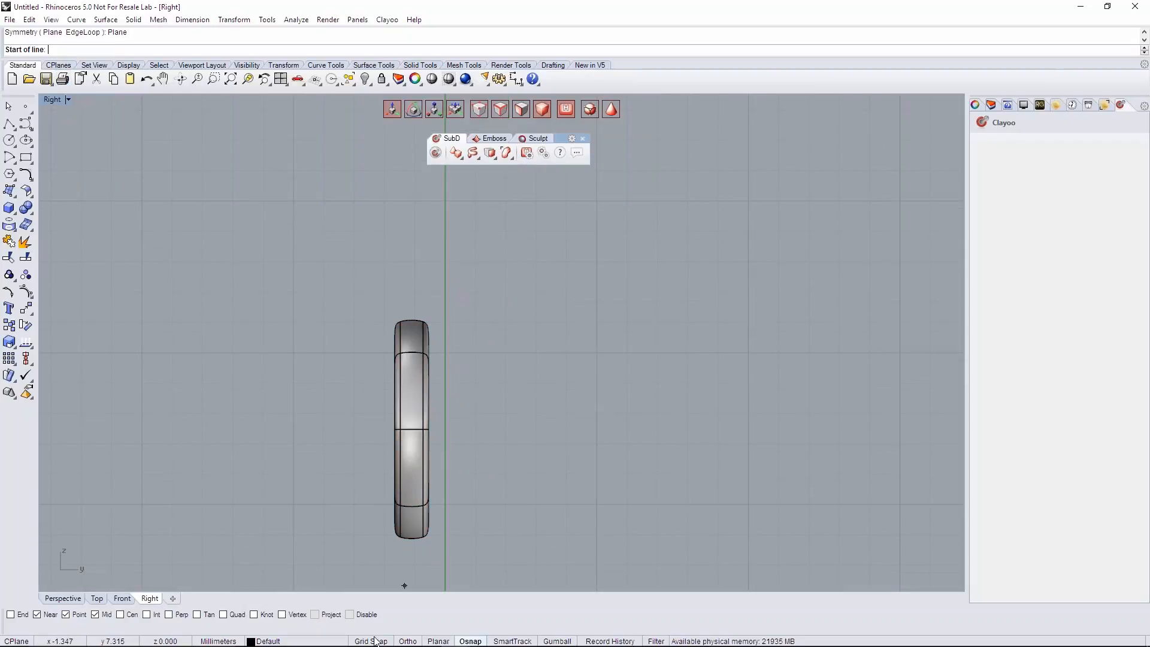
{"action": "left_click", "coordinate": [444, 231]}
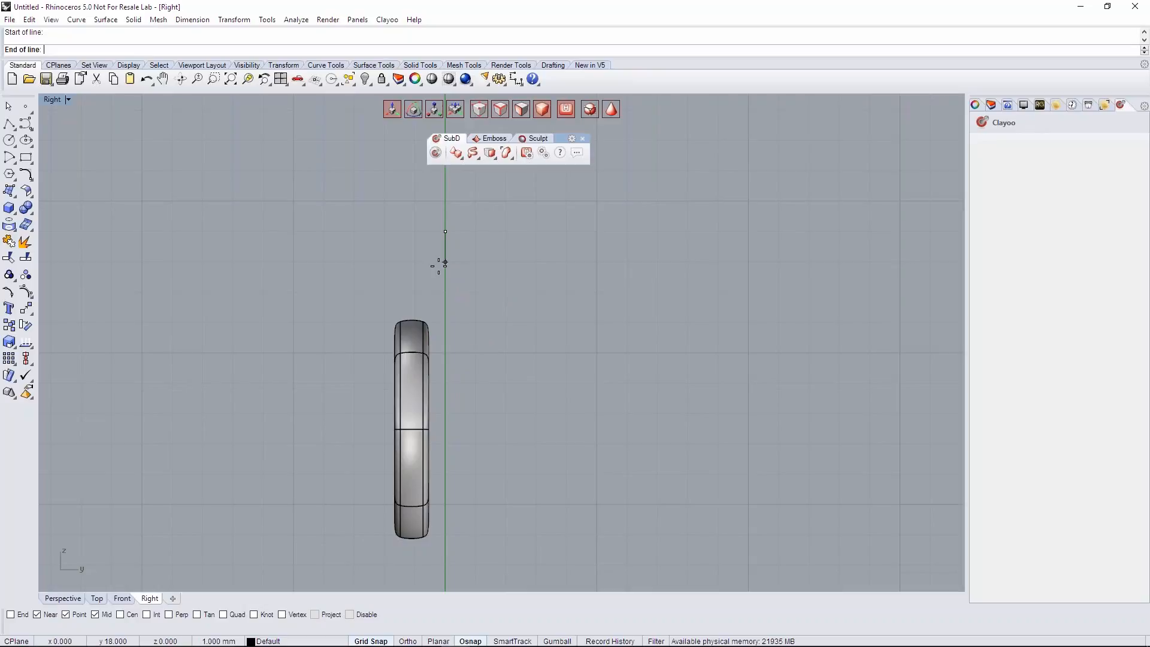
{"action": "left_click", "coordinate": [444, 263]}
{"action": "right_click_drag", "start_coordinate": [531, 326], "coordinate": [520, 292]}
{"action": "key", "text": "Return"}
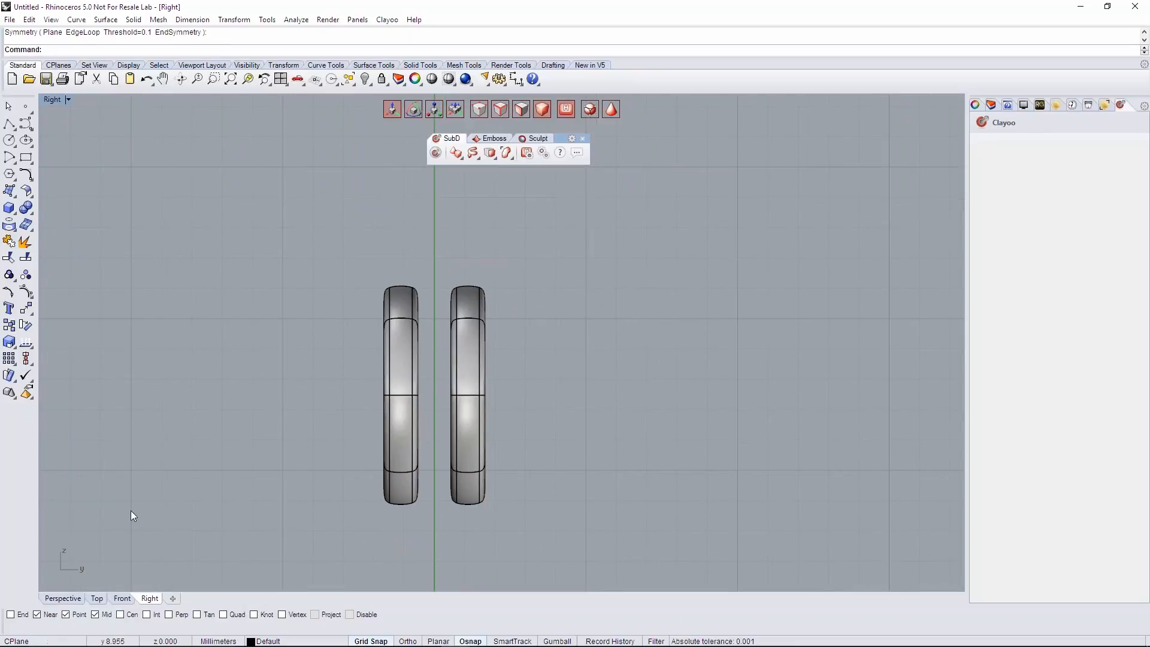
- Return to the Perspective view, select the mirrored discs and switch them to the faceted display
{"action": "left_click", "coordinate": [67, 598]}
{"action": "right_click_drag", "start_coordinate": [377, 378], "coordinate": [398, 239]}
{"action": "scroll", "coordinate": [486, 367], "scroll_direction": "up", "scroll_amount": 4}
{"action": "scroll", "coordinate": [392, 336], "scroll_direction": "down", "scroll_amount": 5}
{"action": "right_click_drag", "start_coordinate": [401, 332], "coordinate": [359, 330]}
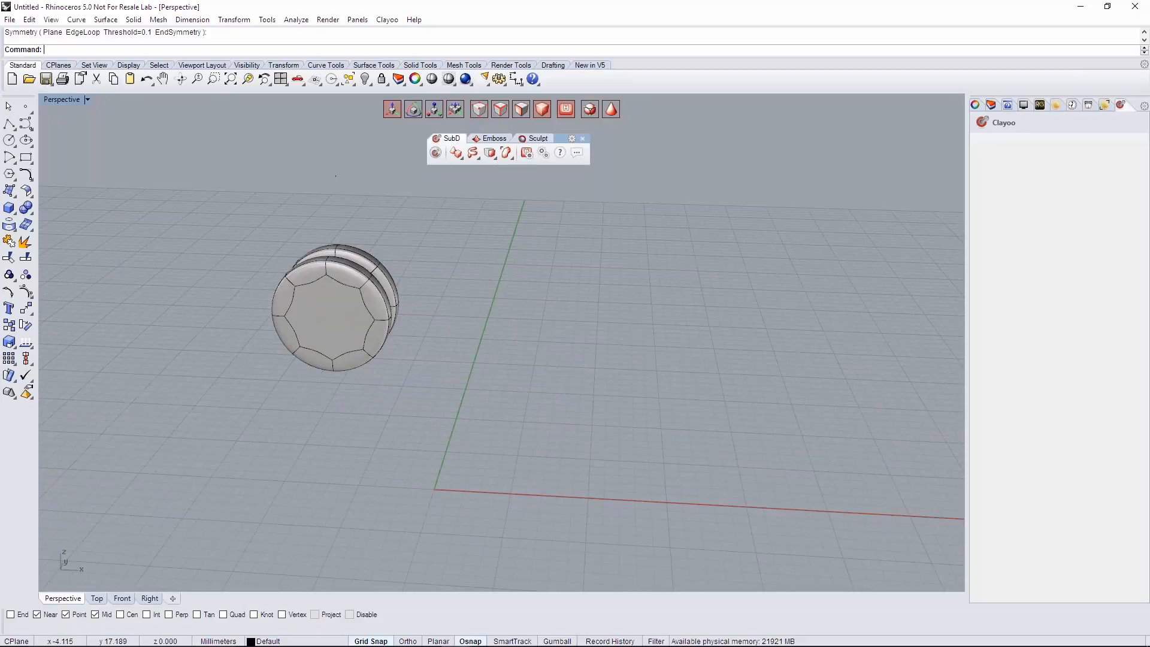
{"action": "right_click_drag", "start_coordinate": [446, 370], "coordinate": [395, 357]}
{"action": "scroll", "coordinate": [392, 289], "scroll_direction": "up", "scroll_amount": 4}
{"action": "left_click", "coordinate": [358, 293]}
{"action": "right_click_drag", "start_coordinate": [418, 353], "coordinate": [420, 330]}
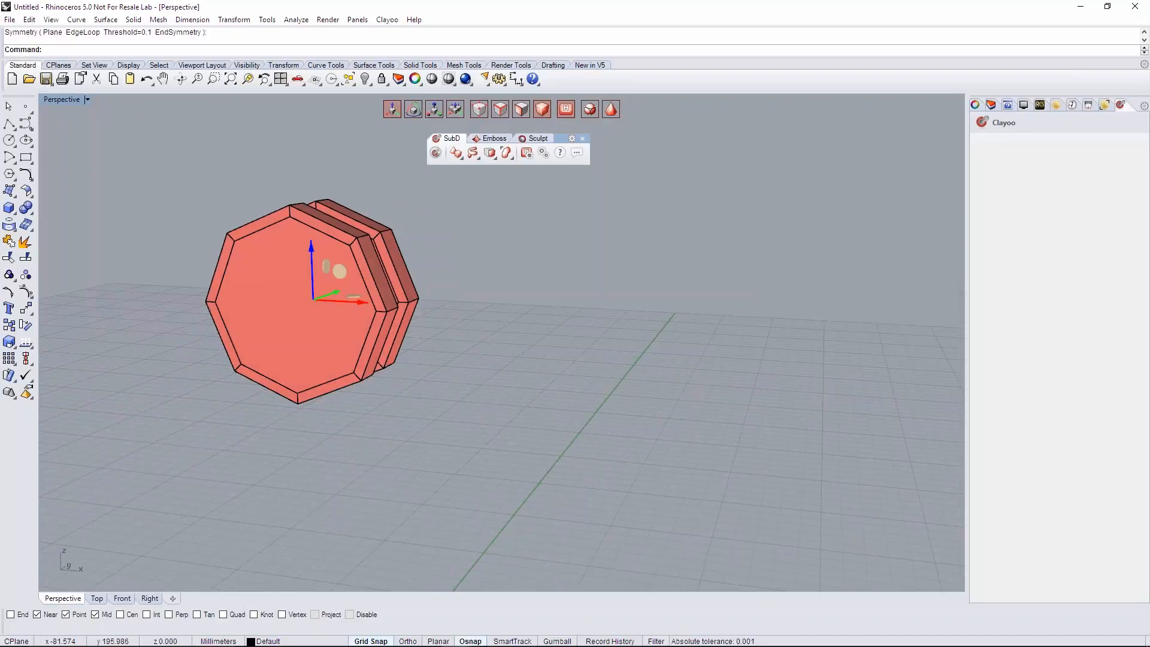
- Rotate the mirrored discs 22 degrees about the Y axis and check their orientation in the Front and Perspective views
{"action": "left_click", "coordinate": [413, 108]}
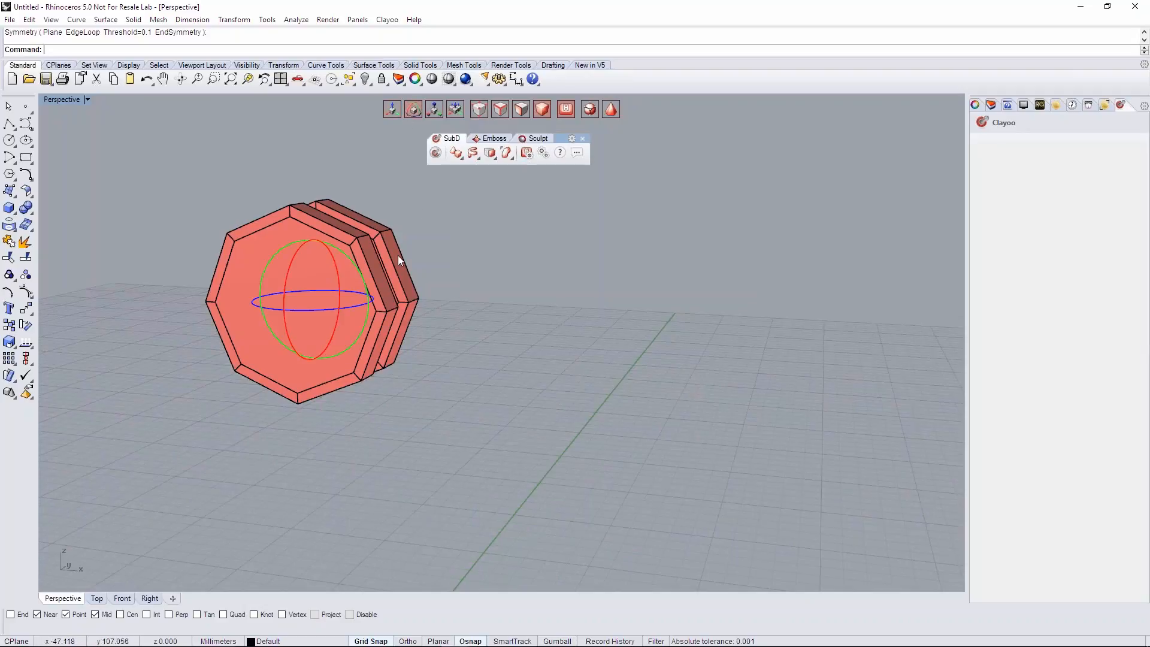
{"action": "right_click_drag", "start_coordinate": [397, 255], "coordinate": [383, 282]}
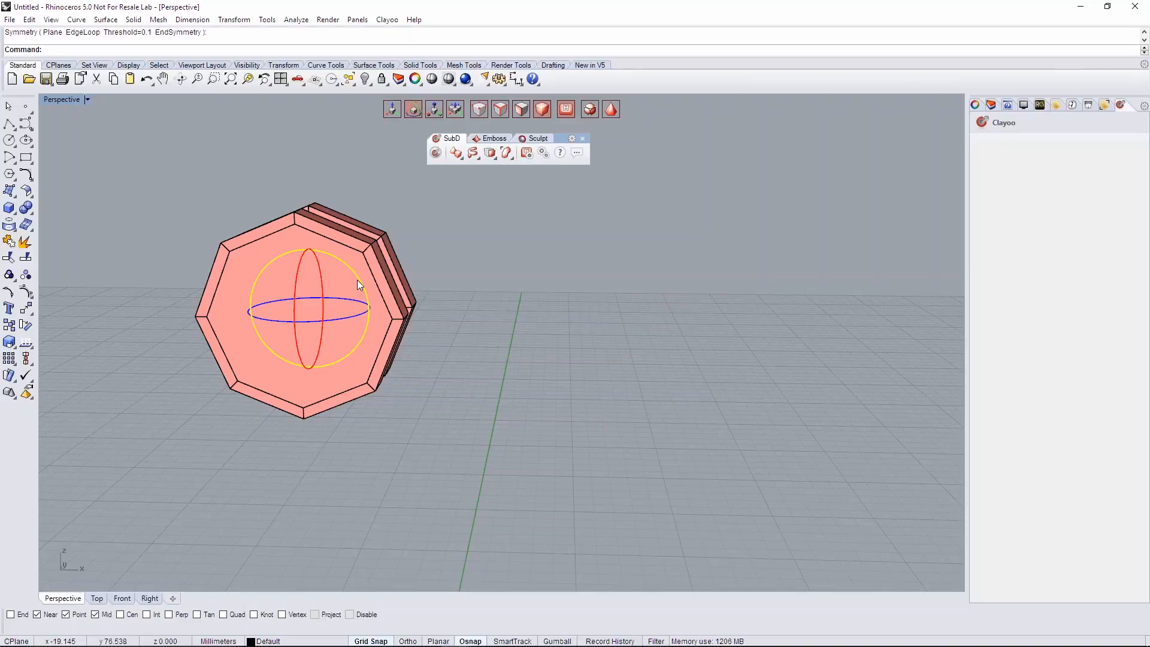
{"action": "right_click_drag", "start_coordinate": [419, 361], "coordinate": [254, 404]}
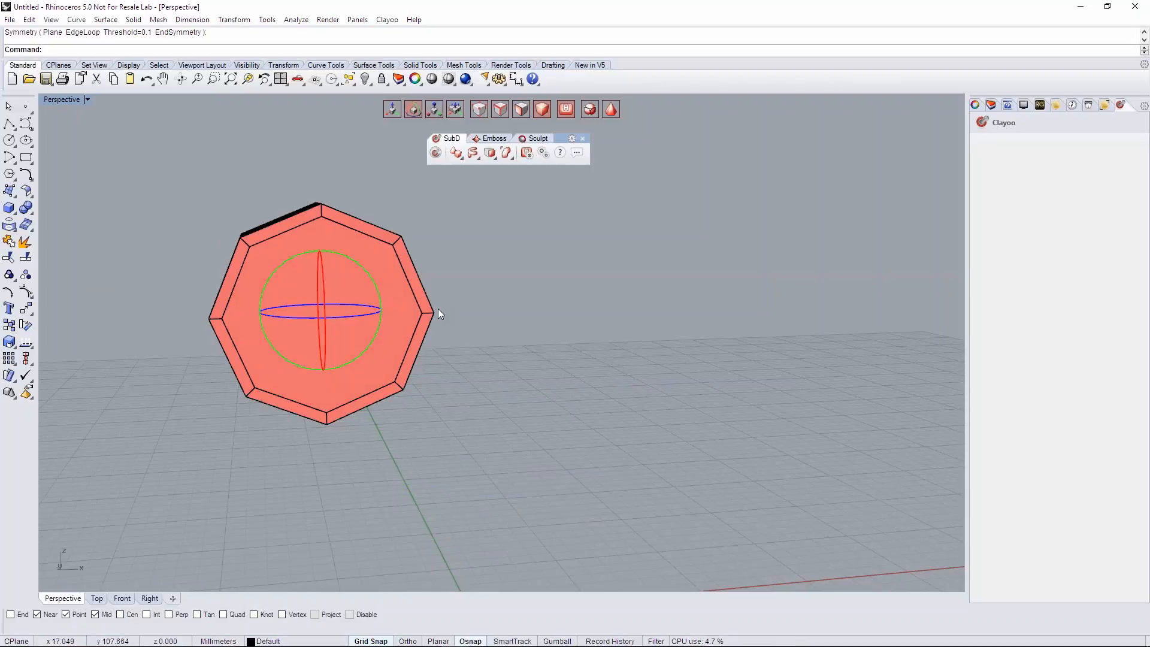
{"action": "right_click_drag", "start_coordinate": [454, 293], "coordinate": [357, 290]}
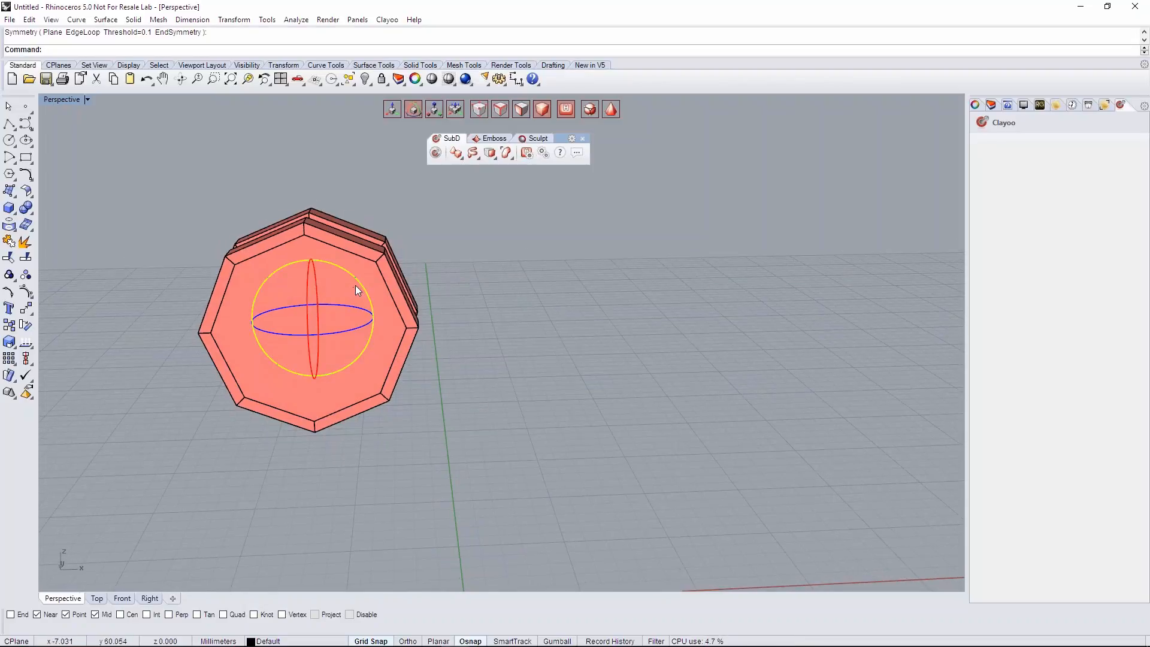
{"action": "left_click", "coordinate": [359, 282]}
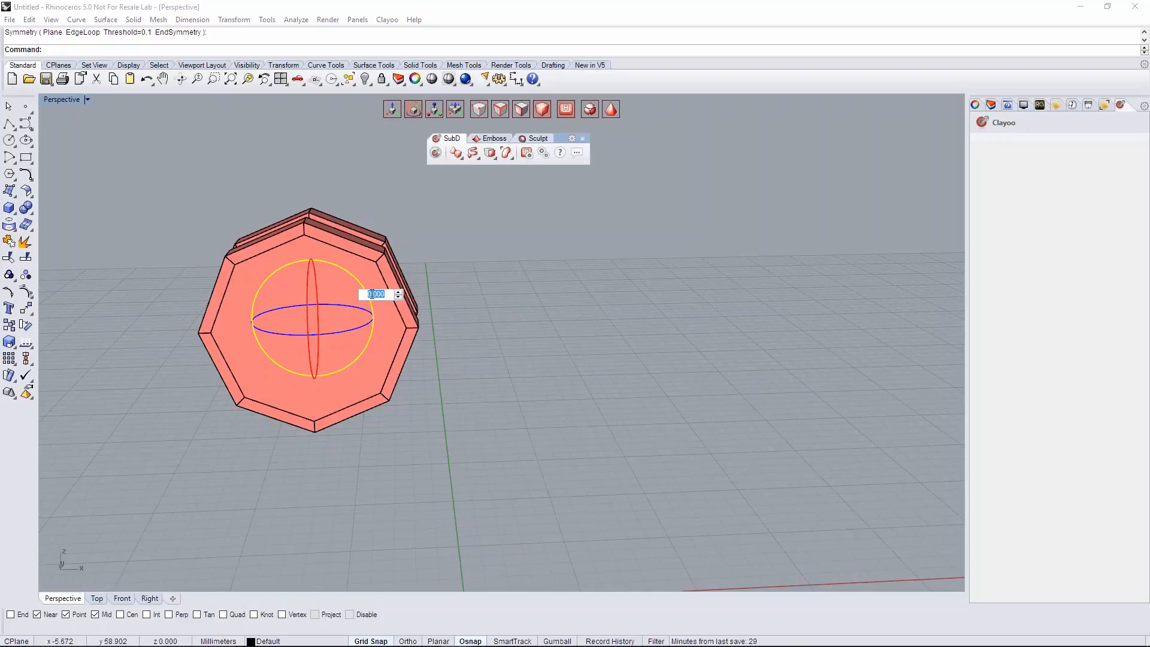
{"action": "type", "text": "22.5"}
{"action": "key", "text": "Return"}
{"action": "right_click_drag", "start_coordinate": [506, 381], "coordinate": [508, 347]}
{"action": "left_click", "coordinate": [122, 598]}
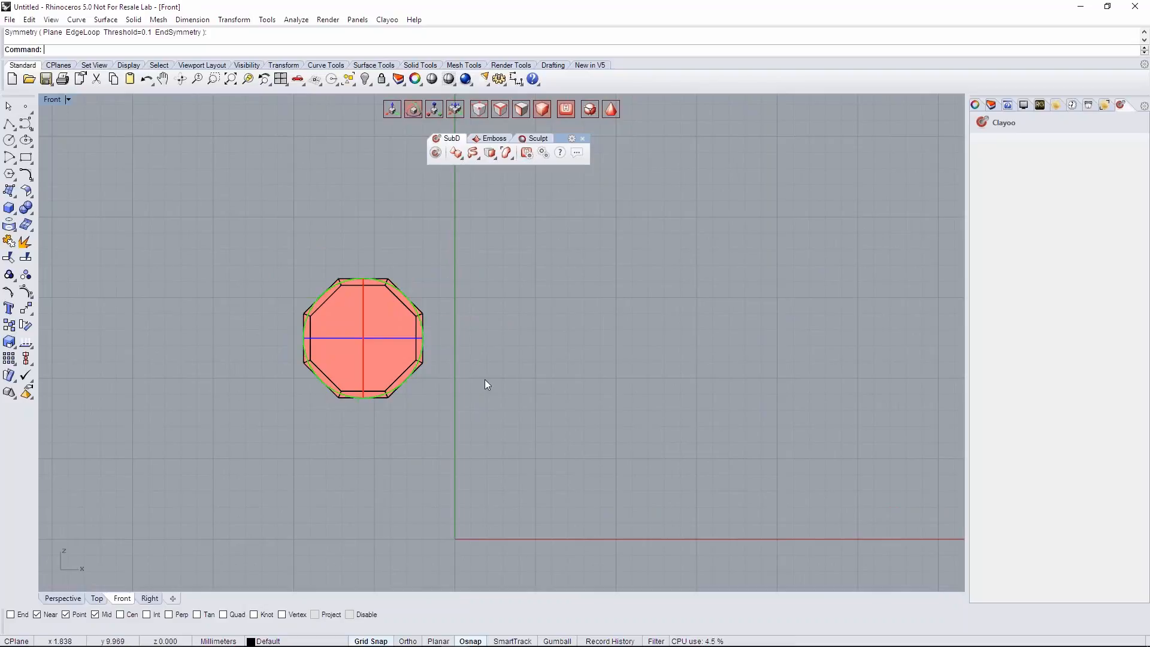
{"action": "left_click", "coordinate": [66, 598]}
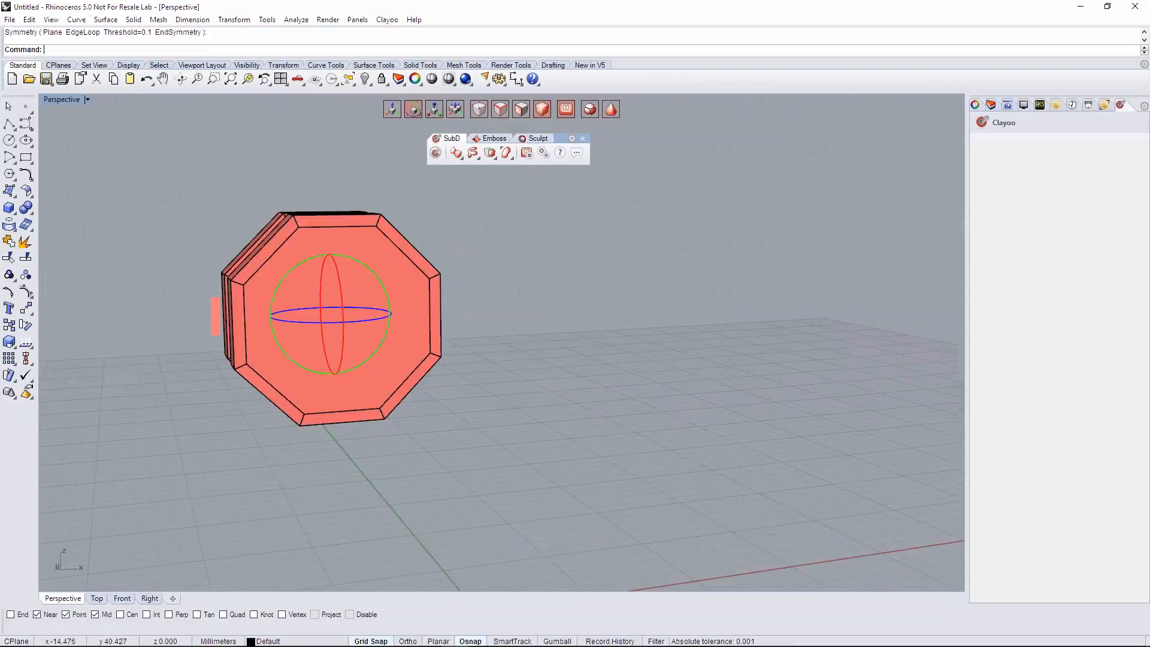
{"action": "right_click_drag", "start_coordinate": [624, 415], "coordinate": [521, 364]}
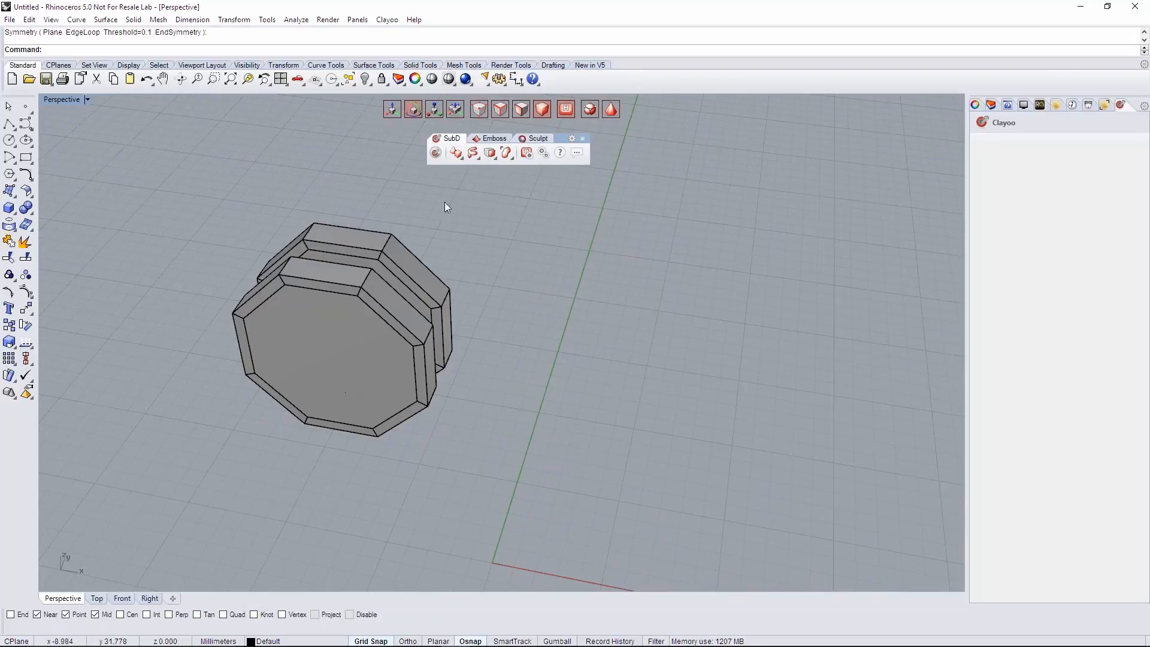
- Start an 8-segment SubD cylinder with Ngon caps at the origin in the Top view, with a radius of about 2.40
{"action": "left_click", "coordinate": [94, 599]}
{"action": "right_click_drag", "start_coordinate": [382, 220], "coordinate": [305, 254]}
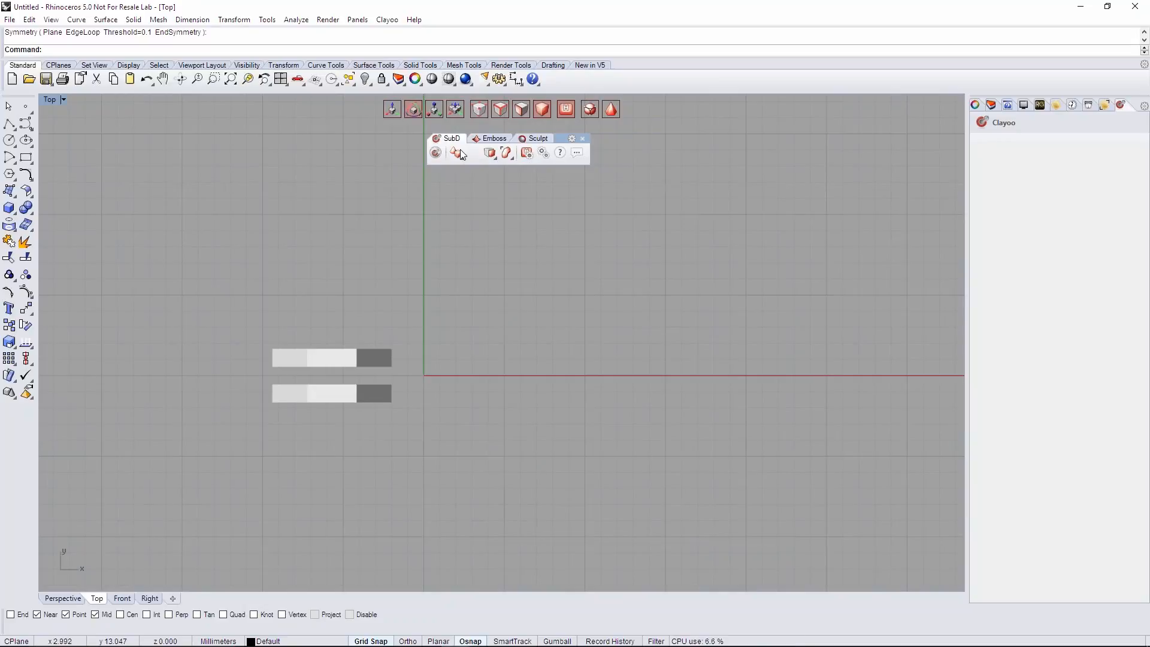
{"action": "left_click", "coordinate": [457, 154]}
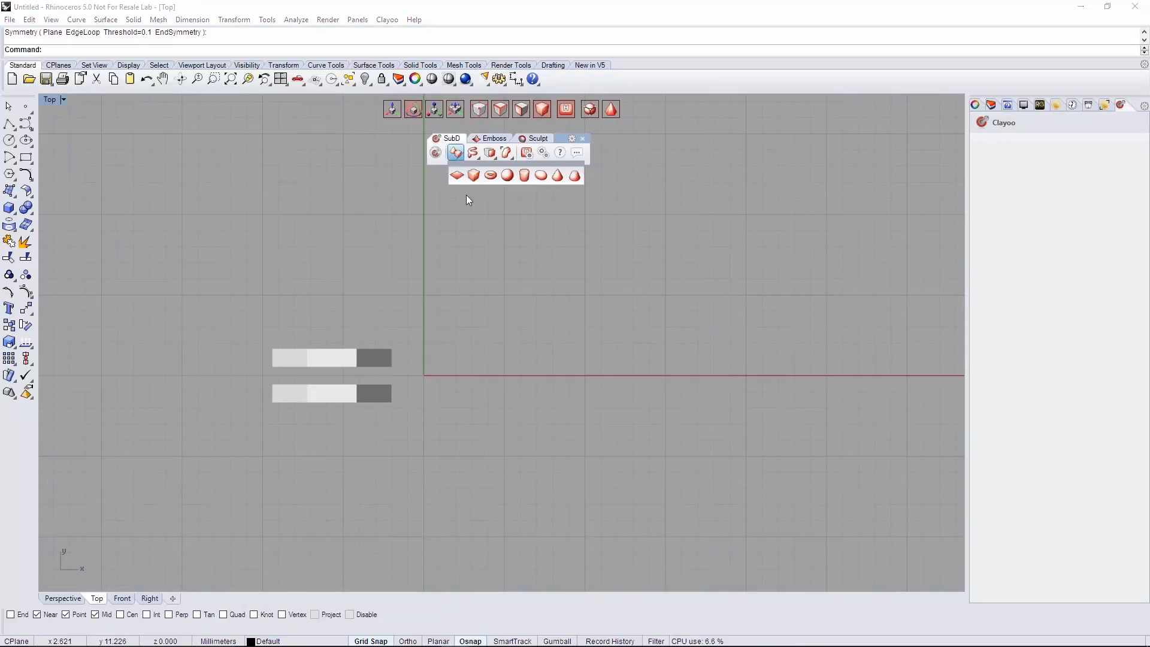
{"action": "left_click", "coordinate": [525, 174]}
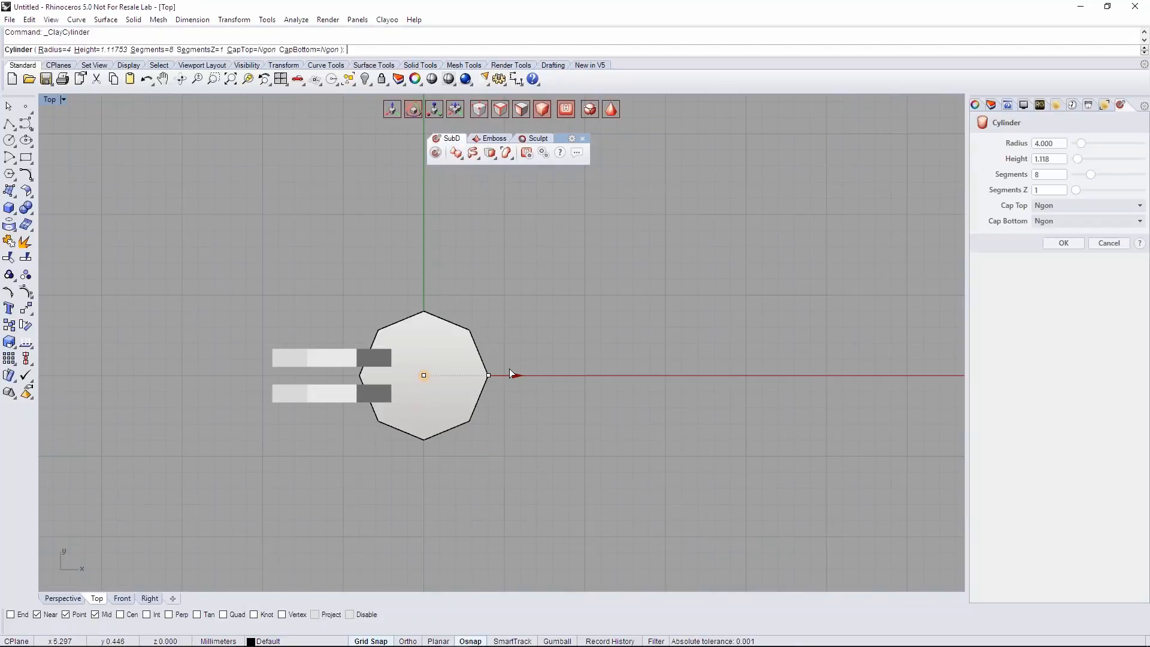
{"action": "left_click_drag", "start_coordinate": [514, 375], "coordinate": [489, 379]}
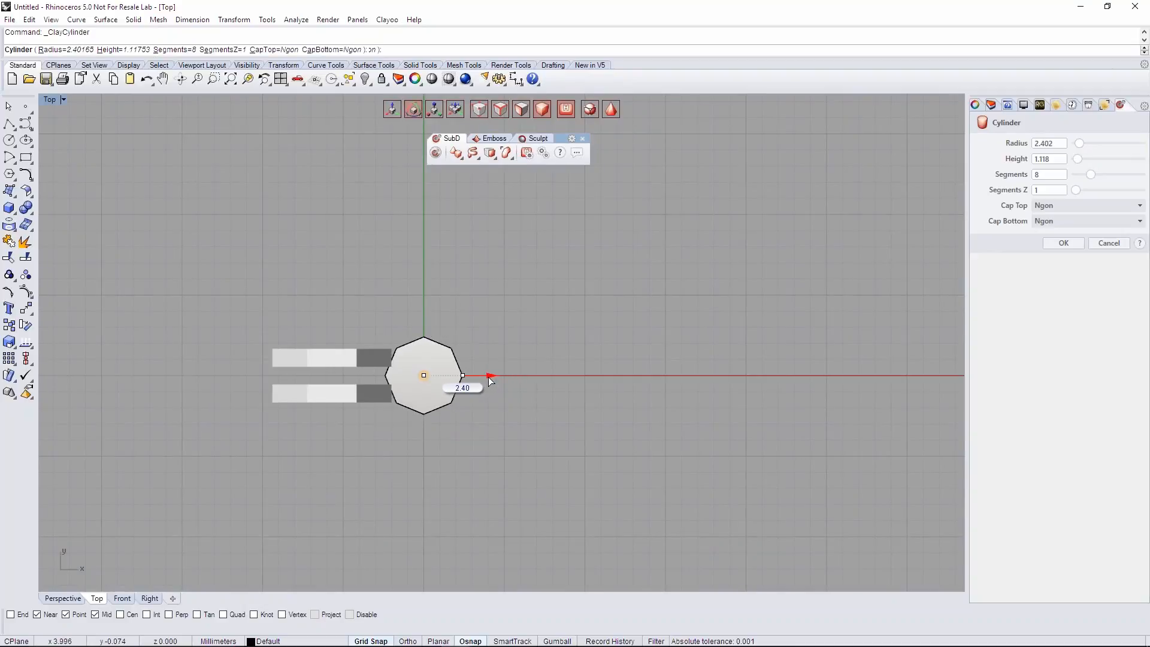
{"action": "left_click_drag", "start_coordinate": [489, 381], "coordinate": [489, 381]}
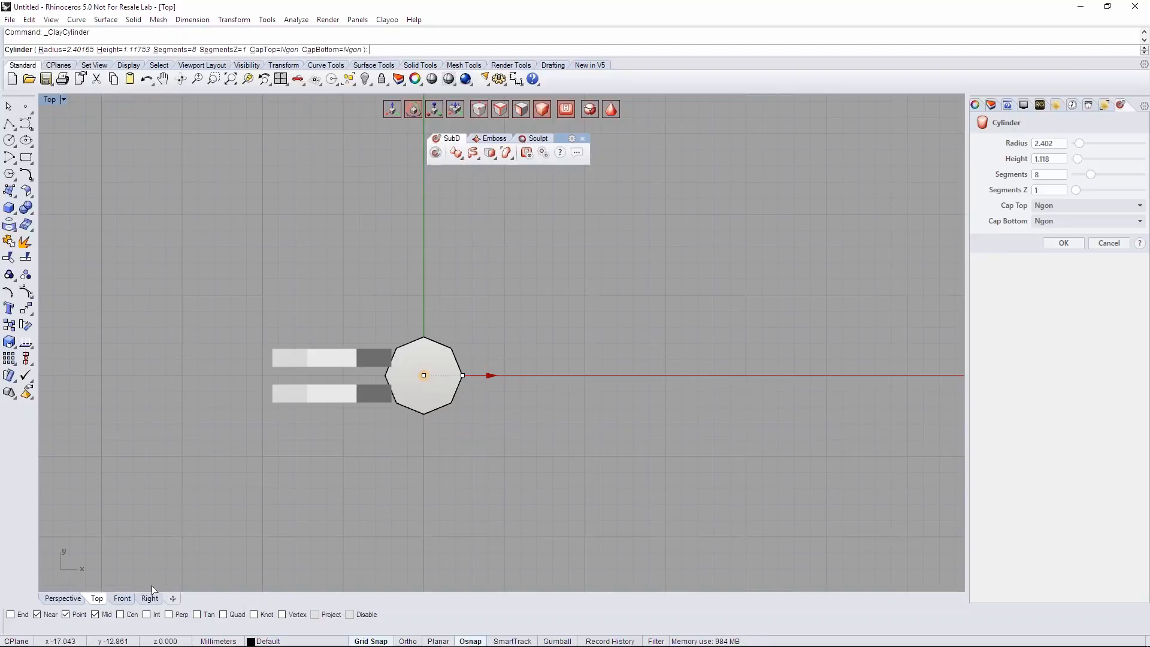
- Set the cylinder's height to about 6.36 in the Perspective view and create it
{"action": "left_click", "coordinate": [63, 598]}
{"action": "right_click_drag", "start_coordinate": [420, 353], "coordinate": [472, 359]}
{"action": "scroll", "coordinate": [472, 358], "scroll_direction": "down", "scroll_amount": 5}
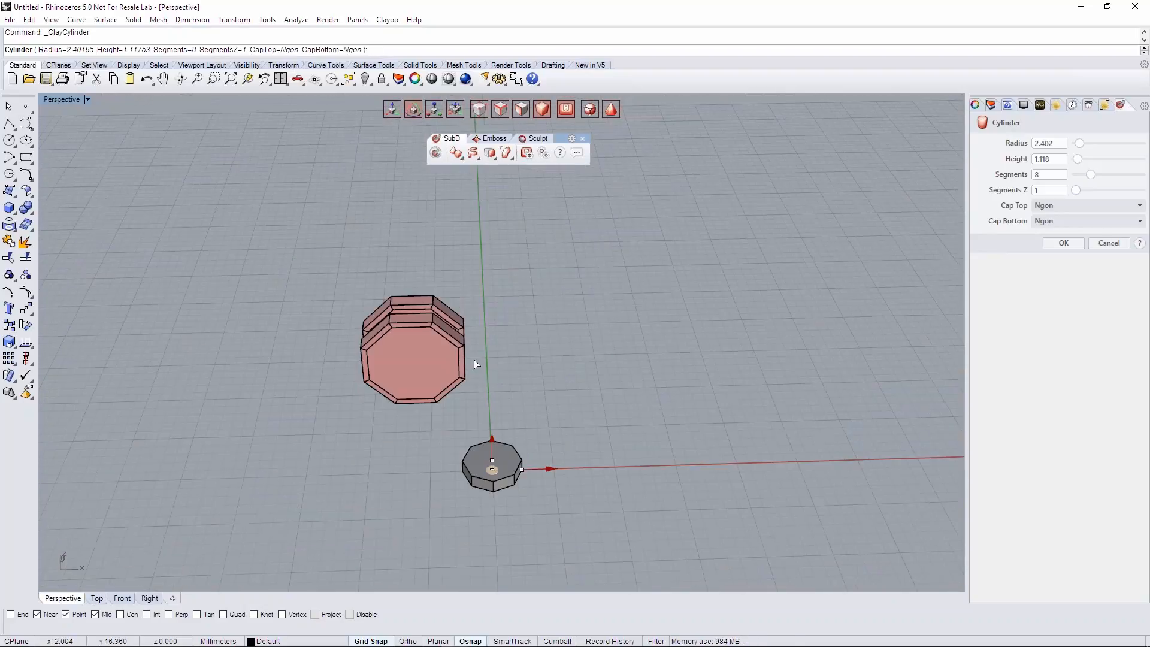
{"action": "left_click_drag", "start_coordinate": [495, 435], "coordinate": [490, 378]}
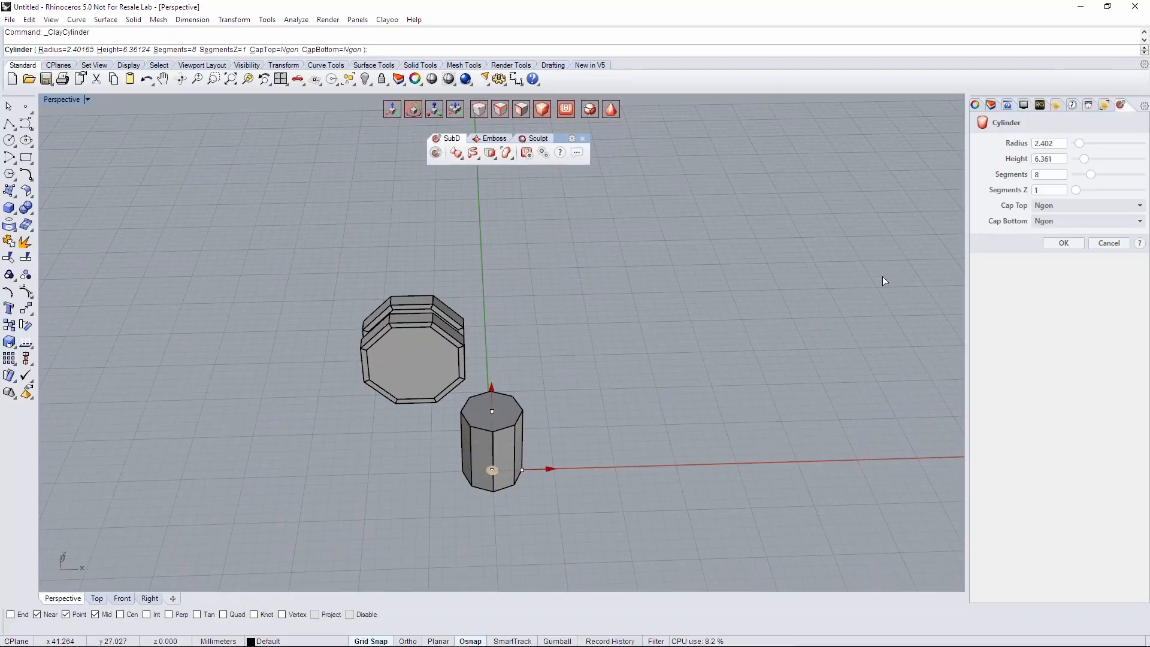
{"action": "left_click", "coordinate": [1065, 247]}
- Select the new cylinder and raise it along the Z axis to about the height of the discs
{"action": "right_click_drag", "start_coordinate": [670, 401], "coordinate": [662, 341]}
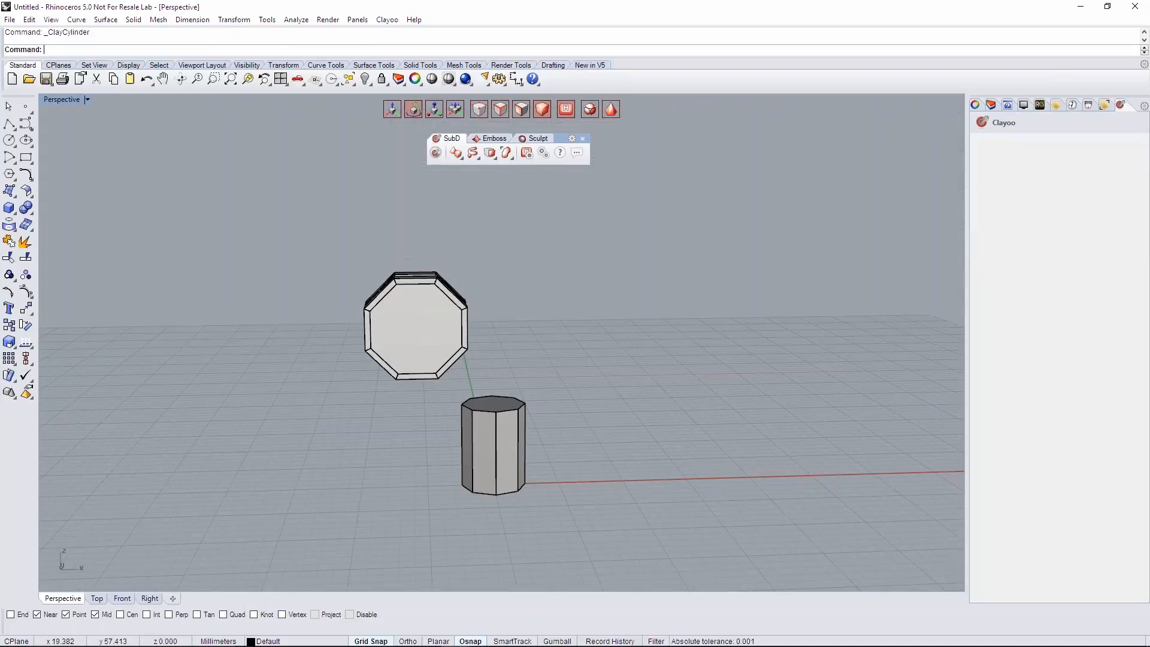
{"action": "left_click", "coordinate": [495, 446]}
{"action": "left_click", "coordinate": [392, 109]}
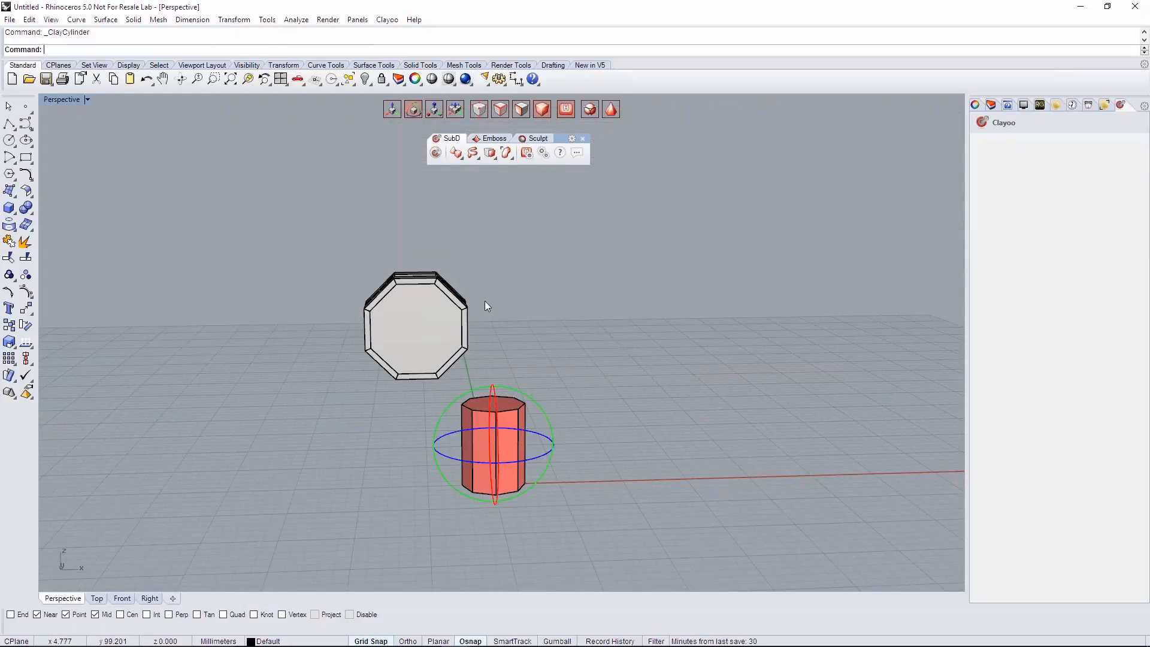
{"action": "left_click_drag", "start_coordinate": [493, 389], "coordinate": [492, 258]}
{"action": "right_click_drag", "start_coordinate": [574, 305], "coordinate": [524, 416]}
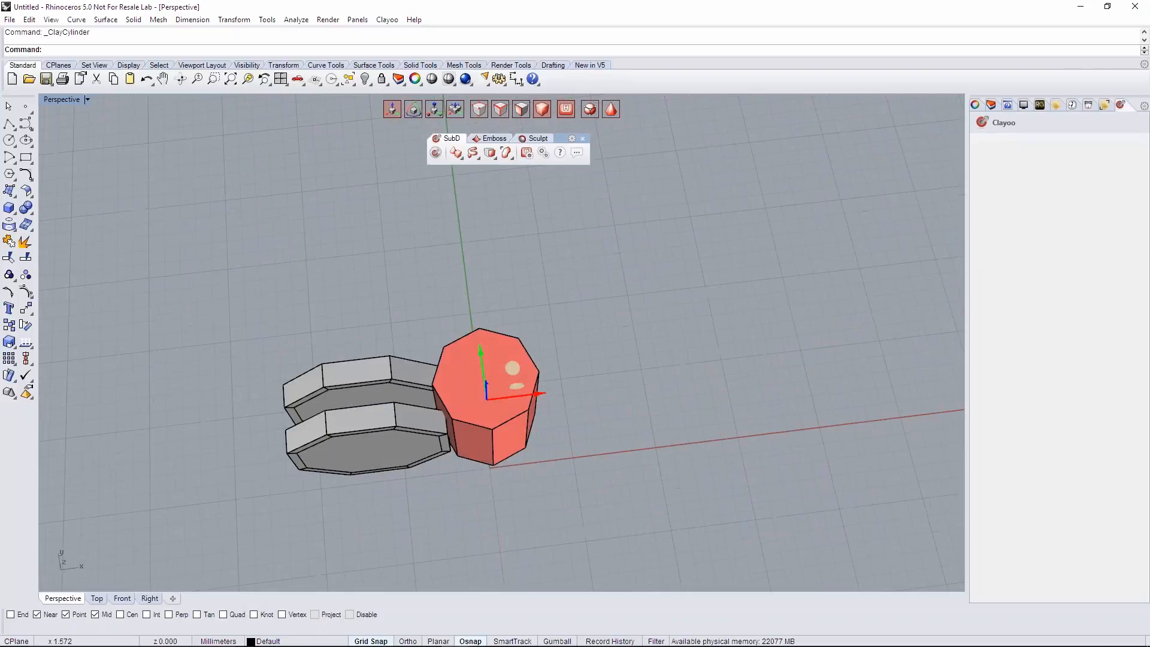
- Move the pair of discs in the negative X direction to leave a gap before the cylinder
{"action": "left_click", "coordinate": [371, 443]}
{"action": "left_click_drag", "start_coordinate": [408, 415], "coordinate": [385, 413]}
{"action": "right_click_drag", "start_coordinate": [436, 483], "coordinate": [415, 466]}
- Activate face selection and select the front disc's outer side face that faces the cylinder
{"action": "left_click", "coordinate": [521, 110]}
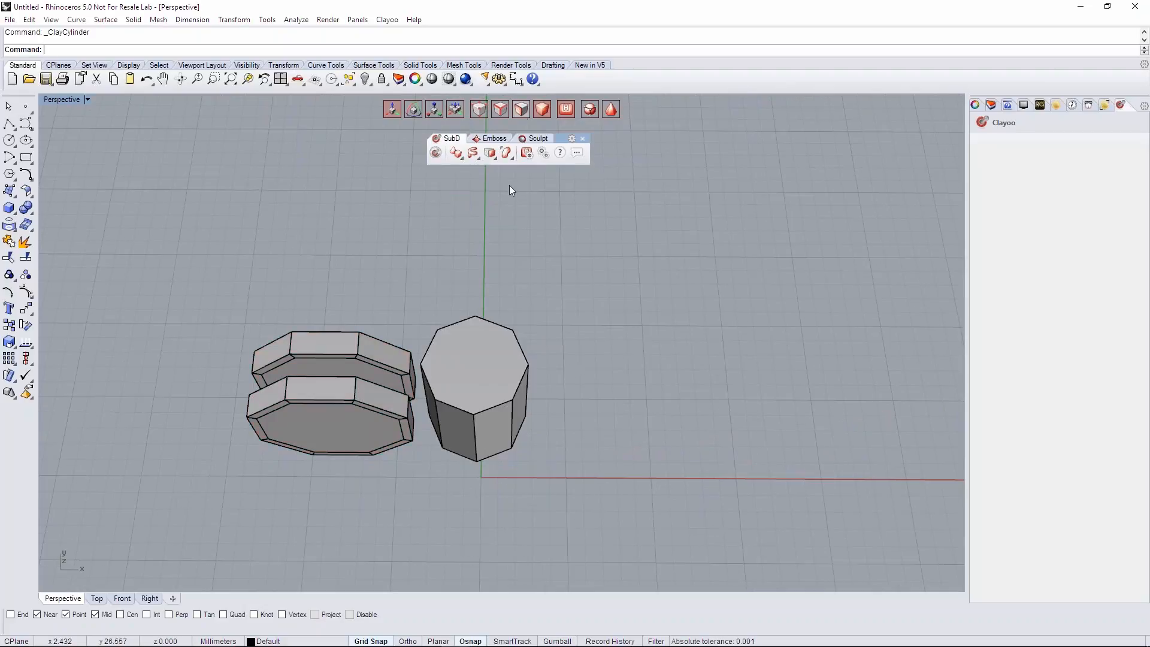
{"action": "scroll", "coordinate": [369, 436], "scroll_direction": "up", "scroll_amount": 6}
{"action": "right_click_drag", "start_coordinate": [450, 374], "coordinate": [399, 344]}
{"action": "scroll", "coordinate": [442, 405], "scroll_direction": "up", "scroll_amount": 2}
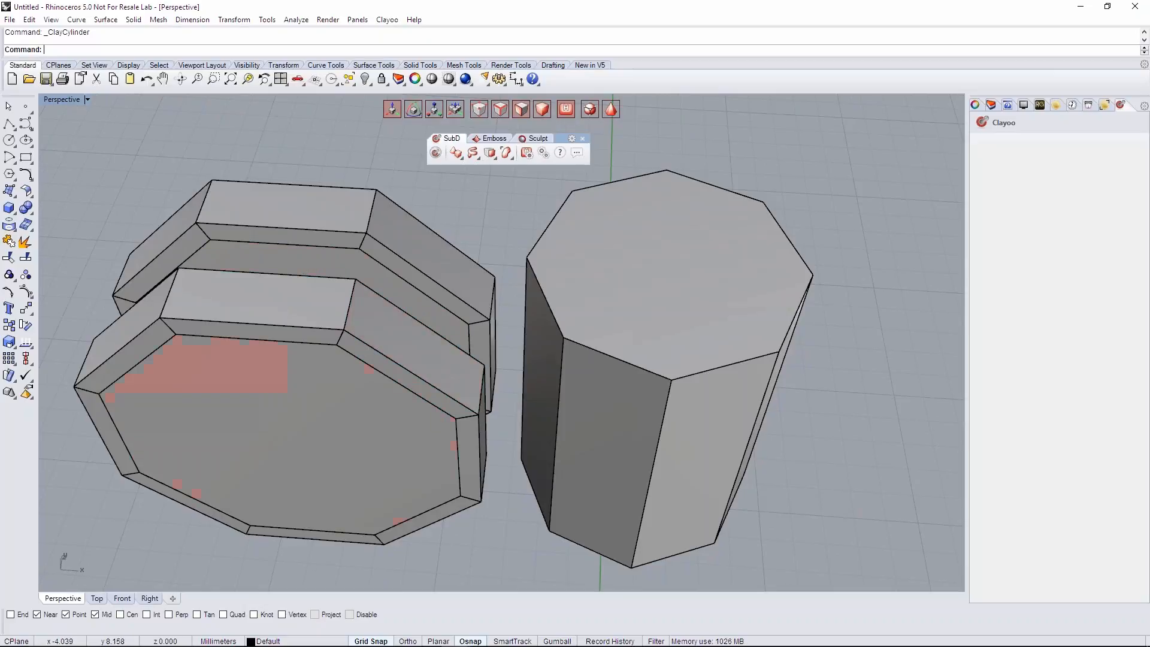
{"action": "right_click_drag", "start_coordinate": [450, 392], "coordinate": [414, 373]}
{"action": "left_click", "coordinate": [462, 429]}
- Try moving the front disc's selected side face, and undo the move
{"action": "right_click_drag", "start_coordinate": [482, 447], "coordinate": [486, 392]}
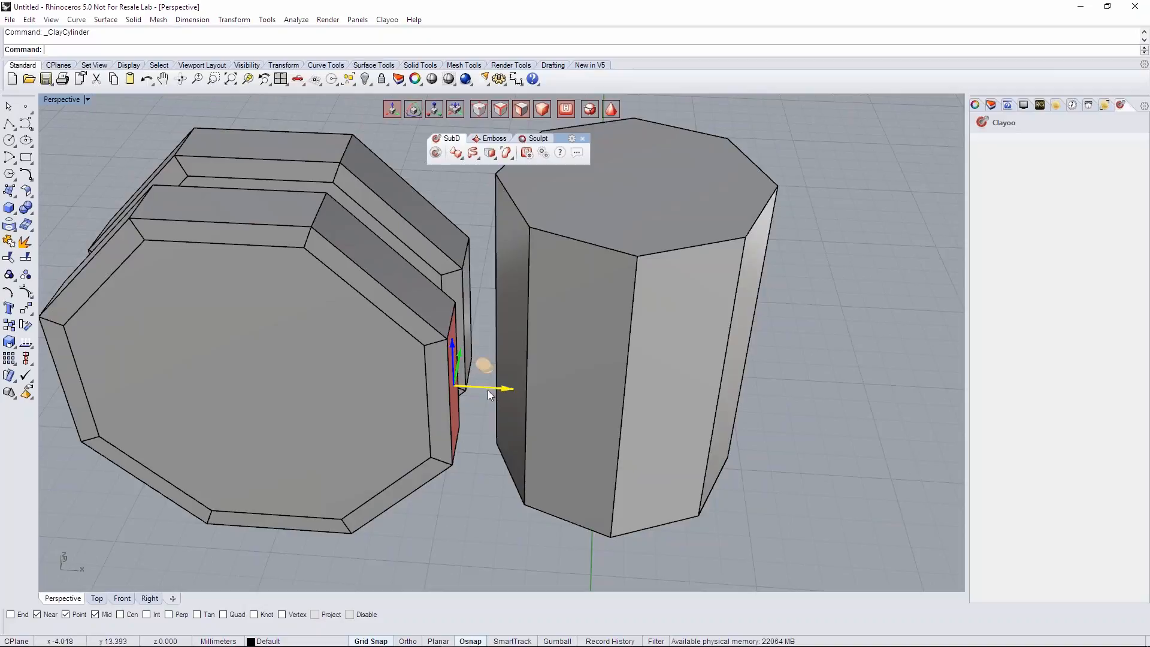
{"action": "left_click_drag", "start_coordinate": [490, 395], "coordinate": [473, 325]}
{"action": "key", "text": "ctrl+z"}
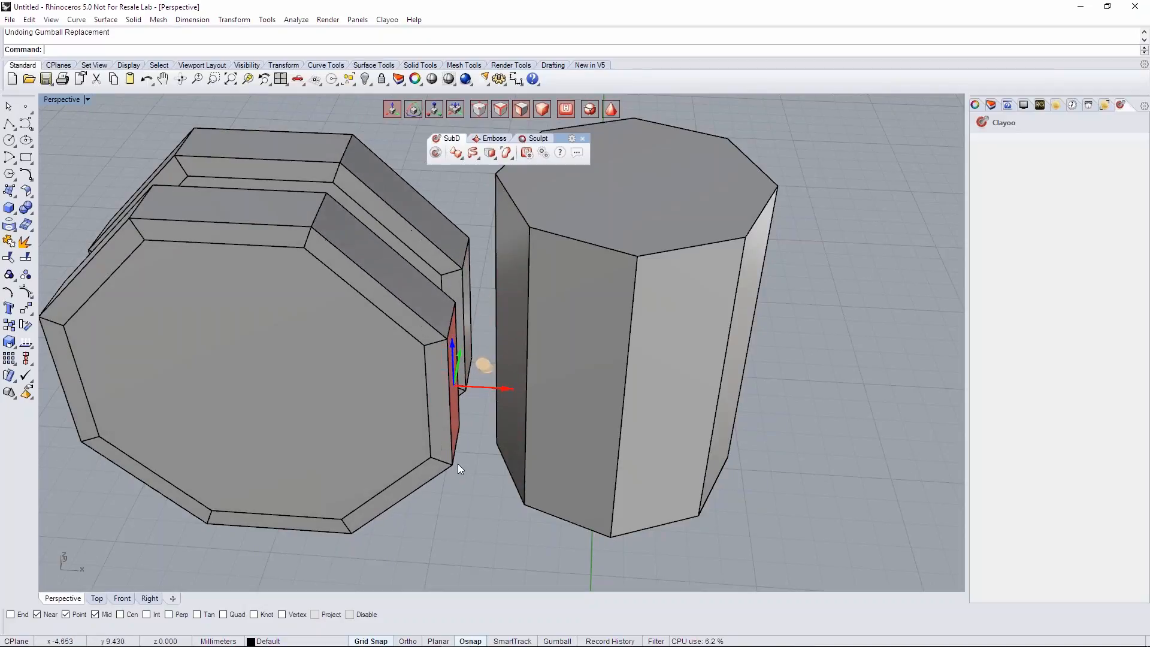
- Extrude the selected side face of the front disc a short distance along the X axis toward the cylinder
{"action": "right_click_drag", "start_coordinate": [483, 322], "coordinate": [490, 359]}
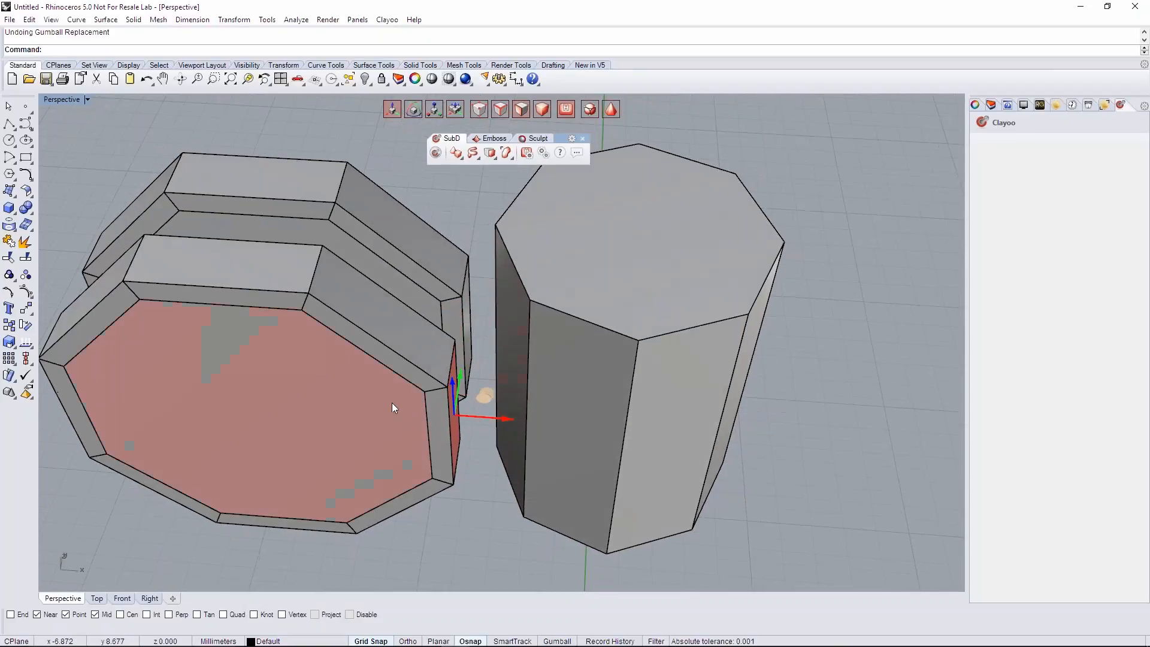
{"action": "right_click_drag", "start_coordinate": [427, 422], "coordinate": [488, 191]}
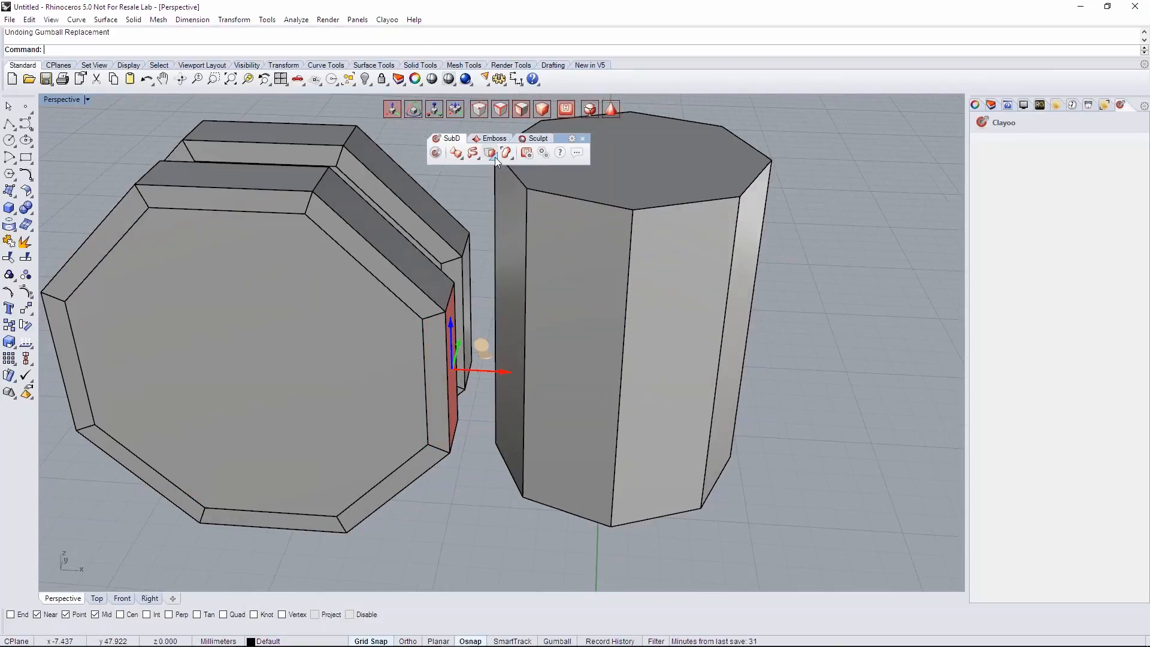
{"action": "left_click", "coordinate": [495, 157]}
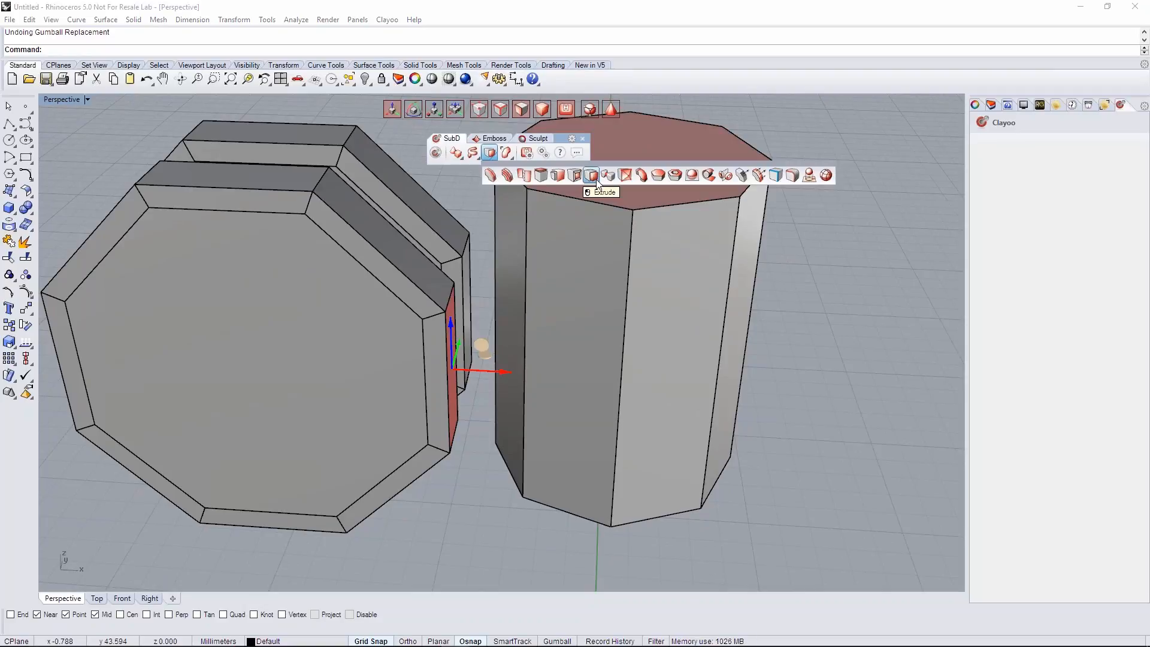
{"action": "right_click_drag", "start_coordinate": [490, 420], "coordinate": [499, 402]}
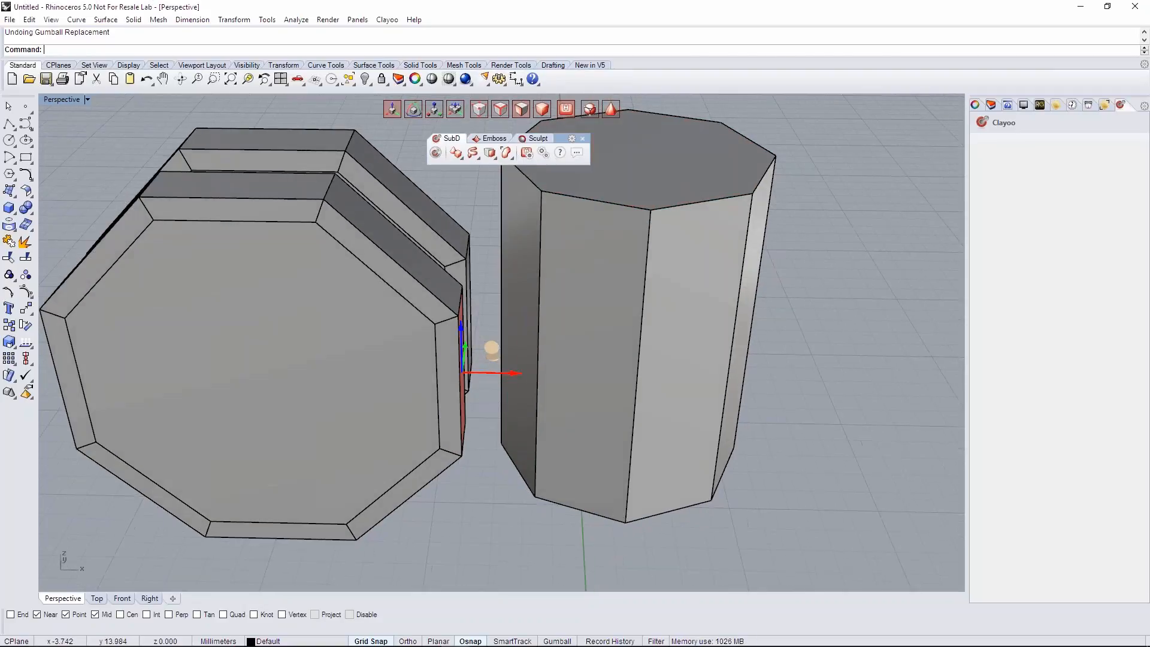
{"action": "right_click_drag", "start_coordinate": [491, 349], "coordinate": [483, 343]}
{"action": "left_click_drag", "start_coordinate": [484, 369], "coordinate": [508, 369]}
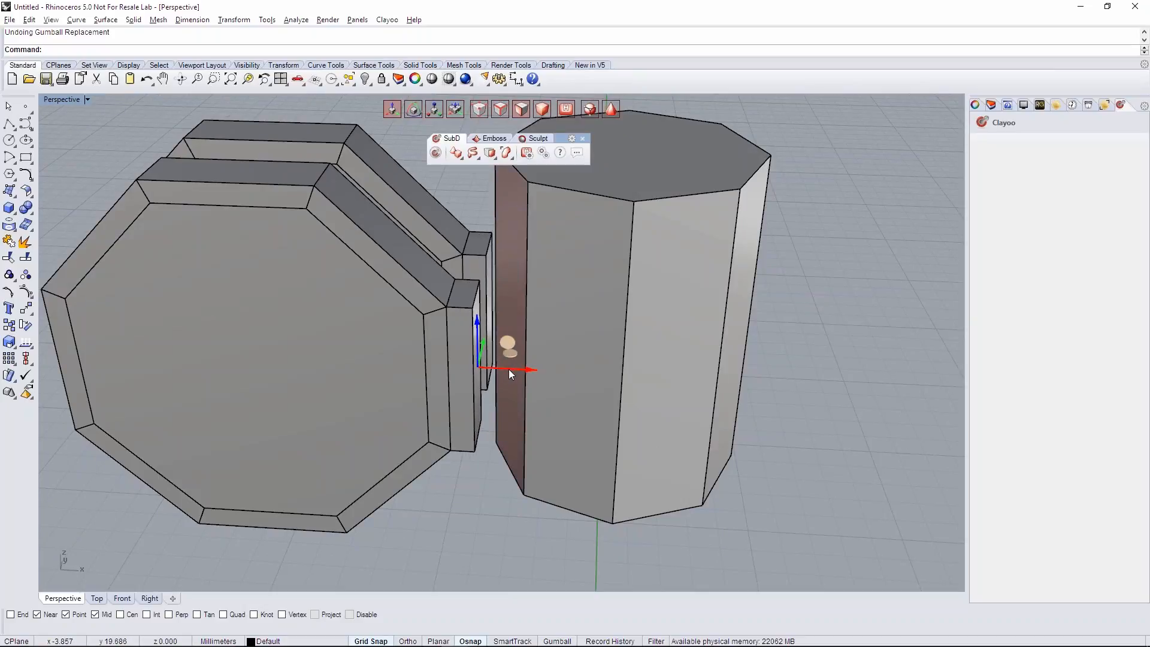
{"action": "right_click_drag", "start_coordinate": [509, 369], "coordinate": [539, 425]}
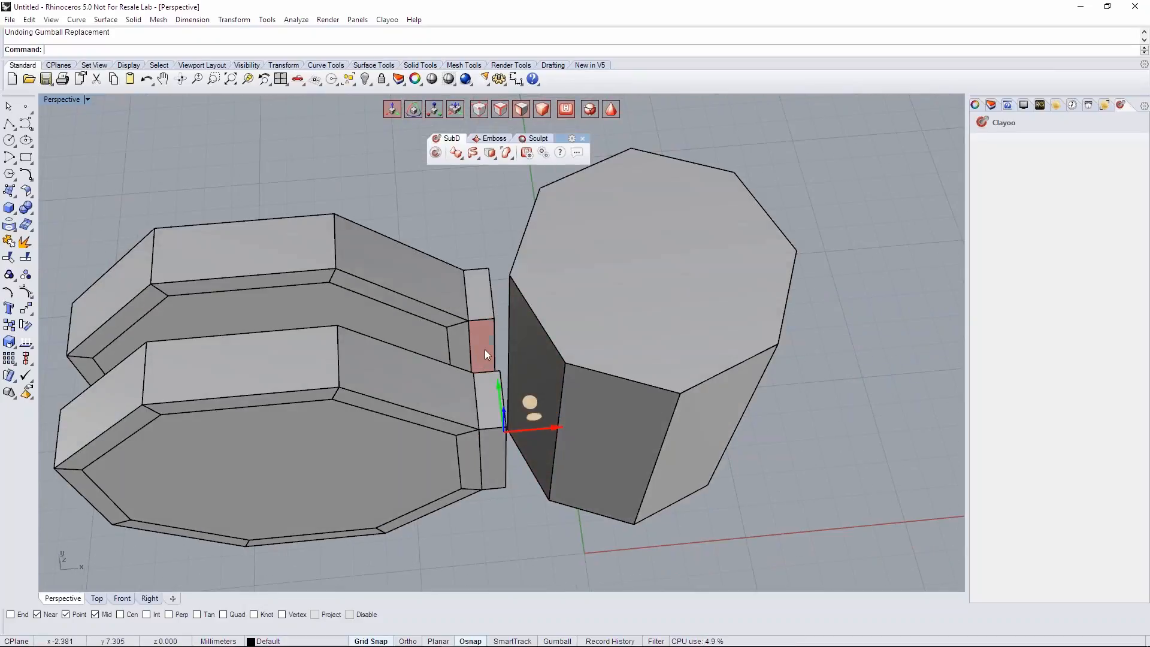
{"action": "right_click_drag", "start_coordinate": [515, 351], "coordinate": [509, 394]}
{"action": "key", "text": "Escape"}
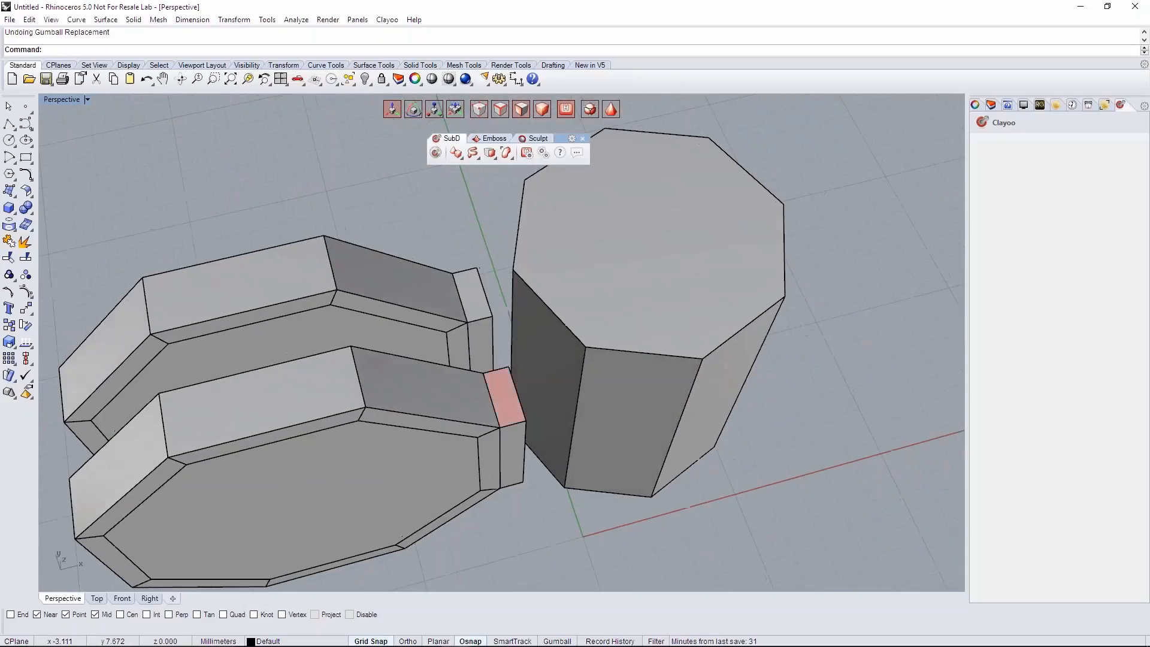
- Select the pair of discs and end their symmetry with the Symmetry command's EndSymmetry option
{"action": "scroll", "coordinate": [508, 395], "scroll_direction": "down", "scroll_amount": 5}
{"action": "right_click_drag", "start_coordinate": [375, 346], "coordinate": [397, 385]}
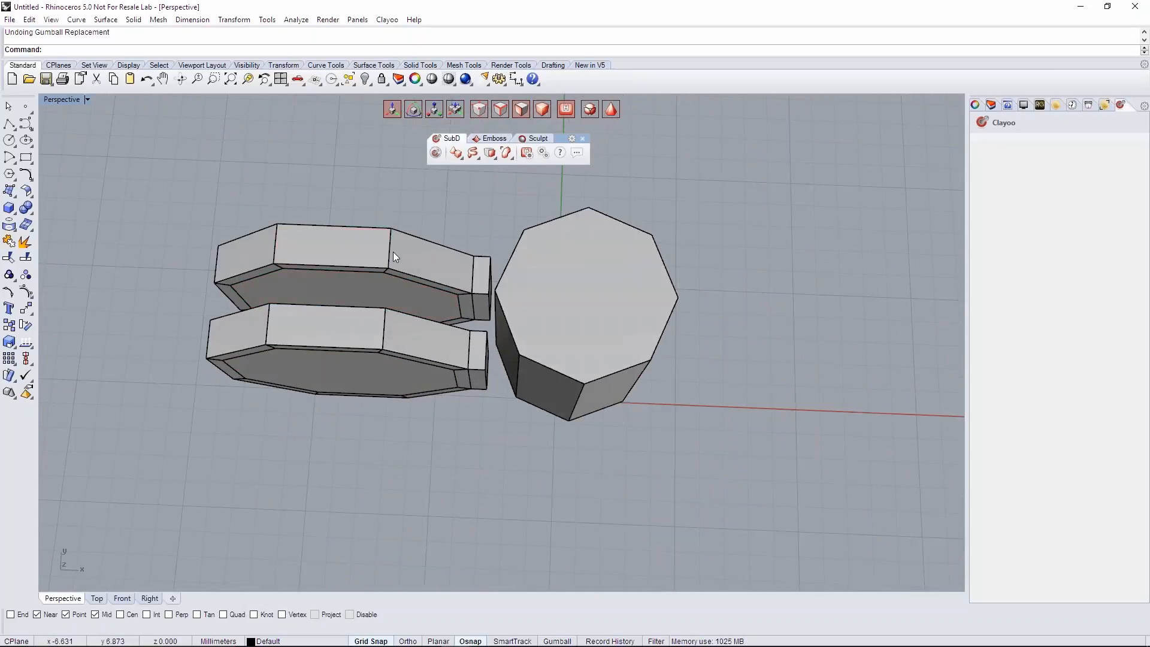
{"action": "left_click", "coordinate": [368, 271]}
{"action": "right_click_drag", "start_coordinate": [368, 271], "coordinate": [447, 233]}
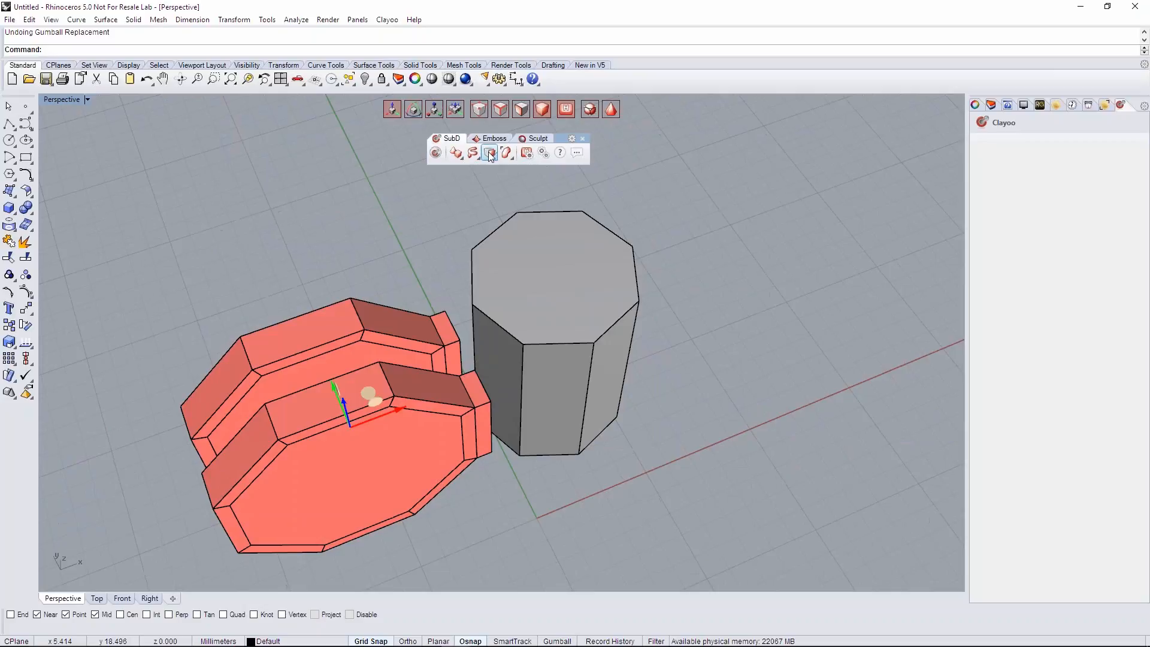
{"action": "left_click", "coordinate": [490, 153]}
{"action": "left_click", "coordinate": [726, 175]}
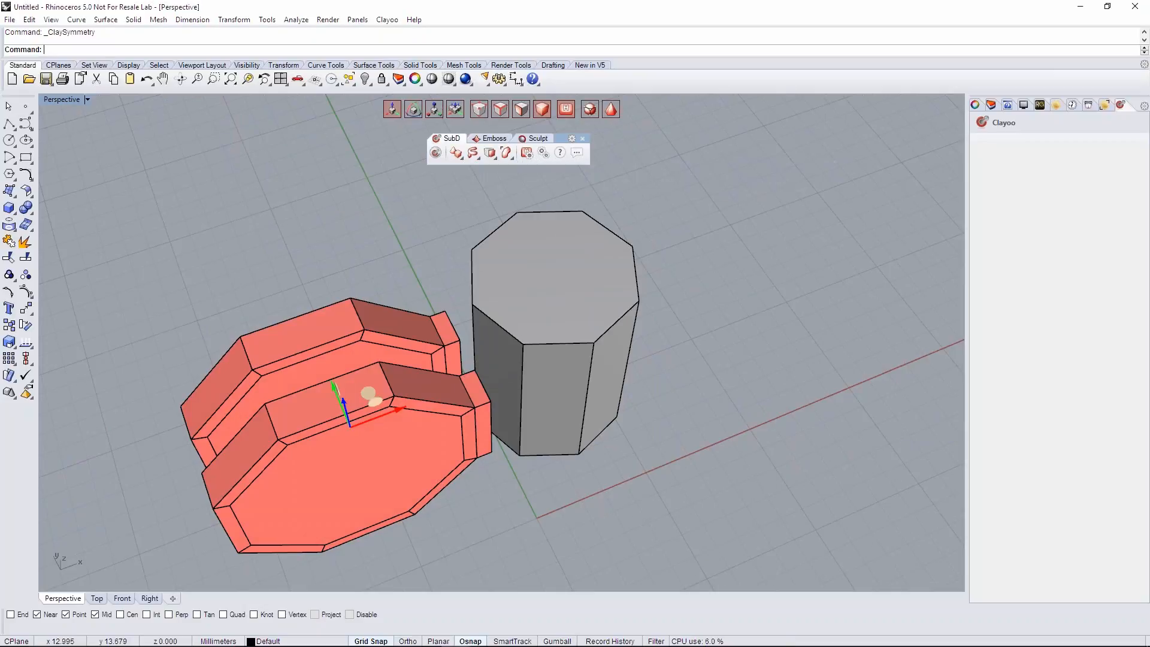
{"action": "left_click", "coordinate": [182, 50]}
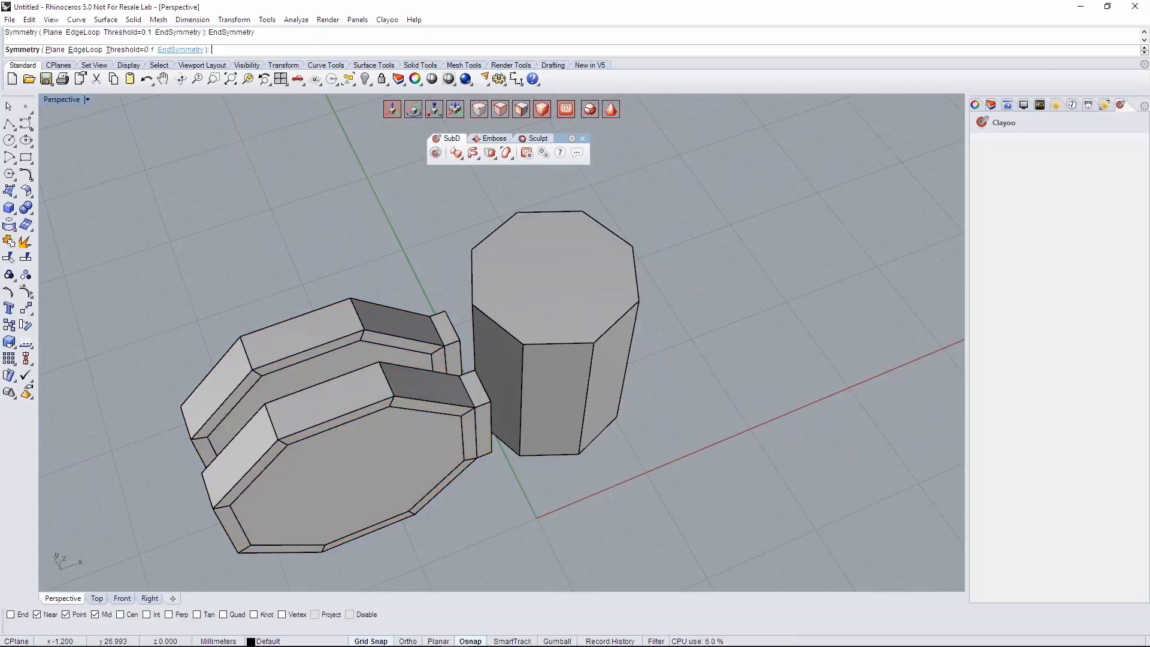
{"action": "left_click", "coordinate": [325, 331]}
{"action": "right_click_drag", "start_coordinate": [324, 332], "coordinate": [287, 300]}
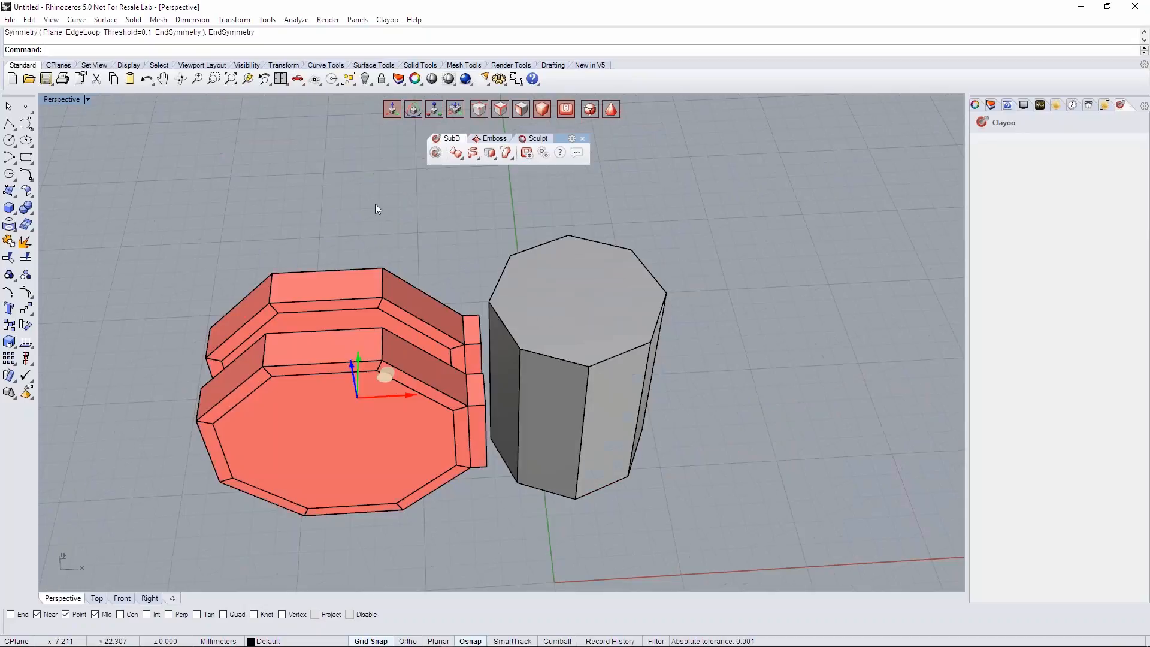
{"action": "left_click", "coordinate": [375, 203]}
- Try moving a sloped side face of the rear disc on its own, and undo the move
{"action": "right_click_drag", "start_coordinate": [409, 256], "coordinate": [359, 305]}
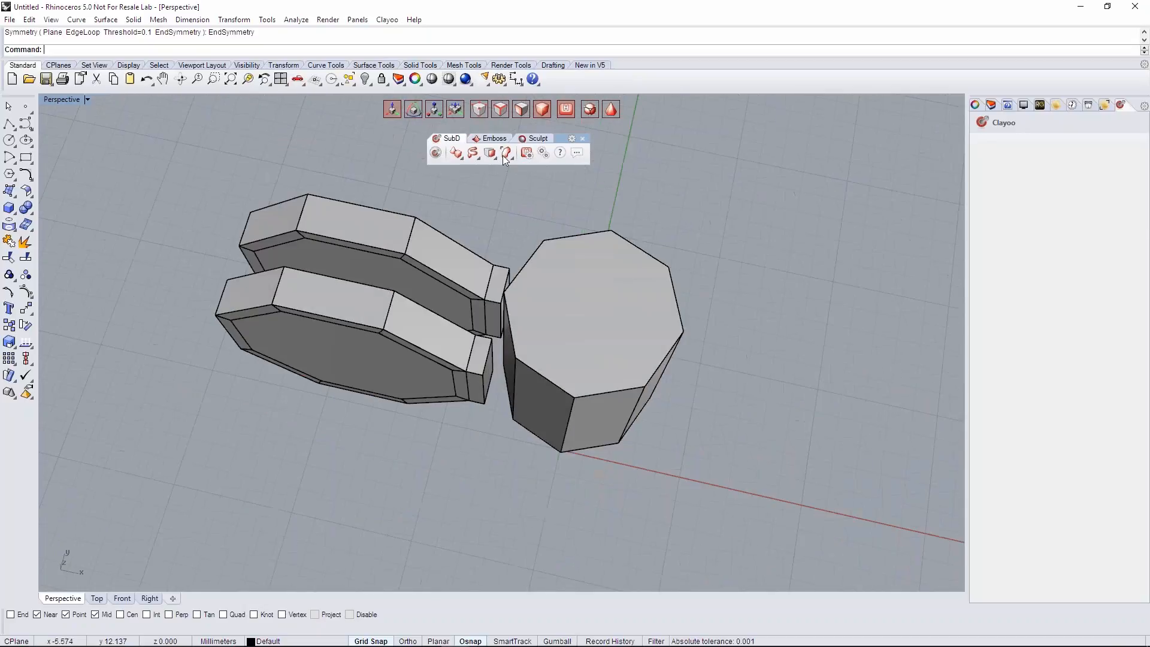
{"action": "left_click", "coordinate": [459, 260]}
{"action": "right_click_drag", "start_coordinate": [458, 260], "coordinate": [454, 297]}
{"action": "left_click_drag", "start_coordinate": [454, 299], "coordinate": [460, 294]}
{"action": "key", "text": "ctrl+z"}
{"action": "left_click", "coordinate": [491, 219]}
- Select the two facing inner side faces of the extruded blocks on the front and rear discs
{"action": "right_click_drag", "start_coordinate": [478, 366], "coordinate": [685, 363]}
{"action": "scroll", "coordinate": [472, 343], "scroll_direction": "up", "scroll_amount": 5}
{"action": "left_click", "coordinate": [473, 343]}
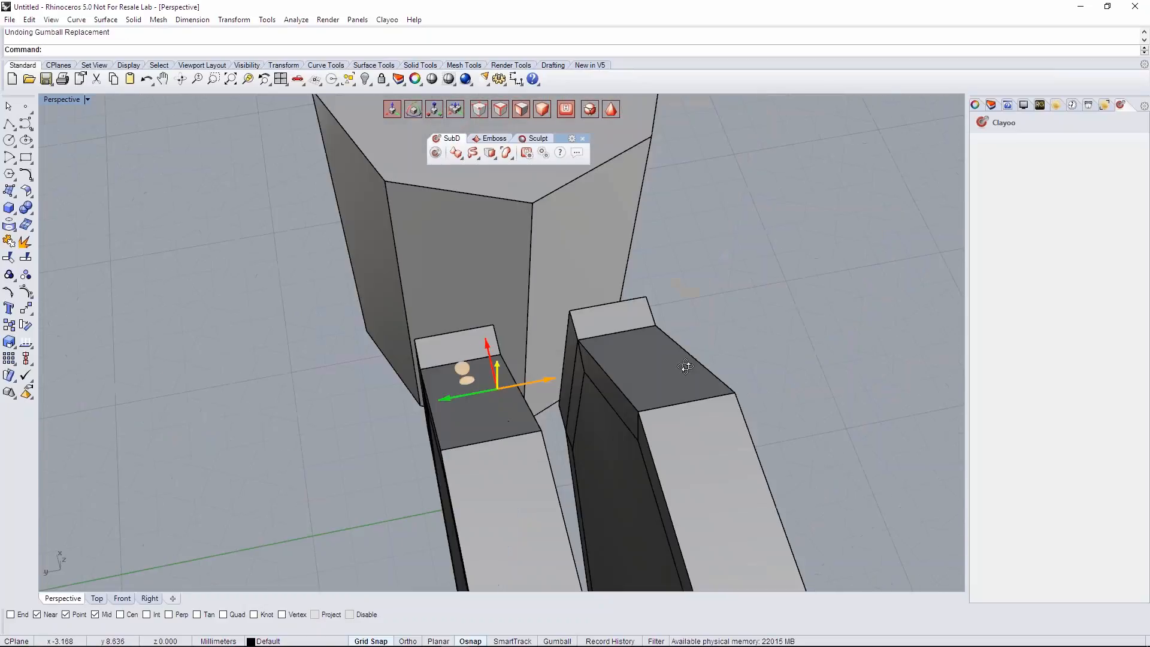
{"action": "left_click", "coordinate": [569, 353], "text": "shift"}
{"action": "right_click_drag", "start_coordinate": [606, 359], "coordinate": [664, 330]}
{"action": "mouse_move", "coordinate": [545, 342]}
{"action": "right_mouse_down"}
{"action": "mouse_move", "coordinate": [605, 393]}
{"action": "mouse_move", "coordinate": [514, 346]}
{"action": "mouse_move", "coordinate": [453, 290]}
{"action": "mouse_move", "coordinate": [590, 324]}
{"action": "mouse_move", "coordinate": [530, 342]}
{"action": "right_mouse_up"}
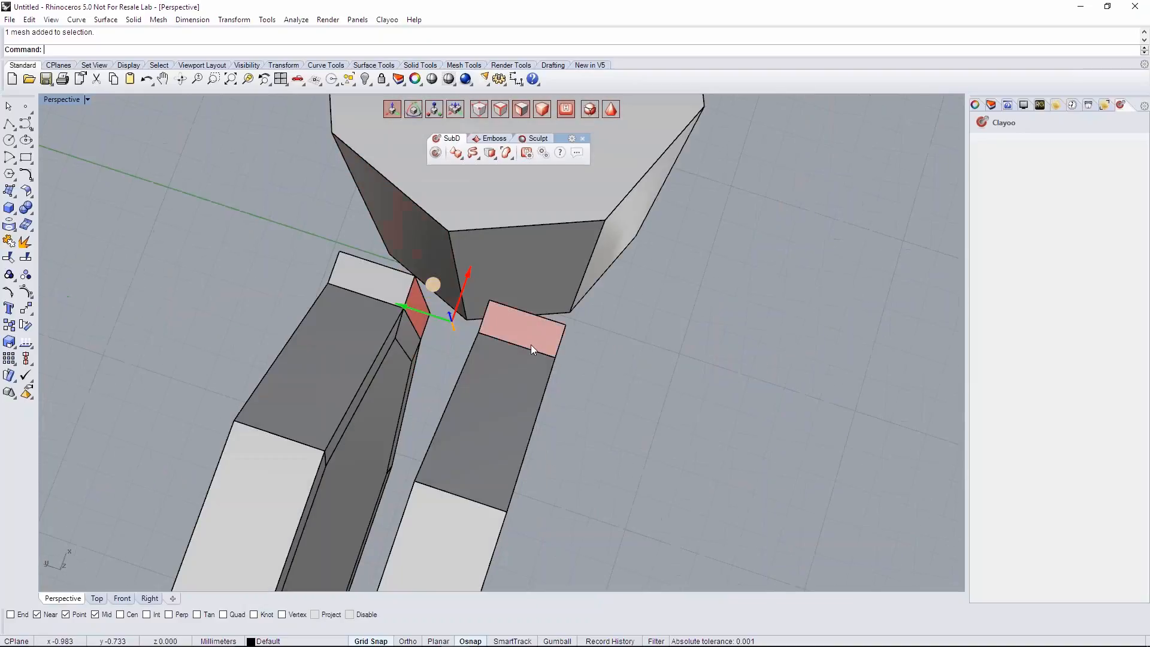
{"action": "right_click_drag", "start_coordinate": [456, 339], "coordinate": [422, 322]}
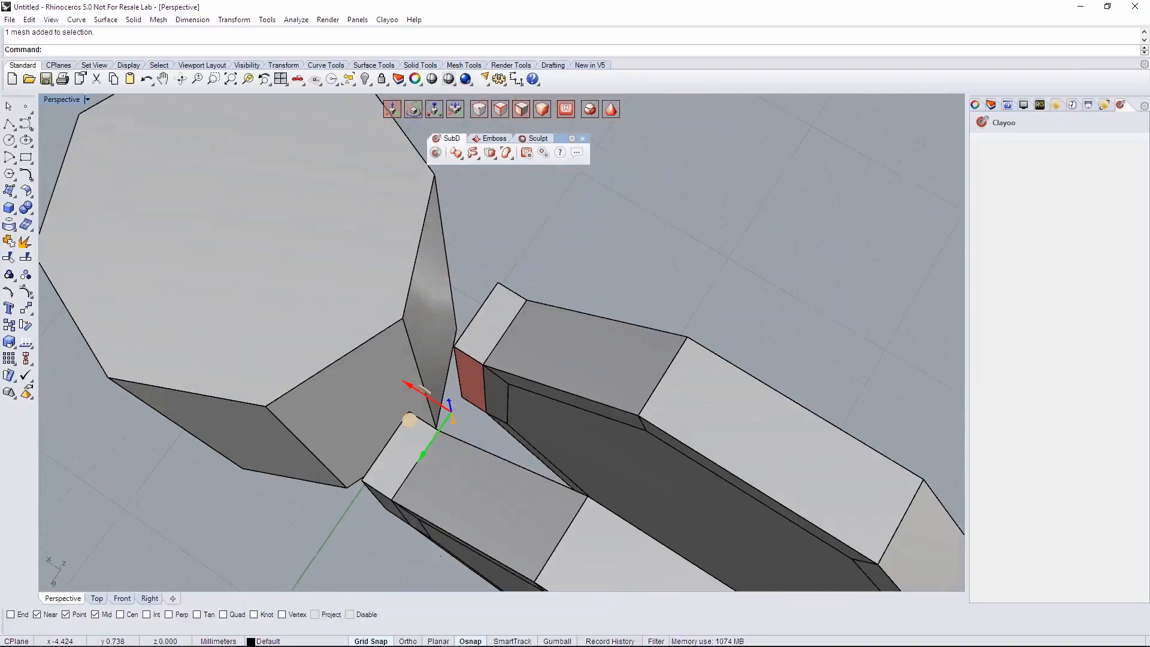
- Bridge the two selected faces in Linear mode with 1 segment to join the discs
{"action": "left_click", "coordinate": [487, 158]}
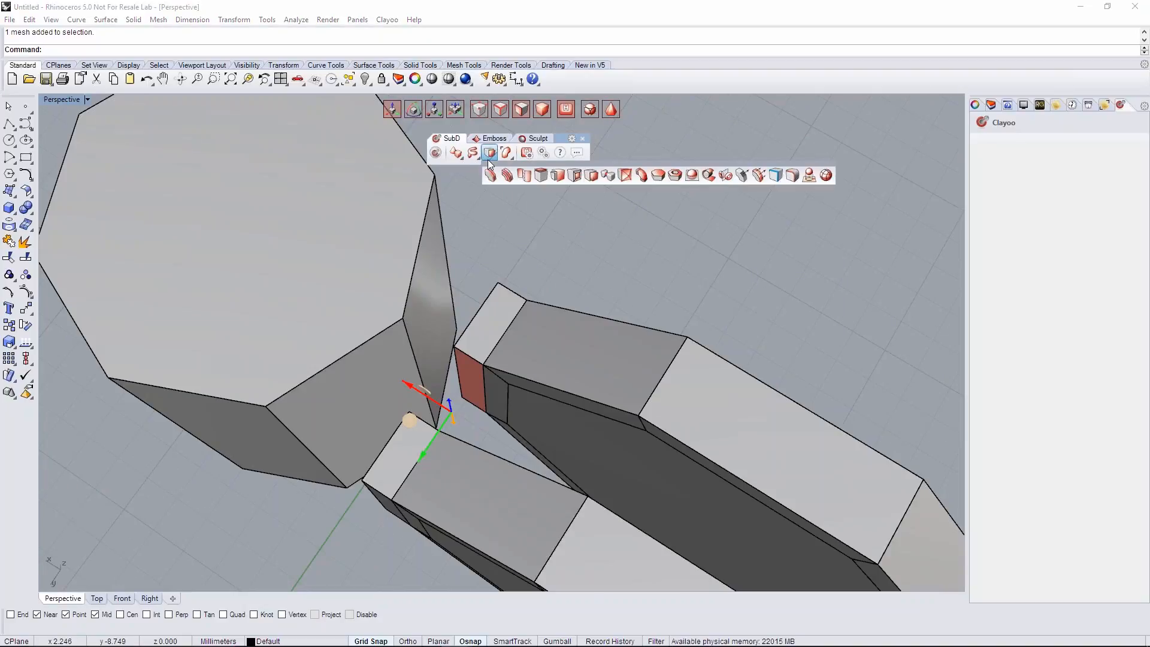
{"action": "left_click", "coordinate": [640, 174]}
{"action": "right_click_drag", "start_coordinate": [588, 236], "coordinate": [478, 372]}
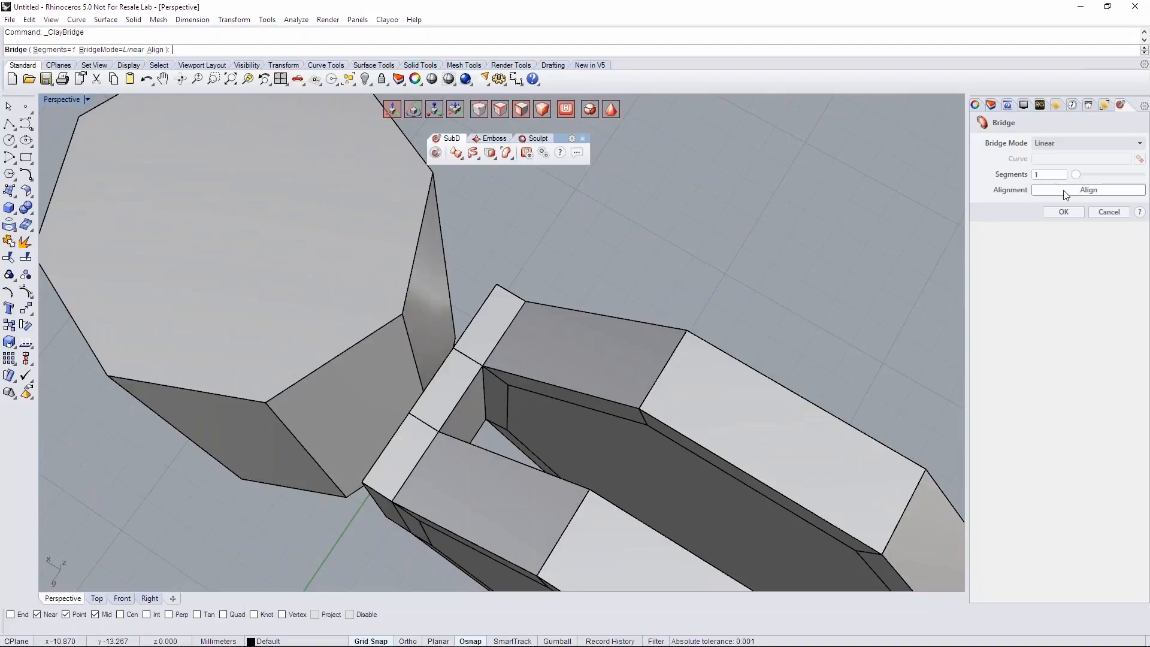
{"action": "right_click_drag", "start_coordinate": [955, 200], "coordinate": [935, 177]}
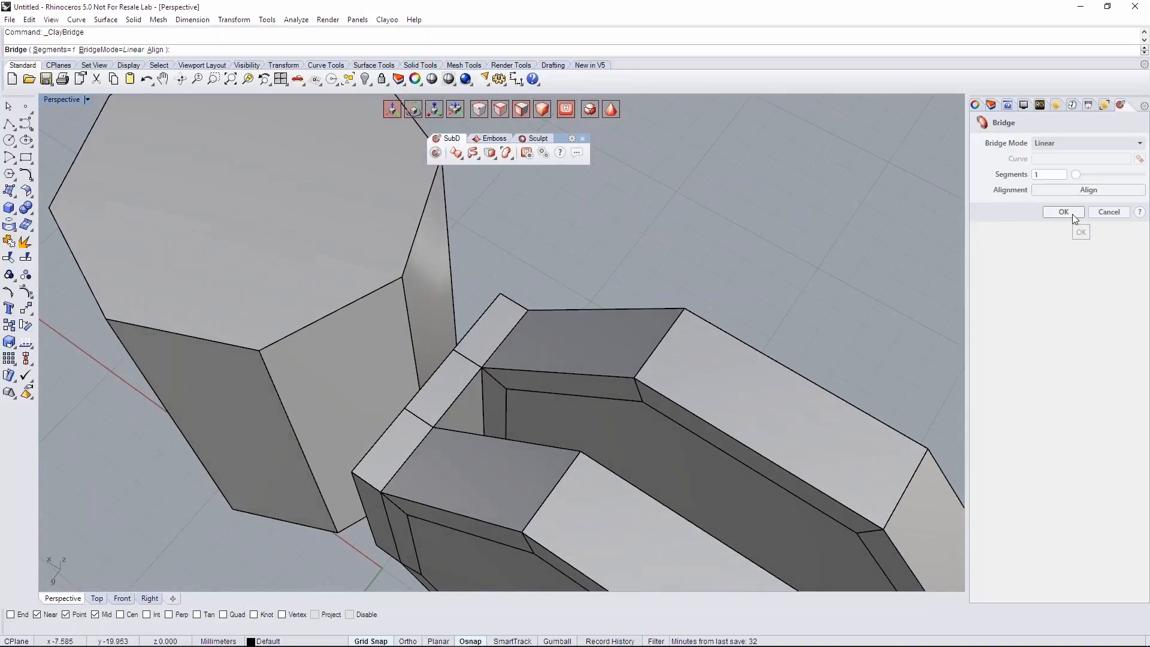
{"action": "left_click", "coordinate": [1063, 212]}
- Examine the bridge between the two discs and its position next to the cylinder from several sides
{"action": "right_click_drag", "start_coordinate": [595, 247], "coordinate": [611, 236]}
{"action": "right_click_drag", "start_coordinate": [518, 278], "coordinate": [566, 297]}
{"action": "scroll", "coordinate": [566, 297], "scroll_direction": "up", "scroll_amount": 5}
{"action": "right_click_drag", "start_coordinate": [491, 367], "coordinate": [443, 425]}
{"action": "scroll", "coordinate": [443, 384], "scroll_direction": "down", "scroll_amount": 3}
{"action": "scroll", "coordinate": [463, 357], "scroll_direction": "down", "scroll_amount": 2}
{"action": "right_click_drag", "start_coordinate": [424, 353], "coordinate": [481, 368]}
{"action": "scroll", "coordinate": [497, 350], "scroll_direction": "up", "scroll_amount": 4}
{"action": "right_click_drag", "start_coordinate": [488, 413], "coordinate": [627, 355]}
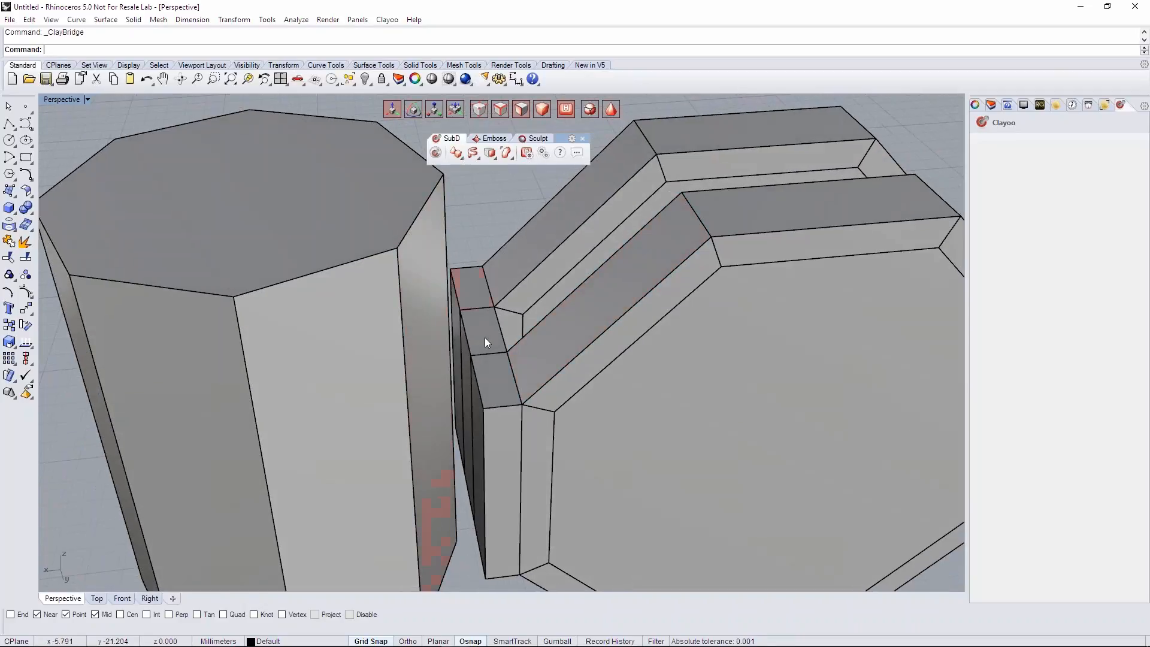
{"action": "right_click_drag", "start_coordinate": [483, 347], "coordinate": [365, 380]}
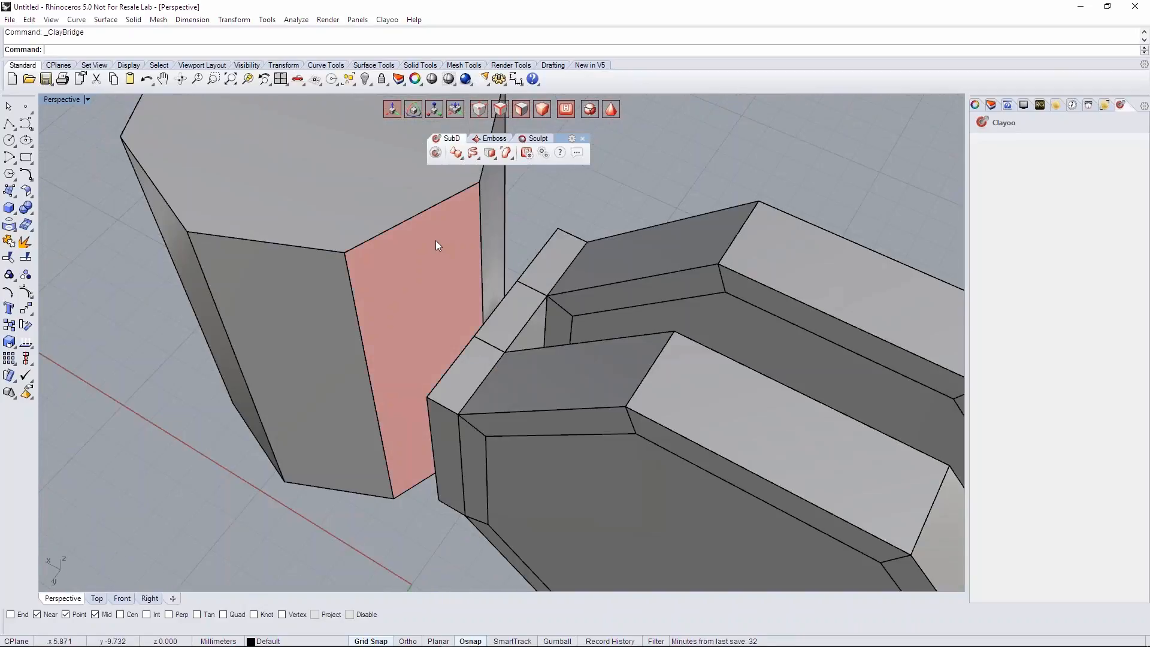
{"action": "scroll", "coordinate": [436, 240], "scroll_direction": "down", "scroll_amount": 3}
{"action": "right_click_drag", "start_coordinate": [447, 224], "coordinate": [230, 163]}
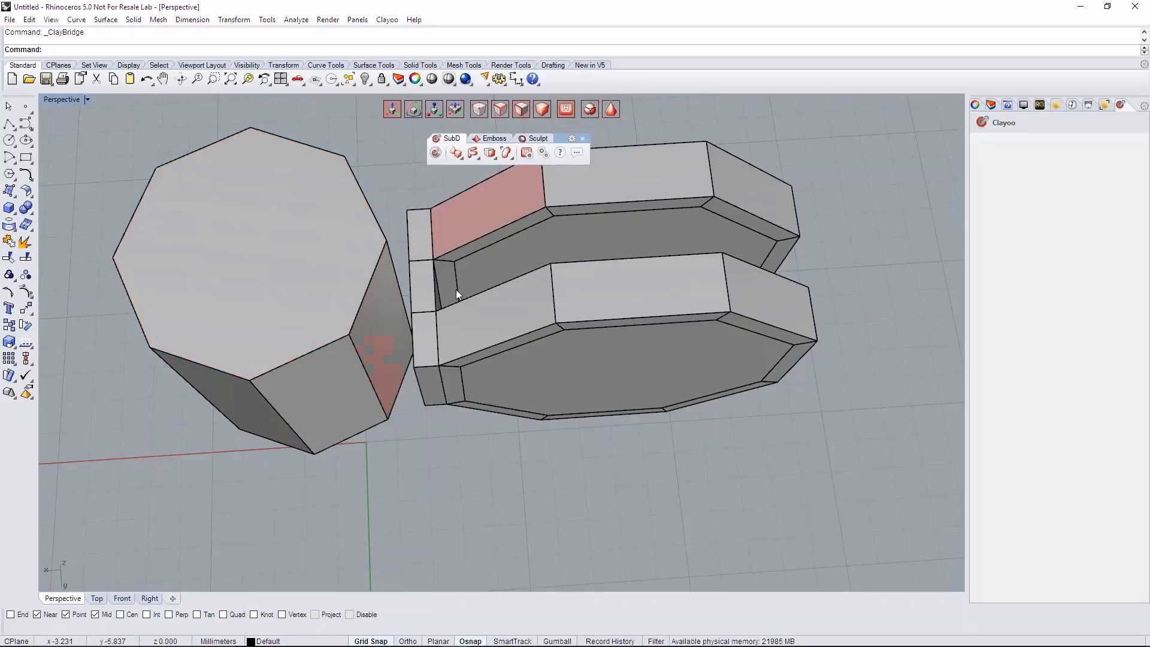
{"action": "right_click_drag", "start_coordinate": [642, 333], "coordinate": [665, 251]}
{"action": "scroll", "coordinate": [572, 301], "scroll_direction": "up", "scroll_amount": 5}
- Select the two vertical edges on the bridge's cylinder-facing side and match them with Weld and Average set to Yes
{"action": "right_click_drag", "start_coordinate": [467, 299], "coordinate": [551, 255]}
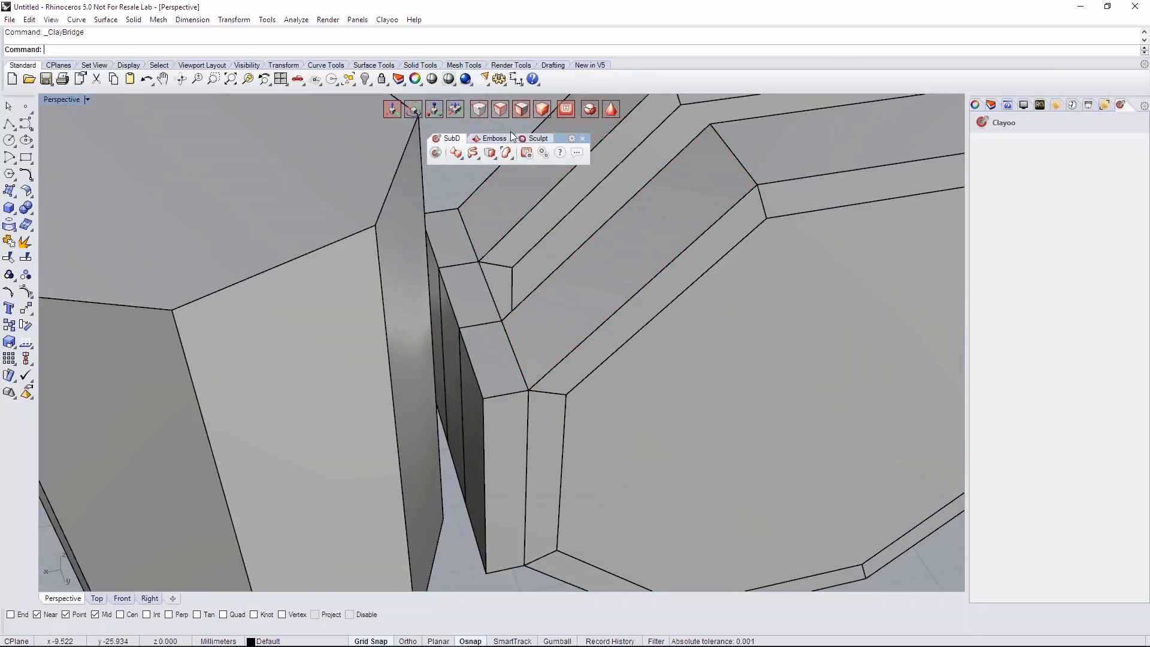
{"action": "left_click", "coordinate": [444, 302]}
{"action": "right_click_drag", "start_coordinate": [468, 346], "coordinate": [505, 328]}
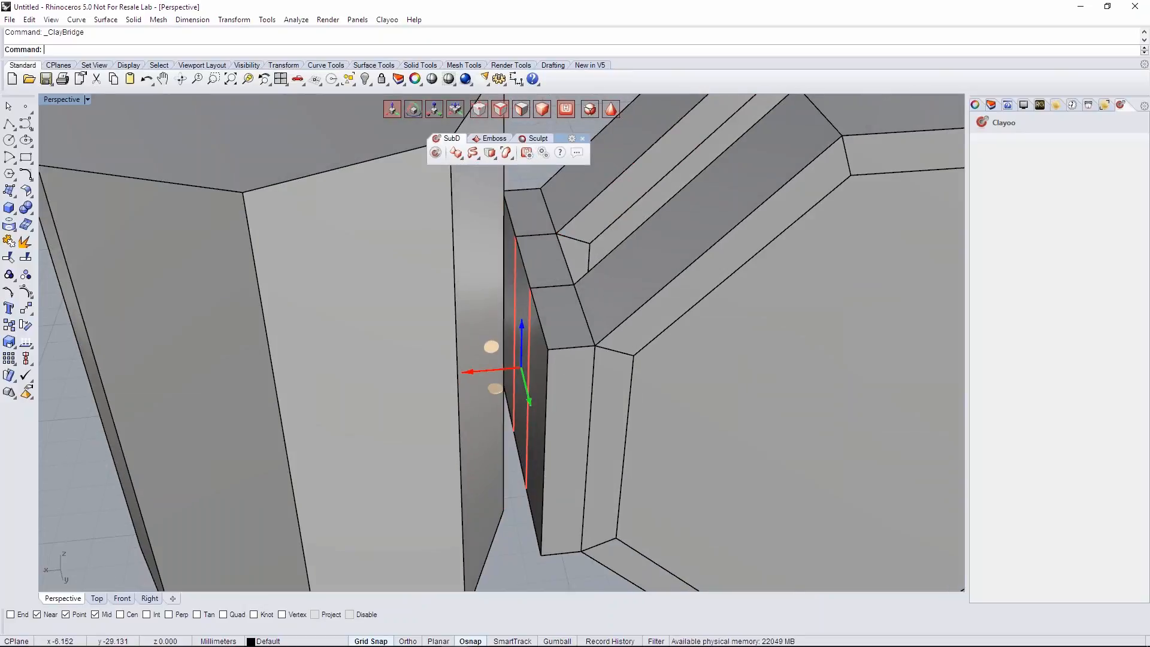
{"action": "left_click", "coordinate": [495, 157]}
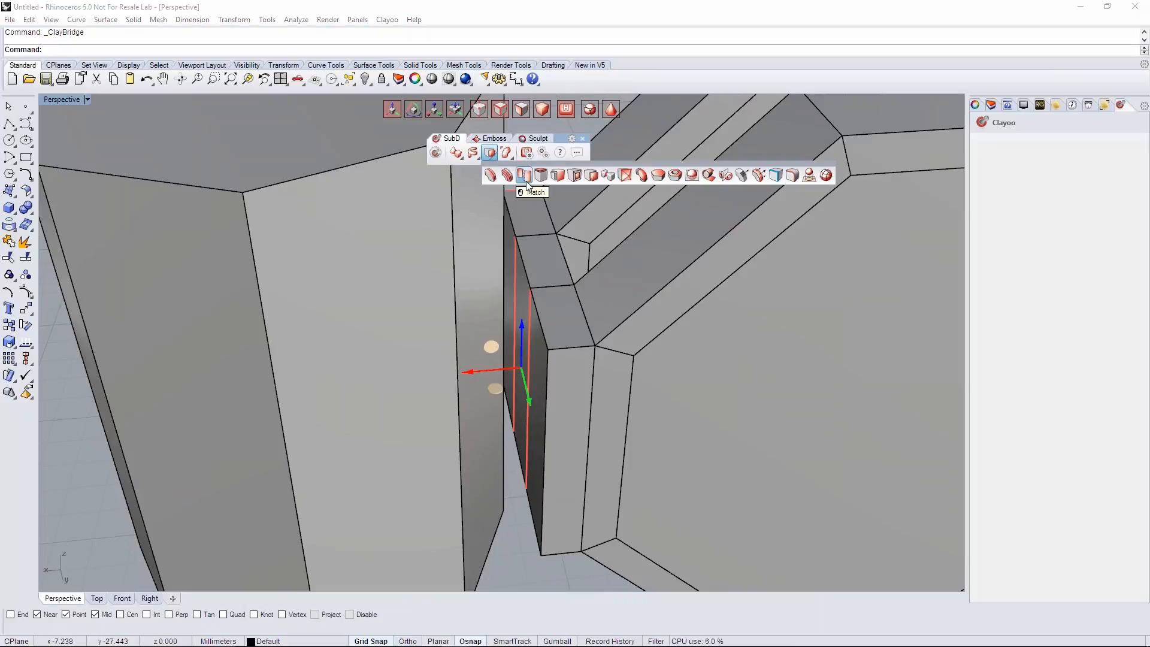
{"action": "left_click", "coordinate": [526, 181]}
{"action": "right_click_drag", "start_coordinate": [583, 273], "coordinate": [539, 265]}
{"action": "scroll", "coordinate": [559, 240], "scroll_direction": "down", "scroll_amount": 4}
{"action": "right_click", "coordinate": [557, 217]}
- Switch the display mode to inspect the matched joint, and return to the faceted display
{"action": "right_click_drag", "start_coordinate": [553, 218], "coordinate": [596, 219]}
{"action": "scroll", "coordinate": [495, 279], "scroll_direction": "up", "scroll_amount": 5}
{"action": "scroll", "coordinate": [524, 274], "scroll_direction": "down", "scroll_amount": 5}
{"action": "right_click_drag", "start_coordinate": [524, 274], "coordinate": [546, 260]}
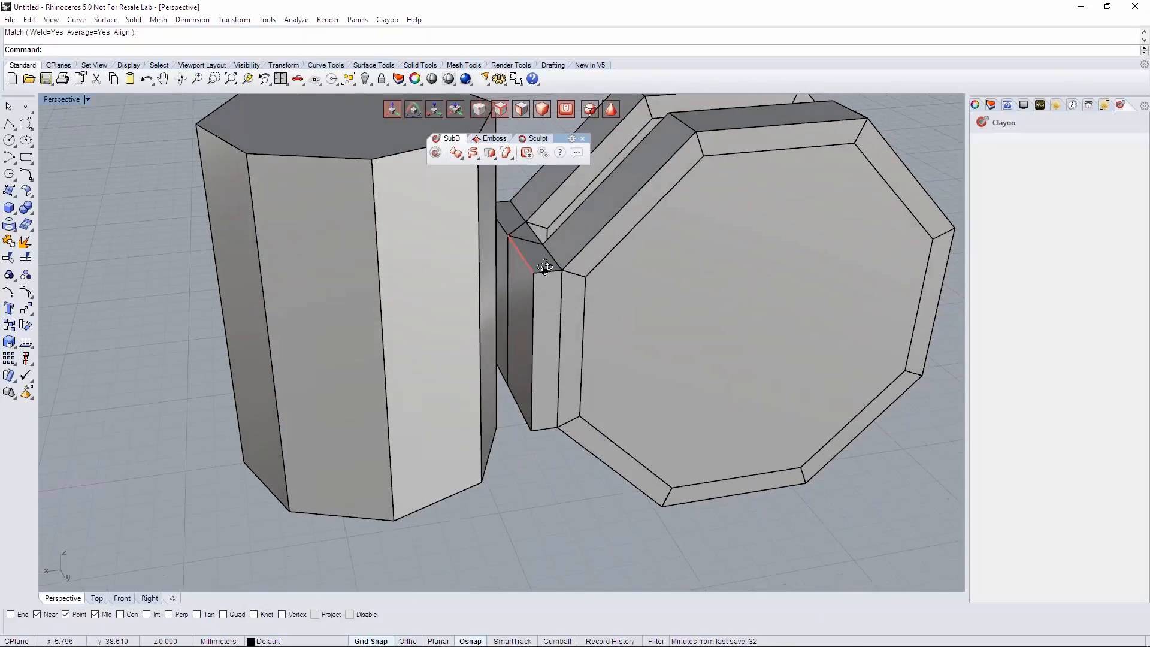
{"action": "left_click", "coordinate": [612, 110]}
{"action": "mouse_move", "coordinate": [545, 338]}
{"action": "right_mouse_down"}
{"action": "mouse_move", "coordinate": [646, 393]}
{"action": "mouse_move", "coordinate": [545, 354]}
{"action": "right_mouse_up"}
{"action": "left_click", "coordinate": [613, 112]}
- Compare the joined block's height and position with the cylinder in the Perspective and Front views
{"action": "right_click_drag", "start_coordinate": [600, 264], "coordinate": [504, 329]}
{"action": "scroll", "coordinate": [557, 296], "scroll_direction": "up", "scroll_amount": 1}
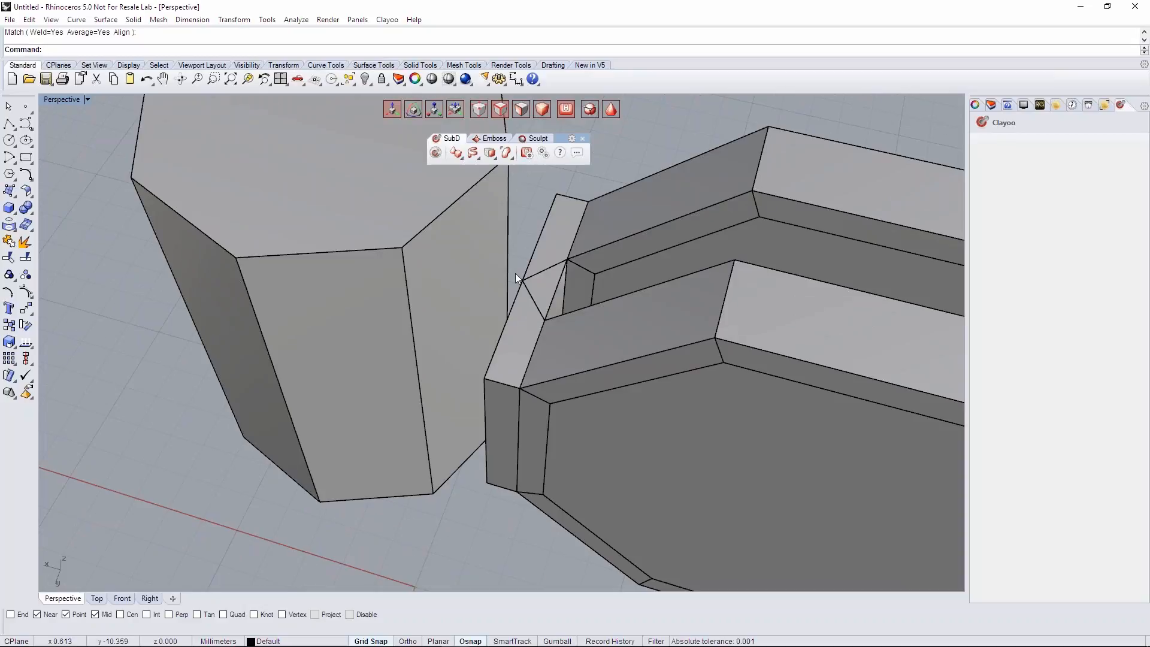
{"action": "scroll", "coordinate": [537, 314], "scroll_direction": "down", "scroll_amount": 2}
{"action": "right_click_drag", "start_coordinate": [531, 338], "coordinate": [359, 416]}
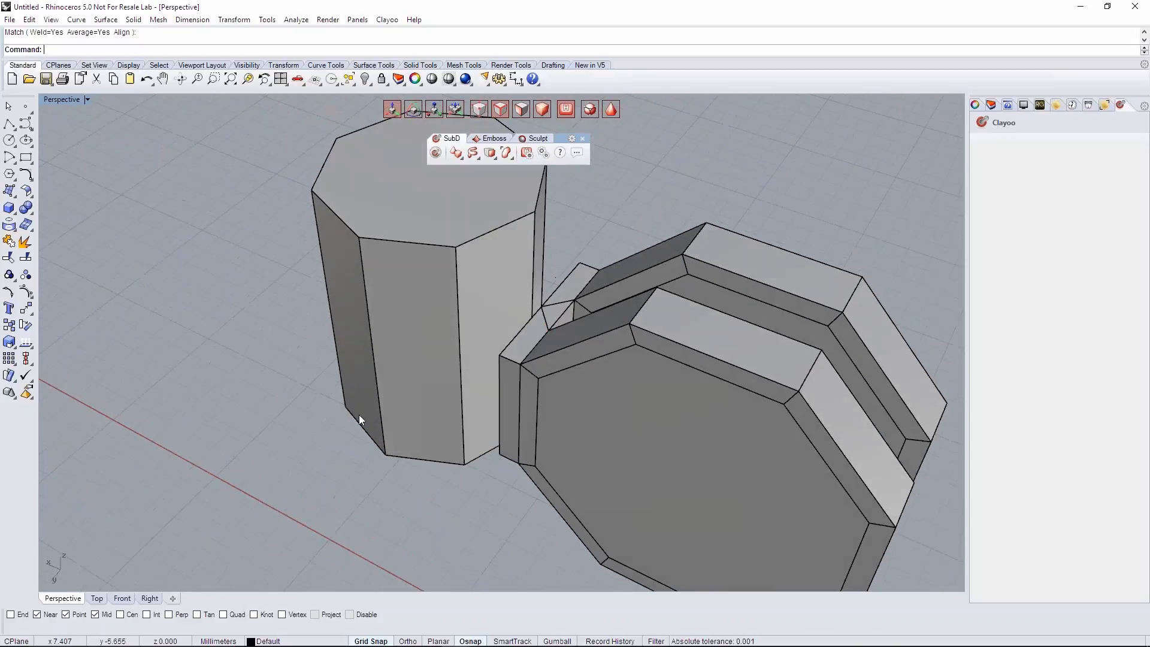
{"action": "left_click", "coordinate": [122, 598]}
{"action": "scroll", "coordinate": [397, 314], "scroll_direction": "up", "scroll_amount": 3}
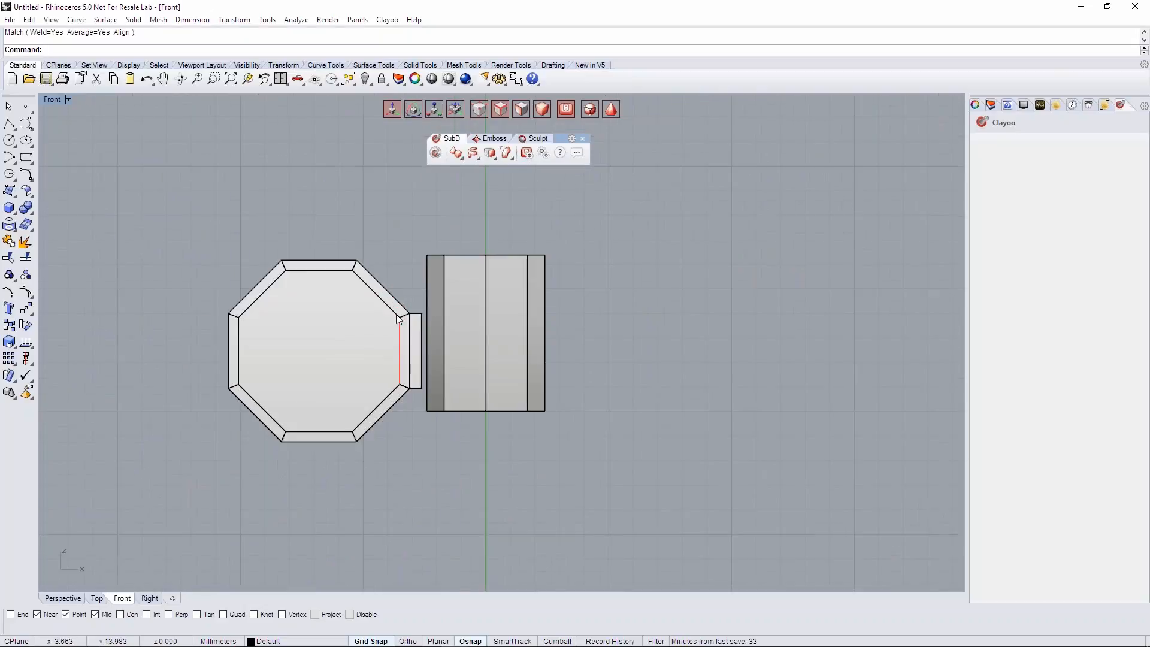
{"action": "scroll", "coordinate": [455, 317], "scroll_direction": "up", "scroll_amount": 3}
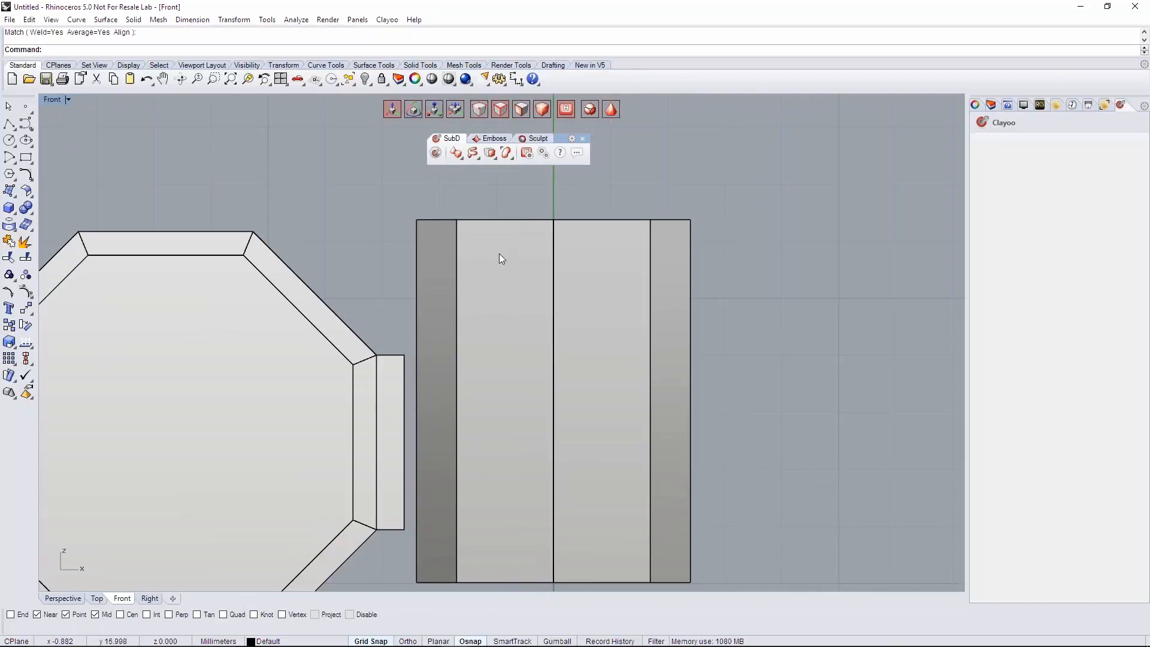
{"action": "scroll", "coordinate": [433, 321], "scroll_direction": "up", "scroll_amount": 3}
{"action": "scroll", "coordinate": [490, 372], "scroll_direction": "down", "scroll_amount": 2}
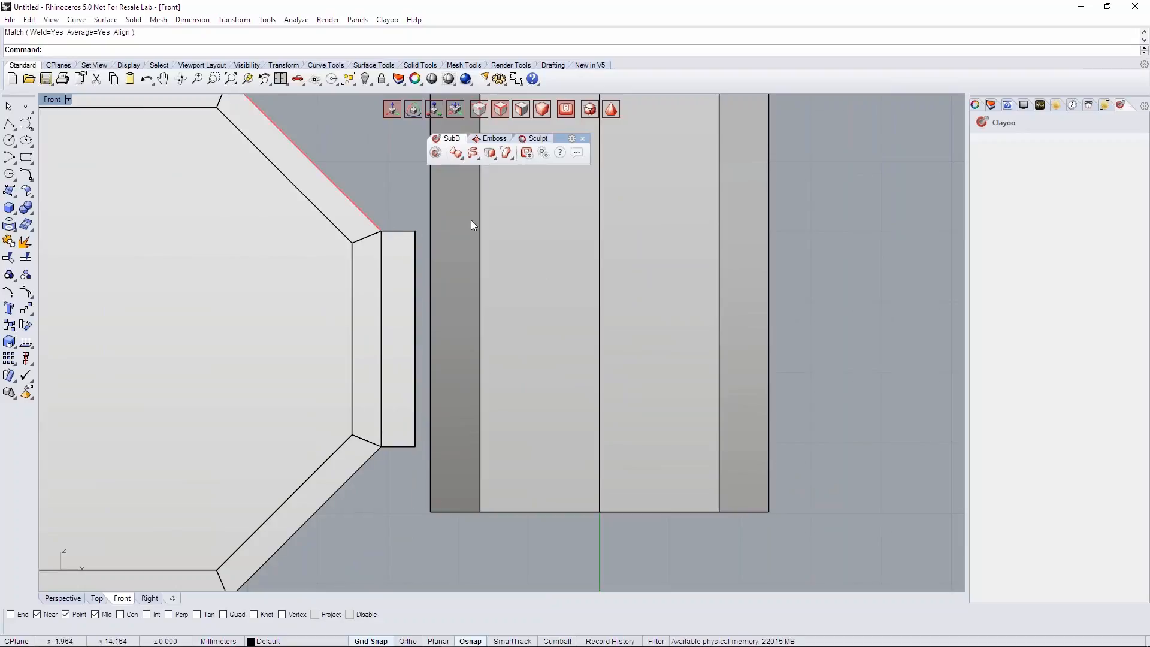
{"action": "left_click", "coordinate": [78, 598]}
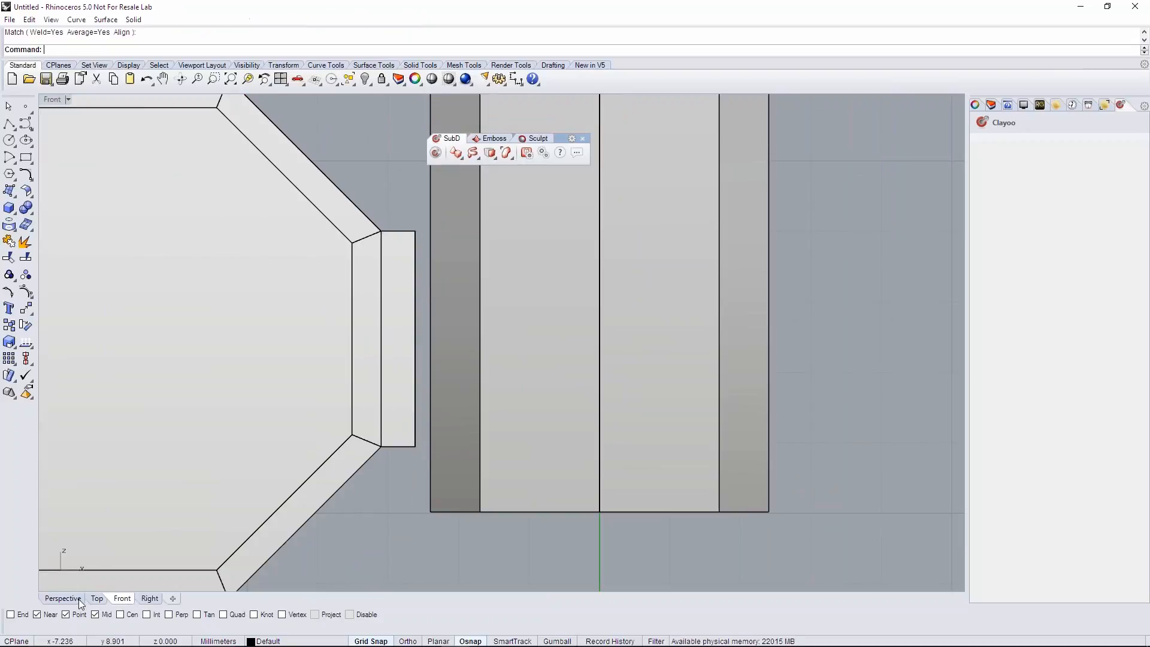
{"action": "scroll", "coordinate": [443, 411], "scroll_direction": "up", "scroll_amount": 3}
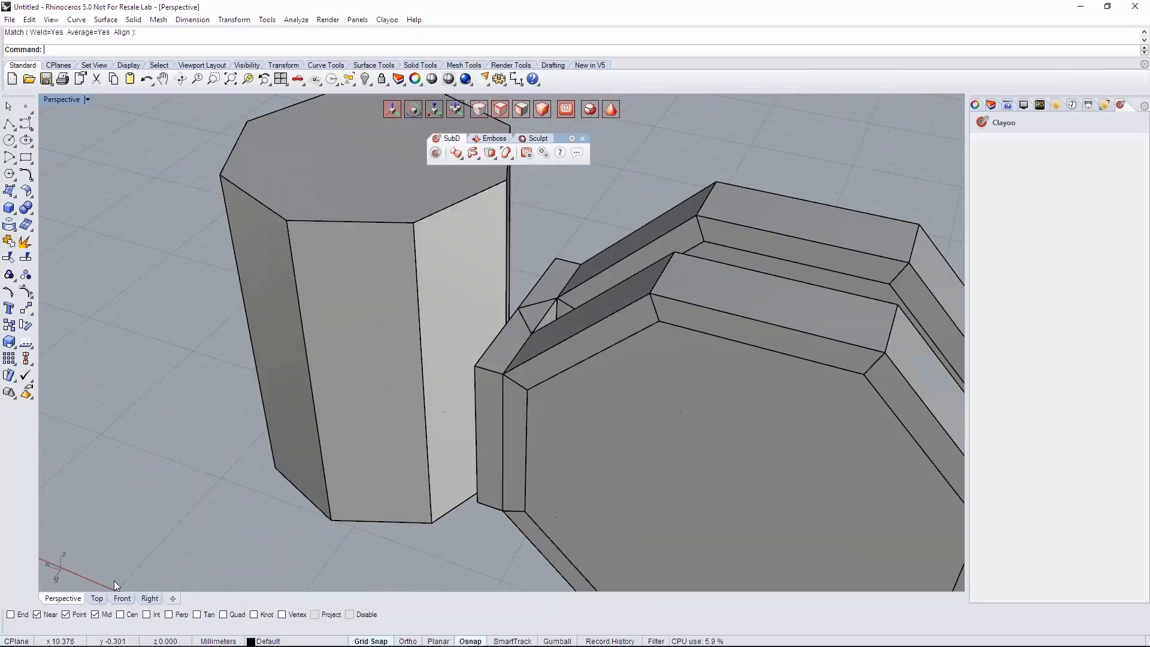
- Divide the cylinder horizontally in the Front view with two edge loops aligned to the bridge block's upper and lower edges
{"action": "left_click", "coordinate": [122, 598]}
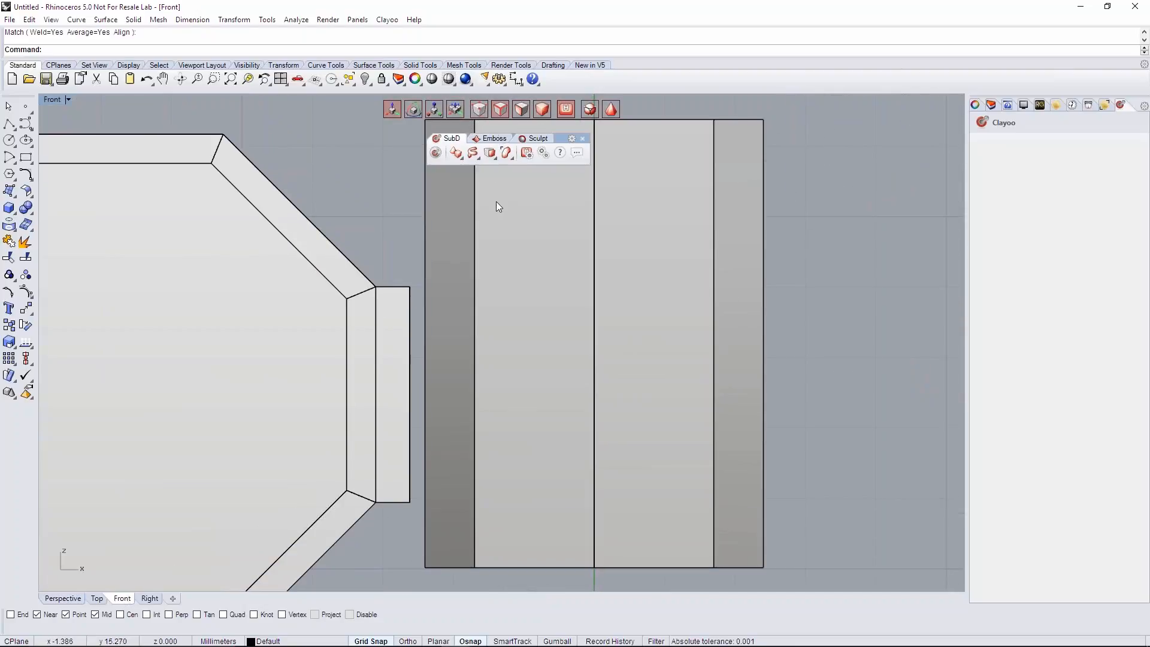
{"action": "left_click", "coordinate": [492, 154]}
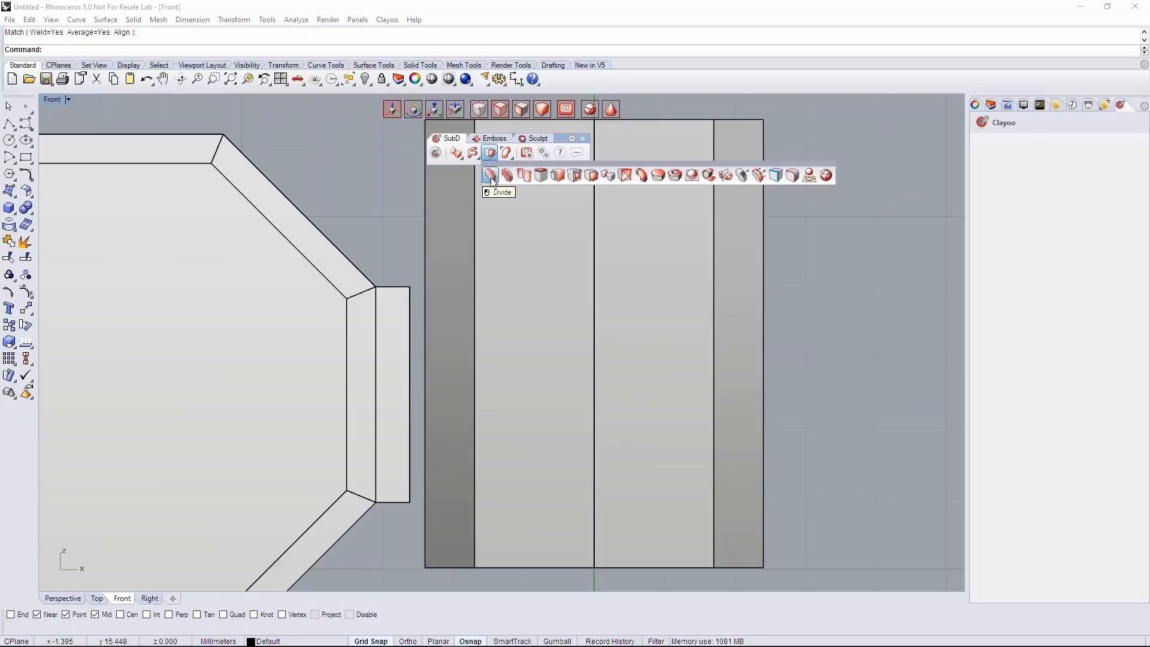
{"action": "left_click", "coordinate": [491, 175]}
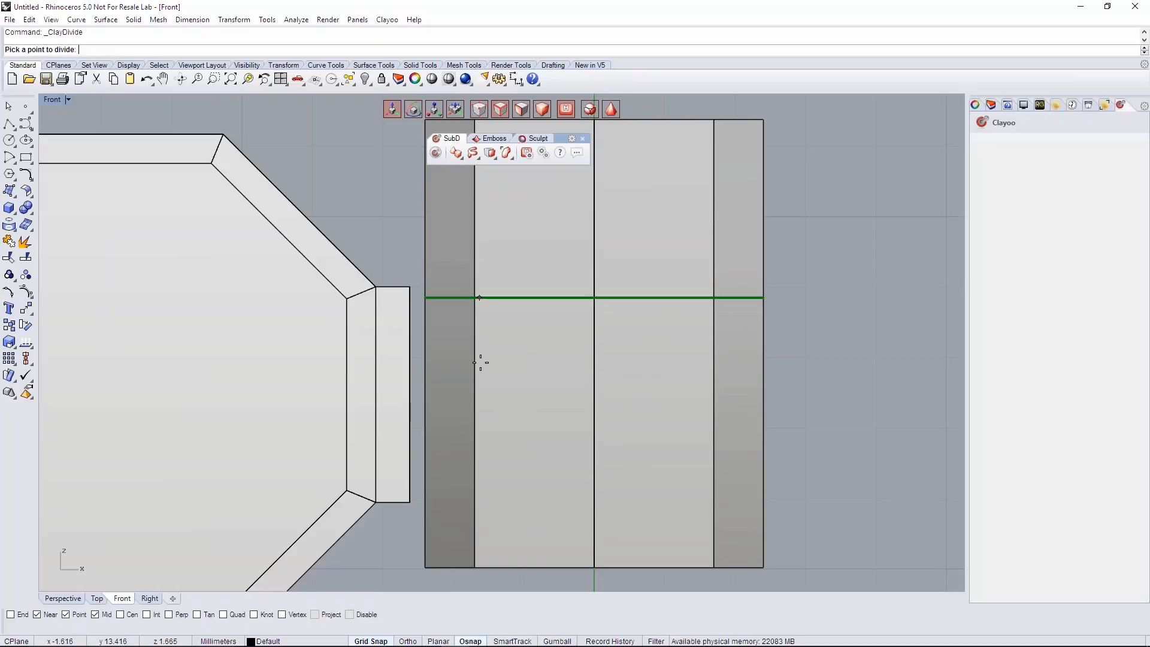
{"action": "left_click", "coordinate": [460, 288]}
{"action": "right_click", "coordinate": [447, 388]}
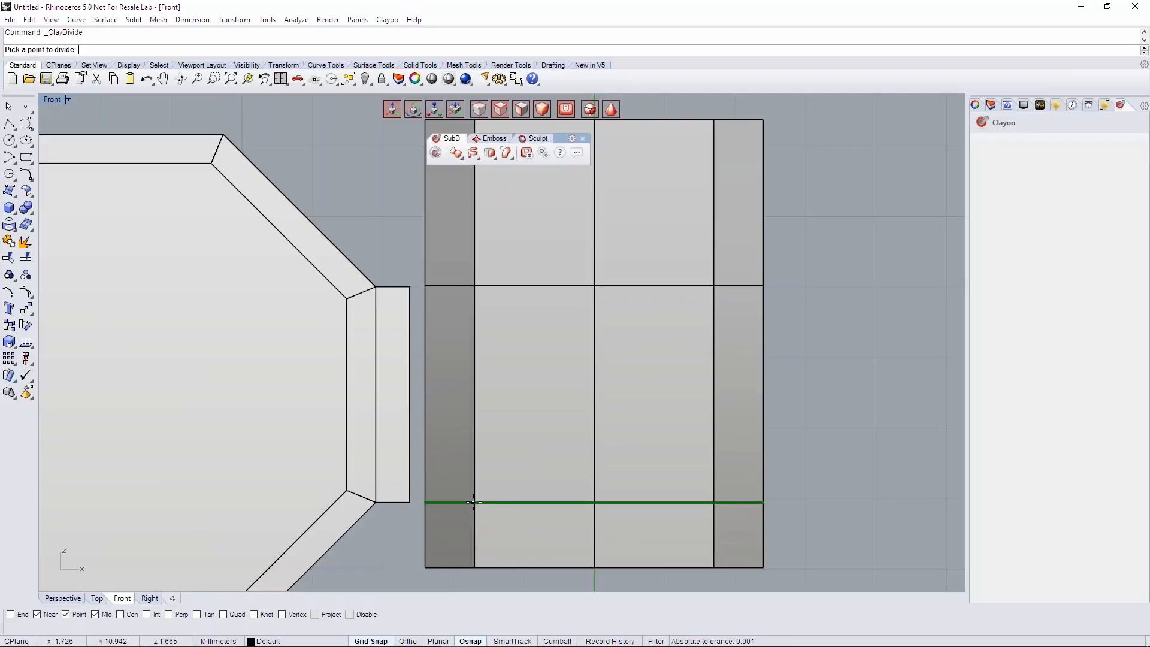
{"action": "left_click", "coordinate": [478, 502]}
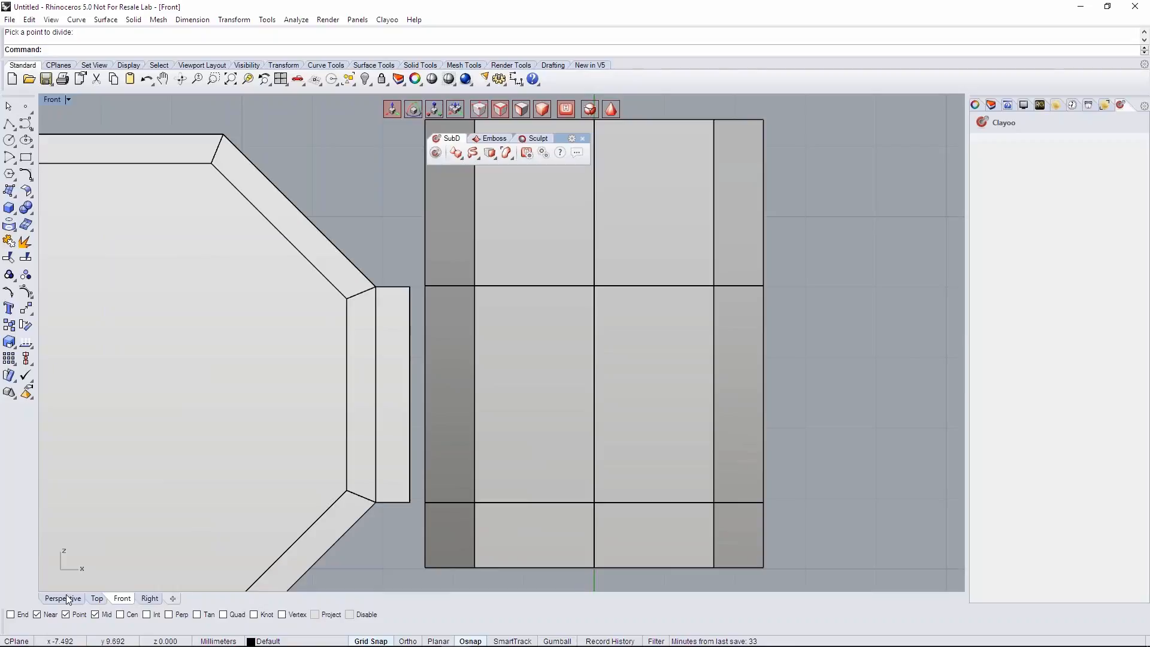
- Save the model as wine_opener_webinar in the Design Files folder as a Rhino 5 3D model
{"action": "left_click", "coordinate": [68, 599]}
{"action": "scroll", "coordinate": [523, 386], "scroll_direction": "down", "scroll_amount": 2}
{"action": "right_click_drag", "start_coordinate": [432, 401], "coordinate": [561, 383]}
{"action": "left_click", "coordinate": [10, 20]}
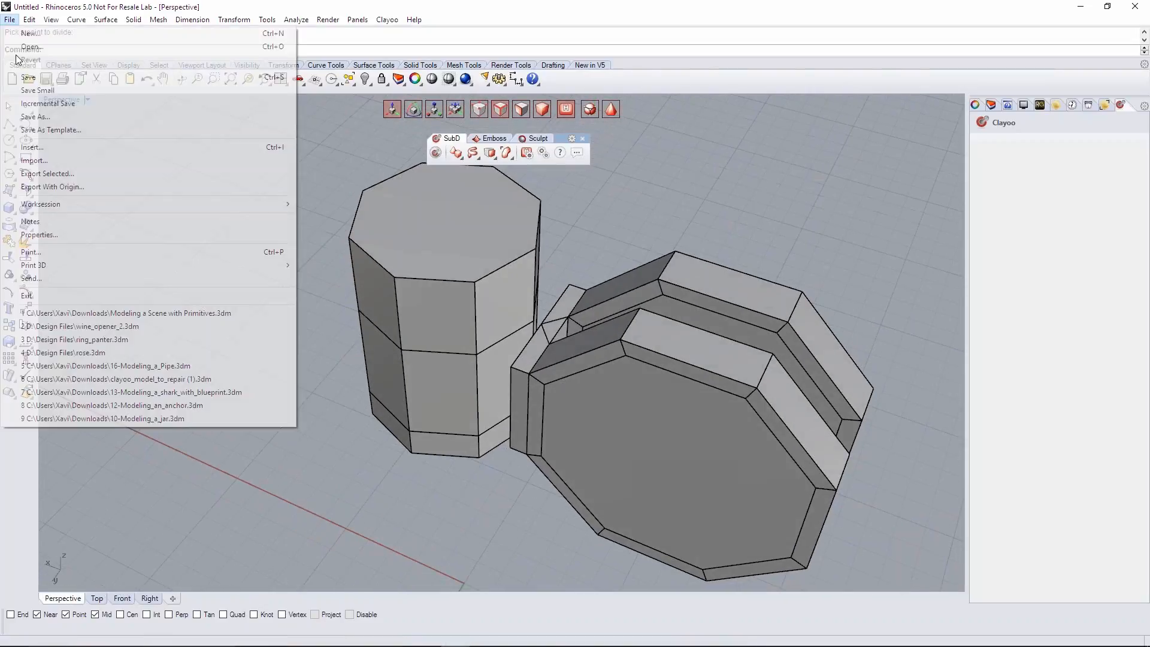
{"action": "left_click", "coordinate": [36, 113]}
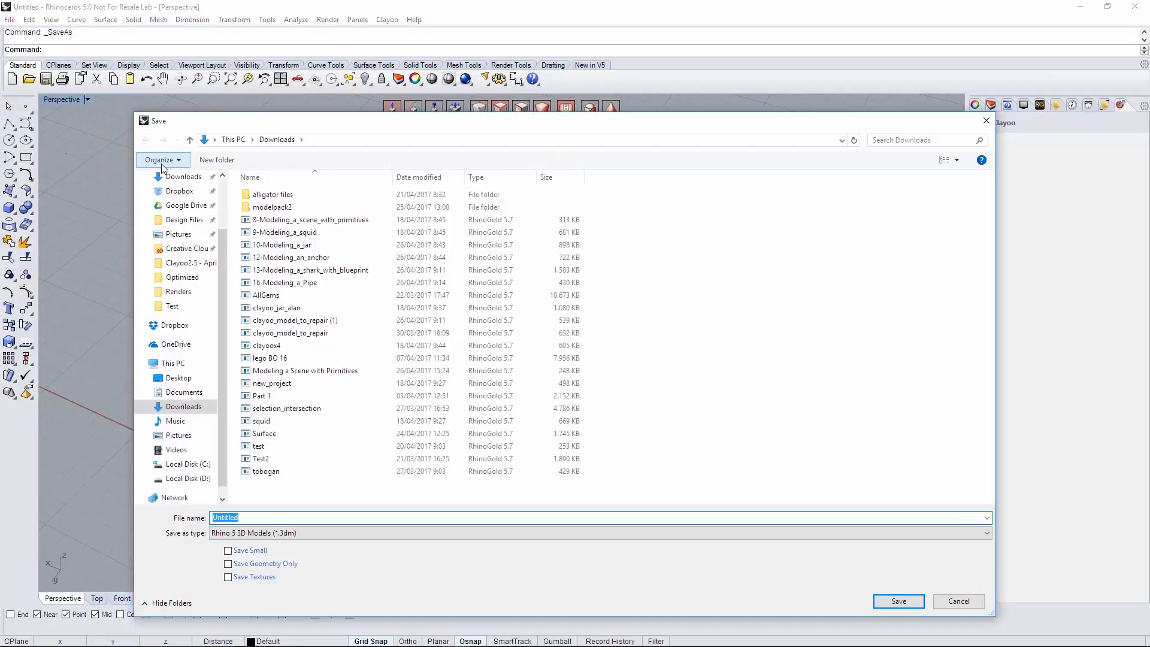
{"action": "scroll", "coordinate": [191, 305], "scroll_direction": "up", "scroll_amount": 1}
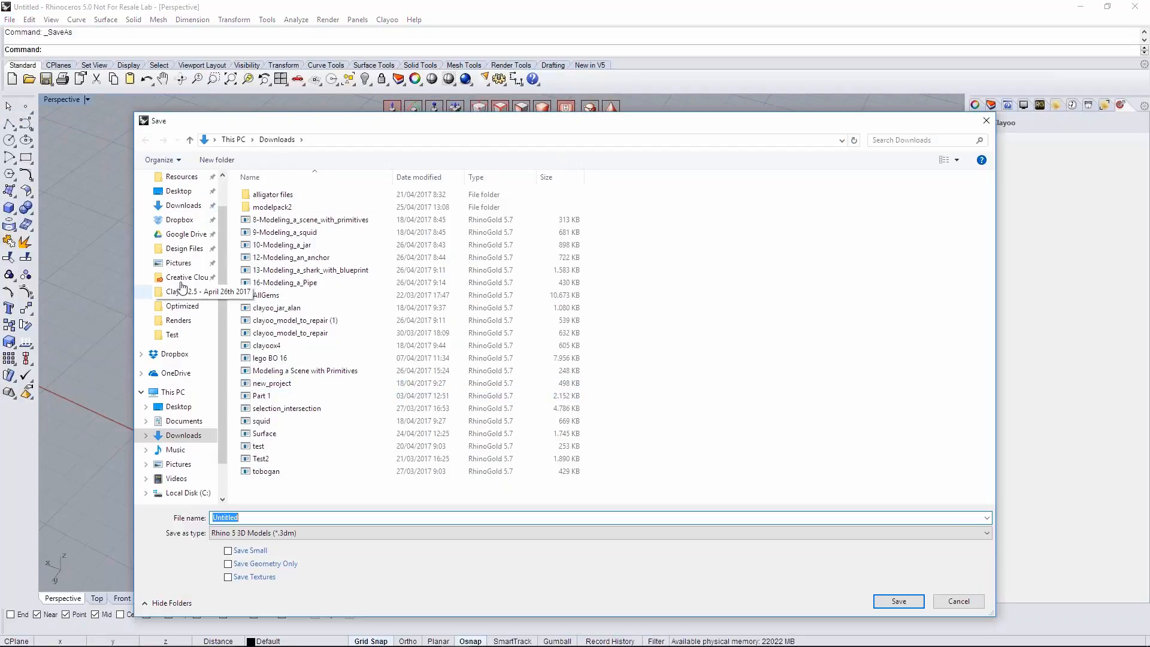
{"action": "left_click", "coordinate": [185, 248]}
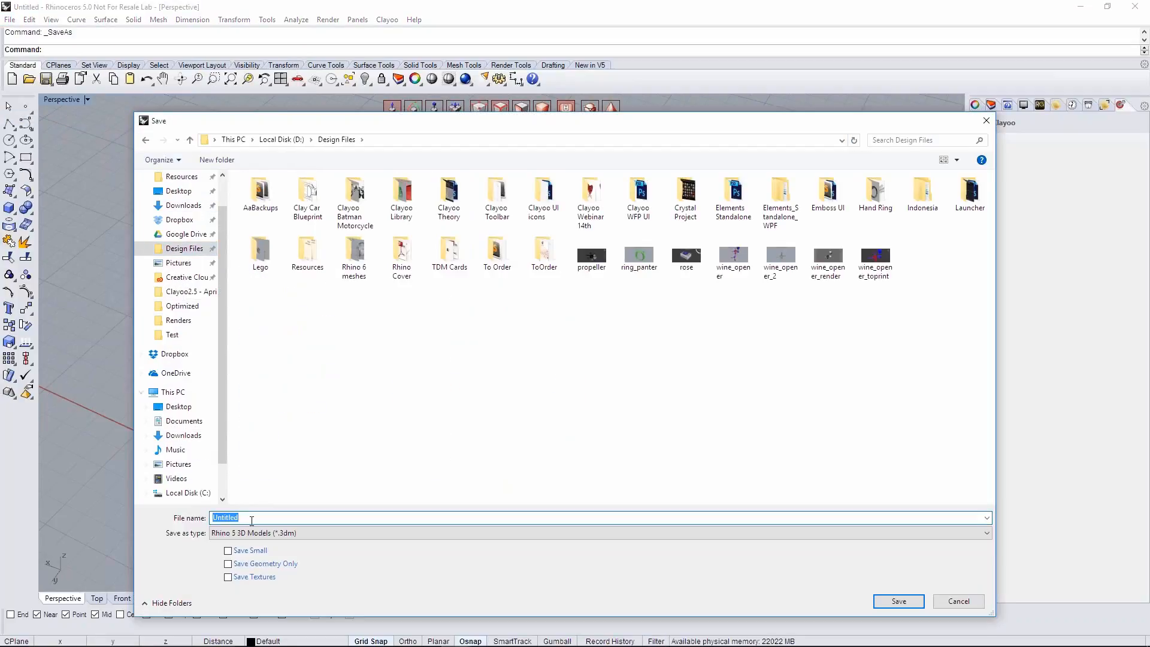
{"action": "type", "text": "wine_opener_webinar"}
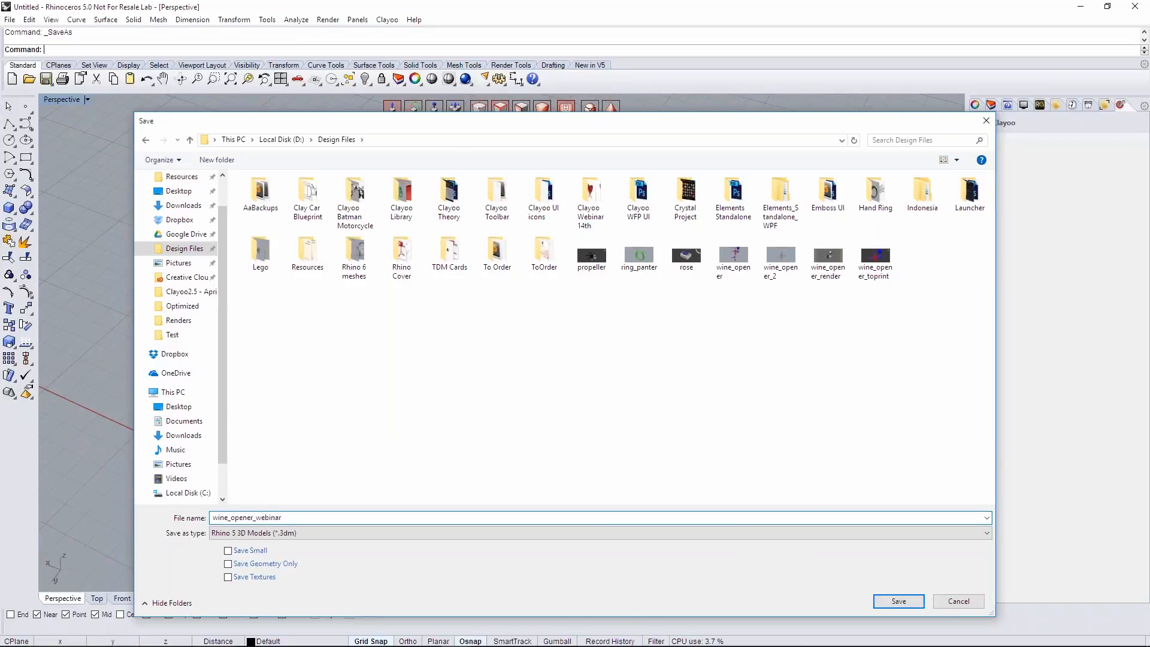
{"action": "key", "text": "Return"}
- Delete the two faces of the bridge block that face the cylinder
{"action": "right_click_drag", "start_coordinate": [539, 371], "coordinate": [620, 294]}
{"action": "scroll", "coordinate": [572, 341], "scroll_direction": "up", "scroll_amount": 5}
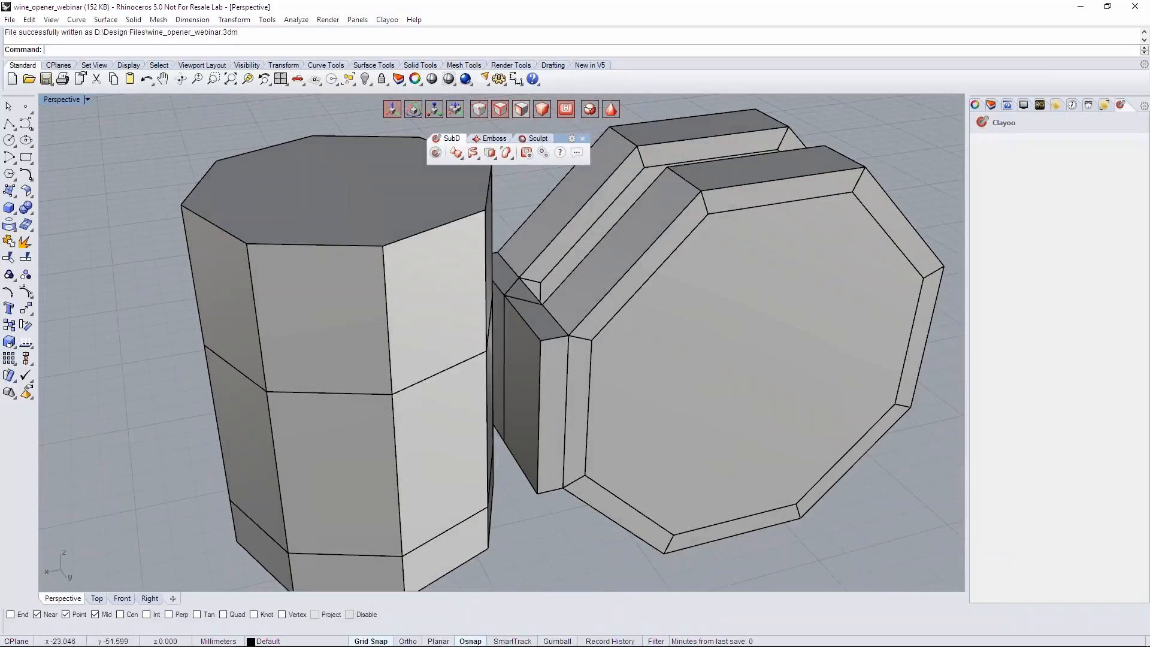
{"action": "scroll", "coordinate": [609, 401], "scroll_direction": "up", "scroll_amount": 3}
{"action": "scroll", "coordinate": [566, 372], "scroll_direction": "up", "scroll_amount": 3}
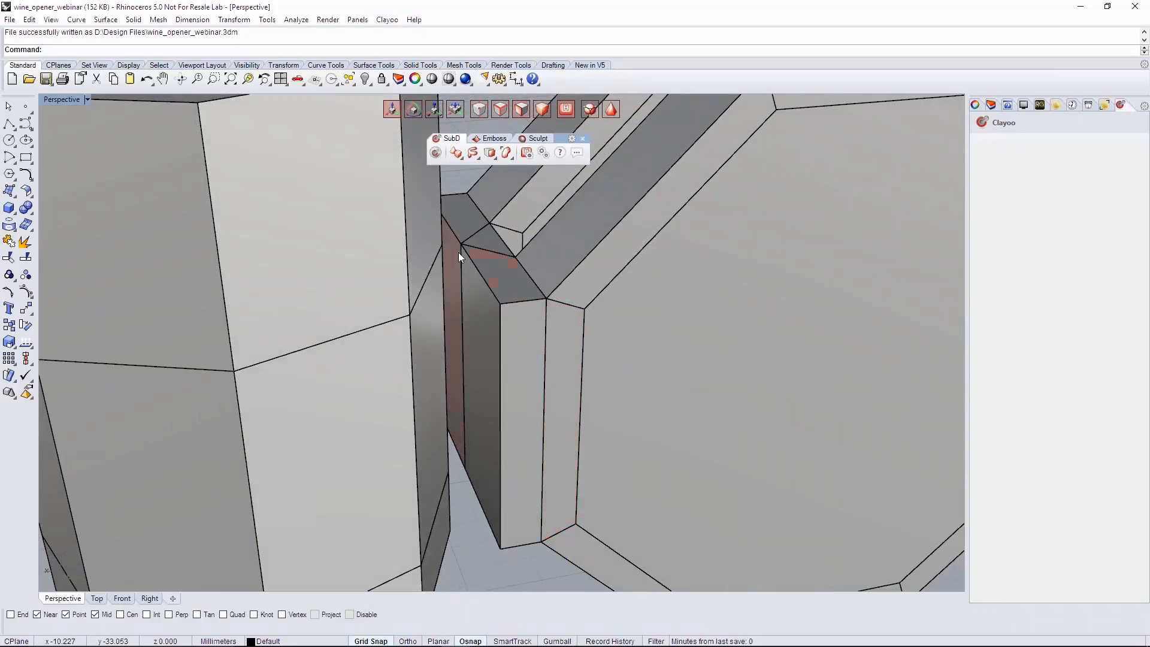
{"action": "right_click_drag", "start_coordinate": [538, 394], "coordinate": [476, 279]}
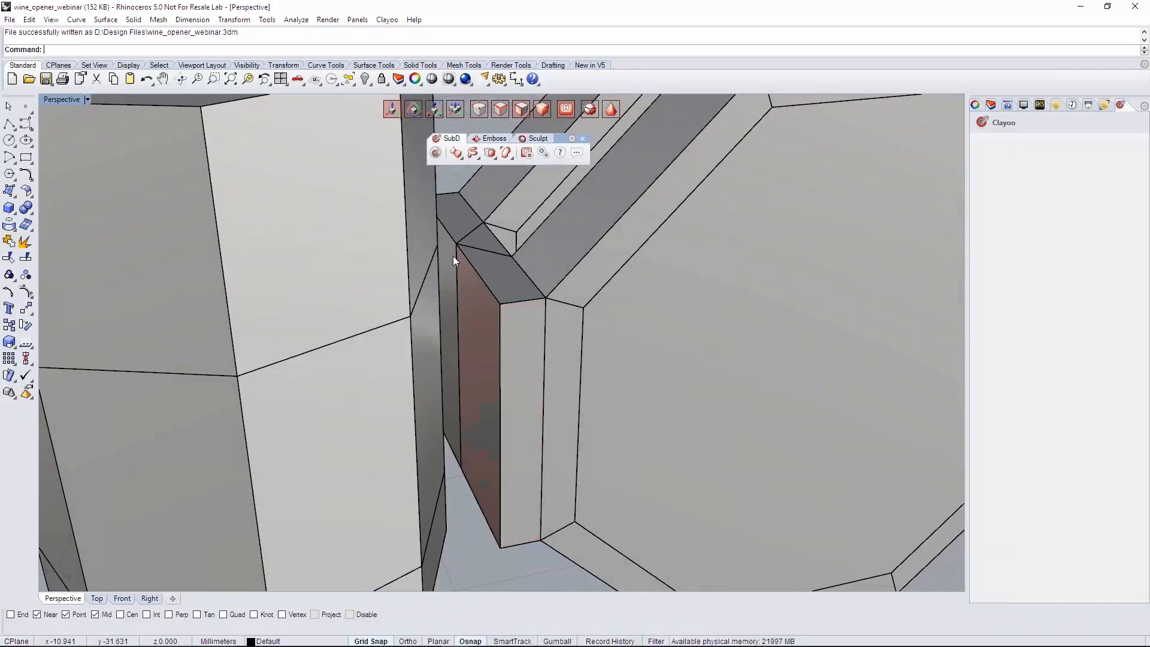
{"action": "left_click", "coordinate": [454, 291]}
{"action": "right_click_drag", "start_coordinate": [537, 366], "coordinate": [519, 252]}
{"action": "left_click", "coordinate": [497, 563]}
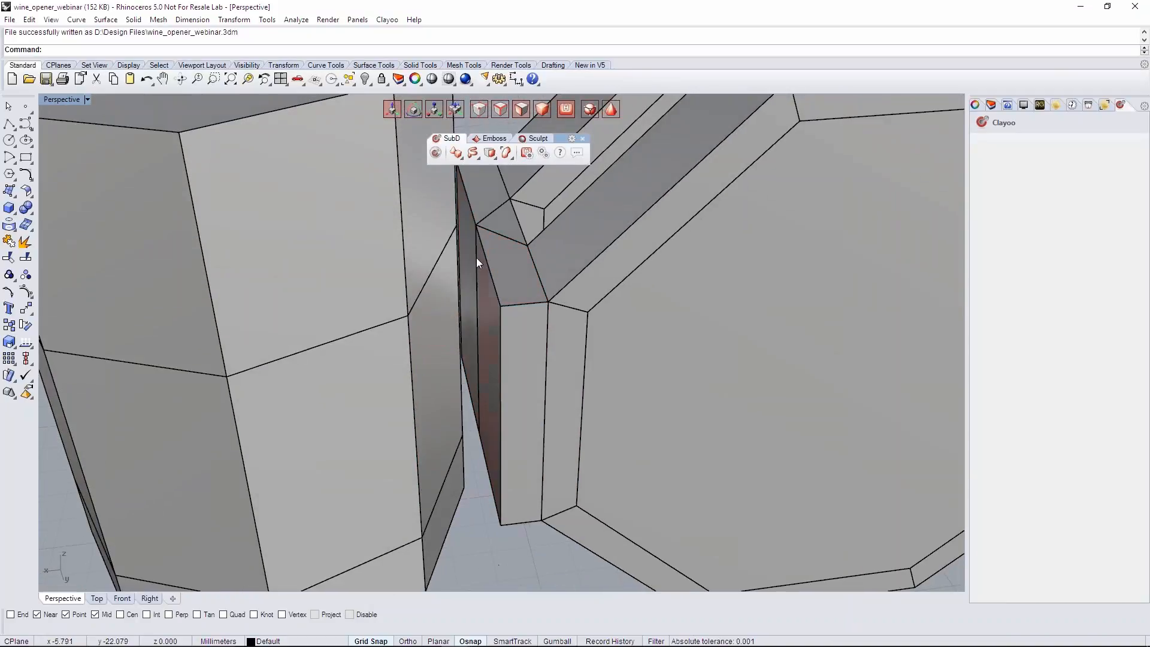
{"action": "left_click", "coordinate": [476, 255]}
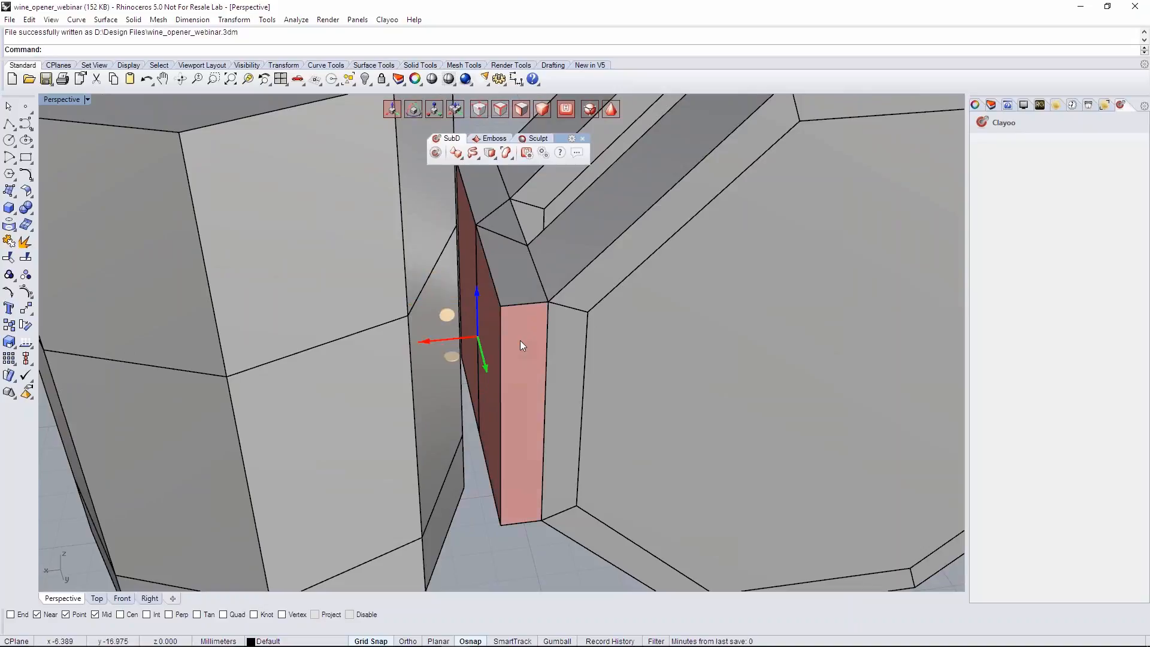
{"action": "key", "text": "Delete"}
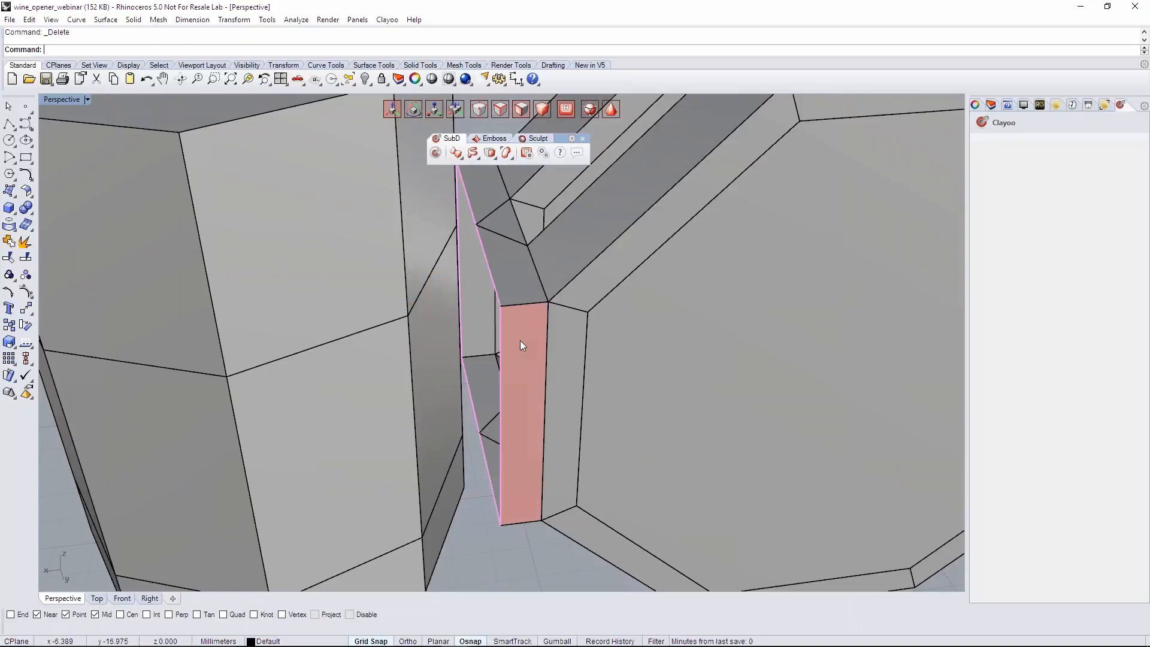
- Delete the cylinder's middle-band face that lies opposite the opening in the bridge block
{"action": "right_click_drag", "start_coordinate": [519, 345], "coordinate": [533, 341]}
{"action": "left_click", "coordinate": [509, 345]}
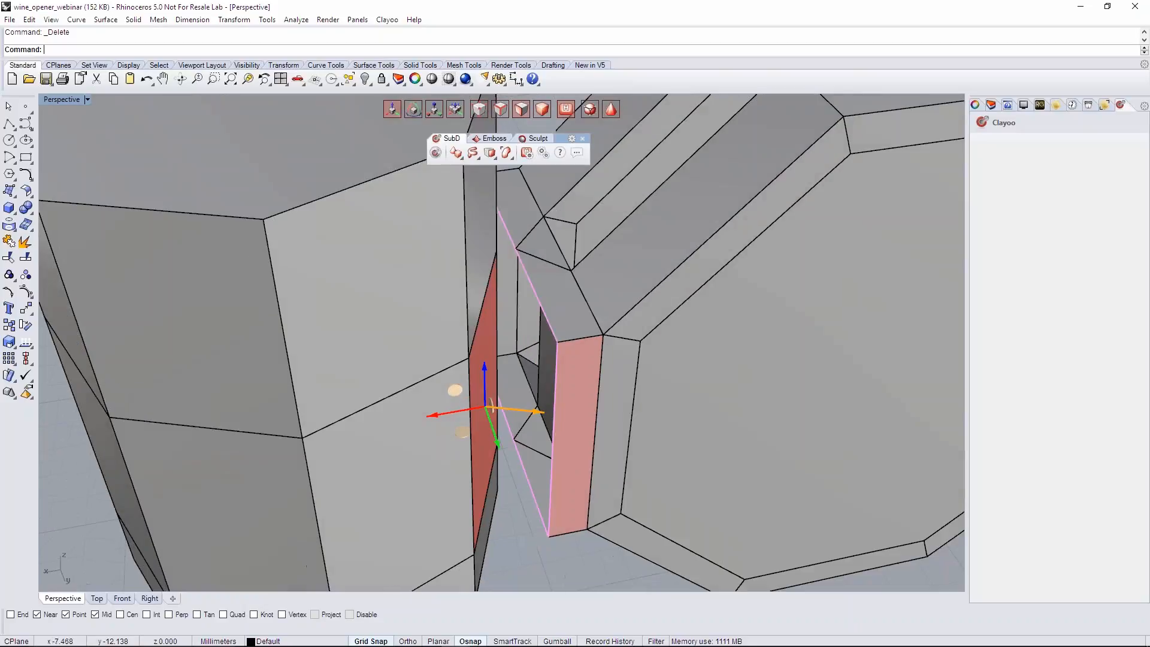
{"action": "key", "text": "Delete"}
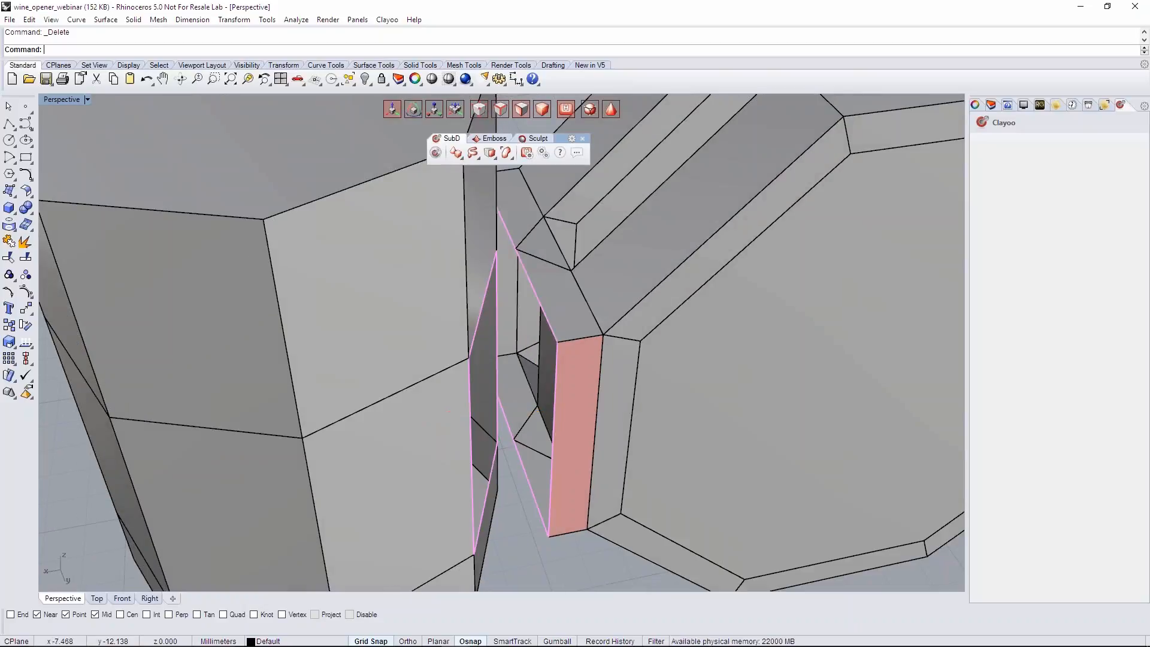
- Weld the block's near upper corner point to the upper corner of the cylinder opening, with Average=No and Weld=Yes
{"action": "right_click_drag", "start_coordinate": [574, 400], "coordinate": [542, 387]}
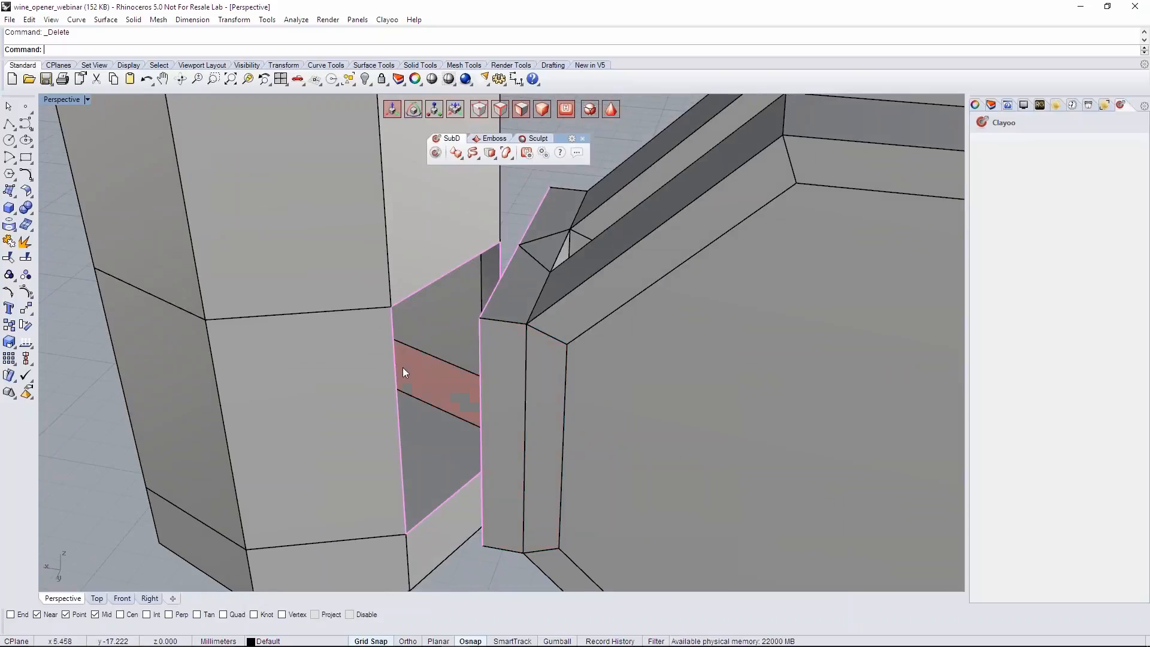
{"action": "right_click_drag", "start_coordinate": [403, 367], "coordinate": [578, 226]}
{"action": "right_click_drag", "start_coordinate": [543, 353], "coordinate": [479, 356]}
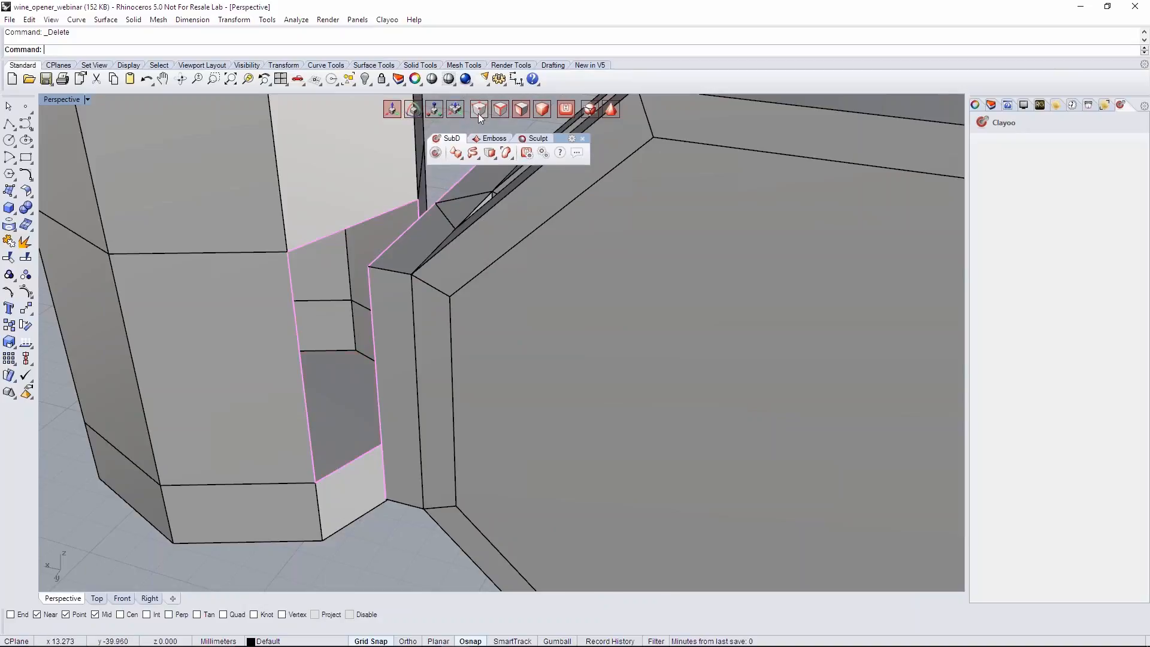
{"action": "right_click_drag", "start_coordinate": [491, 321], "coordinate": [364, 297]}
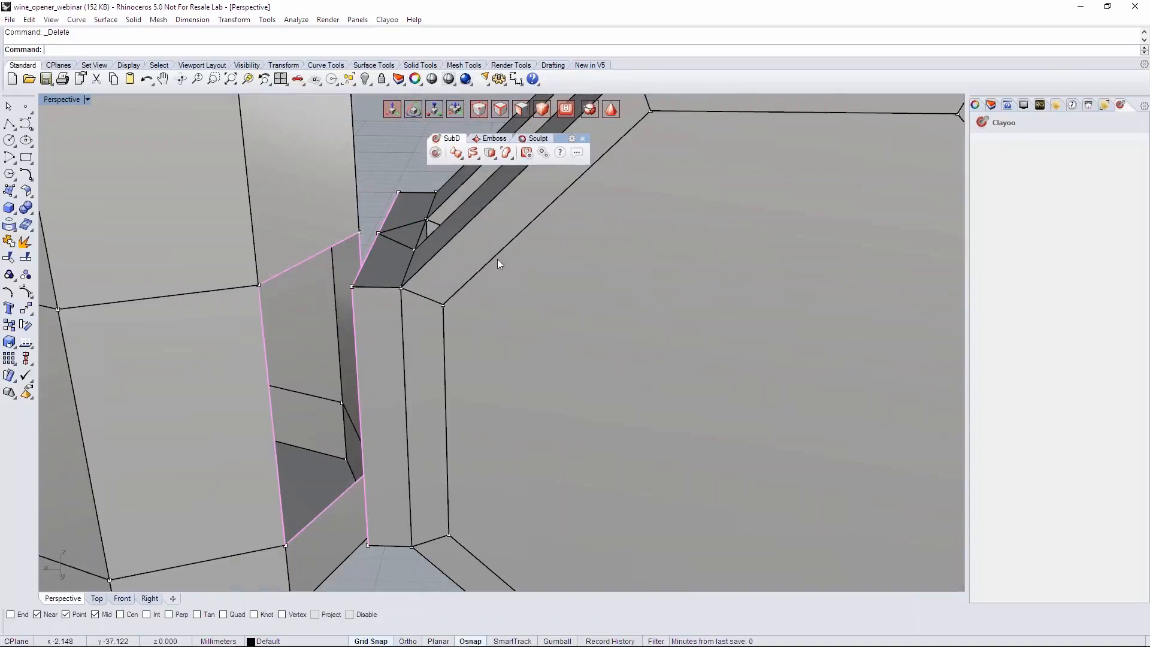
{"action": "right_click_drag", "start_coordinate": [479, 308], "coordinate": [533, 252]}
{"action": "left_click", "coordinate": [490, 153]}
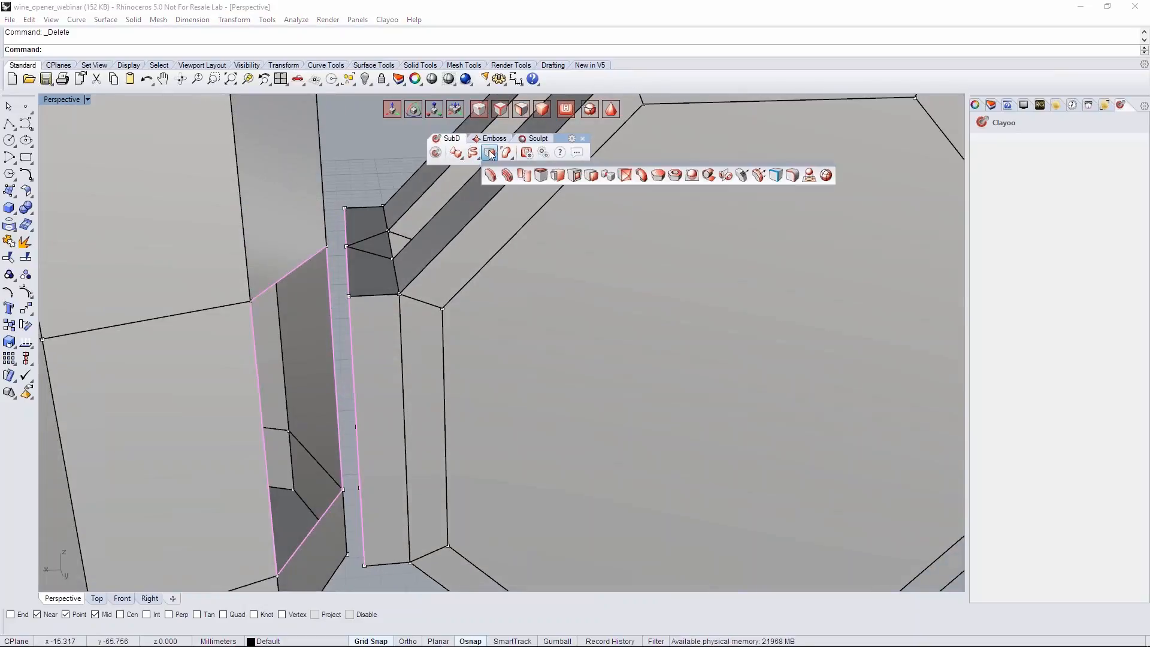
{"action": "left_click", "coordinate": [608, 176]}
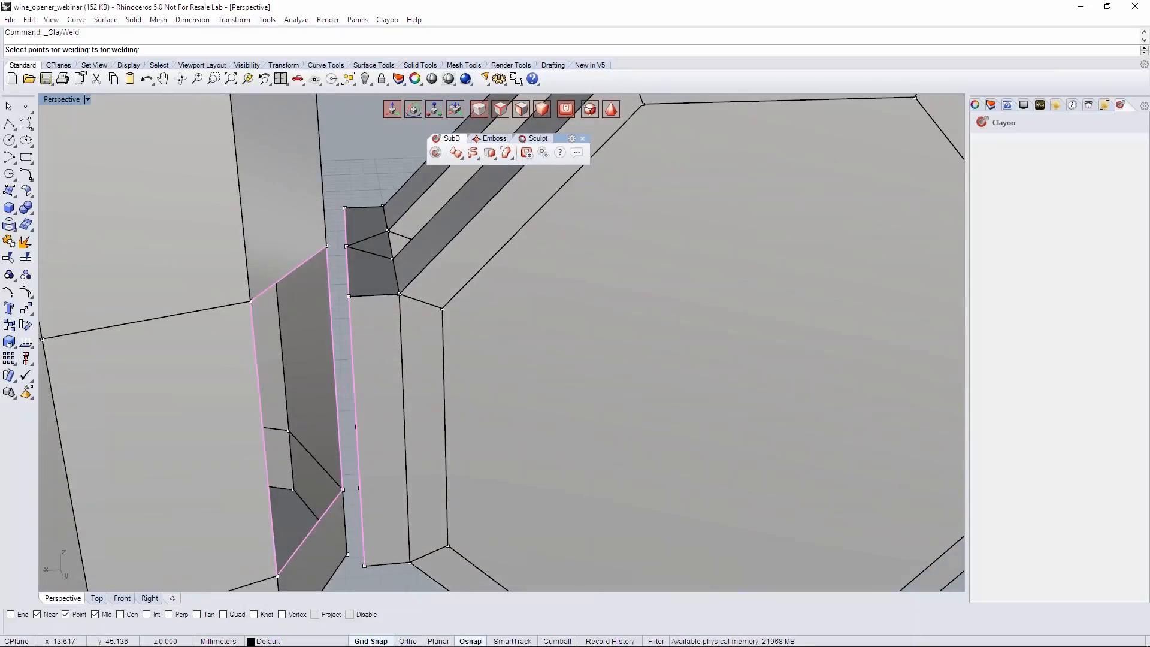
{"action": "left_click", "coordinate": [349, 296]}
{"action": "left_click", "coordinate": [252, 301]}
{"action": "right_click_drag", "start_coordinate": [322, 340], "coordinate": [292, 267], "text": "shift"}
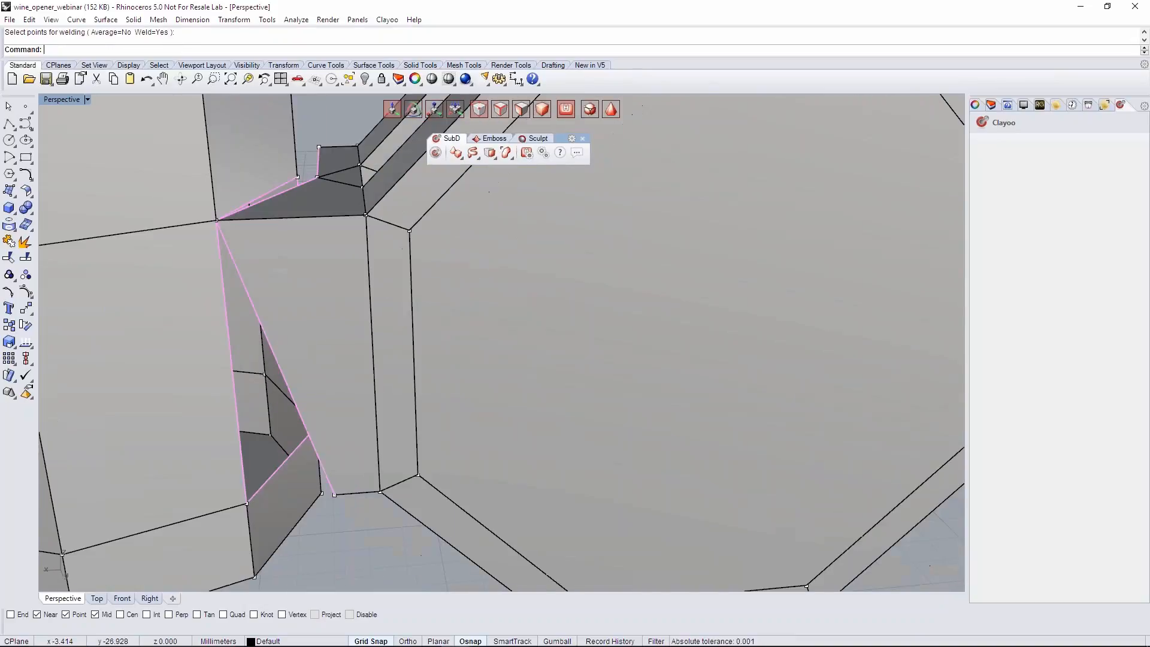
- Weld the block's near lower corner point to the lower corner of the cylinder opening
{"action": "right_click_drag", "start_coordinate": [354, 569], "coordinate": [324, 511]}
{"action": "right_click", "coordinate": [293, 492]}
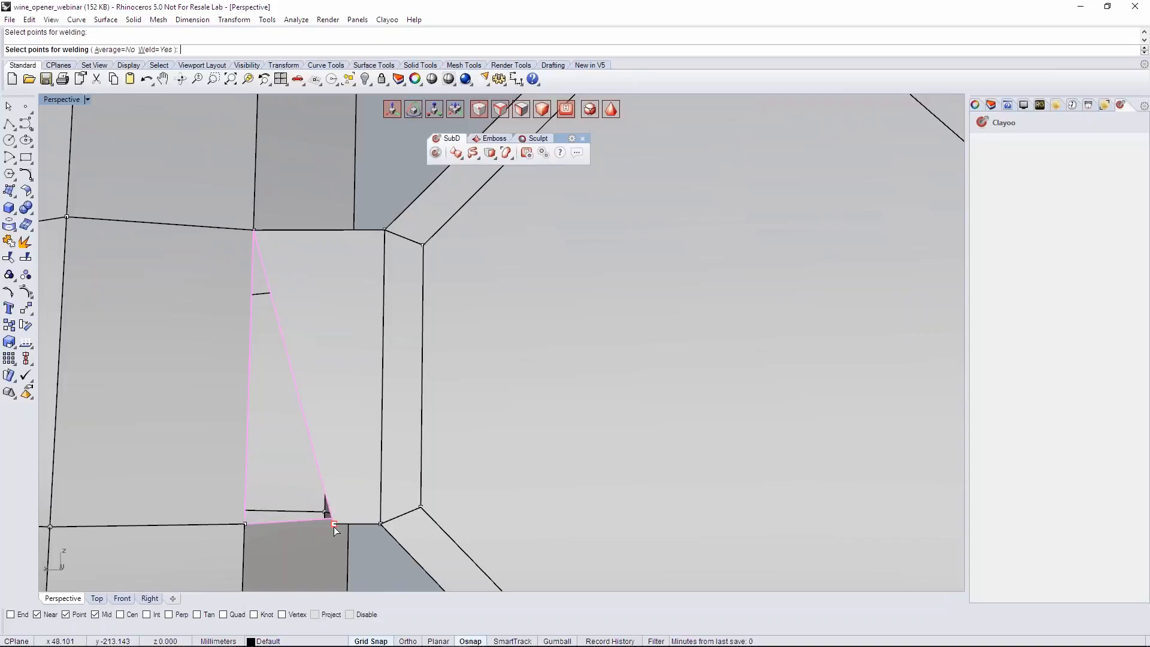
{"action": "left_click", "coordinate": [246, 523]}
{"action": "right_click_drag", "start_coordinate": [270, 509], "coordinate": [324, 384]}
- Weld the middle point of the block's lower open edge to the other lower corner of the cylinder opening
{"action": "scroll", "coordinate": [419, 467], "scroll_direction": "down", "scroll_amount": 5}
{"action": "right_click_drag", "start_coordinate": [433, 475], "coordinate": [372, 344]}
{"action": "scroll", "coordinate": [373, 344], "scroll_direction": "up", "scroll_amount": 4}
{"action": "right_click", "coordinate": [356, 348]}
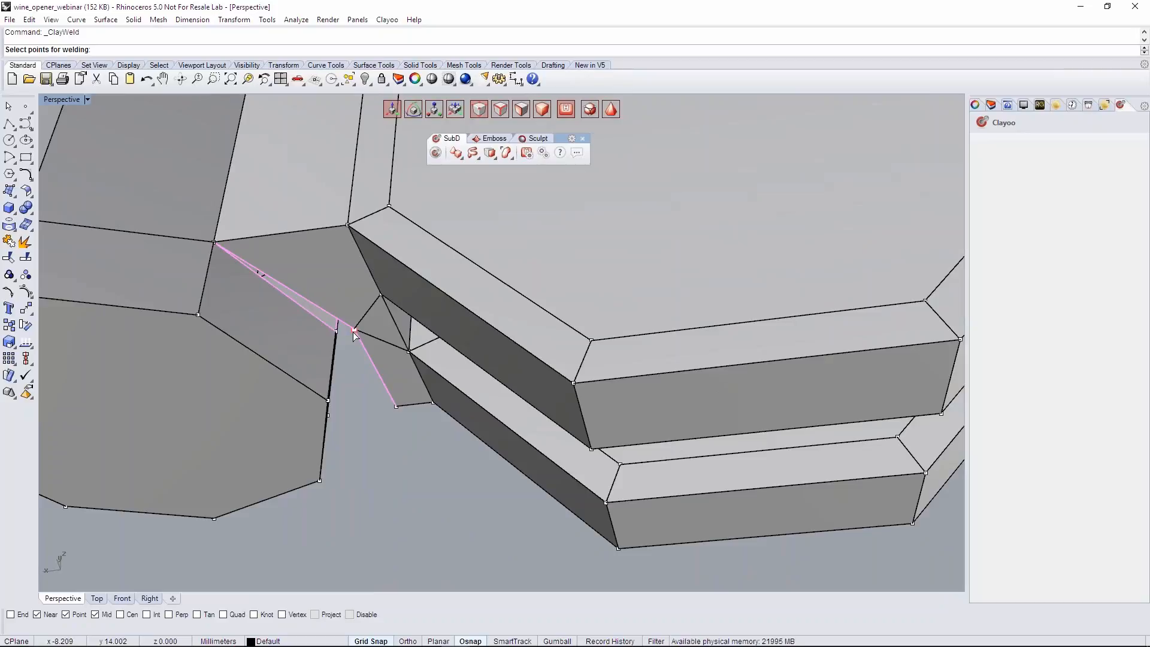
{"action": "left_click", "coordinate": [355, 336]}
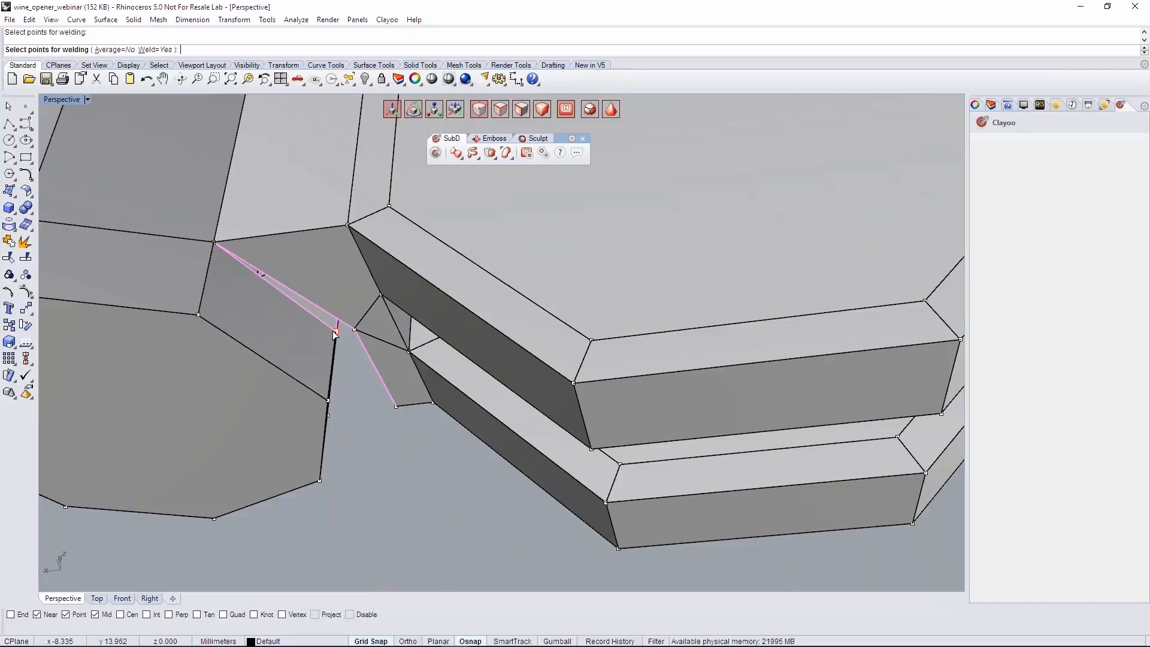
{"action": "left_click", "coordinate": [333, 333]}
- Weld the middle point of the block's upper open edge to the remaining upper corner of the cylinder opening
{"action": "scroll", "coordinate": [326, 335], "scroll_direction": "down", "scroll_amount": 6}
{"action": "right_click_drag", "start_coordinate": [325, 336], "coordinate": [347, 551]}
{"action": "right_click_drag", "start_coordinate": [359, 269], "coordinate": [587, 231]}
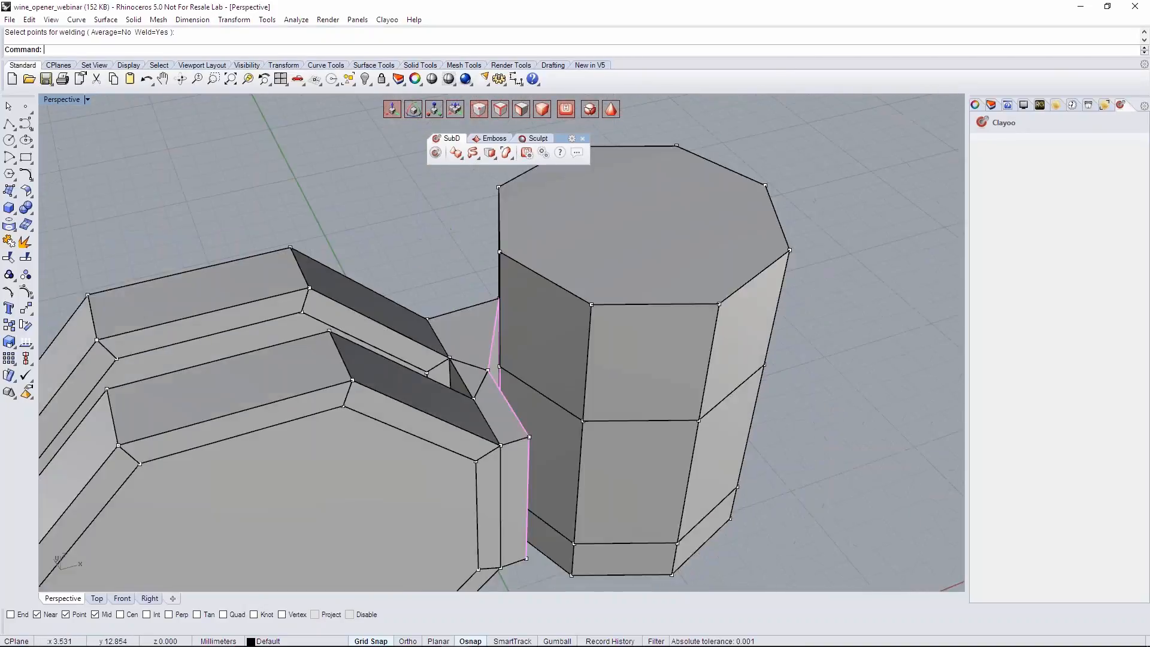
{"action": "scroll", "coordinate": [492, 316], "scroll_direction": "up", "scroll_amount": 5}
{"action": "right_click", "coordinate": [489, 315]}
{"action": "left_click", "coordinate": [488, 314]}
{"action": "left_click", "coordinate": [506, 303]}
- Delete the adjacent middle-band face of the cylinder that faces the still open half of the block
{"action": "right_click_drag", "start_coordinate": [581, 347], "coordinate": [644, 415]}
{"action": "left_click", "coordinate": [607, 409]}
{"action": "key", "text": "Delete"}
- Weld the block's remaining upper and lower corner points to the matching corners of the second cylinder opening with Average=No
{"action": "right_click_drag", "start_coordinate": [545, 324], "coordinate": [483, 324]}
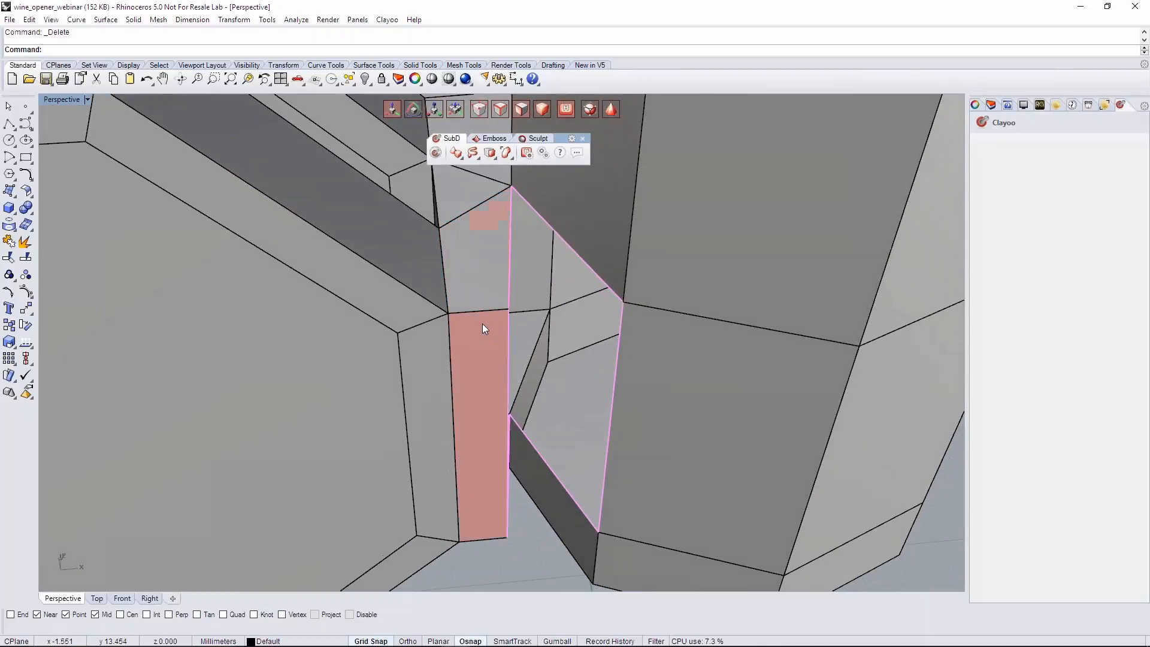
{"action": "left_click", "coordinate": [490, 153]}
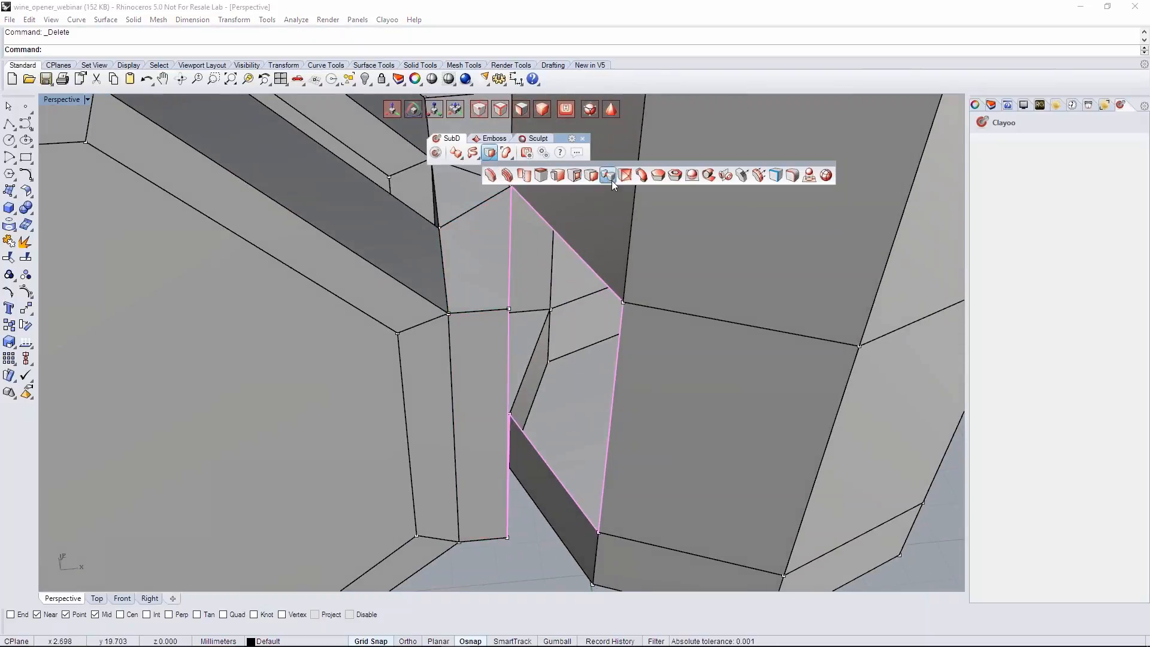
{"action": "left_click", "coordinate": [611, 179]}
{"action": "left_click", "coordinate": [509, 310]}
{"action": "left_click", "coordinate": [623, 304]}
{"action": "right_click_drag", "start_coordinate": [623, 304], "coordinate": [524, 418]}
{"action": "key", "text": "Return"}
{"action": "left_click", "coordinate": [509, 490]}
{"action": "left_click", "coordinate": [619, 488]}
{"action": "right_click_drag", "start_coordinate": [619, 485], "coordinate": [521, 432]}
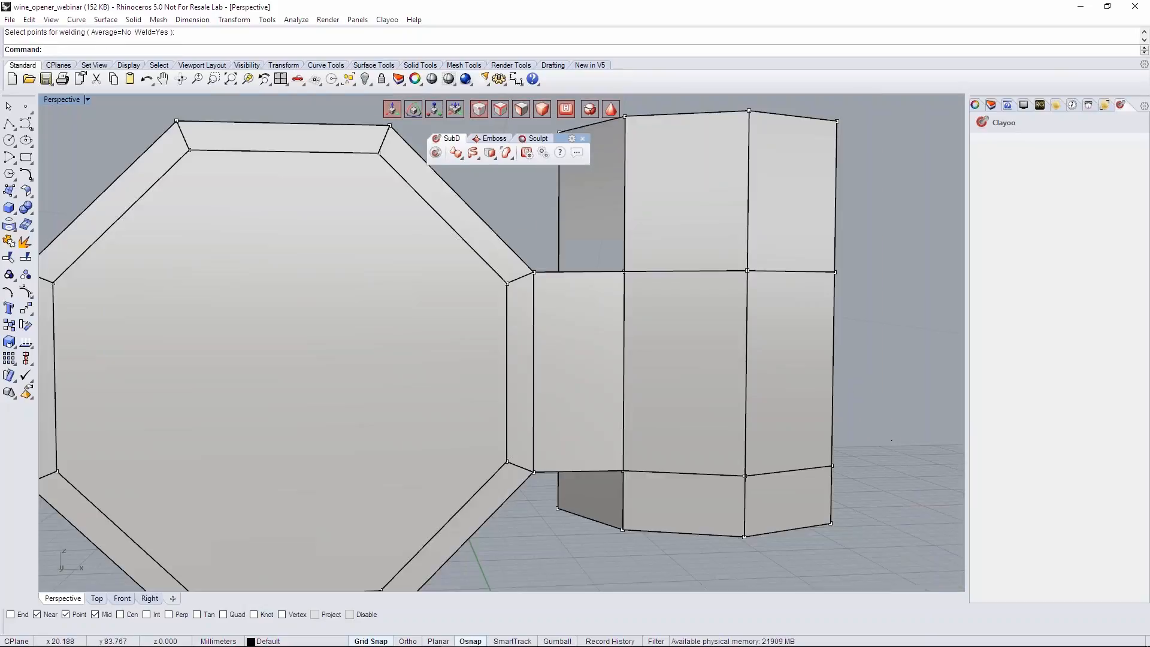
- Inspect the joint between the discs and cylinder in the smooth display, return to the faceted display and view the whole model
{"action": "scroll", "coordinate": [609, 337], "scroll_direction": "down", "scroll_amount": 5}
{"action": "right_click_drag", "start_coordinate": [609, 383], "coordinate": [622, 414]}
{"action": "key", "text": "Tab"}
{"action": "scroll", "coordinate": [606, 352], "scroll_direction": "up", "scroll_amount": 3}
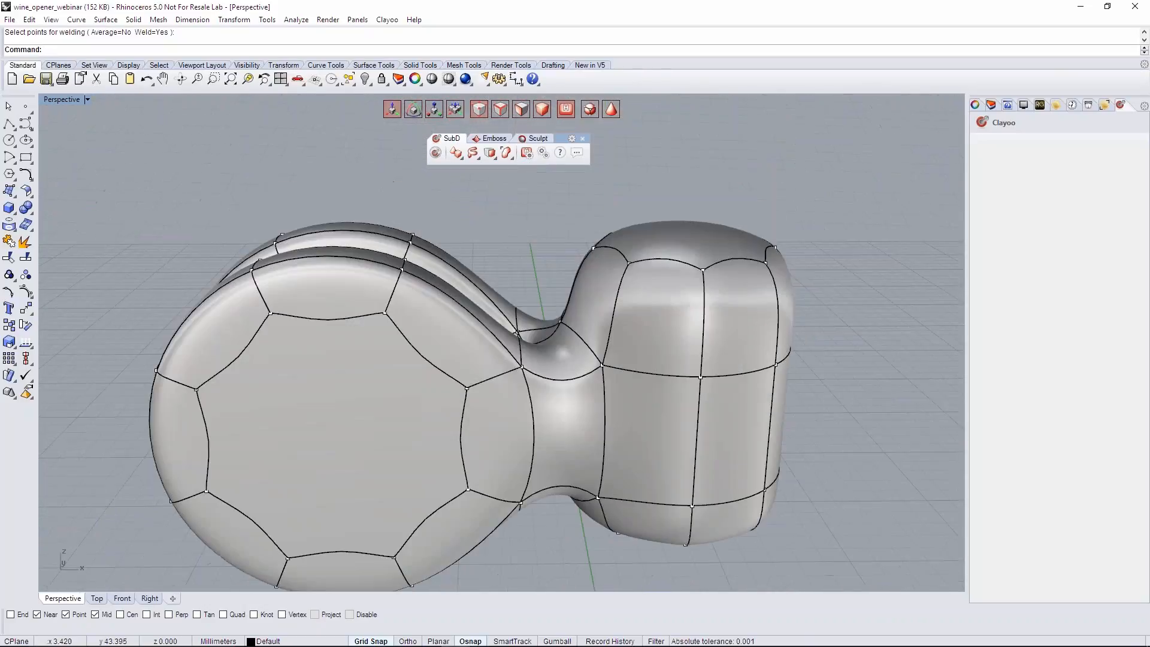
{"action": "scroll", "coordinate": [598, 349], "scroll_direction": "up", "scroll_amount": 5}
{"action": "key", "text": "Tab"}
{"action": "scroll", "coordinate": [599, 341], "scroll_direction": "down", "scroll_amount": 5}
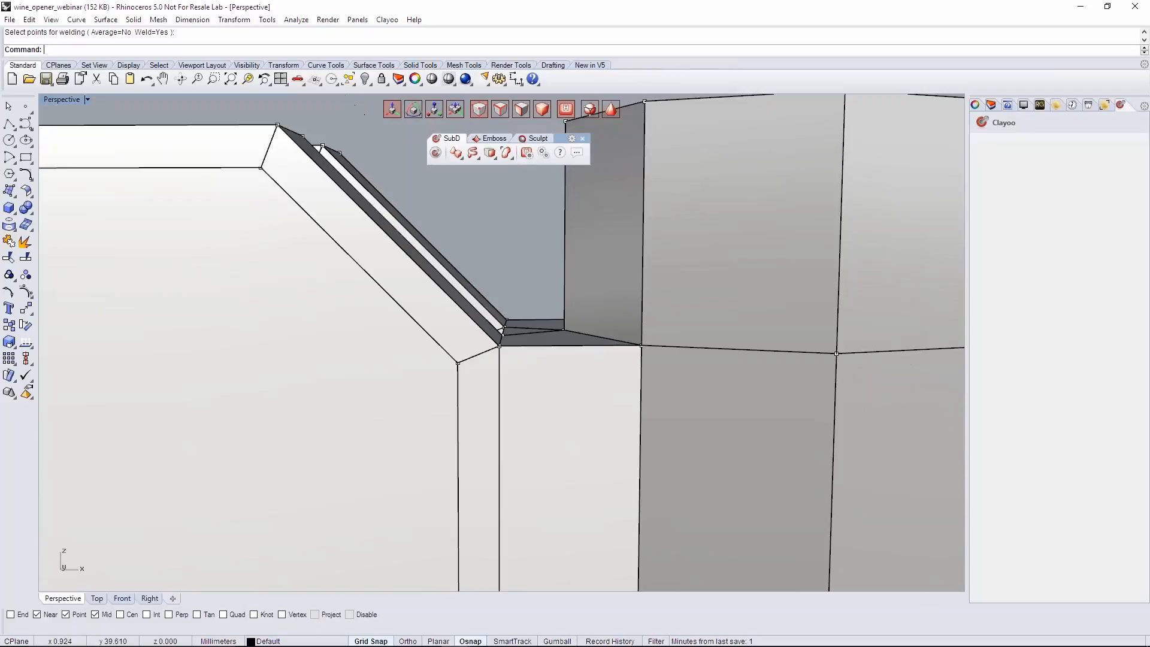
{"action": "right_click_drag", "start_coordinate": [570, 307], "coordinate": [593, 261]}
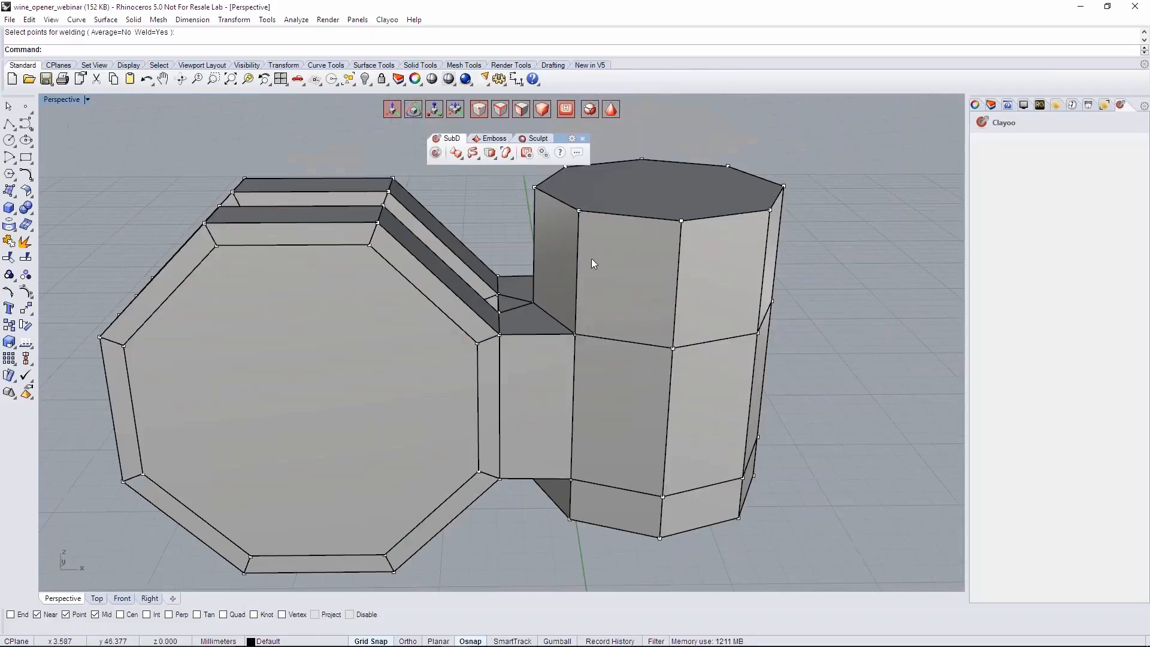
{"action": "scroll", "coordinate": [608, 273], "scroll_direction": "down", "scroll_amount": 3}
{"action": "right_click_drag", "start_coordinate": [627, 367], "coordinate": [624, 345]}
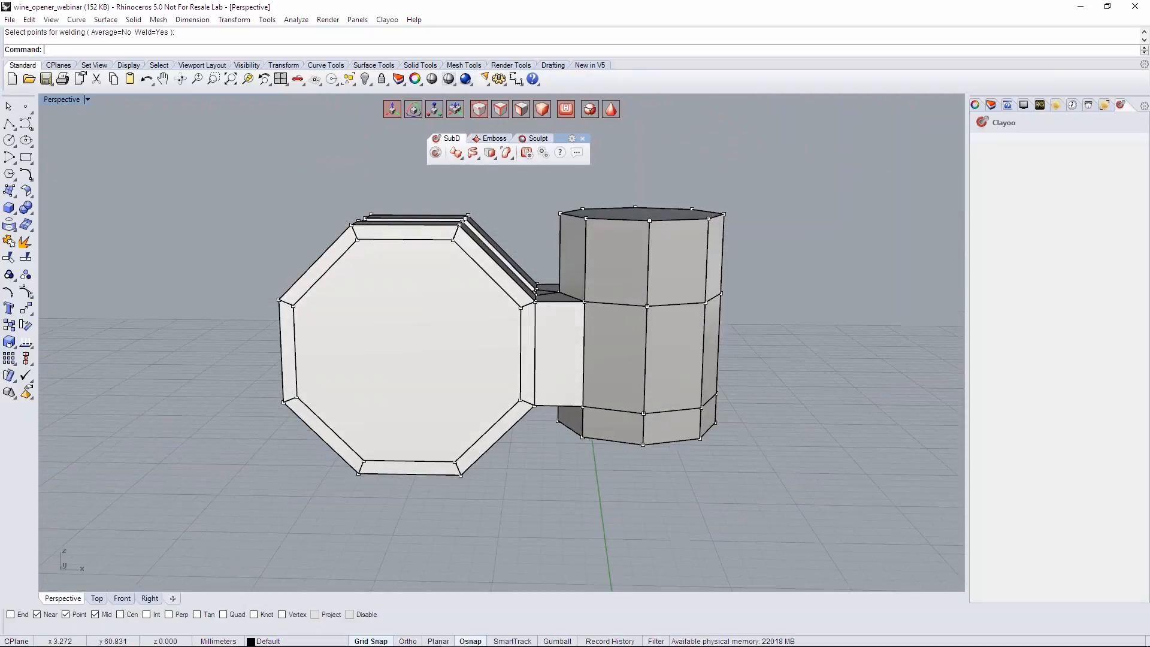
- Move both discs horizontally a short distance toward the cylinder in the front view to shorten the connecting block
{"action": "right_click_drag", "start_coordinate": [622, 294], "coordinate": [623, 180]}
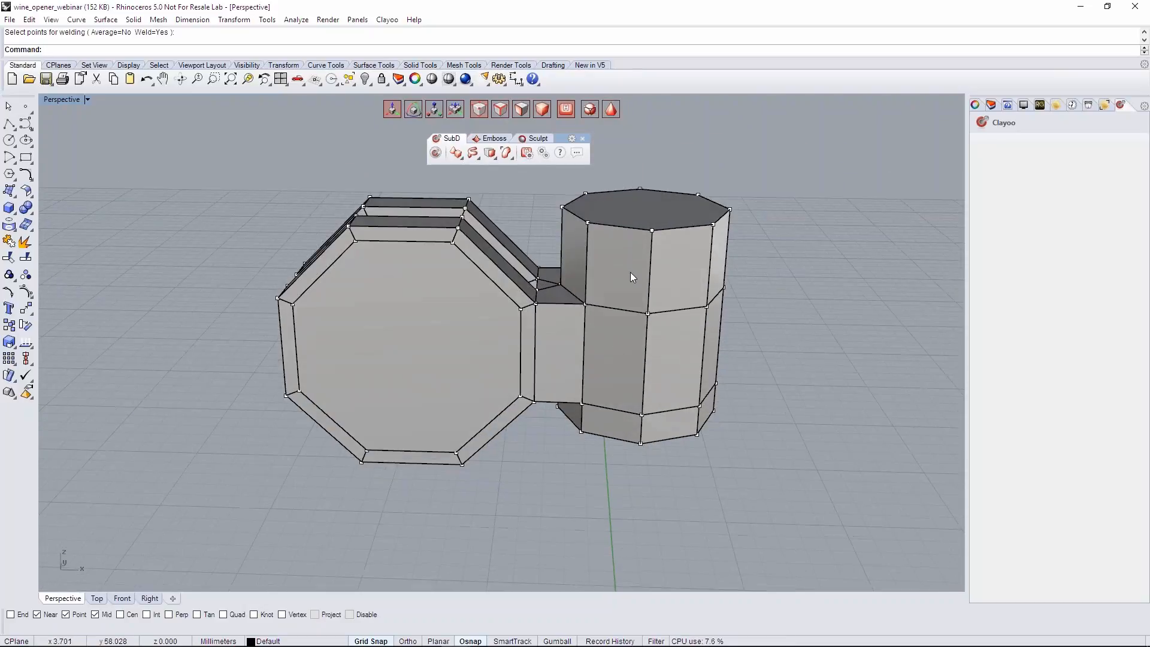
{"action": "right_click_drag", "start_coordinate": [424, 254], "coordinate": [427, 240]}
{"action": "left_click", "coordinate": [123, 598]}
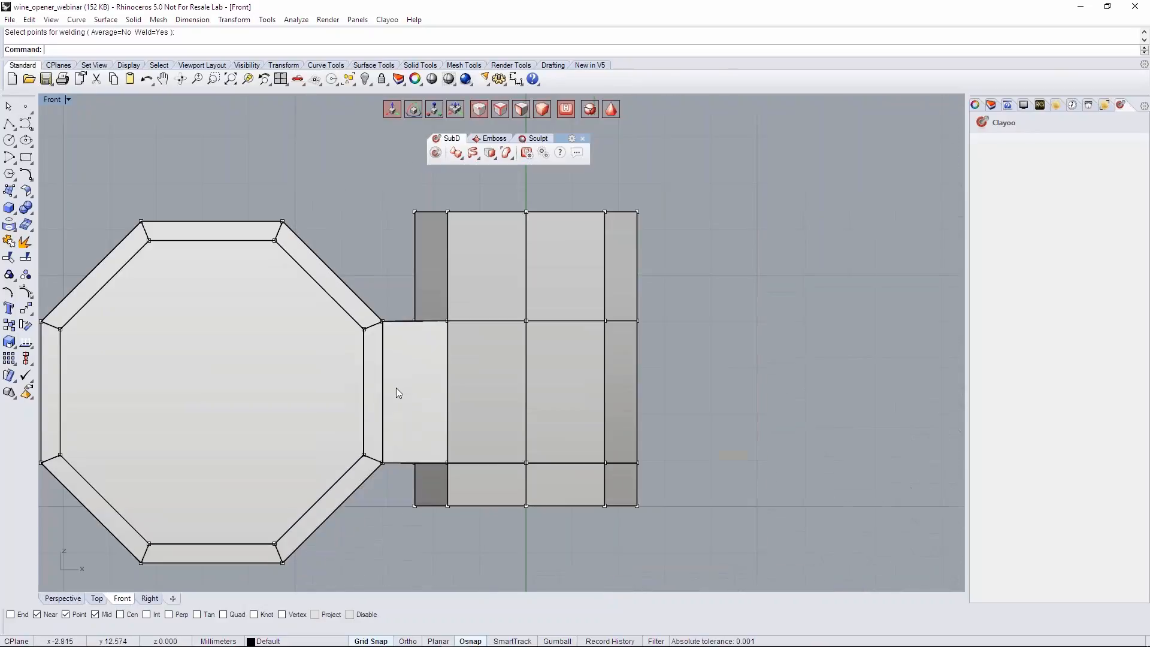
{"action": "scroll", "coordinate": [389, 389], "scroll_direction": "down", "scroll_amount": 4}
{"action": "right_click_drag", "start_coordinate": [383, 393], "coordinate": [476, 349]}
{"action": "left_click_drag", "start_coordinate": [172, 170], "coordinate": [474, 528]}
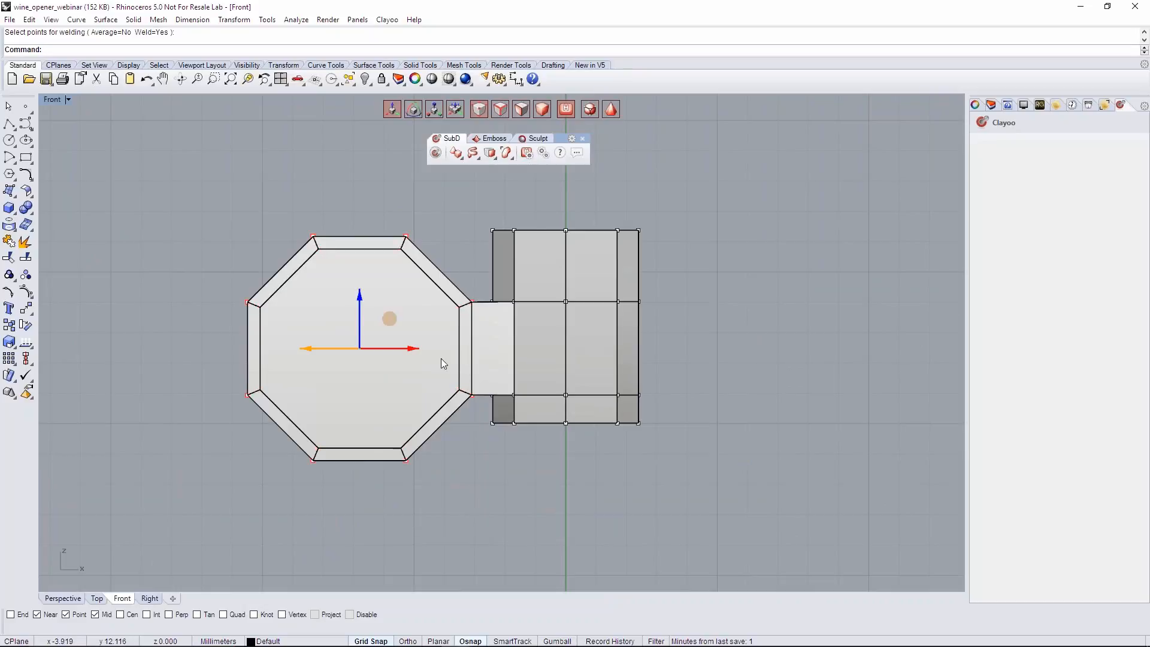
{"action": "left_click_drag", "start_coordinate": [401, 355], "coordinate": [411, 353]}
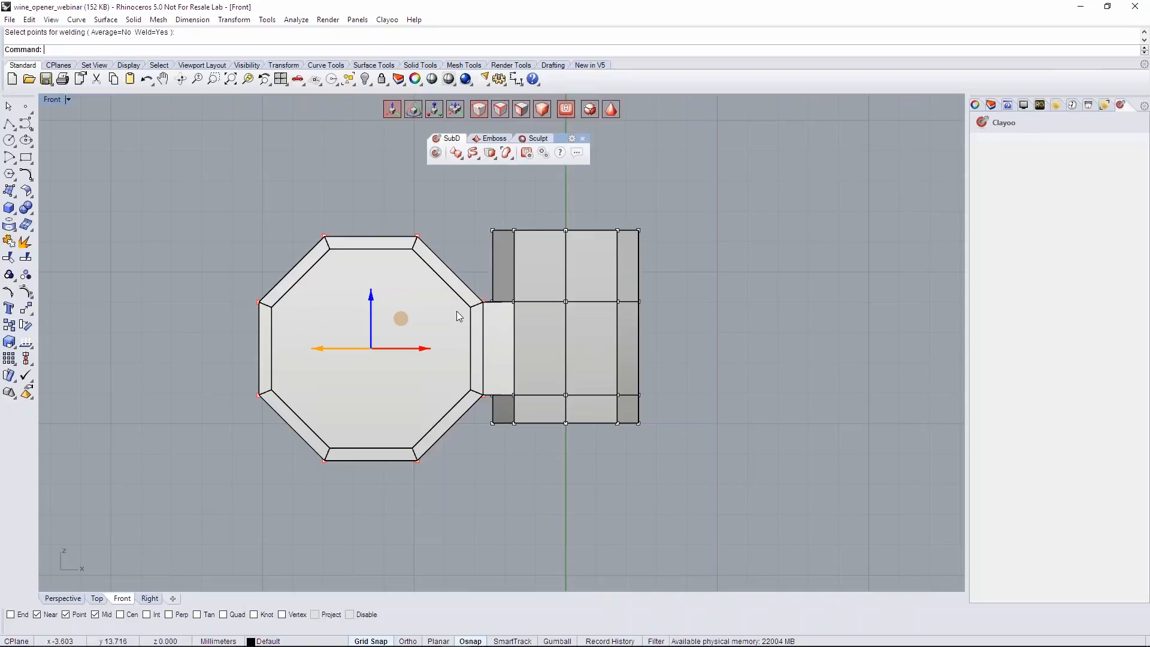
- Raise the middle point where the block's upper edge meets the cylinder to form a peak in the joint
{"action": "scroll", "coordinate": [459, 318], "scroll_direction": "up", "scroll_amount": 4}
{"action": "scroll", "coordinate": [519, 313], "scroll_direction": "up", "scroll_amount": 4}
{"action": "right_click_drag", "start_coordinate": [519, 313], "coordinate": [467, 367]}
{"action": "left_click_drag", "start_coordinate": [463, 308], "coordinate": [484, 243]}
{"action": "scroll", "coordinate": [472, 275], "scroll_direction": "down", "scroll_amount": 6}
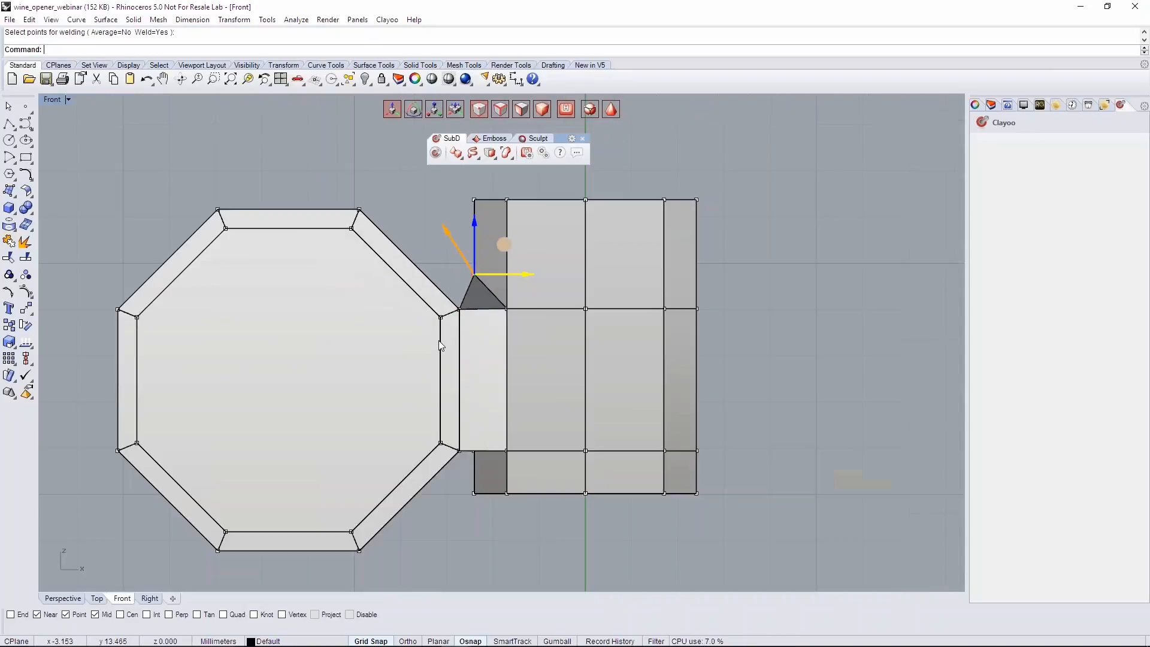
- Inspect the joint between discs and cylinder in the smooth display from perspective and front, then return to the faceted display
{"action": "left_click", "coordinate": [611, 111]}
{"action": "left_click", "coordinate": [400, 224]}
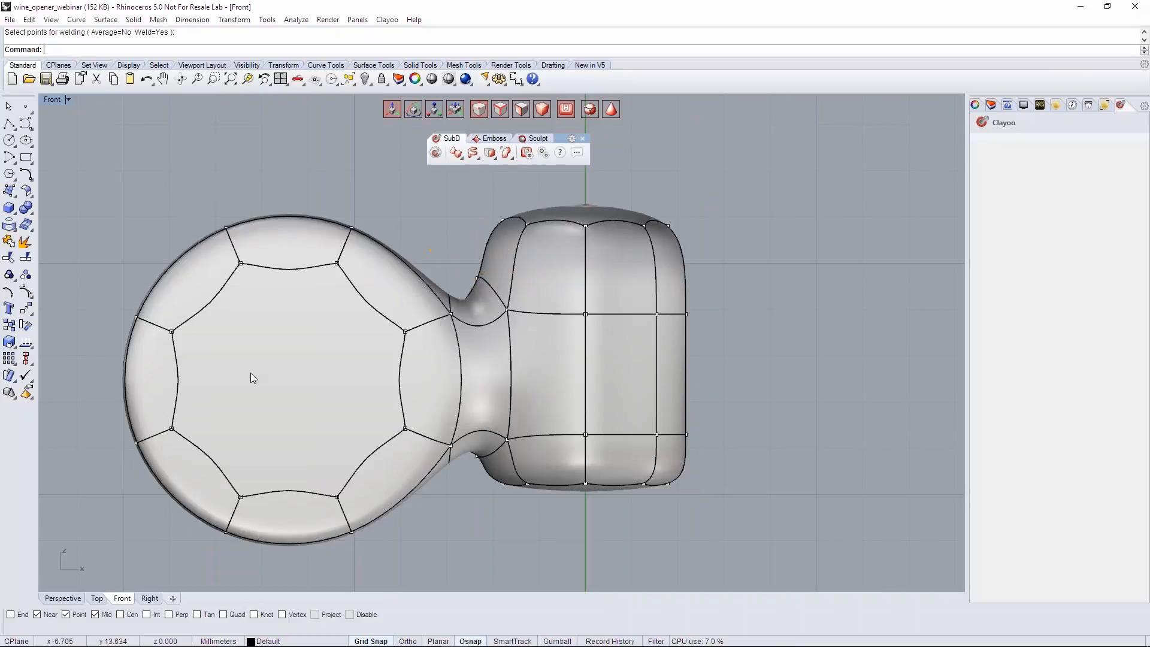
{"action": "left_click", "coordinate": [70, 599]}
{"action": "right_click_drag", "start_coordinate": [473, 340], "coordinate": [482, 246]}
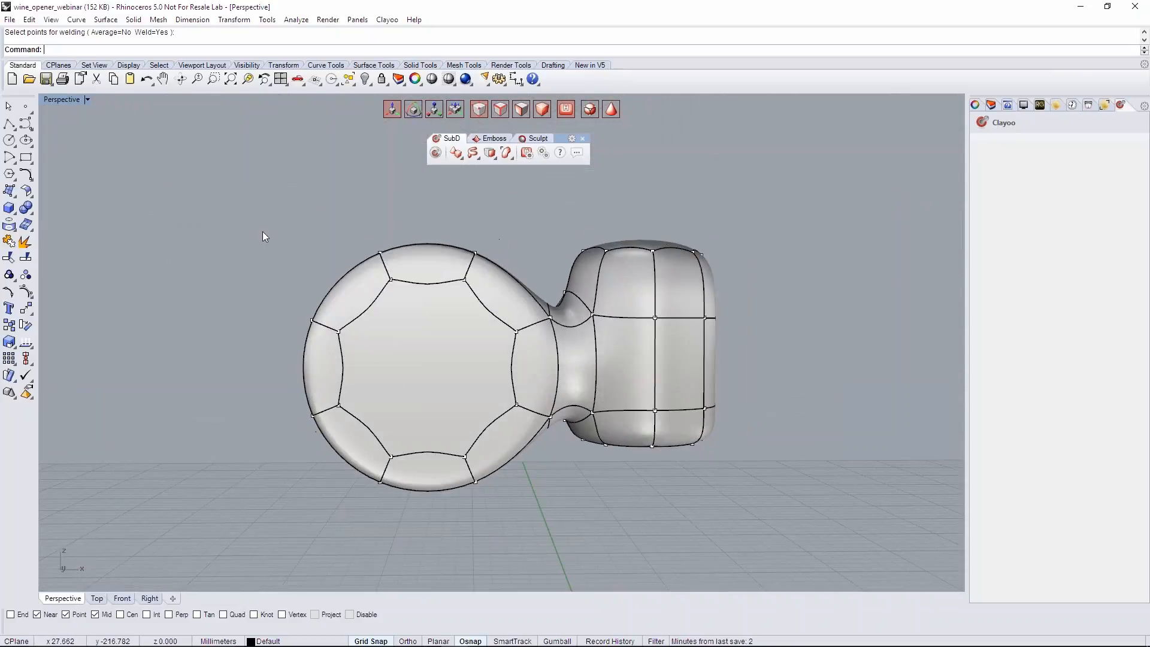
{"action": "left_click", "coordinate": [123, 598]}
{"action": "right_click_drag", "start_coordinate": [447, 453], "coordinate": [443, 365]}
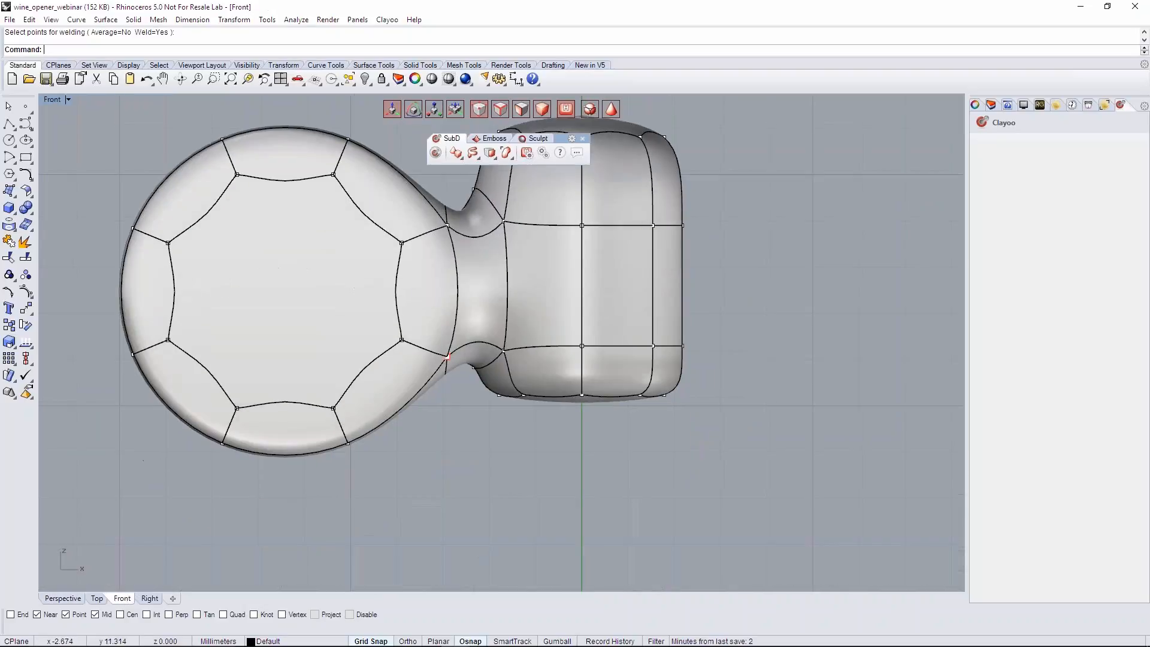
{"action": "left_click", "coordinate": [608, 115]}
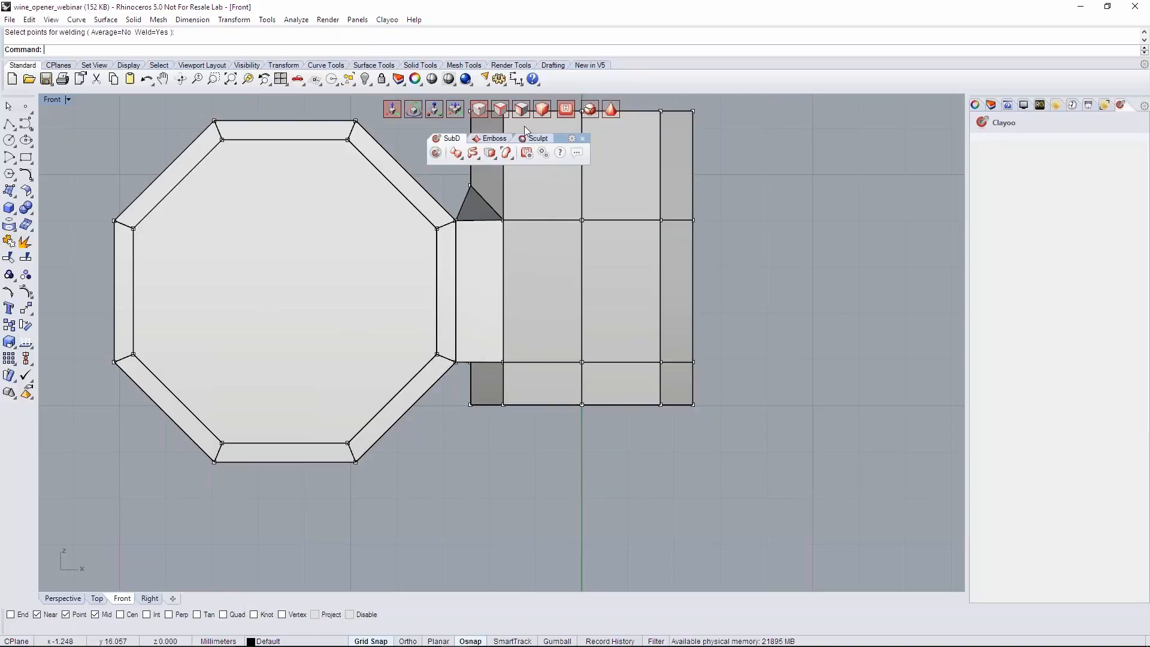
- Delete the bottom cap face of the cylinder
{"action": "left_click", "coordinate": [60, 598]}
{"action": "right_click_drag", "start_coordinate": [344, 361], "coordinate": [557, 335]}
{"action": "left_click", "coordinate": [521, 110]}
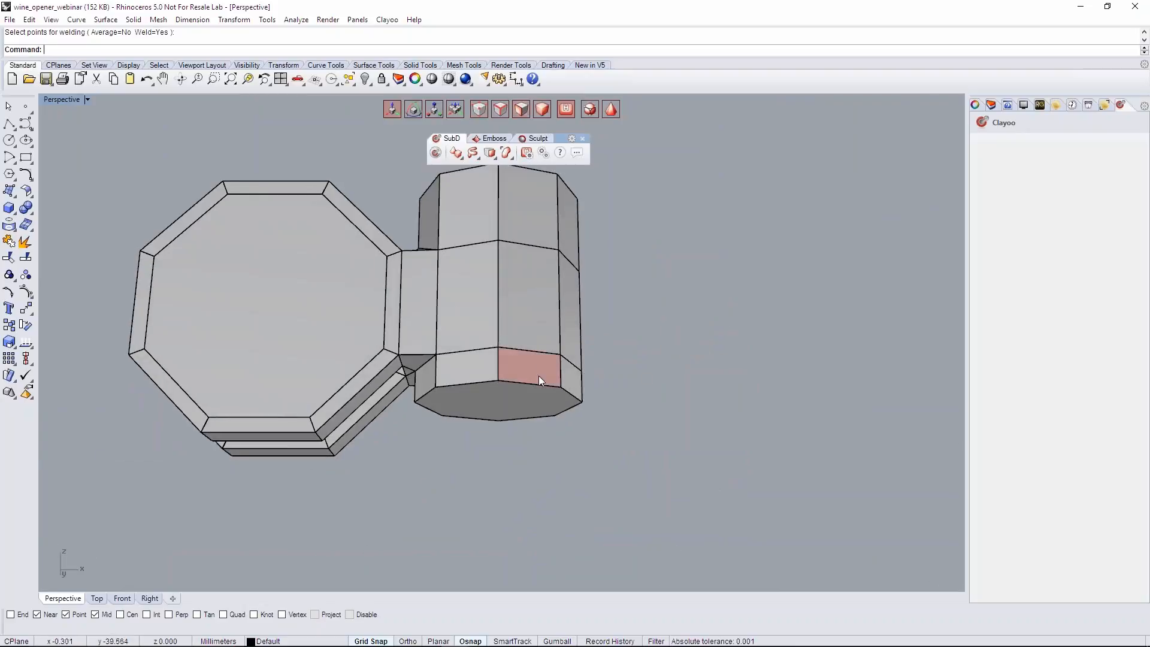
{"action": "right_click_drag", "start_coordinate": [512, 382], "coordinate": [502, 460]}
{"action": "left_click", "coordinate": [525, 408]}
{"action": "key", "text": "Delete"}
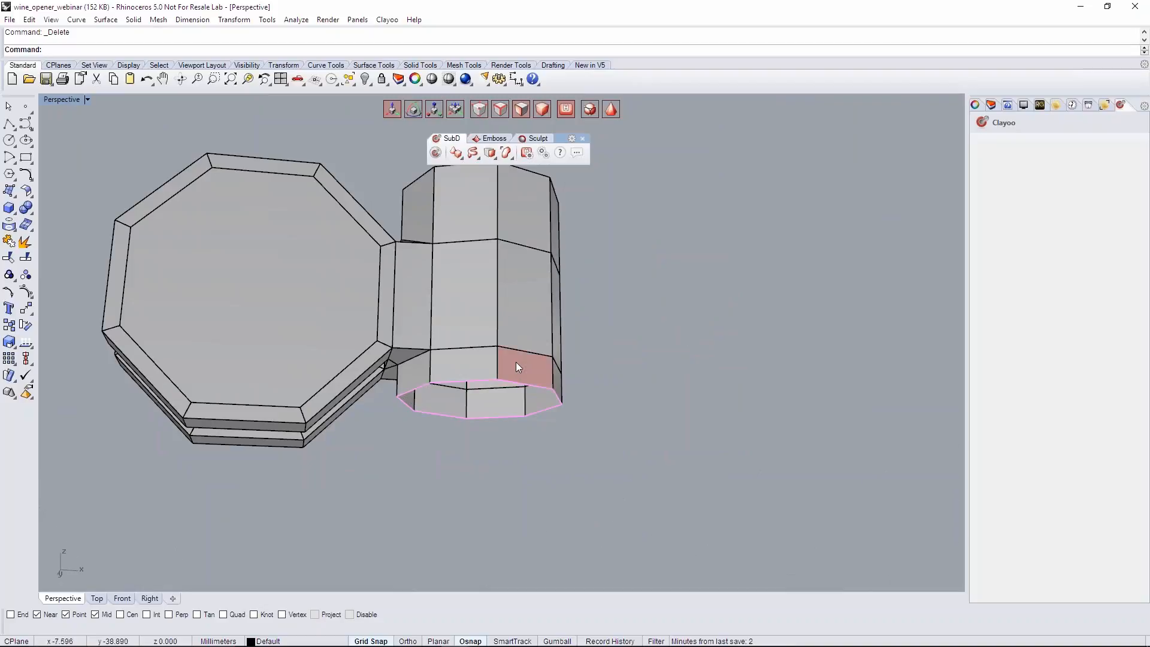
- Delete the whole ring of faces that forms the short lowest band of the cylinder
{"action": "double_click", "coordinate": [563, 395]}
{"action": "right_click_drag", "start_coordinate": [570, 394], "coordinate": [551, 428]}
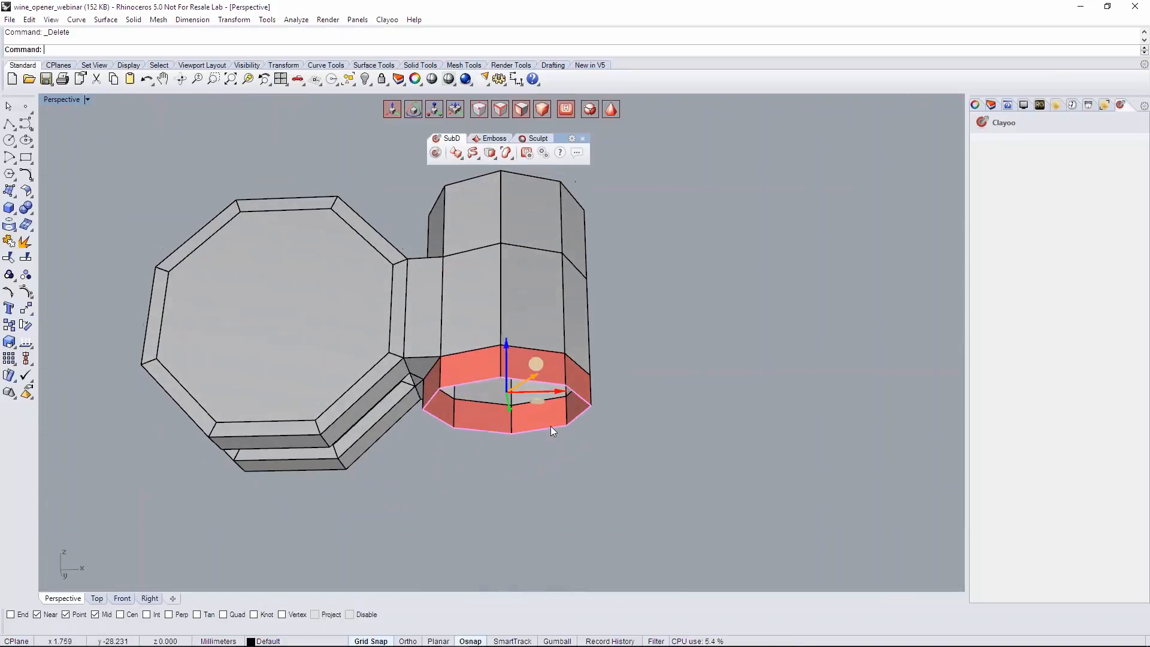
{"action": "left_click", "coordinate": [563, 366]}
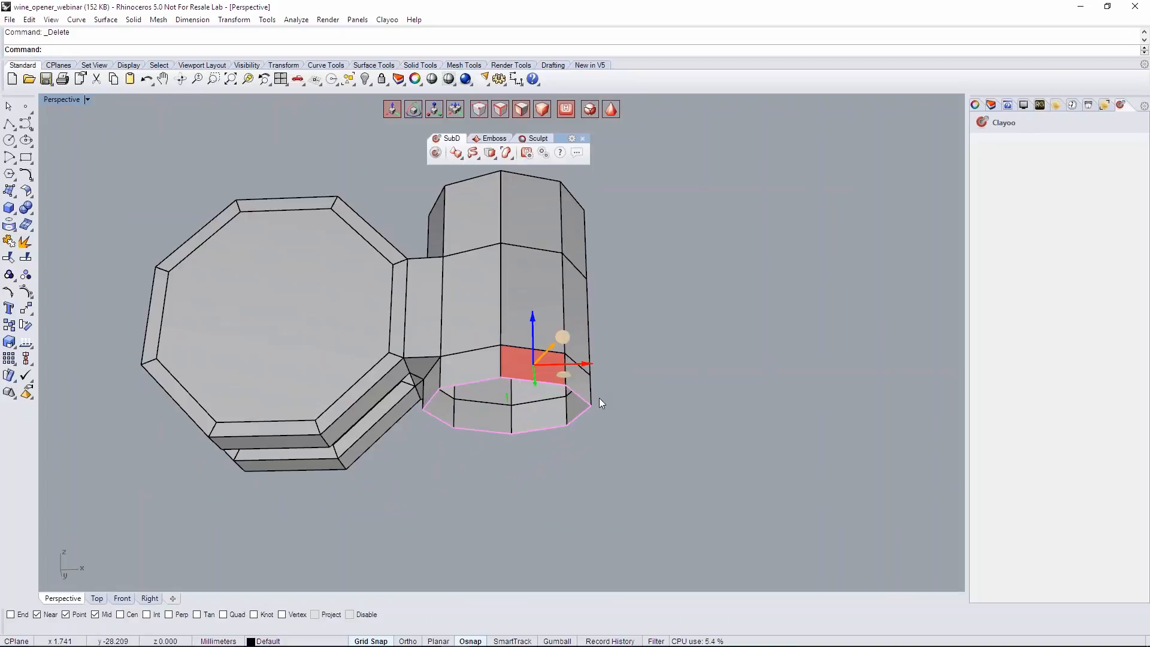
{"action": "double_click", "coordinate": [572, 387]}
{"action": "right_click_drag", "start_coordinate": [567, 413], "coordinate": [548, 413]}
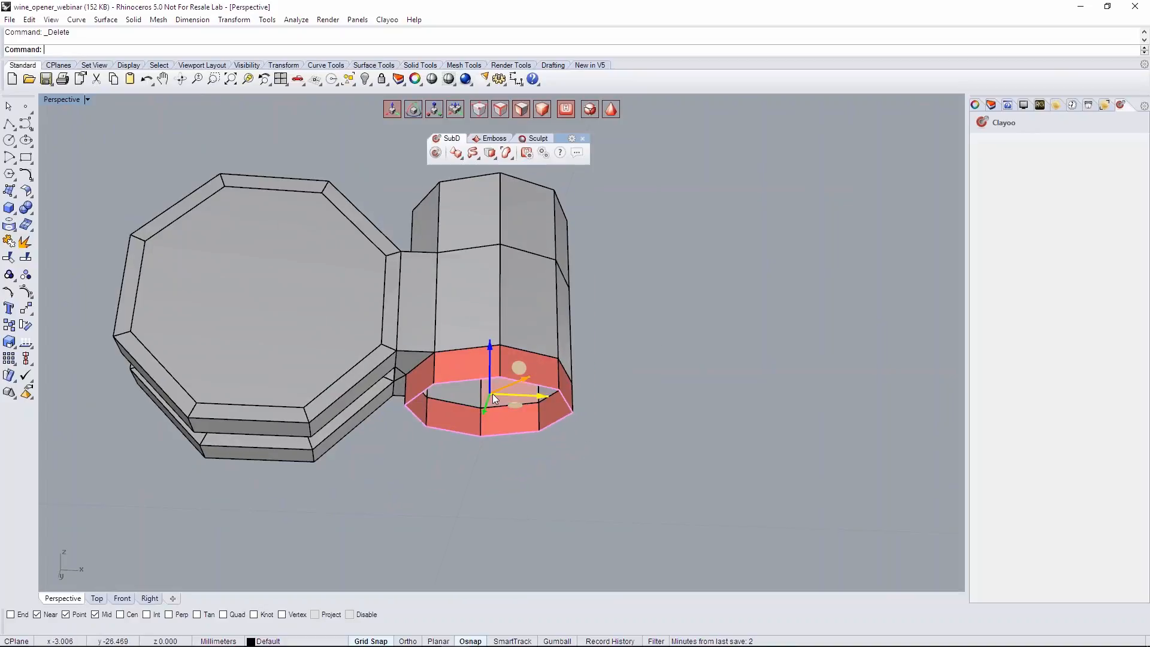
{"action": "key", "text": "Delete"}
- Close the open bottom boundary of the cylinder with Fill, starting from one of its border edges
{"action": "right_click_drag", "start_coordinate": [492, 394], "coordinate": [462, 347]}
{"action": "scroll", "coordinate": [455, 354], "scroll_direction": "up", "scroll_amount": 4}
{"action": "right_click_drag", "start_coordinate": [488, 426], "coordinate": [529, 391]}
{"action": "scroll", "coordinate": [526, 397], "scroll_direction": "up", "scroll_amount": 2}
{"action": "scroll", "coordinate": [526, 397], "scroll_direction": "up", "scroll_amount": 1}
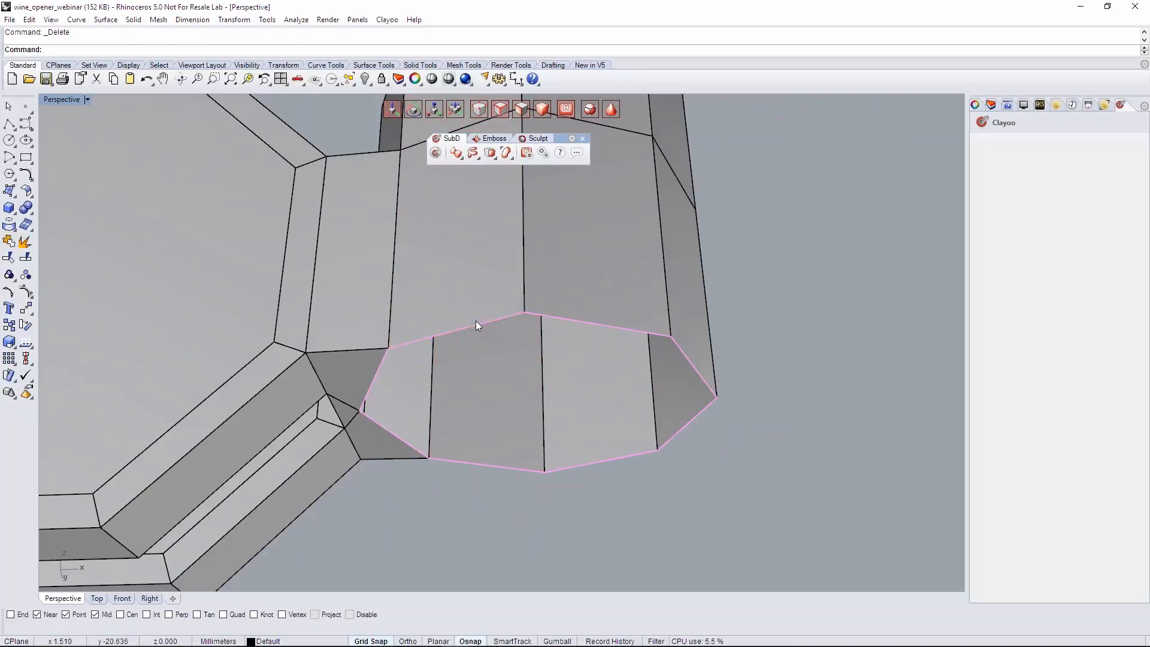
{"action": "left_click", "coordinate": [492, 157]}
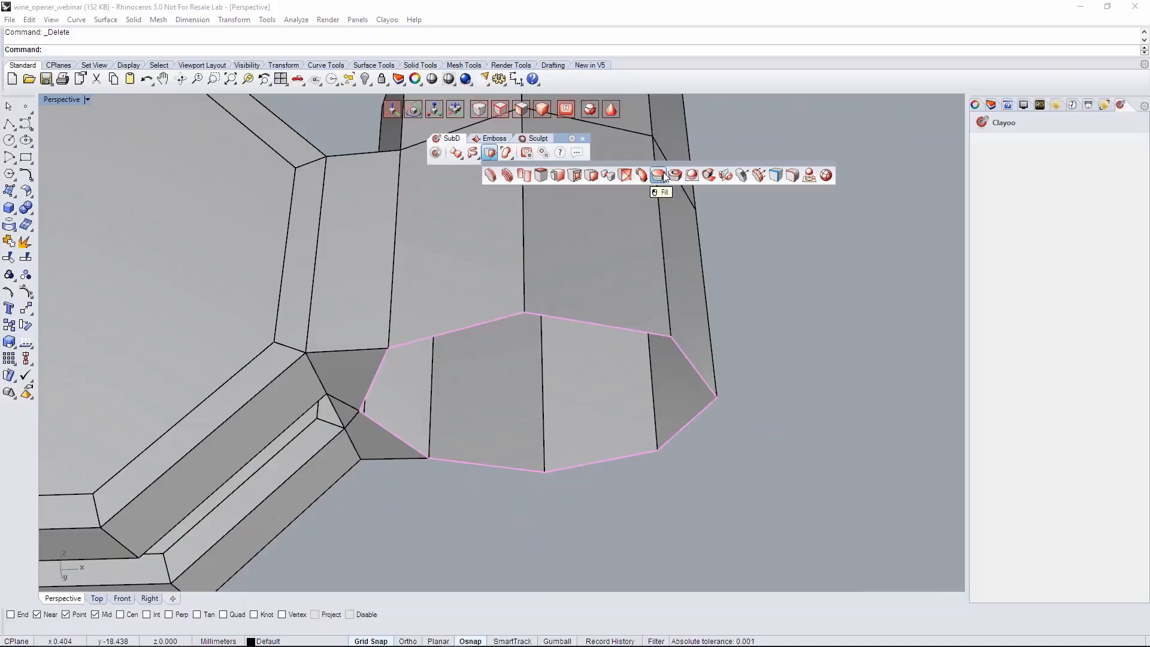
{"action": "scroll", "coordinate": [285, 284], "scroll_direction": "down", "scroll_amount": 7}
{"action": "right_click_drag", "start_coordinate": [336, 307], "coordinate": [419, 257]}
{"action": "scroll", "coordinate": [376, 308], "scroll_direction": "up", "scroll_amount": 4}
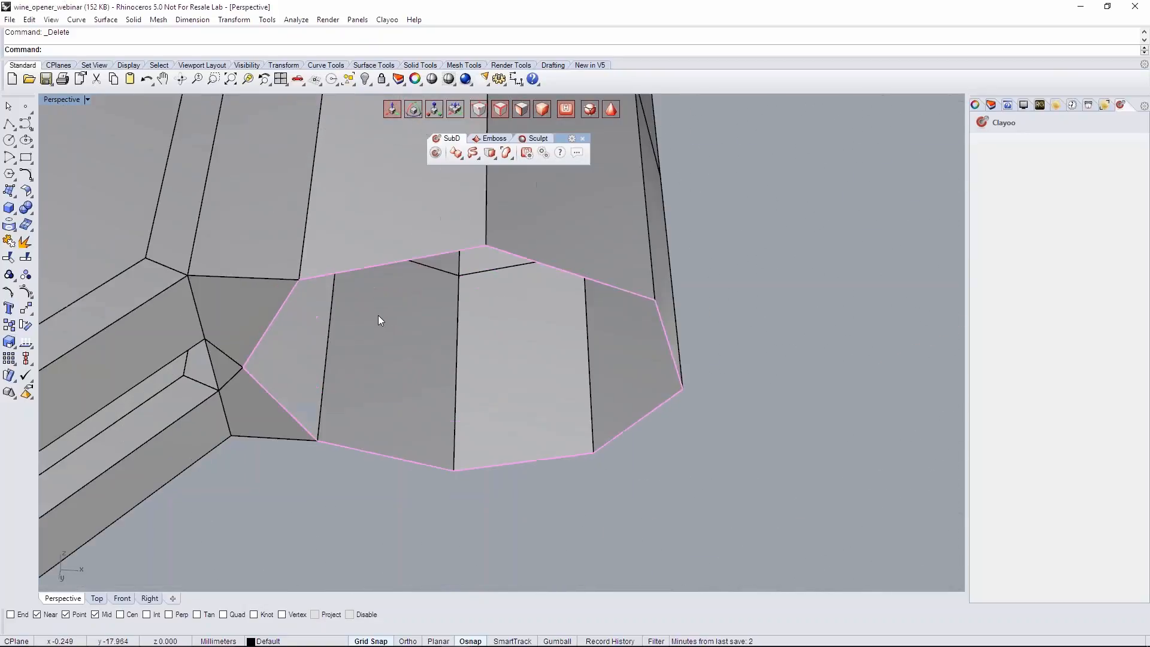
{"action": "left_click", "coordinate": [371, 267]}
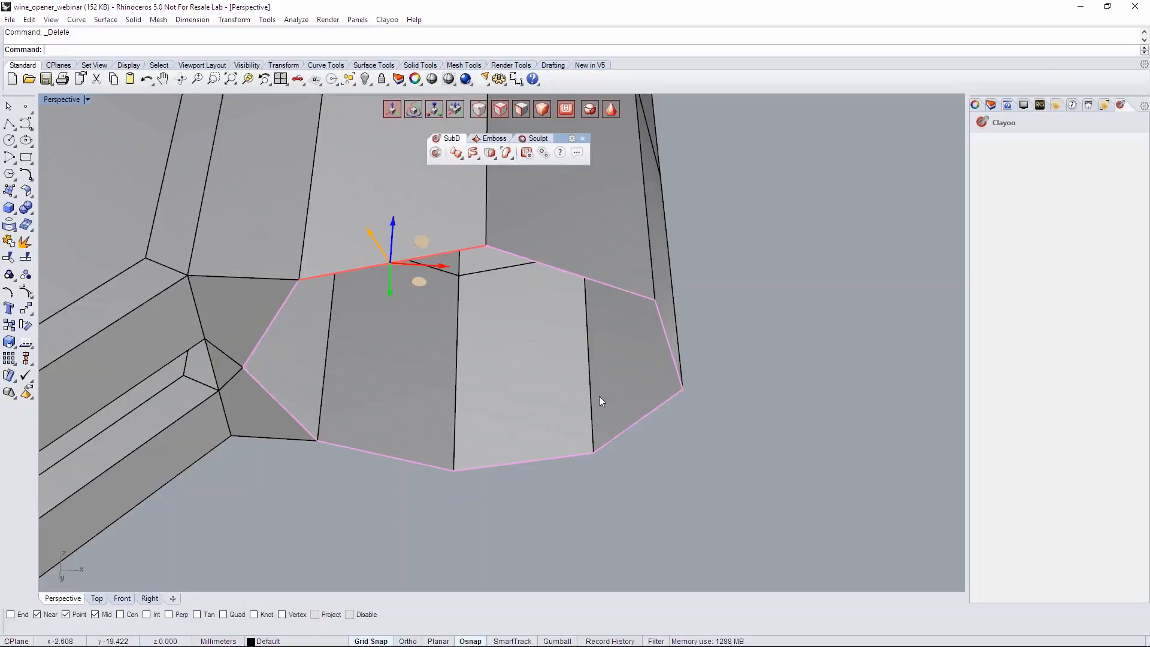
{"action": "scroll", "coordinate": [402, 336], "scroll_direction": "down", "scroll_amount": 2}
{"action": "right_click_drag", "start_coordinate": [466, 305], "coordinate": [460, 325]}
{"action": "left_click", "coordinate": [493, 155]}
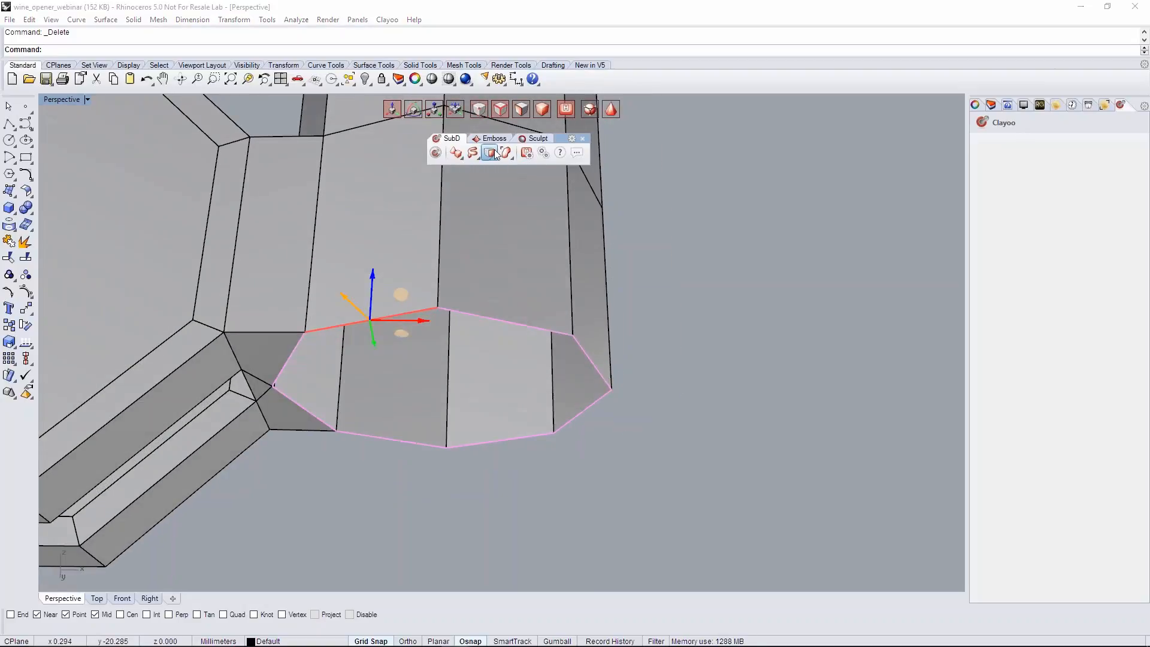
{"action": "left_click", "coordinate": [660, 179]}
{"action": "scroll", "coordinate": [569, 270], "scroll_direction": "down", "scroll_amount": 3}
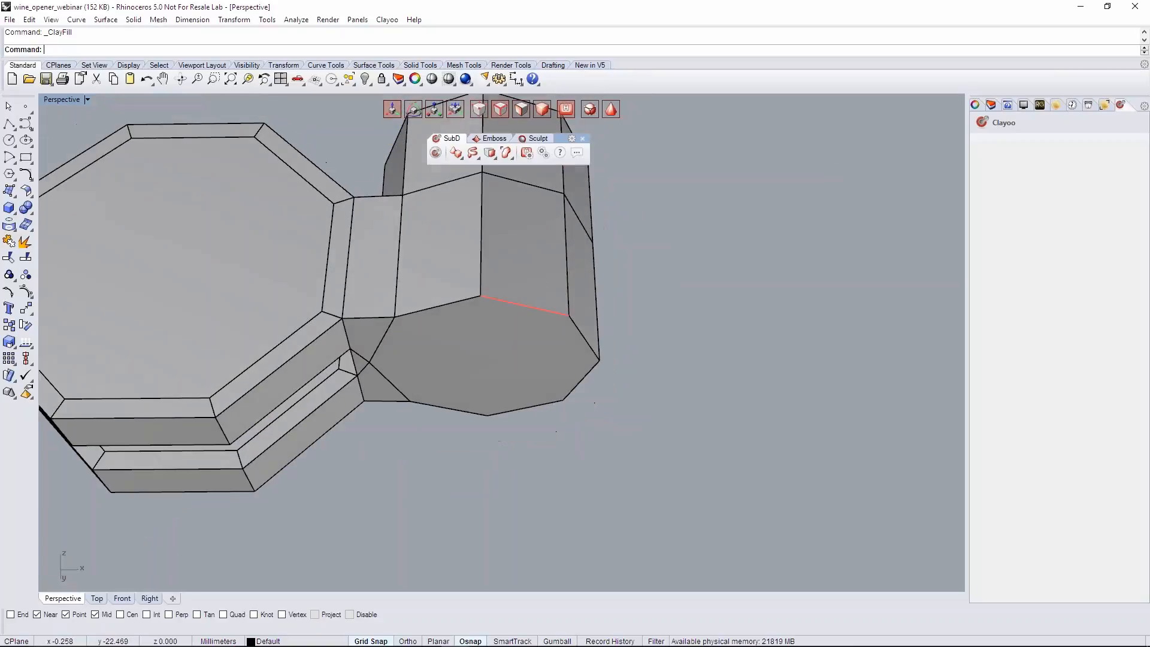
- Extrude the bottom rim faces of both discs straight down a short distance
{"action": "right_click_drag", "start_coordinate": [465, 347], "coordinate": [442, 300]}
{"action": "scroll", "coordinate": [395, 328], "scroll_direction": "down", "scroll_amount": 2}
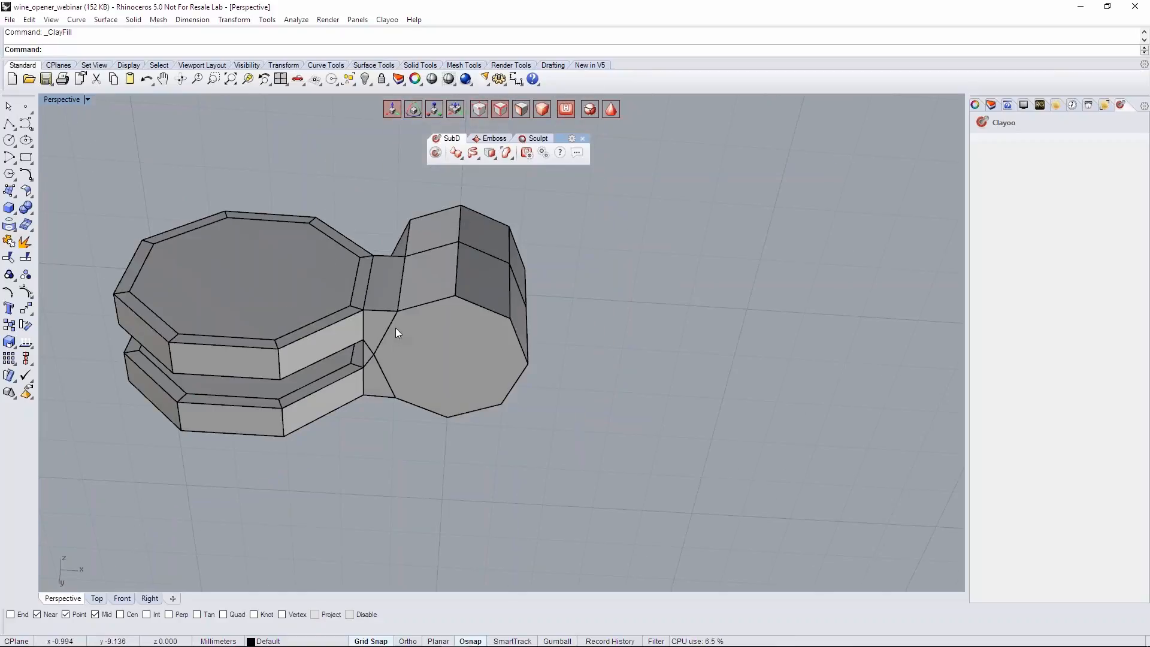
{"action": "scroll", "coordinate": [417, 327], "scroll_direction": "down", "scroll_amount": 2}
{"action": "right_click_drag", "start_coordinate": [416, 331], "coordinate": [475, 399]}
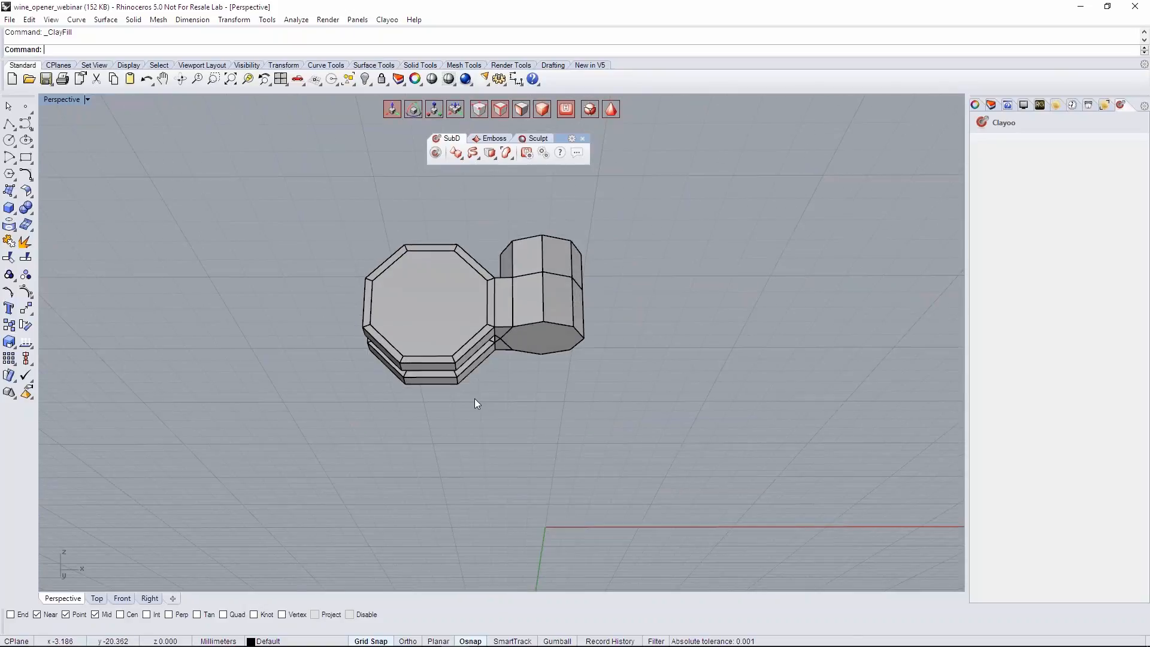
{"action": "scroll", "coordinate": [476, 400], "scroll_direction": "up", "scroll_amount": 2}
{"action": "left_click", "coordinate": [517, 109]}
{"action": "mouse_move", "coordinate": [562, 329]}
{"action": "right_mouse_down"}
{"action": "mouse_move", "coordinate": [604, 404]}
{"action": "mouse_move", "coordinate": [636, 418]}
{"action": "mouse_move", "coordinate": [567, 336]}
{"action": "mouse_move", "coordinate": [582, 339]}
{"action": "right_mouse_up"}
{"action": "right_click_drag", "start_coordinate": [408, 362], "coordinate": [371, 359]}
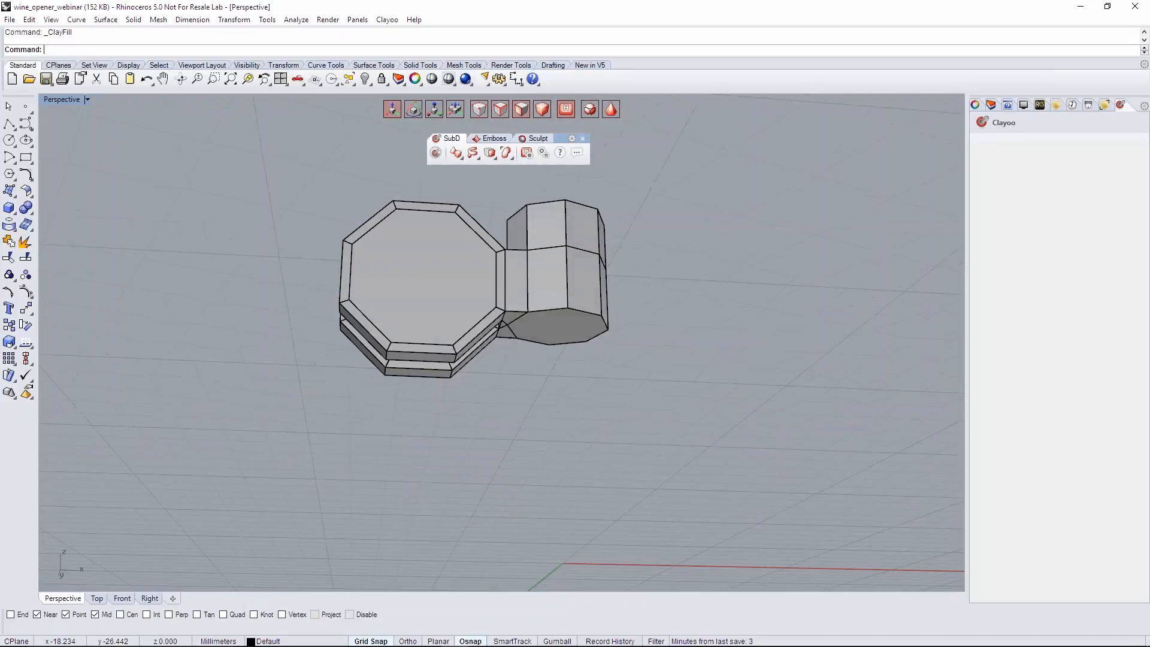
{"action": "right_click_drag", "start_coordinate": [500, 371], "coordinate": [483, 457]}
{"action": "scroll", "coordinate": [482, 459], "scroll_direction": "down", "scroll_amount": 3}
{"action": "right_click_drag", "start_coordinate": [499, 505], "coordinate": [469, 388], "text": "shift"}
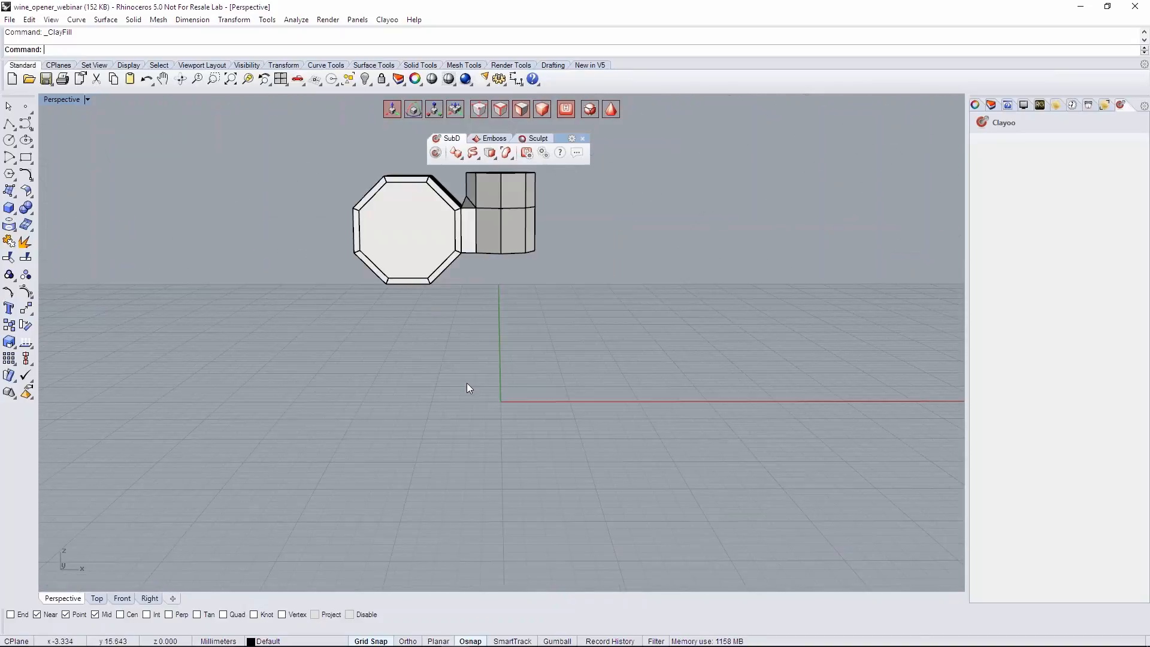
{"action": "right_click_drag", "start_coordinate": [400, 419], "coordinate": [387, 294]}
{"action": "left_click", "coordinate": [425, 259]}
{"action": "left_click", "coordinate": [441, 297], "text": "shift"}
{"action": "right_click_drag", "start_coordinate": [466, 328], "coordinate": [478, 427]}
{"action": "right_click_drag", "start_coordinate": [464, 311], "coordinate": [469, 444], "text": "shift"}
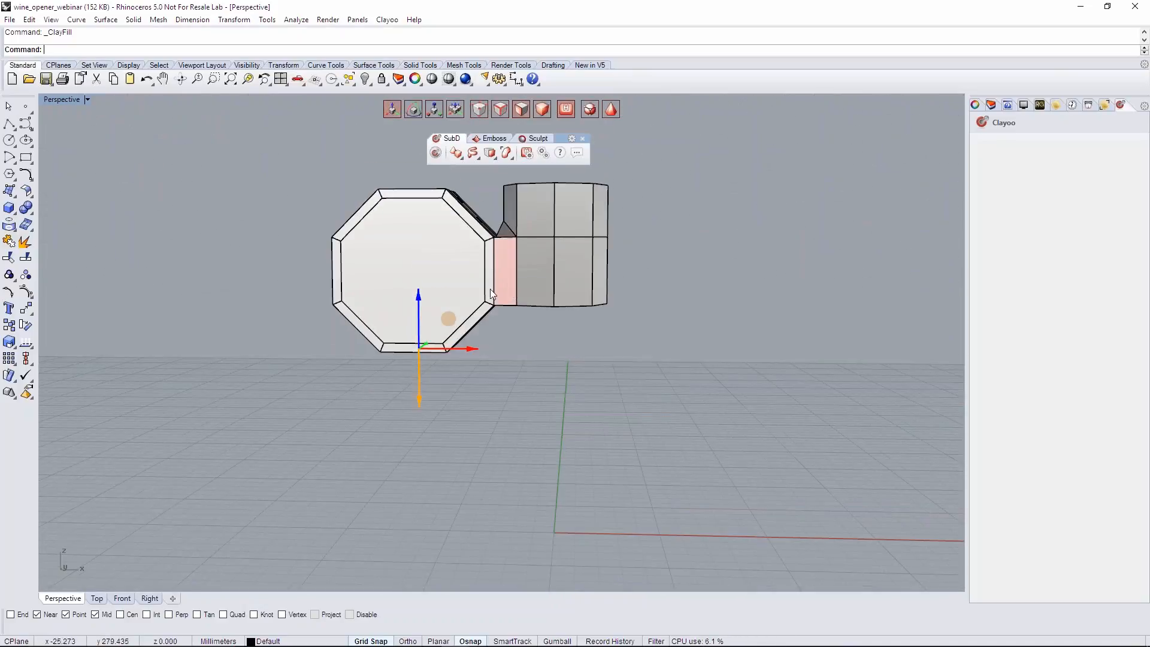
{"action": "scroll", "coordinate": [507, 304], "scroll_direction": "up", "scroll_amount": 3}
{"action": "right_click_drag", "start_coordinate": [509, 303], "coordinate": [546, 374]}
{"action": "right_click_drag", "start_coordinate": [483, 428], "coordinate": [481, 313]}
{"action": "scroll", "coordinate": [371, 370], "scroll_direction": "up", "scroll_amount": 4}
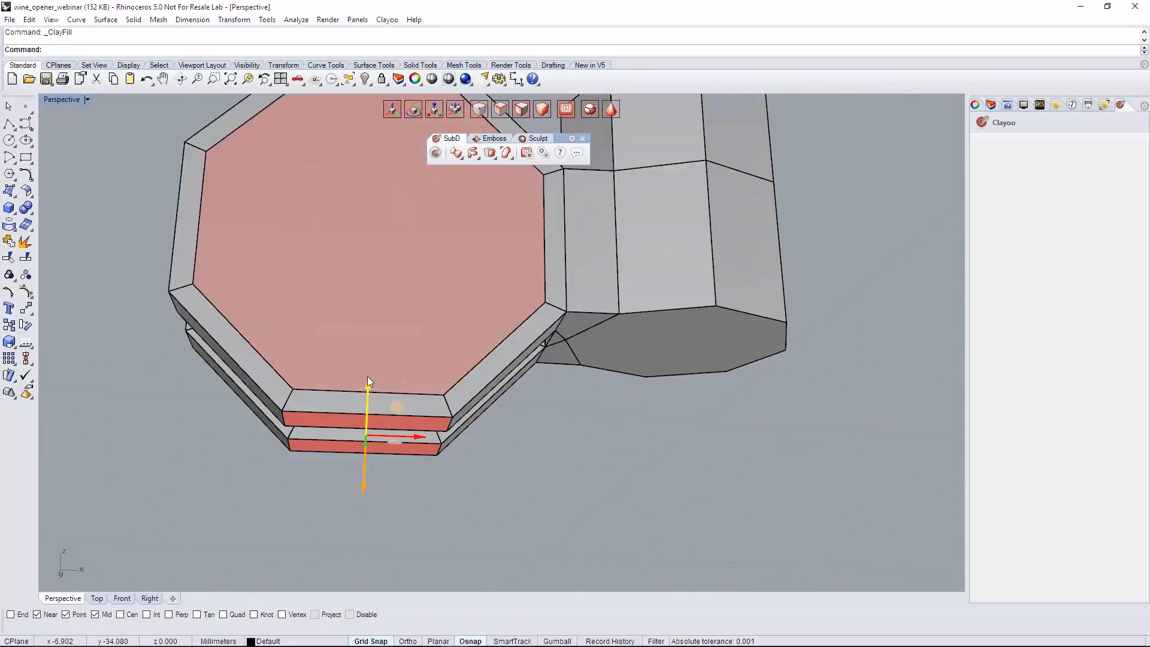
{"action": "mouse_move", "coordinate": [369, 388]}
{"action": "left_mouse_down"}
{"action": "mouse_move", "coordinate": [369, 421]}
{"action": "mouse_move", "coordinate": [369, 408]}
{"action": "left_mouse_up"}
- Bridge the two facing inner faces of the extrusions beneath the discs with Linear mode and 1 segment
{"action": "right_click_drag", "start_coordinate": [400, 408], "coordinate": [221, 440]}
{"action": "left_click", "coordinate": [336, 383]}
{"action": "left_click", "coordinate": [341, 362]}
{"action": "right_click_drag", "start_coordinate": [347, 384], "coordinate": [392, 407]}
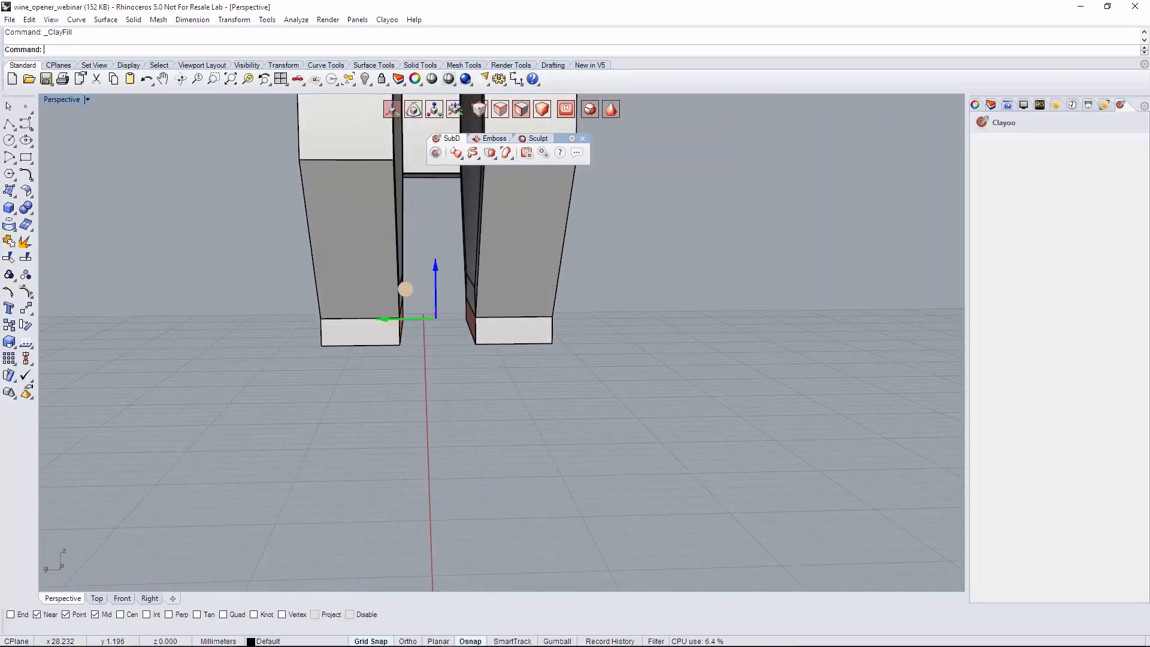
{"action": "left_click", "coordinate": [580, 153]}
{"action": "left_click", "coordinate": [642, 179]}
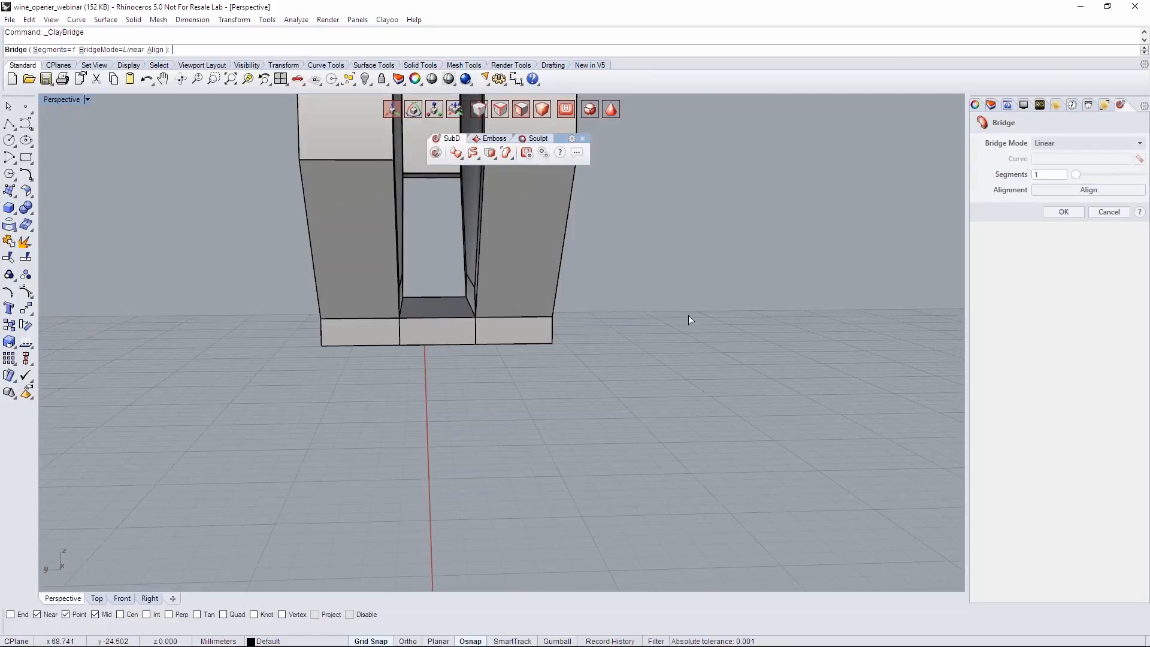
{"action": "right_click_drag", "start_coordinate": [688, 315], "coordinate": [659, 304]}
{"action": "right_click", "coordinate": [657, 304]}
- Match the two parallel edges across the underside of the new bridge into one aligned centre edge with Weld=Yes and Average=Yes
{"action": "right_click_drag", "start_coordinate": [558, 483], "coordinate": [570, 431]}
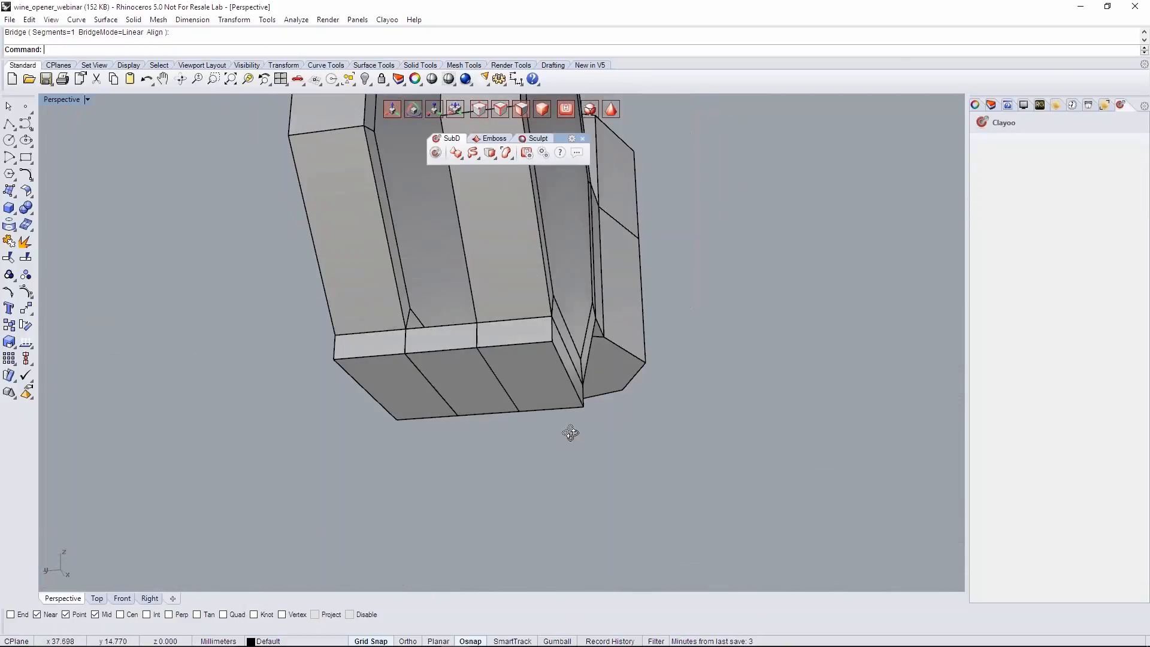
{"action": "right_click_drag", "start_coordinate": [465, 418], "coordinate": [432, 380]}
{"action": "left_click", "coordinate": [432, 380]}
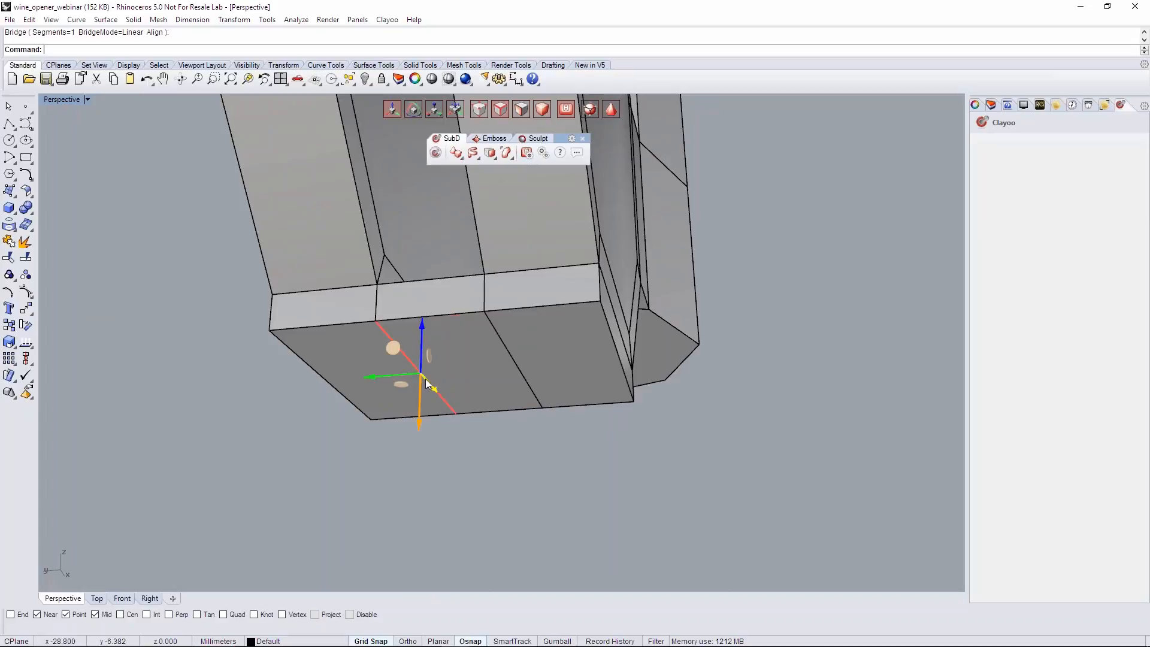
{"action": "left_click", "coordinate": [505, 351], "text": "shift"}
{"action": "right_click_drag", "start_coordinate": [503, 351], "coordinate": [511, 397]}
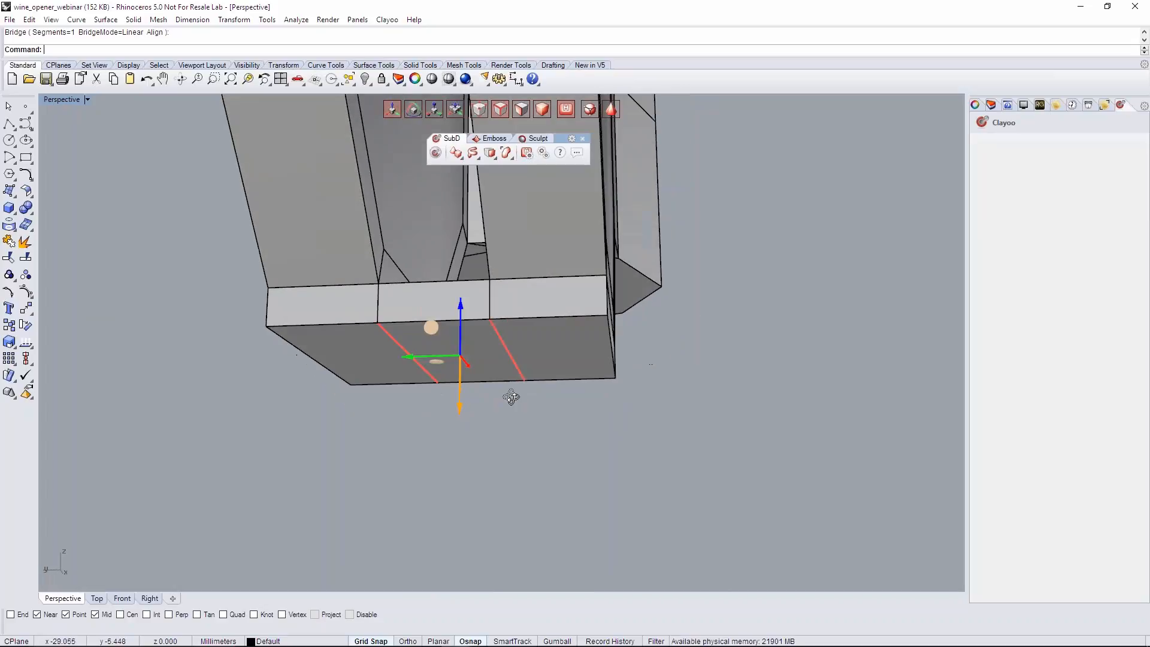
{"action": "left_click", "coordinate": [493, 155]}
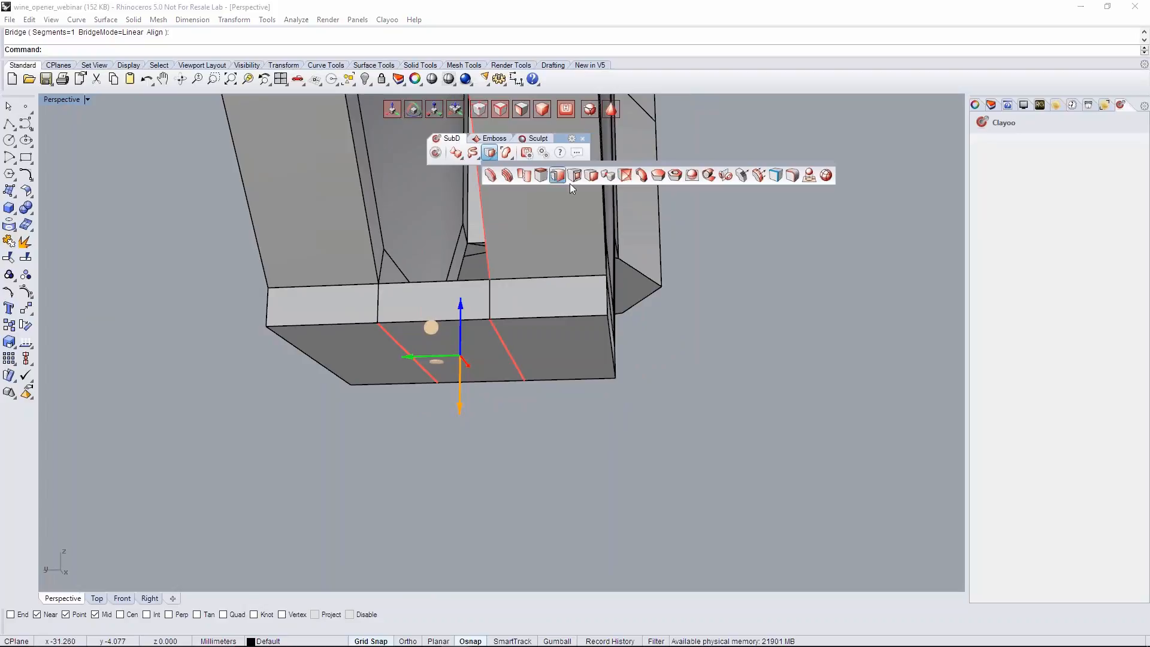
{"action": "left_click", "coordinate": [526, 181]}
{"action": "right_click_drag", "start_coordinate": [446, 474], "coordinate": [368, 437]}
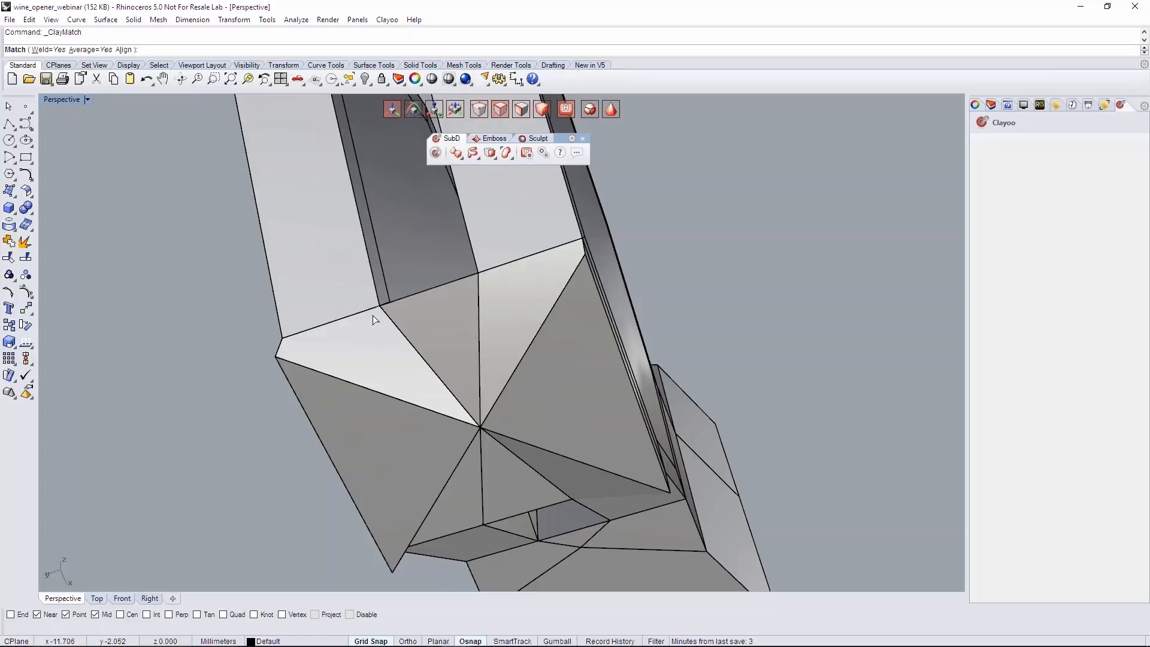
{"action": "left_click", "coordinate": [124, 50]}
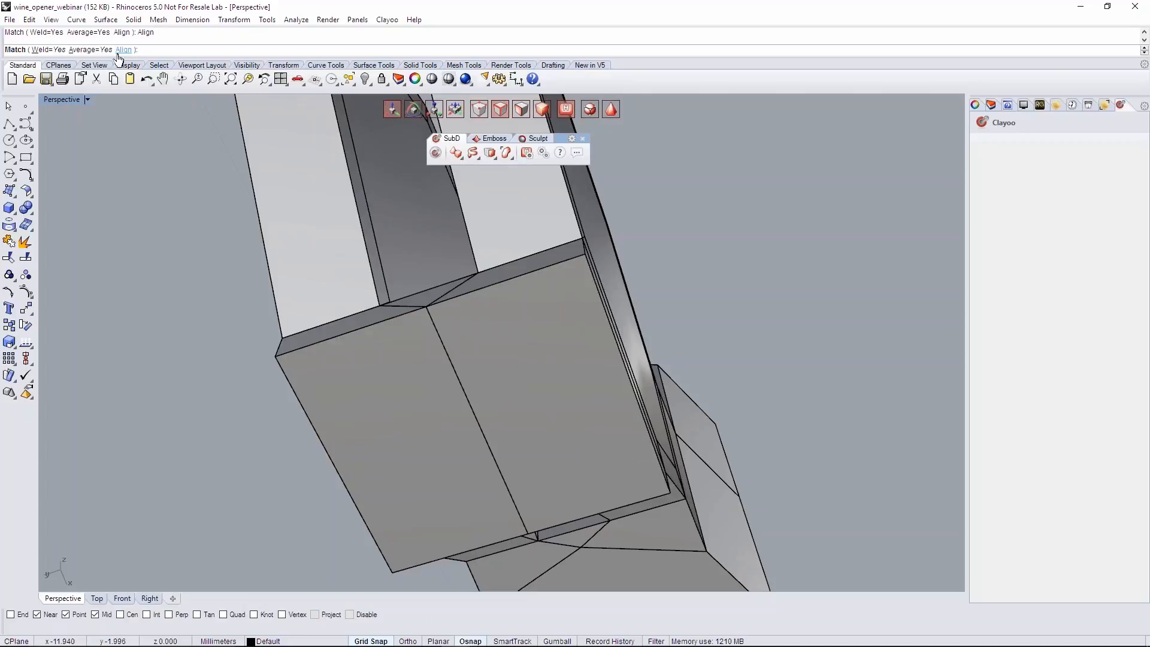
{"action": "right_click_drag", "start_coordinate": [377, 413], "coordinate": [509, 434]}
{"action": "right_click", "coordinate": [479, 433]}
{"action": "scroll", "coordinate": [486, 430], "scroll_direction": "down", "scroll_amount": 5}
{"action": "right_click_drag", "start_coordinate": [590, 509], "coordinate": [577, 534]}
{"action": "right_click_drag", "start_coordinate": [414, 378], "coordinate": [437, 359]}
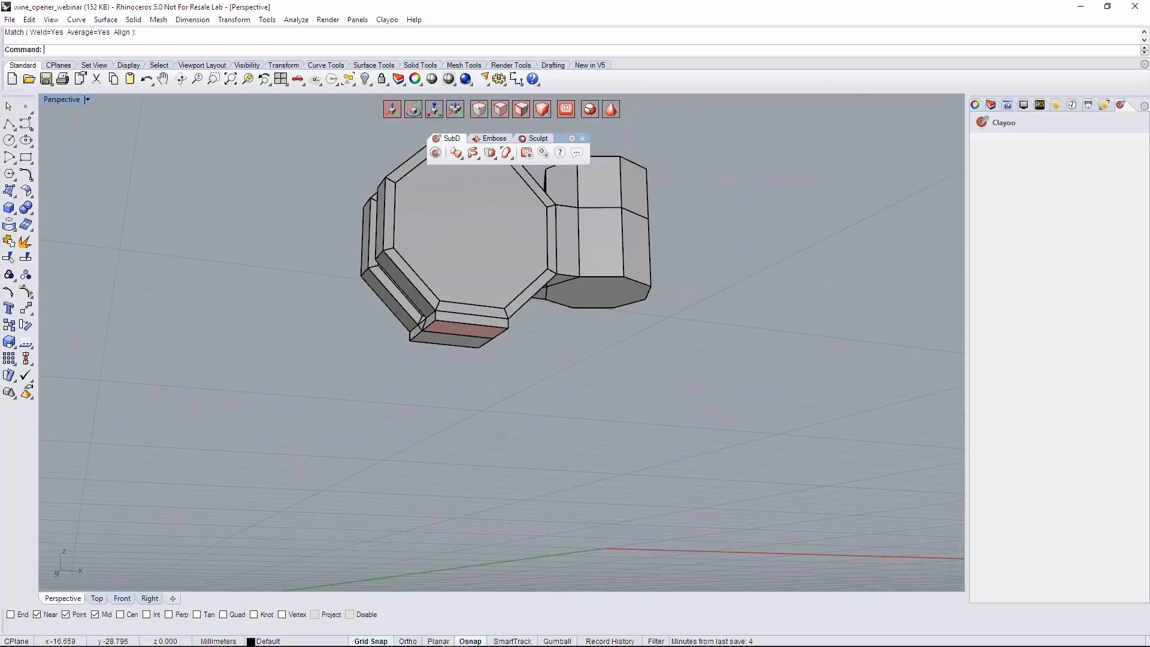
- Move the underside of the bridged block beneath the discs farther down and rotate it to a slight tilt
{"action": "left_click", "coordinate": [463, 327]}
{"action": "scroll", "coordinate": [472, 343], "scroll_direction": "up", "scroll_amount": 3}
{"action": "right_click_drag", "start_coordinate": [473, 344], "coordinate": [473, 382]}
{"action": "left_click_drag", "start_coordinate": [461, 309], "coordinate": [509, 344]}
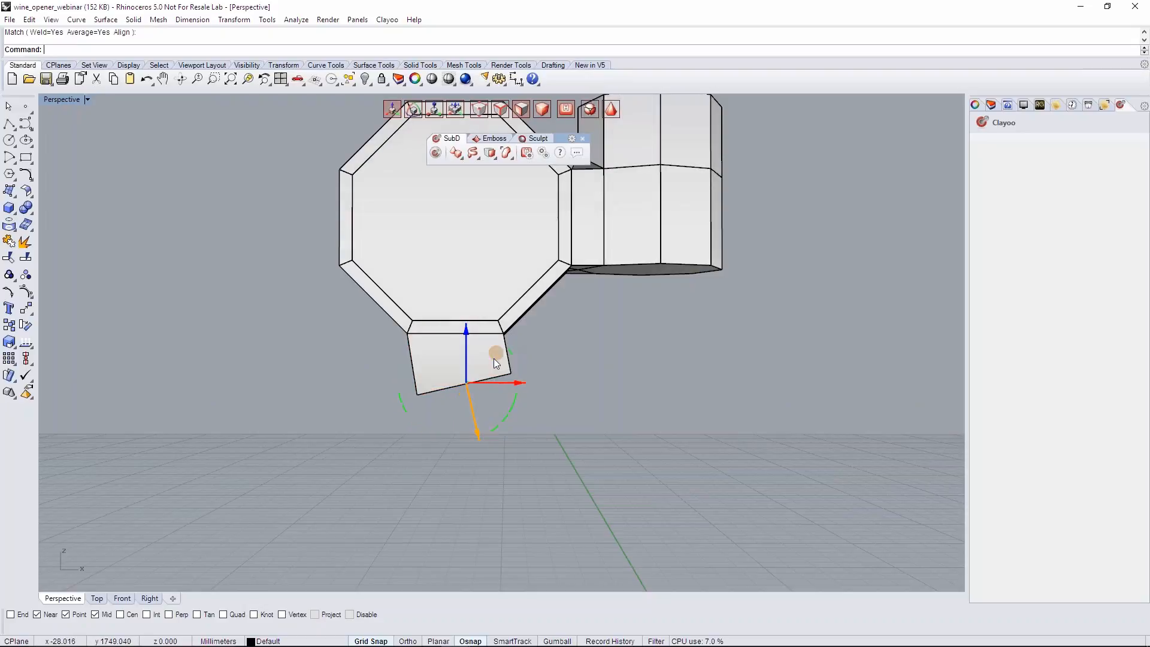
{"action": "scroll", "coordinate": [575, 371], "scroll_direction": "down", "scroll_amount": 3}
{"action": "key", "text": "Tab"}
{"action": "left_click", "coordinate": [604, 494]}
{"action": "right_click_drag", "start_coordinate": [604, 494], "coordinate": [593, 431]}
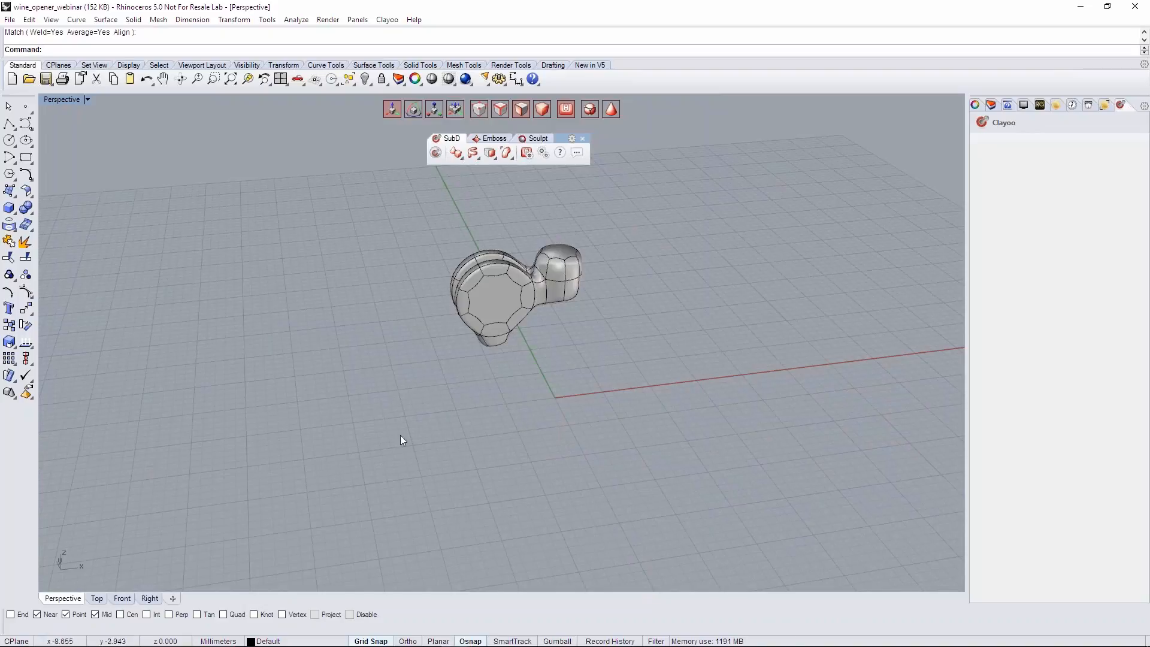
- Set the Top viewport's display mode to Shaded
{"action": "right_click_drag", "start_coordinate": [413, 422], "coordinate": [517, 356]}
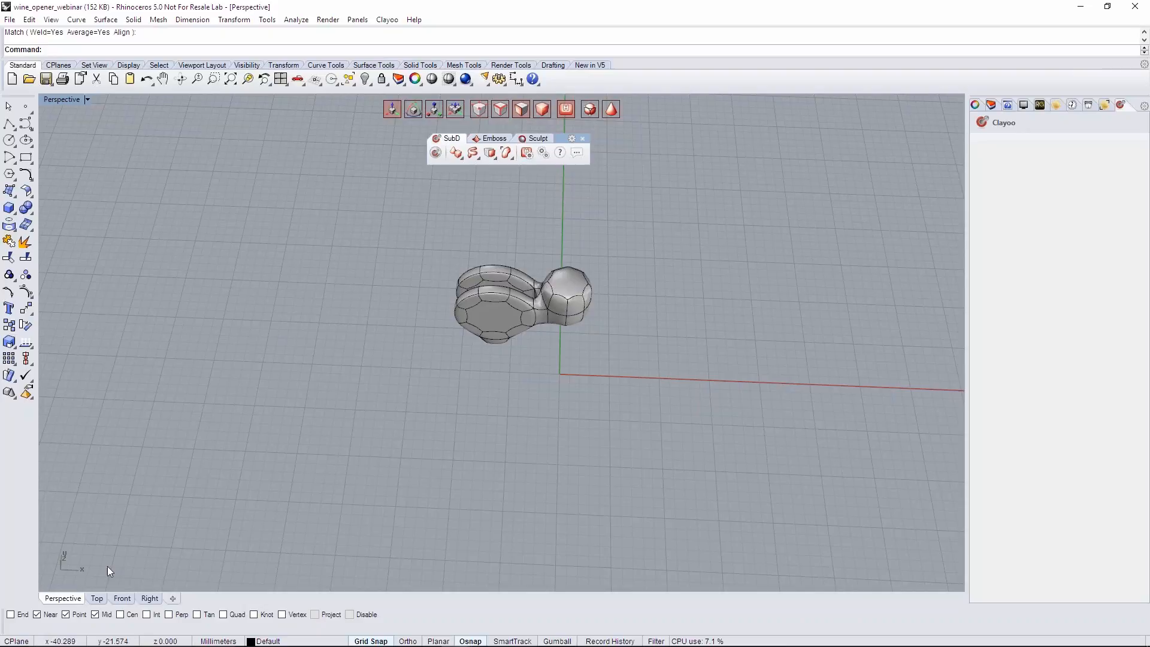
{"action": "left_click", "coordinate": [97, 598]}
{"action": "scroll", "coordinate": [289, 435], "scroll_direction": "up", "scroll_amount": 2}
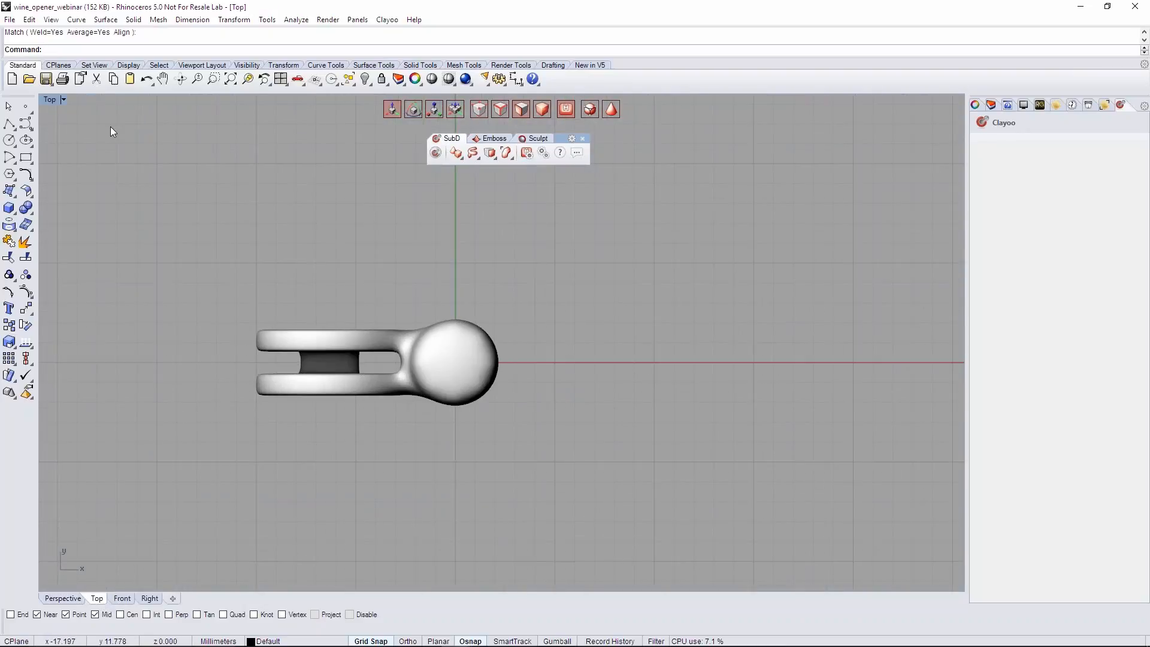
{"action": "left_click", "coordinate": [51, 101]}
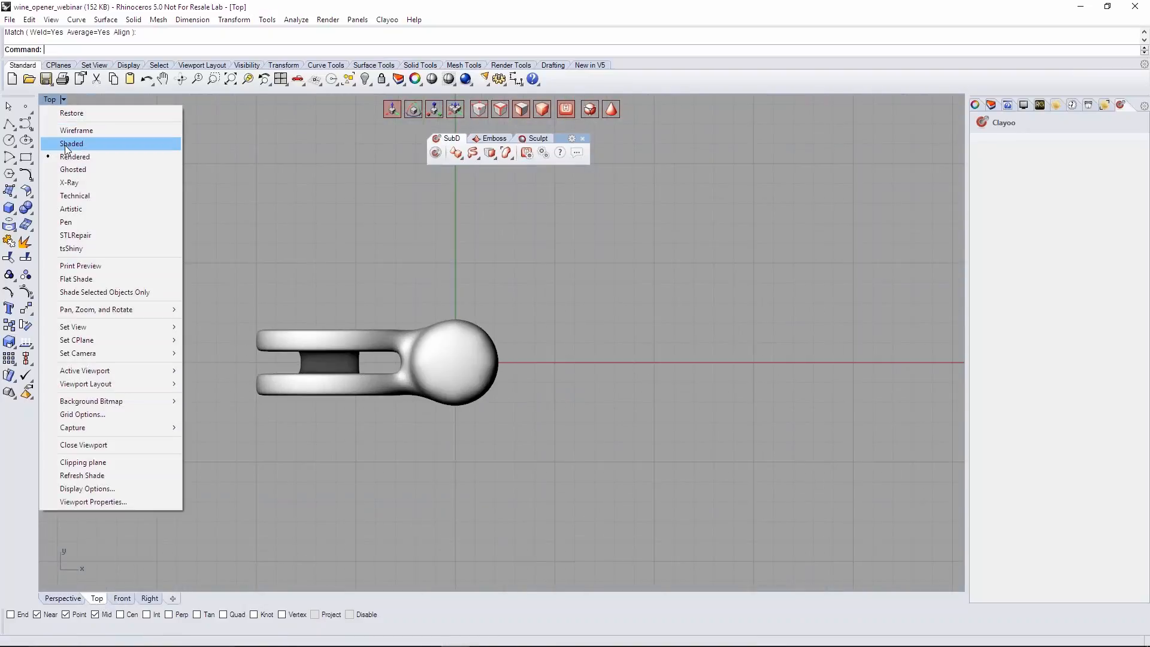
{"action": "left_click", "coordinate": [66, 138]}
{"action": "right_click_drag", "start_coordinate": [558, 340], "coordinate": [573, 349]}
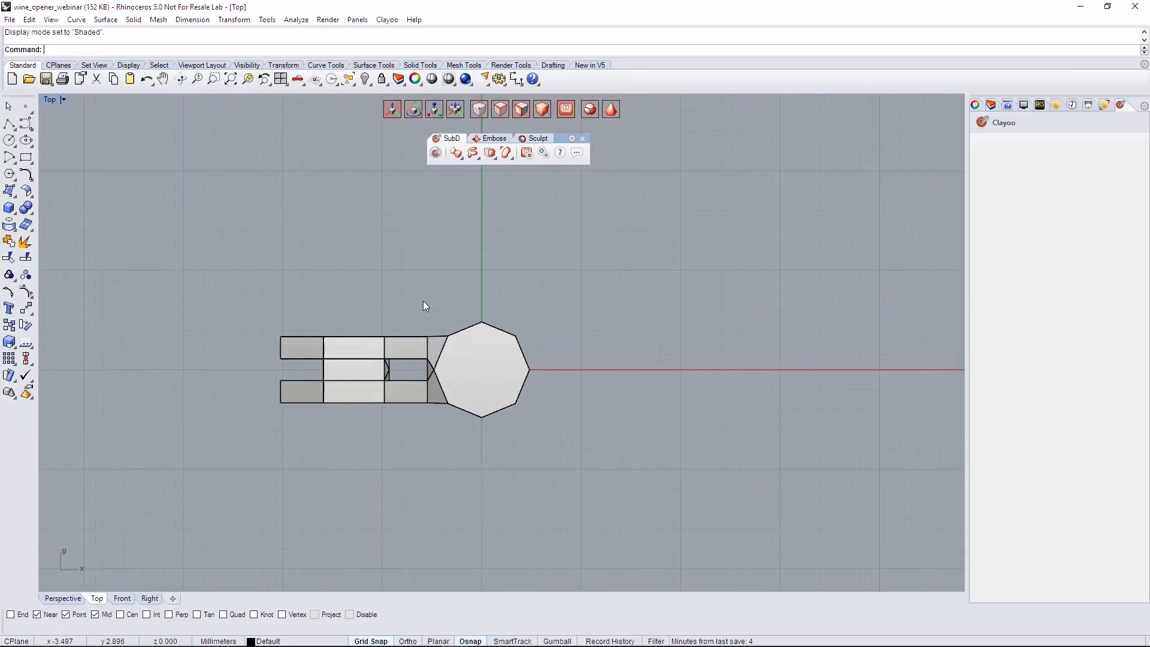
- Start an eight-segment Clayoo cylinder centred on the origin with Cap Top and Cap Bottom set to None
{"action": "left_click", "coordinate": [457, 155]}
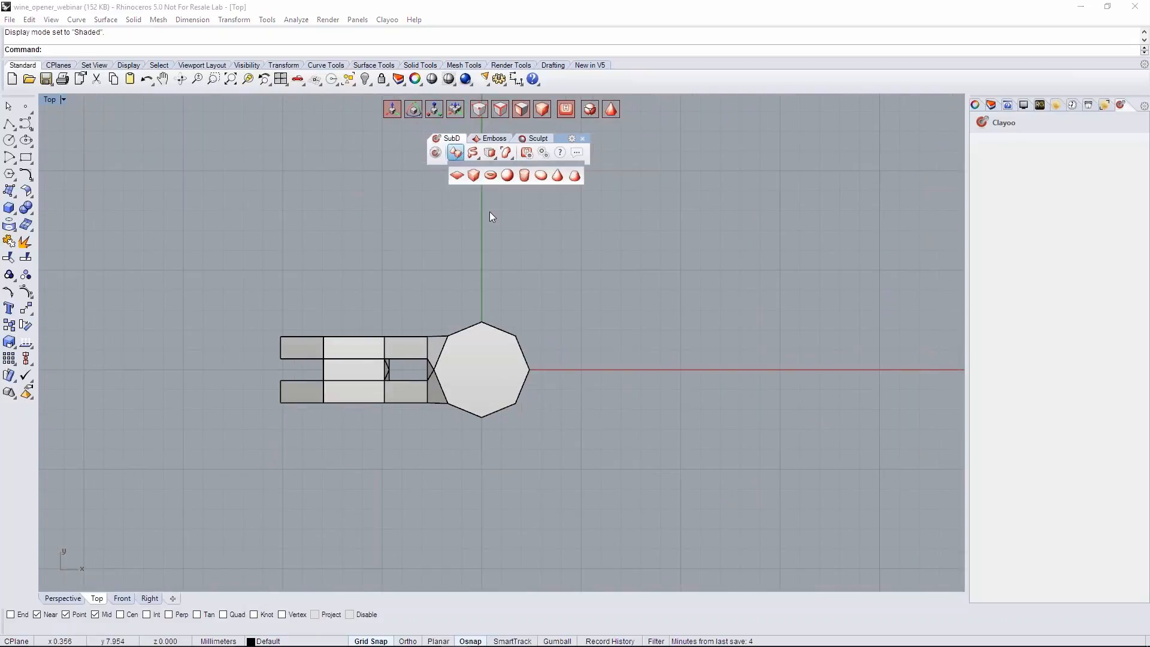
{"action": "left_click", "coordinate": [525, 175]}
{"action": "left_click_drag", "start_coordinate": [559, 373], "coordinate": [618, 370]}
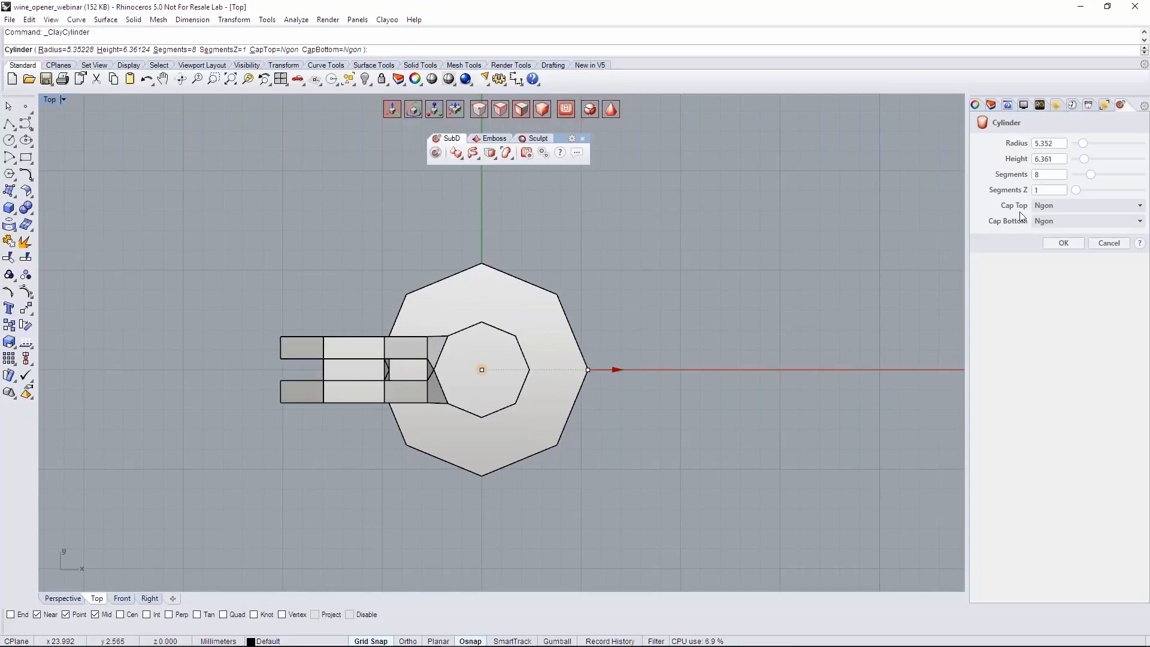
{"action": "left_click", "coordinate": [1055, 208]}
{"action": "left_click", "coordinate": [1045, 217]}
{"action": "left_click", "coordinate": [1047, 221]}
{"action": "left_click", "coordinate": [1045, 231]}
- Reduce the open cylinder's radius and height with its handles and create it
{"action": "left_click", "coordinate": [60, 597]}
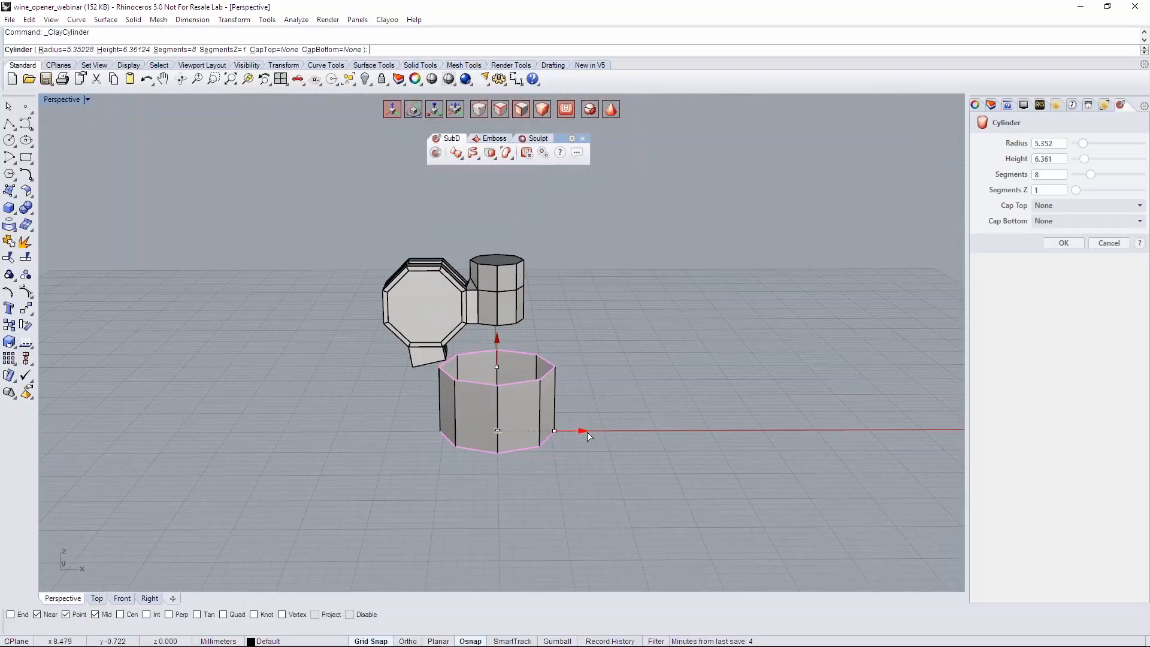
{"action": "left_click_drag", "start_coordinate": [577, 430], "coordinate": [563, 432]}
{"action": "left_click_drag", "start_coordinate": [502, 346], "coordinate": [499, 366]}
{"action": "right_click_drag", "start_coordinate": [690, 441], "coordinate": [723, 459]}
{"action": "left_click", "coordinate": [1063, 242]}
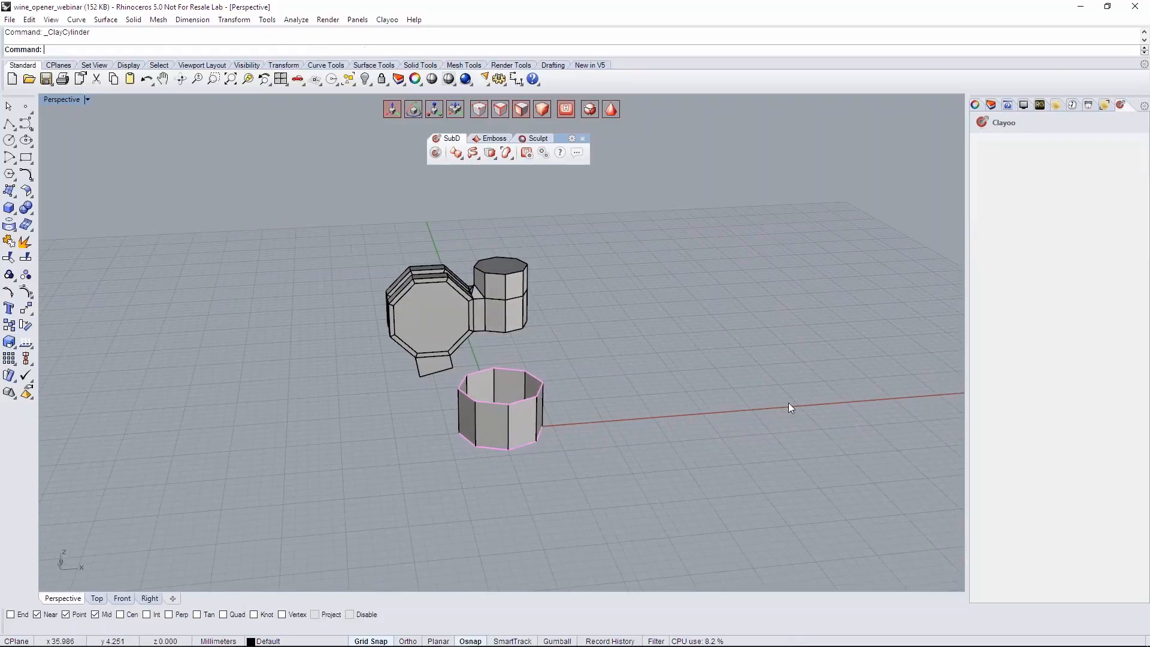
- Select the whole open cylinder and lower it straight down, farther below the opener's head
{"action": "right_click_drag", "start_coordinate": [791, 404], "coordinate": [797, 384]}
{"action": "double_click", "coordinate": [482, 431]}
{"action": "right_click_drag", "start_coordinate": [516, 430], "coordinate": [549, 366], "text": "shift"}
{"action": "left_click_drag", "start_coordinate": [529, 298], "coordinate": [528, 361]}
{"action": "right_click_drag", "start_coordinate": [589, 390], "coordinate": [549, 366]}
{"action": "left_click_drag", "start_coordinate": [529, 358], "coordinate": [529, 343]}
- Extrude the cylinder's bottom border loop slightly downward and scale it outward into a flare
{"action": "left_click", "coordinate": [527, 425]}
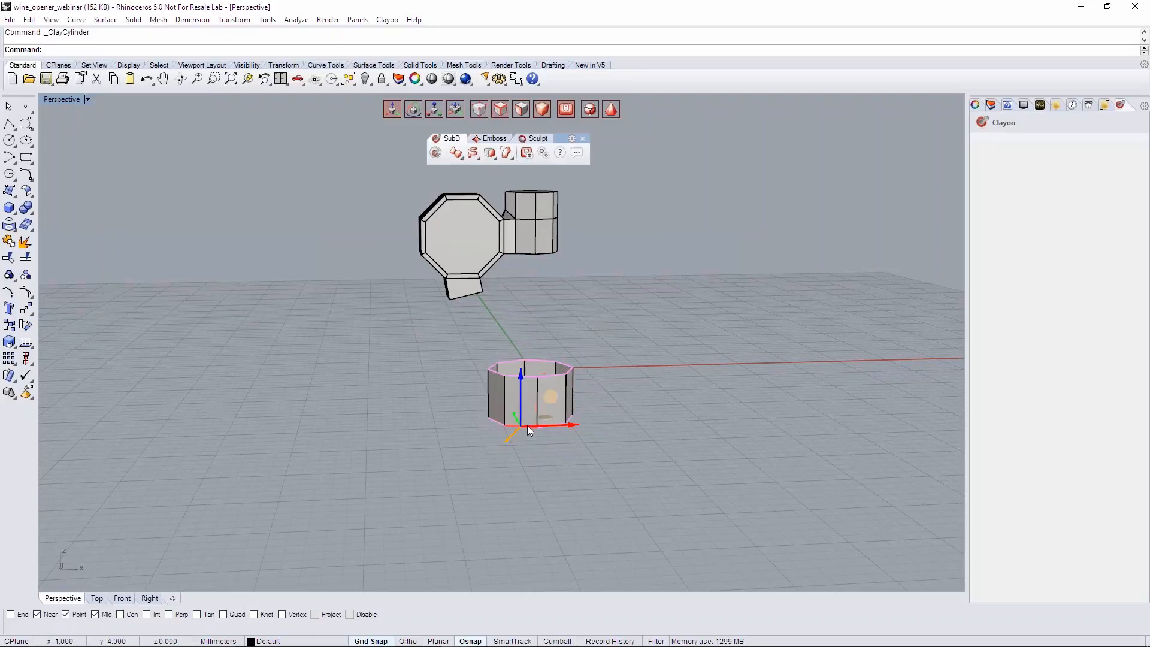
{"action": "scroll", "coordinate": [533, 430], "scroll_direction": "up", "scroll_amount": 3}
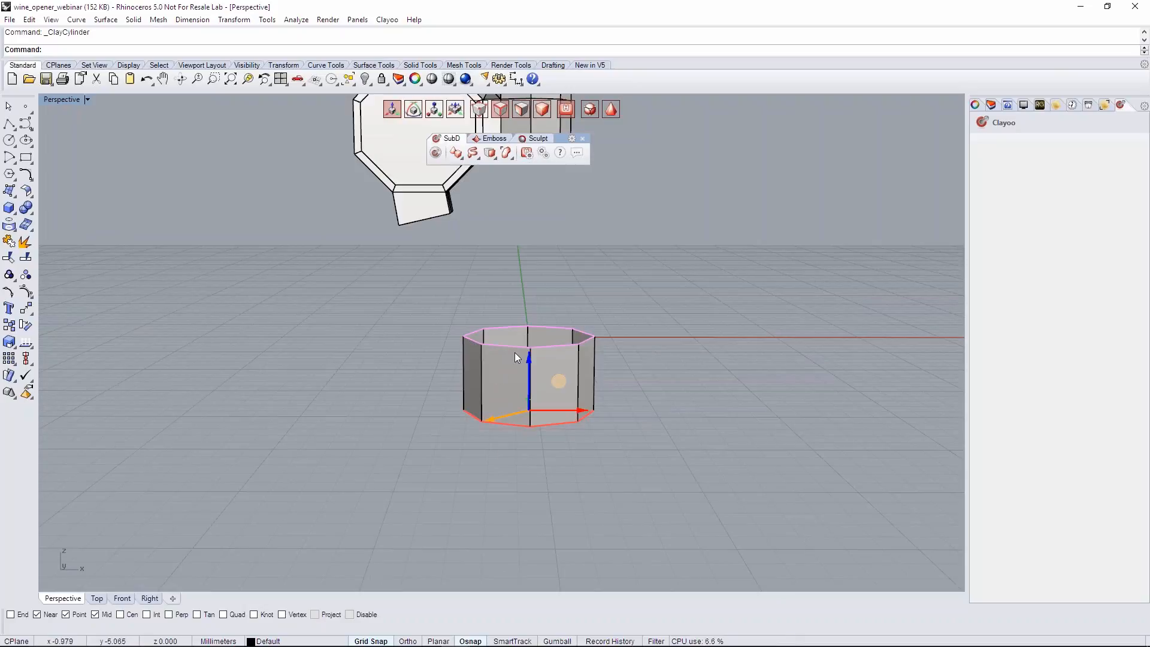
{"action": "left_click_drag", "start_coordinate": [529, 361], "coordinate": [529, 373]}
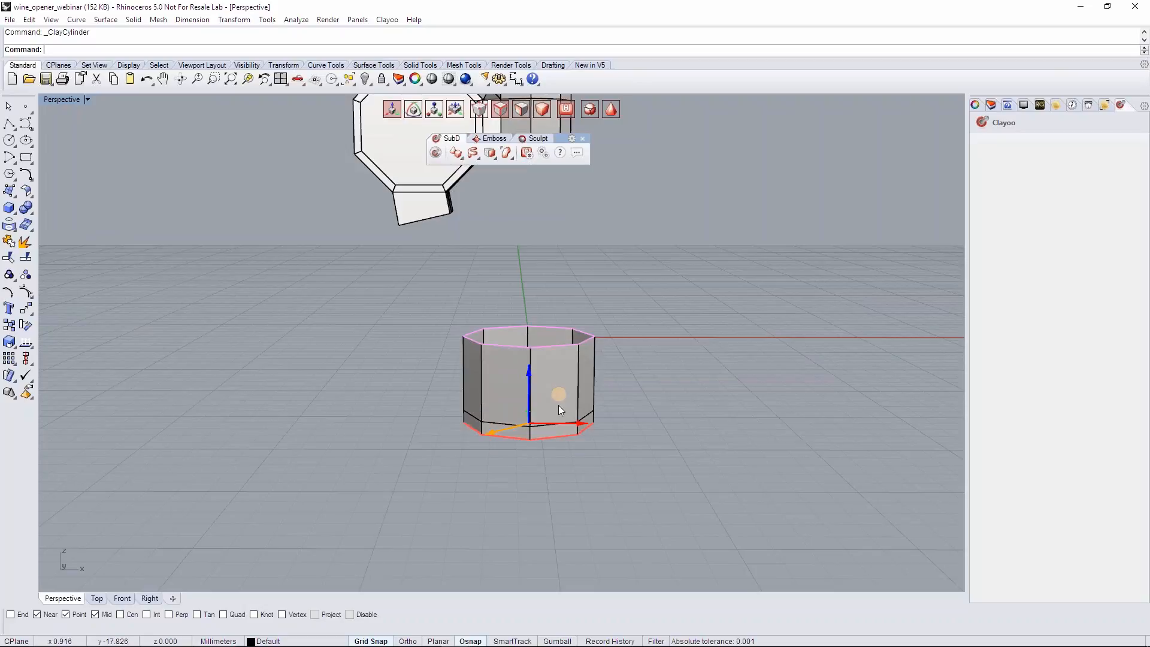
{"action": "key", "text": "r"}
{"action": "mouse_move", "coordinate": [549, 368]}
{"action": "right_mouse_down"}
{"action": "mouse_move", "coordinate": [535, 414]}
{"action": "mouse_move", "coordinate": [562, 380]}
{"action": "right_mouse_up"}
{"action": "left_click_drag", "start_coordinate": [561, 376], "coordinate": [567, 375]}
{"action": "right_click_drag", "start_coordinate": [576, 383], "coordinate": [544, 375]}
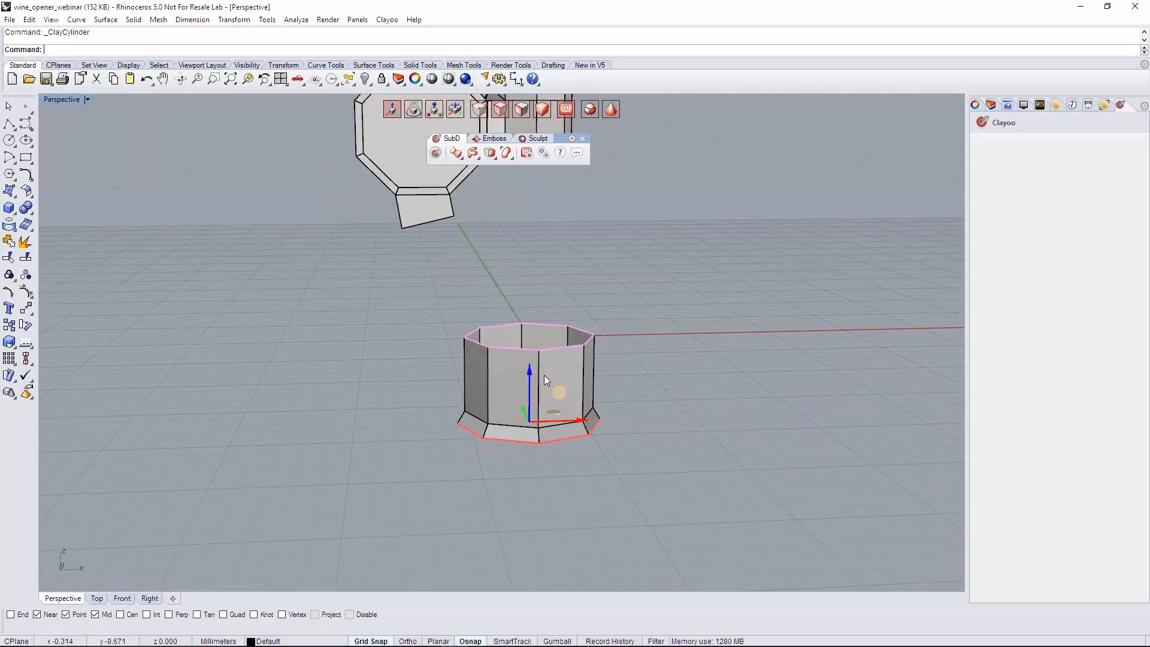
- Extrude the flared bottom border straight down a short distance and check the ring in smooth display
{"action": "left_click_drag", "start_coordinate": [529, 376], "coordinate": [526, 396]}
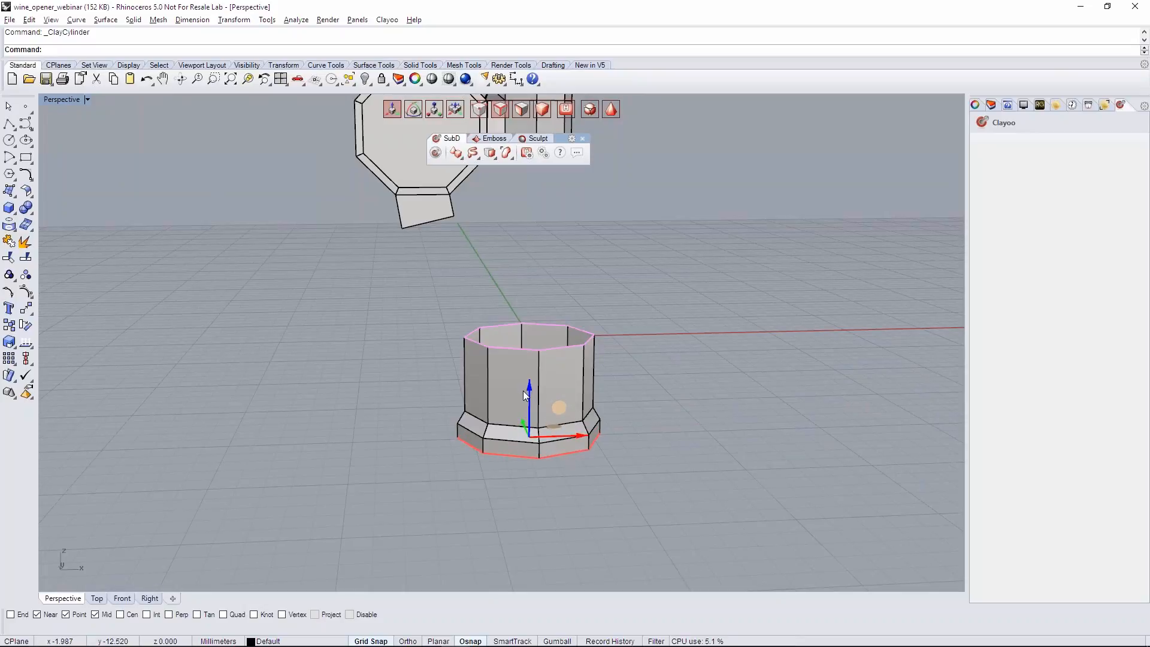
{"action": "left_click", "coordinate": [635, 391]}
{"action": "scroll", "coordinate": [633, 391], "scroll_direction": "down", "scroll_amount": 4}
{"action": "right_click_drag", "start_coordinate": [630, 391], "coordinate": [559, 363]}
{"action": "key", "text": "Tab"}
{"action": "double_click", "coordinate": [558, 363]}
{"action": "key", "text": "Escape"}
{"action": "right_click_drag", "start_coordinate": [610, 392], "coordinate": [593, 371]}
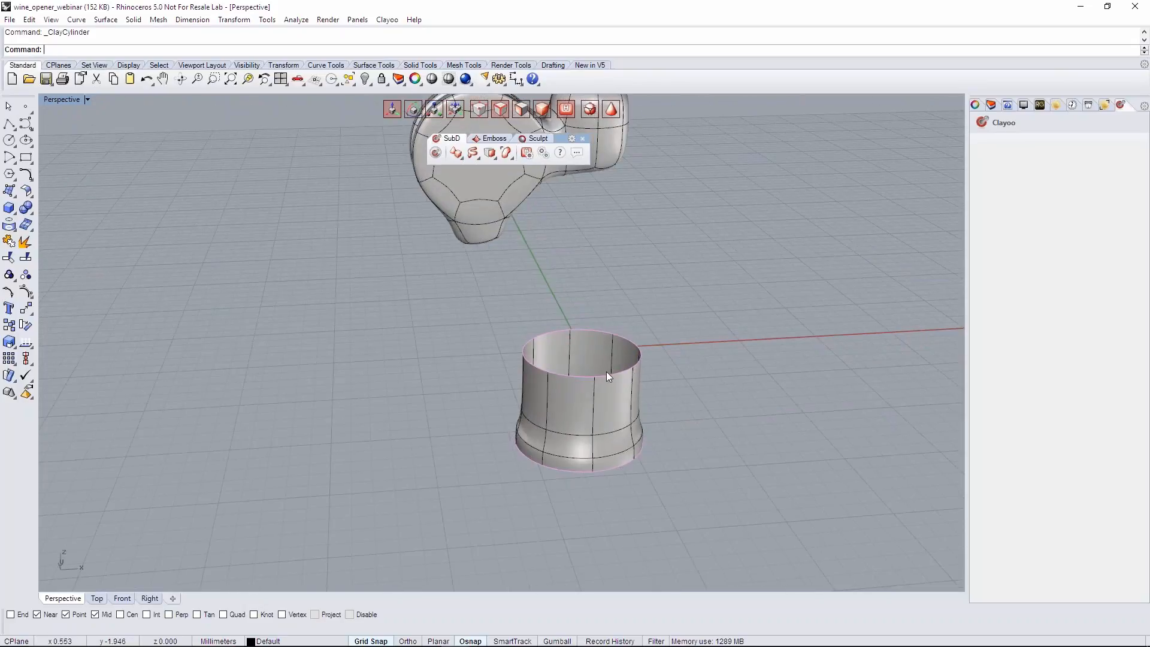
- Shell the flared ring in Regular mode with a distance of about 1.63
{"action": "left_click", "coordinate": [592, 429]}
{"action": "right_click_drag", "start_coordinate": [592, 429], "coordinate": [563, 321]}
{"action": "left_click", "coordinate": [470, 167], "text": "shift"}
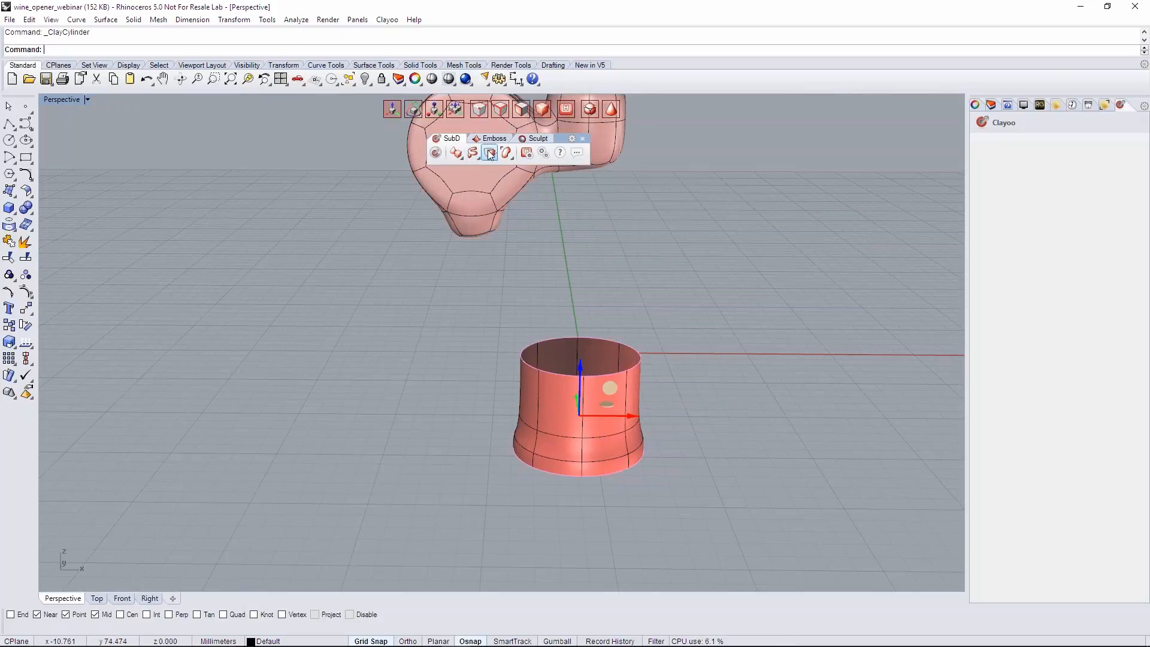
{"action": "left_click", "coordinate": [490, 154]}
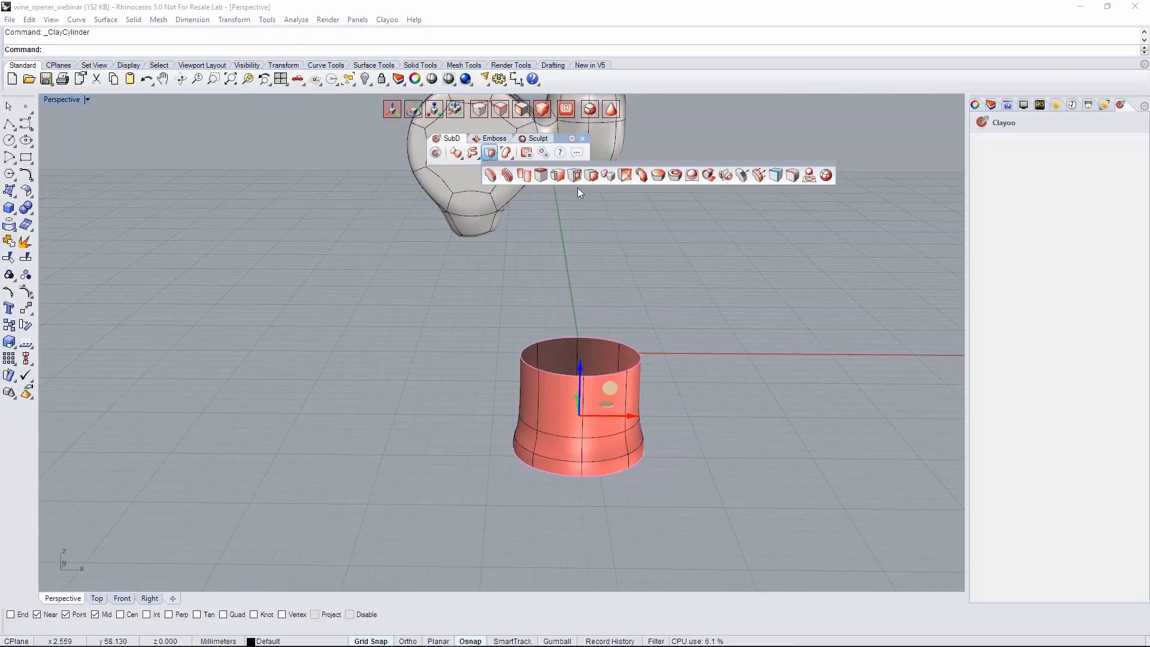
{"action": "left_click", "coordinate": [676, 176]}
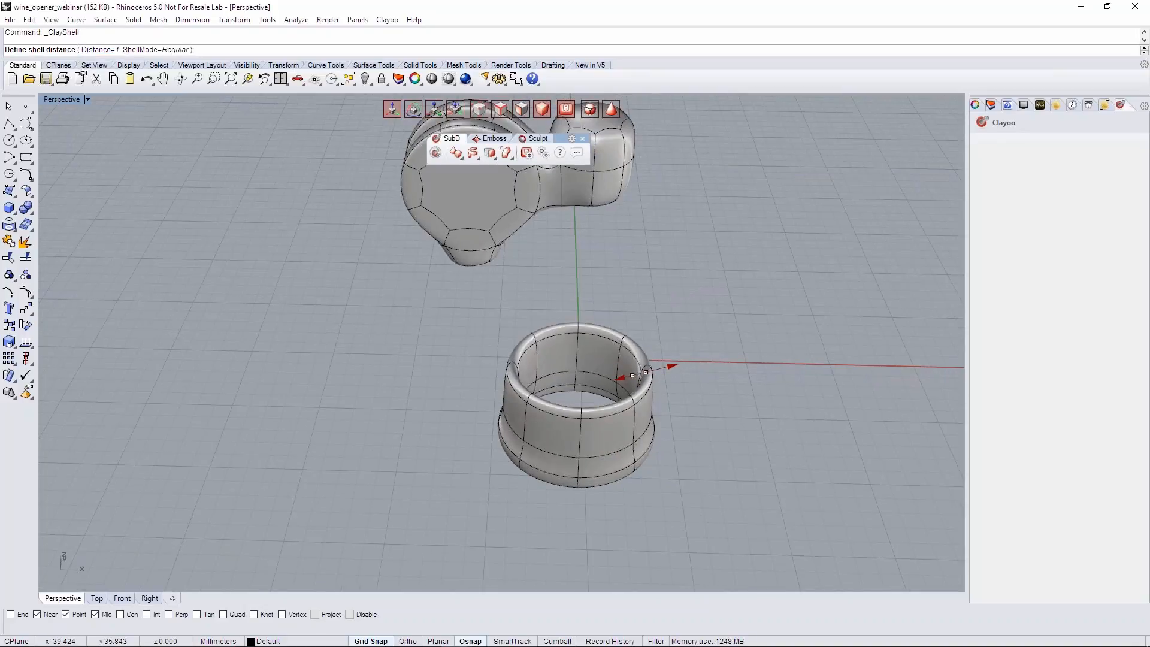
{"action": "right_click_drag", "start_coordinate": [686, 316], "coordinate": [658, 374]}
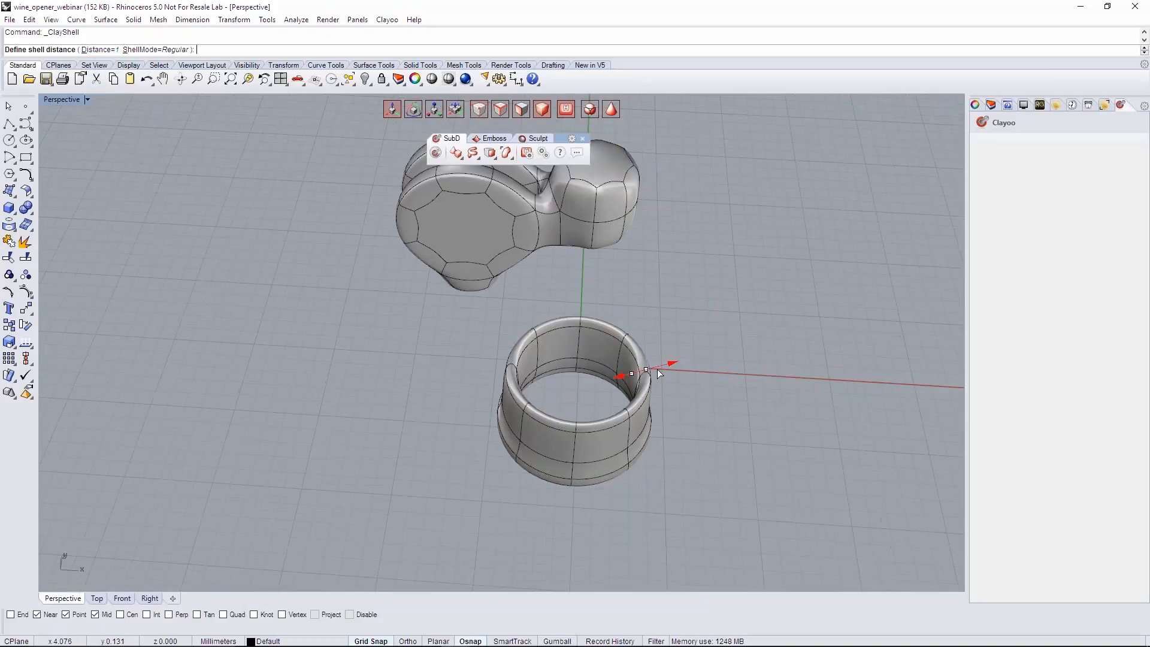
{"action": "left_click_drag", "start_coordinate": [678, 363], "coordinate": [682, 363]}
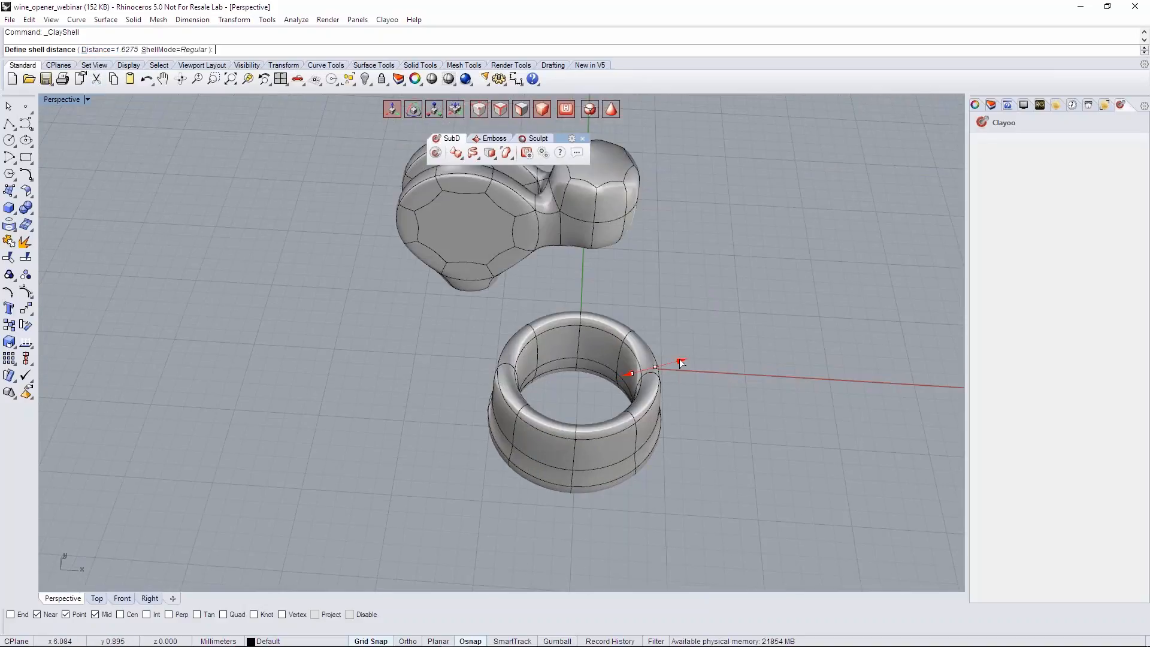
- Reduce the shell distance to about 1.22 while checking the box display, and apply the shell
{"action": "left_click", "coordinate": [610, 110]}
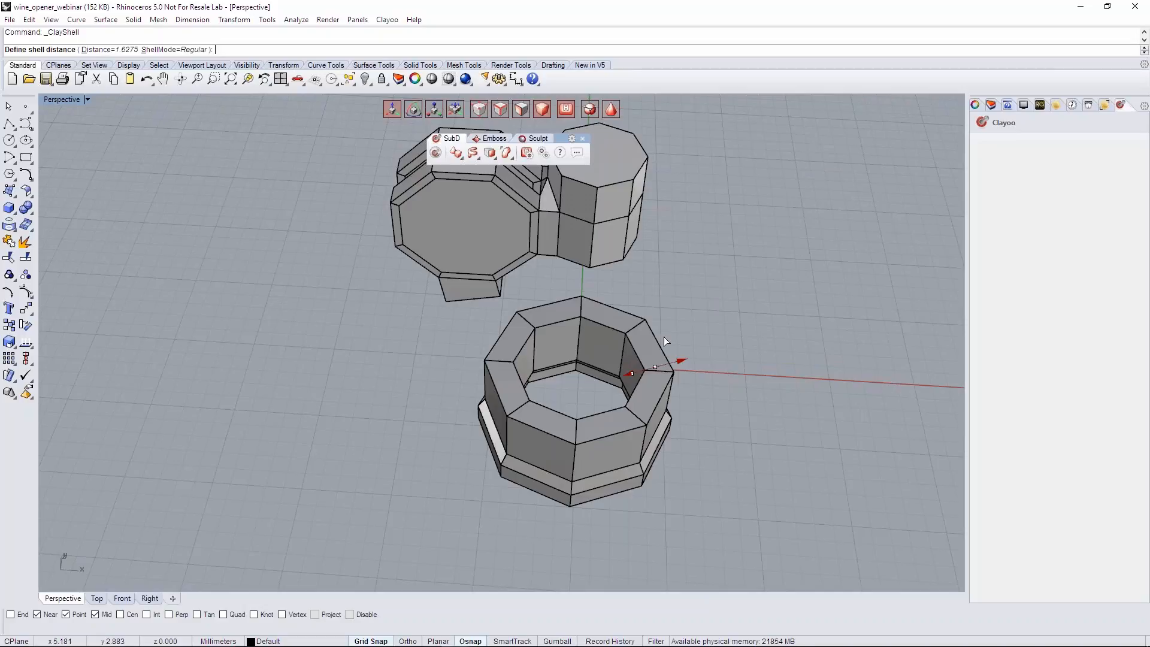
{"action": "right_click_drag", "start_coordinate": [666, 293], "coordinate": [683, 298]}
{"action": "right_click_drag", "start_coordinate": [731, 360], "coordinate": [733, 383]}
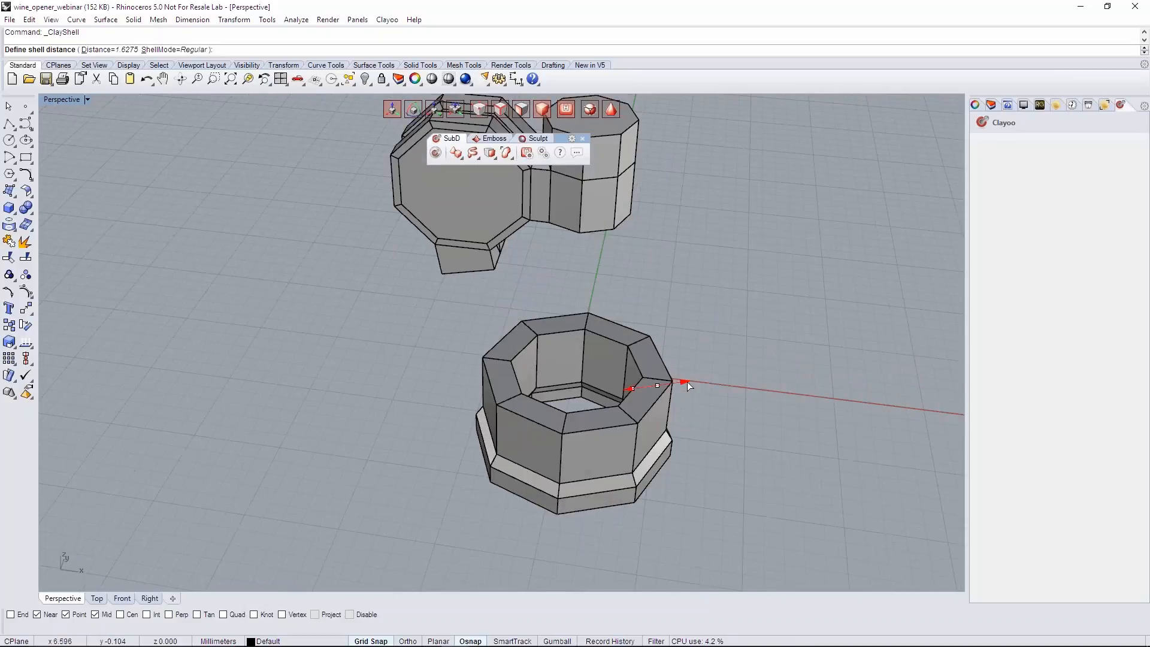
{"action": "left_click_drag", "start_coordinate": [681, 381], "coordinate": [677, 381]}
{"action": "right_click_drag", "start_coordinate": [670, 425], "coordinate": [719, 383]}
{"action": "key", "text": "Return"}
- Lower the shelled ring farther beneath the opener's head to widen the gap between them
{"action": "left_click", "coordinate": [563, 388]}
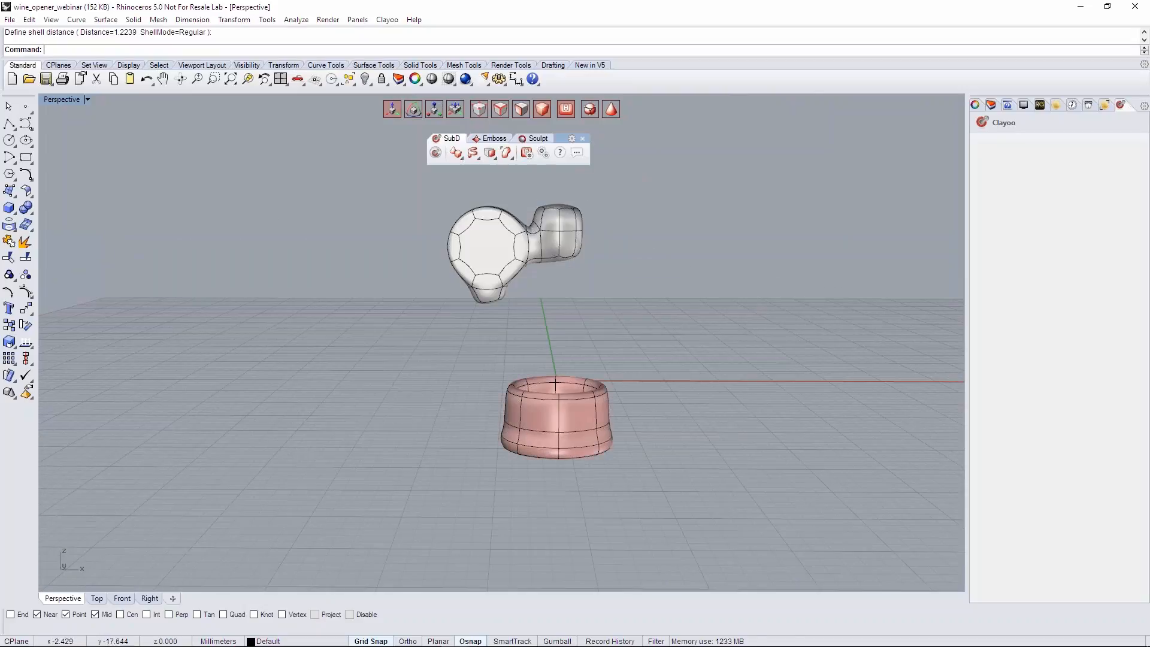
{"action": "left_click_drag", "start_coordinate": [563, 385], "coordinate": [568, 408]}
{"action": "left_click", "coordinate": [549, 381]}
{"action": "right_click_drag", "start_coordinate": [548, 381], "coordinate": [495, 383]}
{"action": "scroll", "coordinate": [494, 383], "scroll_direction": "up", "scroll_amount": 4}
{"action": "right_click_drag", "start_coordinate": [563, 427], "coordinate": [542, 434]}
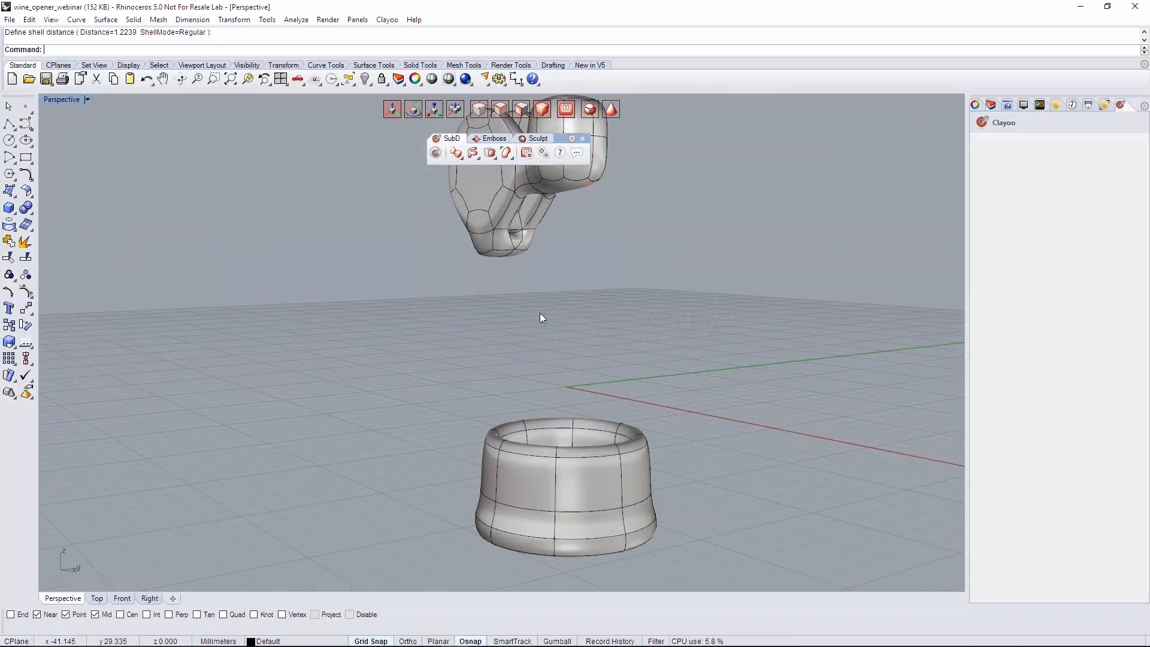
- Shift the bottom corner vertices of the block beneath the discs inward in the Front view to taper it
{"action": "key", "text": "Tab"}
{"action": "right_click_drag", "start_coordinate": [508, 262], "coordinate": [512, 376]}
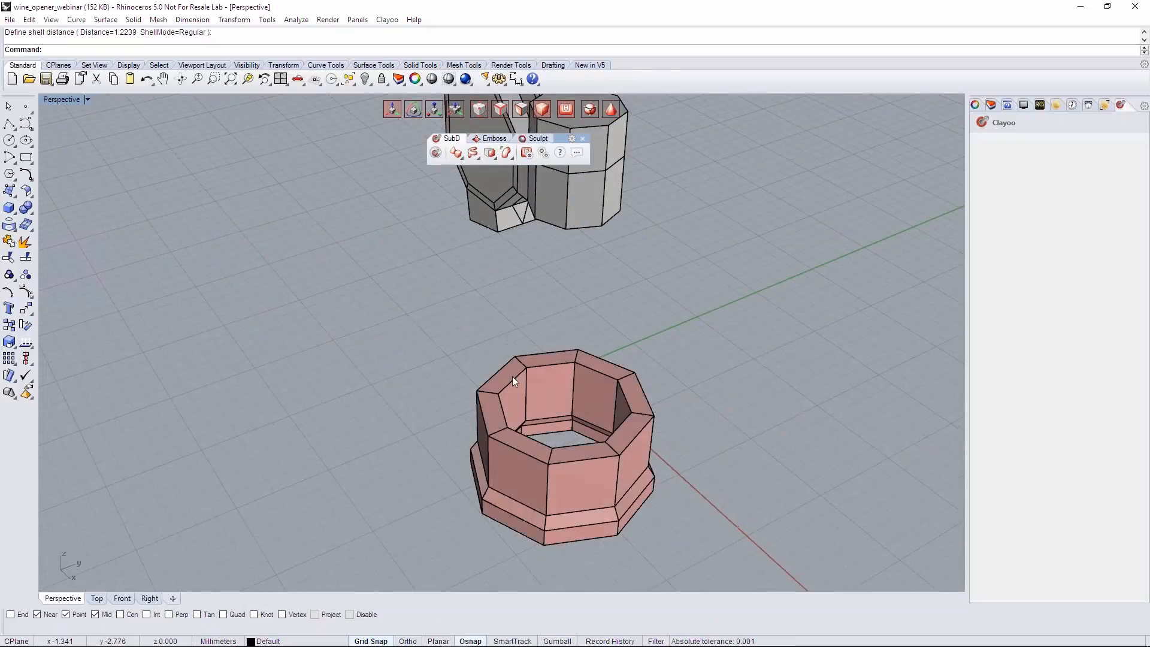
{"action": "right_click_drag", "start_coordinate": [527, 479], "coordinate": [548, 377]}
{"action": "scroll", "coordinate": [473, 239], "scroll_direction": "up", "scroll_amount": 4}
{"action": "right_click_drag", "start_coordinate": [473, 270], "coordinate": [441, 207]}
{"action": "left_click", "coordinate": [122, 598]}
{"action": "scroll", "coordinate": [211, 469], "scroll_direction": "down", "scroll_amount": 5}
{"action": "scroll", "coordinate": [383, 318], "scroll_direction": "up", "scroll_amount": 3}
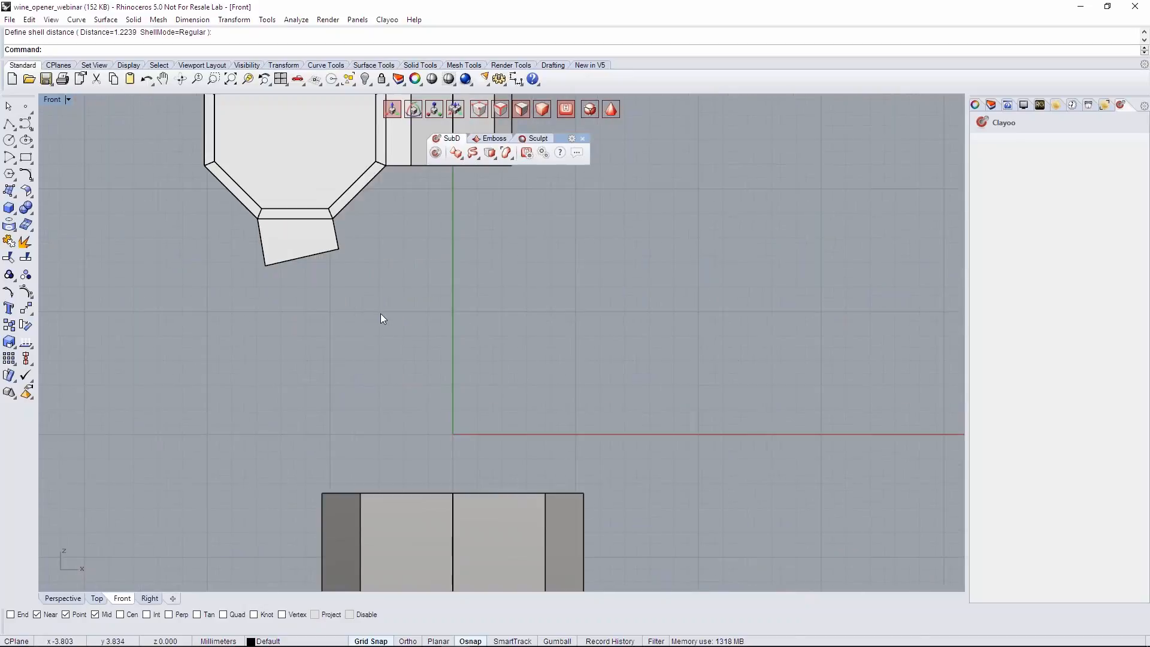
{"action": "left_click_drag", "start_coordinate": [350, 272], "coordinate": [303, 239]}
{"action": "left_click", "coordinate": [265, 266]}
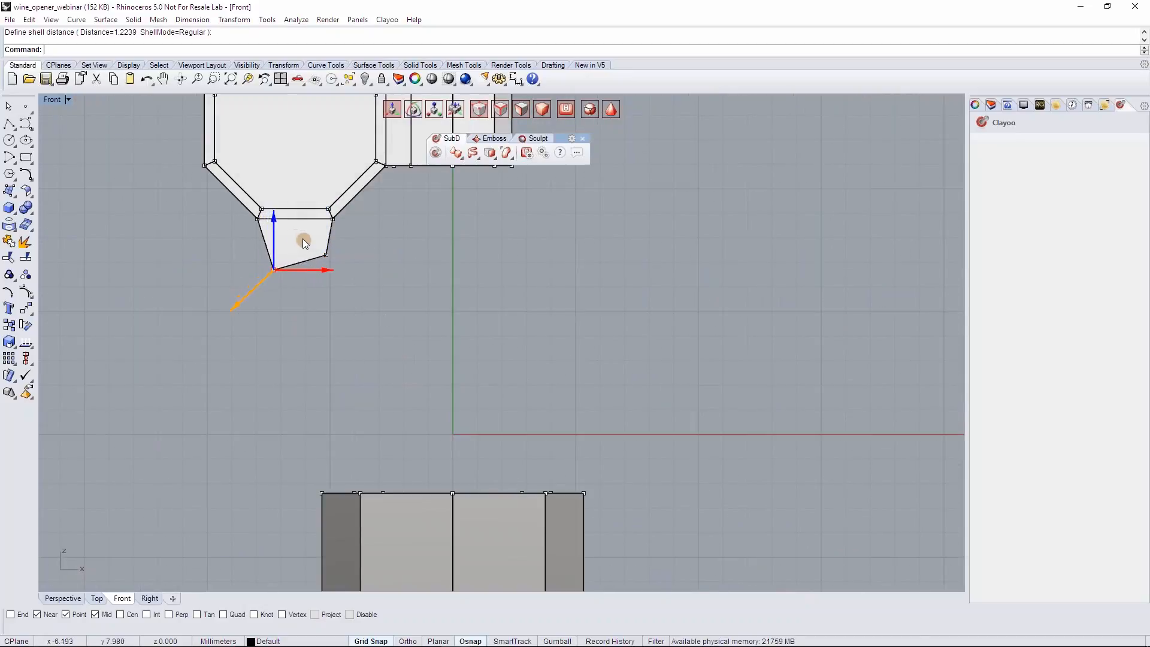
{"action": "left_click", "coordinate": [414, 266]}
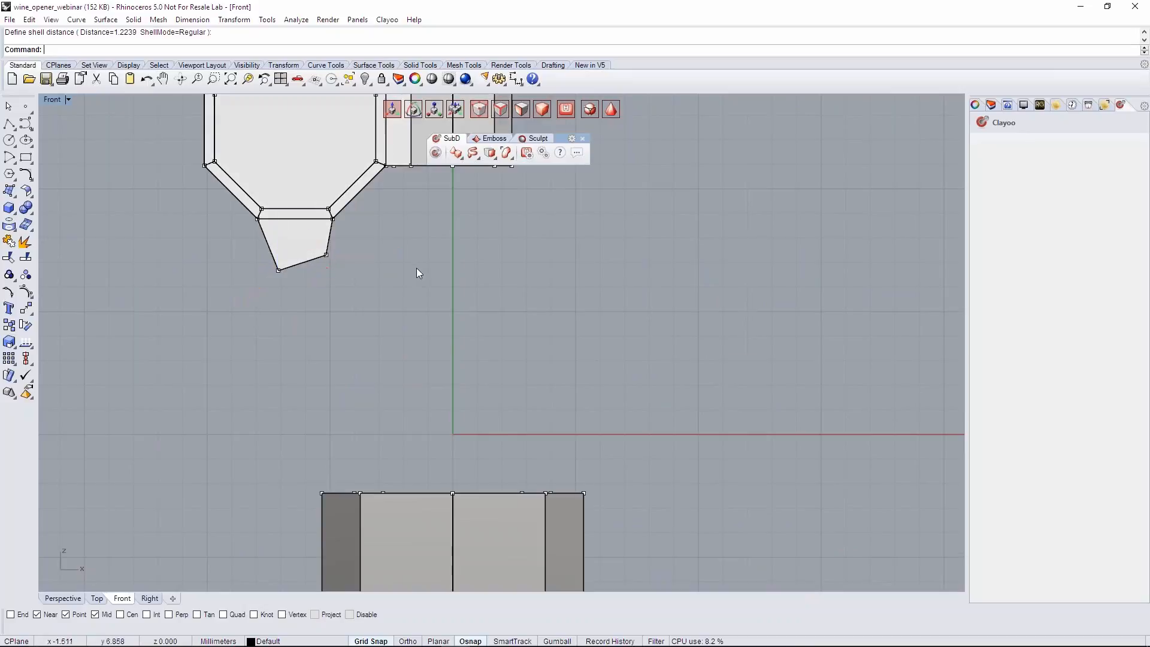
{"action": "scroll", "coordinate": [415, 270], "scroll_direction": "down", "scroll_amount": 3}
{"action": "scroll", "coordinate": [398, 287], "scroll_direction": "up", "scroll_amount": 2}
- Extrude two adjacent top rim faces of the ring, on the side nearest the block, straight up
{"action": "left_click", "coordinate": [62, 598]}
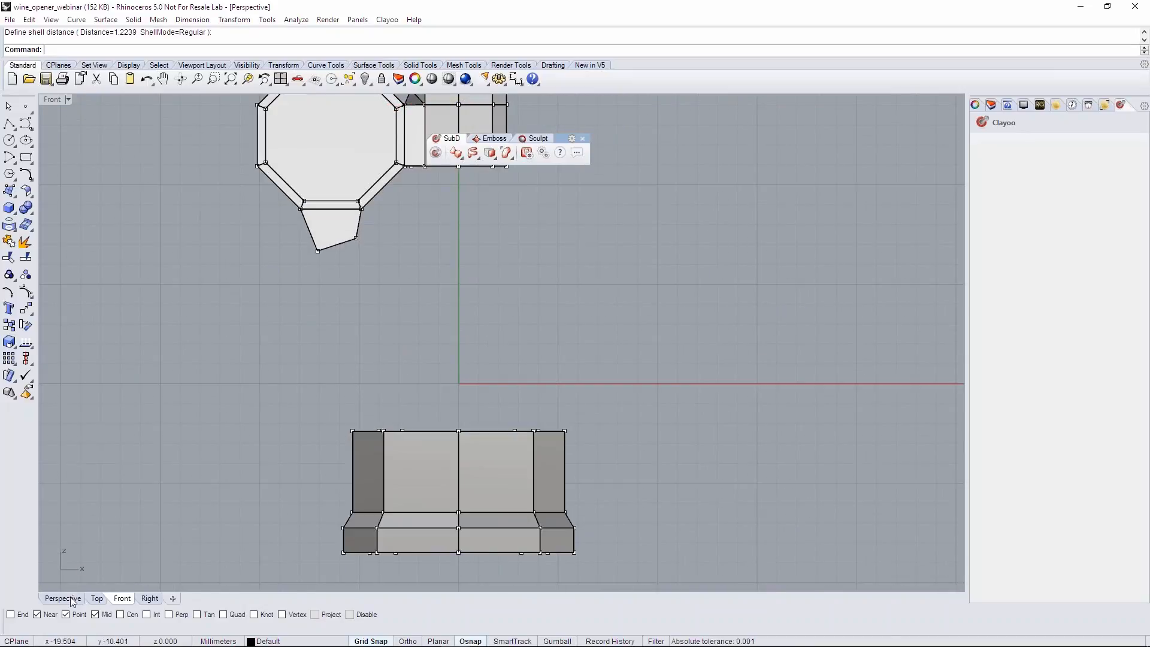
{"action": "right_click_drag", "start_coordinate": [512, 480], "coordinate": [498, 375]}
{"action": "left_click", "coordinate": [459, 401], "text": "ctrl+shift"}
{"action": "left_click", "coordinate": [454, 439], "text": "shift"}
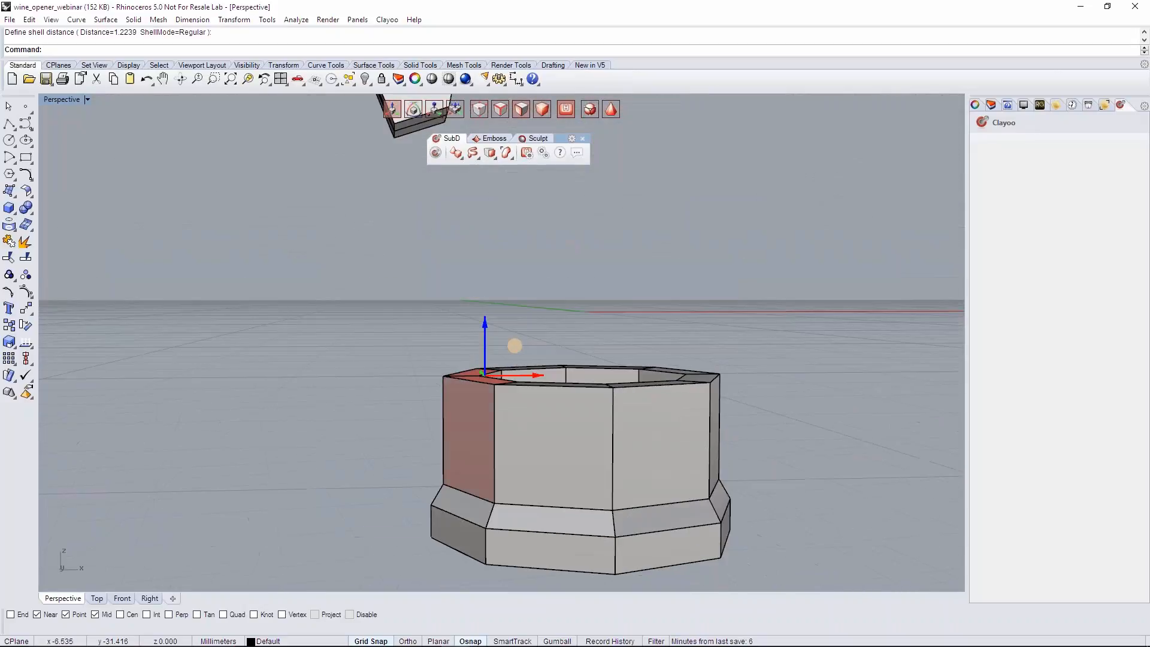
{"action": "left_click", "coordinate": [128, 602]}
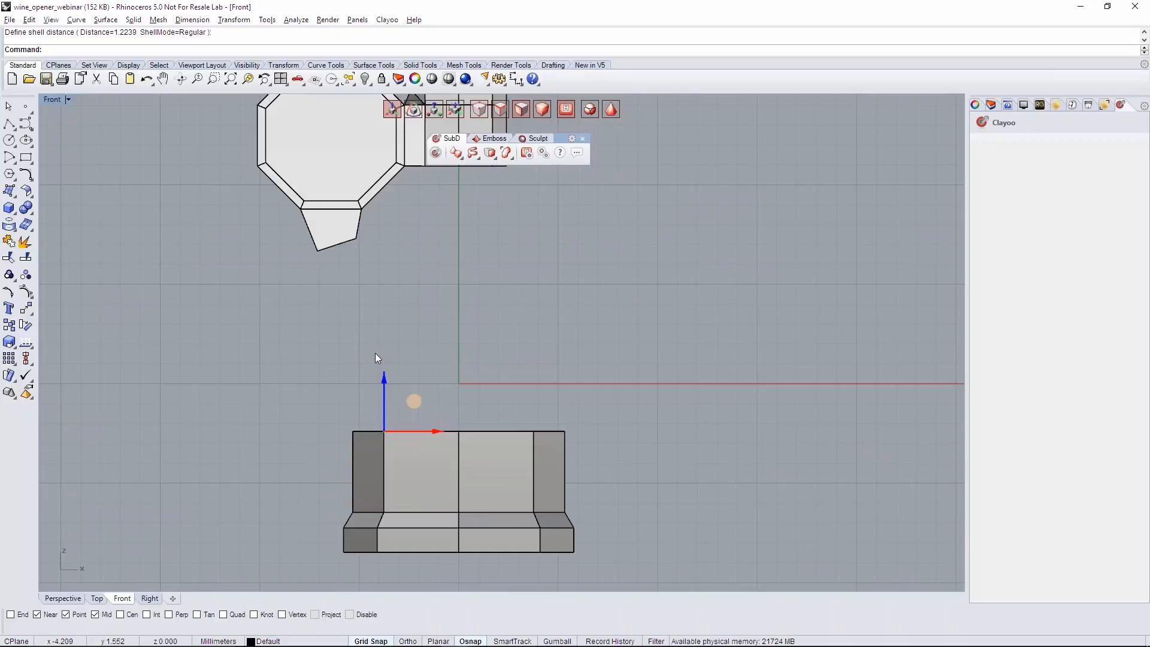
{"action": "left_click_drag", "start_coordinate": [384, 383], "coordinate": [383, 297]}
- Extrude the raised arm's top faces again, up toward the block, and tilt them to face its underside
{"action": "left_click", "coordinate": [478, 378]}
{"action": "right_click_drag", "start_coordinate": [445, 358], "coordinate": [448, 366]}
{"action": "left_click_drag", "start_coordinate": [324, 332], "coordinate": [419, 376]}
{"action": "left_click", "coordinate": [56, 599]}
{"action": "right_click_drag", "start_coordinate": [249, 458], "coordinate": [285, 423]}
{"action": "left_click", "coordinate": [124, 598]}
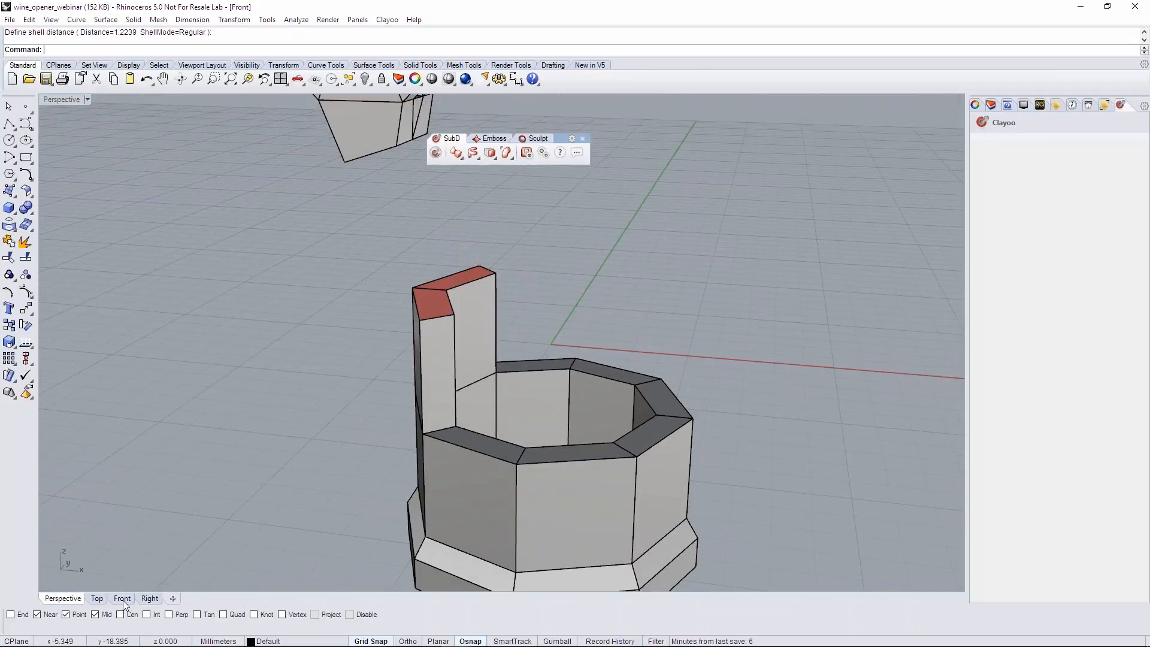
{"action": "scroll", "coordinate": [393, 373], "scroll_direction": "up", "scroll_amount": 1}
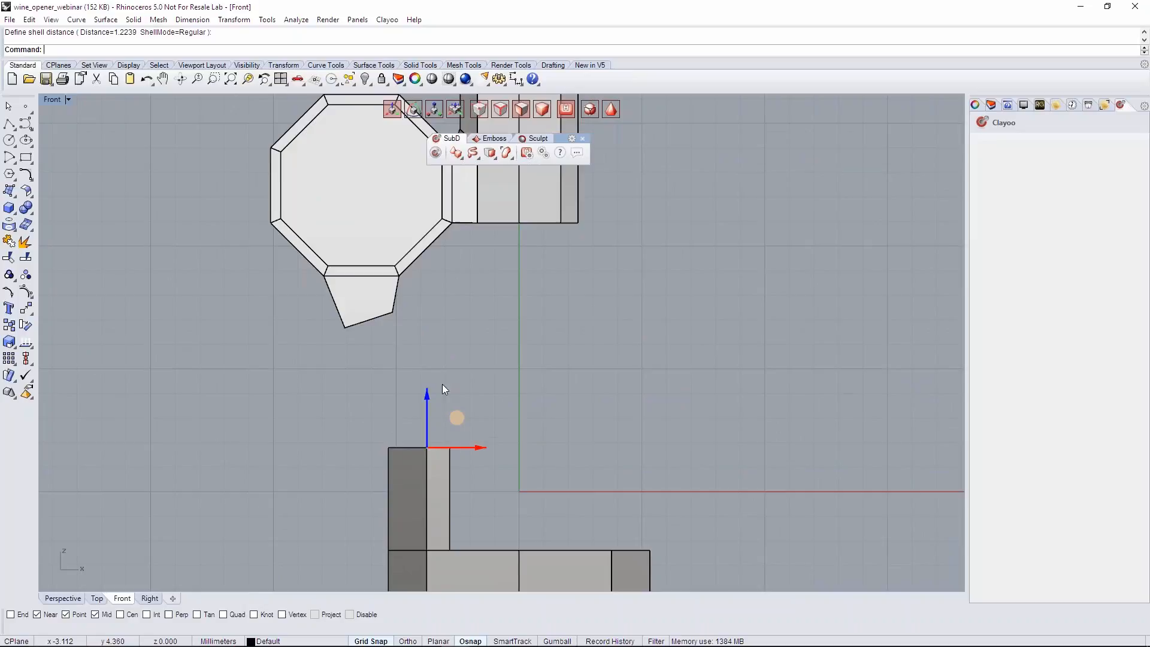
{"action": "left_click_drag", "start_coordinate": [458, 420], "coordinate": [427, 342]}
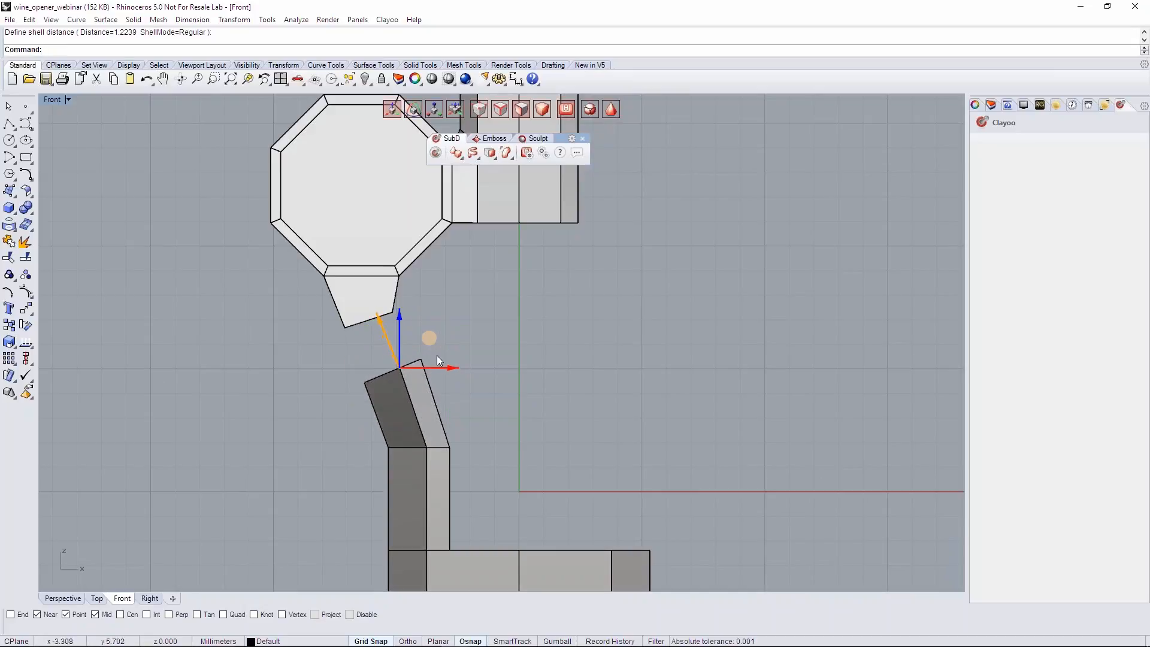
- Scale down the arm's tilted top faces slightly in the Front view
{"action": "key", "text": "r"}
{"action": "left_click_drag", "start_coordinate": [421, 348], "coordinate": [414, 349]}
{"action": "left_click", "coordinate": [470, 375]}
{"action": "right_click_drag", "start_coordinate": [471, 375], "coordinate": [462, 380]}
- Bridge the arm's top faces to the underside faces of the block with a one-segment linear bridge
{"action": "left_click", "coordinate": [58, 598]}
{"action": "right_click_drag", "start_coordinate": [311, 423], "coordinate": [365, 427]}
{"action": "right_click_drag", "start_coordinate": [428, 239], "coordinate": [385, 263], "text": "shift"}
{"action": "right_click_drag", "start_coordinate": [410, 323], "coordinate": [379, 318]}
{"action": "scroll", "coordinate": [378, 318], "scroll_direction": "up", "scroll_amount": 3}
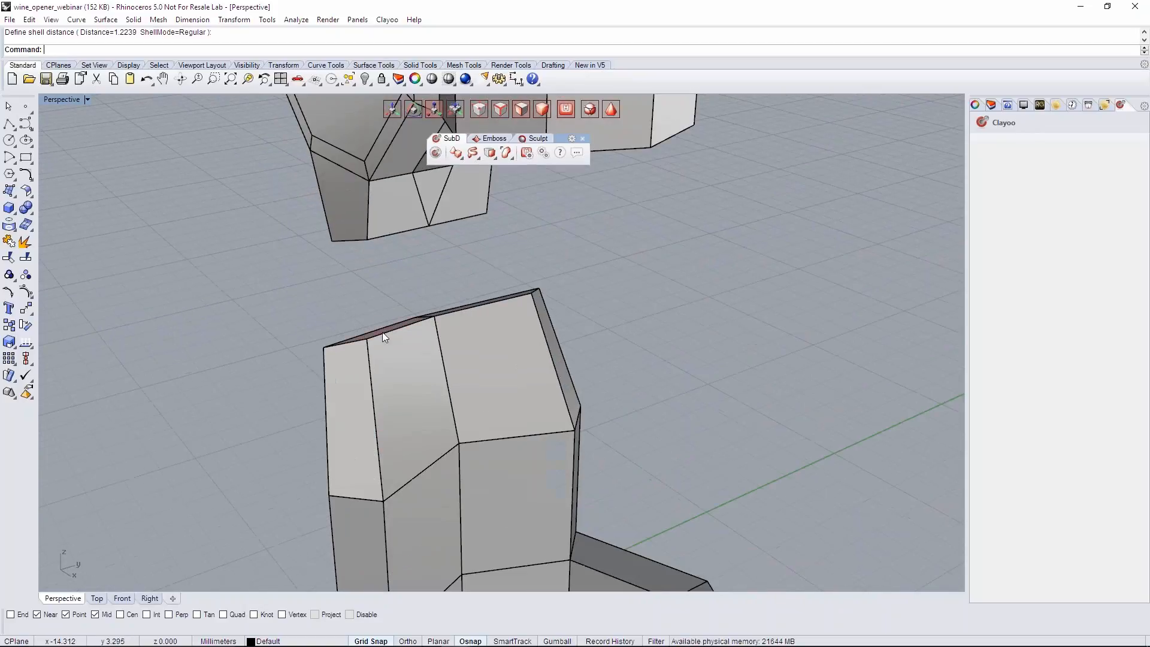
{"action": "left_click", "coordinate": [390, 325]}
{"action": "left_click", "coordinate": [394, 326]}
{"action": "right_click_drag", "start_coordinate": [404, 339], "coordinate": [498, 333]}
{"action": "left_click", "coordinate": [479, 301], "text": "shift"}
{"action": "left_click", "coordinate": [388, 237], "text": "shift"}
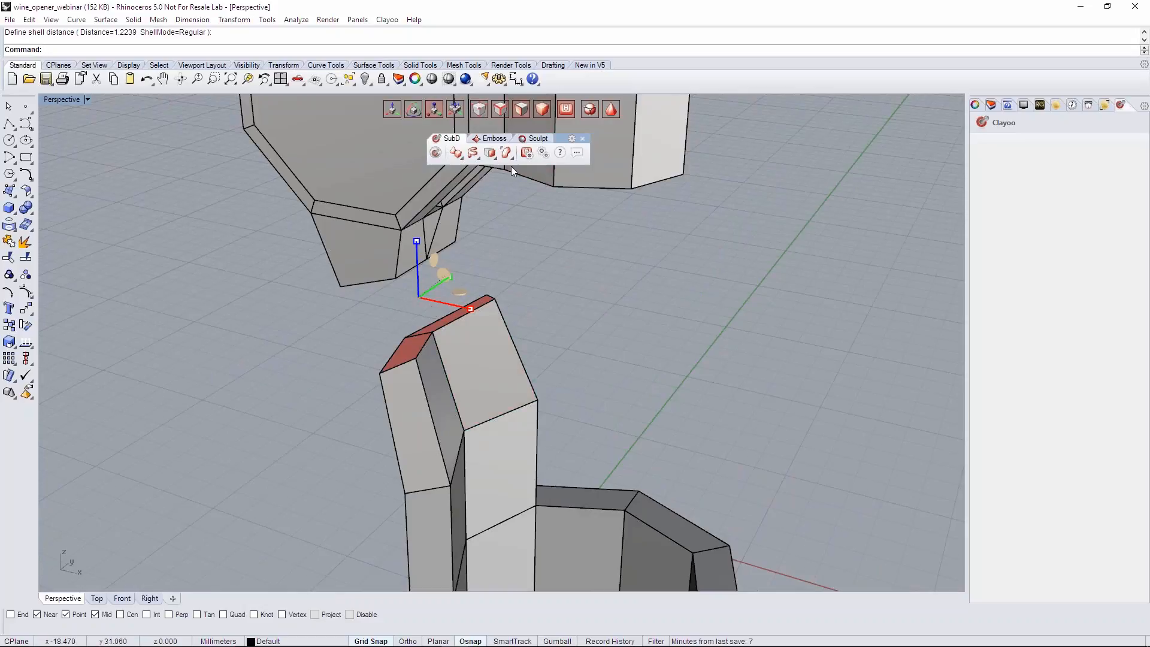
{"action": "left_click", "coordinate": [490, 153]}
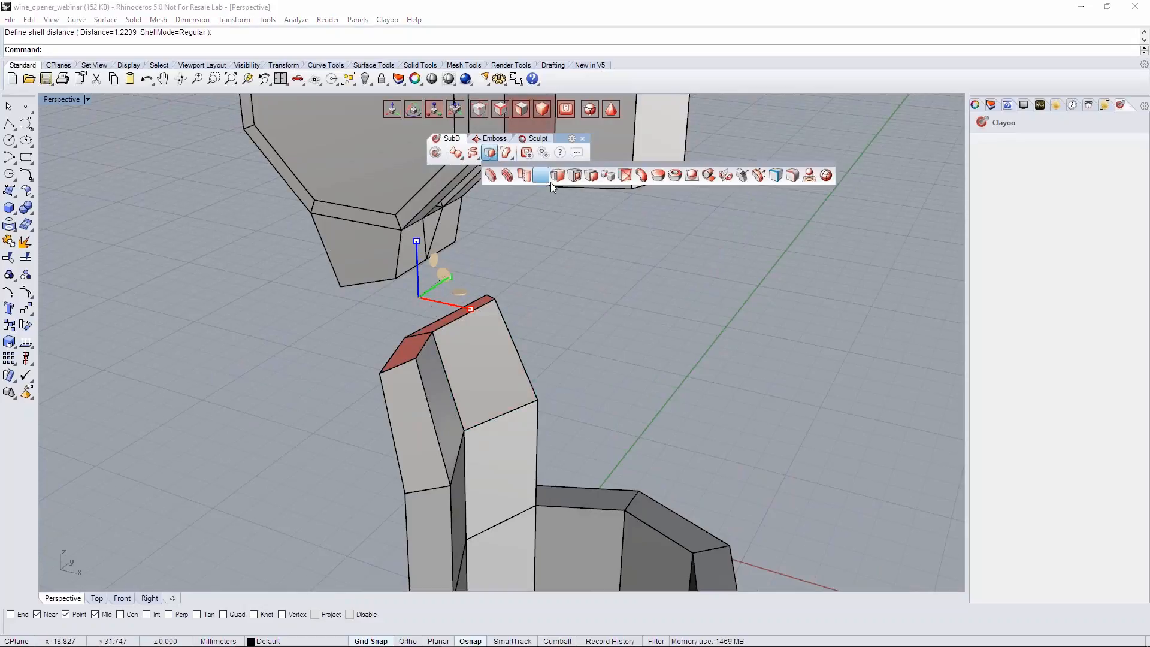
{"action": "left_click", "coordinate": [641, 175]}
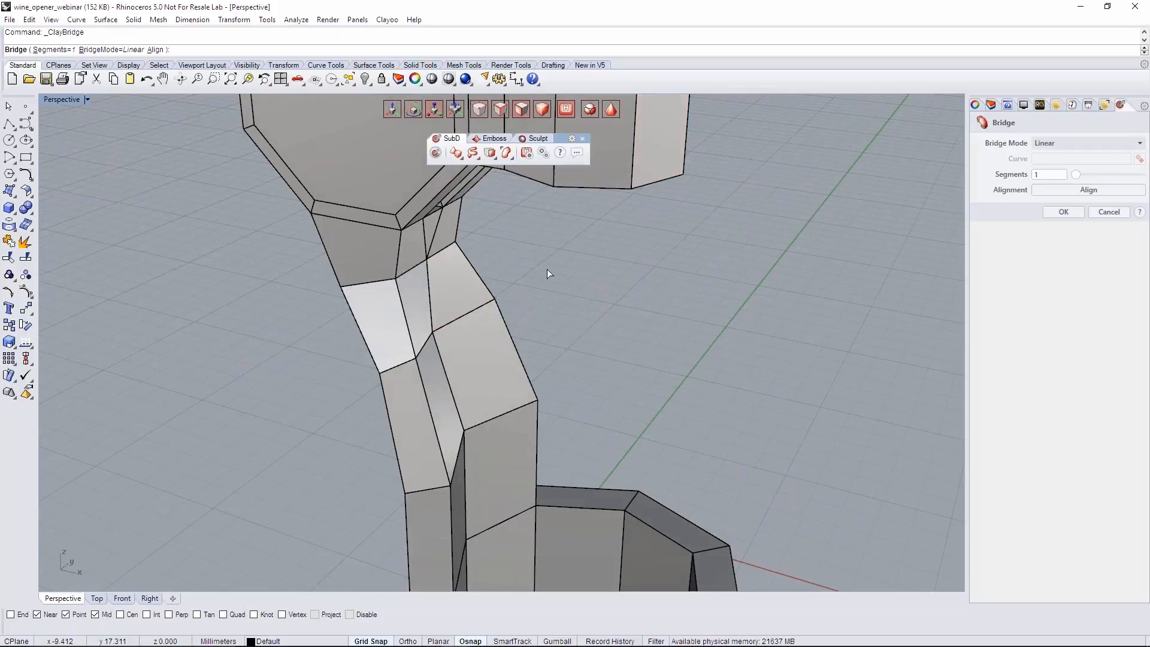
{"action": "scroll", "coordinate": [596, 323], "scroll_direction": "down", "scroll_amount": 2}
{"action": "right_click_drag", "start_coordinate": [595, 325], "coordinate": [519, 314]}
{"action": "left_click", "coordinate": [1064, 212]}
- Lower the edge loop at the arm's lower bend toward the ring in the Front view
{"action": "scroll", "coordinate": [522, 315], "scroll_direction": "down", "scroll_amount": 3}
{"action": "left_click", "coordinate": [127, 598]}
{"action": "scroll", "coordinate": [384, 379], "scroll_direction": "down", "scroll_amount": 4}
{"action": "right_click_drag", "start_coordinate": [374, 377], "coordinate": [370, 317]}
{"action": "scroll", "coordinate": [373, 332], "scroll_direction": "up", "scroll_amount": 4}
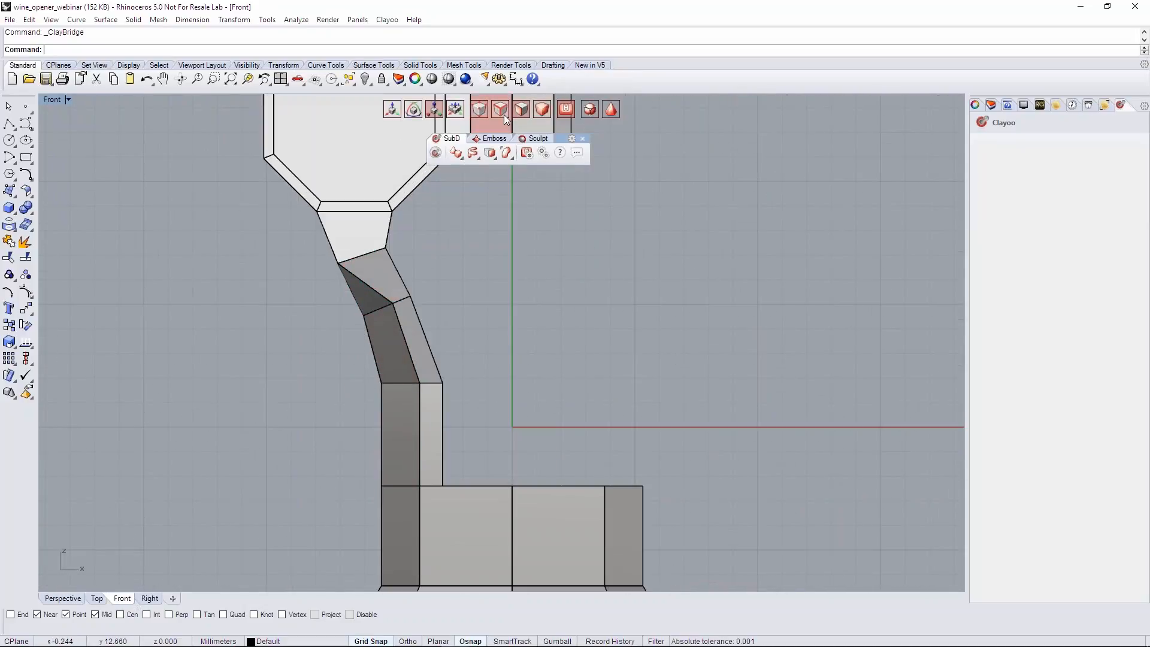
{"action": "left_click", "coordinate": [413, 357], "text": "ctrl+shift"}
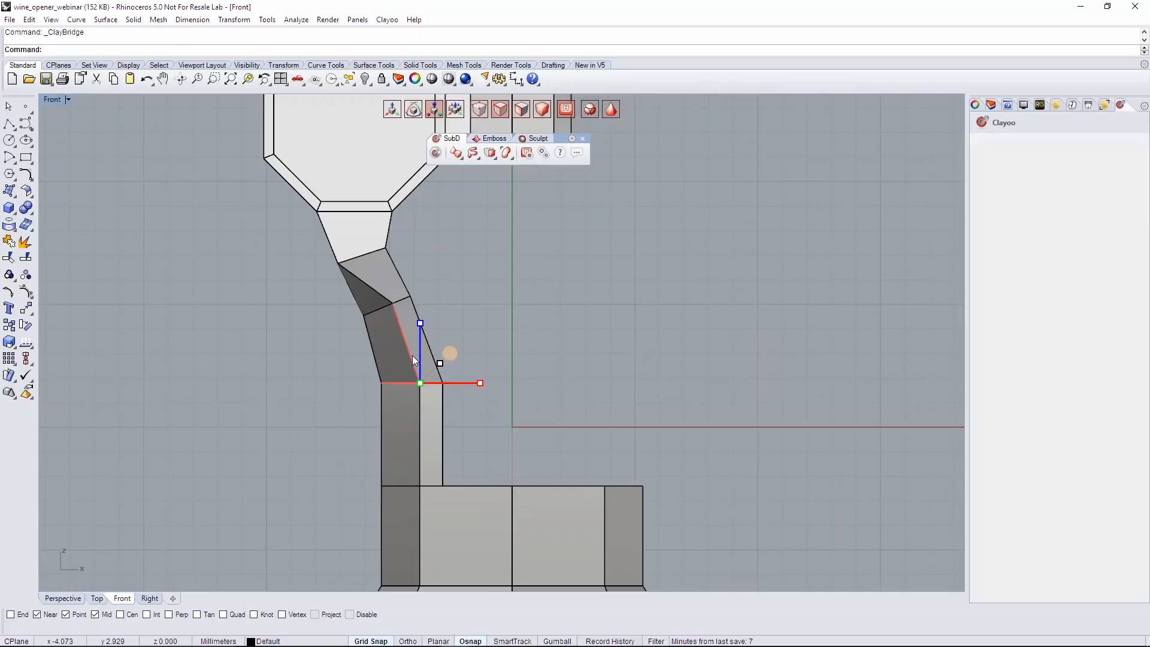
{"action": "left_click_drag", "start_coordinate": [421, 357], "coordinate": [421, 379]}
- Lower the edge loop between the arm and the bridge, and nudge it slightly sideways to smooth the curve
{"action": "left_click_drag", "start_coordinate": [291, 272], "coordinate": [437, 324]}
{"action": "left_click_drag", "start_coordinate": [420, 273], "coordinate": [426, 296]}
{"action": "key", "text": "Tab"}
{"action": "scroll", "coordinate": [437, 299], "scroll_direction": "down", "scroll_amount": 4}
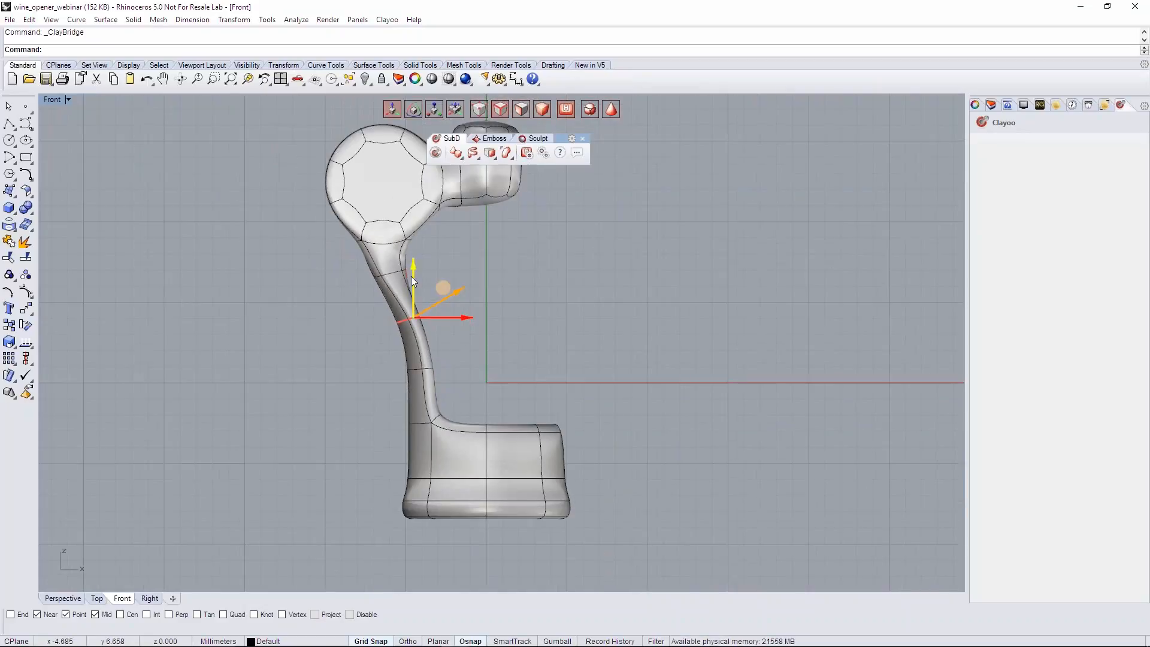
{"action": "key", "text": "Tab"}
{"action": "left_click_drag", "start_coordinate": [443, 292], "coordinate": [445, 292]}
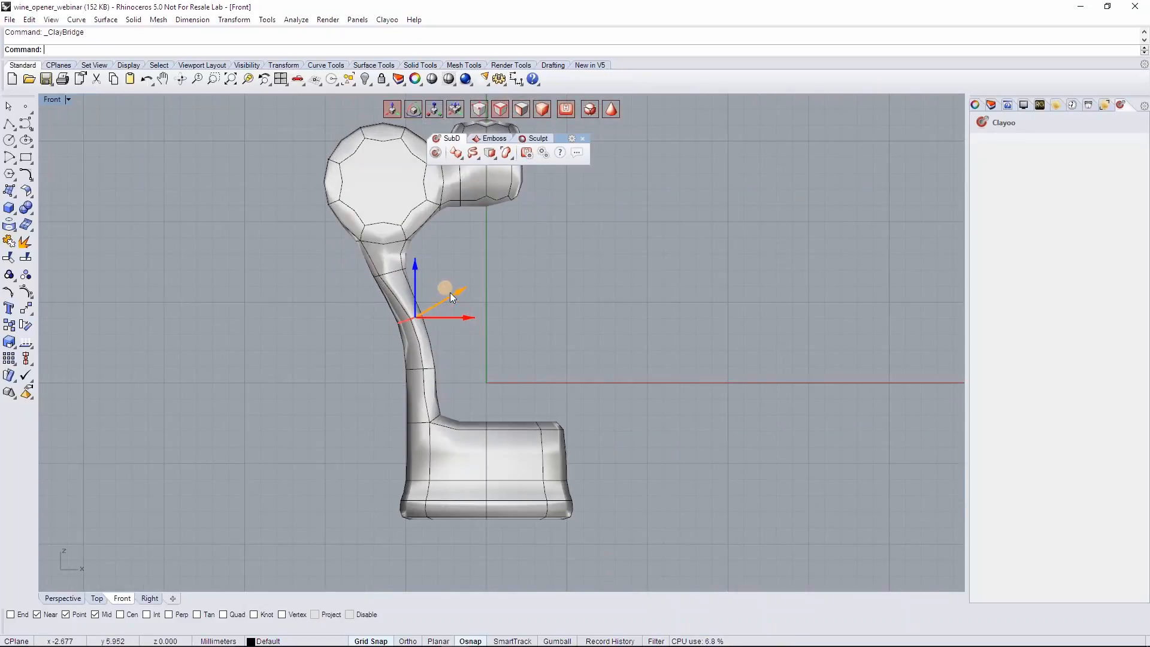
{"action": "key", "text": "Tab"}
{"action": "scroll", "coordinate": [451, 292], "scroll_direction": "up", "scroll_amount": 5}
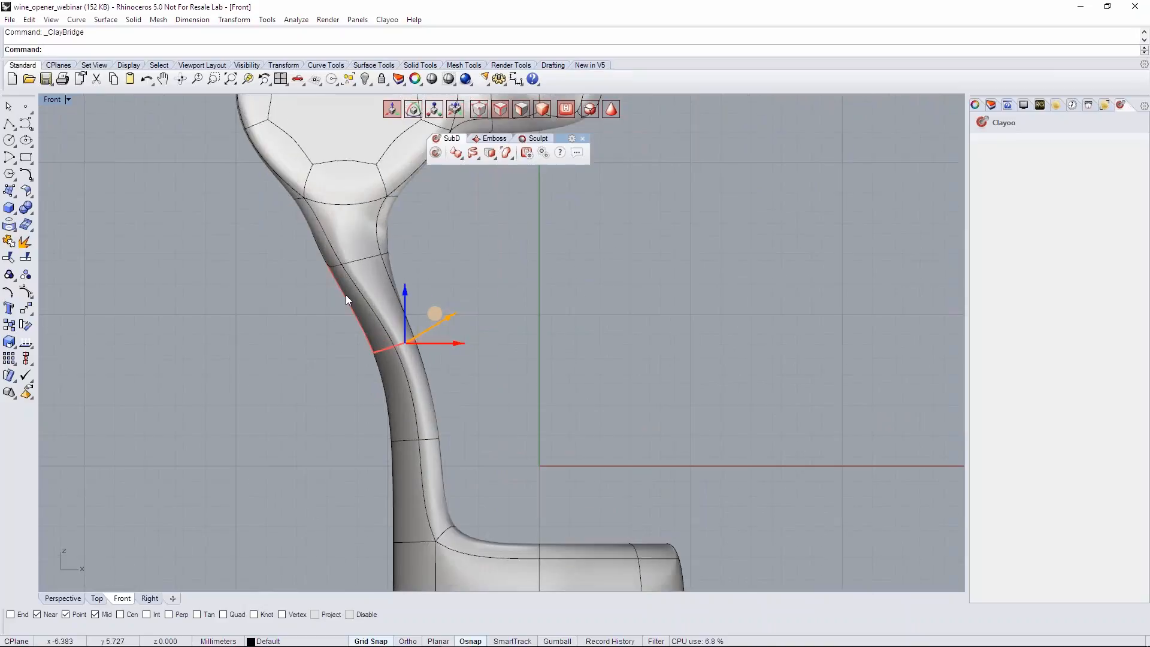
- Narrow the arm's upper edge loop across its width in the Right view
{"action": "scroll", "coordinate": [346, 295], "scroll_direction": "down", "scroll_amount": 3}
{"action": "left_click", "coordinate": [147, 598]}
{"action": "scroll", "coordinate": [429, 358], "scroll_direction": "down", "scroll_amount": 3}
{"action": "key", "text": "Tab"}
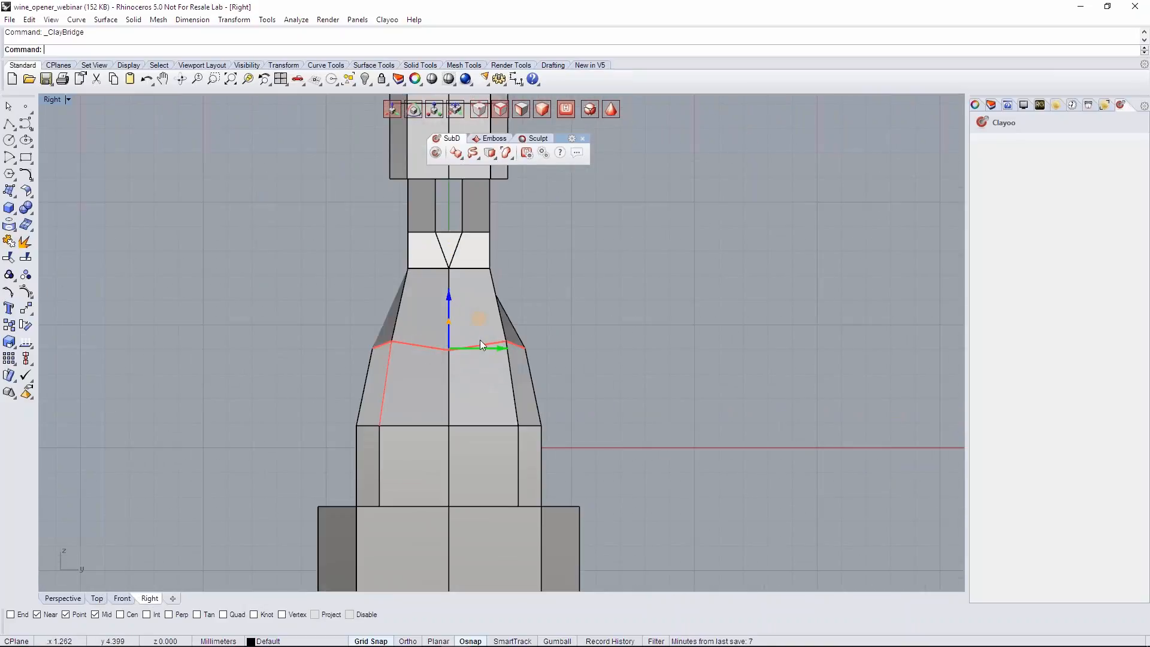
{"action": "left_click_drag", "start_coordinate": [346, 321], "coordinate": [586, 376]}
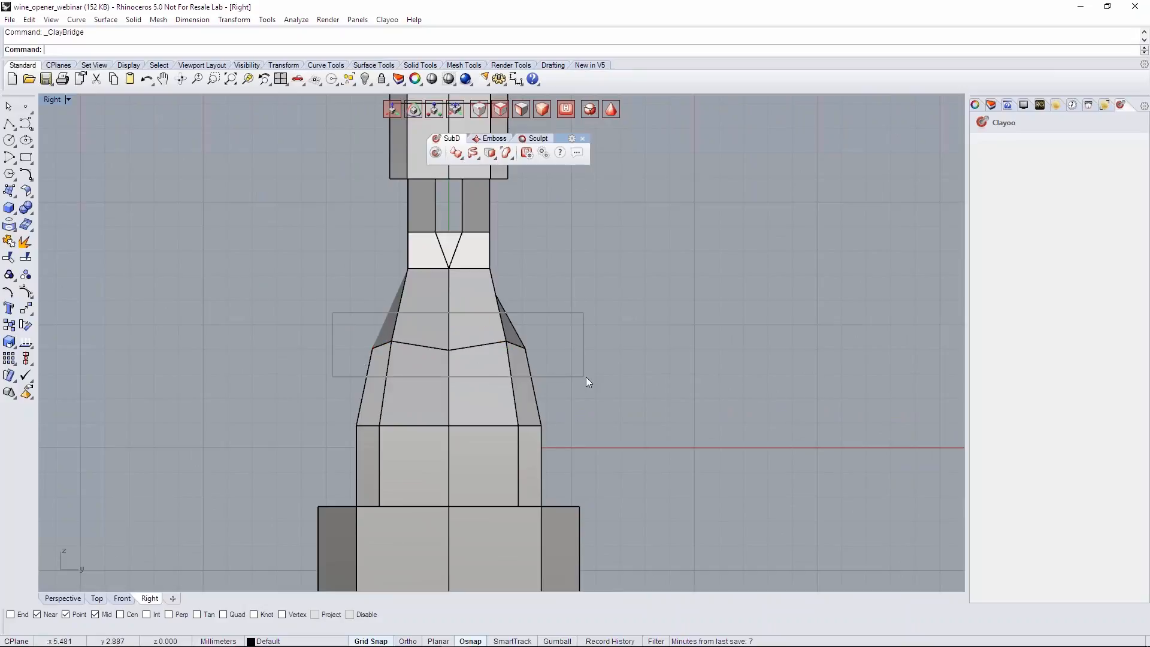
{"action": "key", "text": "r"}
{"action": "left_click_drag", "start_coordinate": [512, 348], "coordinate": [495, 348]}
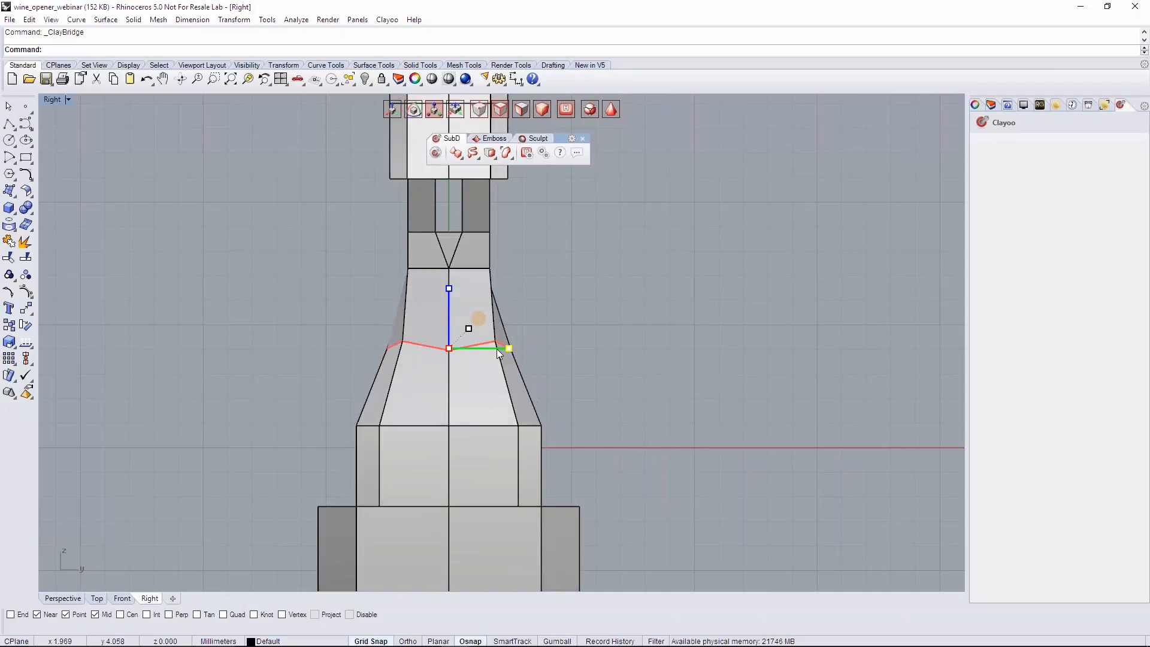
- Scale the arm's lower edge loop inward across its width, and tighten the upper loop a little more
{"action": "left_click_drag", "start_coordinate": [352, 393], "coordinate": [322, 403]}
{"action": "double_click", "coordinate": [514, 426]}
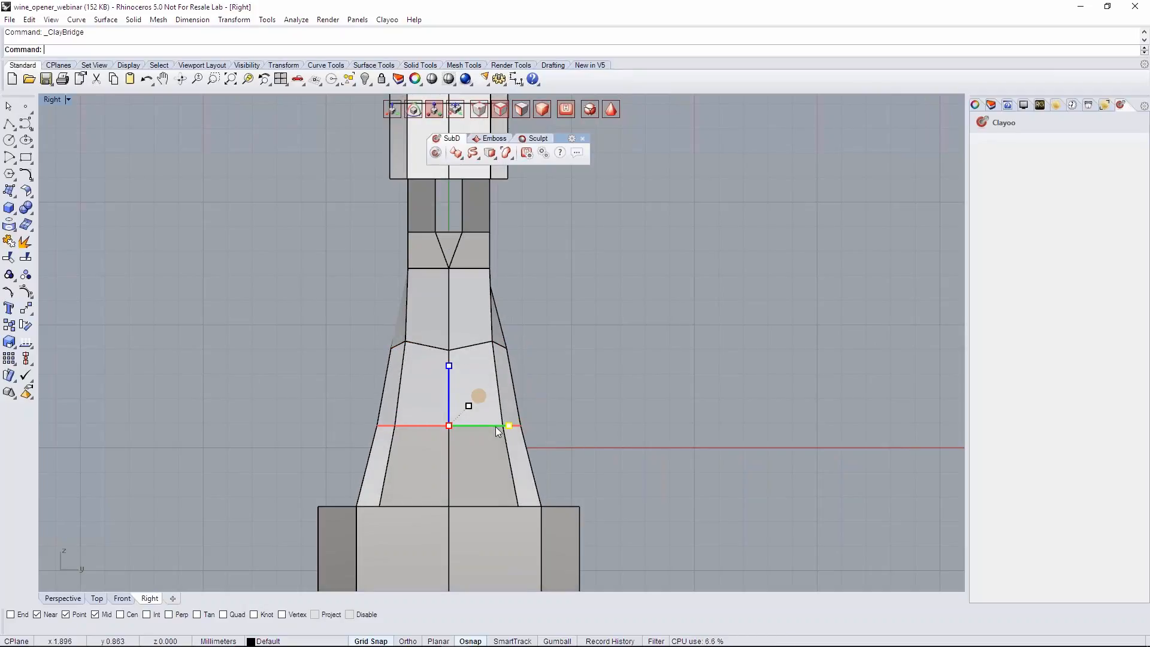
{"action": "left_click", "coordinate": [380, 335]}
{"action": "double_click", "coordinate": [394, 344]}
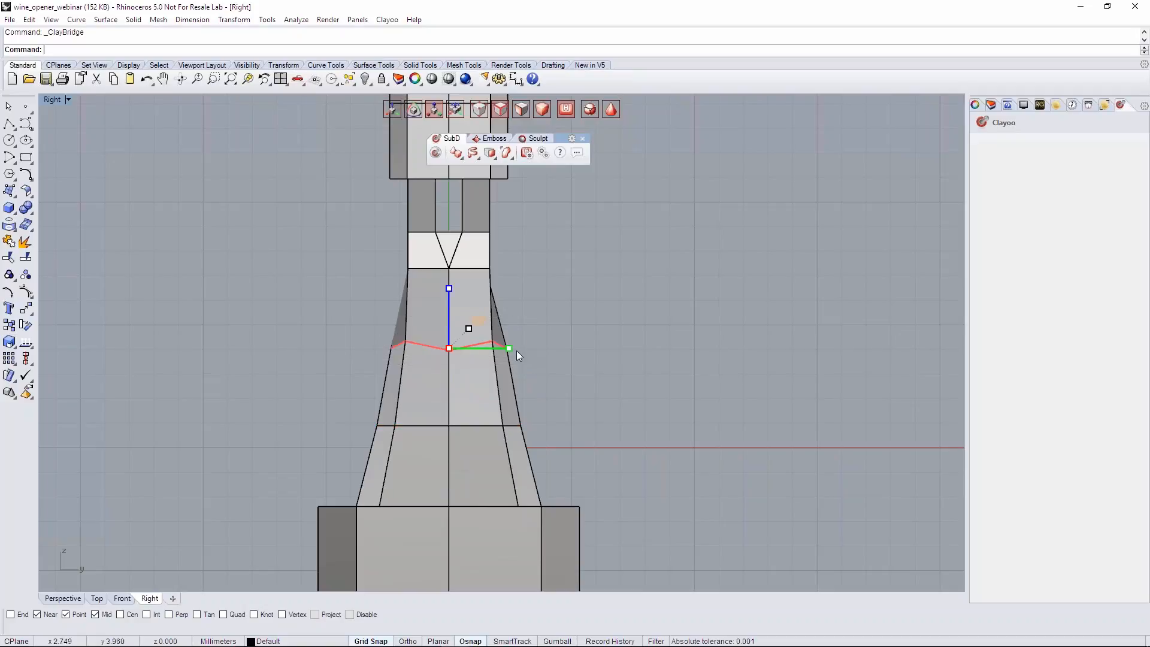
{"action": "left_click_drag", "start_coordinate": [513, 350], "coordinate": [502, 349]}
{"action": "left_click", "coordinate": [105, 530]}
- Check the smoothed wine opener in the Perspective view and save the file
{"action": "left_click", "coordinate": [62, 598]}
{"action": "scroll", "coordinate": [438, 362], "scroll_direction": "down", "scroll_amount": 3}
{"action": "right_click_drag", "start_coordinate": [476, 344], "coordinate": [548, 370]}
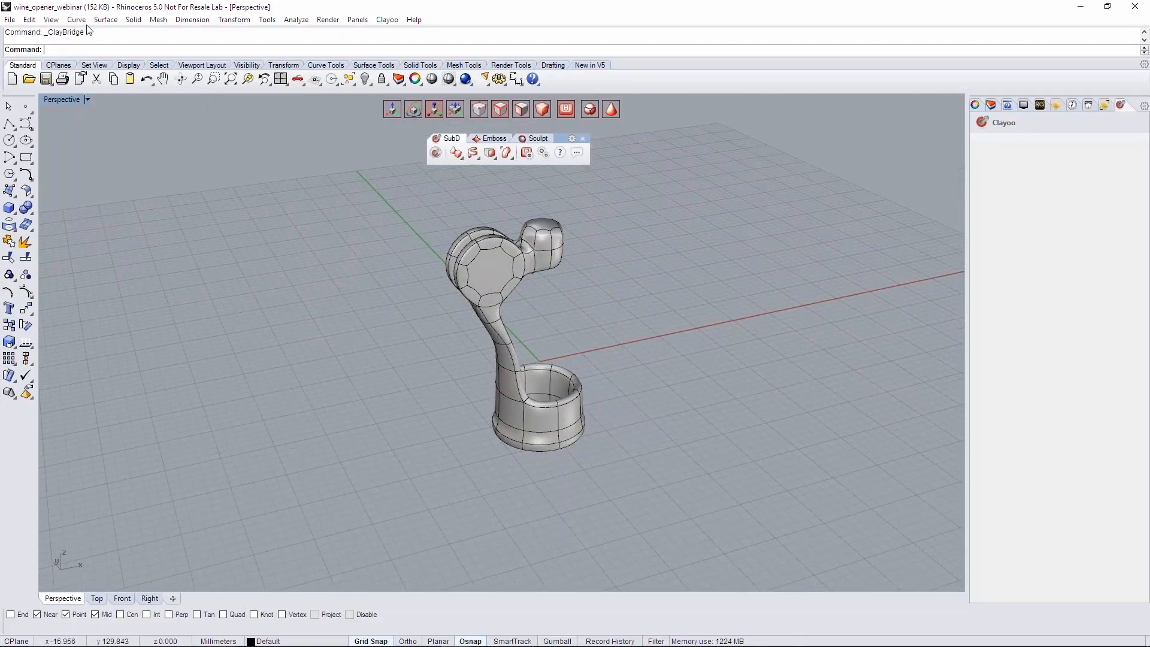
{"action": "key", "text": "ctrl+s"}
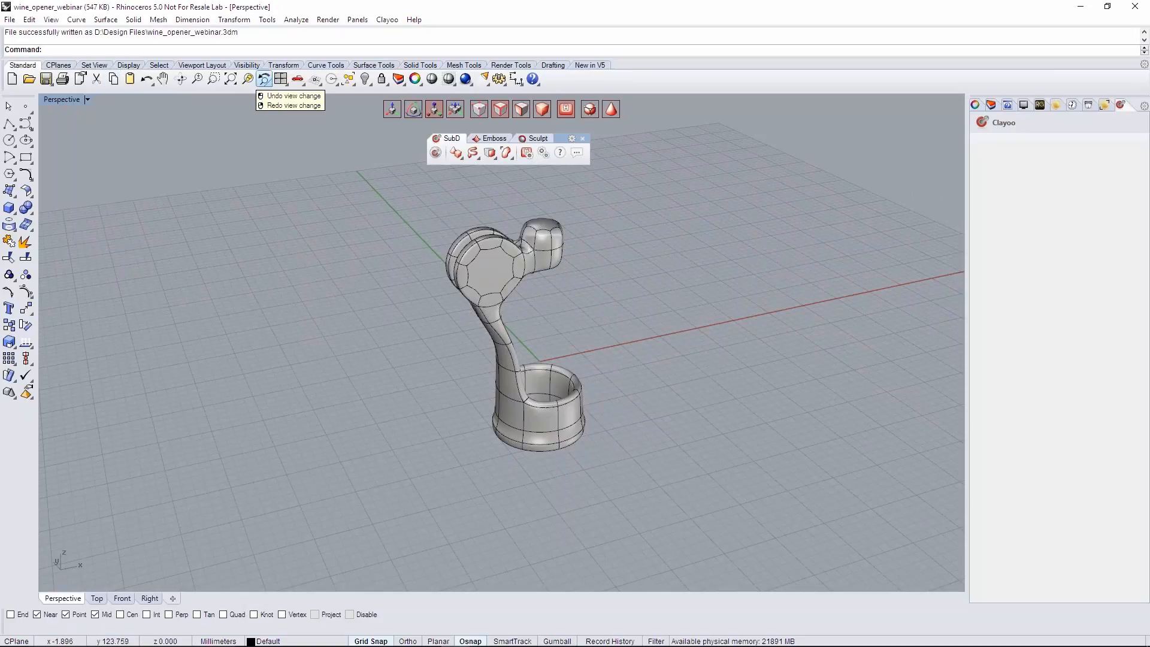
- Raise the top face of the cylinder beside the discs and extrude it slightly upward to add a thin band
{"action": "right_click_drag", "start_coordinate": [760, 359], "coordinate": [623, 348]}
{"action": "right_click_drag", "start_coordinate": [587, 324], "coordinate": [535, 374]}
{"action": "key", "text": "Tab"}
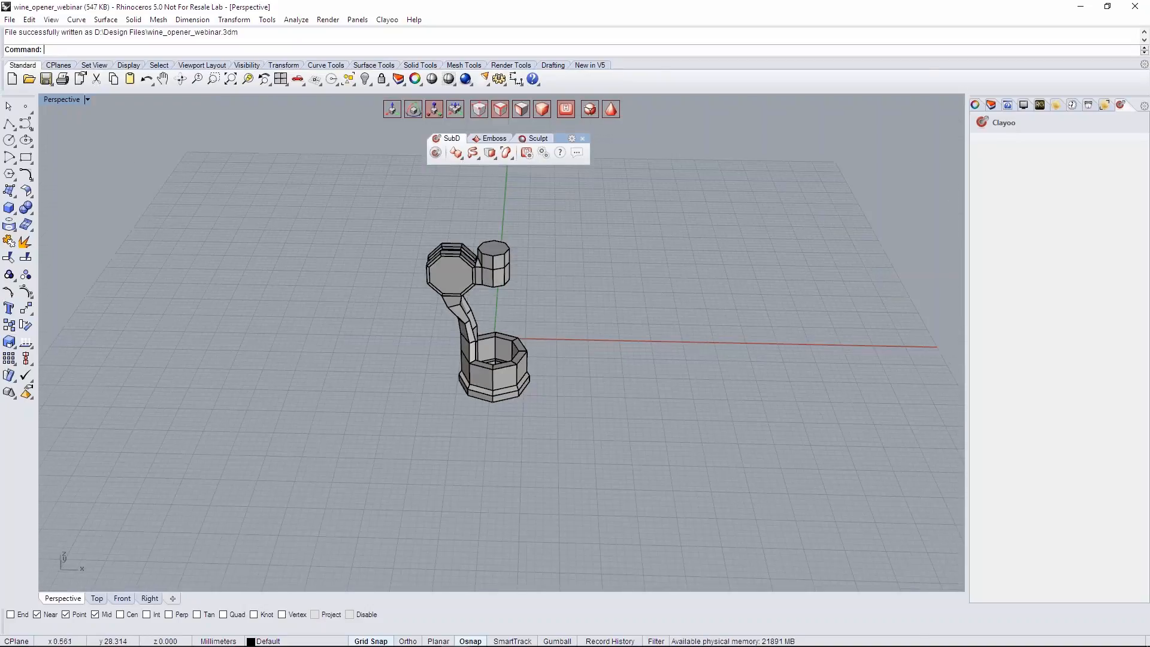
{"action": "scroll", "coordinate": [507, 258], "scroll_direction": "up", "scroll_amount": 6}
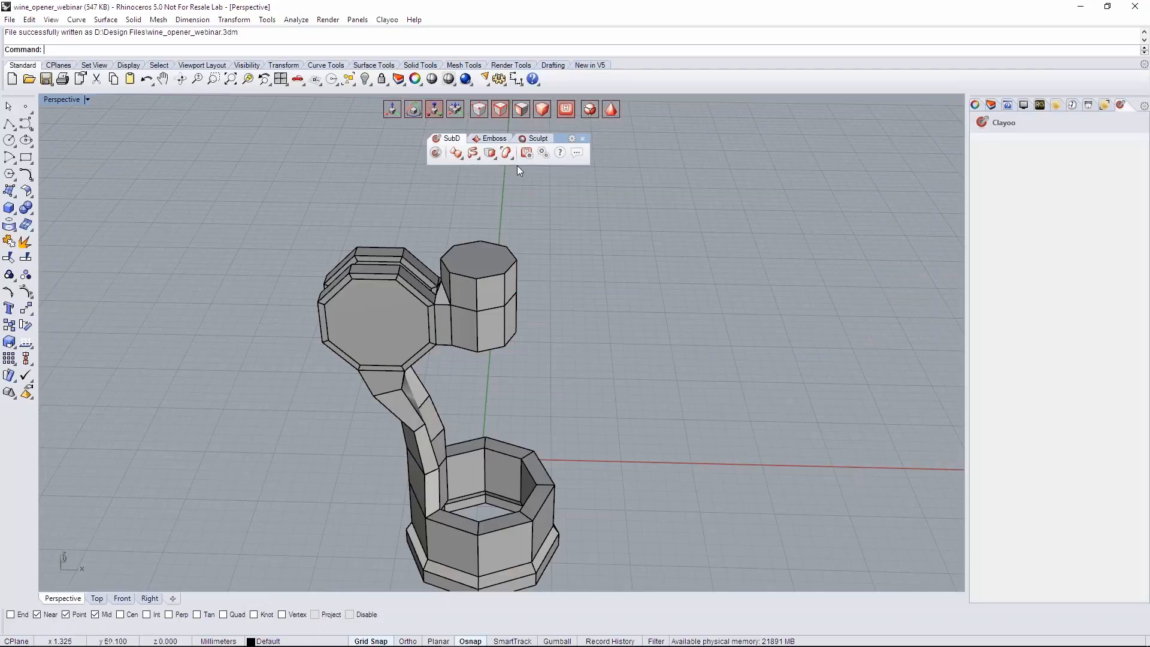
{"action": "right_click_drag", "start_coordinate": [422, 308], "coordinate": [498, 222]}
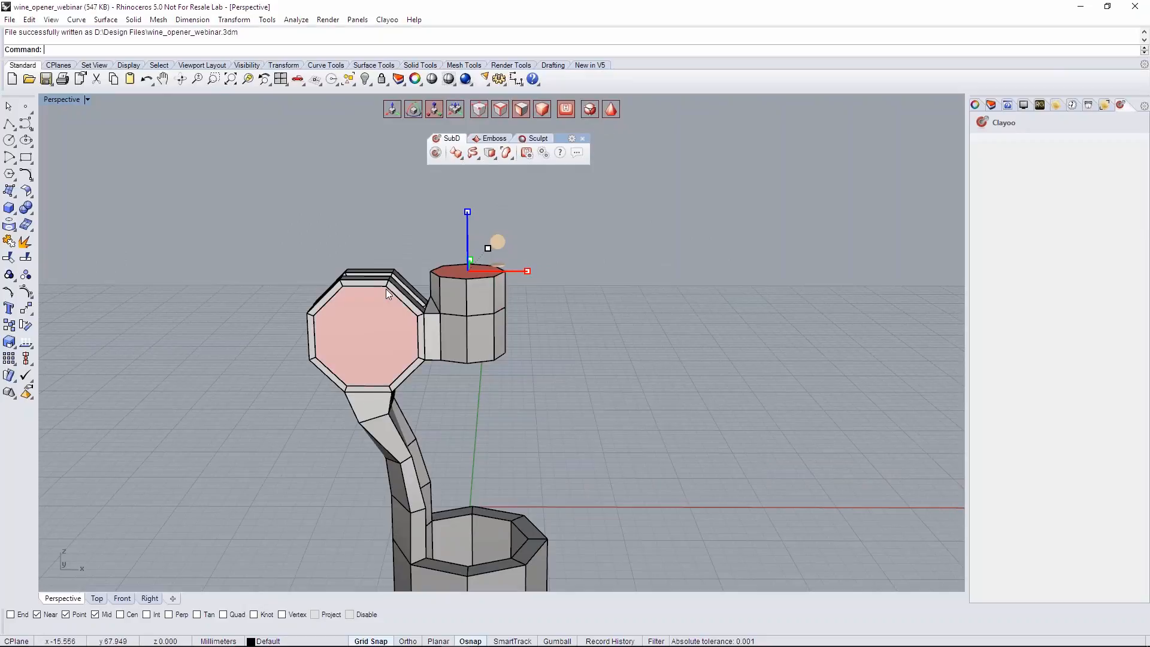
{"action": "scroll", "coordinate": [466, 249], "scroll_direction": "up", "scroll_amount": 4}
{"action": "right_click_drag", "start_coordinate": [461, 223], "coordinate": [470, 263]}
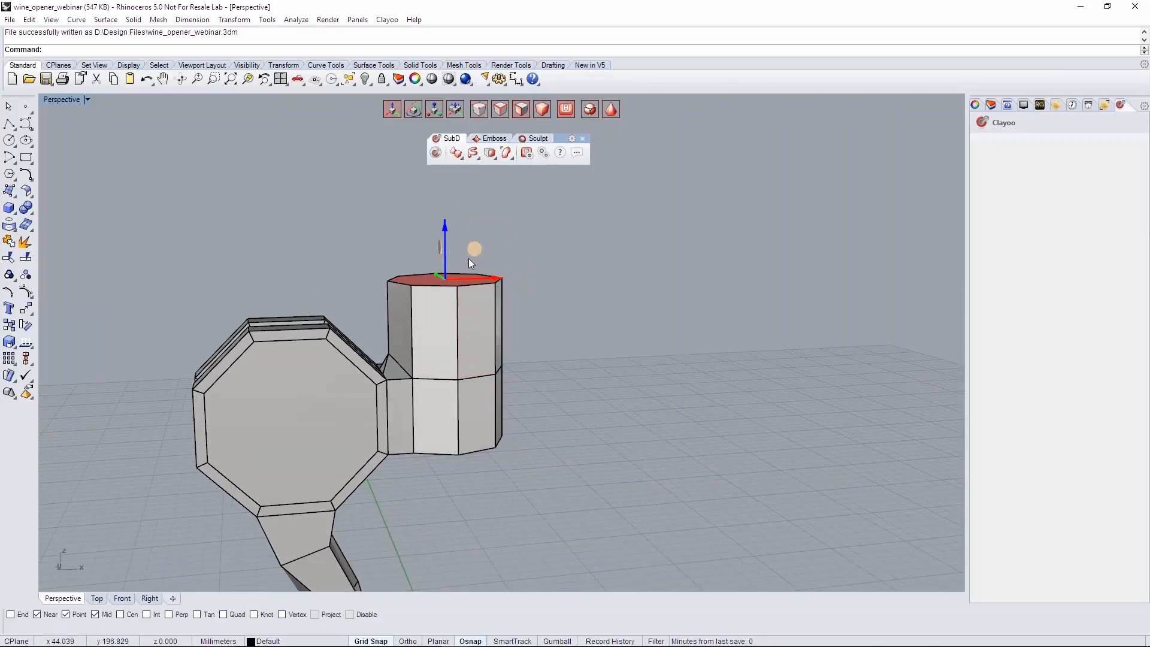
{"action": "left_click_drag", "start_coordinate": [447, 247], "coordinate": [438, 231]}
- Inset the cylinder's top and bottom faces together by scaling them inward as new smaller faces
{"action": "right_click_drag", "start_coordinate": [589, 352], "coordinate": [532, 315]}
{"action": "left_click", "coordinate": [461, 182]}
{"action": "scroll", "coordinate": [516, 242], "scroll_direction": "down", "scroll_amount": 4}
{"action": "right_click_drag", "start_coordinate": [517, 241], "coordinate": [509, 144]}
{"action": "left_click", "coordinate": [496, 361], "text": "ctrl+shift"}
{"action": "right_click_drag", "start_coordinate": [512, 370], "coordinate": [624, 368]}
{"action": "scroll", "coordinate": [577, 268], "scroll_direction": "up", "scroll_amount": 3}
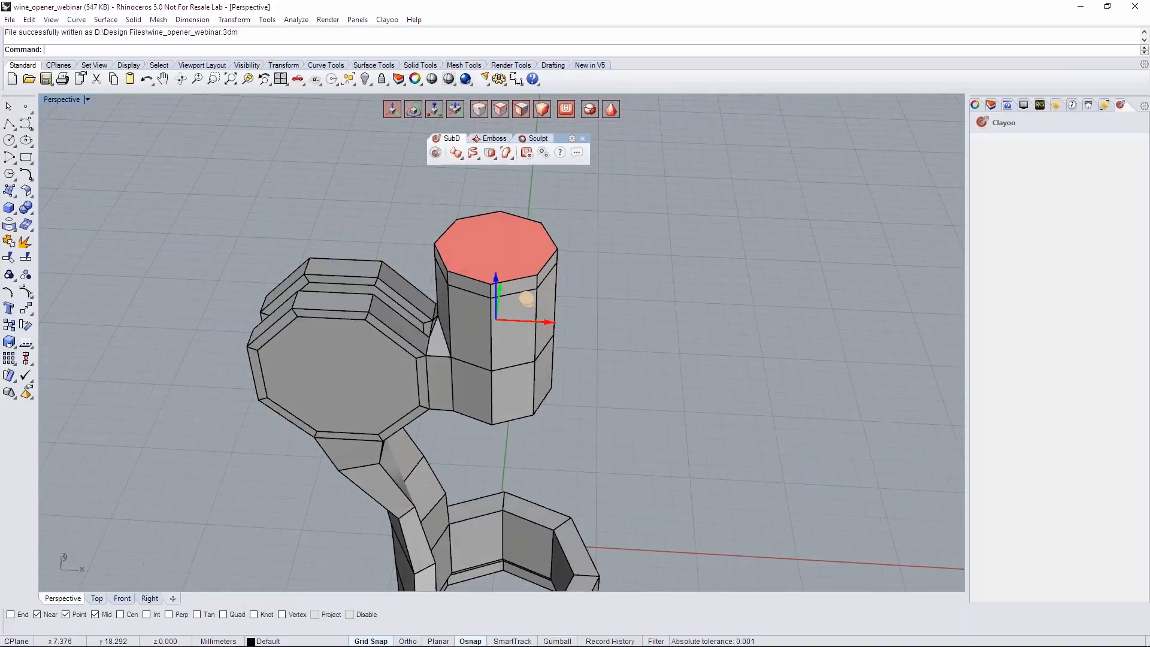
{"action": "right_click_drag", "start_coordinate": [526, 298], "coordinate": [537, 298]}
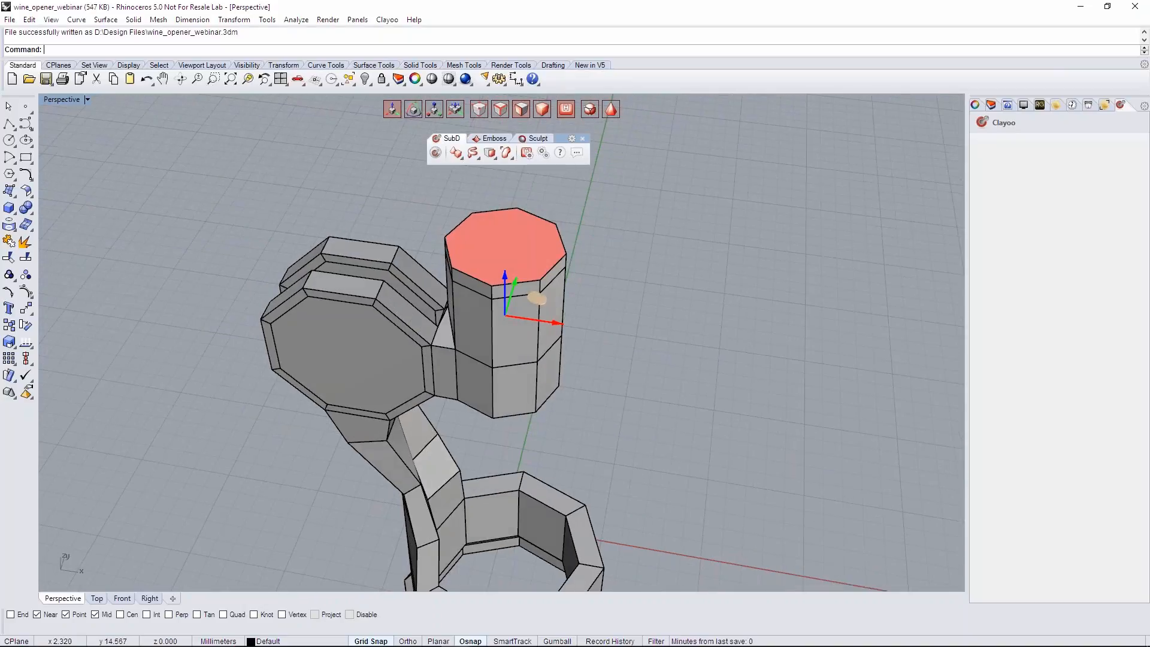
{"action": "right_click_drag", "start_coordinate": [580, 268], "coordinate": [528, 311]}
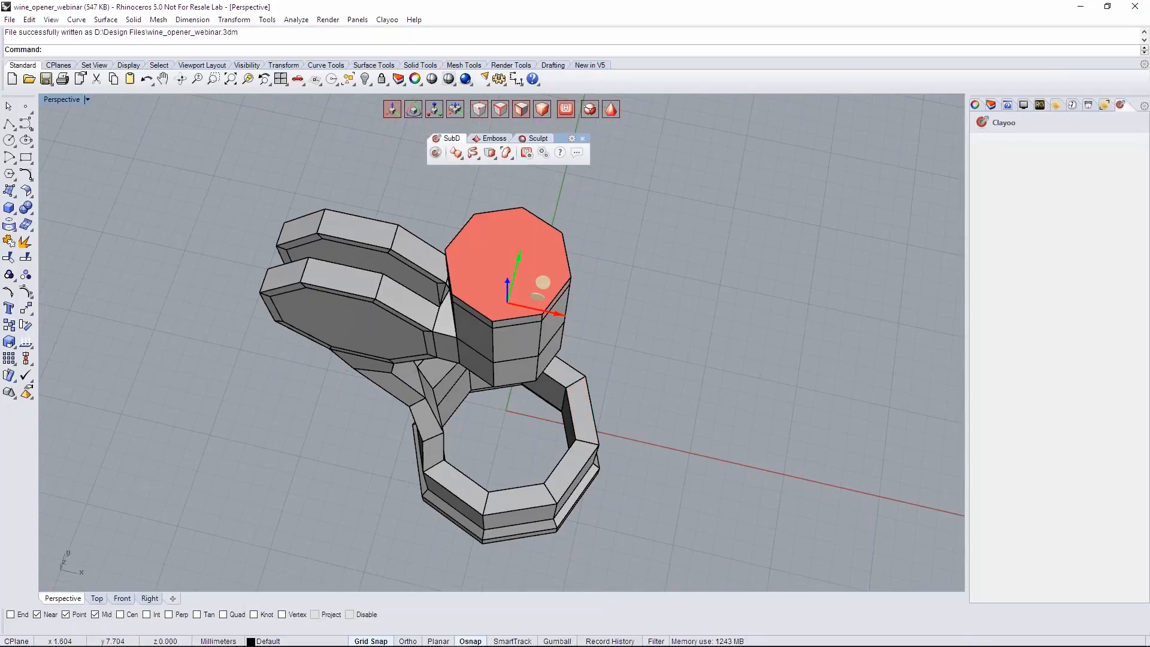
{"action": "left_click", "coordinate": [436, 111]}
{"action": "right_click_drag", "start_coordinate": [594, 256], "coordinate": [522, 252]}
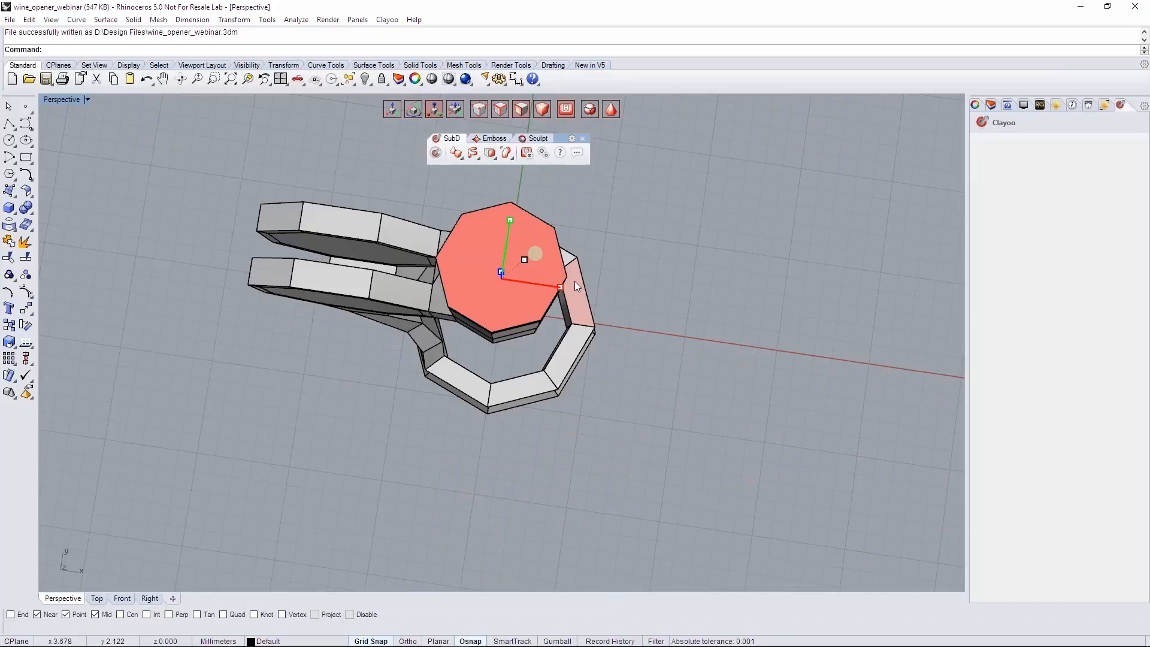
{"action": "left_click_drag", "start_coordinate": [536, 257], "coordinate": [523, 261], "text": "ctrl"}
{"action": "right_click_drag", "start_coordinate": [559, 289], "coordinate": [560, 169]}
{"action": "left_click", "coordinate": [545, 274]}
{"action": "right_click_drag", "start_coordinate": [537, 389], "coordinate": [539, 277]}
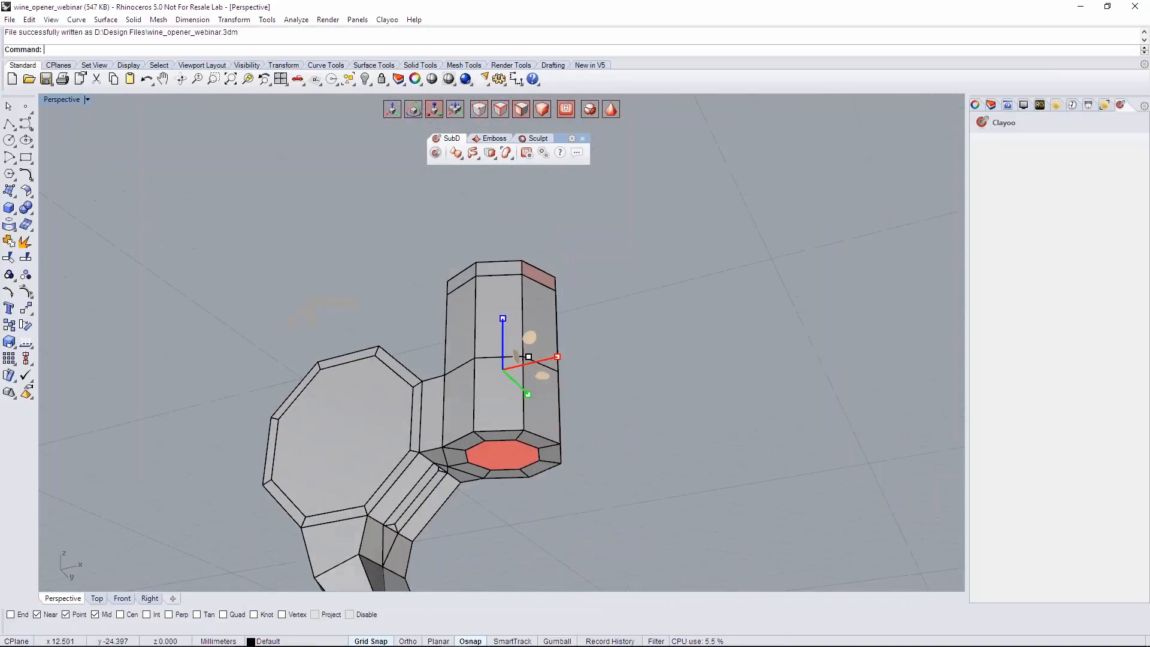
- Bridge the cylinder's inset top and bottom faces to cut a through hole along its length
{"action": "right_click_drag", "start_coordinate": [583, 349], "coordinate": [548, 491]}
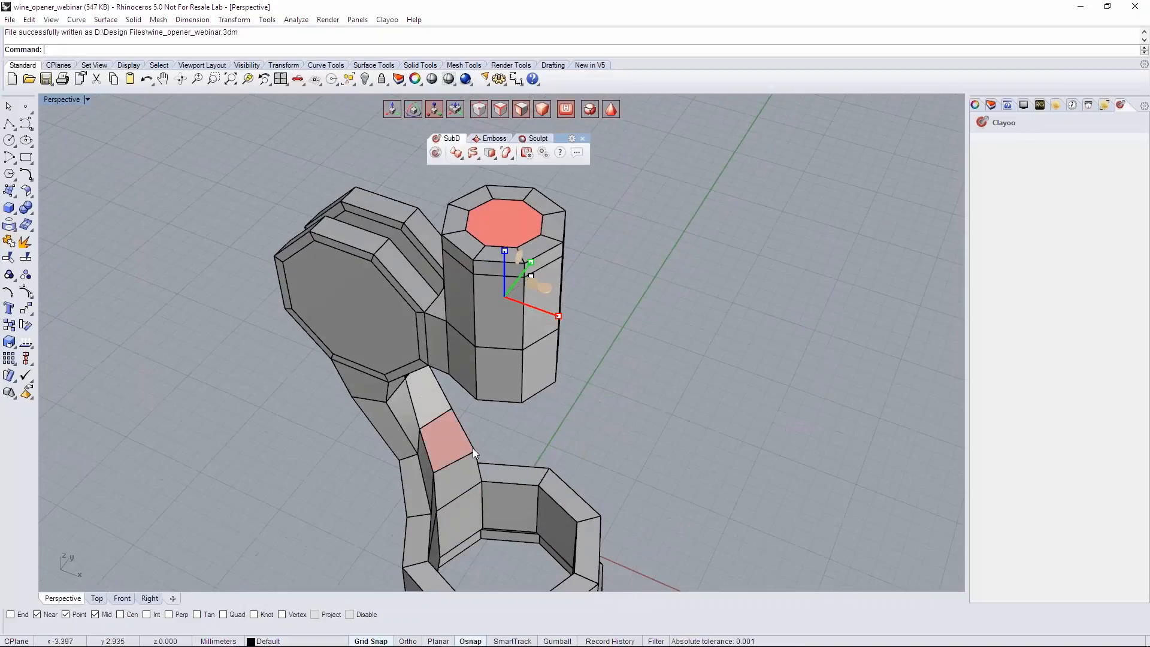
{"action": "scroll", "coordinate": [563, 317], "scroll_direction": "down", "scroll_amount": 1}
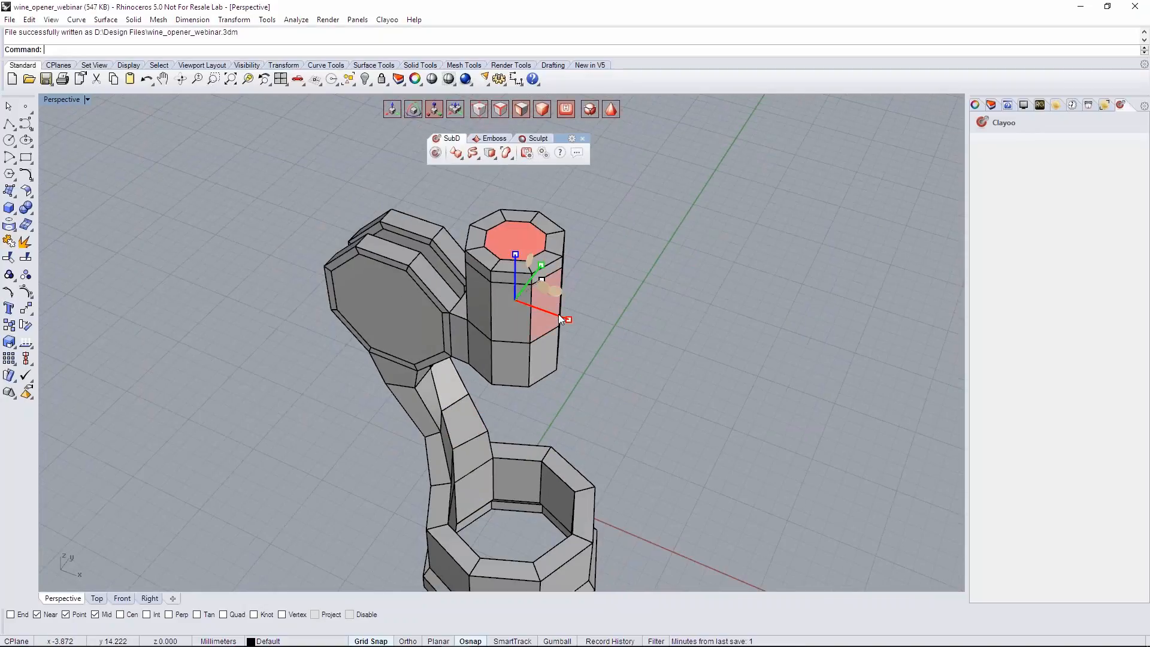
{"action": "right_click_drag", "start_coordinate": [627, 358], "coordinate": [599, 339]}
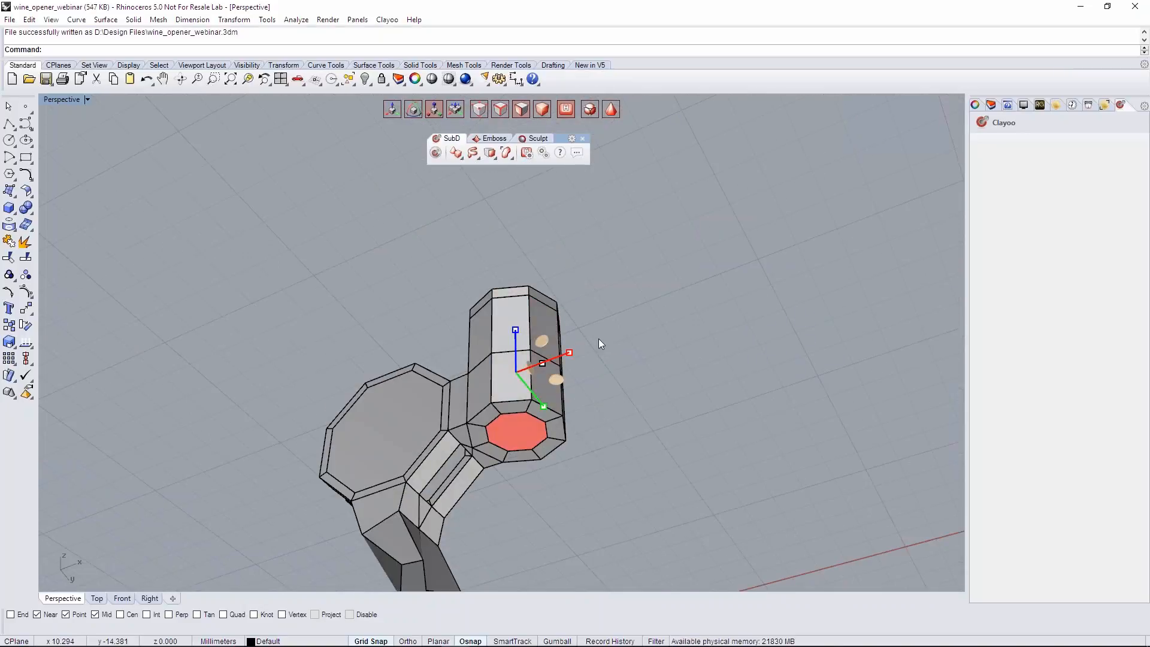
{"action": "right_click_drag", "start_coordinate": [641, 301], "coordinate": [584, 376]}
{"action": "left_click", "coordinate": [484, 158]}
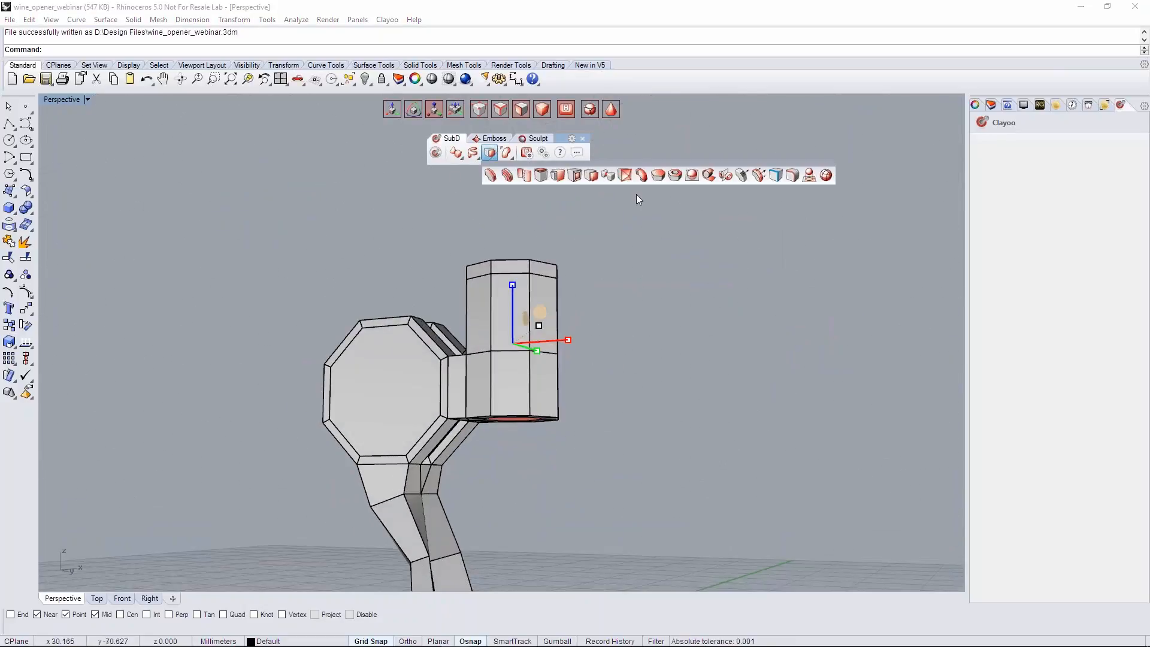
{"action": "left_click", "coordinate": [639, 180]}
{"action": "right_click_drag", "start_coordinate": [627, 240], "coordinate": [650, 480]}
{"action": "left_click", "coordinate": [1063, 213]}
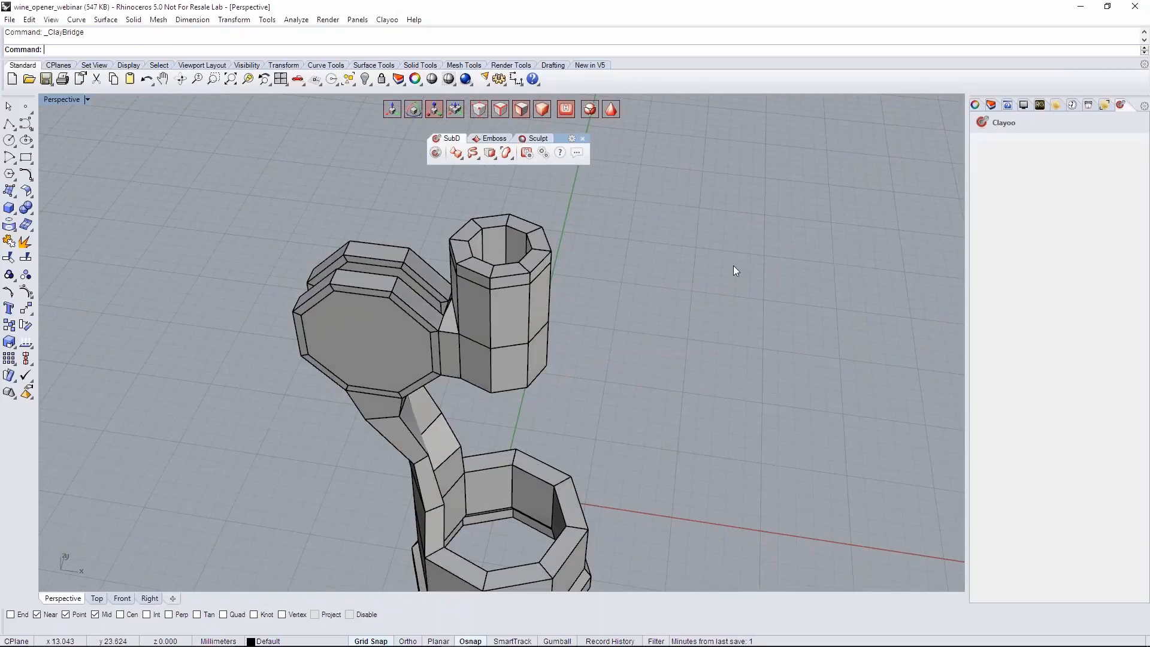
- Divide the inner wall of the cylinder's hole with an edge loop just below the top rim to sharpen it
{"action": "right_click_drag", "start_coordinate": [641, 317], "coordinate": [579, 338]}
{"action": "key", "text": "Tab"}
{"action": "scroll", "coordinate": [552, 286], "scroll_direction": "up", "scroll_amount": 9}
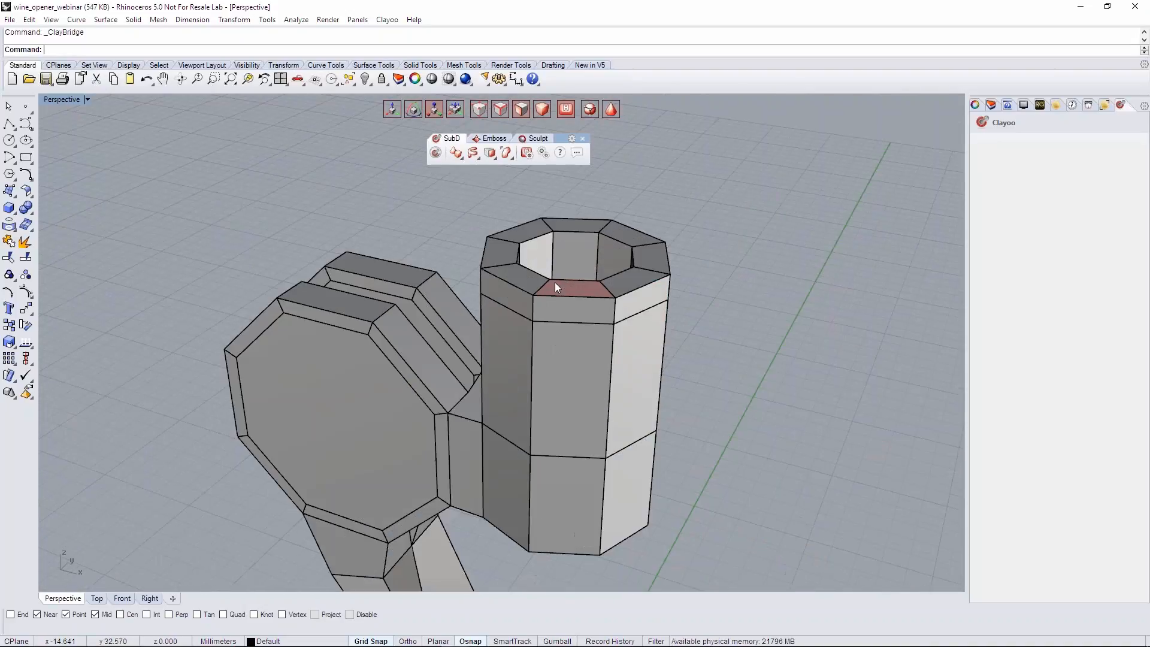
{"action": "right_click_drag", "start_coordinate": [554, 282], "coordinate": [562, 314]}
{"action": "key", "text": "Tab"}
{"action": "scroll", "coordinate": [539, 315], "scroll_direction": "up", "scroll_amount": 2}
{"action": "key", "text": "Tab"}
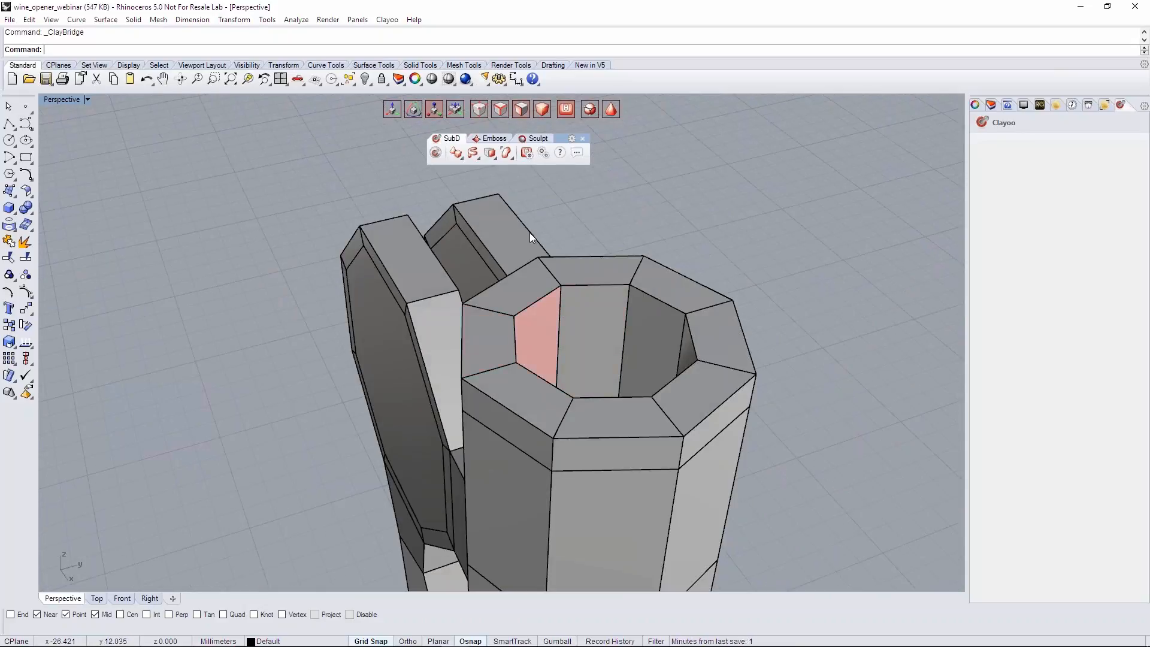
{"action": "left_click", "coordinate": [490, 153]}
{"action": "left_click", "coordinate": [484, 177]}
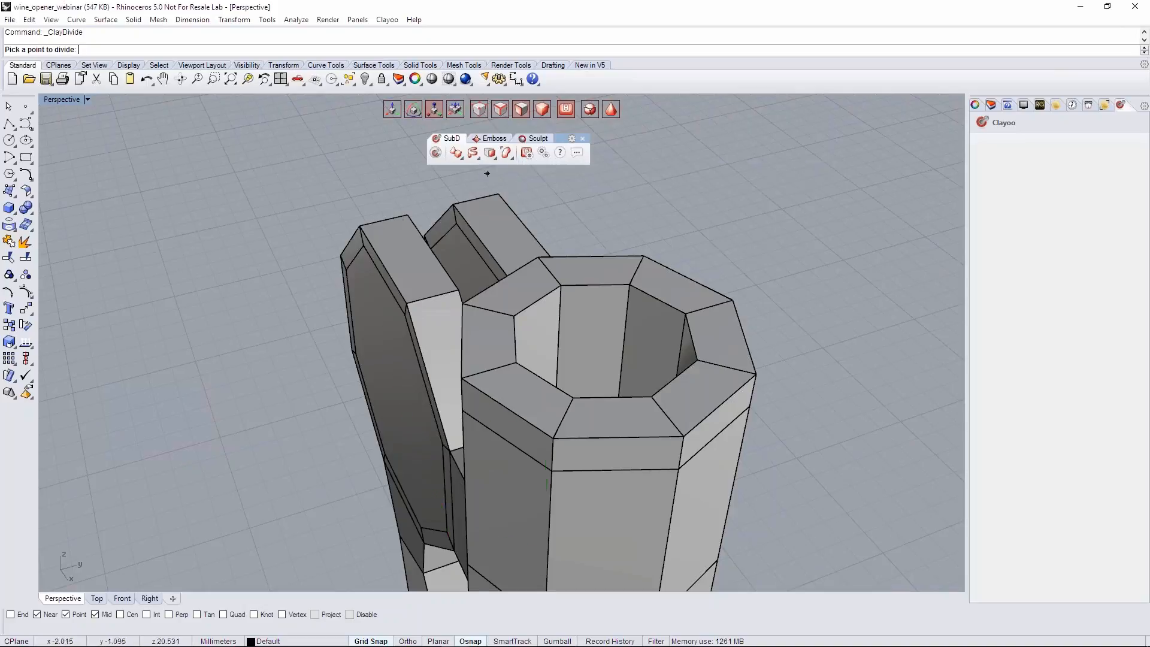
{"action": "left_click", "coordinate": [566, 304]}
{"action": "right_click_drag", "start_coordinate": [578, 317], "coordinate": [669, 306]}
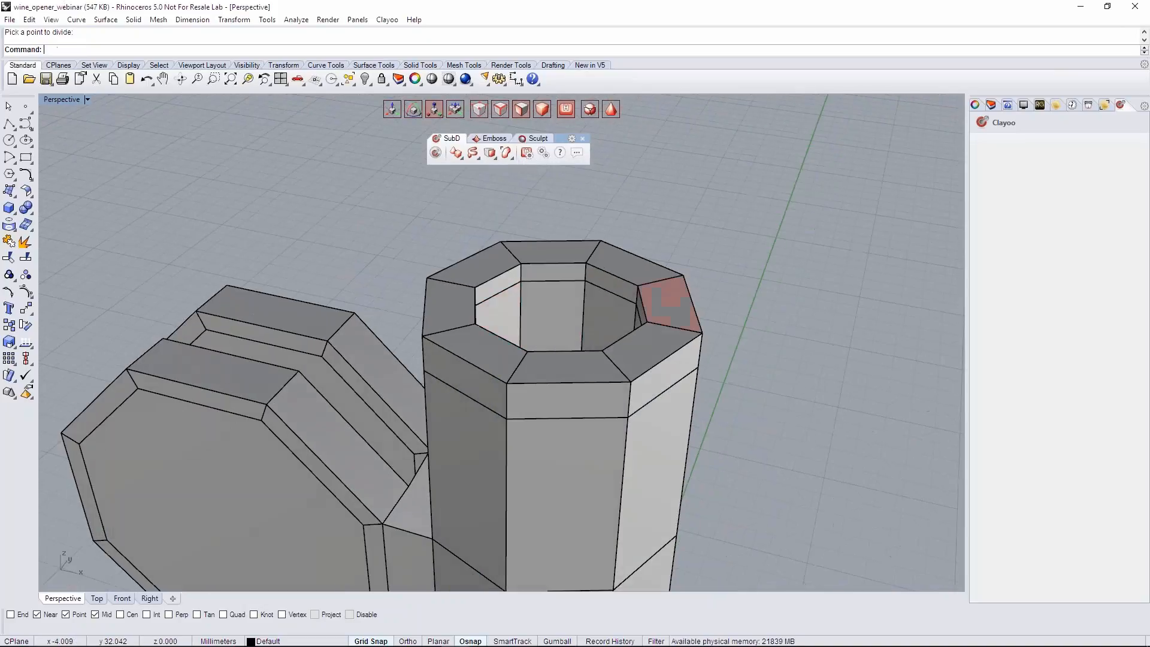
{"action": "key", "text": "Tab"}
{"action": "right_click_drag", "start_coordinate": [697, 261], "coordinate": [749, 241]}
{"action": "key", "text": "Tab"}
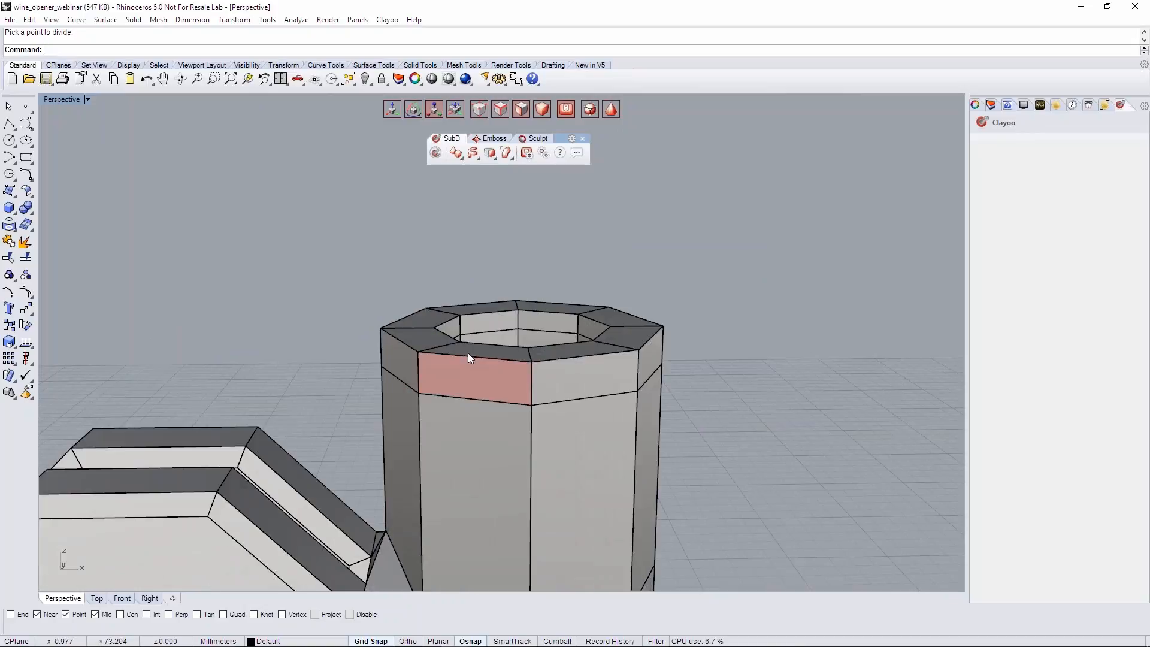
- Select the edge loops below the cylinder's top rim and raise them closer to the rim to sharpen it
{"action": "double_click", "coordinate": [512, 403]}
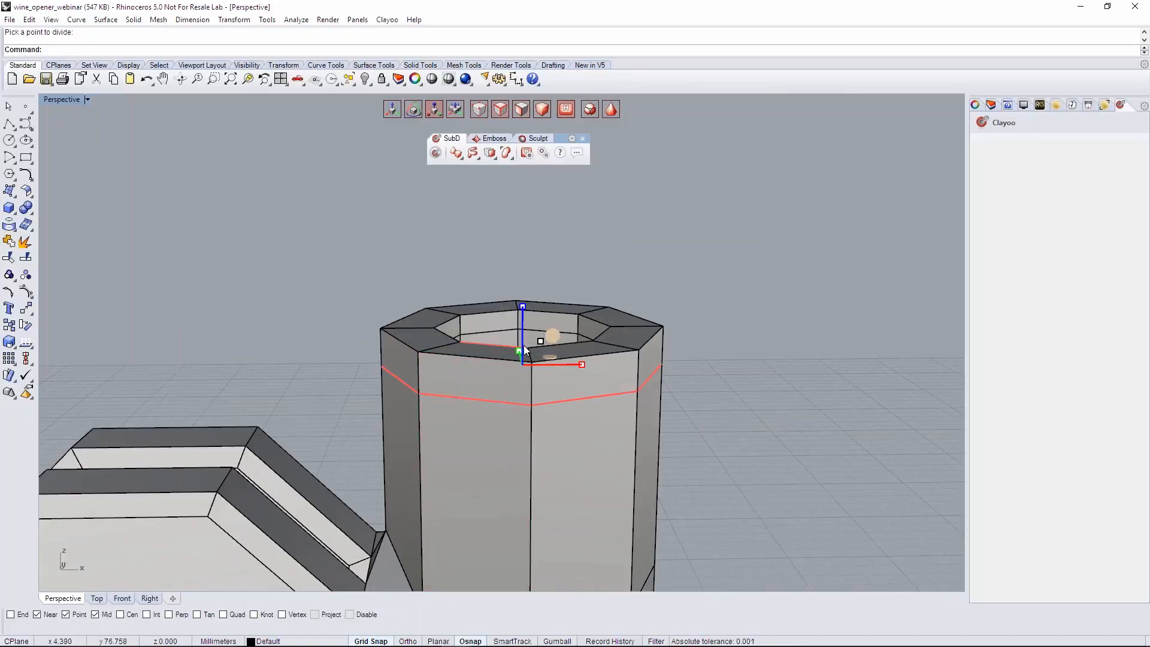
{"action": "left_click_drag", "start_coordinate": [526, 331], "coordinate": [516, 310]}
{"action": "key", "text": "Tab"}
{"action": "right_click_drag", "start_coordinate": [419, 346], "coordinate": [512, 333]}
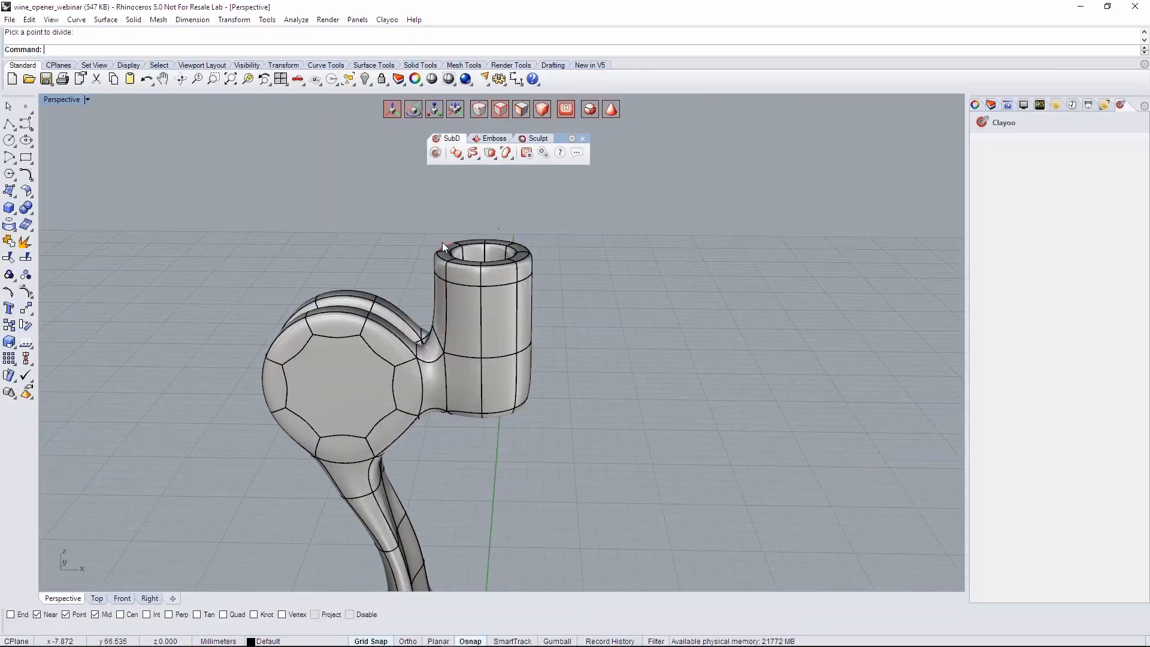
{"action": "right_click_drag", "start_coordinate": [443, 242], "coordinate": [488, 308]}
{"action": "right_click_drag", "start_coordinate": [588, 418], "coordinate": [575, 267]}
{"action": "right_click_drag", "start_coordinate": [646, 340], "coordinate": [546, 334]}
{"action": "scroll", "coordinate": [609, 343], "scroll_direction": "down", "scroll_amount": 4}
{"action": "key", "text": "Tab"}
- Inset the front and back faces of both discs by edge at a distance of 2.5
{"action": "scroll", "coordinate": [473, 400], "scroll_direction": "up", "scroll_amount": 5}
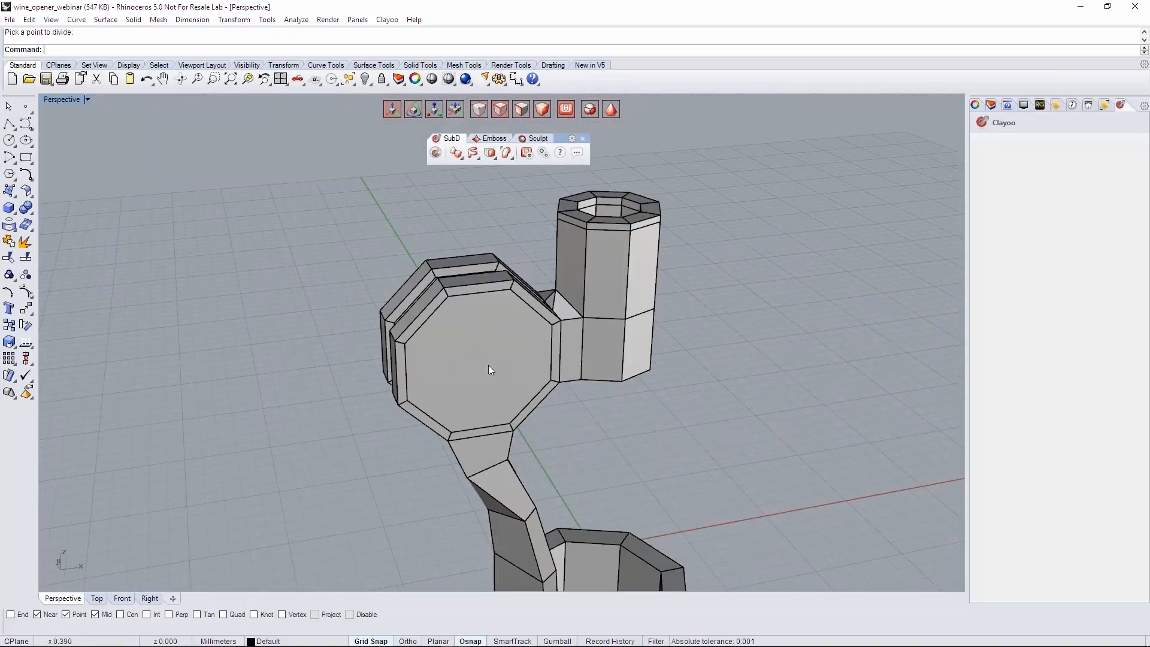
{"action": "right_click_drag", "start_coordinate": [488, 364], "coordinate": [671, 356]}
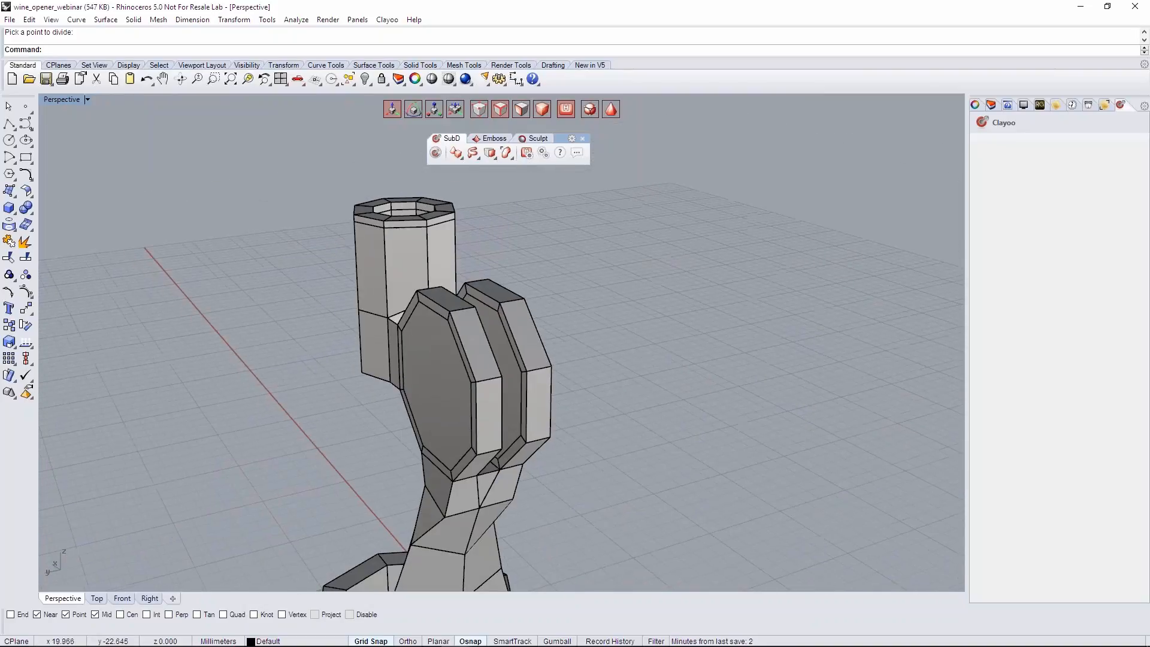
{"action": "right_click_drag", "start_coordinate": [448, 385], "coordinate": [339, 389]}
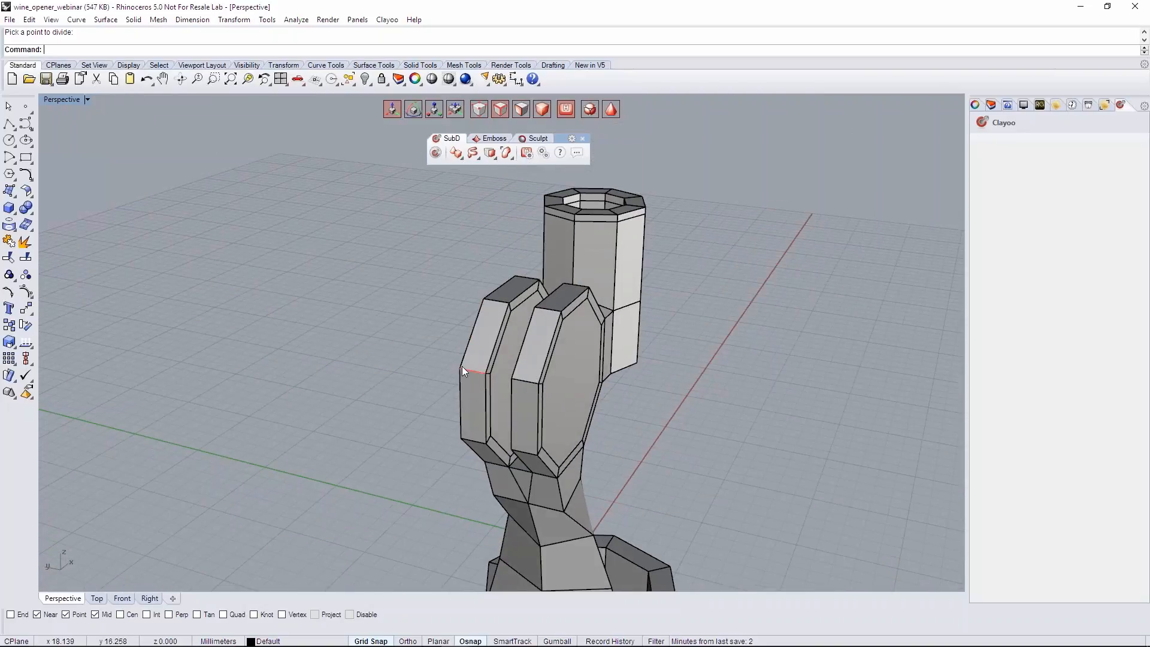
{"action": "right_click_drag", "start_coordinate": [570, 386], "coordinate": [551, 321]}
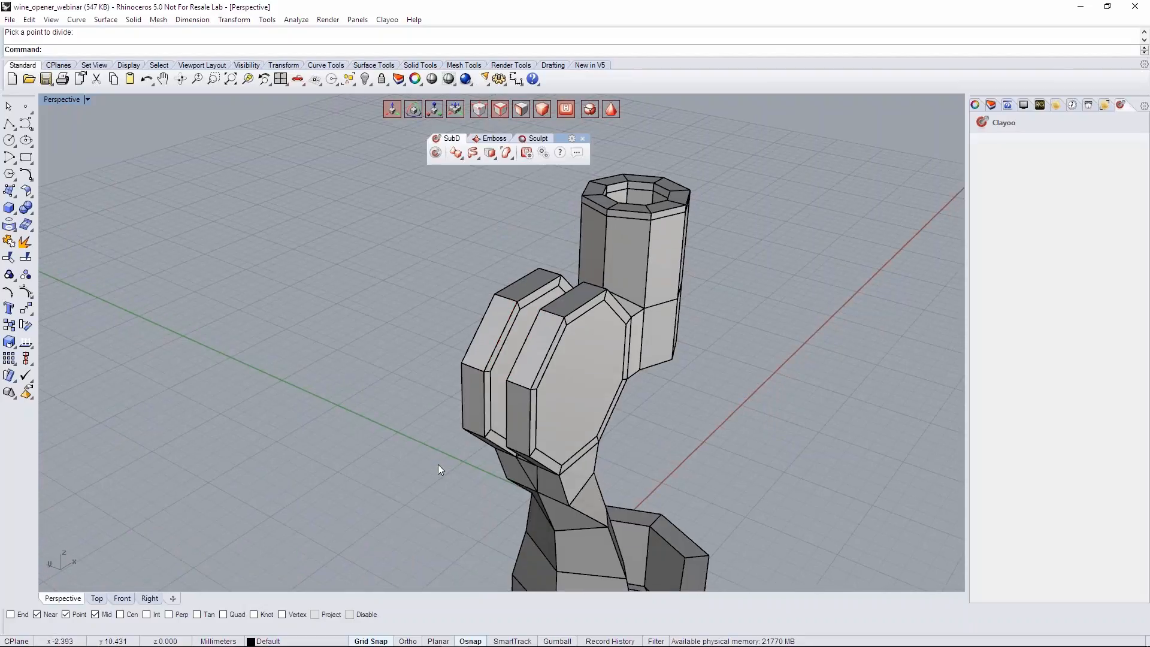
{"action": "right_click_drag", "start_coordinate": [457, 457], "coordinate": [605, 372]}
{"action": "left_click", "coordinate": [568, 371]}
{"action": "right_click_drag", "start_coordinate": [540, 396], "coordinate": [419, 403]}
{"action": "left_click", "coordinate": [508, 385], "text": "shift"}
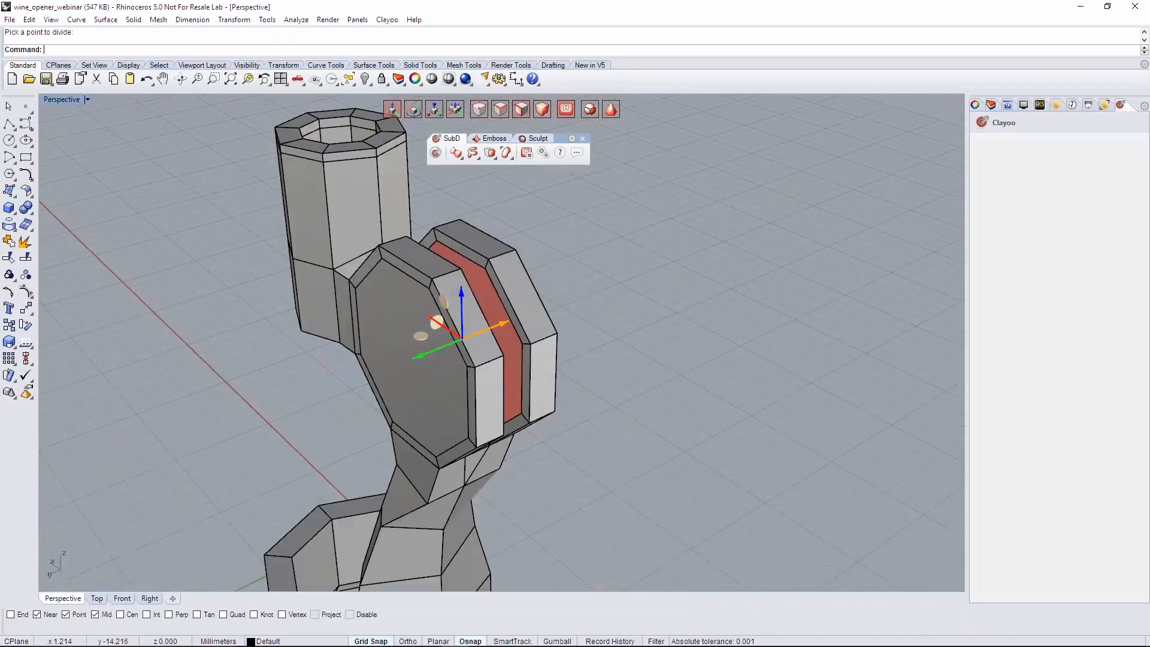
{"action": "right_click_drag", "start_coordinate": [586, 426], "coordinate": [539, 422]}
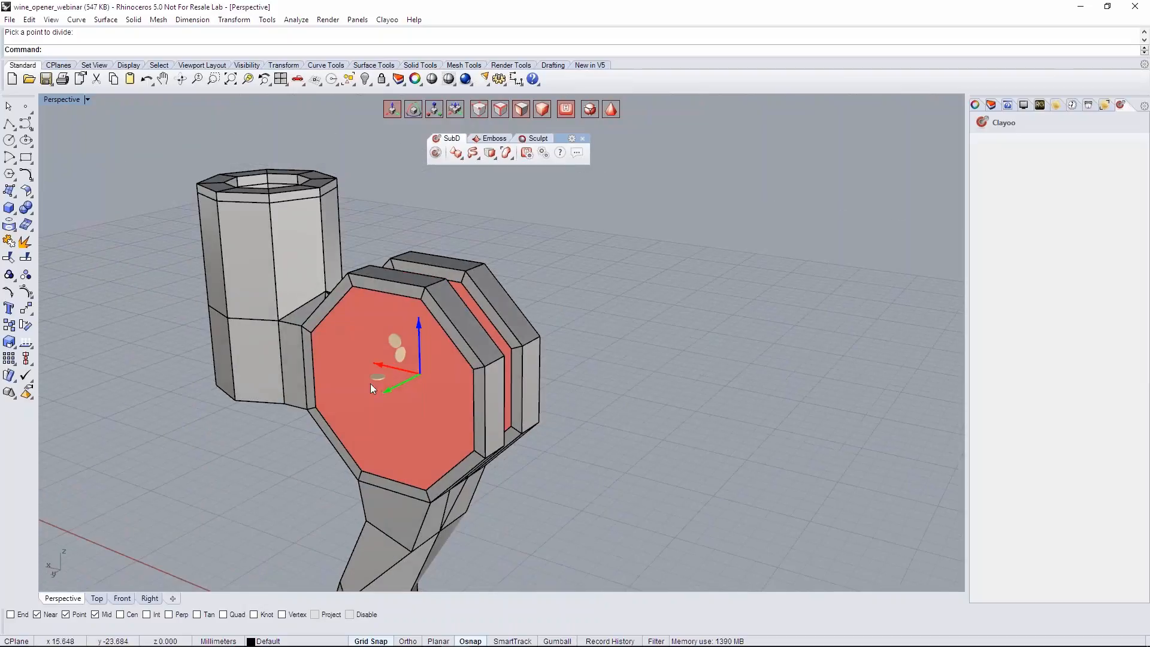
{"action": "left_click", "coordinate": [490, 153]}
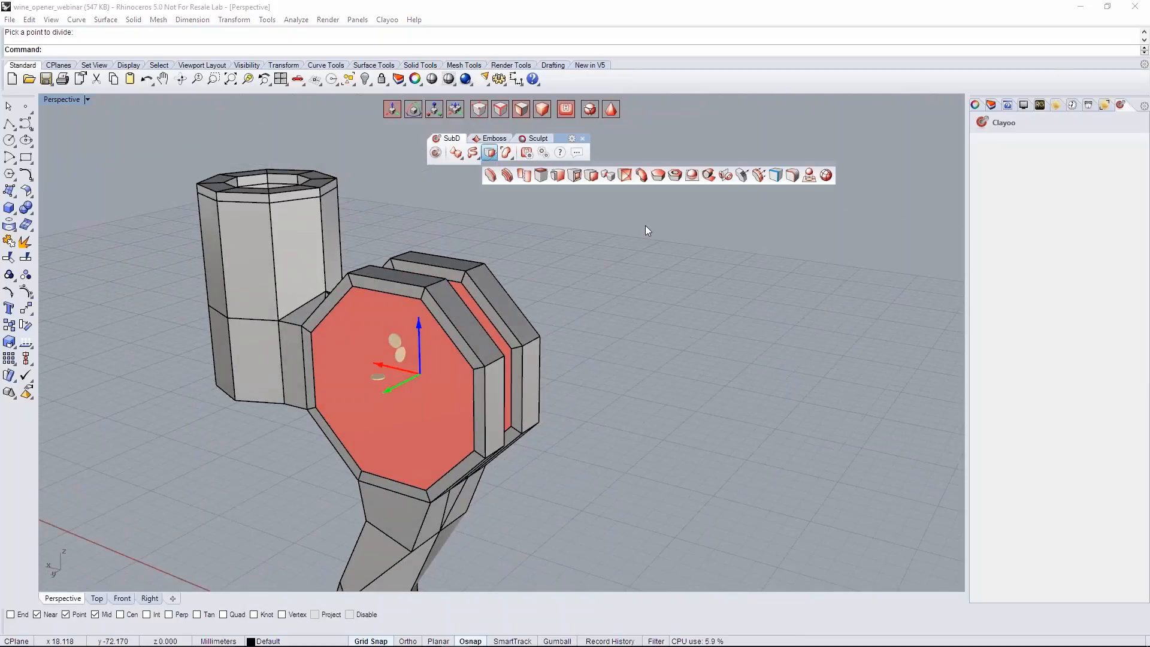
{"action": "left_click", "coordinate": [590, 176]}
{"action": "left_click_drag", "start_coordinate": [1090, 163], "coordinate": [1144, 159]}
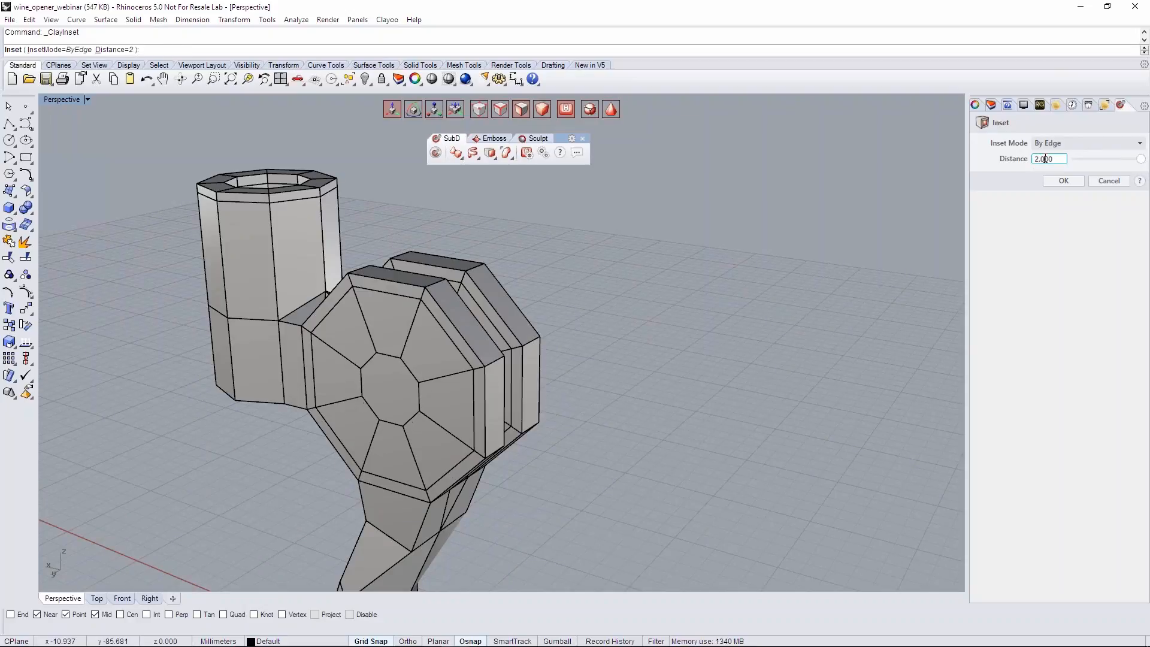
{"action": "scroll", "coordinate": [1046, 159], "scroll_direction": "up", "scroll_amount": 4}
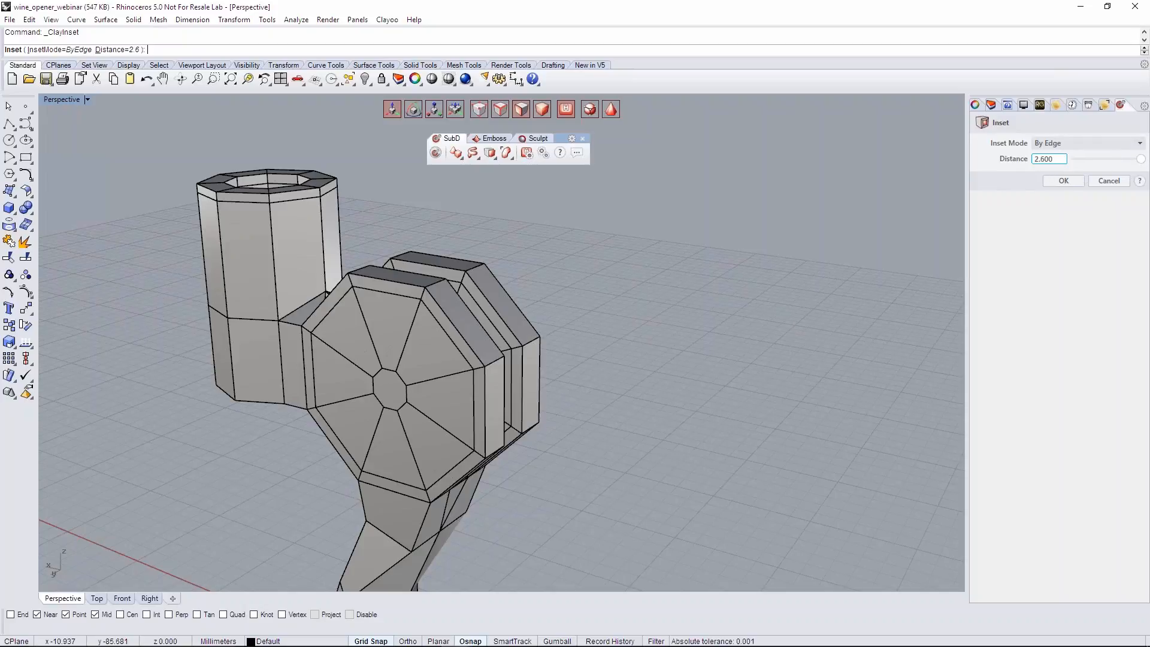
{"action": "right_click_drag", "start_coordinate": [575, 376], "coordinate": [551, 392]}
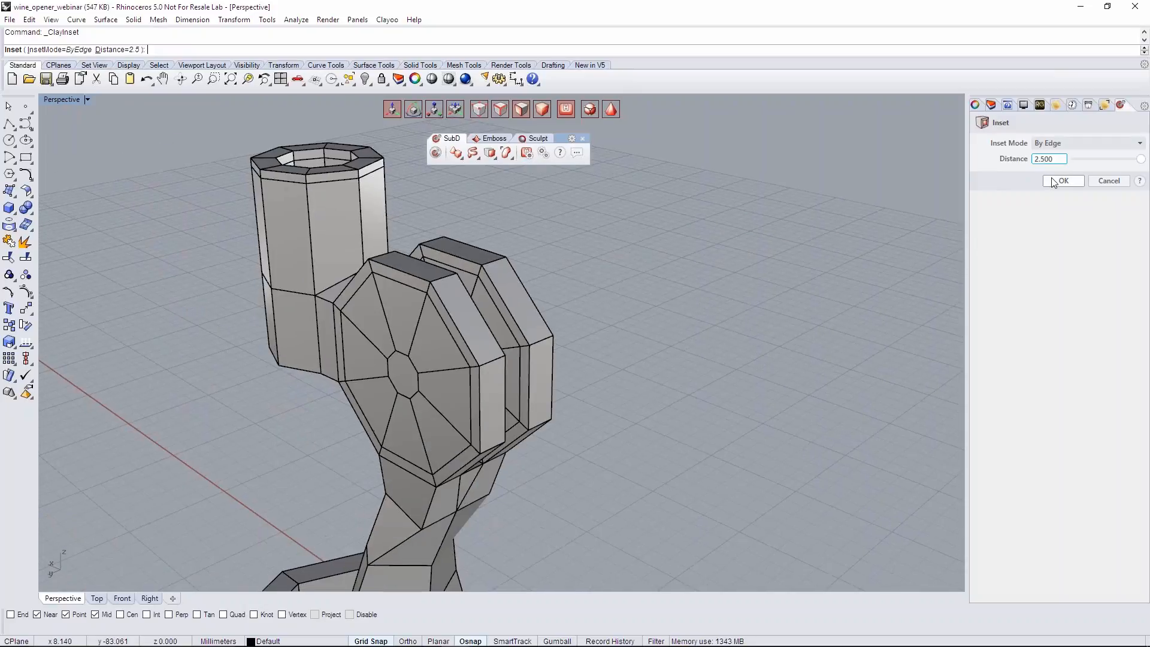
{"action": "left_click", "coordinate": [1063, 180]}
- Inset the small central disc faces again by edge at a distance of 0.195 to add a narrow ring
{"action": "mouse_move", "coordinate": [674, 333]}
{"action": "right_mouse_down"}
{"action": "mouse_move", "coordinate": [507, 322]}
{"action": "mouse_move", "coordinate": [686, 331]}
{"action": "right_mouse_up"}
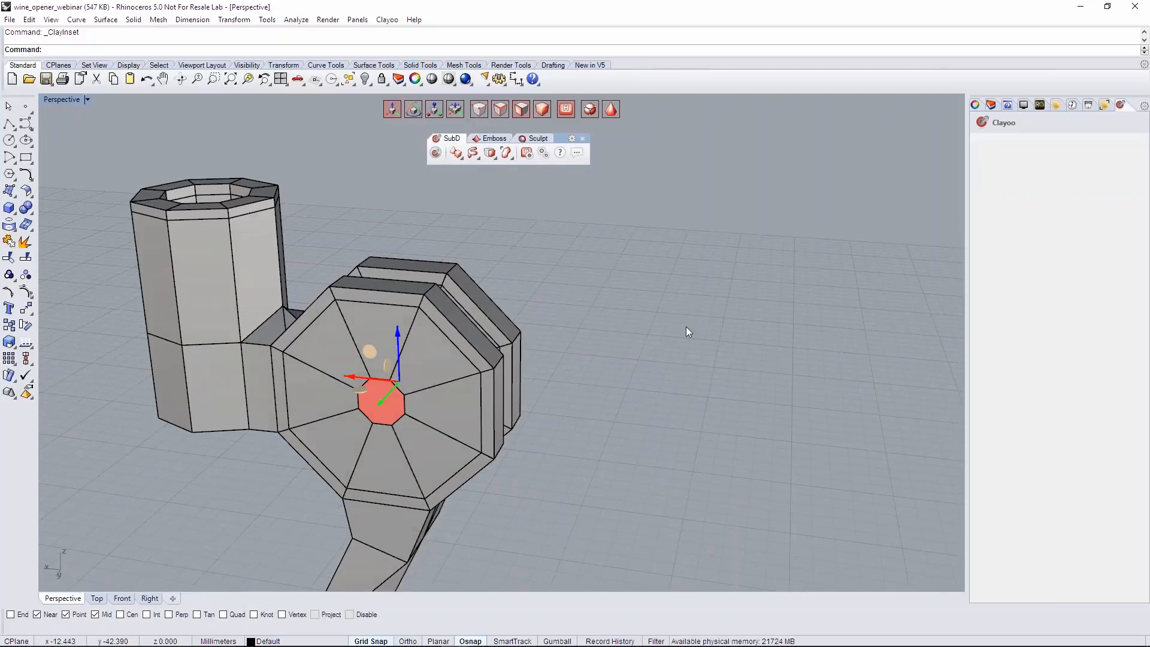
{"action": "right_click", "coordinate": [651, 312]}
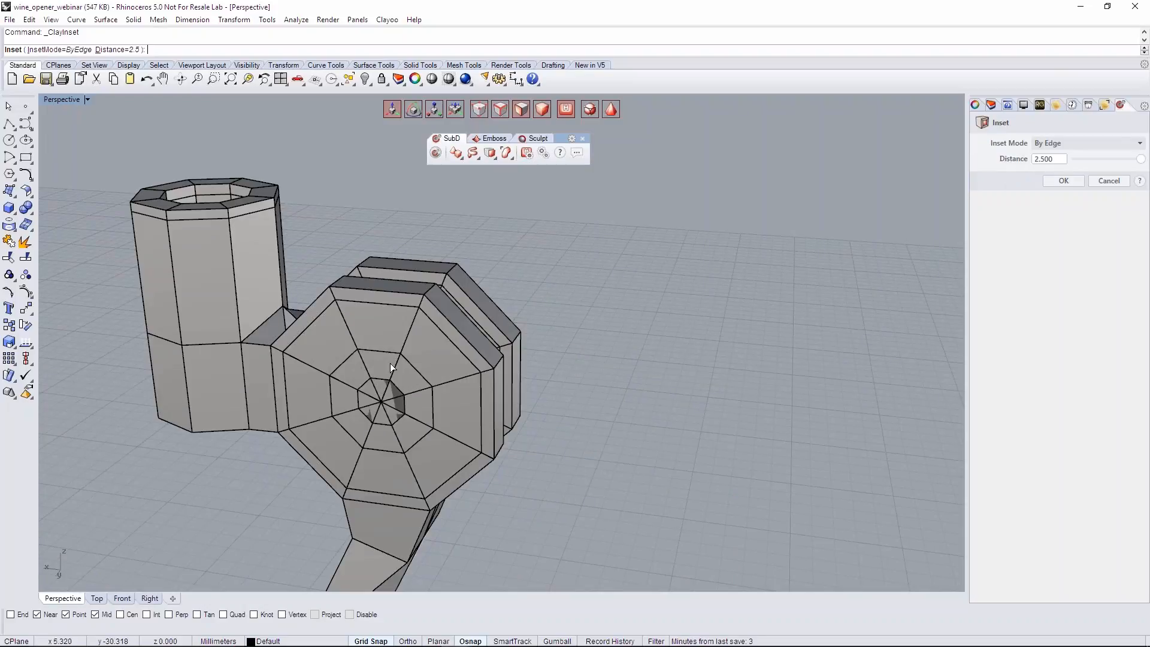
{"action": "left_click_drag", "start_coordinate": [1143, 161], "coordinate": [1086, 164]}
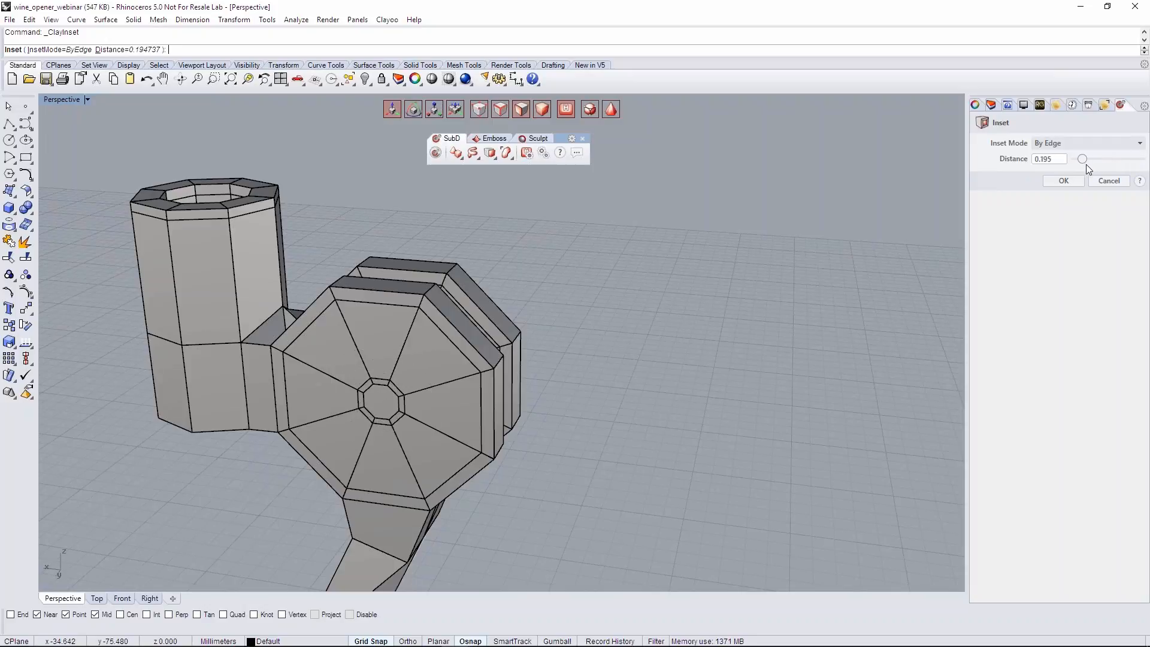
{"action": "right_click_drag", "start_coordinate": [640, 343], "coordinate": [533, 350]}
{"action": "key", "text": "Return"}
- Bridge the small central faces on both sides of one disc with one linear segment to cut a through hole
{"action": "scroll", "coordinate": [561, 395], "scroll_direction": "up", "scroll_amount": 4}
{"action": "right_click_drag", "start_coordinate": [560, 395], "coordinate": [467, 372]}
{"action": "right_click_drag", "start_coordinate": [707, 384], "coordinate": [542, 348]}
{"action": "left_click", "coordinate": [729, 454]}
{"action": "right_click_drag", "start_coordinate": [638, 359], "coordinate": [797, 392]}
{"action": "right_click_drag", "start_coordinate": [252, 357], "coordinate": [440, 363]}
{"action": "left_click", "coordinate": [455, 370], "text": "shift"}
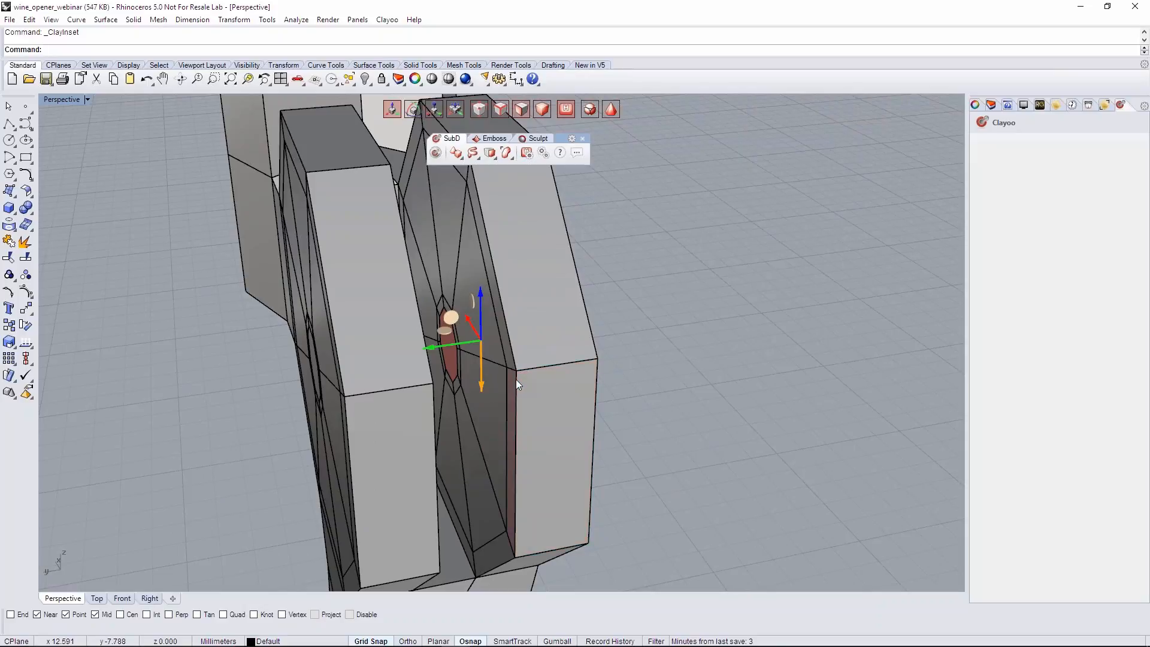
{"action": "key", "text": "b"}
{"action": "right_click_drag", "start_coordinate": [536, 382], "coordinate": [453, 377]}
{"action": "right_click_drag", "start_coordinate": [689, 276], "coordinate": [581, 249]}
{"action": "right_click_drag", "start_coordinate": [536, 375], "coordinate": [644, 373]}
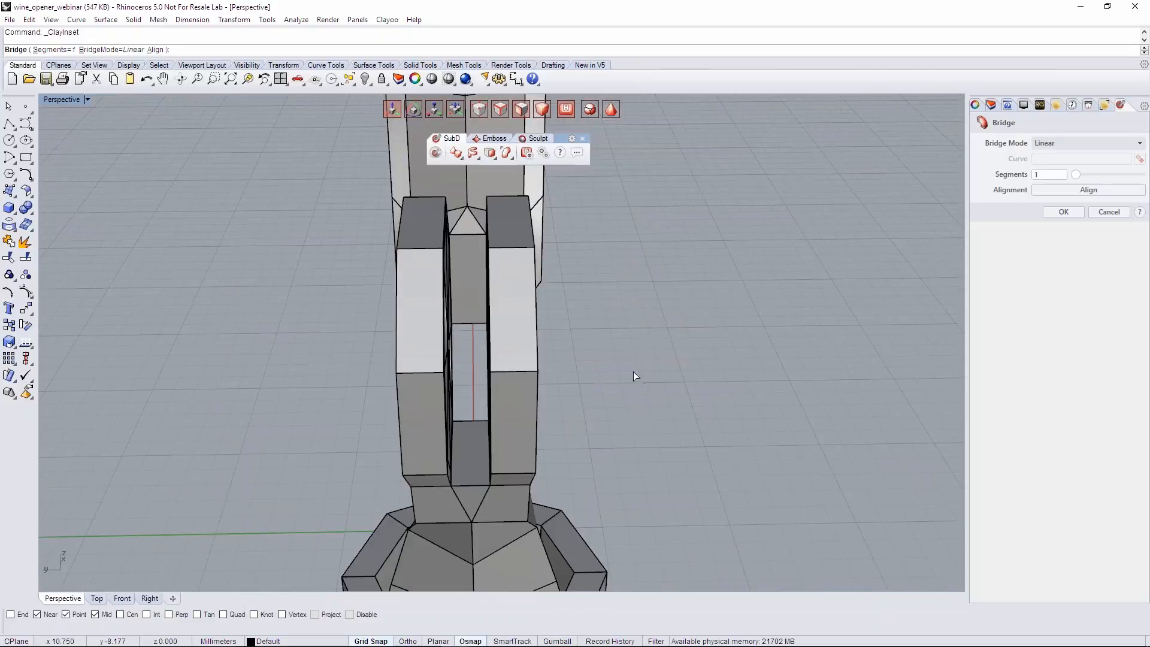
{"action": "right_click", "coordinate": [630, 364]}
- Bridge the opposing central faces of the other disc in the same way to cut its matching through hole
{"action": "right_click_drag", "start_coordinate": [543, 372], "coordinate": [361, 368]}
{"action": "left_click", "coordinate": [361, 368]}
{"action": "right_click_drag", "start_coordinate": [743, 363], "coordinate": [809, 304]}
{"action": "right_click", "coordinate": [630, 313]}
{"action": "scroll", "coordinate": [630, 313], "scroll_direction": "down", "scroll_amount": 6}
{"action": "right_click", "coordinate": [629, 313]}
- Examine the new disc holes in boxed and smoothed display, along with the overall shape of the opener
{"action": "key", "text": "Tab"}
{"action": "key", "text": "Tab"}
{"action": "scroll", "coordinate": [556, 358], "scroll_direction": "up", "scroll_amount": 3}
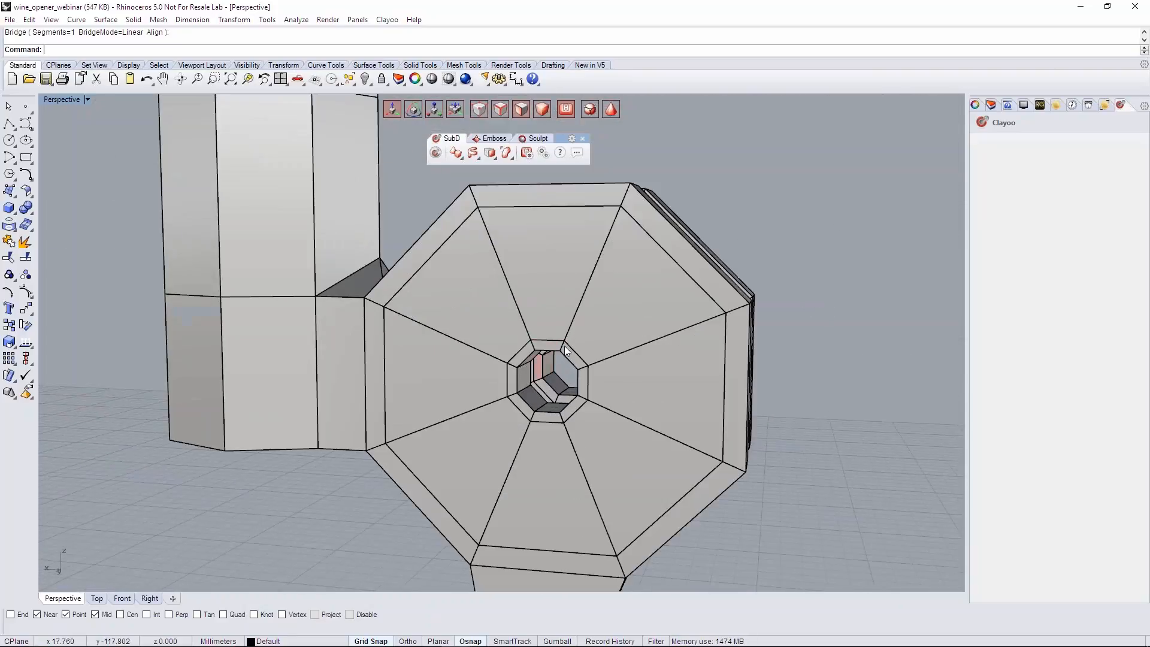
{"action": "scroll", "coordinate": [573, 357], "scroll_direction": "up", "scroll_amount": 6}
{"action": "key", "text": "Tab"}
{"action": "scroll", "coordinate": [509, 335], "scroll_direction": "down", "scroll_amount": 5}
{"action": "right_click_drag", "start_coordinate": [501, 325], "coordinate": [420, 398]}
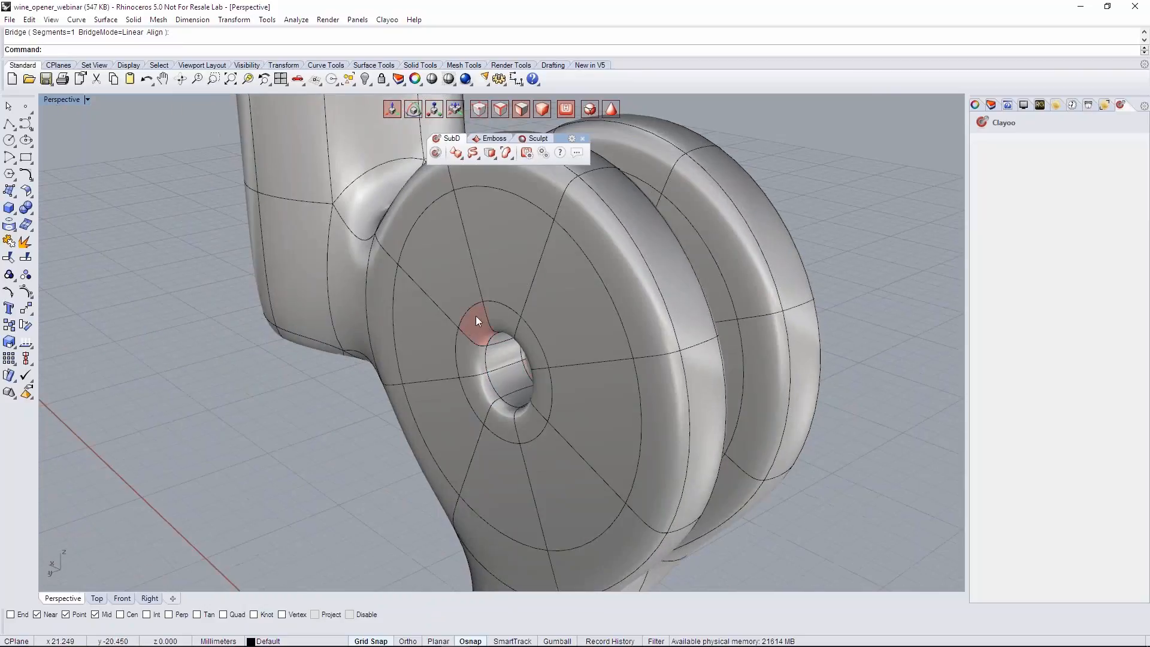
{"action": "right_click_drag", "start_coordinate": [637, 389], "coordinate": [713, 414]}
{"action": "scroll", "coordinate": [763, 419], "scroll_direction": "down", "scroll_amount": 4}
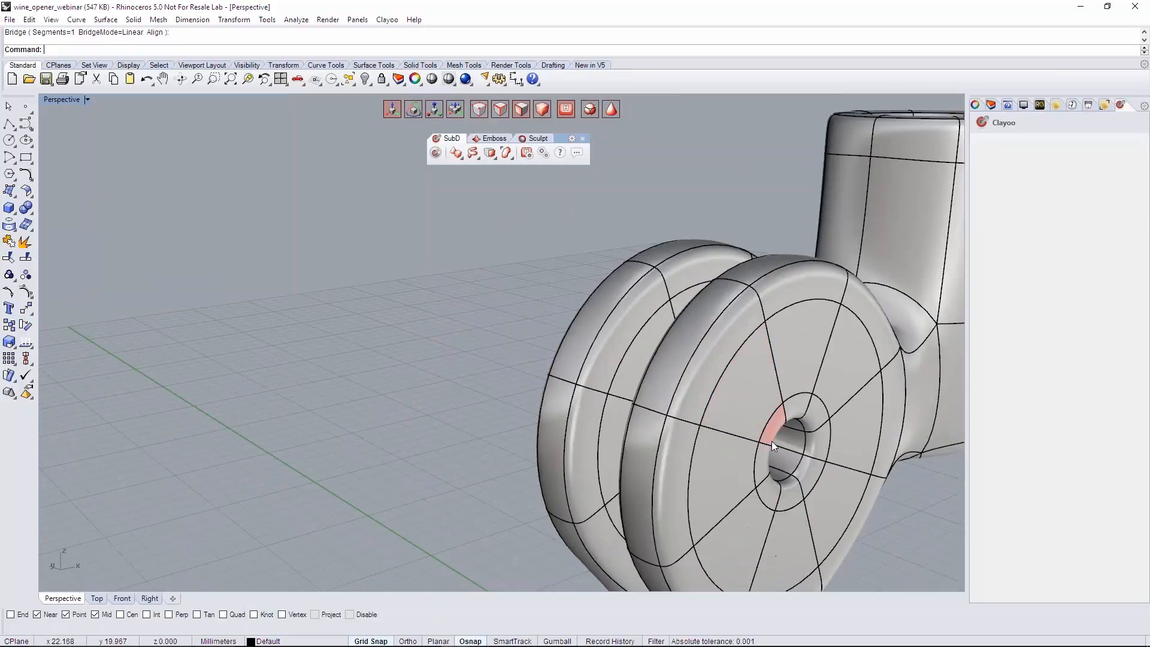
{"action": "scroll", "coordinate": [771, 440], "scroll_direction": "down", "scroll_amount": 3}
{"action": "right_click_drag", "start_coordinate": [771, 441], "coordinate": [706, 420]}
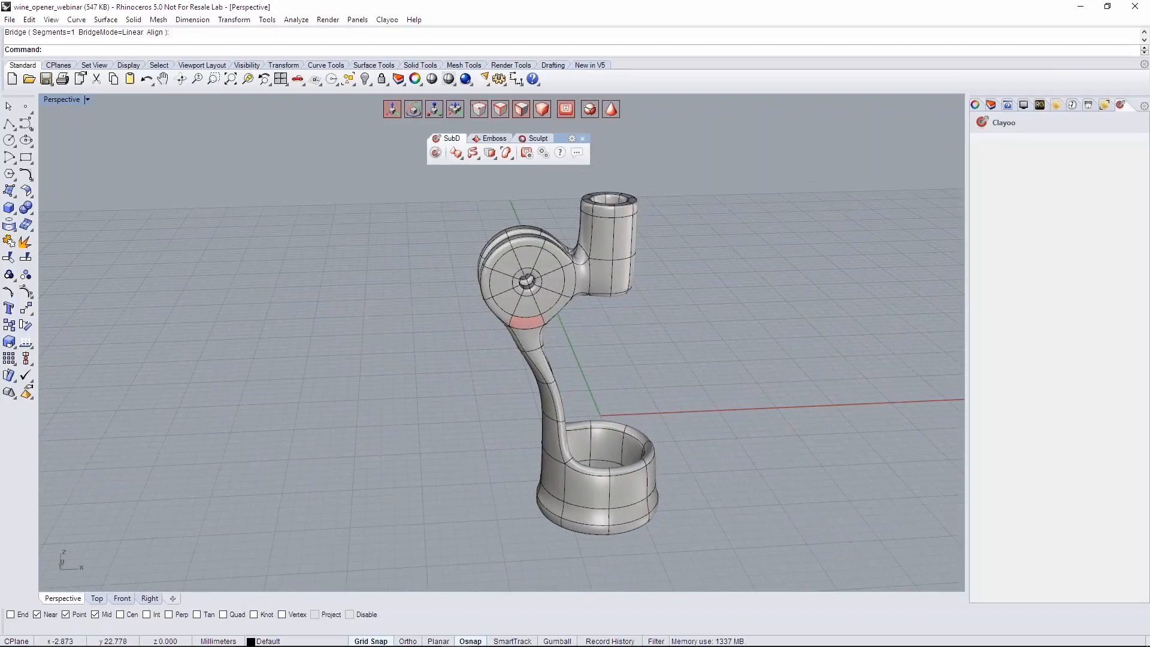
- Delete the half of the model on the positive X side of the vertical axis in the Front view
{"action": "right_click_drag", "start_coordinate": [537, 316], "coordinate": [587, 365]}
{"action": "left_click", "coordinate": [122, 599]}
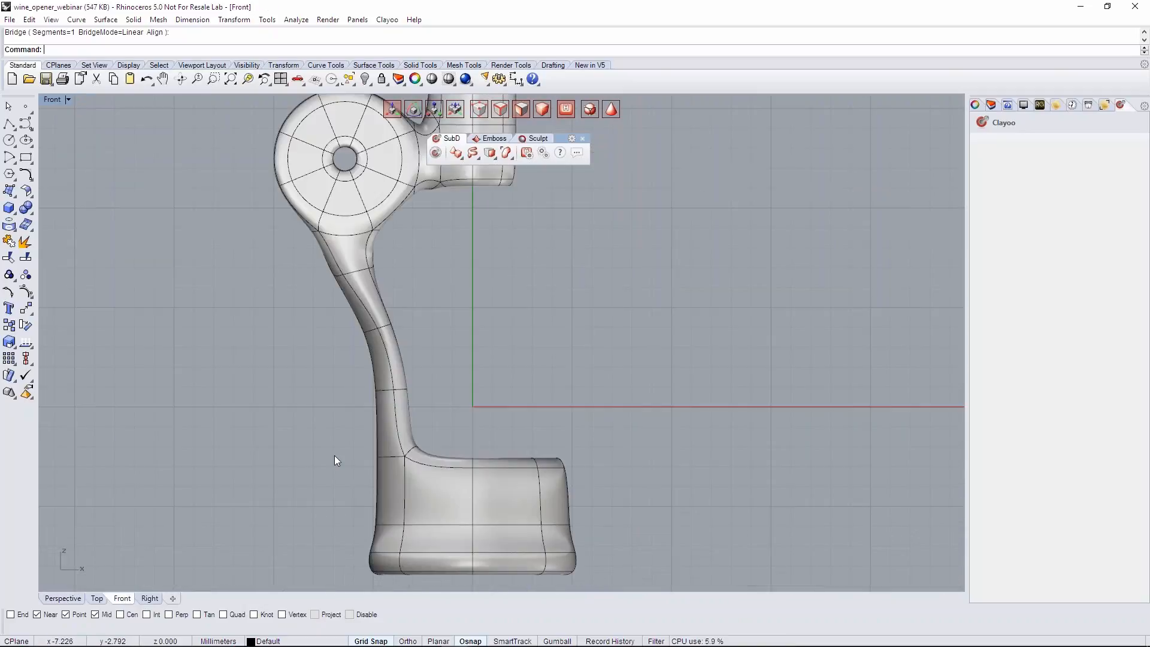
{"action": "scroll", "coordinate": [418, 391], "scroll_direction": "down", "scroll_amount": 3}
{"action": "left_click_drag", "start_coordinate": [422, 181], "coordinate": [433, 175]}
{"action": "key", "text": "Delete"}
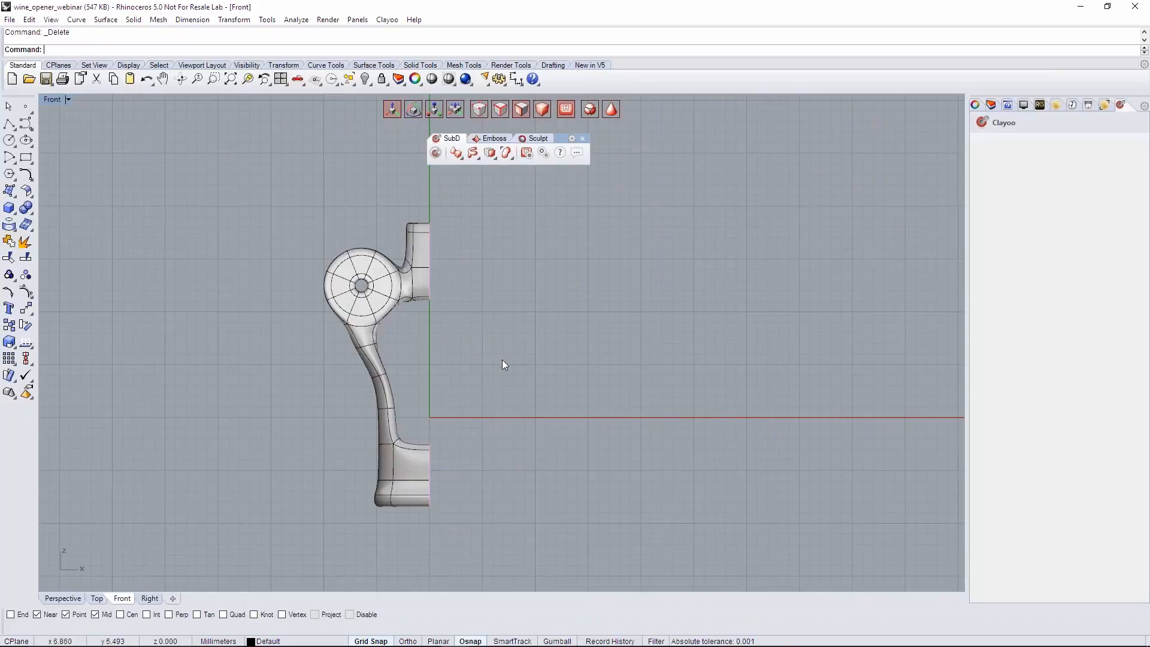
- Apply Clayoo Symmetry to the remaining half, using a symmetry line along the vertical axis at X zero
{"action": "left_click", "coordinate": [414, 285]}
{"action": "right_click_drag", "start_coordinate": [533, 393], "coordinate": [537, 397]}
{"action": "left_click", "coordinate": [490, 153]}
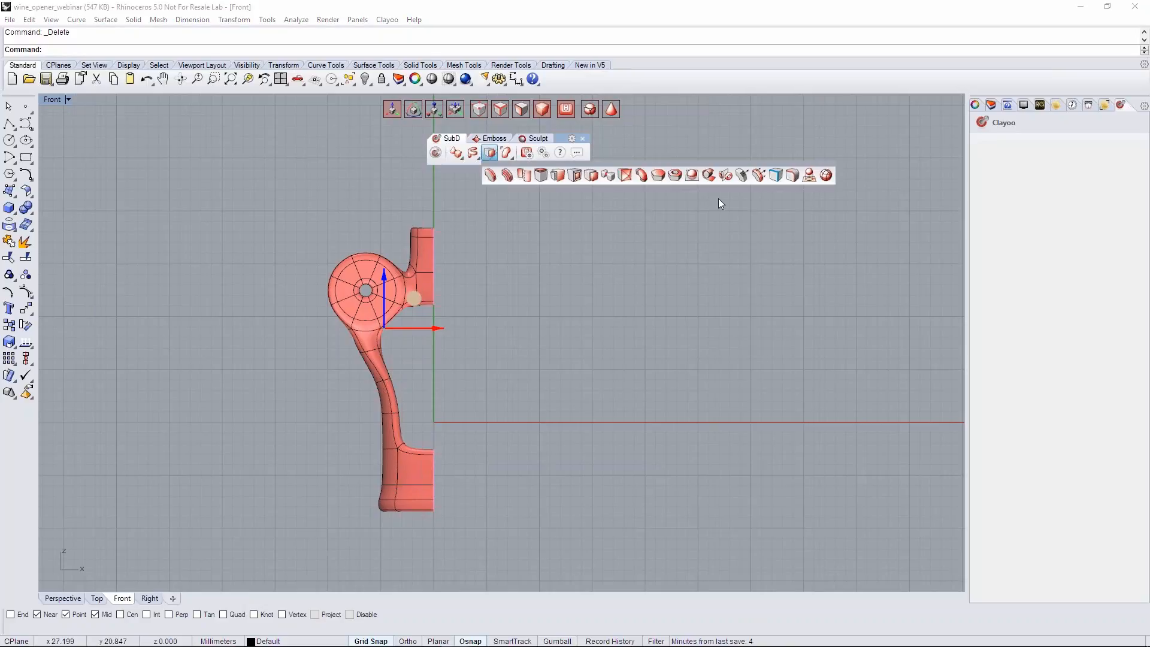
{"action": "left_click", "coordinate": [723, 176]}
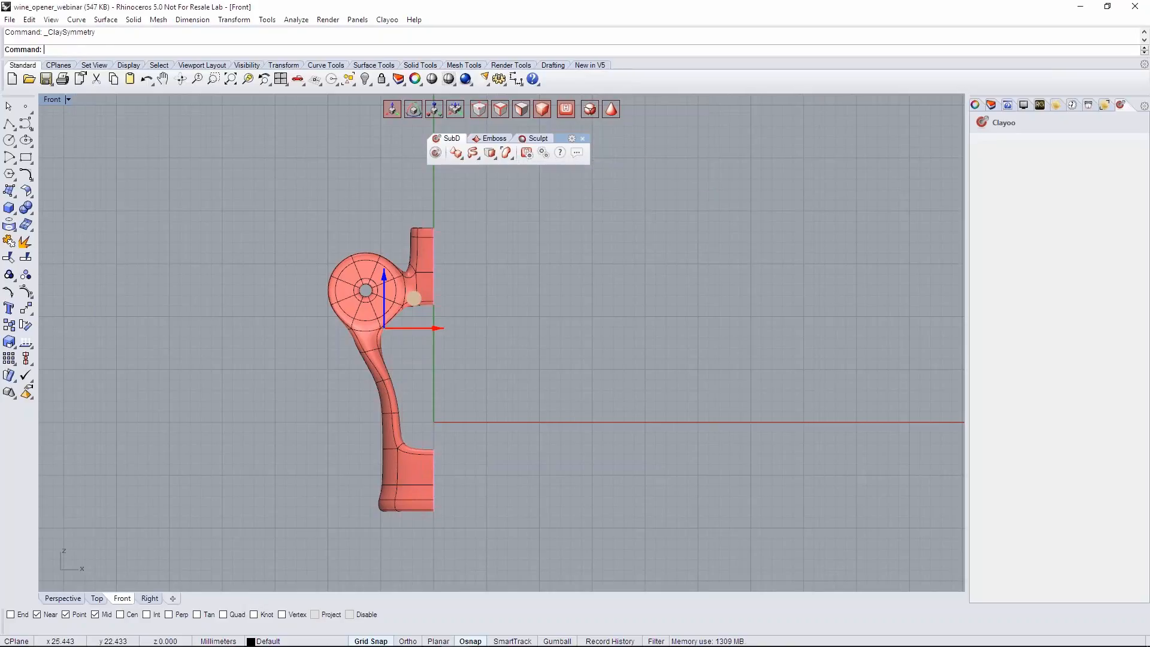
{"action": "left_click", "coordinate": [55, 50]}
{"action": "right_click_drag", "start_coordinate": [592, 327], "coordinate": [598, 386]}
{"action": "left_click", "coordinate": [436, 209]}
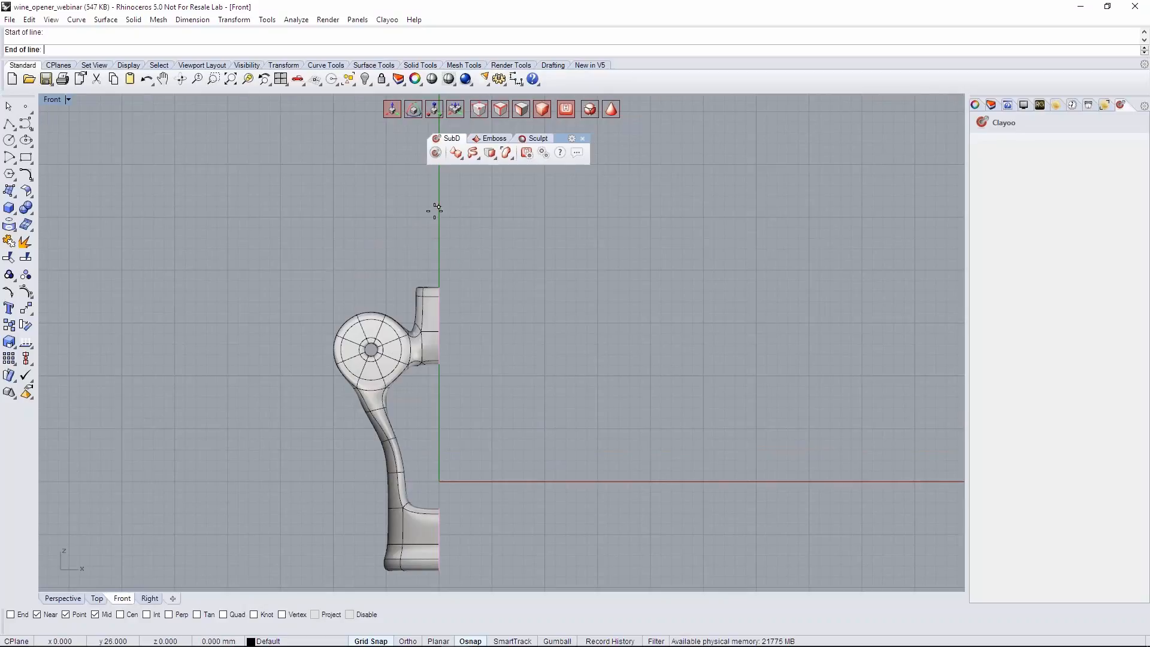
{"action": "left_click", "coordinate": [441, 256]}
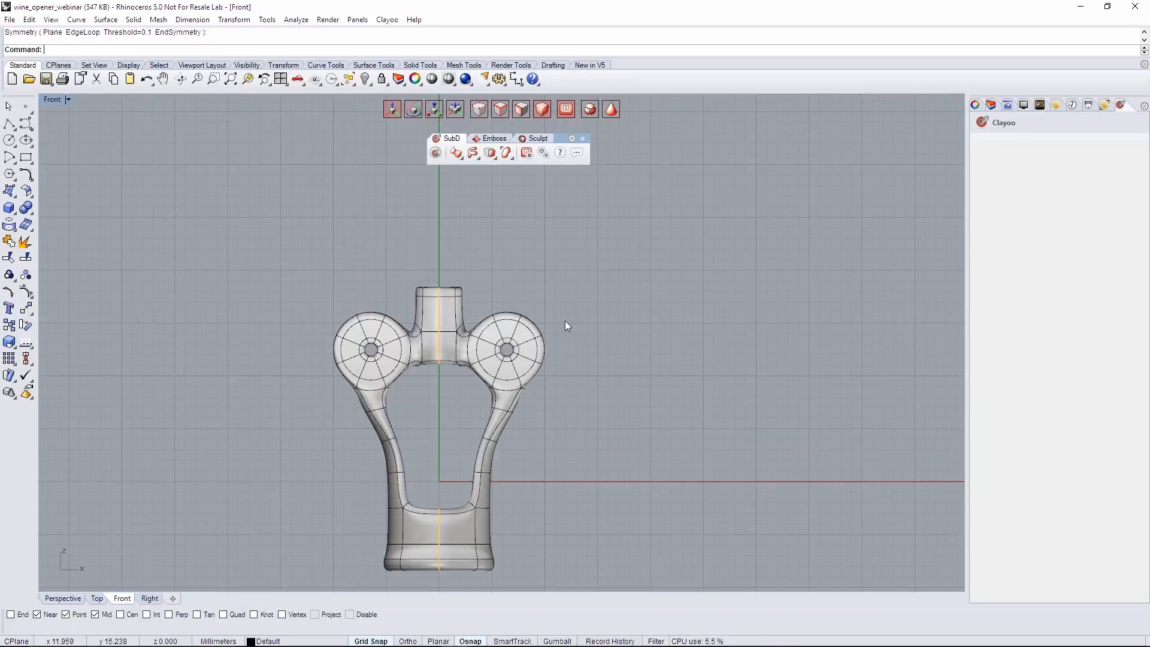
- Create a layer named "Part 1" and move the whole opener body onto it
{"action": "key", "text": "ctrl+F4"}
{"action": "right_click_drag", "start_coordinate": [614, 387], "coordinate": [561, 409], "text": "shift"}
{"action": "mouse_move", "coordinate": [561, 410]}
{"action": "right_mouse_down"}
{"action": "mouse_move", "coordinate": [673, 436]}
{"action": "mouse_move", "coordinate": [569, 421]}
{"action": "right_mouse_up"}
{"action": "left_click", "coordinate": [568, 418]}
{"action": "left_click", "coordinate": [992, 105]}
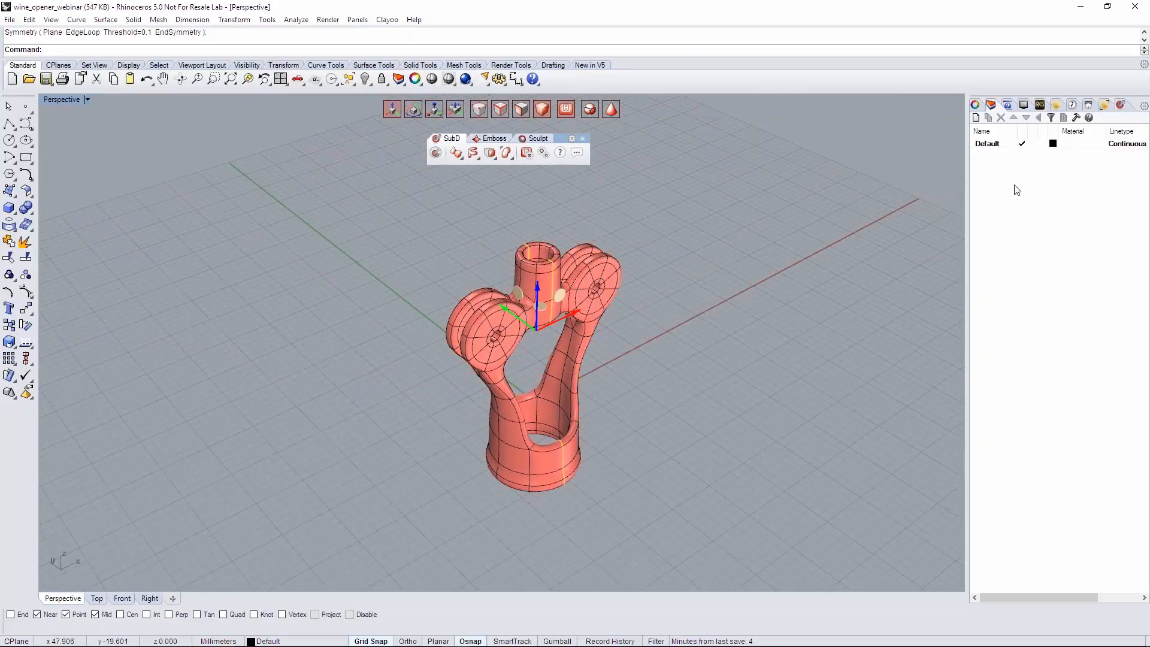
{"action": "double_click", "coordinate": [1004, 158]}
{"action": "type", "text": "Part 1"}
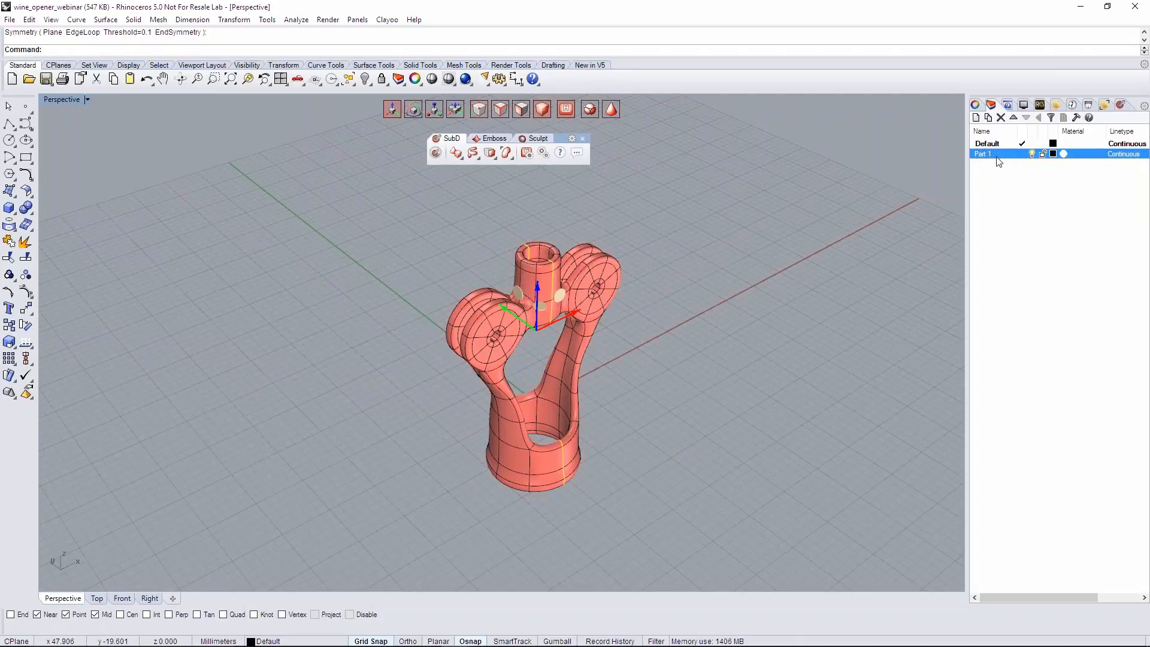
{"action": "right_click", "coordinate": [1018, 160]}
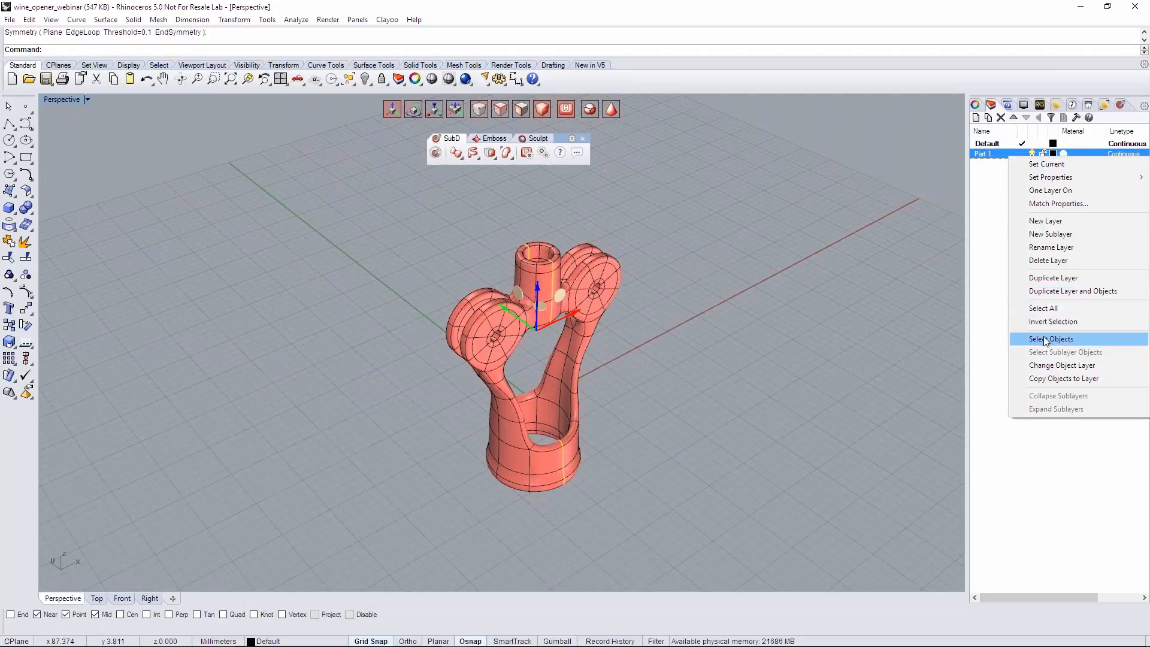
{"action": "left_click", "coordinate": [1036, 365]}
{"action": "left_click", "coordinate": [796, 343]}
{"action": "right_click_drag", "start_coordinate": [794, 344], "coordinate": [760, 334]}
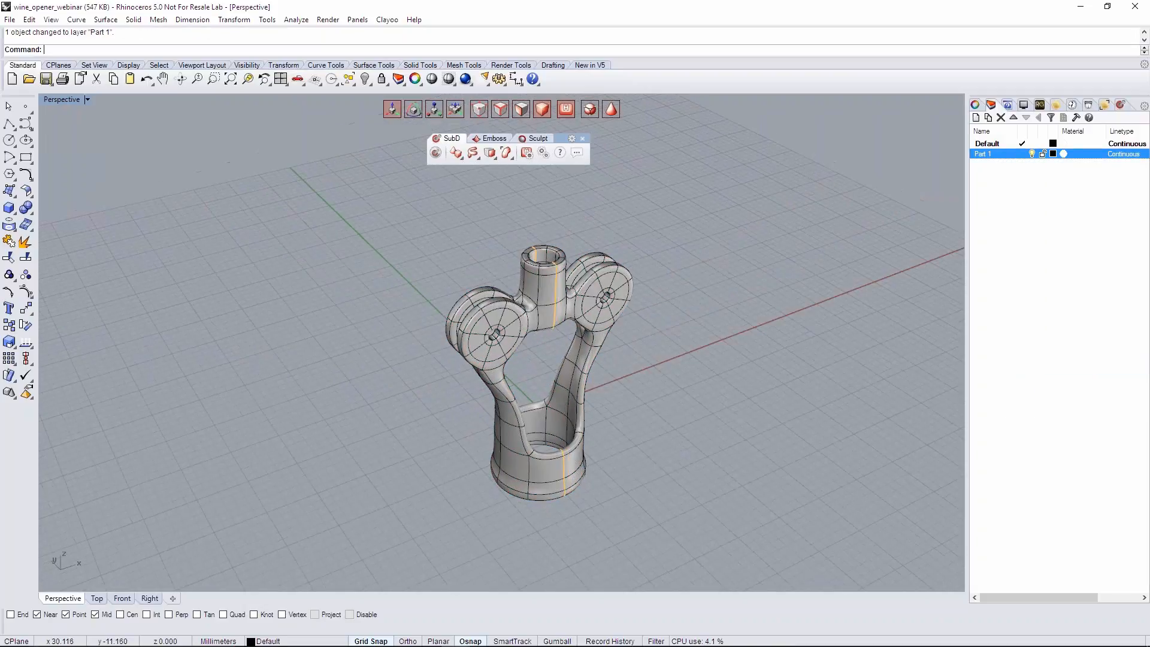
- Set the Part 1 layer's color to Gold and save the file
{"action": "left_click", "coordinate": [1053, 154]}
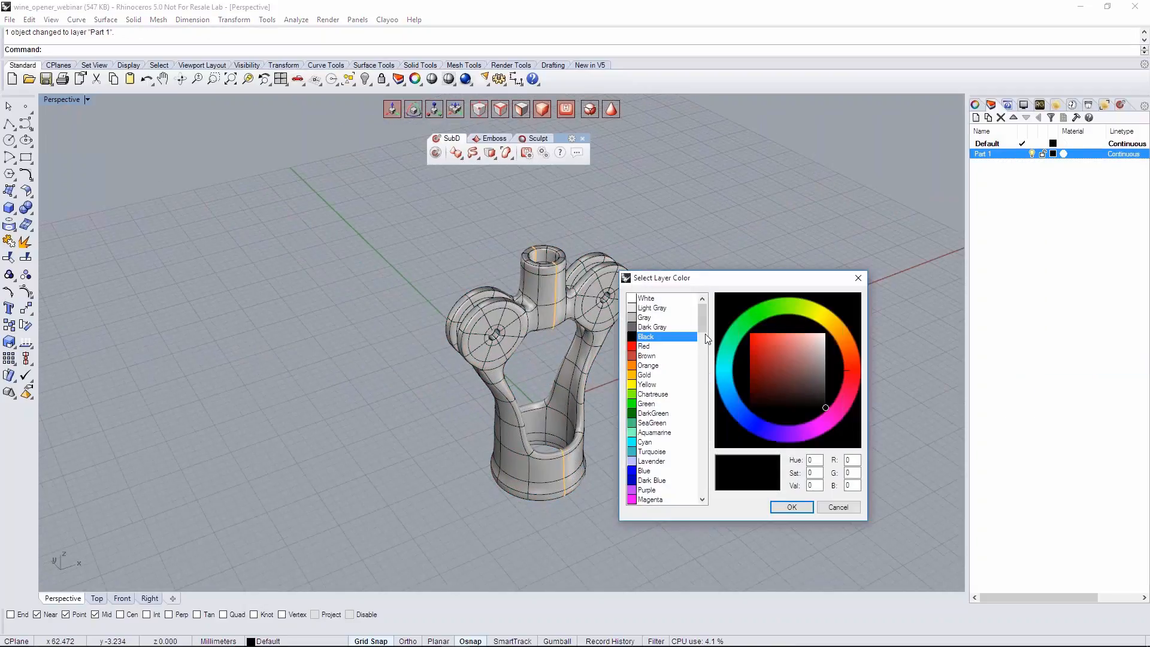
{"action": "left_click", "coordinate": [645, 375]}
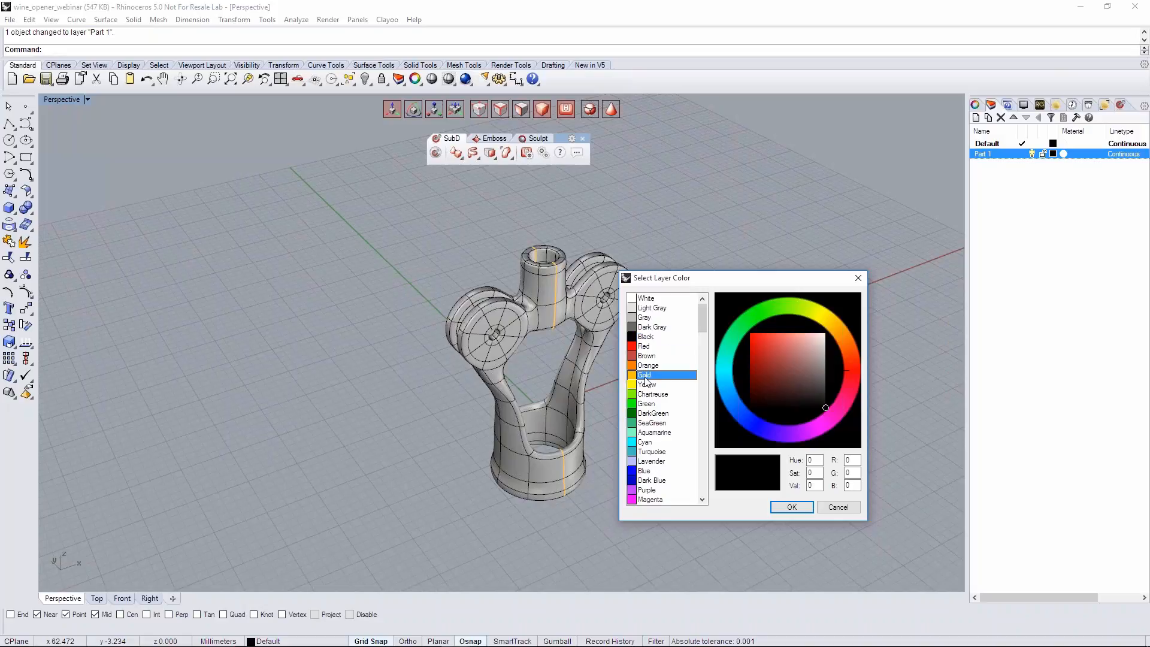
{"action": "left_click", "coordinate": [792, 507]}
{"action": "right_click_drag", "start_coordinate": [759, 467], "coordinate": [655, 389]}
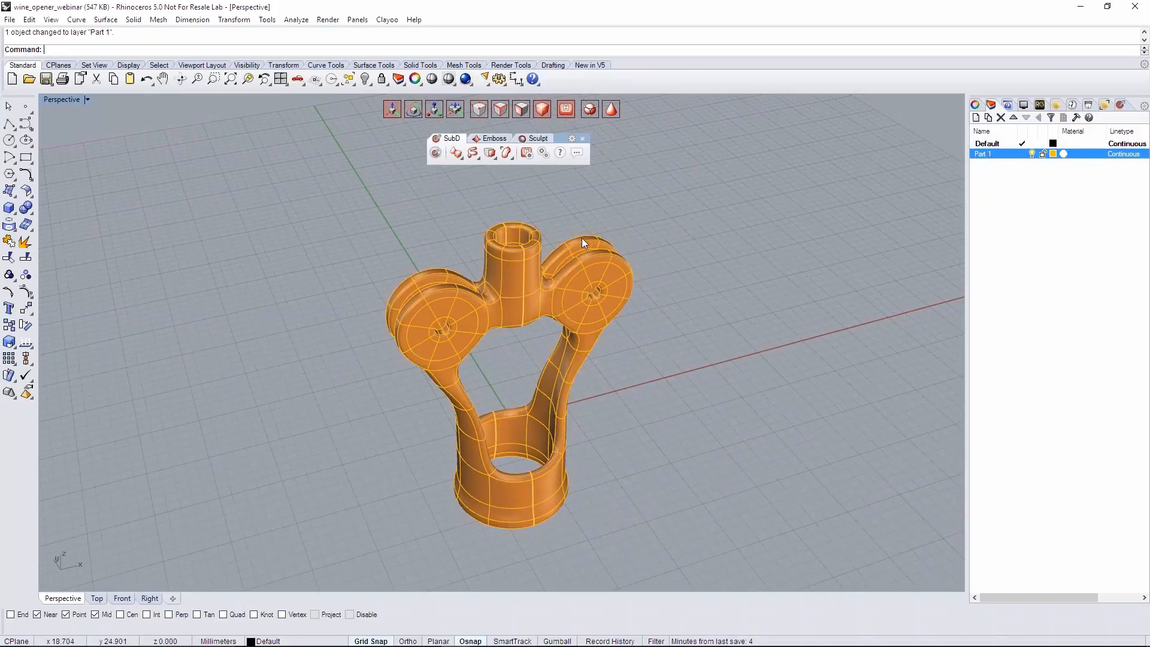
{"action": "key", "text": "ctrl+s"}
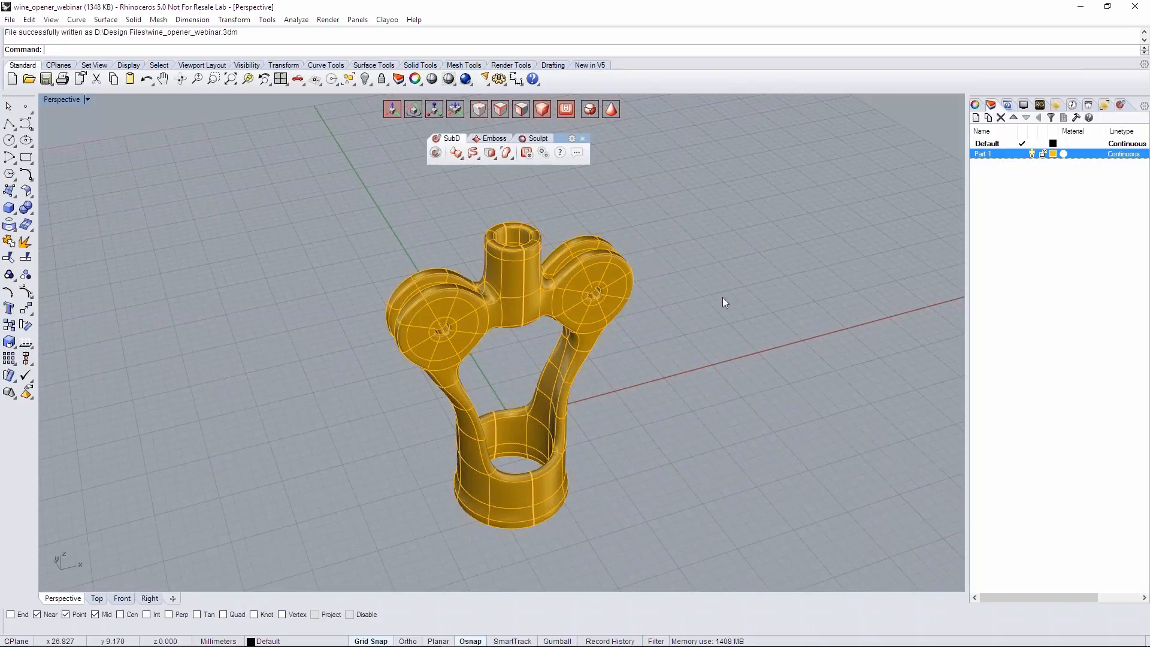
- Put the opener body into Clayoo face editing with its faceted control mesh shown, around the double discs on the negative X arm
{"action": "right_click_drag", "start_coordinate": [486, 323], "coordinate": [416, 266]}
{"action": "right_click_drag", "start_coordinate": [529, 331], "coordinate": [664, 320]}
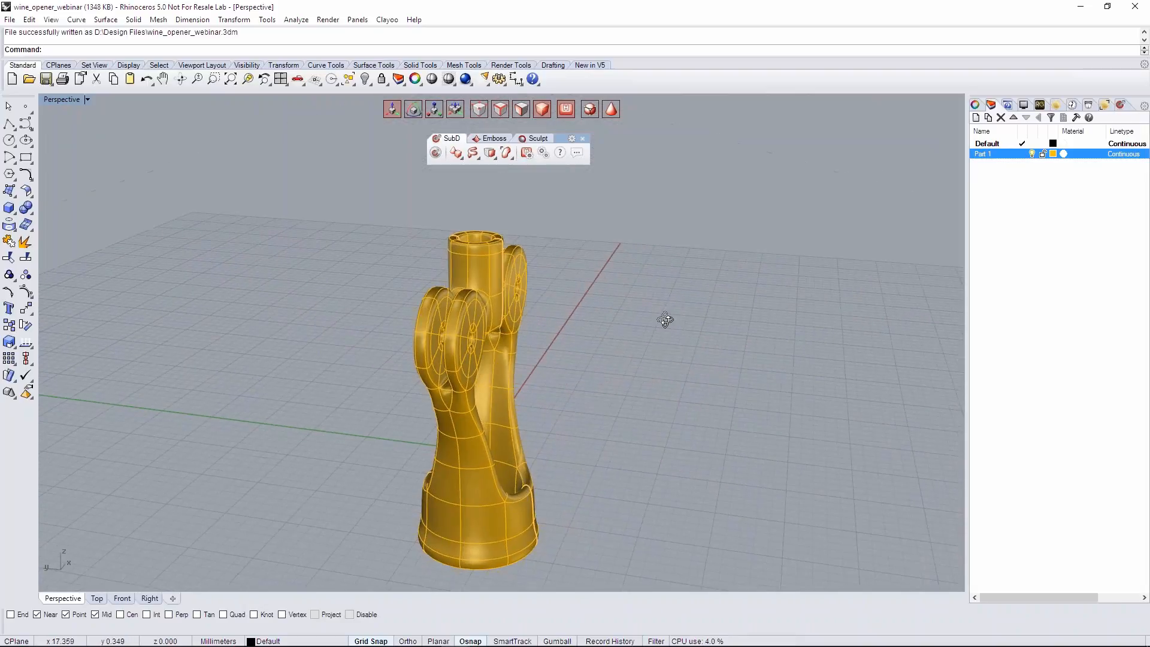
{"action": "scroll", "coordinate": [428, 313], "scroll_direction": "up", "scroll_amount": 4}
{"action": "right_click_drag", "start_coordinate": [428, 313], "coordinate": [554, 400]}
{"action": "scroll", "coordinate": [514, 352], "scroll_direction": "up", "scroll_amount": 5}
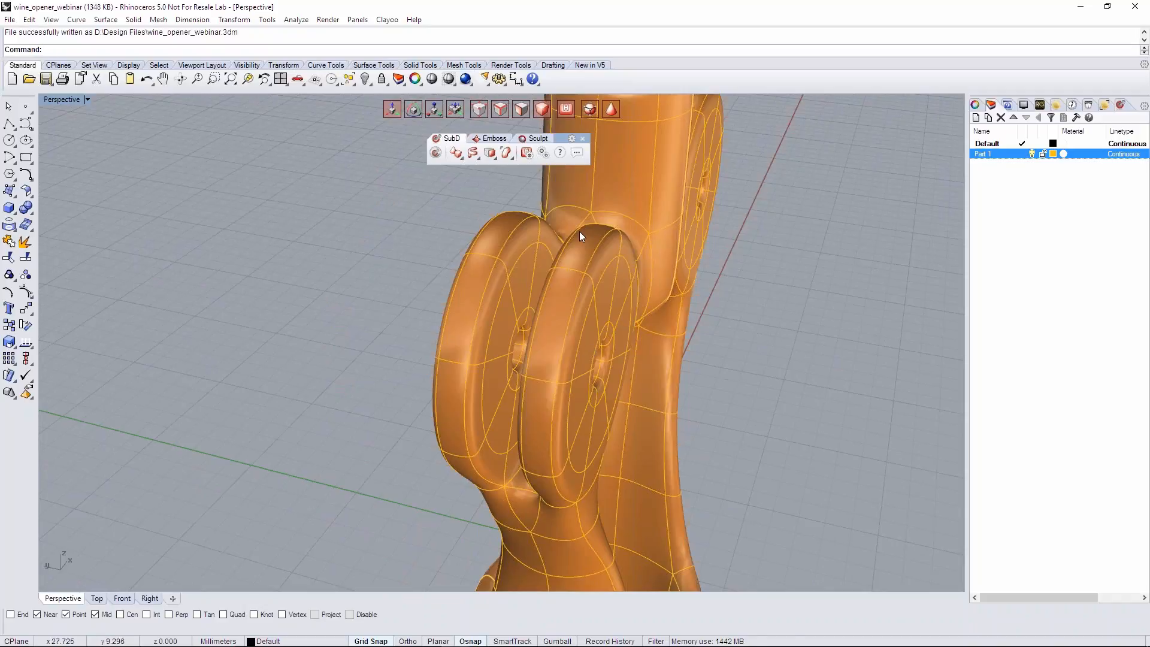
{"action": "left_click", "coordinate": [521, 109]}
{"action": "left_click", "coordinate": [527, 109]}
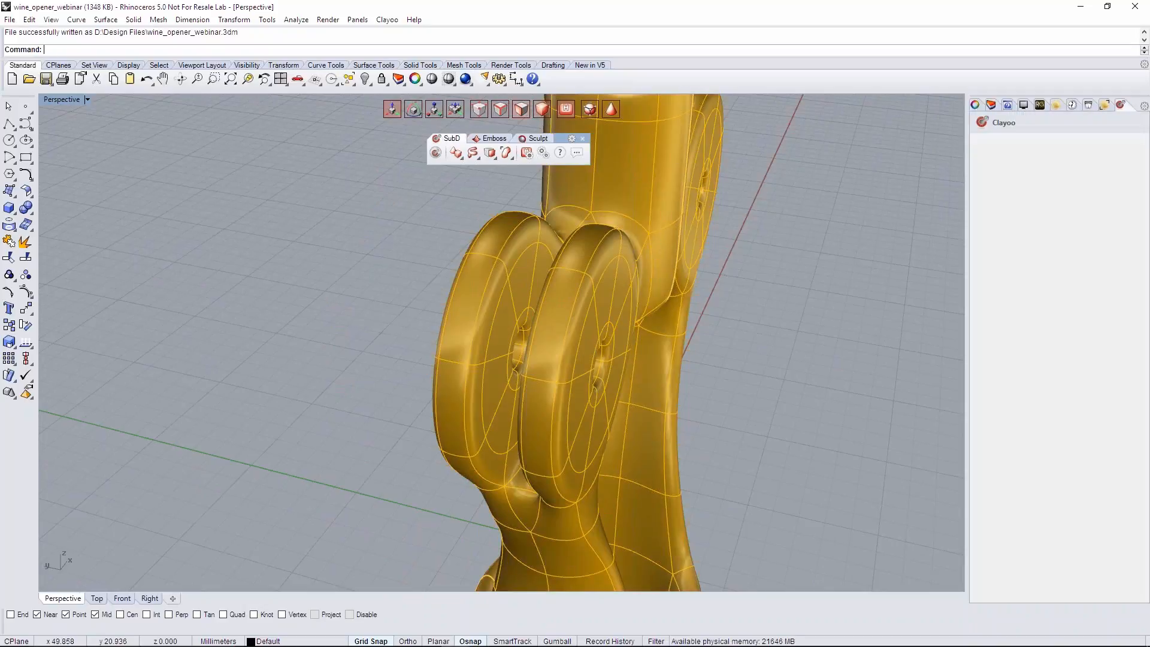
{"action": "left_click", "coordinate": [609, 109]}
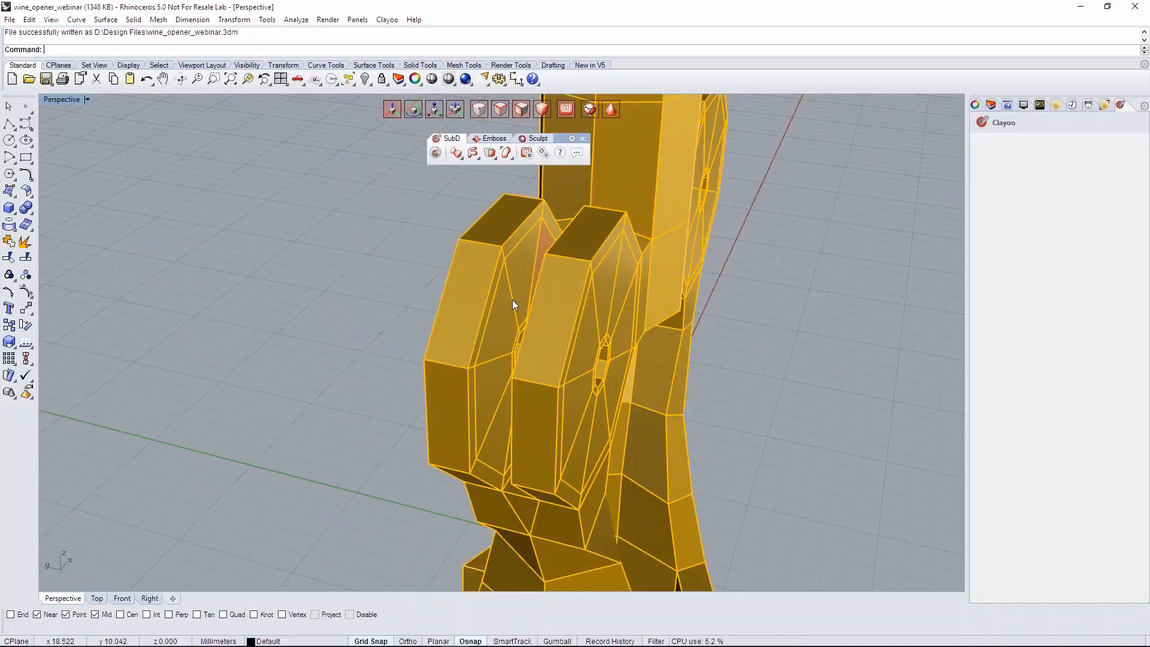
- Select the faces around the hole on the inner side of the positive Y disc and extract them with Copy set to Yes
{"action": "scroll", "coordinate": [512, 299], "scroll_direction": "up", "scroll_amount": 3}
{"action": "left_click", "coordinate": [508, 375]}
{"action": "double_click", "coordinate": [508, 282], "text": "shift"}
{"action": "scroll", "coordinate": [531, 348], "scroll_direction": "up", "scroll_amount": 5}
{"action": "mouse_move", "coordinate": [513, 383]}
{"action": "right_mouse_down"}
{"action": "mouse_move", "coordinate": [569, 387]}
{"action": "mouse_move", "coordinate": [532, 388]}
{"action": "right_mouse_up"}
{"action": "left_click", "coordinate": [482, 436], "text": "shift"}
{"action": "left_click", "coordinate": [481, 460], "text": "shift"}
{"action": "left_click", "coordinate": [494, 496], "text": "shift"}
{"action": "left_click", "coordinate": [519, 442], "text": "shift"}
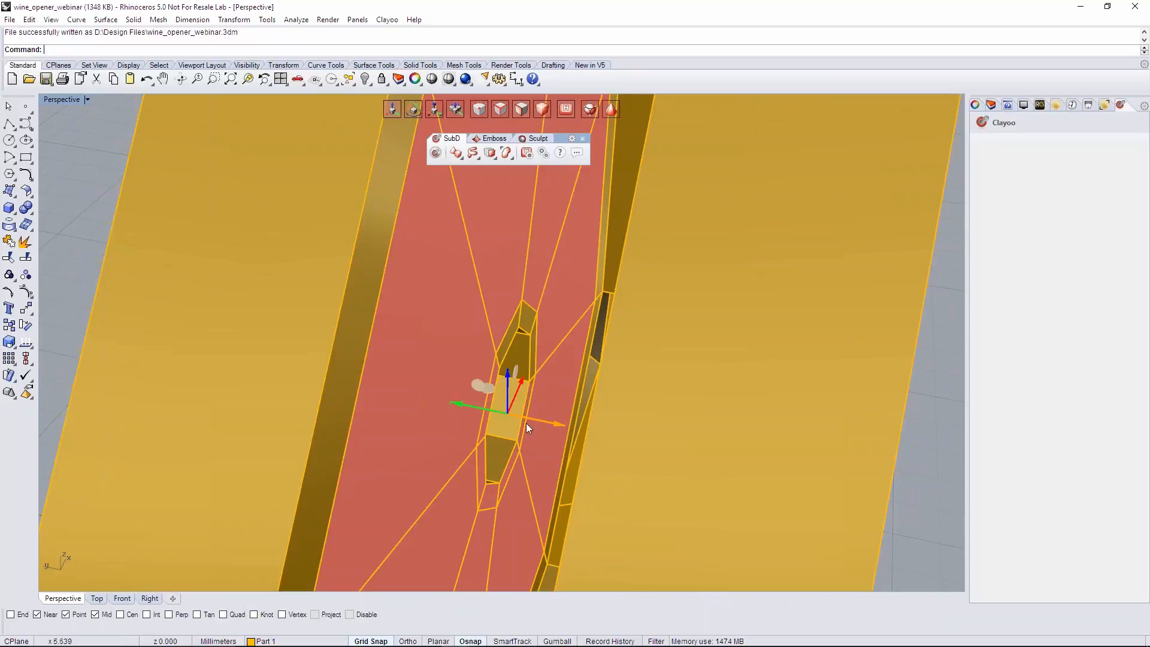
{"action": "left_click", "coordinate": [532, 351], "text": "shift"}
{"action": "left_click", "coordinate": [519, 310], "text": "shift"}
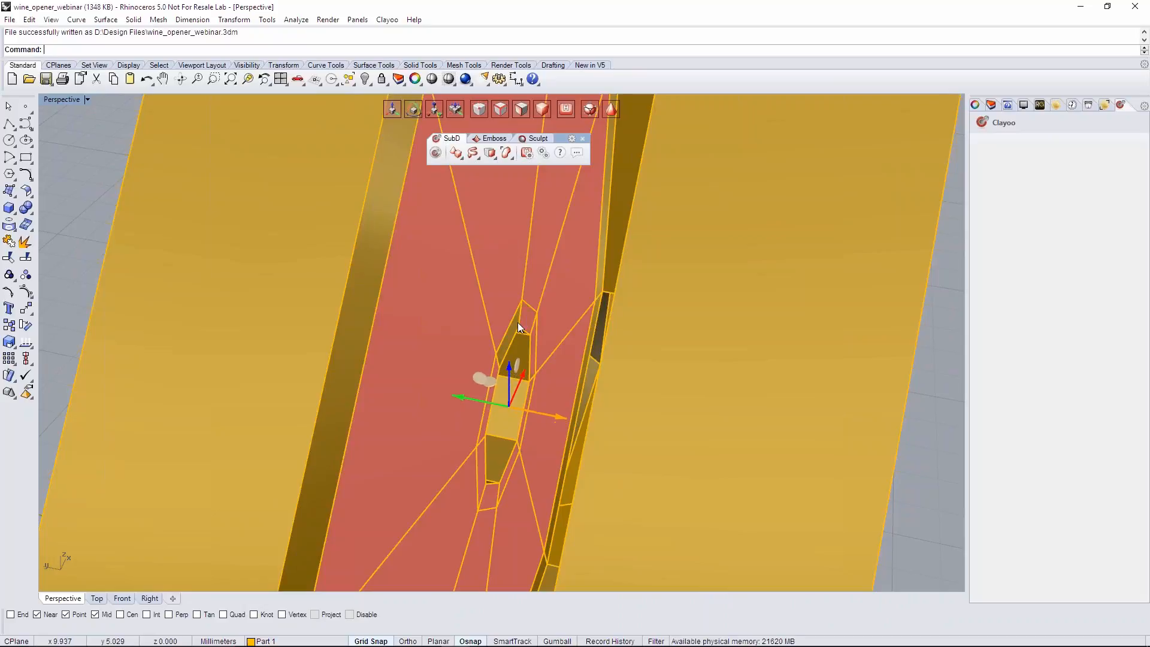
{"action": "scroll", "coordinate": [515, 325], "scroll_direction": "down", "scroll_amount": 6}
{"action": "right_click_drag", "start_coordinate": [515, 325], "coordinate": [453, 278]}
{"action": "scroll", "coordinate": [555, 332], "scroll_direction": "down", "scroll_amount": 2}
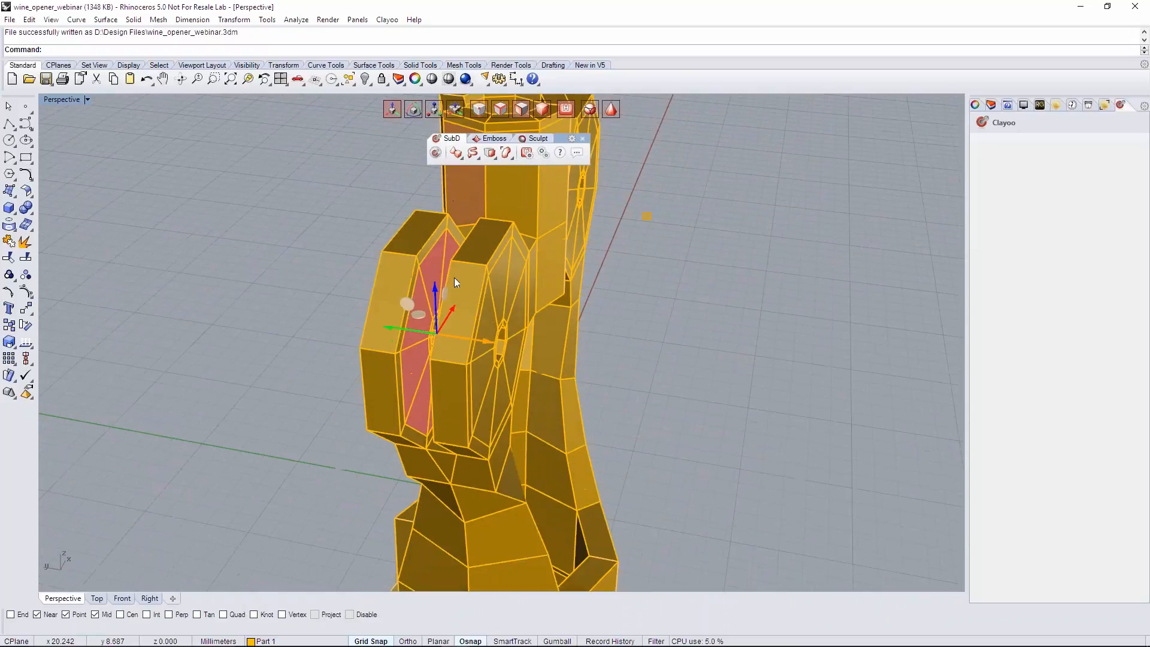
{"action": "left_click", "coordinate": [494, 153]}
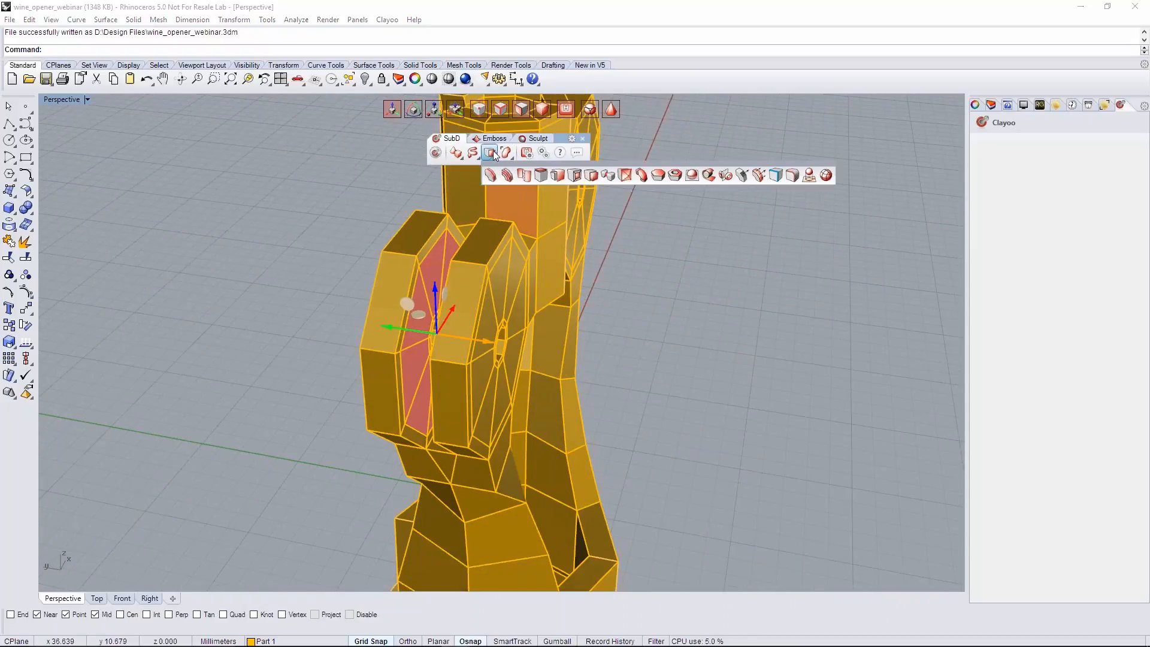
{"action": "left_click", "coordinate": [555, 175]}
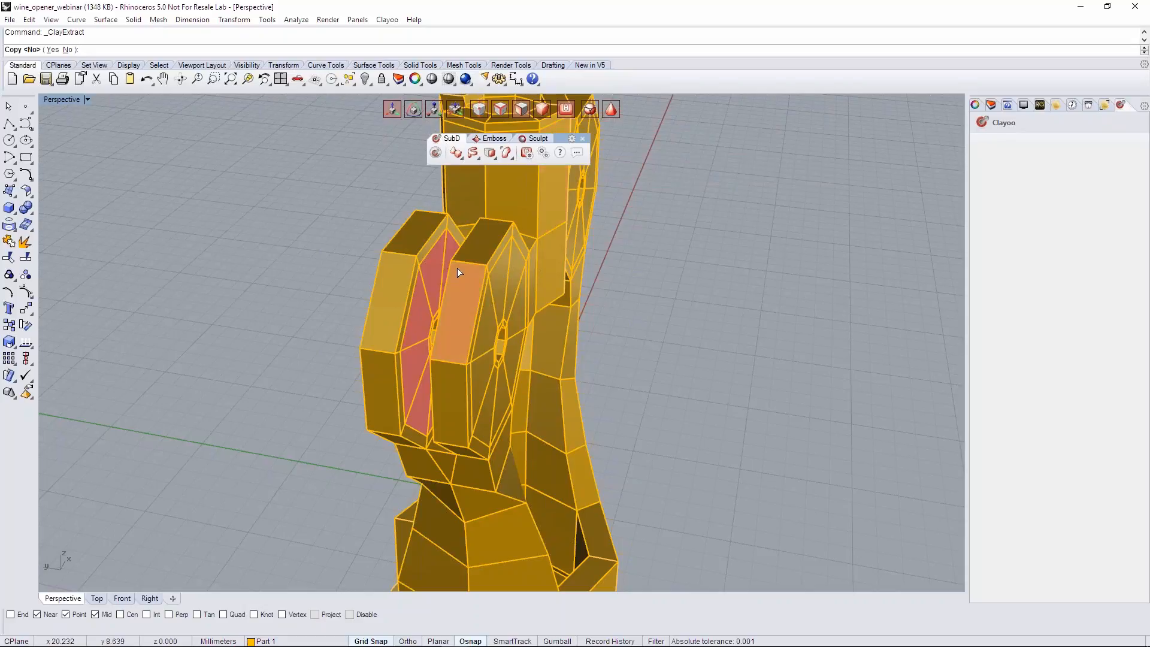
{"action": "left_click", "coordinate": [53, 49]}
- In the Top view, move the extracted faces slightly away from the disc's inner wall into the gap between the two discs
{"action": "scroll", "coordinate": [384, 351], "scroll_direction": "up", "scroll_amount": 4}
{"action": "right_click_drag", "start_coordinate": [384, 351], "coordinate": [387, 346]}
{"action": "left_click", "coordinate": [106, 597]}
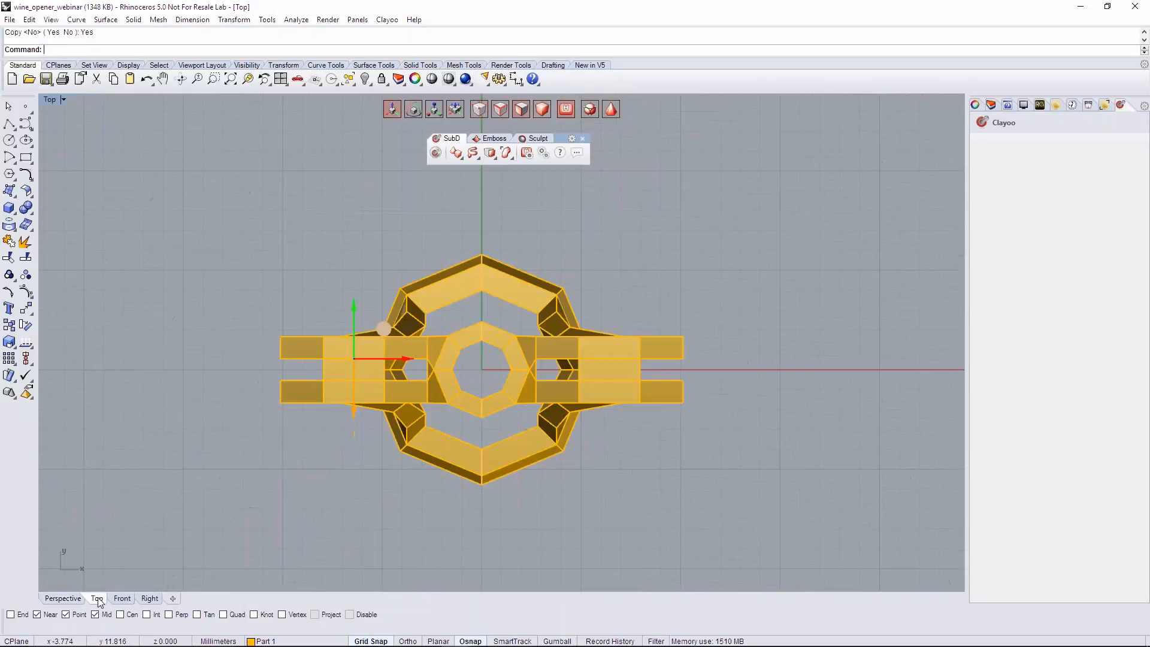
{"action": "scroll", "coordinate": [315, 358], "scroll_direction": "up", "scroll_amount": 5}
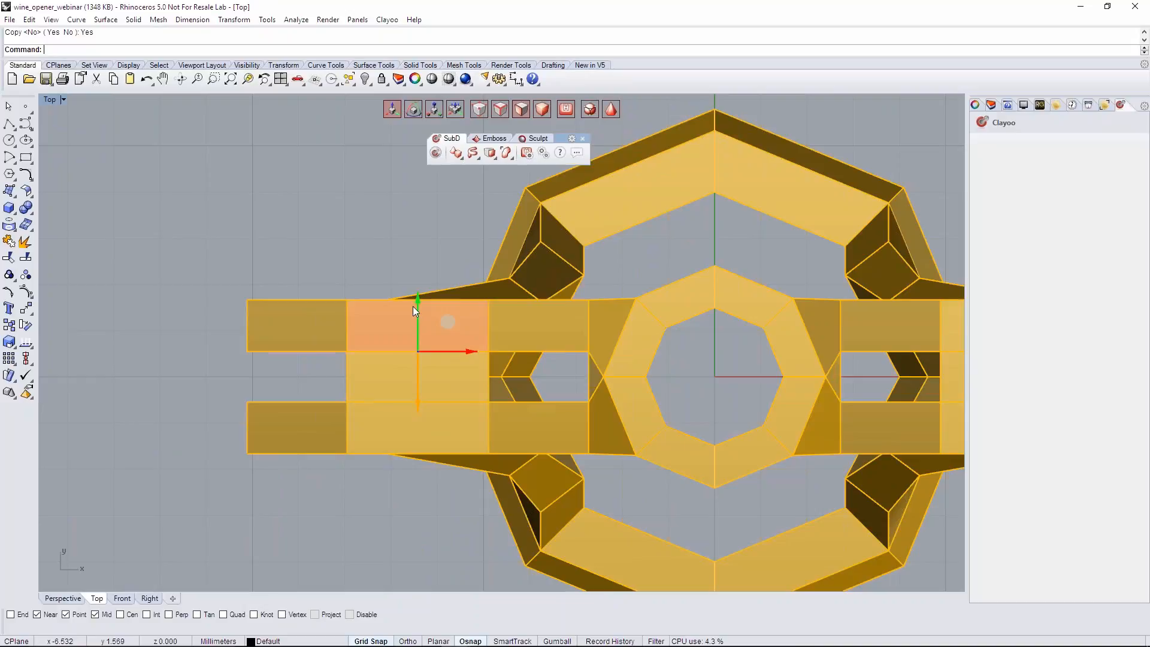
{"action": "scroll", "coordinate": [335, 339], "scroll_direction": "up", "scroll_amount": 3}
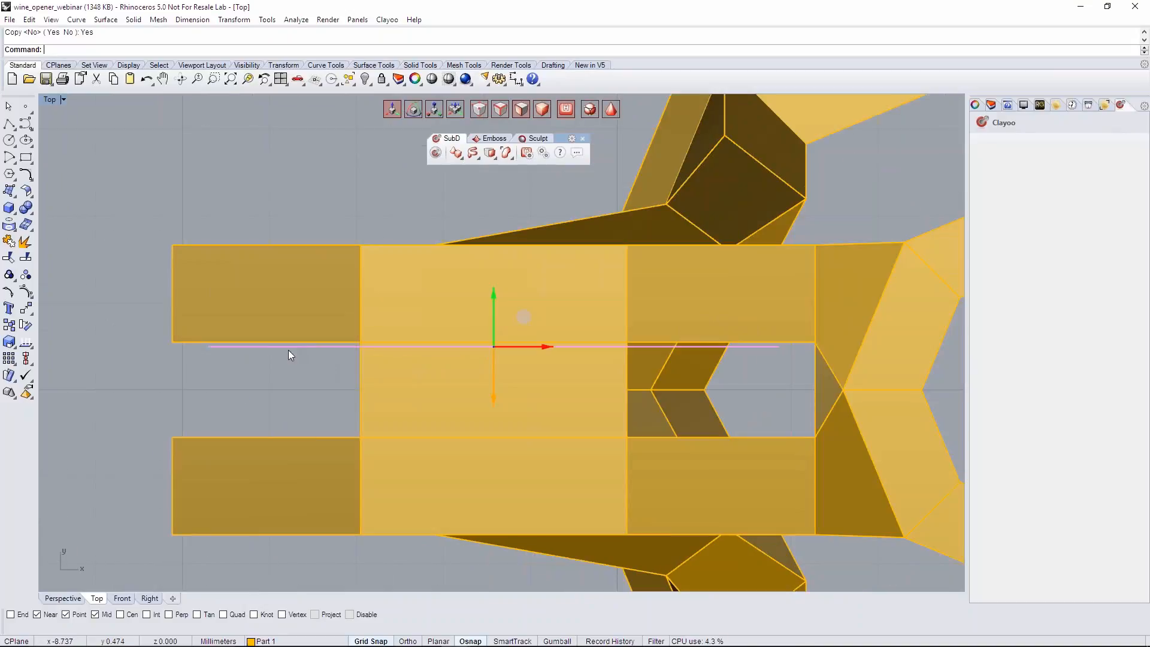
- Shell the extracted faces in Regular mode to give them thickness across the gap between the discs
{"action": "left_click", "coordinate": [487, 157]}
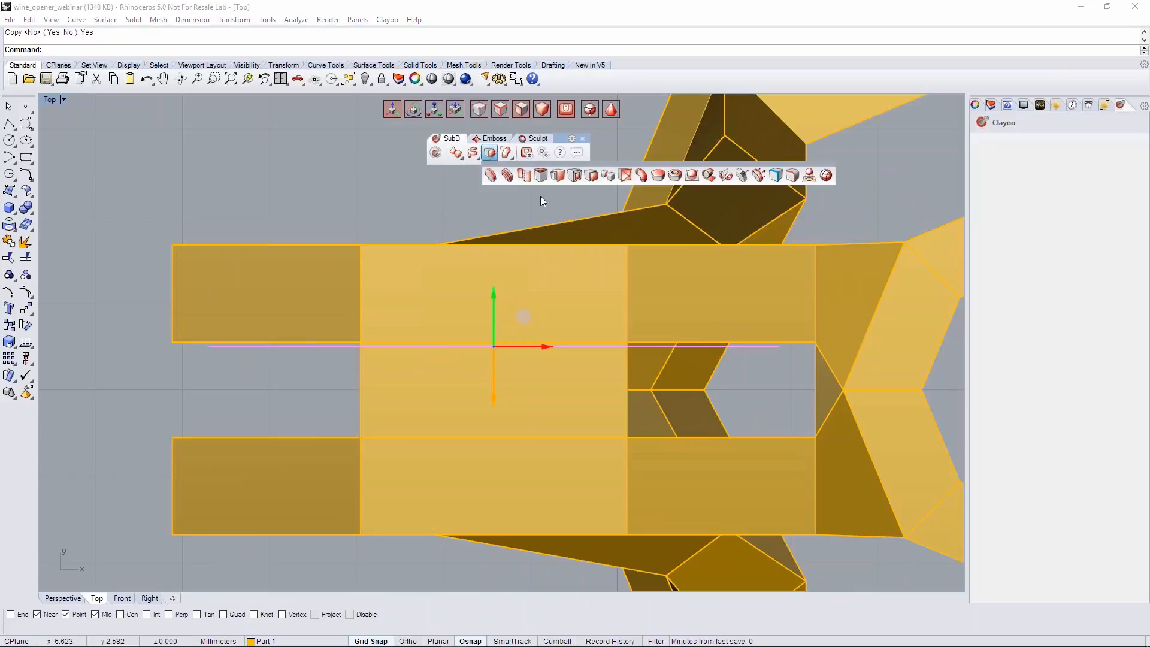
{"action": "left_click", "coordinate": [674, 175]}
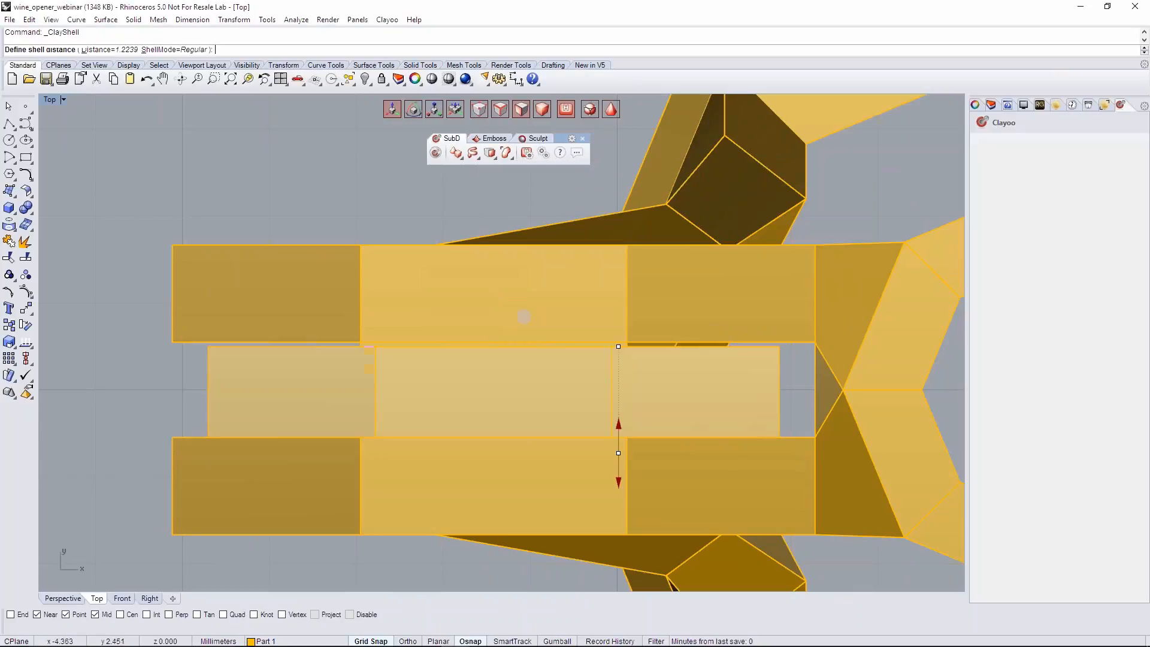
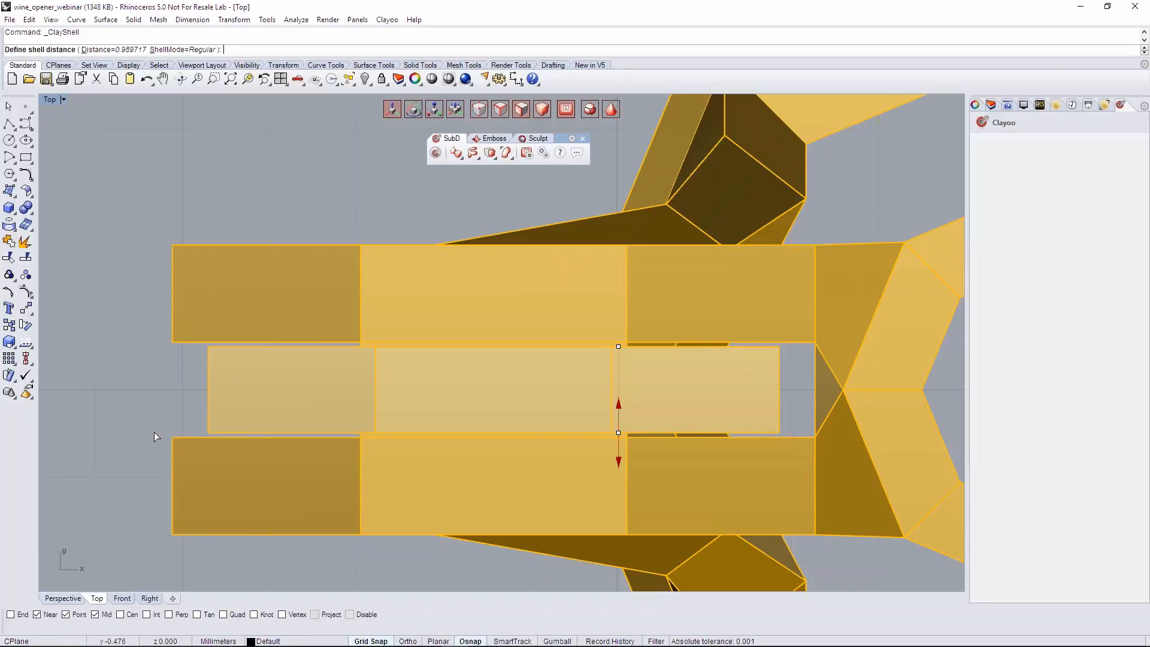
- Accept the shell at a distance of about 0.99 and inspect the new disc's fit between the body's discs in Perspective
{"action": "key", "text": "Return"}
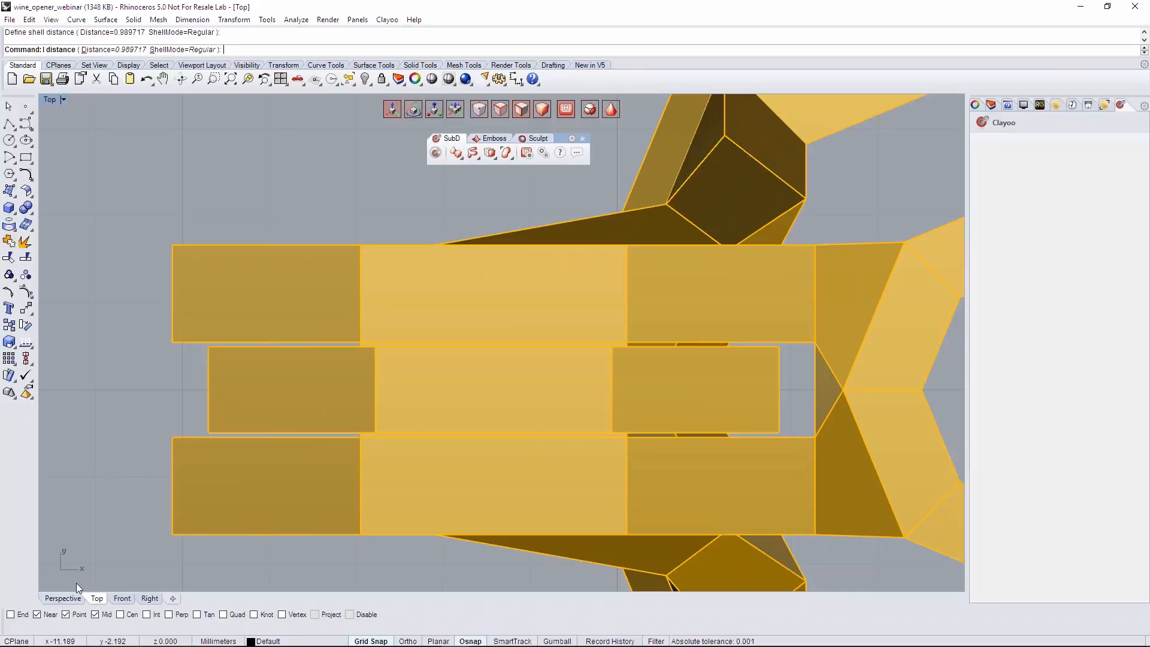
{"action": "left_click", "coordinate": [63, 598]}
{"action": "right_click_drag", "start_coordinate": [405, 317], "coordinate": [465, 267]}
{"action": "scroll", "coordinate": [393, 320], "scroll_direction": "down", "scroll_amount": 3}
{"action": "scroll", "coordinate": [414, 331], "scroll_direction": "up", "scroll_amount": 4}
{"action": "right_click_drag", "start_coordinate": [419, 331], "coordinate": [523, 352]}
{"action": "scroll", "coordinate": [466, 353], "scroll_direction": "down", "scroll_amount": 5}
{"action": "scroll", "coordinate": [409, 359], "scroll_direction": "up", "scroll_amount": 4}
{"action": "scroll", "coordinate": [634, 370], "scroll_direction": "up", "scroll_amount": 4}
{"action": "right_click_drag", "start_coordinate": [633, 370], "coordinate": [821, 407]}
{"action": "scroll", "coordinate": [593, 358], "scroll_direction": "down", "scroll_amount": 5}
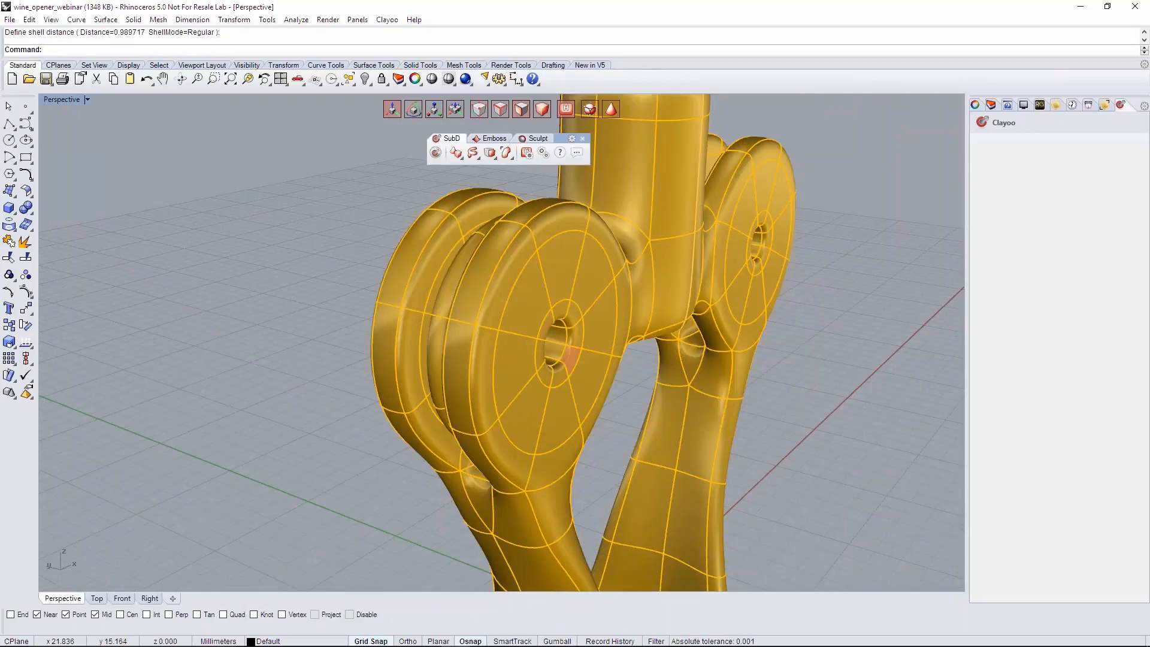
{"action": "right_click_drag", "start_coordinate": [476, 361], "coordinate": [507, 345]}
{"action": "key", "text": "Tab"}
{"action": "right_click_drag", "start_coordinate": [417, 393], "coordinate": [667, 239]}
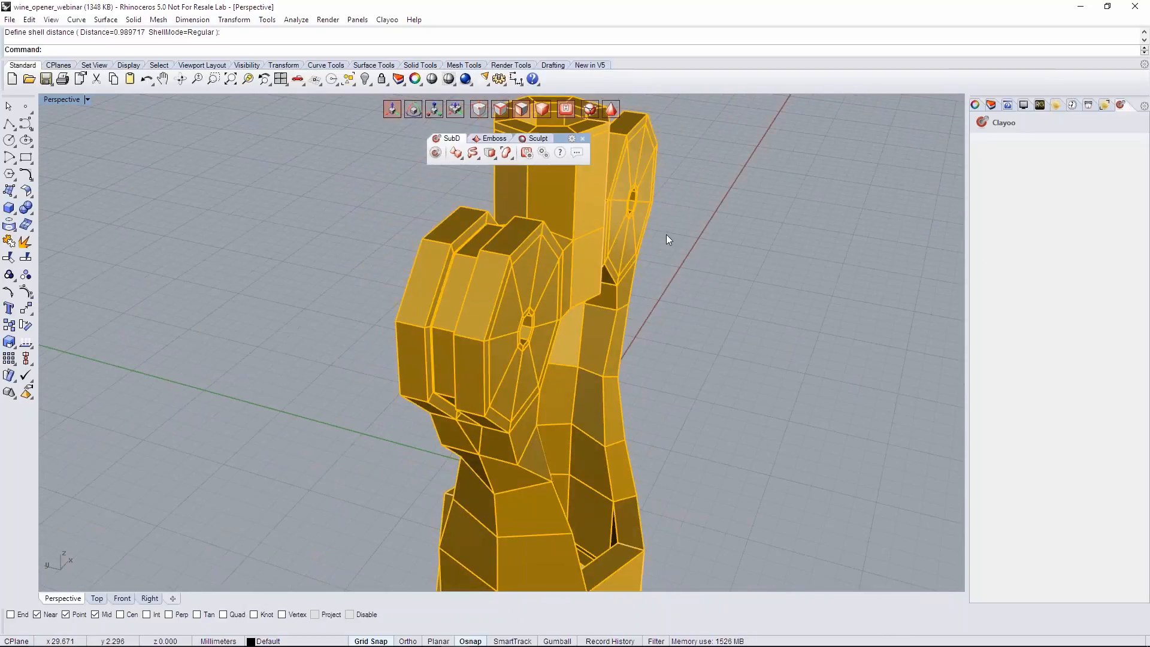
{"action": "left_click", "coordinate": [991, 105]}
{"action": "left_click", "coordinate": [1032, 154]}
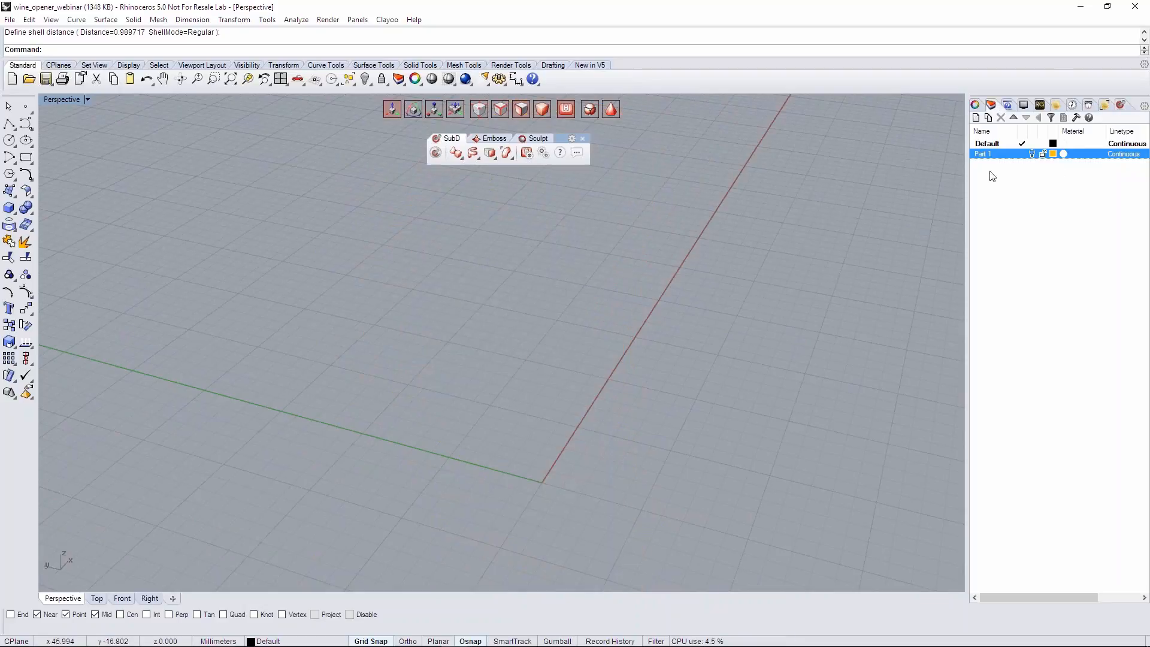
{"action": "left_click", "coordinate": [1032, 154]}
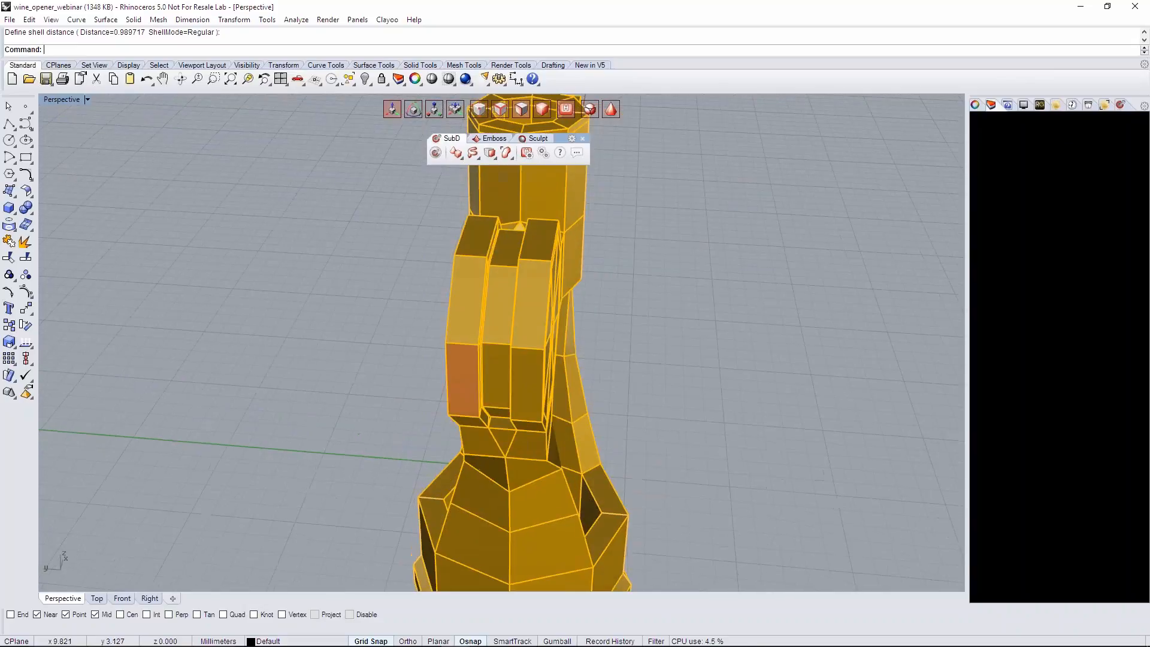
- Assign the shelled middle disc to a new layer, Layer 01, and hide the Part 1 layer
{"action": "left_click", "coordinate": [501, 330]}
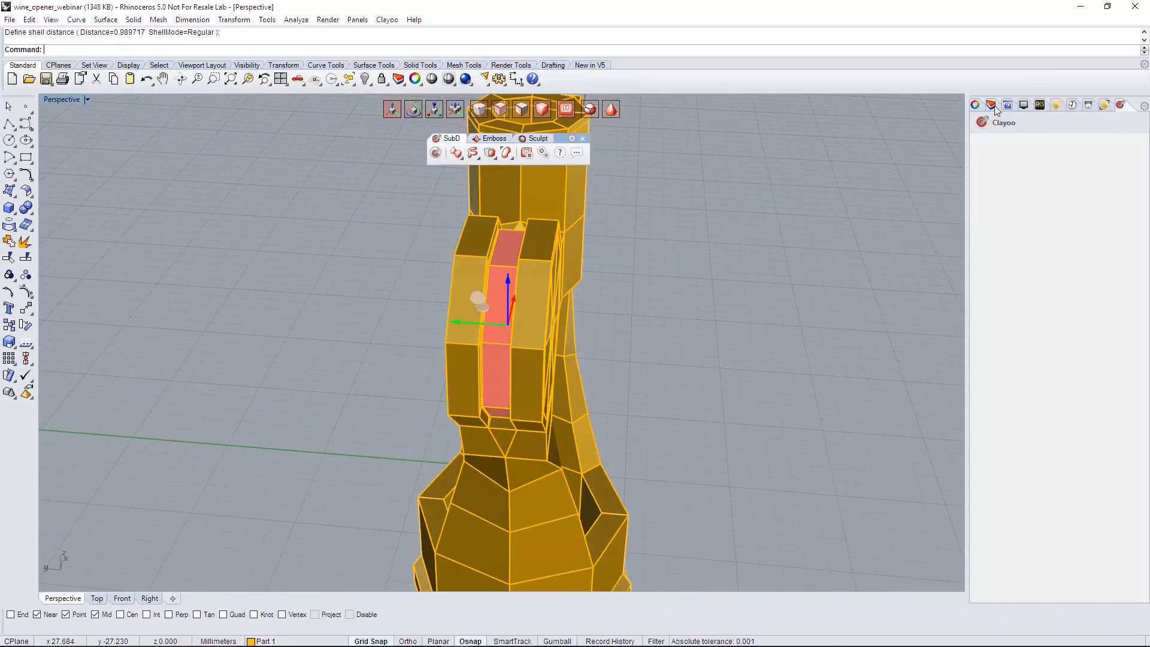
{"action": "left_click", "coordinate": [991, 105]}
{"action": "right_click", "coordinate": [1004, 166]}
{"action": "left_click", "coordinate": [1018, 172]}
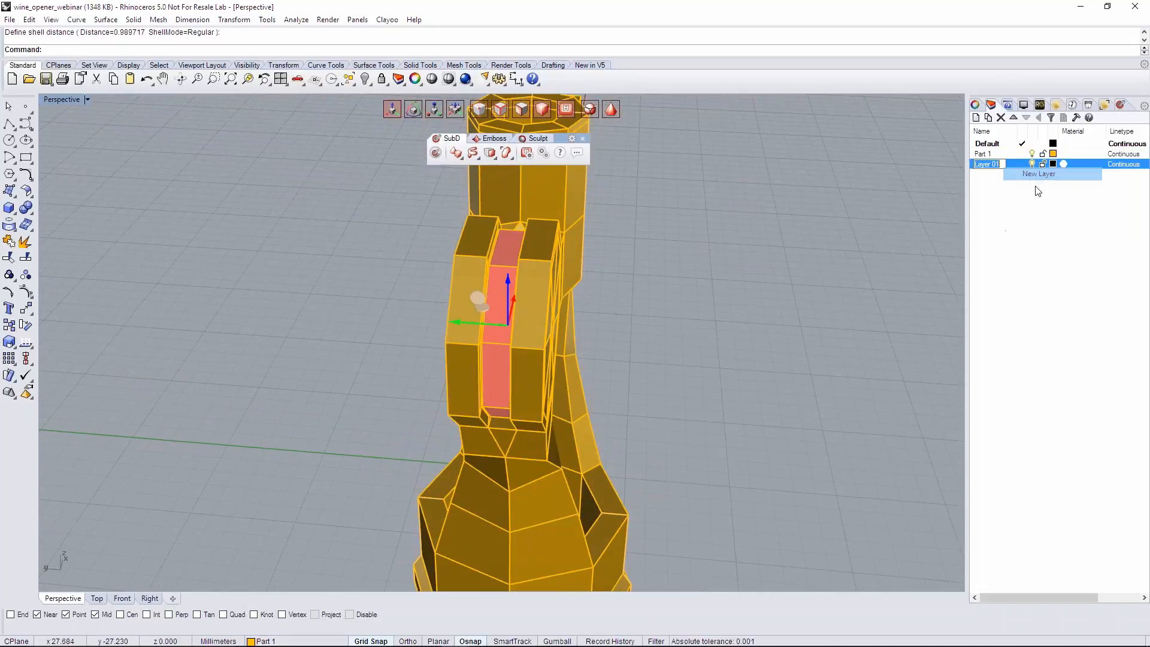
{"action": "right_click", "coordinate": [1010, 164]}
{"action": "left_click", "coordinate": [1048, 372]}
{"action": "left_click", "coordinate": [774, 342]}
{"action": "right_click_drag", "start_coordinate": [774, 342], "coordinate": [982, 216]}
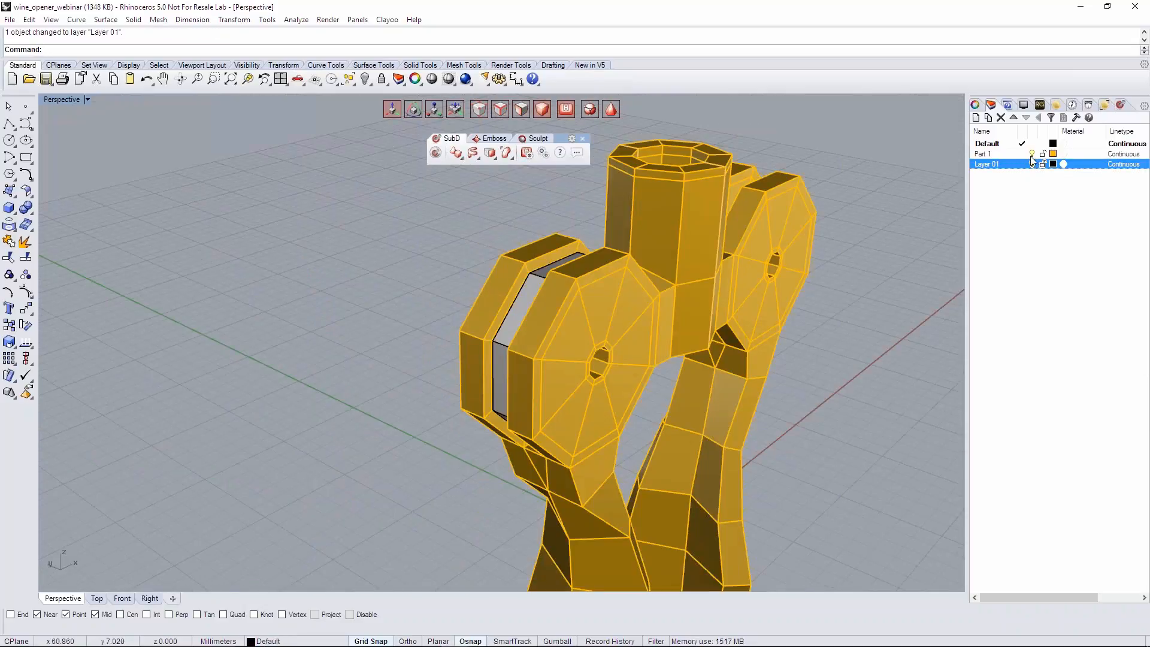
{"action": "left_click", "coordinate": [1032, 154]}
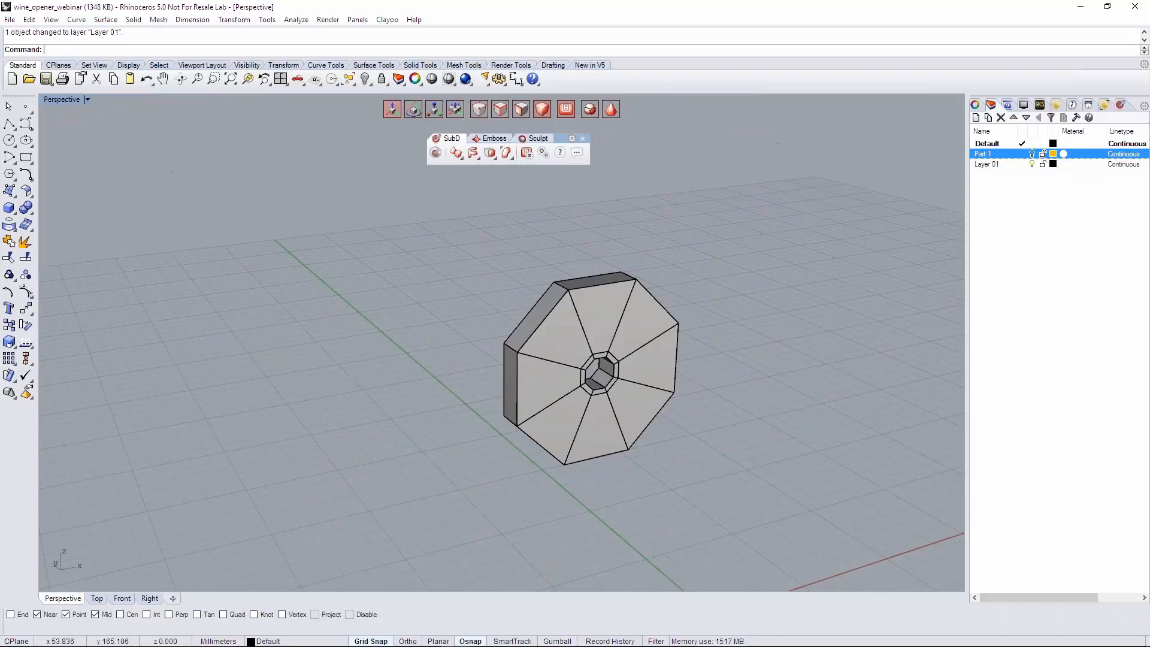
- Extrude the disc's outer rim face on the negative X side into a short neck, and undo the second, tilted section
{"action": "left_click", "coordinate": [521, 109]}
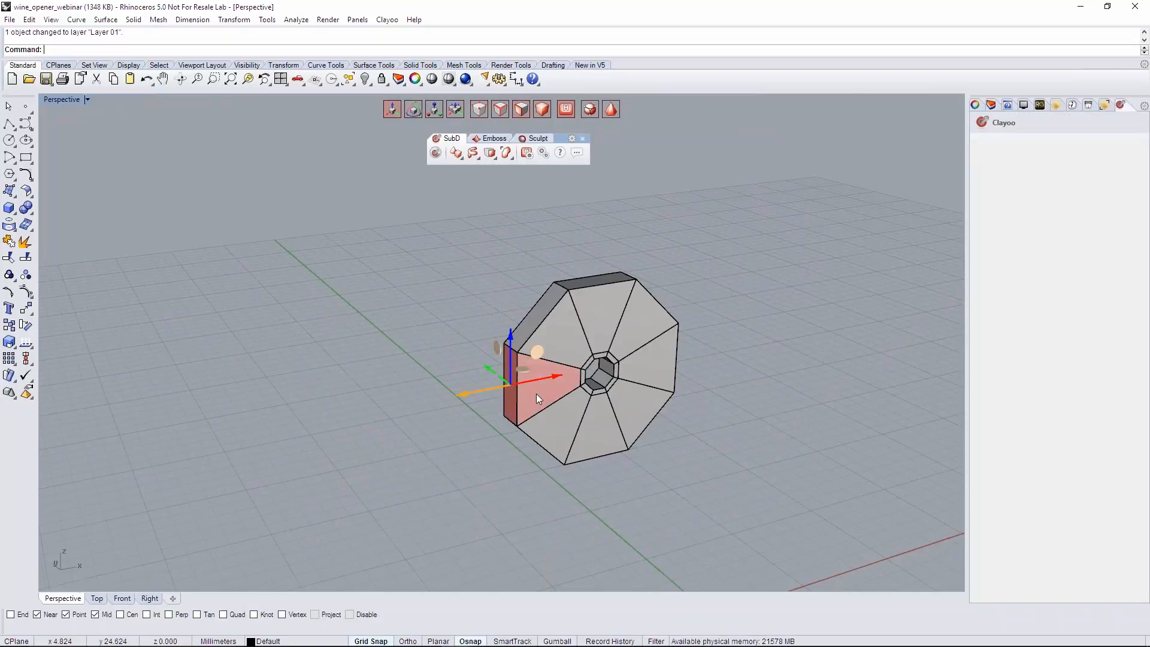
{"action": "right_click_drag", "start_coordinate": [537, 394], "coordinate": [557, 336]}
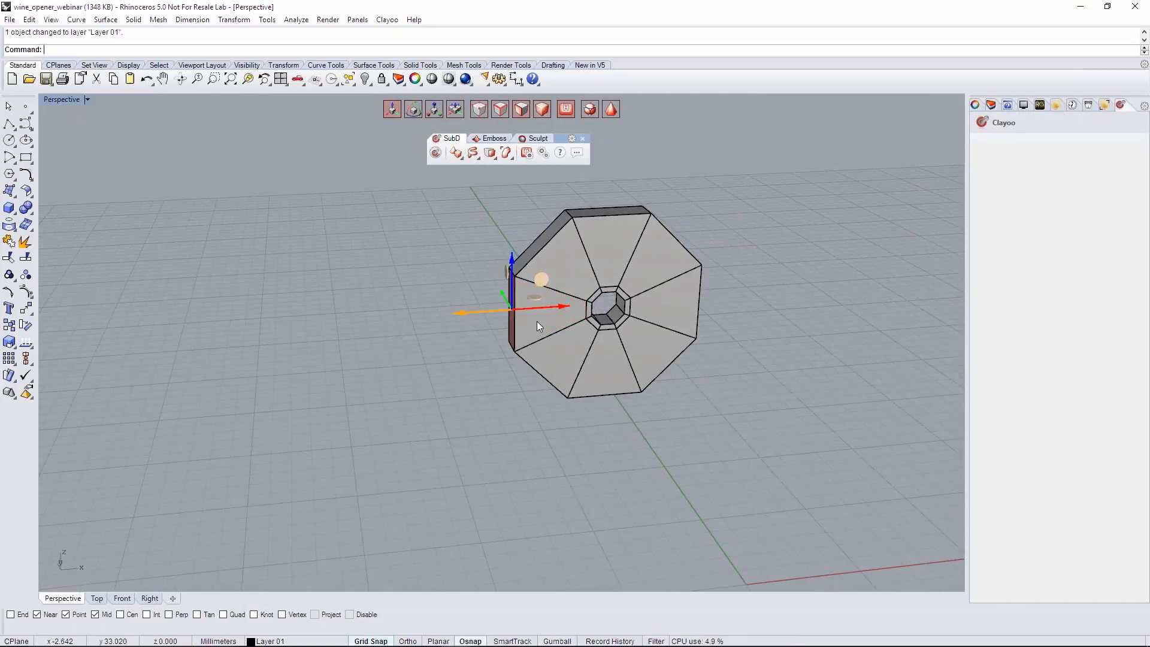
{"action": "right_click_drag", "start_coordinate": [540, 367], "coordinate": [539, 324]}
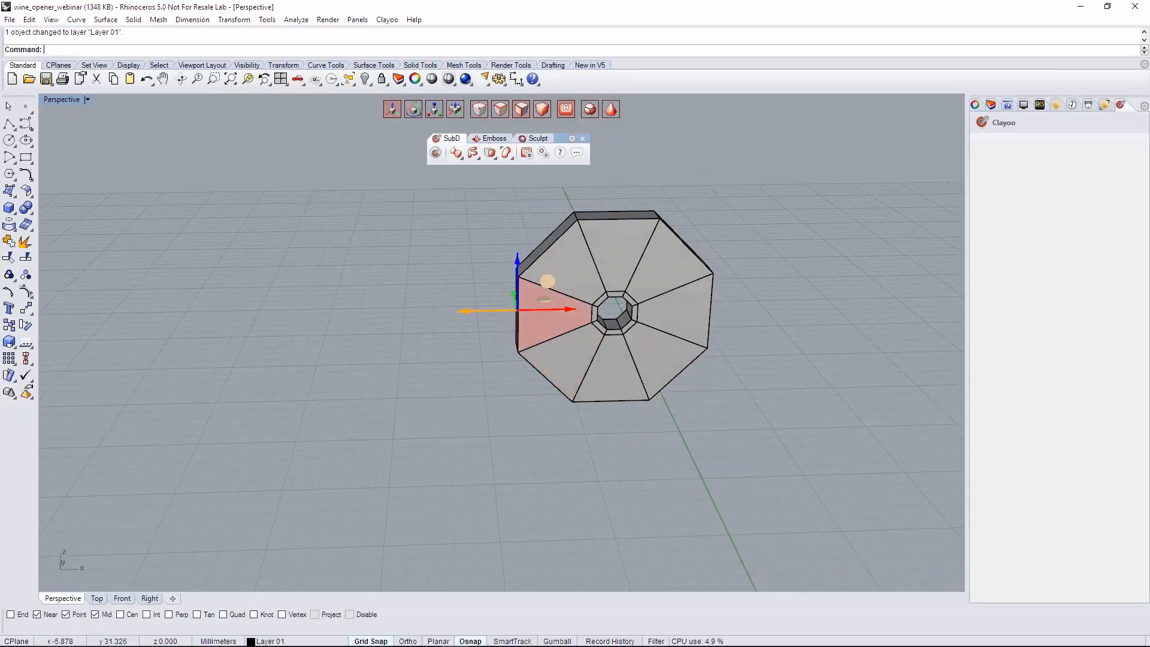
{"action": "scroll", "coordinate": [552, 305], "scroll_direction": "up", "scroll_amount": 3}
{"action": "left_click_drag", "start_coordinate": [519, 303], "coordinate": [508, 298]}
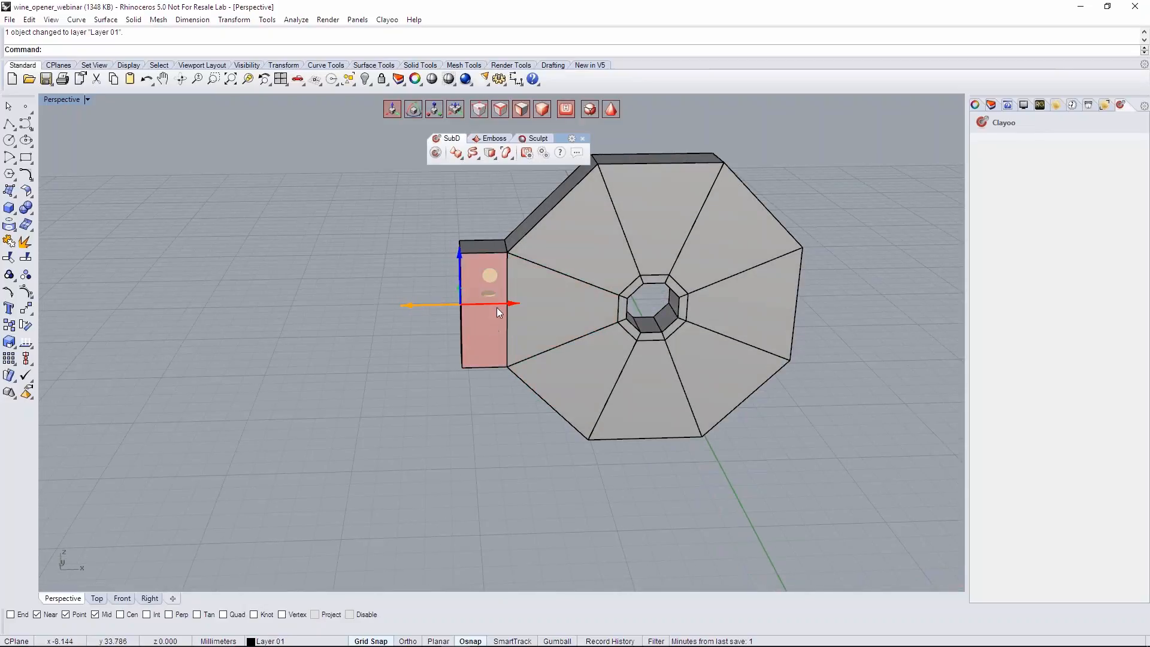
{"action": "left_click_drag", "start_coordinate": [505, 303], "coordinate": [465, 299]}
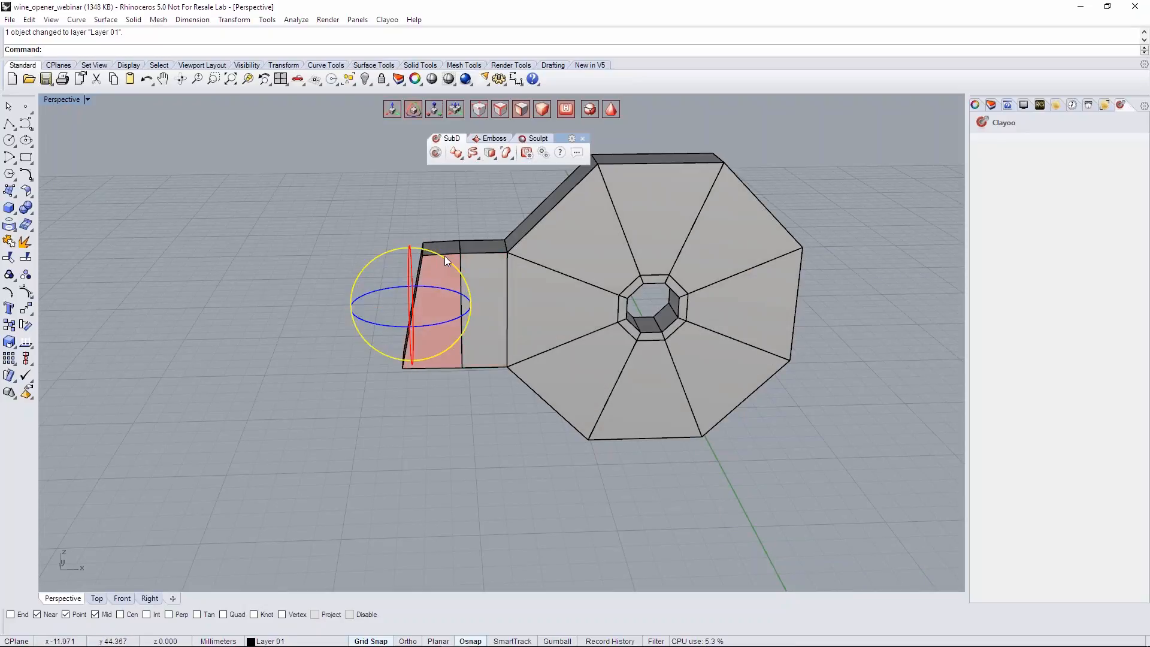
{"action": "key", "text": "ctrl+z"}
- Lengthen the neck, tilt its end face with the upper edge toward the disc, and extrude a thin band from it
{"action": "right_click_drag", "start_coordinate": [422, 231], "coordinate": [494, 316]}
{"action": "left_click_drag", "start_coordinate": [488, 308], "coordinate": [458, 308]}
{"action": "left_click_drag", "start_coordinate": [468, 267], "coordinate": [490, 282]}
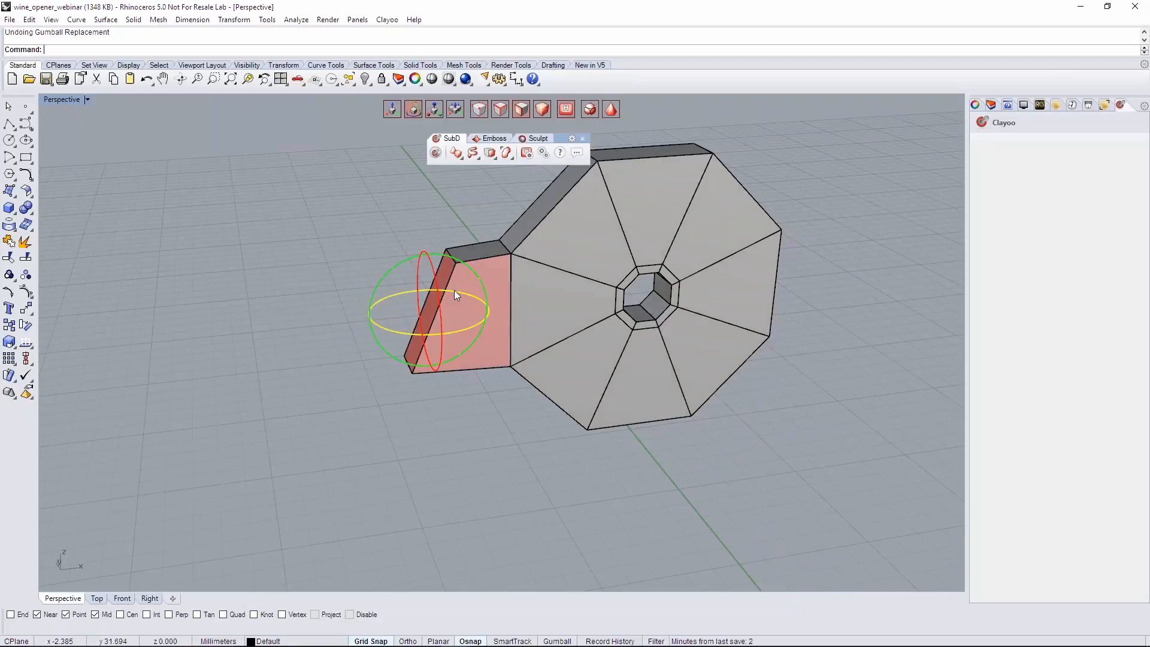
{"action": "right_click_drag", "start_coordinate": [468, 290], "coordinate": [473, 315]}
{"action": "left_click_drag", "start_coordinate": [467, 282], "coordinate": [440, 281], "text": "alt"}
{"action": "right_click_drag", "start_coordinate": [425, 378], "coordinate": [436, 414]}
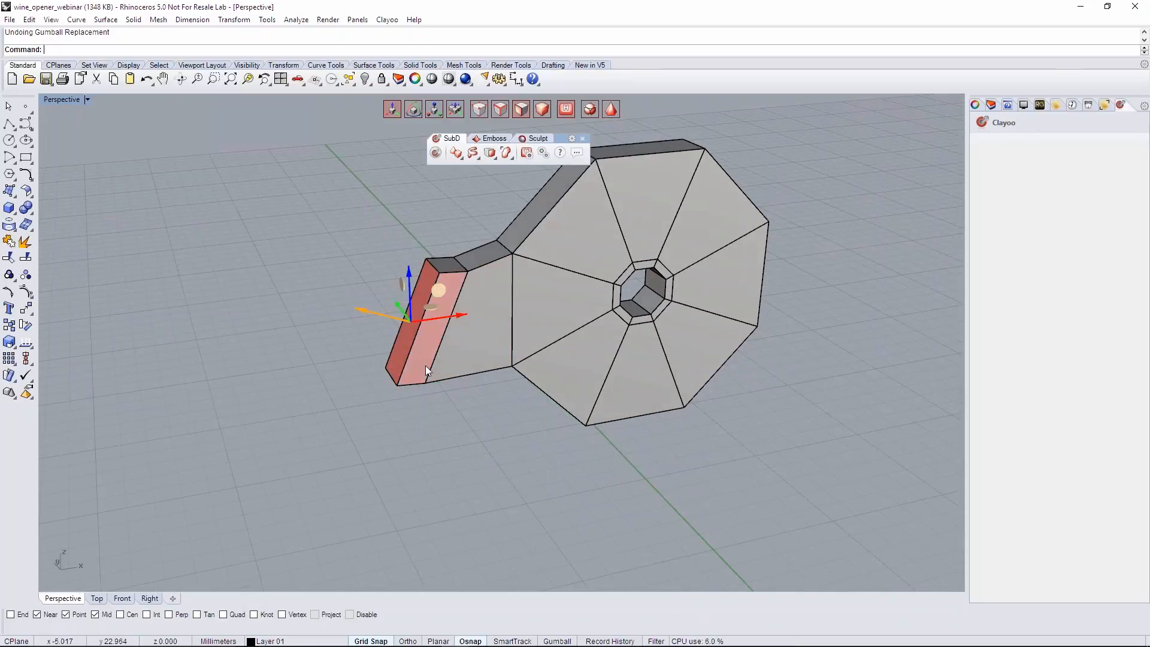
- Select the side faces around the thin band and enlarge them beyond the neck in height and width to form a collar
{"action": "left_click", "coordinate": [425, 366]}
{"action": "left_click", "coordinate": [448, 264], "text": "shift"}
{"action": "right_click_drag", "start_coordinate": [476, 313], "coordinate": [492, 357]}
{"action": "scroll", "coordinate": [422, 295], "scroll_direction": "up", "scroll_amount": 4}
{"action": "right_click_drag", "start_coordinate": [477, 304], "coordinate": [584, 282]}
{"action": "right_click_drag", "start_coordinate": [467, 302], "coordinate": [466, 333]}
{"action": "left_click_drag", "start_coordinate": [425, 335], "coordinate": [414, 326]}
{"action": "right_click_drag", "start_coordinate": [414, 326], "coordinate": [510, 320]}
{"action": "left_click_drag", "start_coordinate": [383, 430], "coordinate": [375, 442]}
{"action": "right_click_drag", "start_coordinate": [376, 442], "coordinate": [341, 434]}
{"action": "scroll", "coordinate": [569, 377], "scroll_direction": "down", "scroll_amount": 5}
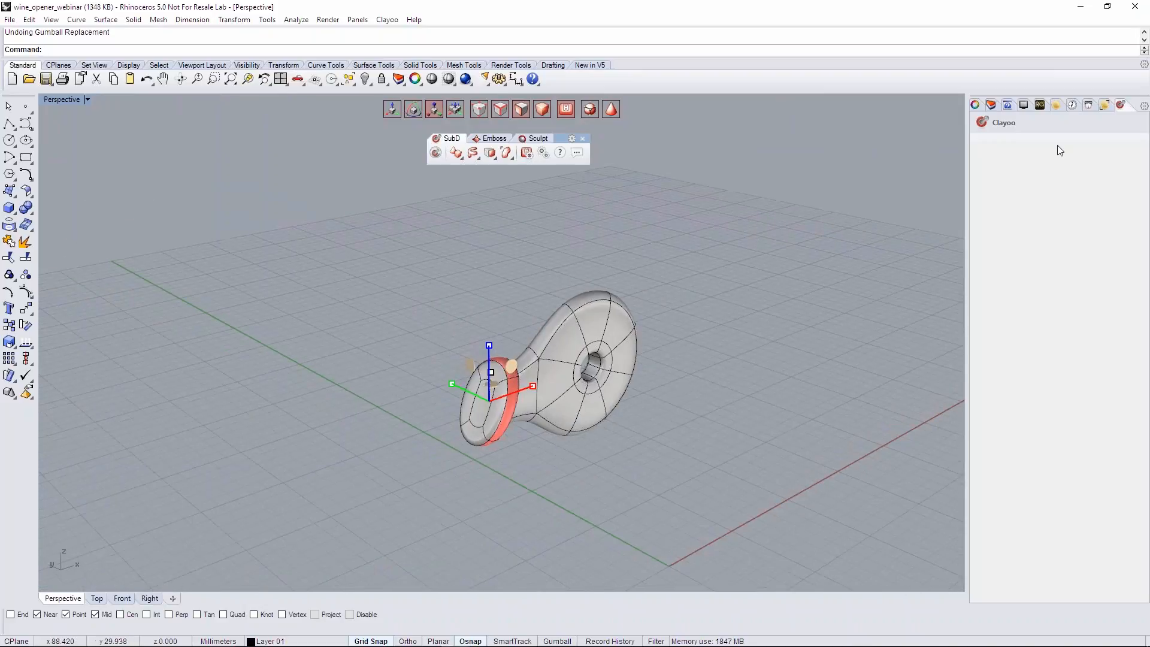
- Show the Part 1 layer to compare the lever's collar with the body, and hide the layer again
{"action": "left_click", "coordinate": [993, 107]}
{"action": "right_click_drag", "start_coordinate": [760, 281], "coordinate": [898, 215]}
{"action": "left_click", "coordinate": [1032, 154]}
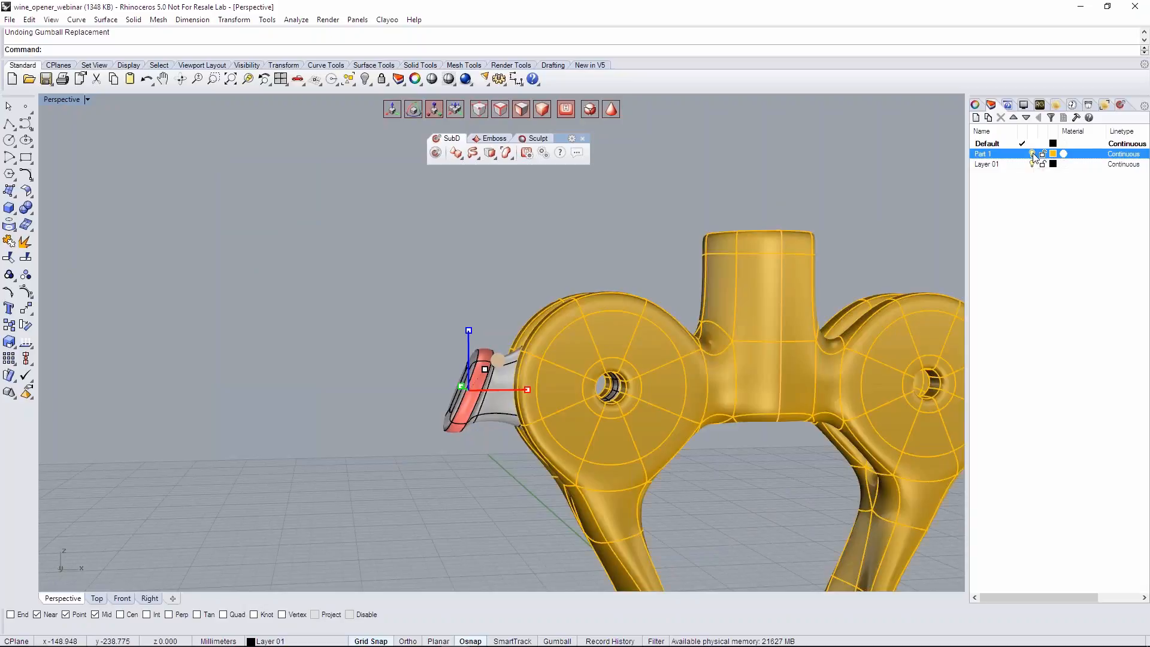
{"action": "right_click_drag", "start_coordinate": [551, 323], "coordinate": [947, 321]}
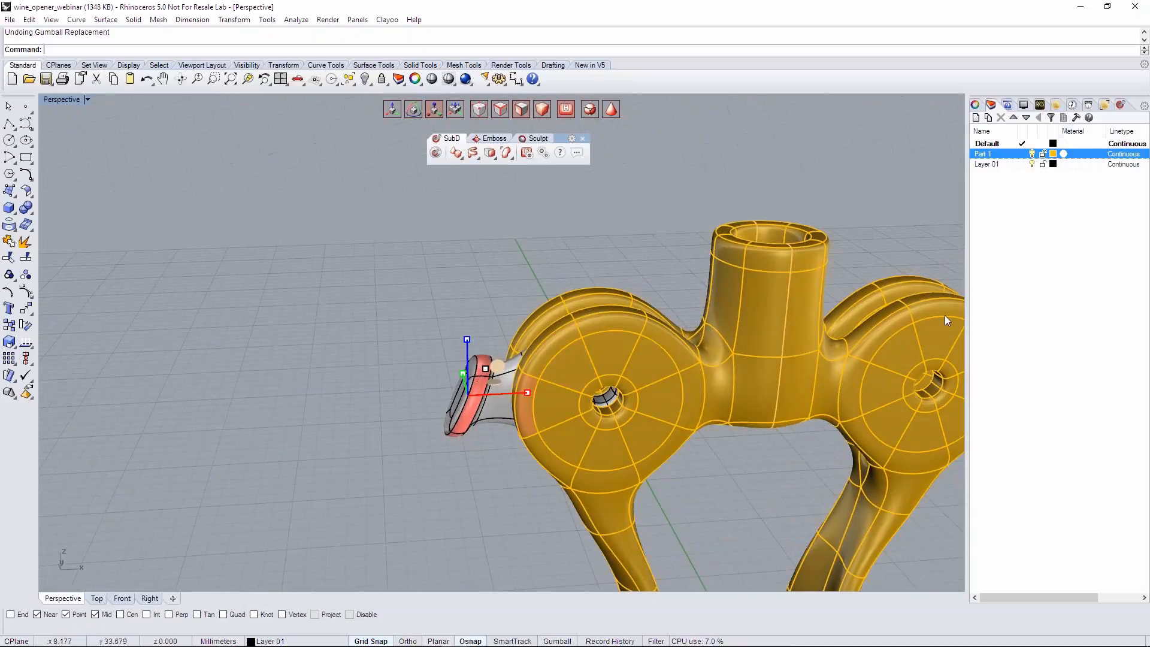
{"action": "left_click", "coordinate": [1032, 154]}
{"action": "right_click_drag", "start_coordinate": [479, 420], "coordinate": [617, 386]}
{"action": "scroll", "coordinate": [523, 342], "scroll_direction": "up", "scroll_amount": 5}
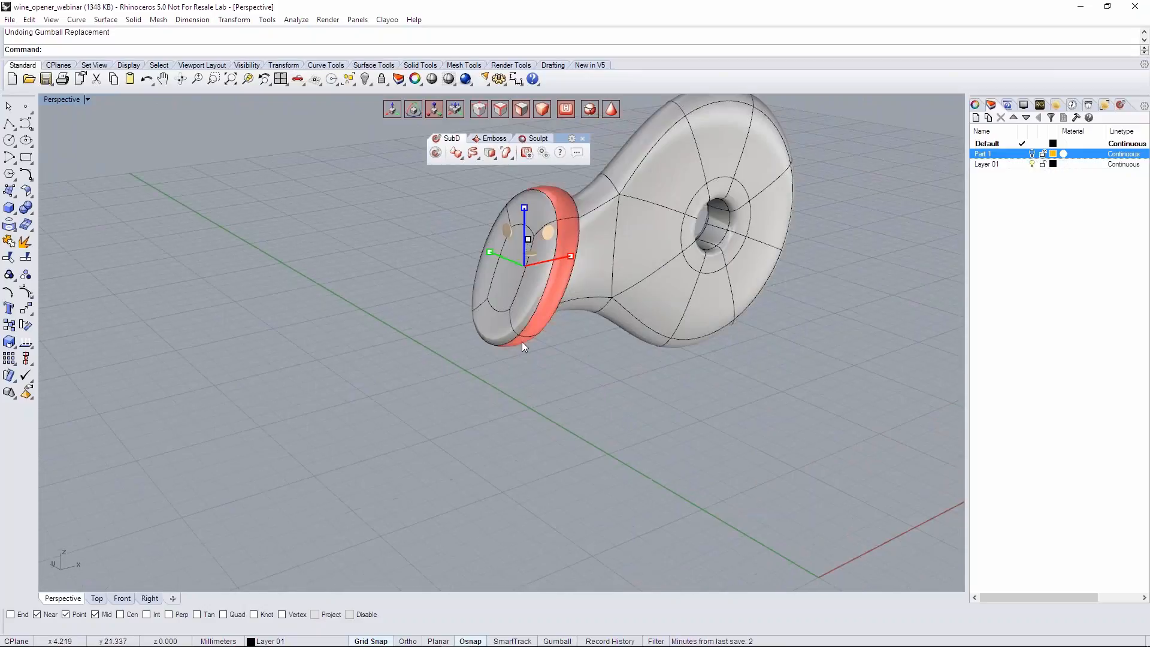
- Select the faces on the outer end of the lever's collar, with the faceted control mesh shown
{"action": "left_click", "coordinate": [516, 270]}
{"action": "left_click", "coordinate": [537, 303], "text": "shift"}
{"action": "left_click", "coordinate": [501, 325], "text": "shift"}
{"action": "left_click", "coordinate": [482, 290], "text": "shift"}
{"action": "left_click", "coordinate": [545, 206], "text": "shift"}
{"action": "right_click_drag", "start_coordinate": [593, 240], "coordinate": [534, 279]}
{"action": "scroll", "coordinate": [522, 286], "scroll_direction": "down", "scroll_amount": 3}
{"action": "scroll", "coordinate": [522, 281], "scroll_direction": "up", "scroll_amount": 3}
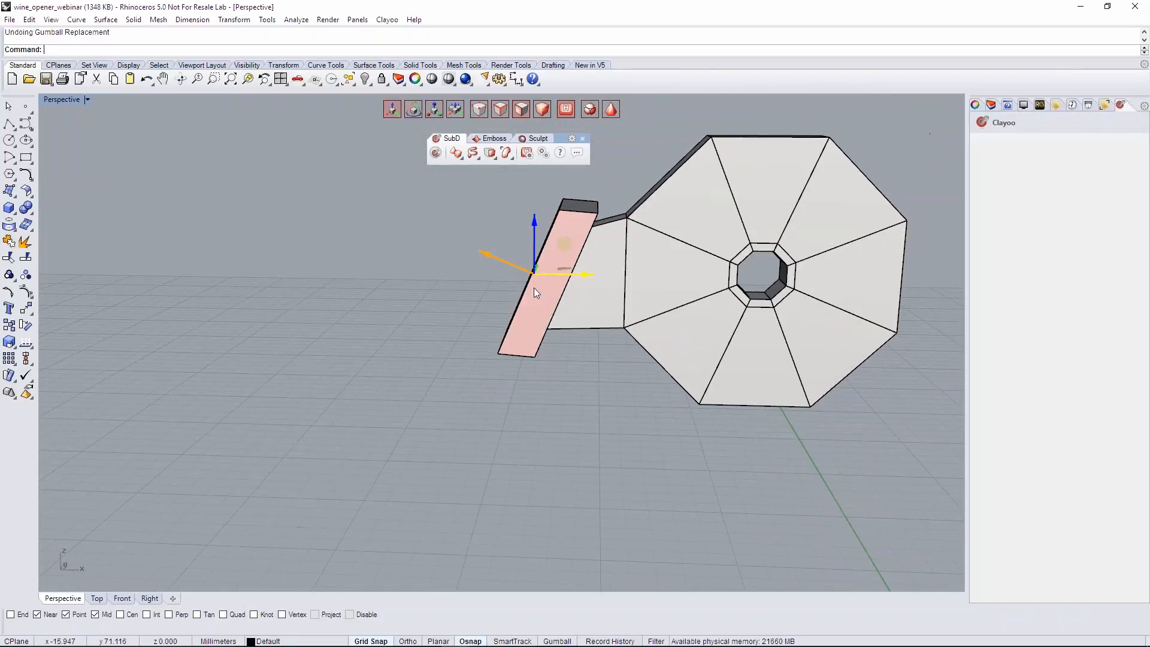
{"action": "right_click_drag", "start_coordinate": [534, 287], "coordinate": [551, 319], "text": "shift"}
{"action": "scroll", "coordinate": [526, 366], "scroll_direction": "down", "scroll_amount": 6}
{"action": "right_click_drag", "start_coordinate": [526, 366], "coordinate": [523, 352]}
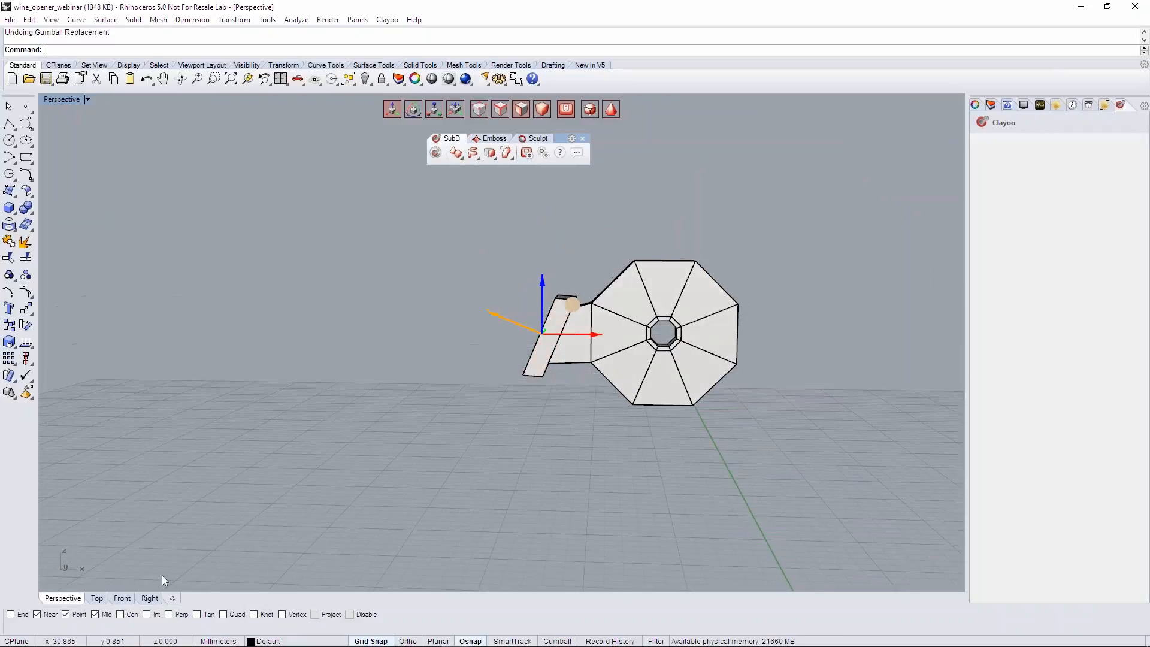
- In the Front view, extrude the collar's end toward negative X in three sections, rotating and scaling them into a curved, tapered handle
{"action": "left_click", "coordinate": [122, 599]}
{"action": "right_click_drag", "start_coordinate": [303, 369], "coordinate": [431, 387]}
{"action": "scroll", "coordinate": [360, 368], "scroll_direction": "up", "scroll_amount": 3}
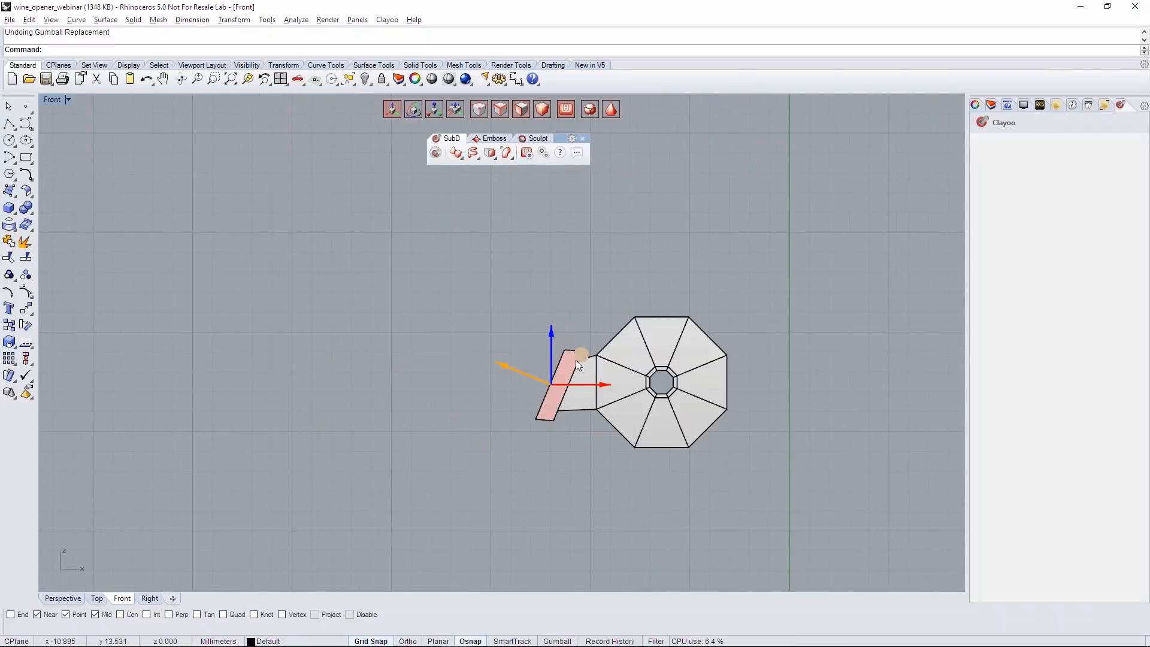
{"action": "left_click_drag", "start_coordinate": [579, 359], "coordinate": [224, 372]}
{"action": "key", "text": "e"}
{"action": "key", "text": "w"}
{"action": "key", "text": "e"}
{"action": "key", "text": "r"}
{"action": "key", "text": "w"}
{"action": "scroll", "coordinate": [384, 324], "scroll_direction": "down", "scroll_amount": 4}
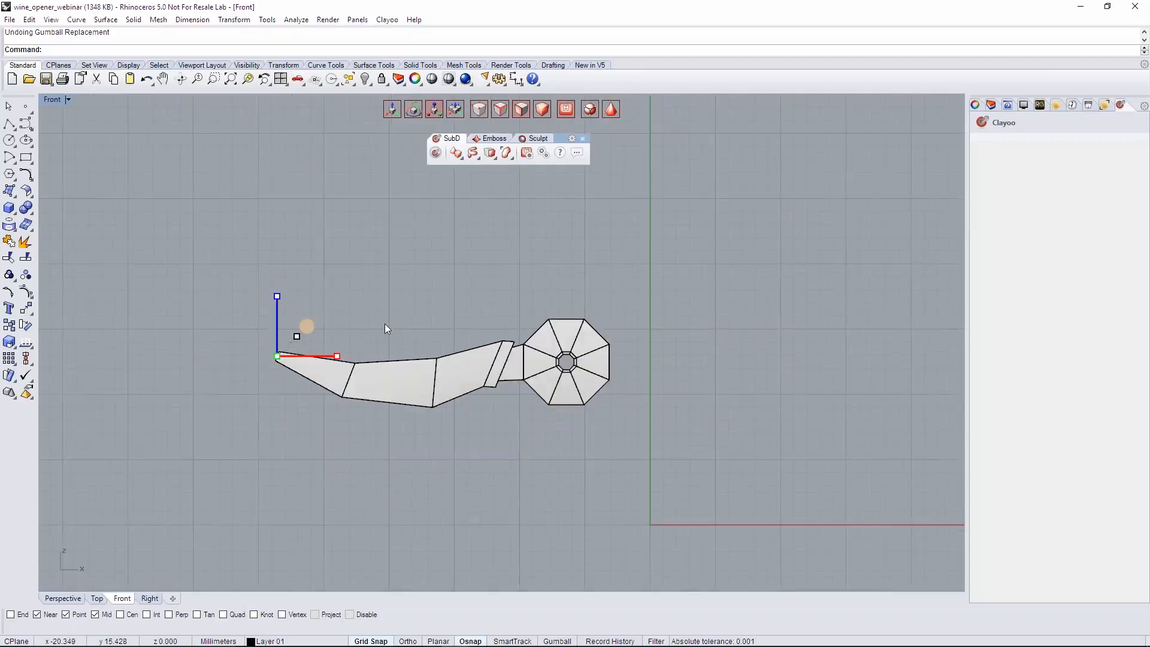
{"action": "scroll", "coordinate": [385, 323], "scroll_direction": "down", "scroll_amount": 2}
{"action": "key", "text": "Escape"}
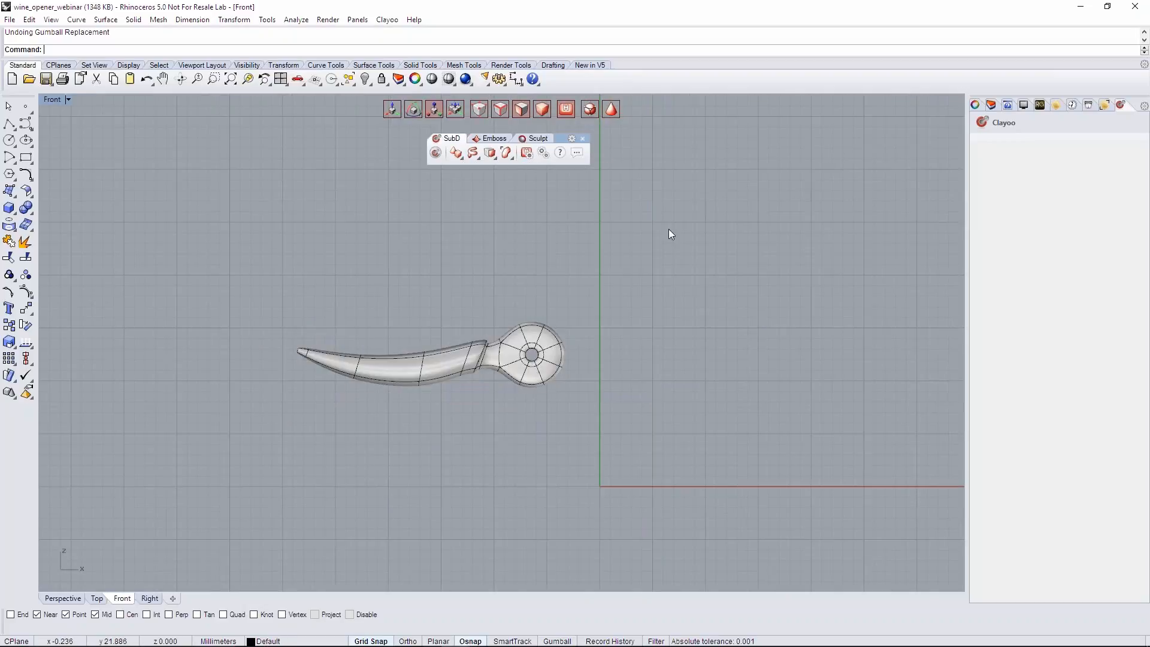
- Show the Part 1 layer and compare the smooth handle's proportions with the opener body in the Front view
{"action": "left_click", "coordinate": [991, 106]}
{"action": "left_click", "coordinate": [1032, 154]}
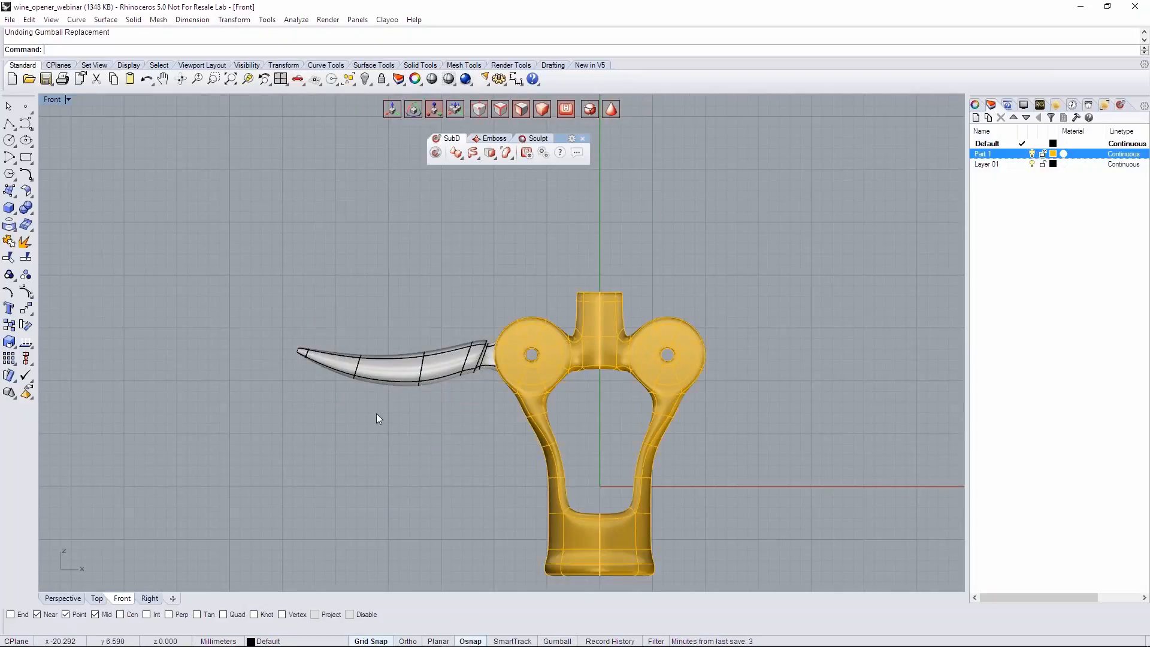
{"action": "scroll", "coordinate": [384, 412], "scroll_direction": "up", "scroll_amount": 1}
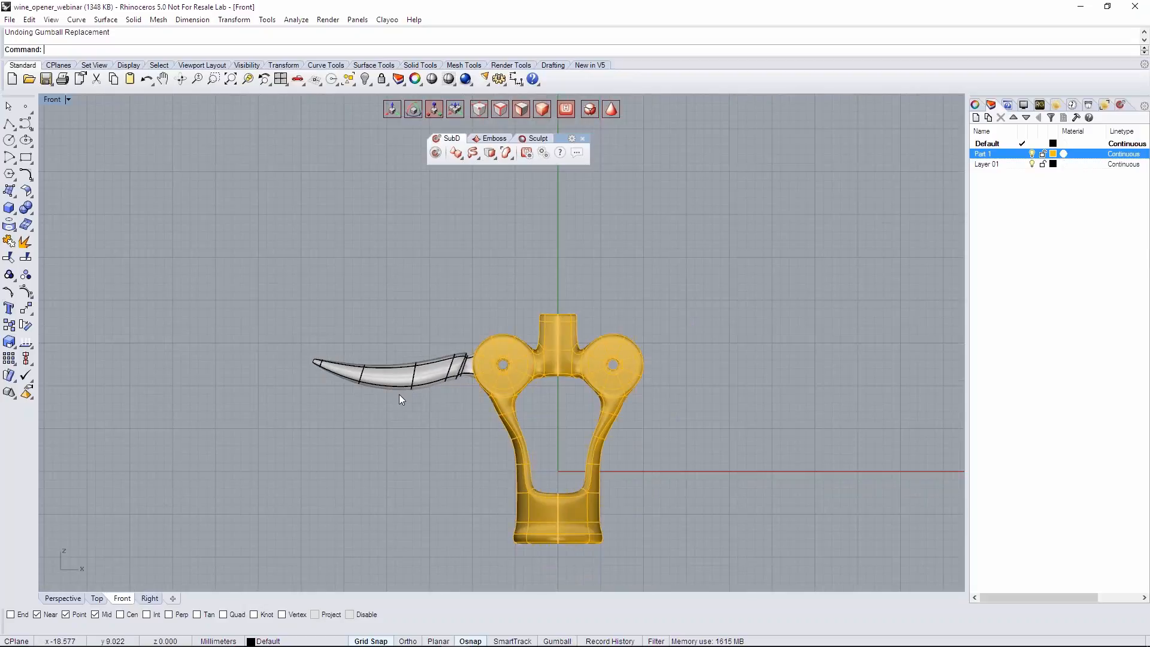
{"action": "scroll", "coordinate": [426, 408], "scroll_direction": "up", "scroll_amount": 1}
- Select the handle's outer two sections and the tip section, and shift them slightly upward to refine the handle's curve
{"action": "key", "text": "Tab"}
{"action": "scroll", "coordinate": [333, 333], "scroll_direction": "up", "scroll_amount": 6}
{"action": "left_click_drag", "start_coordinate": [153, 267], "coordinate": [543, 493]}
{"action": "scroll", "coordinate": [526, 490], "scroll_direction": "down", "scroll_amount": 5}
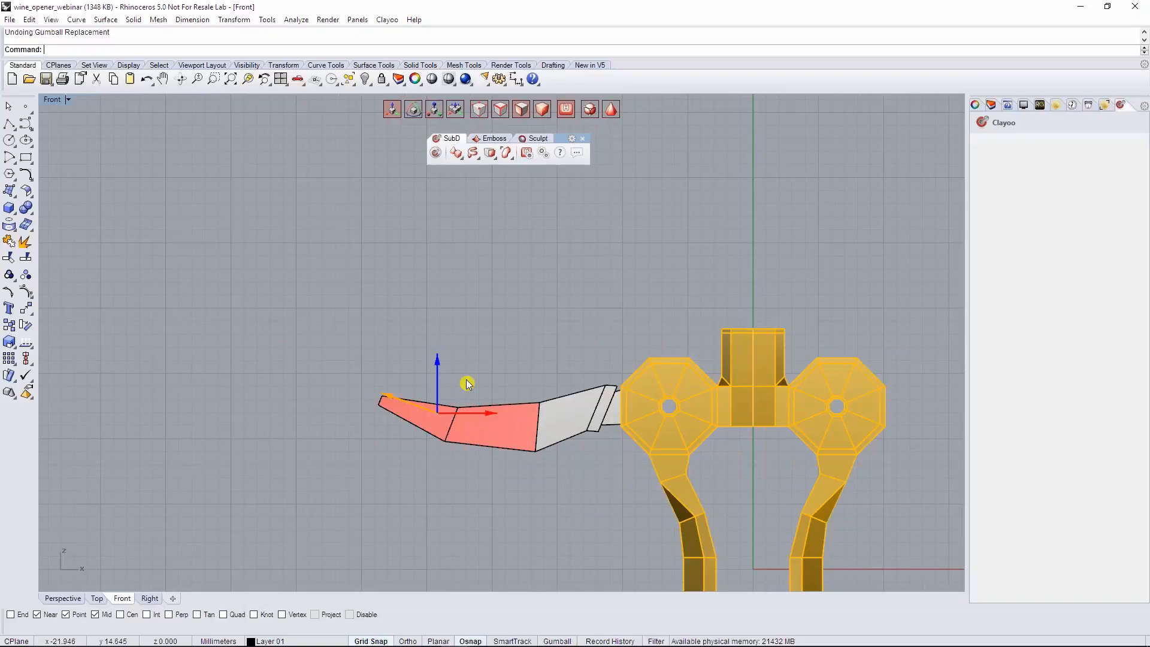
{"action": "left_click_drag", "start_coordinate": [446, 387], "coordinate": [440, 381]}
{"action": "left_click_drag", "start_coordinate": [310, 347], "coordinate": [452, 481]}
{"action": "right_click_drag", "start_coordinate": [473, 455], "coordinate": [426, 359]}
{"action": "left_click_drag", "start_coordinate": [357, 288], "coordinate": [331, 280]}
{"action": "scroll", "coordinate": [414, 314], "scroll_direction": "down", "scroll_amount": 6}
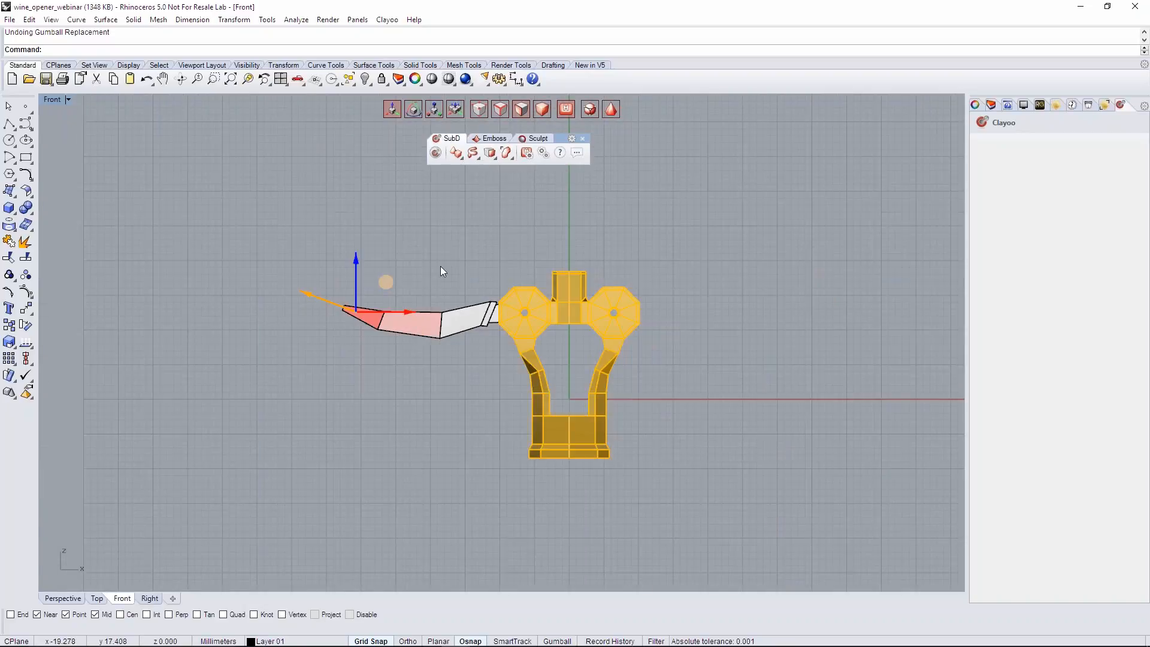
{"action": "left_click", "coordinate": [441, 266]}
- In the Top view, select the handle cross-section nearest the tip and scale it wider along Y
{"action": "scroll", "coordinate": [410, 339], "scroll_direction": "up", "scroll_amount": 6}
{"action": "key", "text": "Tab"}
{"action": "scroll", "coordinate": [429, 260], "scroll_direction": "up", "scroll_amount": 6}
{"action": "key", "text": "Tab"}
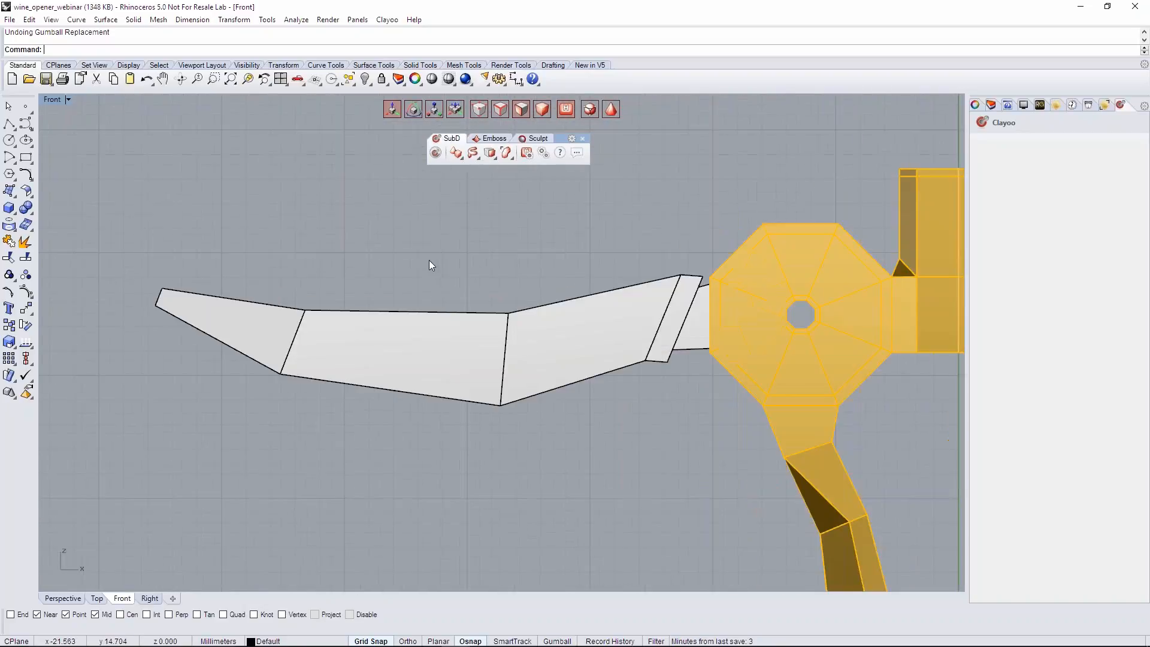
{"action": "key", "text": "Tab"}
{"action": "left_click", "coordinate": [96, 598]}
{"action": "scroll", "coordinate": [211, 331], "scroll_direction": "down", "scroll_amount": 6}
{"action": "right_click_drag", "start_coordinate": [211, 332], "coordinate": [656, 345]}
{"action": "key", "text": "Tab"}
{"action": "left_click_drag", "start_coordinate": [322, 294], "coordinate": [412, 444]}
{"action": "key", "text": "r"}
{"action": "left_click_drag", "start_coordinate": [353, 311], "coordinate": [347, 268]}
{"action": "left_click_drag", "start_coordinate": [355, 312], "coordinate": [358, 324]}
- Scale the handle's middle cross-section wider along Y, and widen the cross-section nearest the tip further to match its contour
{"action": "left_click_drag", "start_coordinate": [481, 312], "coordinate": [562, 424]}
{"action": "left_click_drag", "start_coordinate": [524, 313], "coordinate": [523, 279]}
{"action": "left_click_drag", "start_coordinate": [325, 295], "coordinate": [427, 462]}
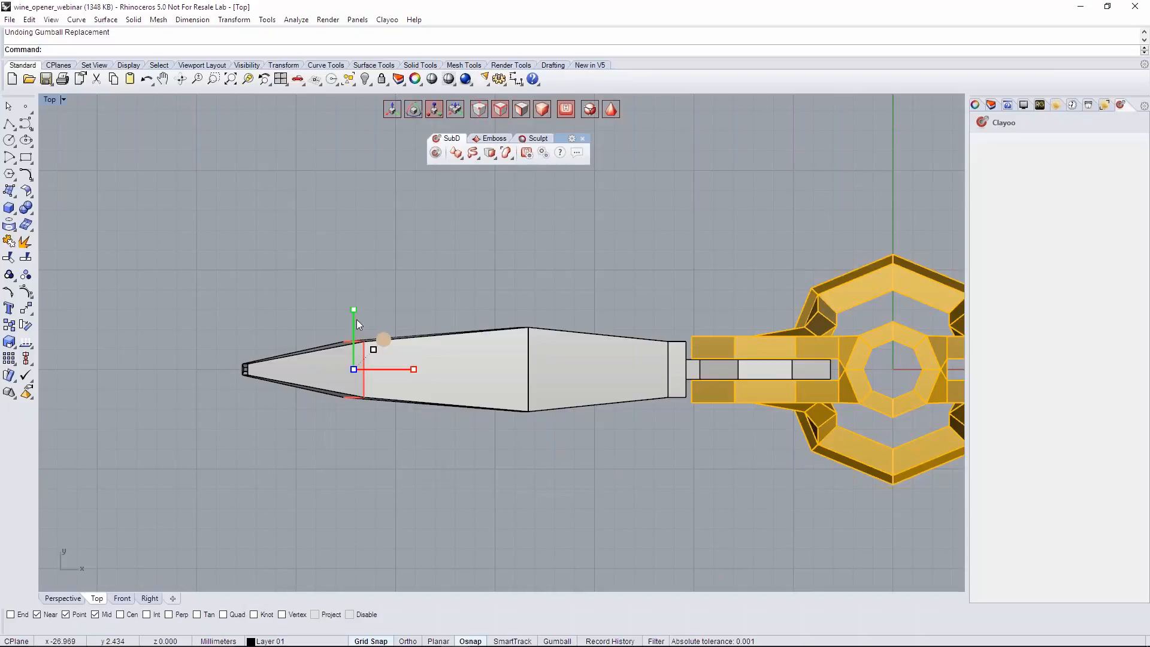
{"action": "mouse_move", "coordinate": [355, 309]}
{"action": "left_mouse_down"}
{"action": "mouse_move", "coordinate": [350, 297]}
{"action": "mouse_move", "coordinate": [357, 304]}
{"action": "left_mouse_up"}
- Select the end of the handle's tip and scale it wider along Y
{"action": "left_click_drag", "start_coordinate": [212, 341], "coordinate": [267, 408]}
{"action": "left_click_drag", "start_coordinate": [247, 310], "coordinate": [250, 269]}
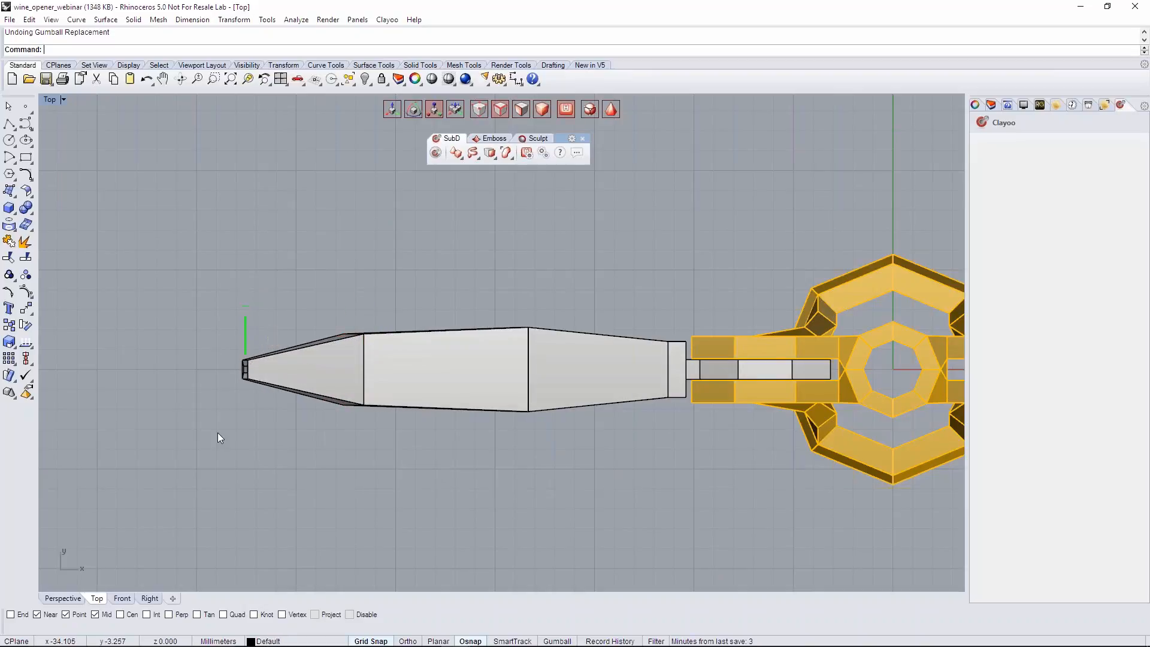
{"action": "scroll", "coordinate": [230, 413], "scroll_direction": "up", "scroll_amount": 4}
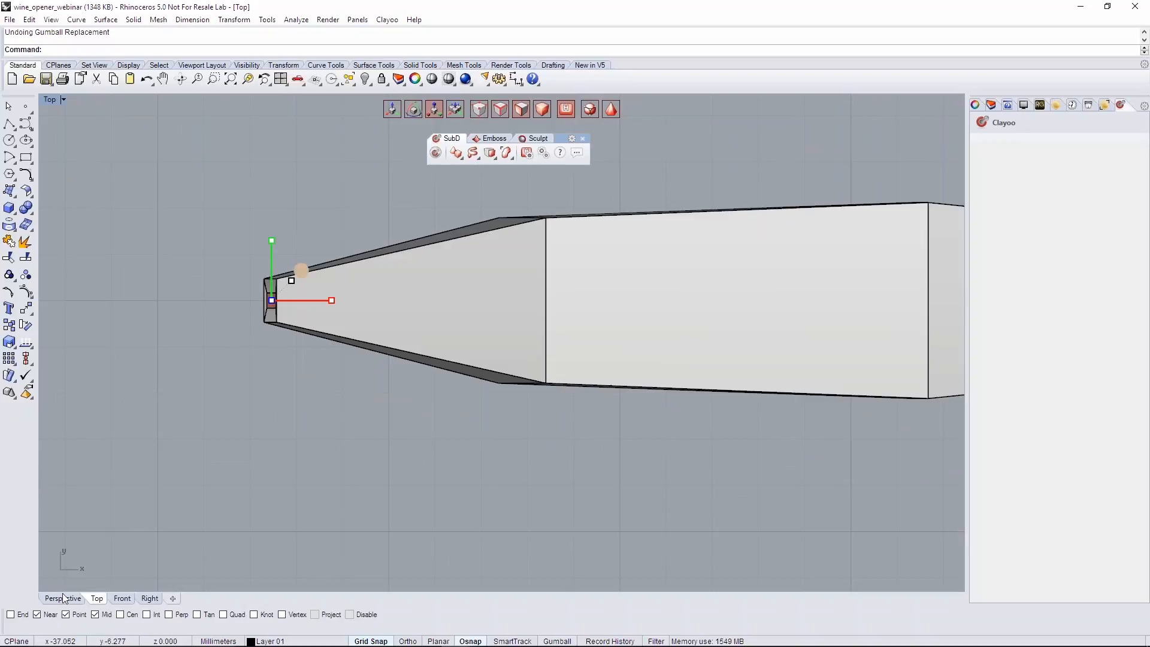
- Extend the handle's tip face slightly outward along its normal in Perspective, and save the file with the smooth surface shown
{"action": "left_click", "coordinate": [63, 598]}
{"action": "right_click_drag", "start_coordinate": [167, 500], "coordinate": [512, 446]}
{"action": "key", "text": "w"}
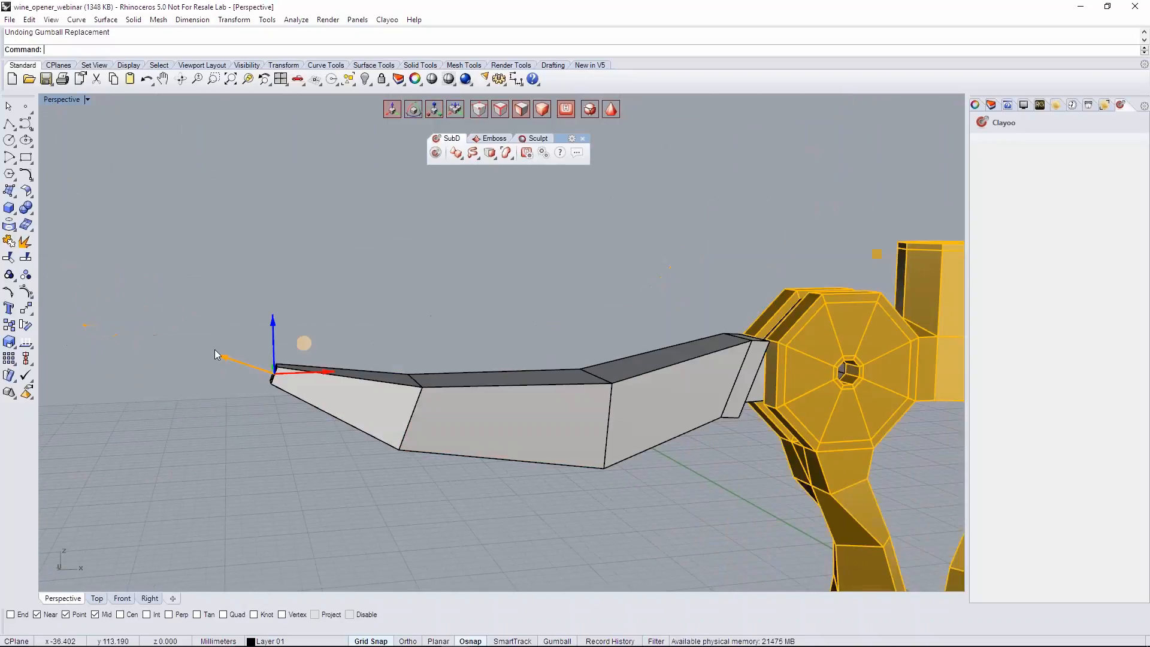
{"action": "left_click_drag", "start_coordinate": [218, 360], "coordinate": [207, 354]}
{"action": "key", "text": "Escape"}
{"action": "key", "text": "Tab"}
{"action": "right_click_drag", "start_coordinate": [239, 371], "coordinate": [309, 350]}
{"action": "scroll", "coordinate": [436, 400], "scroll_direction": "up", "scroll_amount": 4}
{"action": "key", "text": "ctrl+s"}
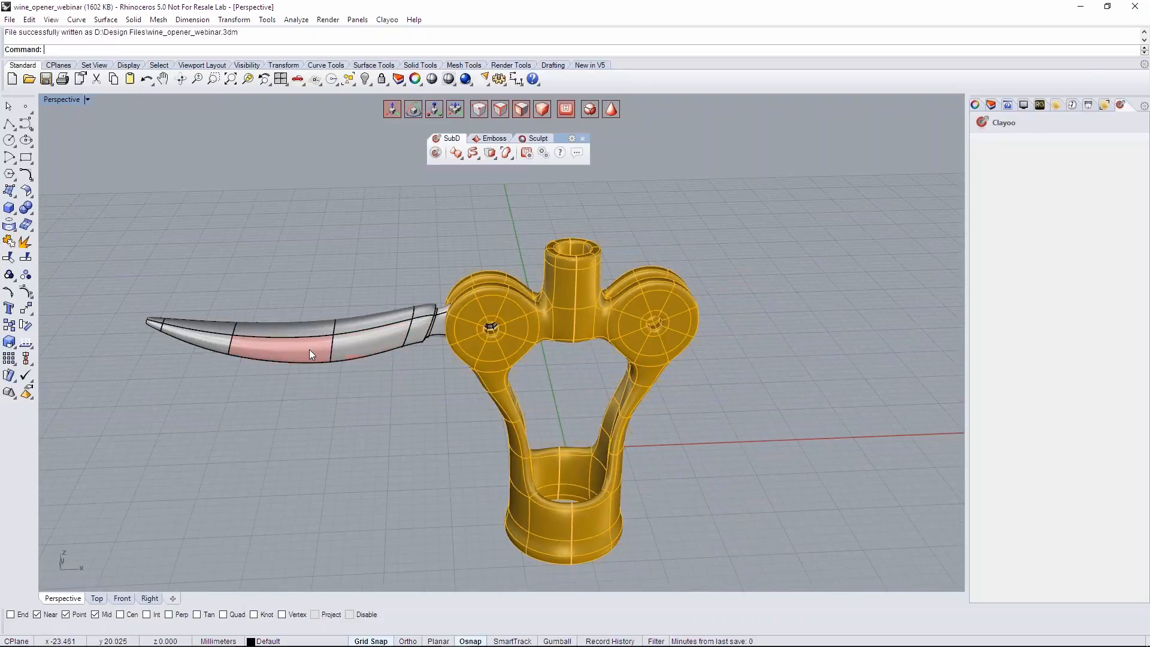
- Select the handle, open the layer list, and add a new layer below Layer 01
{"action": "left_click", "coordinate": [309, 349]}
{"action": "left_click", "coordinate": [1003, 105]}
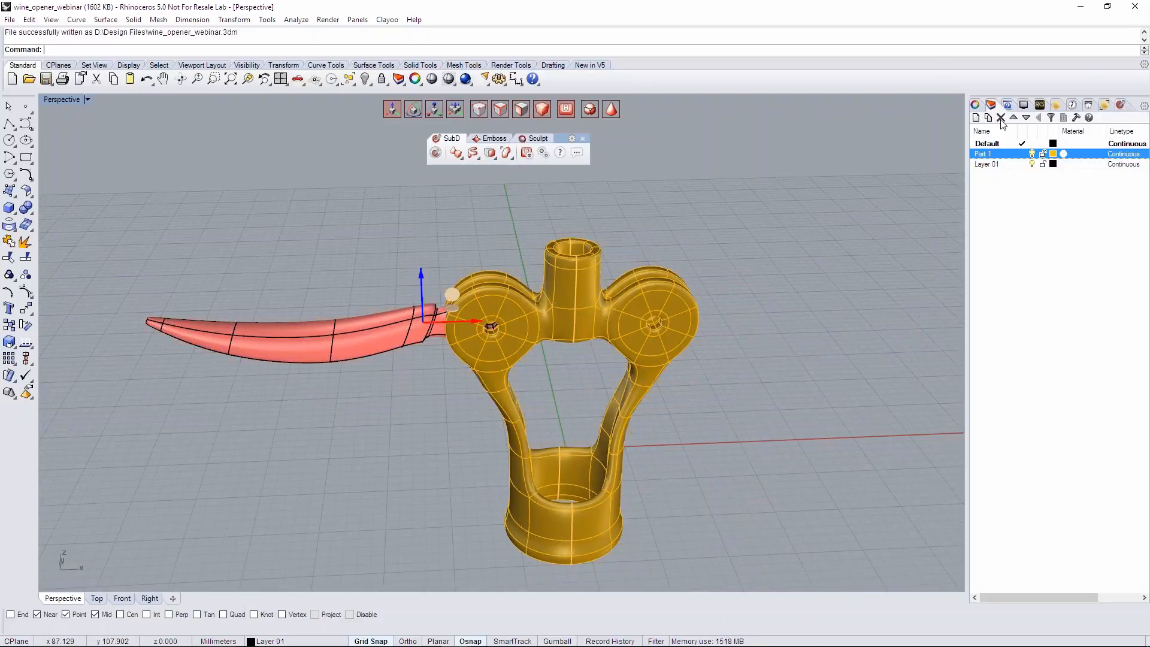
{"action": "right_click", "coordinate": [1001, 181]}
{"action": "left_click", "coordinate": [1013, 182]}
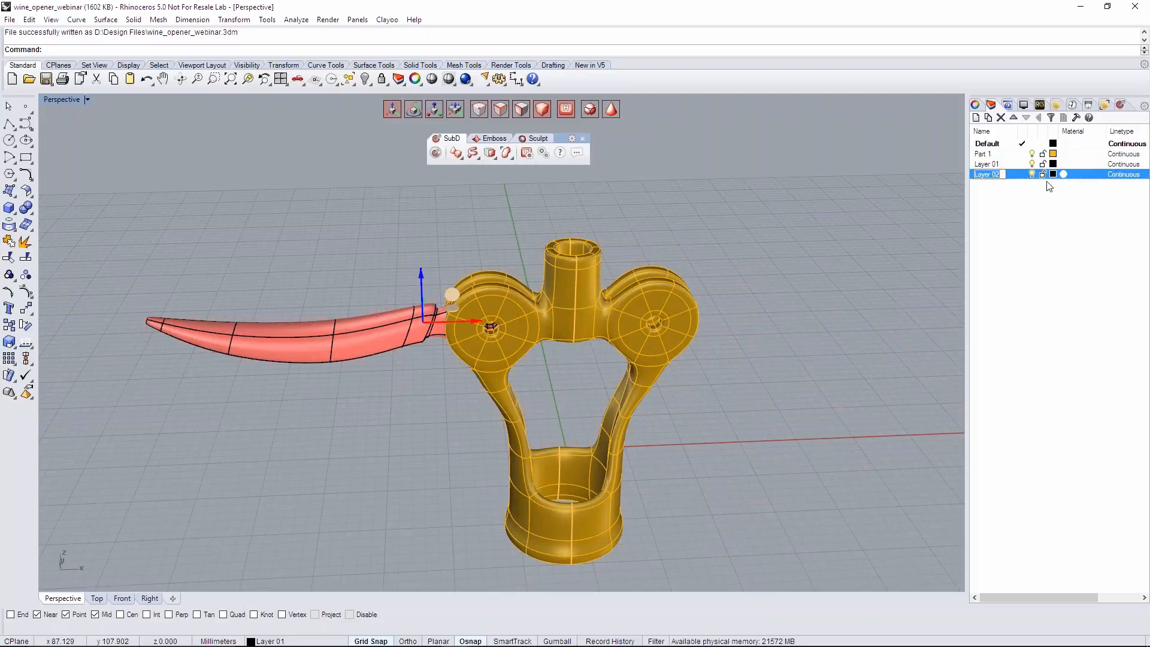
- Rename Layer 01, which holds the handle, as Part2 and make Default the current layer
{"action": "double_click", "coordinate": [990, 165]}
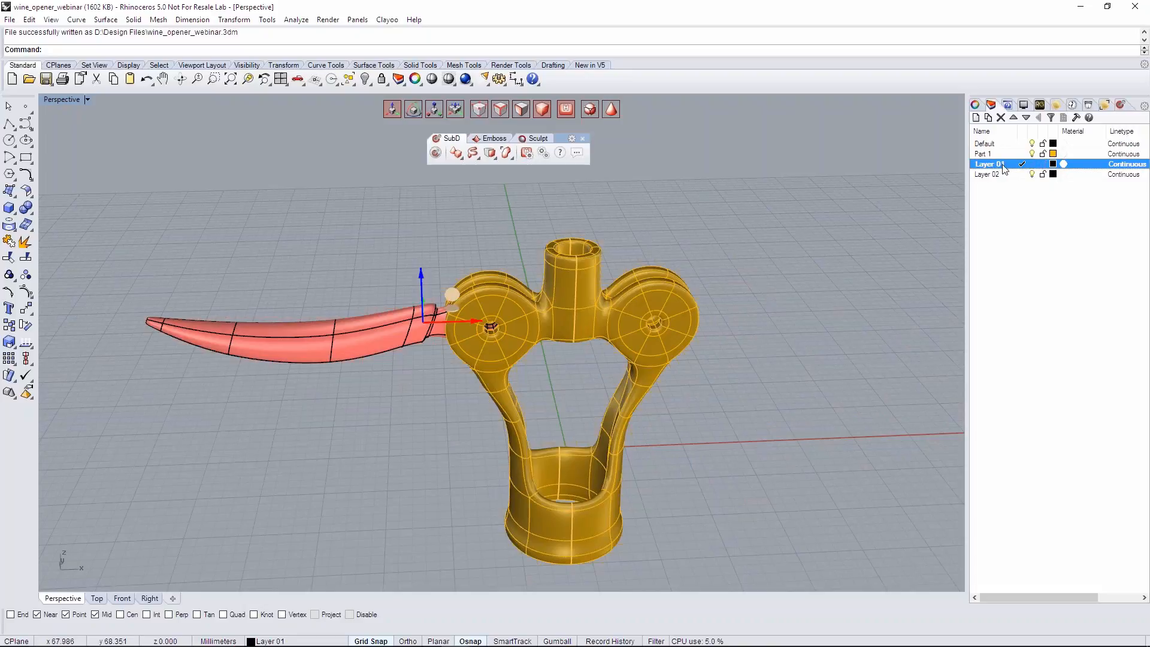
{"action": "type", "text": "Part2"}
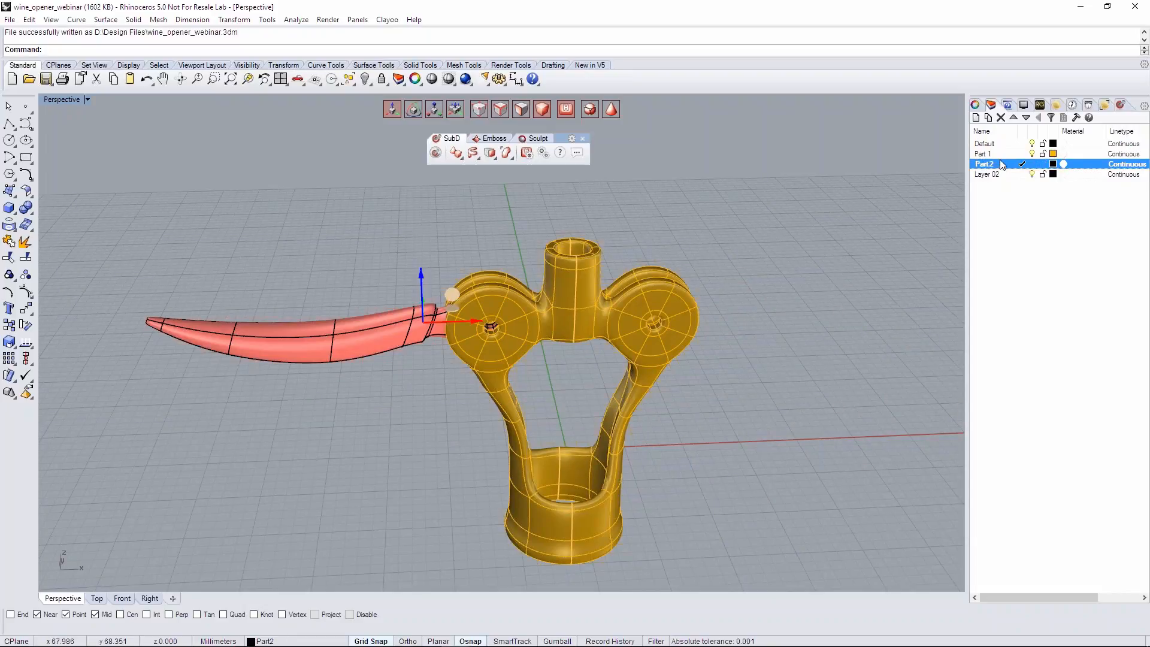
{"action": "left_click", "coordinate": [998, 145]}
{"action": "double_click", "coordinate": [1002, 143]}
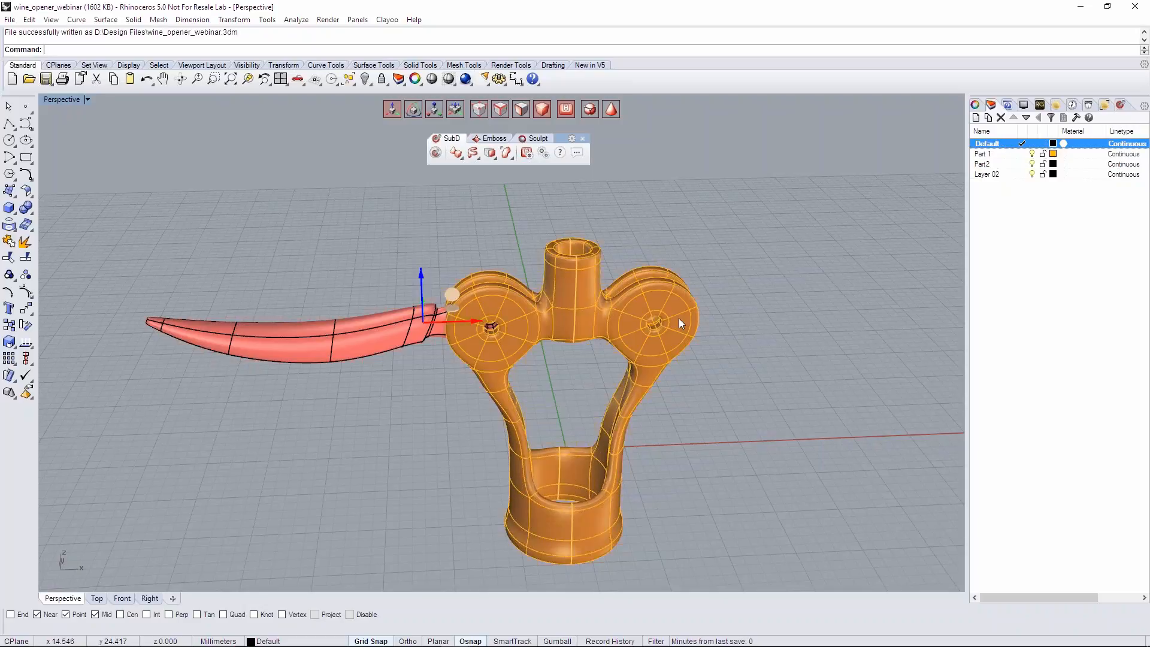
- Deselect the handle, set the Part2 layer's color to Brown, and save the file
{"action": "left_click", "coordinate": [713, 247]}
{"action": "right_click_drag", "start_coordinate": [781, 235], "coordinate": [803, 225]}
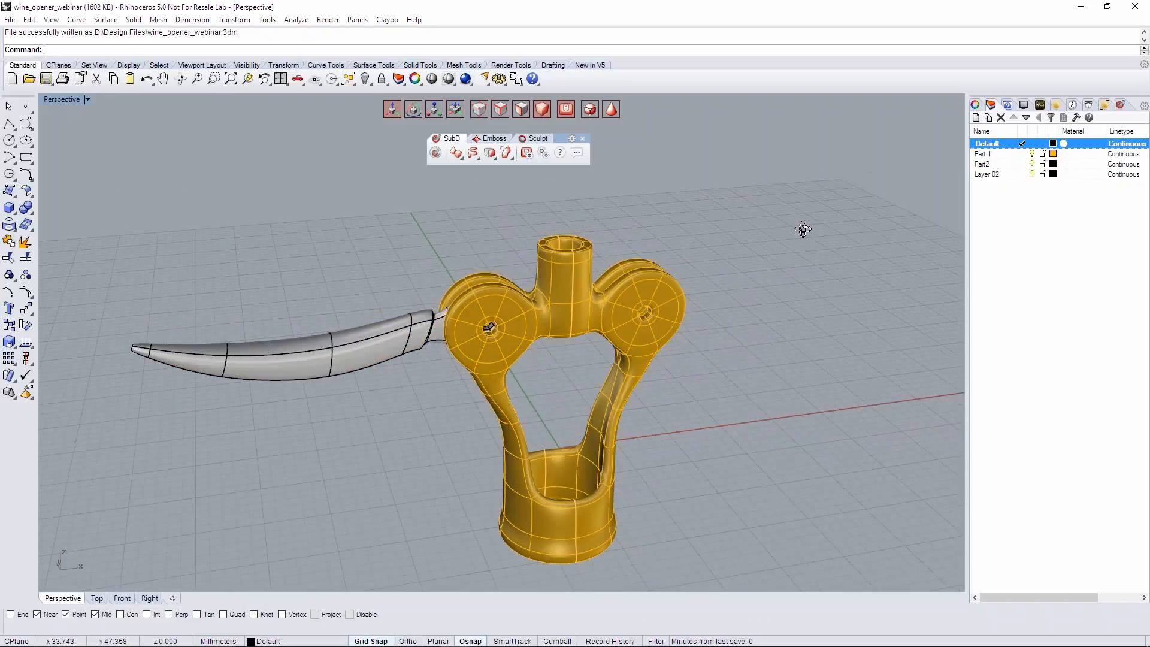
{"action": "left_click", "coordinate": [1053, 164]}
{"action": "left_click", "coordinate": [650, 356]}
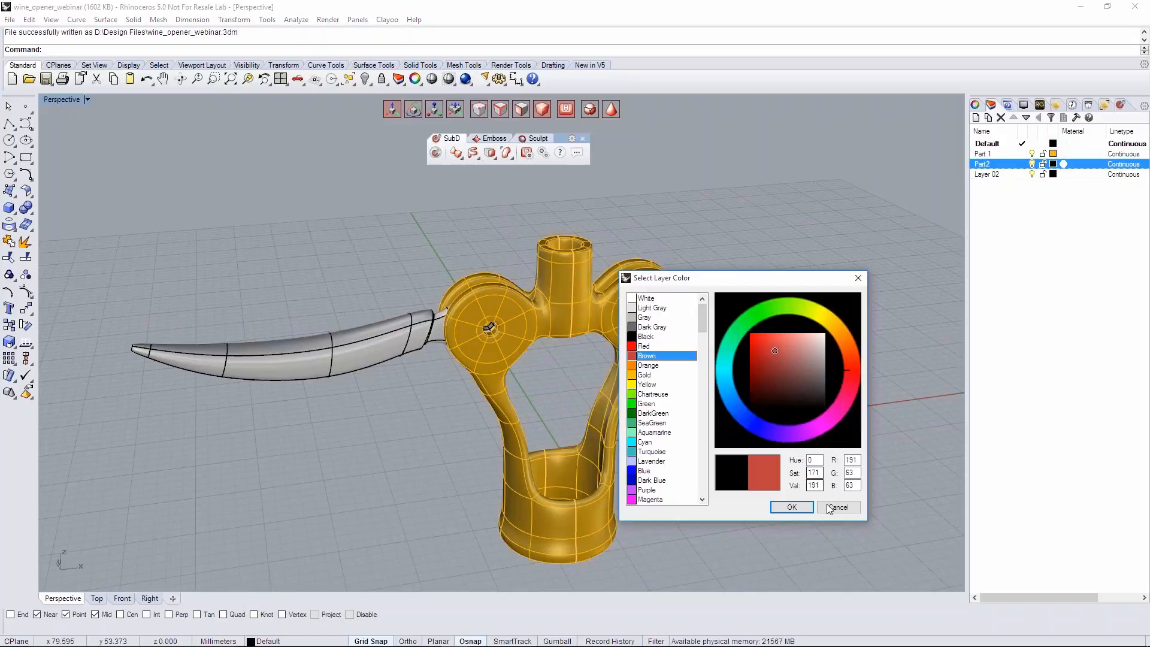
{"action": "left_click", "coordinate": [792, 508]}
{"action": "right_click_drag", "start_coordinate": [802, 368], "coordinate": [772, 406]}
{"action": "key", "text": "ctrl+s"}
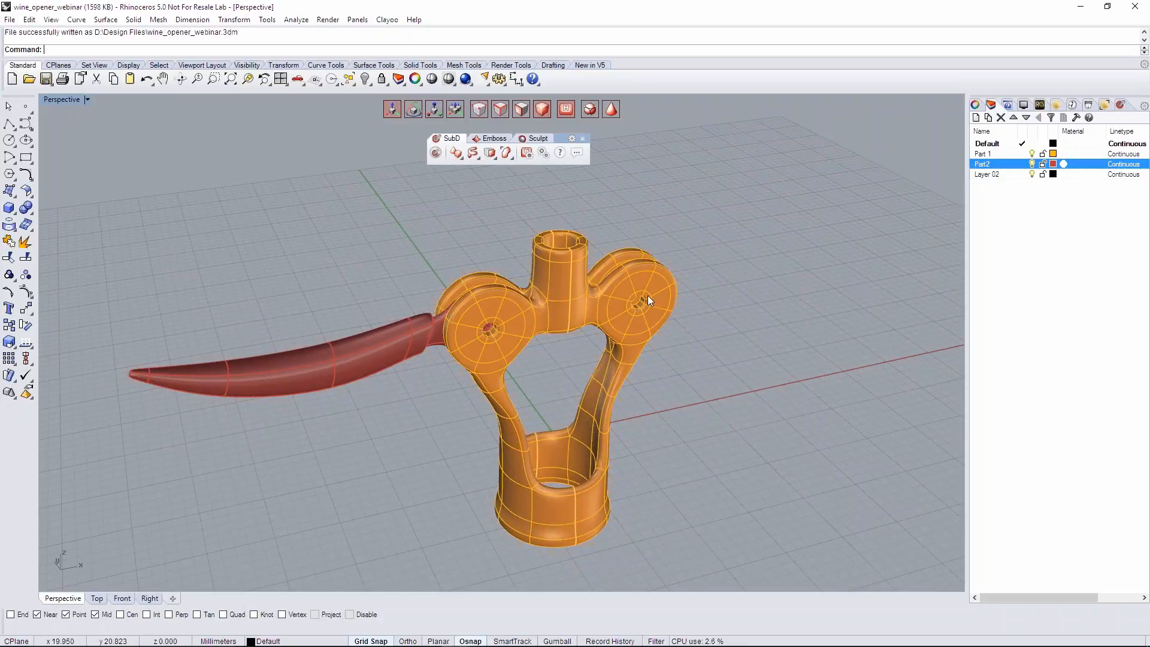
- Examine the central neck between the discs from several angles in Perspective, and its bore closely in the Top view
{"action": "right_click_drag", "start_coordinate": [653, 296], "coordinate": [609, 310]}
{"action": "scroll", "coordinate": [527, 324], "scroll_direction": "up", "scroll_amount": 4}
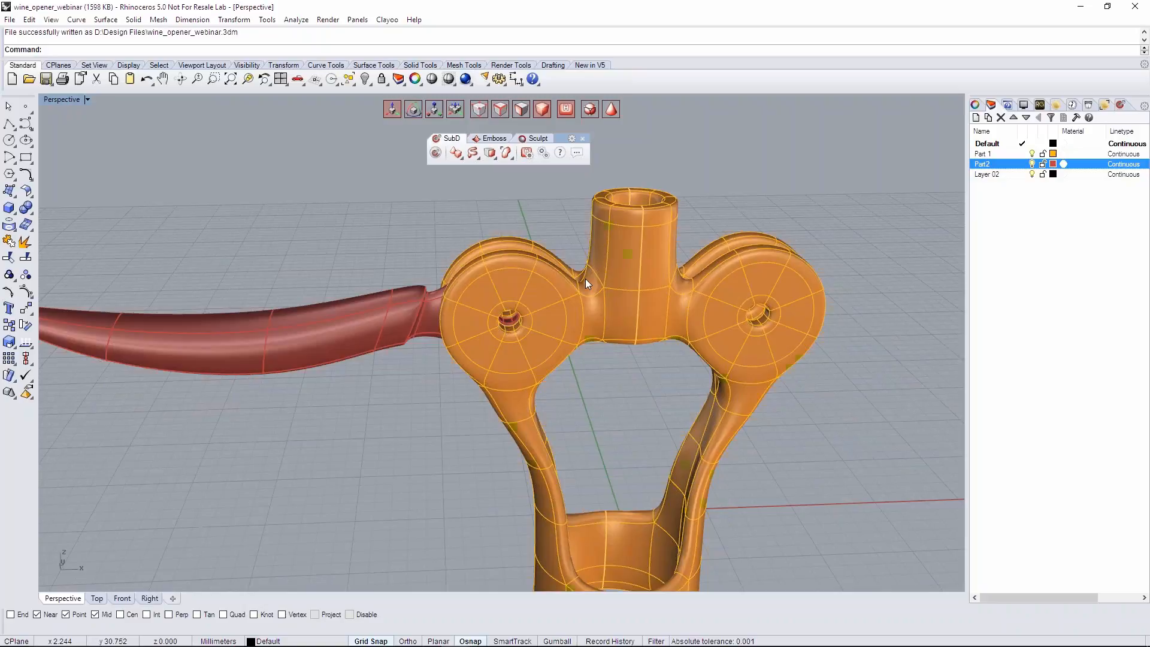
{"action": "scroll", "coordinate": [585, 278], "scroll_direction": "down", "scroll_amount": 6}
{"action": "right_click_drag", "start_coordinate": [615, 209], "coordinate": [583, 380], "text": "shift"}
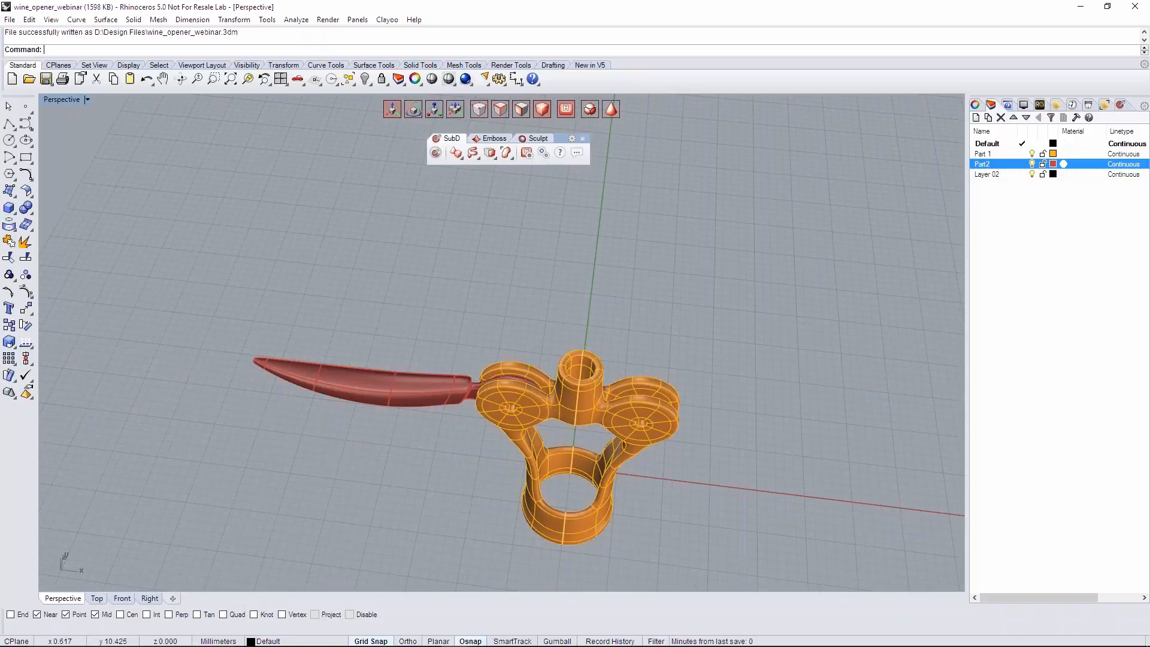
{"action": "scroll", "coordinate": [583, 380], "scroll_direction": "up", "scroll_amount": 5}
{"action": "left_click", "coordinate": [97, 599]}
{"action": "scroll", "coordinate": [506, 318], "scroll_direction": "down", "scroll_amount": 9}
{"action": "right_click_drag", "start_coordinate": [797, 300], "coordinate": [354, 361]}
{"action": "scroll", "coordinate": [536, 374], "scroll_direction": "up", "scroll_amount": 6}
{"action": "mouse_move", "coordinate": [536, 373]}
{"action": "right_mouse_down"}
{"action": "mouse_move", "coordinate": [540, 395]}
{"action": "mouse_move", "coordinate": [528, 393]}
{"action": "right_mouse_up"}
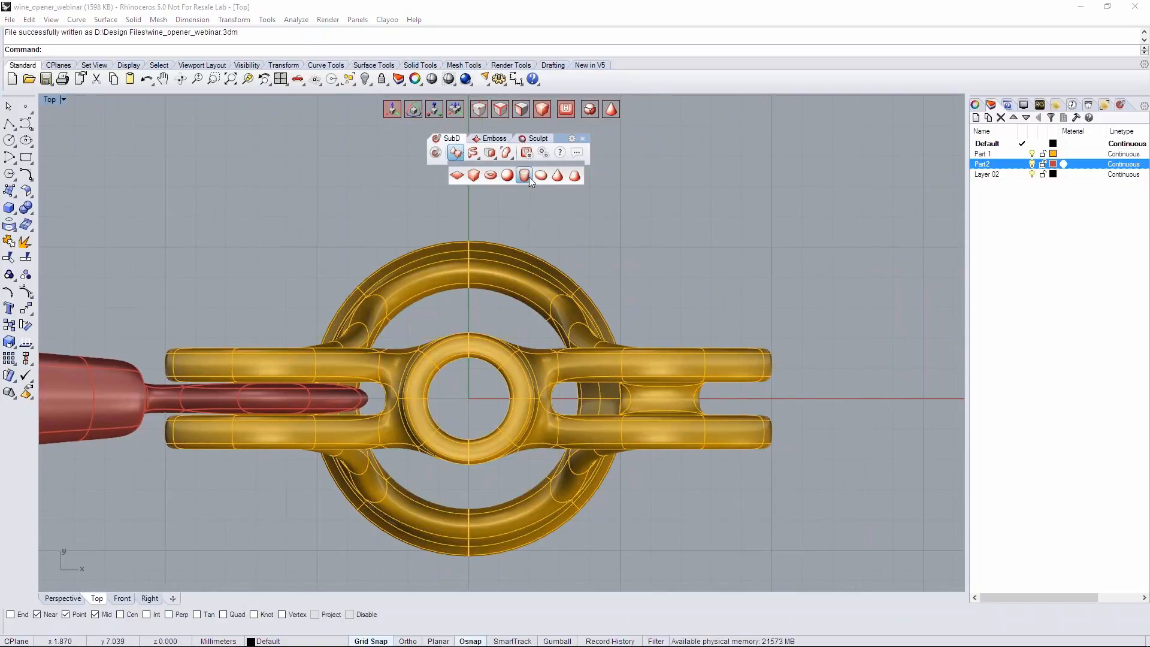
- Create a Clayoo cylinder centred at the origin, radius about 1.466 mm and height 4.636 mm, with 8 segments, 1 Z segment and no caps
{"action": "left_click", "coordinate": [455, 154]}
{"action": "left_click_drag", "start_coordinate": [612, 400], "coordinate": [572, 402]}
{"action": "scroll", "coordinate": [473, 389], "scroll_direction": "up", "scroll_amount": 2}
{"action": "scroll", "coordinate": [474, 389], "scroll_direction": "up", "scroll_amount": 4}
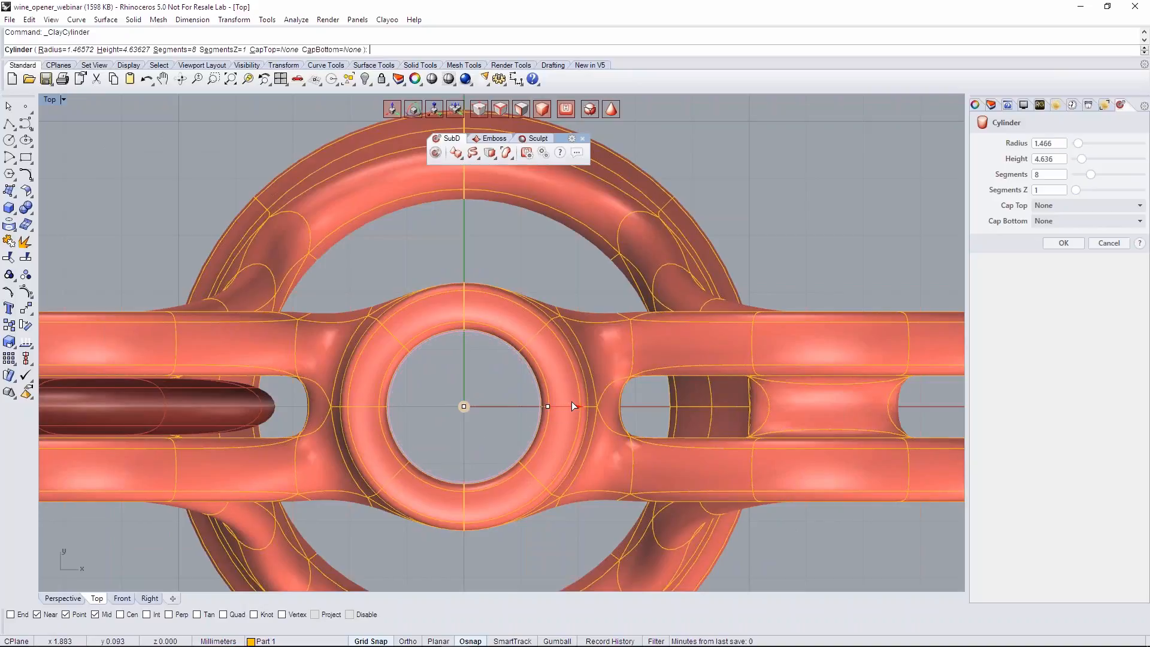
{"action": "left_click", "coordinate": [62, 598]}
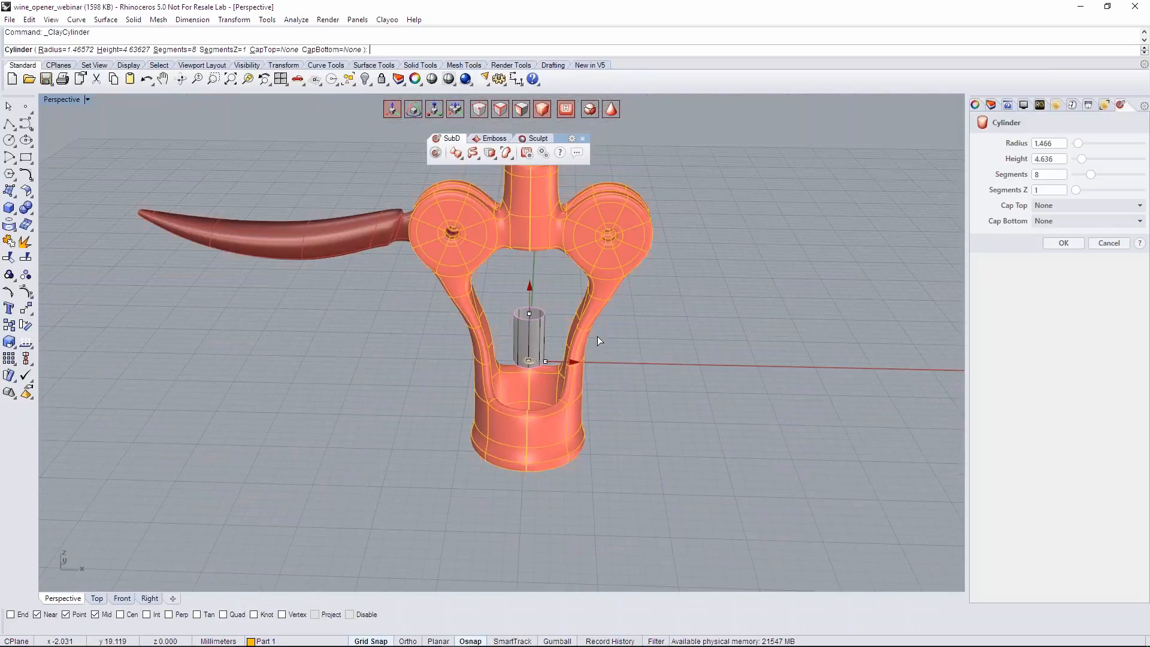
{"action": "right_click_drag", "start_coordinate": [707, 307], "coordinate": [479, 438]}
{"action": "right_click", "coordinate": [681, 372]}
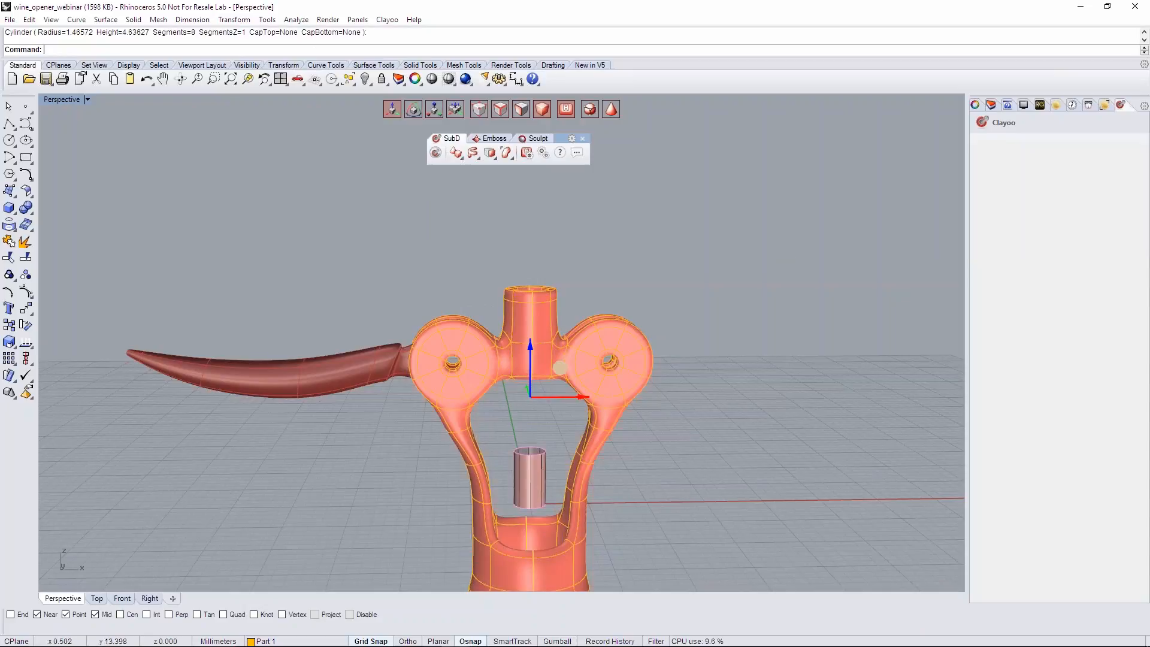
- Move the cylinder up into the central neck and lengthen it along Z until it protrudes above and below
{"action": "left_click", "coordinate": [529, 461]}
{"action": "left_click_drag", "start_coordinate": [527, 440], "coordinate": [534, 215]}
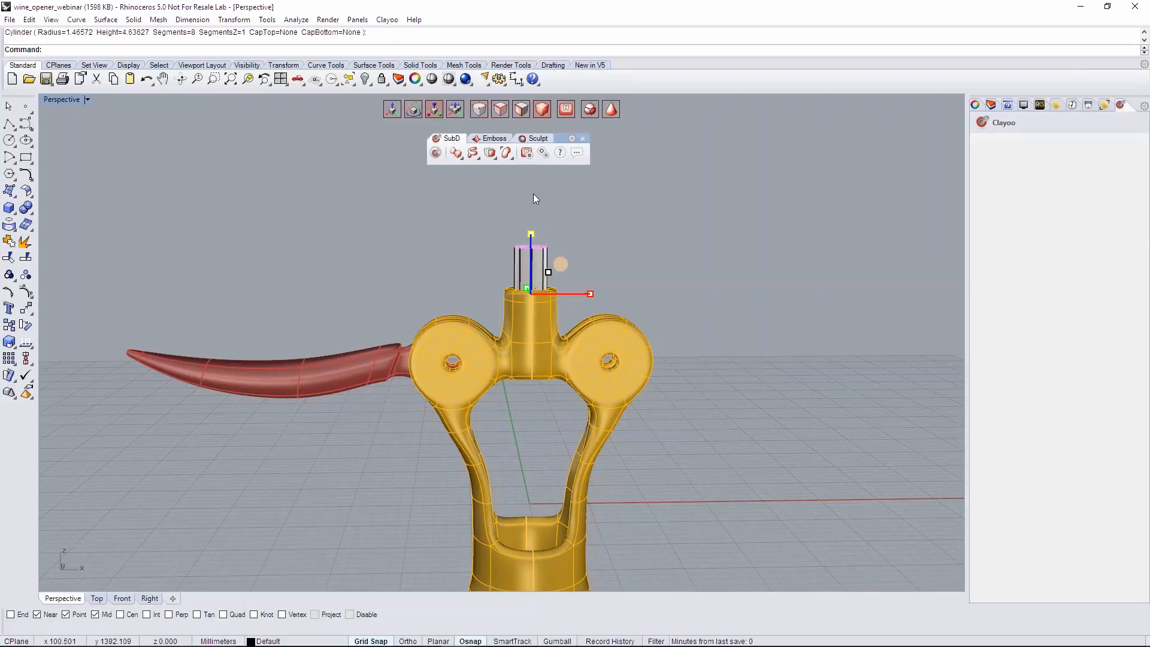
{"action": "mouse_move", "coordinate": [533, 239]}
{"action": "left_mouse_down"}
{"action": "mouse_move", "coordinate": [524, 275]}
{"action": "mouse_move", "coordinate": [526, 243]}
{"action": "left_mouse_up"}
{"action": "left_click", "coordinate": [618, 271]}
{"action": "right_click_drag", "start_coordinate": [619, 272], "coordinate": [635, 353]}
{"action": "right_click_drag", "start_coordinate": [721, 264], "coordinate": [550, 290]}
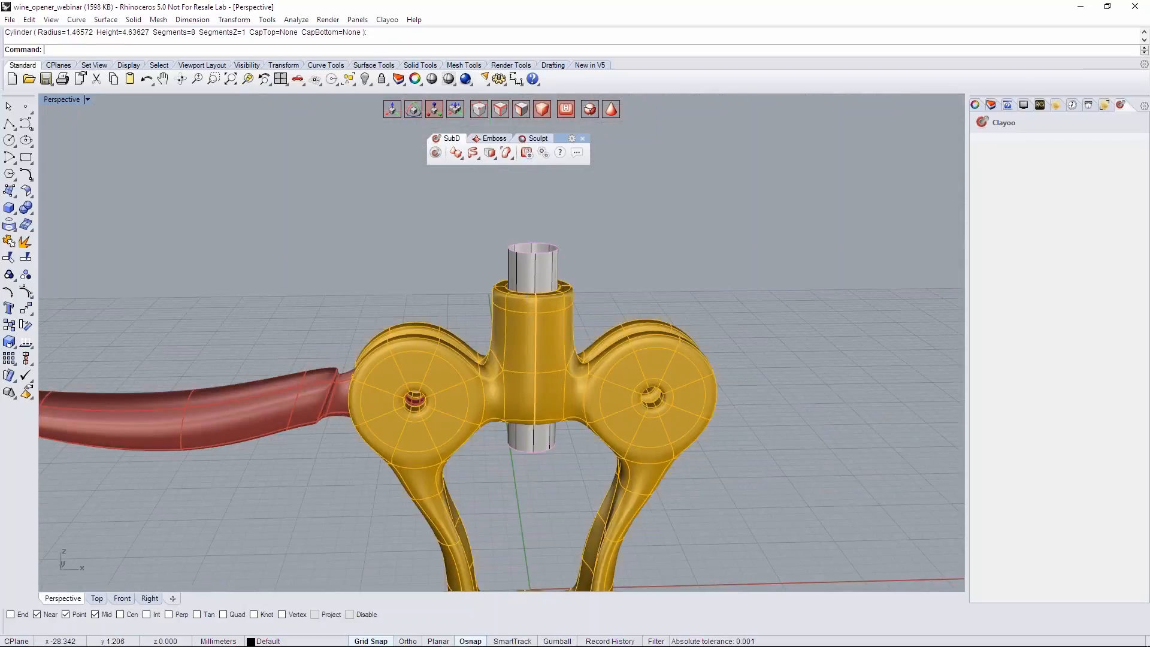
- In the Front view's box display, lower the cylinder's top edge to just above the neck, and extrude it upward in four bands
{"action": "left_click", "coordinate": [122, 599]}
{"action": "scroll", "coordinate": [852, 324], "scroll_direction": "down", "scroll_amount": 4}
{"action": "right_click_drag", "start_coordinate": [847, 323], "coordinate": [419, 373]}
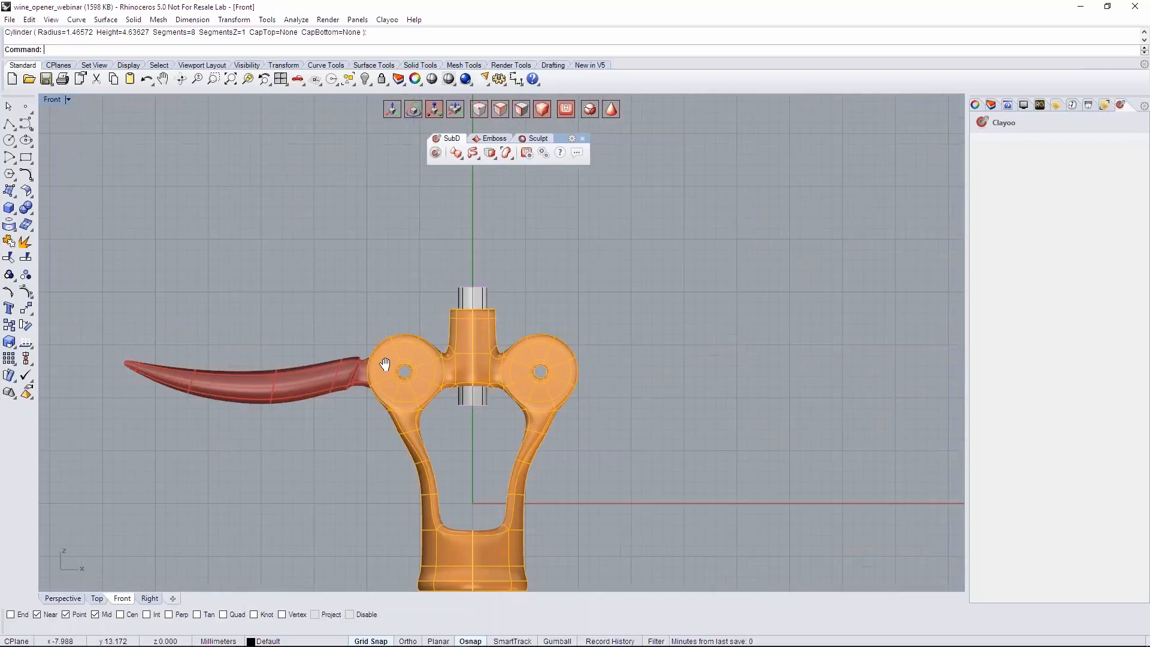
{"action": "scroll", "coordinate": [400, 285], "scroll_direction": "up", "scroll_amount": 6}
{"action": "key", "text": "Tab"}
{"action": "right_click_drag", "start_coordinate": [400, 284], "coordinate": [309, 279]}
{"action": "left_click", "coordinate": [443, 283]}
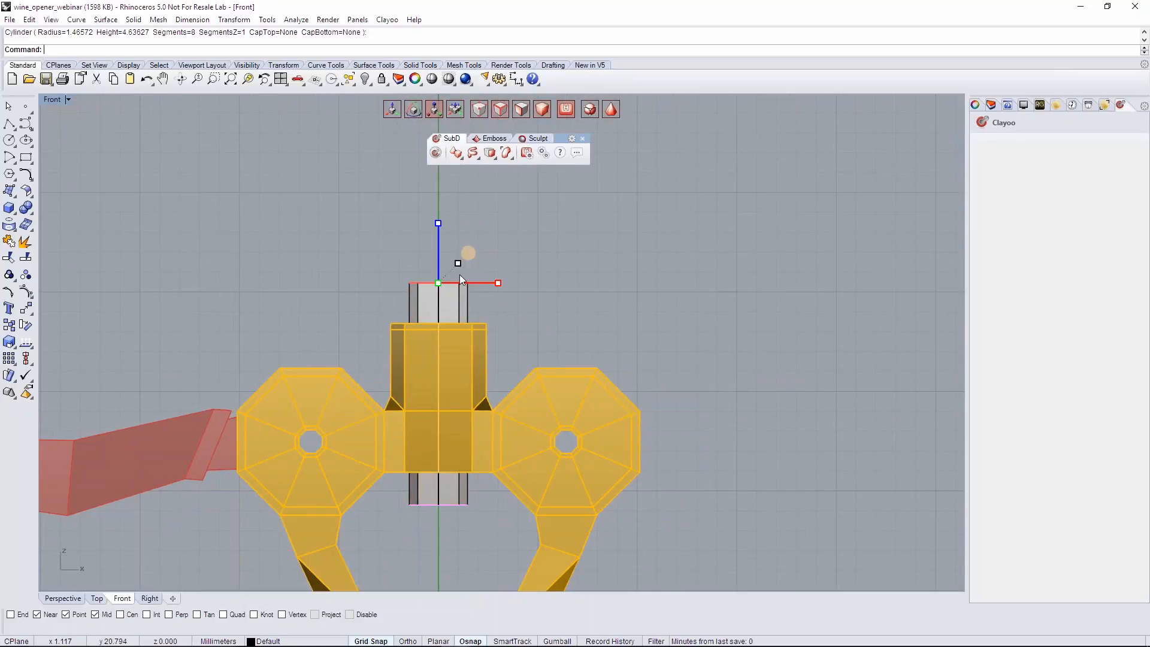
{"action": "left_click_drag", "start_coordinate": [438, 232], "coordinate": [439, 261]}
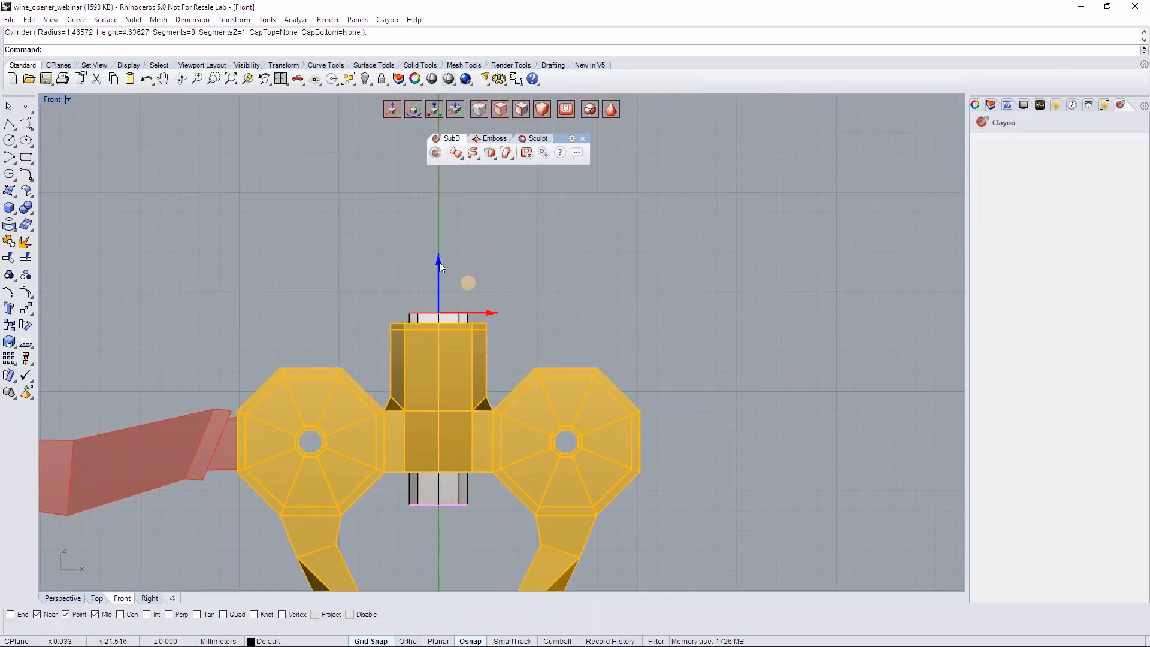
{"action": "scroll", "coordinate": [447, 301], "scroll_direction": "up", "scroll_amount": 5}
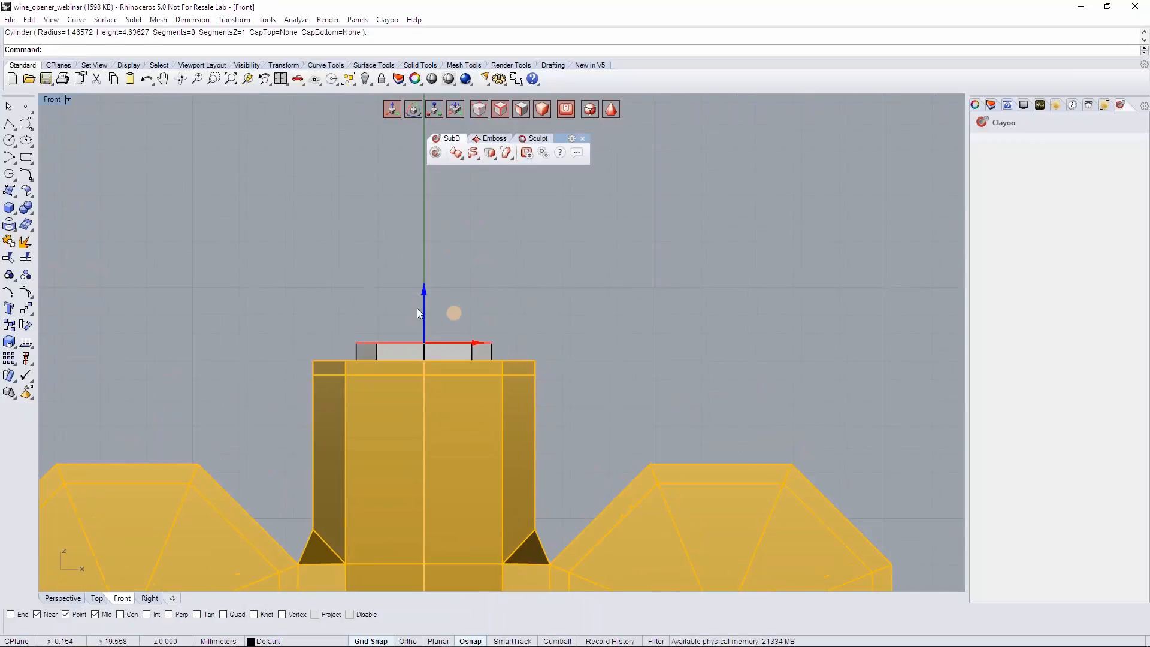
{"action": "left_click_drag", "start_coordinate": [422, 308], "coordinate": [426, 204]}
- Extrude the cylinder's second and fourth bands above the neck inward using Local Normals with a height of about -0.365 mm
{"action": "left_click_drag", "start_coordinate": [331, 304], "coordinate": [516, 349]}
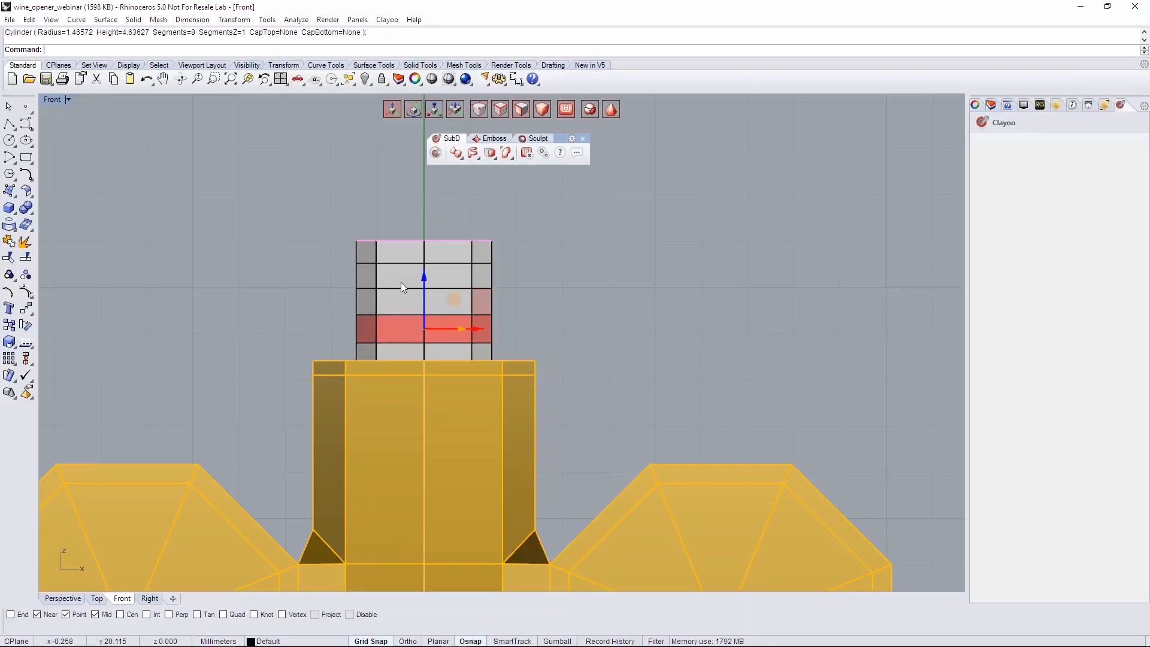
{"action": "left_click_drag", "start_coordinate": [309, 272], "coordinate": [526, 292]}
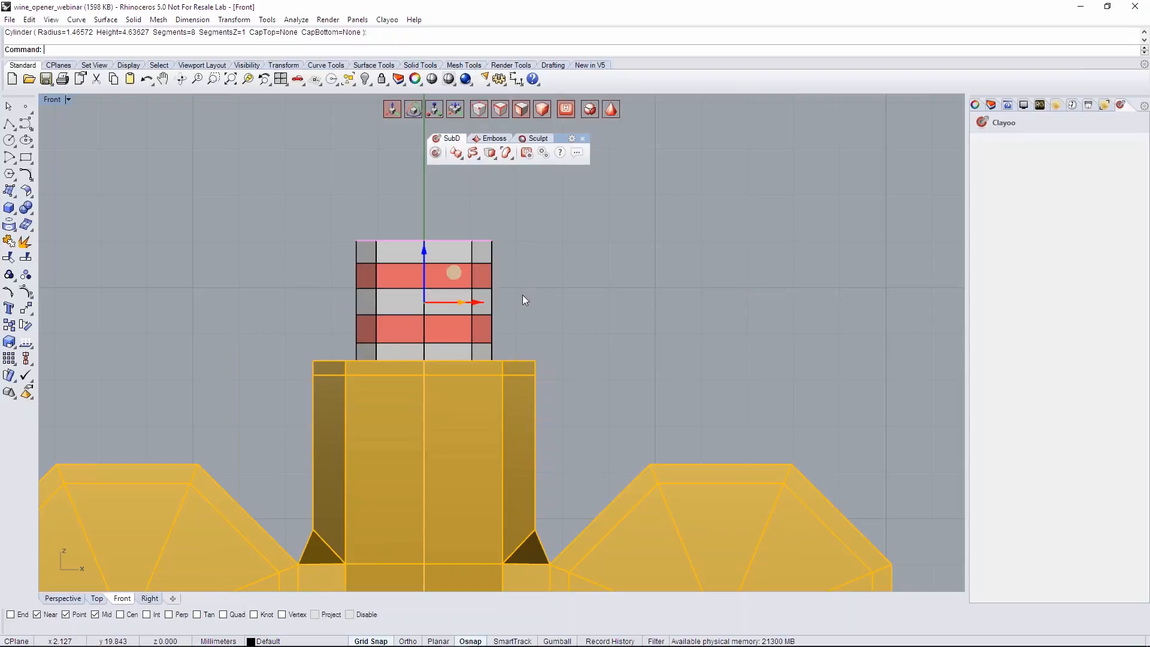
{"action": "left_click", "coordinate": [56, 599]}
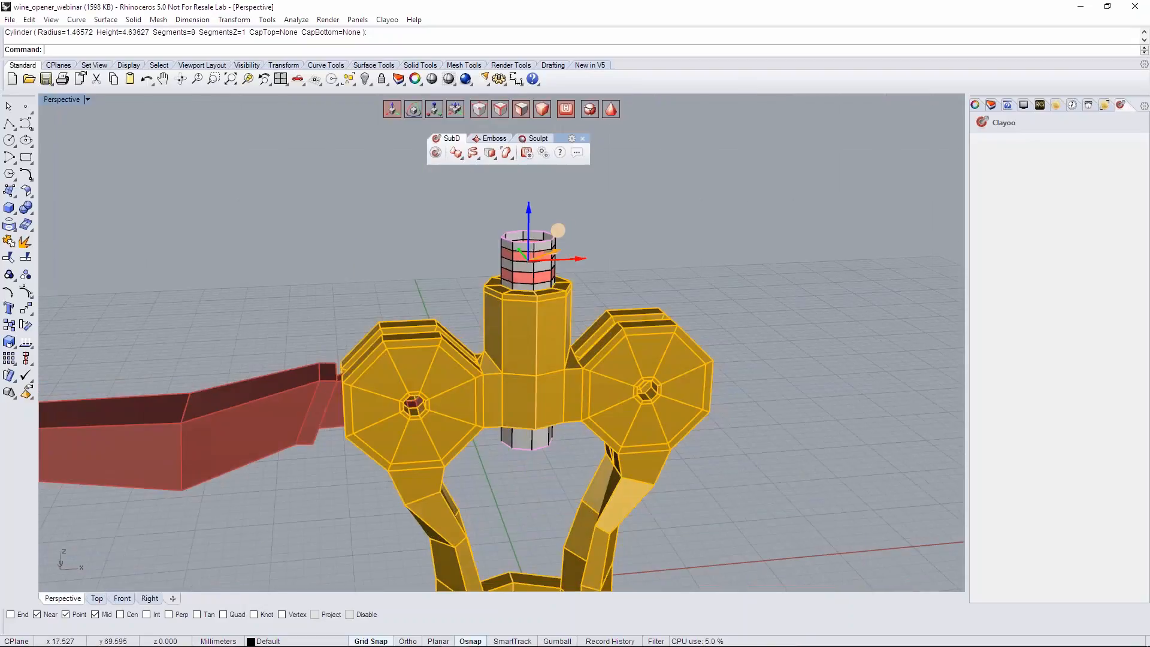
{"action": "scroll", "coordinate": [569, 239], "scroll_direction": "up", "scroll_amount": 4}
{"action": "left_click", "coordinate": [490, 152]}
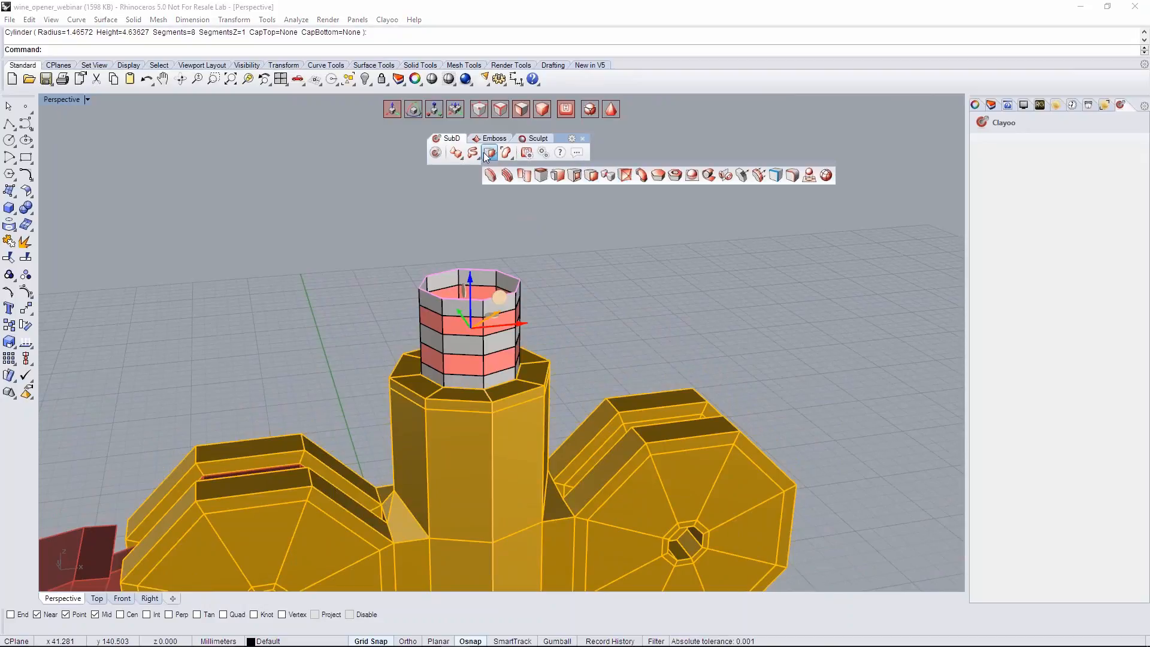
{"action": "left_click", "coordinate": [595, 174]}
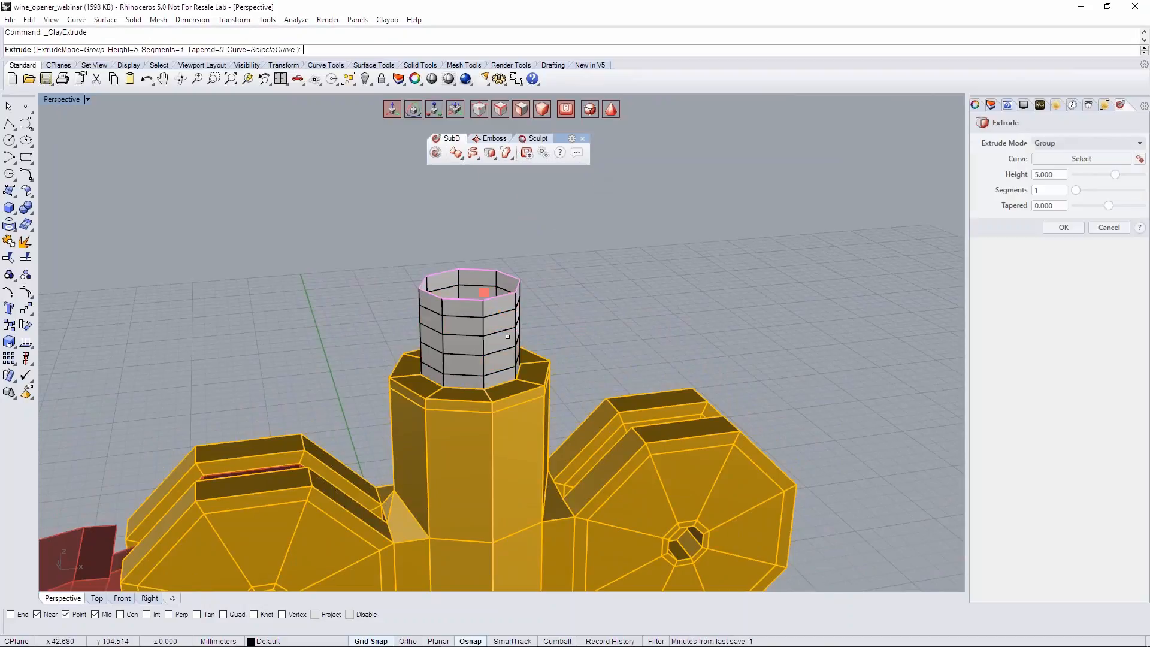
{"action": "left_click", "coordinate": [1047, 144]}
{"action": "left_click", "coordinate": [1048, 160]}
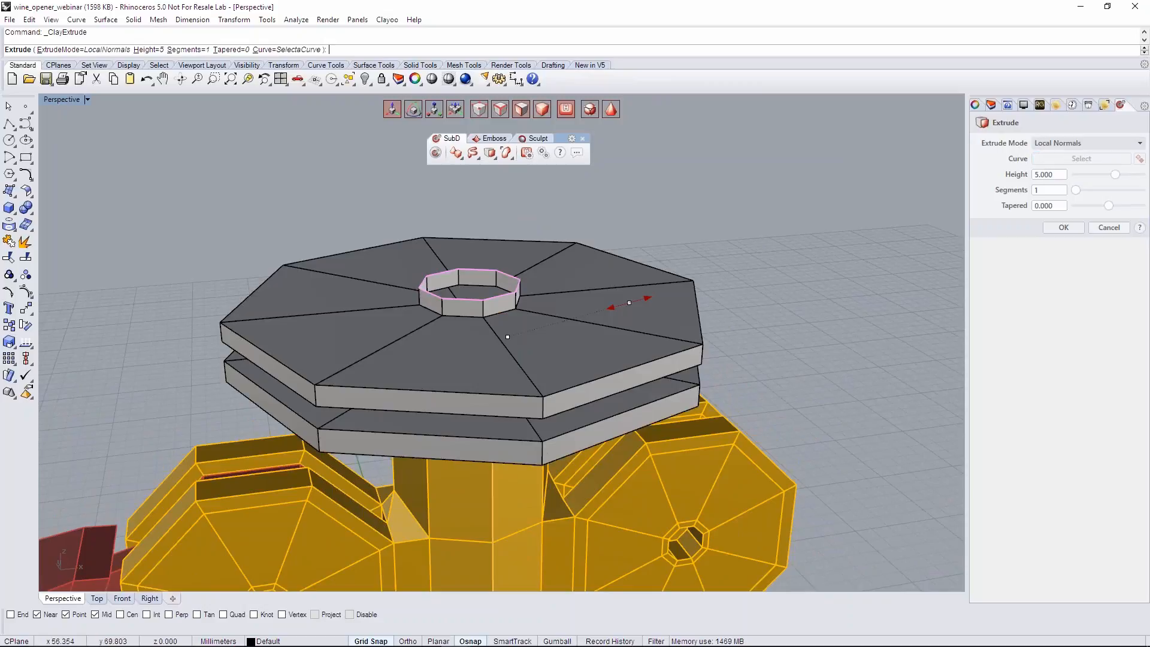
{"action": "left_click_drag", "start_coordinate": [629, 303], "coordinate": [403, 355]}
{"action": "right_click_drag", "start_coordinate": [689, 309], "coordinate": [650, 316]}
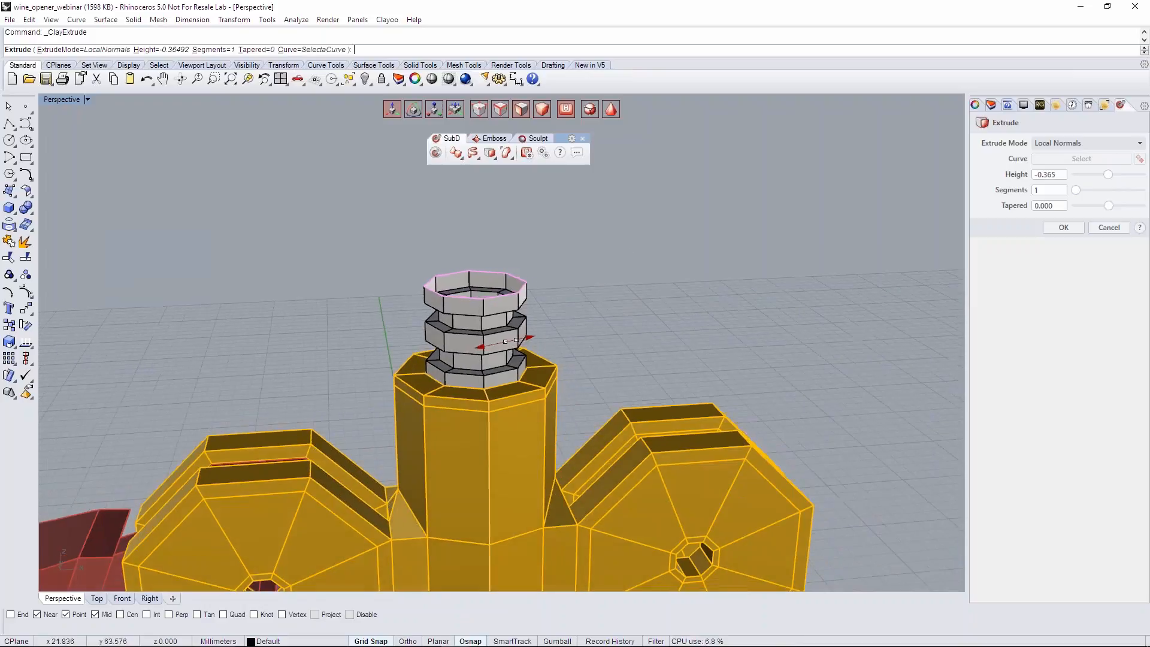
- Set the groove extrusion to 2 segments, compare its smooth and box displays, and apply it
{"action": "key", "text": "Tab"}
{"action": "key", "text": "Tab"}
{"action": "mouse_move", "coordinate": [565, 311]}
{"action": "right_mouse_down"}
{"action": "mouse_move", "coordinate": [537, 299]}
{"action": "mouse_move", "coordinate": [549, 308]}
{"action": "right_mouse_up"}
{"action": "left_click", "coordinate": [1057, 190]}
{"action": "double_click", "coordinate": [1056, 190]}
{"action": "type", "text": "2"}
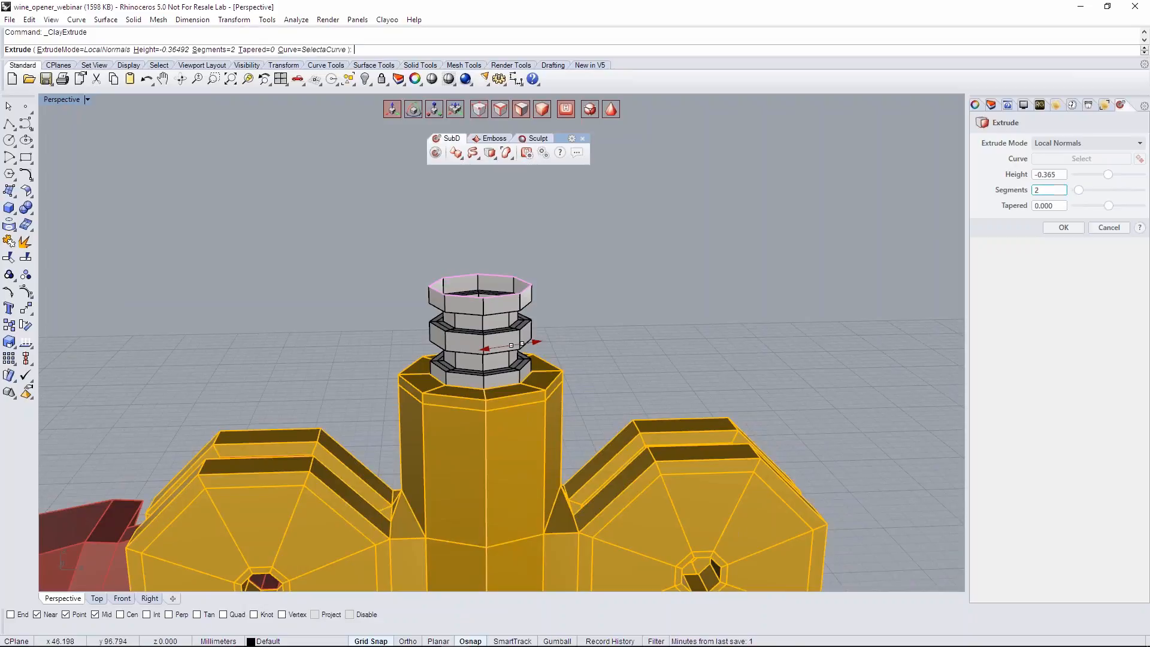
{"action": "right_click_drag", "start_coordinate": [623, 299], "coordinate": [664, 289]}
{"action": "key", "text": "Tab"}
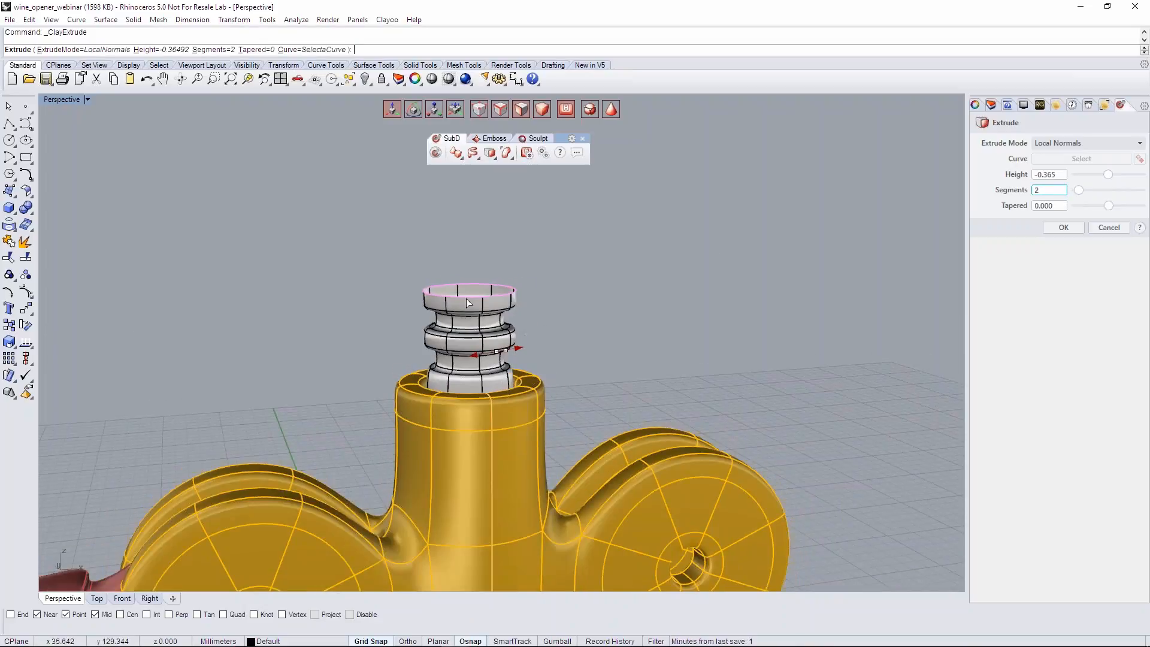
{"action": "right_click_drag", "start_coordinate": [562, 295], "coordinate": [686, 279]}
{"action": "key", "text": "Tab"}
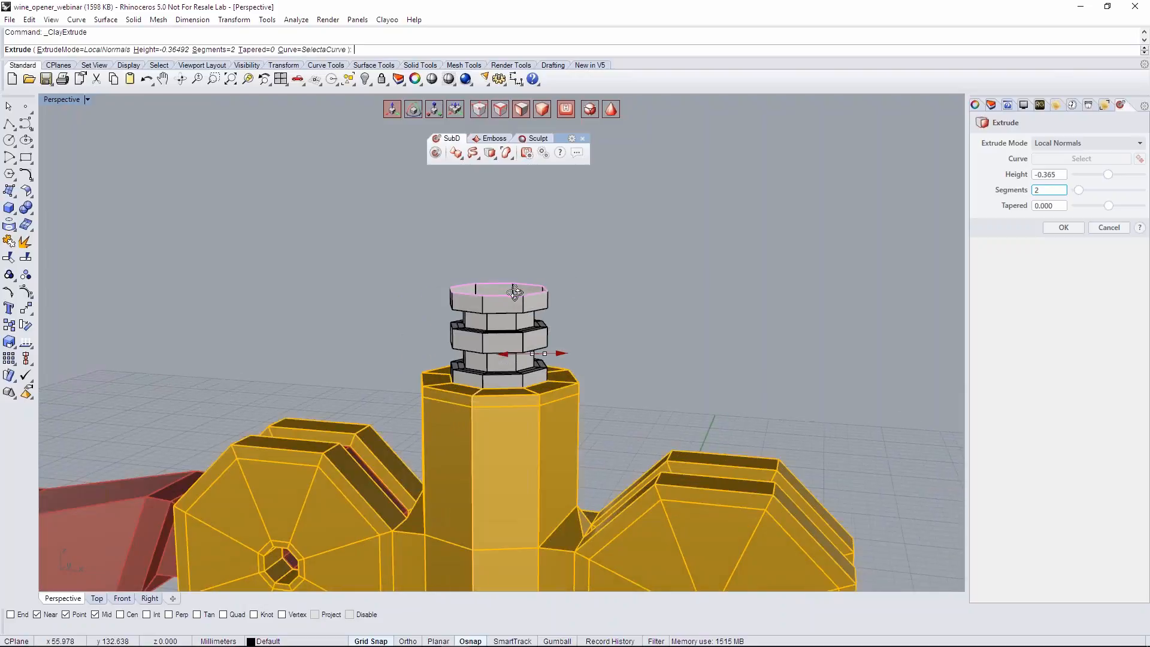
{"action": "left_click", "coordinate": [1064, 228]}
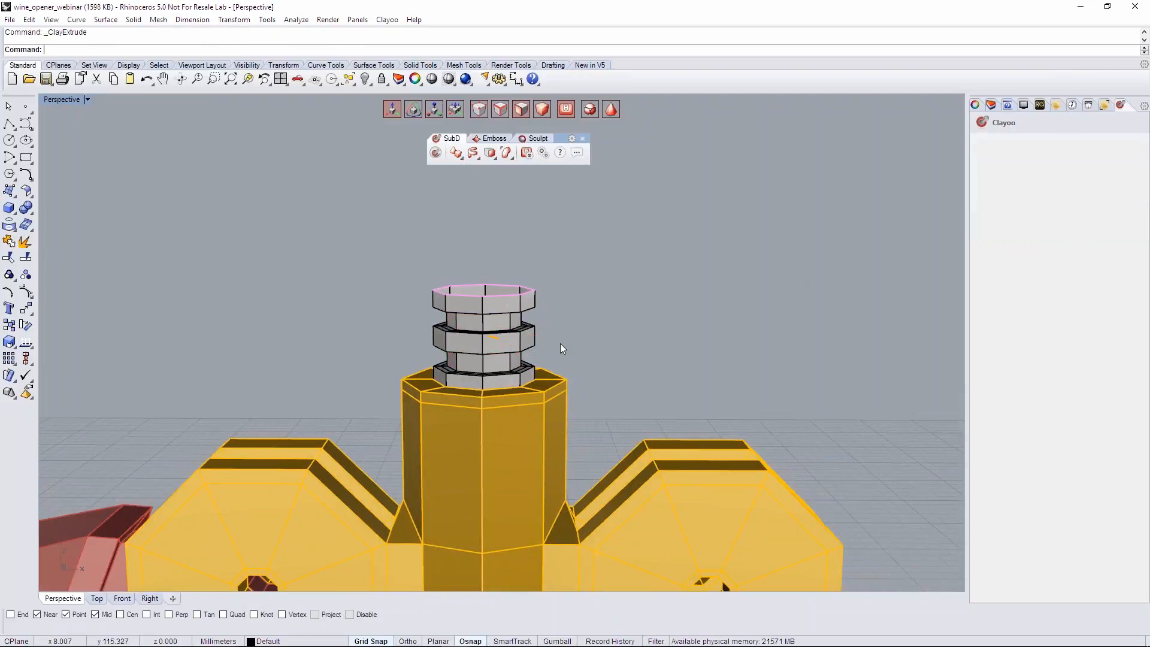
- In the Front view, raise the cylinder's grooved section slightly along Z to leave a taller plain band above the neck
{"action": "scroll", "coordinate": [560, 343], "scroll_direction": "up", "scroll_amount": 3}
{"action": "left_click", "coordinate": [121, 598]}
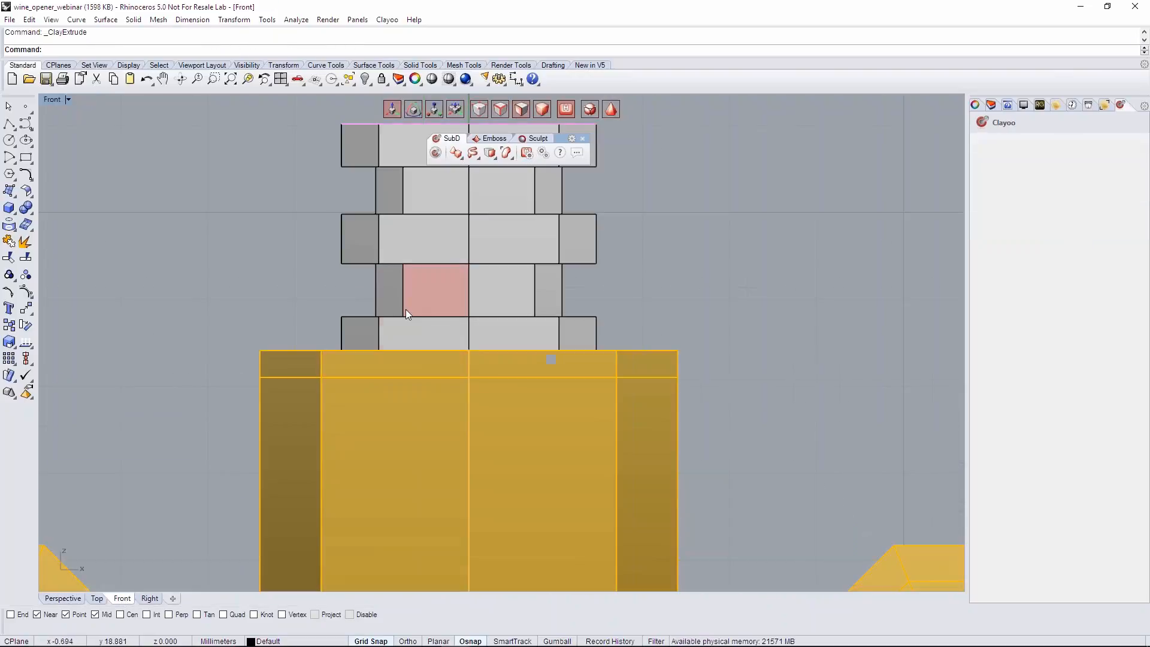
{"action": "scroll", "coordinate": [487, 242], "scroll_direction": "down", "scroll_amount": 4}
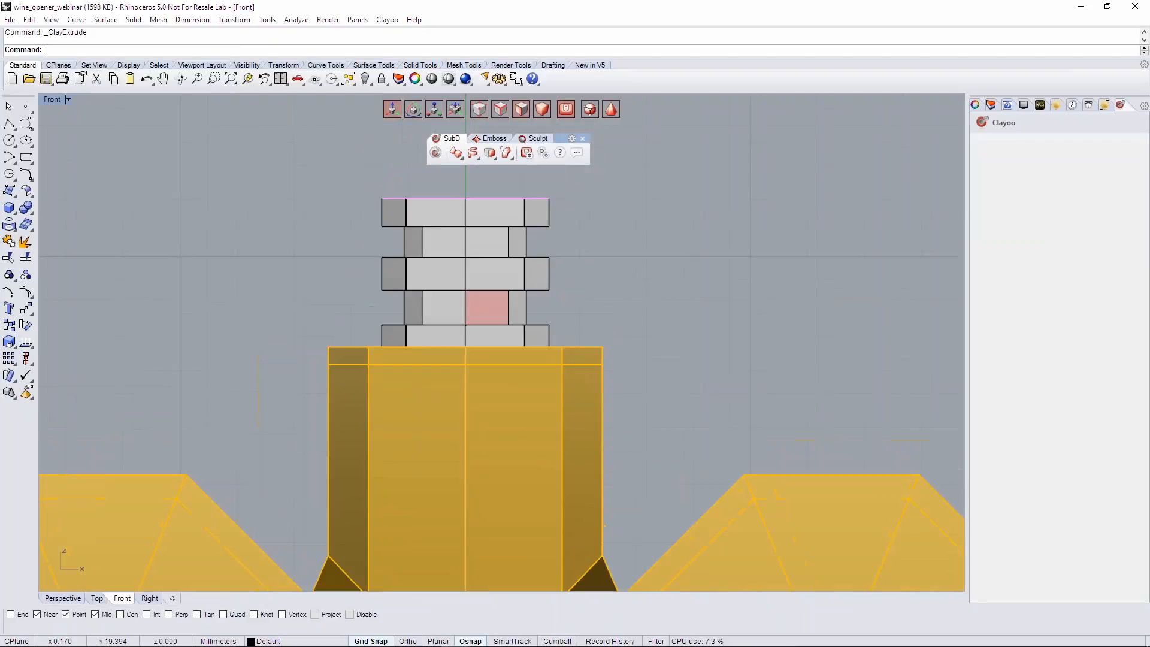
{"action": "double_click", "coordinate": [458, 277]}
{"action": "left_click", "coordinate": [456, 276]}
{"action": "left_click_drag", "start_coordinate": [465, 259], "coordinate": [465, 247]}
{"action": "left_click", "coordinate": [592, 286]}
- Divide the plain band just above the neck with a horizontal edge loop, and switch to the smooth display
{"action": "left_click", "coordinate": [488, 154]}
{"action": "left_click", "coordinate": [484, 174]}
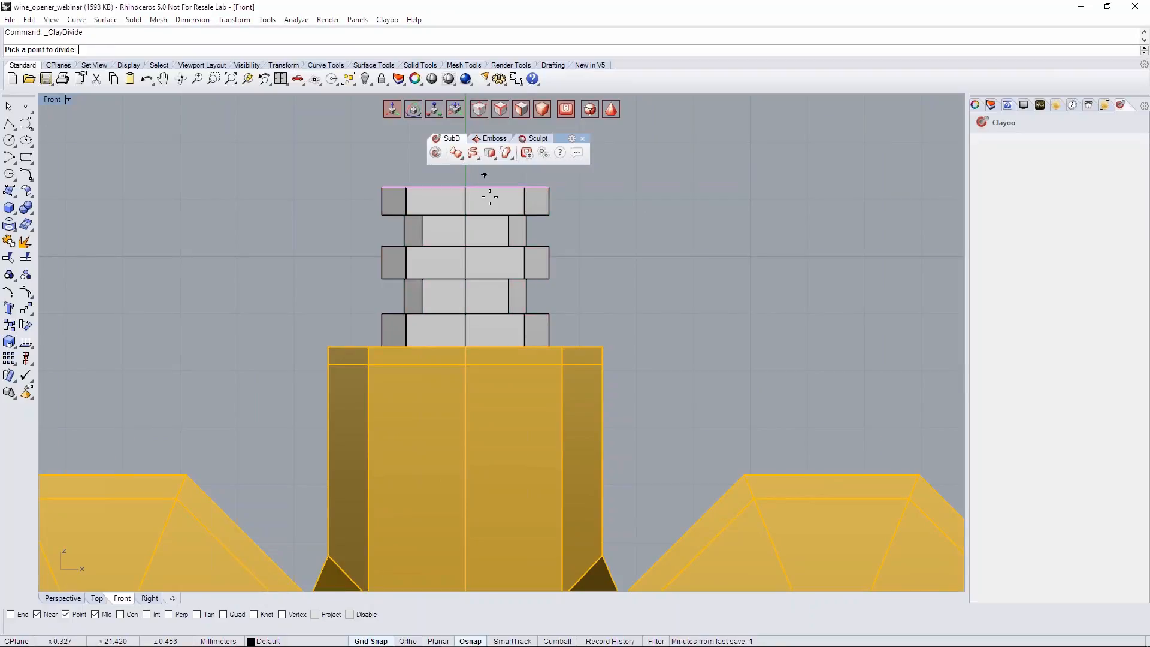
{"action": "left_click", "coordinate": [387, 335]}
{"action": "left_click", "coordinate": [663, 286]}
{"action": "key", "text": "Tab"}
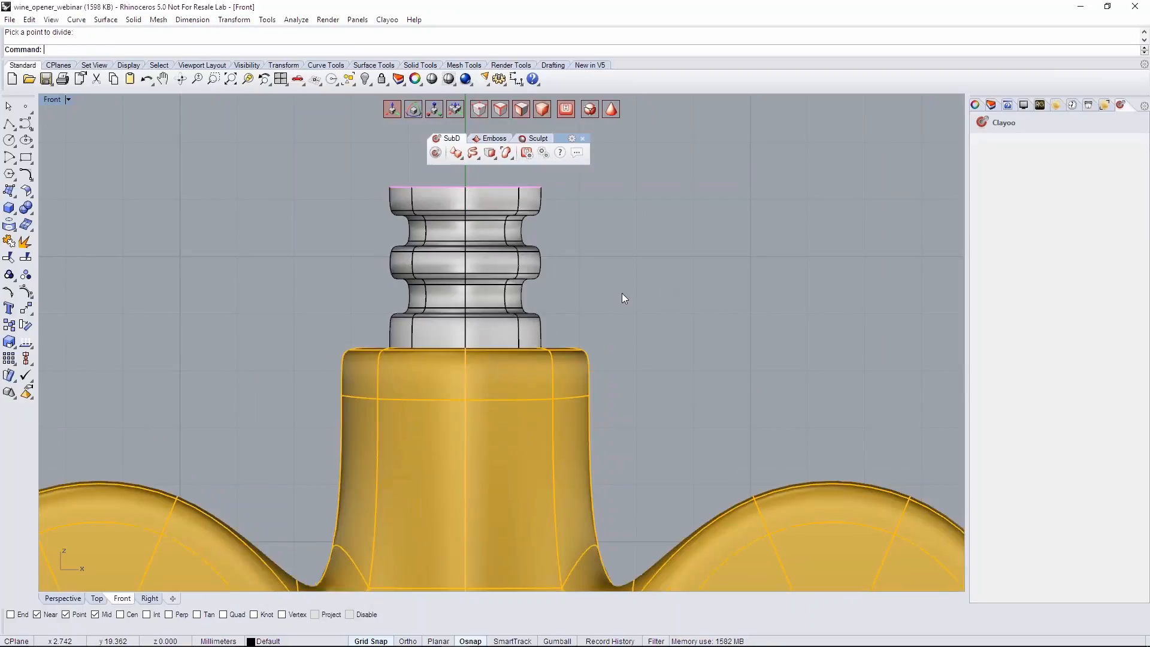
- Return to the box display and, in the Front view, raise the shaft's open top edge loop along Z to lengthen its top band
{"action": "right_click_drag", "start_coordinate": [619, 294], "coordinate": [614, 363]}
{"action": "key", "text": "Tab"}
{"action": "right_click_drag", "start_coordinate": [429, 240], "coordinate": [429, 310]}
{"action": "left_click_drag", "start_coordinate": [356, 300], "coordinate": [537, 330]}
{"action": "right_click_drag", "start_coordinate": [335, 335], "coordinate": [340, 374]}
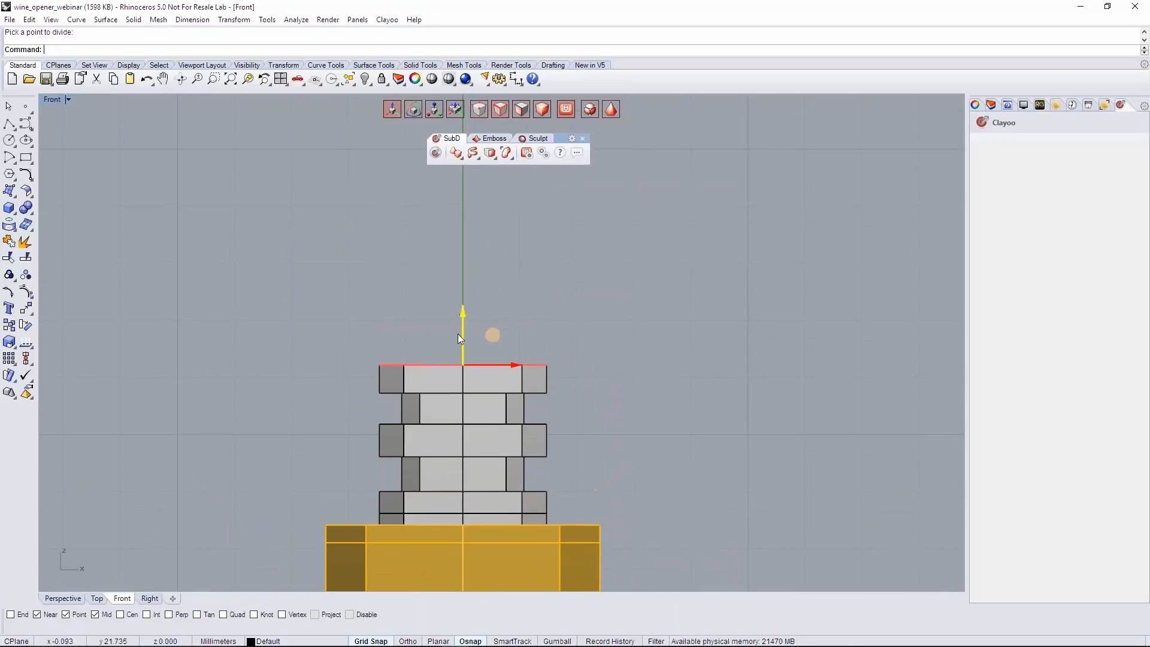
{"action": "left_click_drag", "start_coordinate": [462, 326], "coordinate": [465, 244]}
{"action": "scroll", "coordinate": [430, 316], "scroll_direction": "down", "scroll_amount": 3}
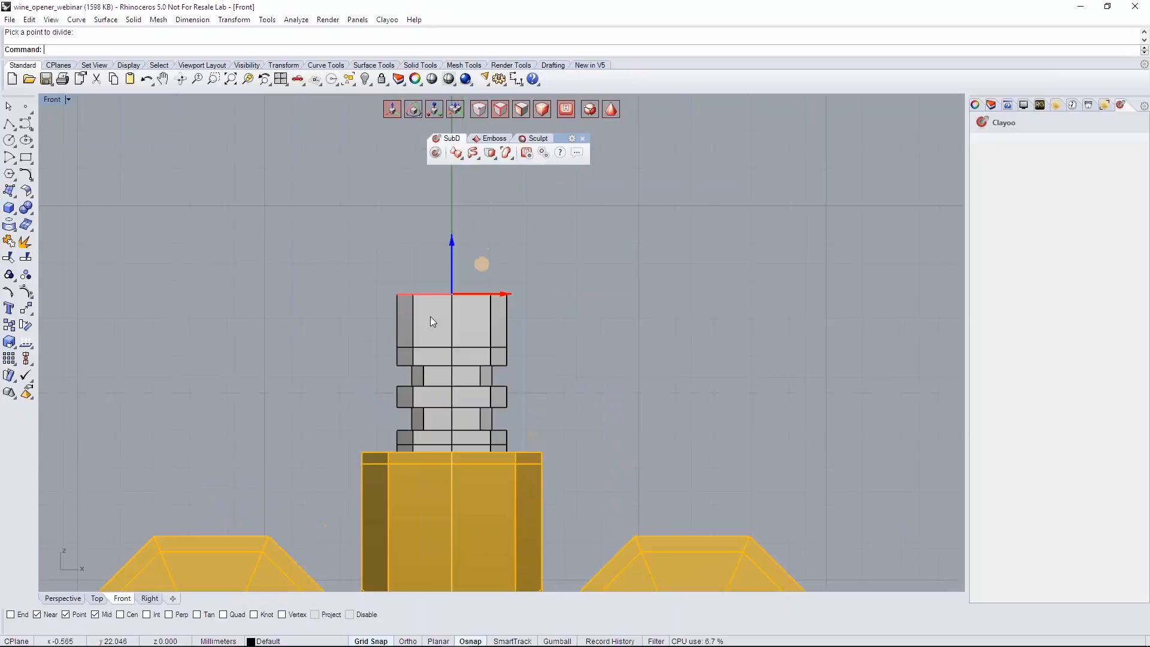
- Scale the shaft's open top edge loop inward so that the section above the grooves tapers
{"action": "left_click", "coordinate": [65, 598]}
{"action": "right_click_drag", "start_coordinate": [491, 293], "coordinate": [625, 437]}
{"action": "scroll", "coordinate": [616, 338], "scroll_direction": "down", "scroll_amount": 5}
{"action": "left_click_drag", "start_coordinate": [526, 292], "coordinate": [514, 257]}
{"action": "right_click_drag", "start_coordinate": [566, 339], "coordinate": [527, 311]}
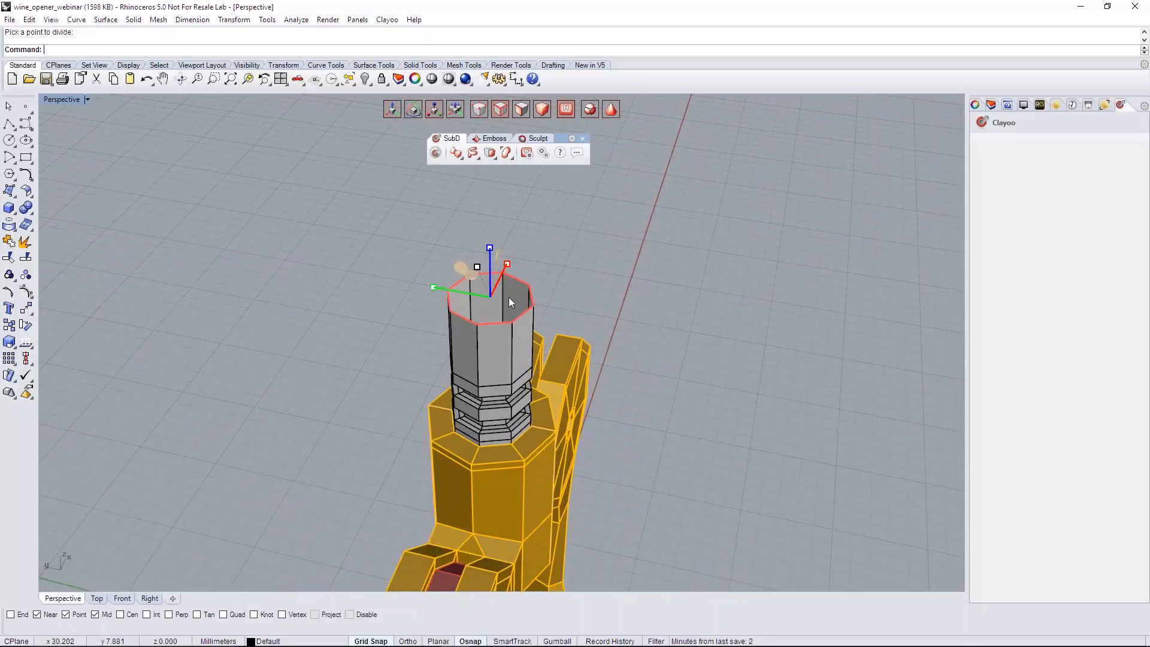
{"action": "left_click_drag", "start_coordinate": [431, 286], "coordinate": [466, 309]}
{"action": "right_click_drag", "start_coordinate": [466, 311], "coordinate": [348, 311]}
{"action": "left_click_drag", "start_coordinate": [600, 304], "coordinate": [572, 301]}
{"action": "right_click_drag", "start_coordinate": [591, 318], "coordinate": [584, 264]}
- Extrude the narrowed top edge loop upward along Z to form a short collar
{"action": "key", "text": "w"}
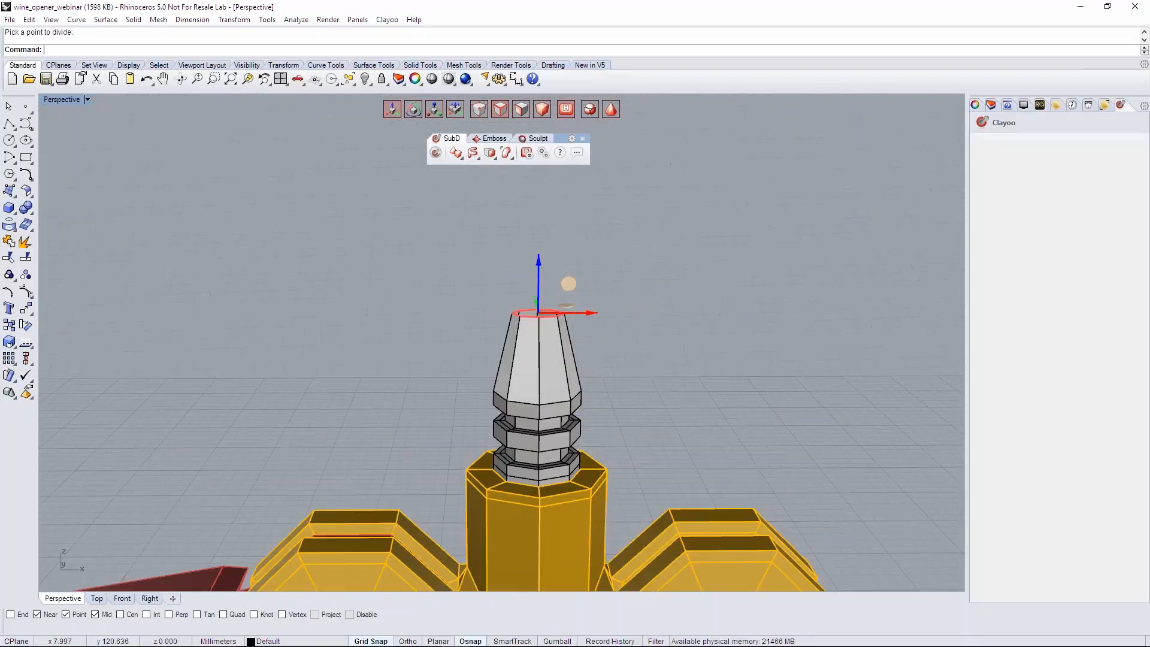
{"action": "left_click_drag", "start_coordinate": [541, 276], "coordinate": [528, 254], "text": "alt"}
{"action": "scroll", "coordinate": [609, 321], "scroll_direction": "up", "scroll_amount": 8}
{"action": "right_click_drag", "start_coordinate": [609, 321], "coordinate": [620, 364]}
{"action": "right_click_drag", "start_coordinate": [552, 286], "coordinate": [505, 254]}
{"action": "left_click", "coordinate": [505, 253]}
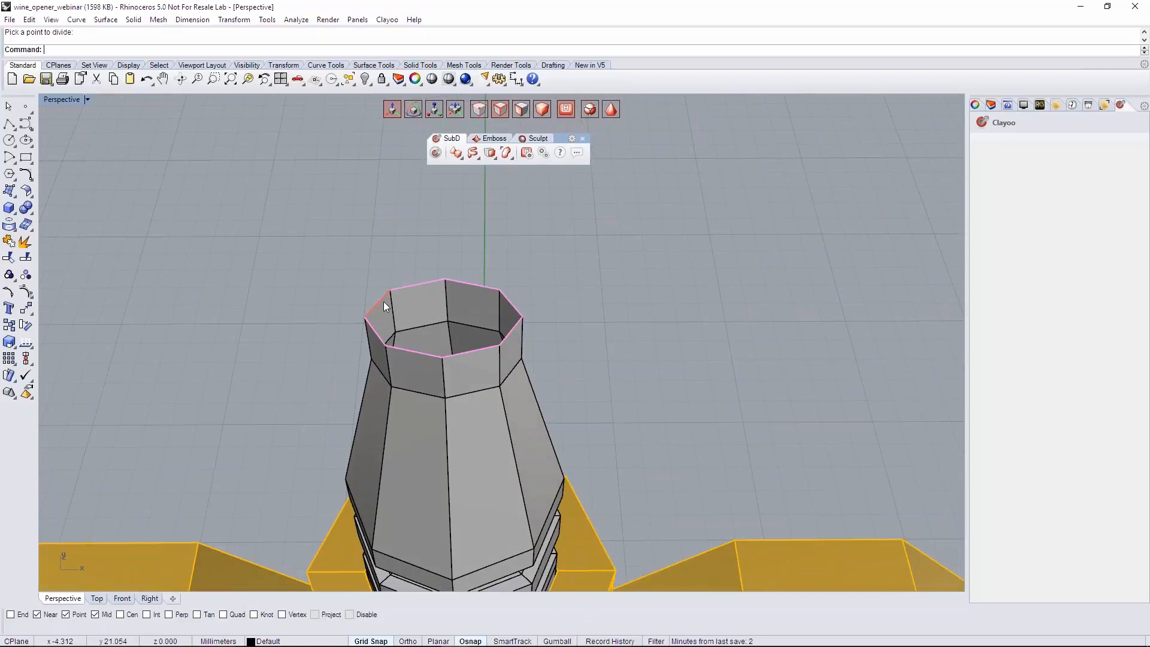
- Extrude the collar's top edge loop inward by scaling to form a flat ring around a smaller opening
{"action": "left_click", "coordinate": [417, 284]}
{"action": "mouse_move", "coordinate": [457, 278]}
{"action": "right_mouse_down"}
{"action": "mouse_move", "coordinate": [509, 293]}
{"action": "mouse_move", "coordinate": [457, 290]}
{"action": "right_mouse_up"}
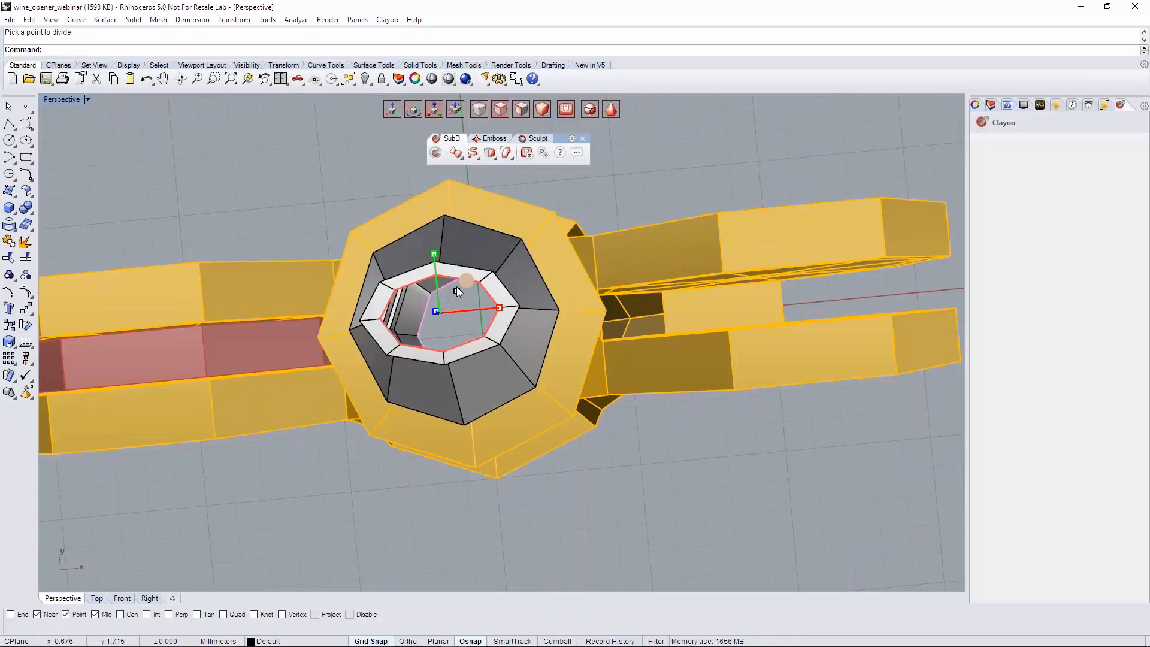
{"action": "right_click_drag", "start_coordinate": [451, 289], "coordinate": [392, 364]}
{"action": "left_click", "coordinate": [609, 296]}
{"action": "scroll", "coordinate": [436, 303], "scroll_direction": "up", "scroll_amount": 5}
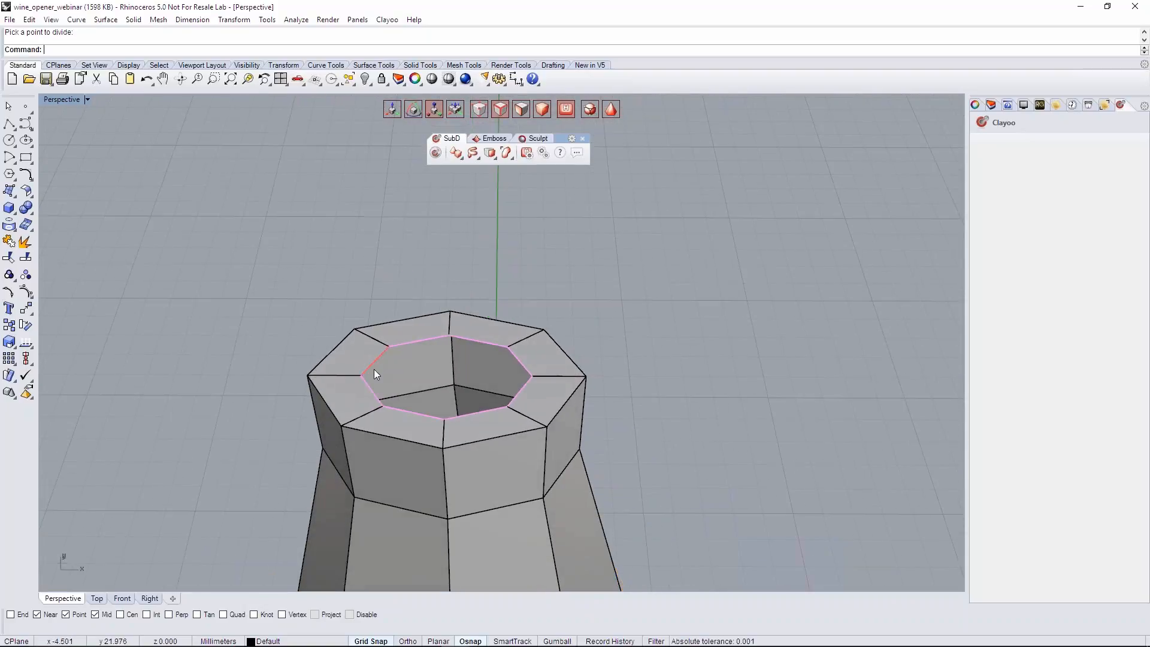
- Extrude two adjoining edges on the opening's -X side along X to the centre, and flatten their ends into a straight line
{"action": "left_click", "coordinate": [372, 390]}
{"action": "scroll", "coordinate": [386, 354], "scroll_direction": "up", "scroll_amount": 1}
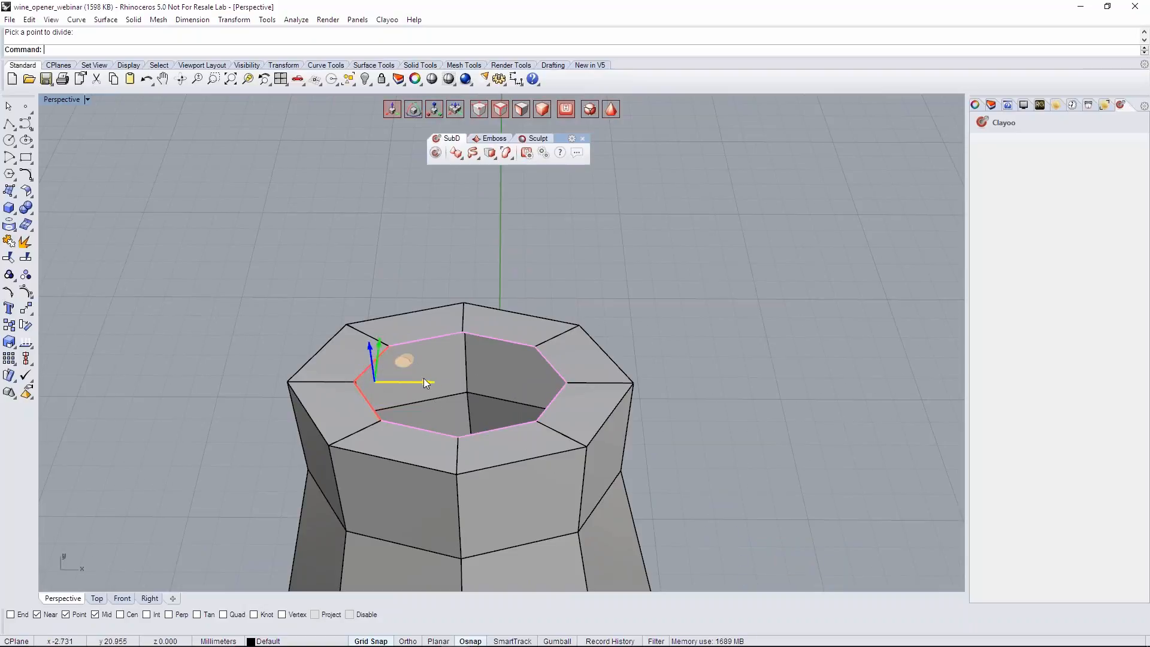
{"action": "mouse_move", "coordinate": [426, 382]}
{"action": "left_mouse_down"}
{"action": "mouse_move", "coordinate": [518, 392]}
{"action": "mouse_move", "coordinate": [437, 393]}
{"action": "left_mouse_up"}
{"action": "key", "text": "r"}
{"action": "mouse_move", "coordinate": [487, 395]}
{"action": "right_mouse_down"}
{"action": "mouse_move", "coordinate": [477, 413]}
{"action": "mouse_move", "coordinate": [486, 446]}
{"action": "mouse_move", "coordinate": [502, 392]}
{"action": "right_mouse_up"}
{"action": "left_click", "coordinate": [498, 307]}
{"action": "right_click_drag", "start_coordinate": [498, 307], "coordinate": [509, 284]}
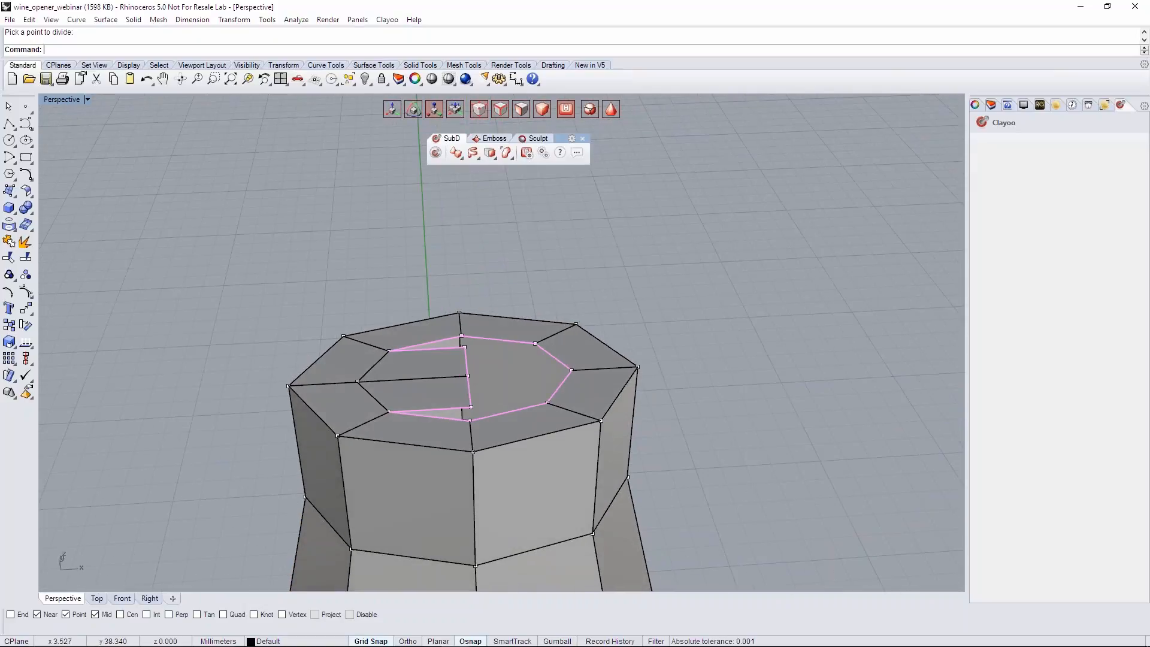
- Weld the two free corners of the extruded cap faces to the neighbouring vertices of the ring's inner edge
{"action": "left_click", "coordinate": [489, 153]}
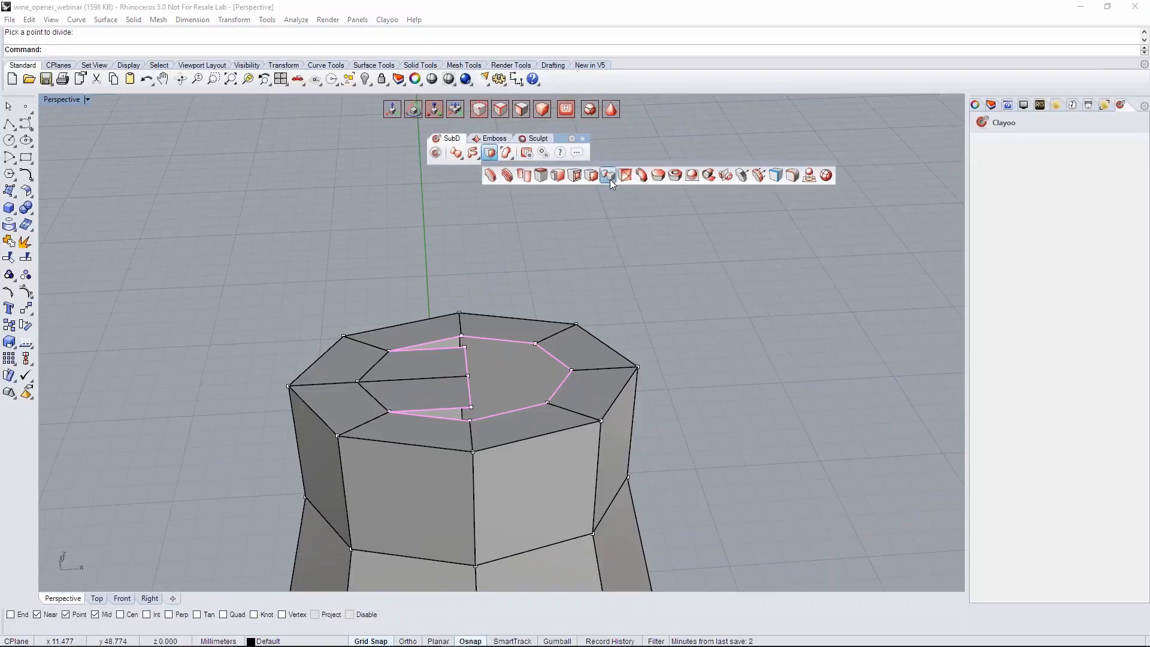
{"action": "left_click", "coordinate": [610, 177]}
{"action": "left_click", "coordinate": [464, 348]}
{"action": "left_click", "coordinate": [464, 336]}
{"action": "right_click", "coordinate": [465, 337]}
{"action": "right_click", "coordinate": [464, 336]}
{"action": "left_click", "coordinate": [471, 408]}
{"action": "left_click", "coordinate": [470, 420]}
{"action": "right_click", "coordinate": [471, 419]}
- Close the remaining half of the opening with two Append Face patches built from opposite edge pairs
{"action": "scroll", "coordinate": [493, 382], "scroll_direction": "down", "scroll_amount": 4}
{"action": "right_click_drag", "start_coordinate": [492, 381], "coordinate": [496, 343]}
{"action": "scroll", "coordinate": [472, 395], "scroll_direction": "up", "scroll_amount": 4}
{"action": "left_click", "coordinate": [477, 351]}
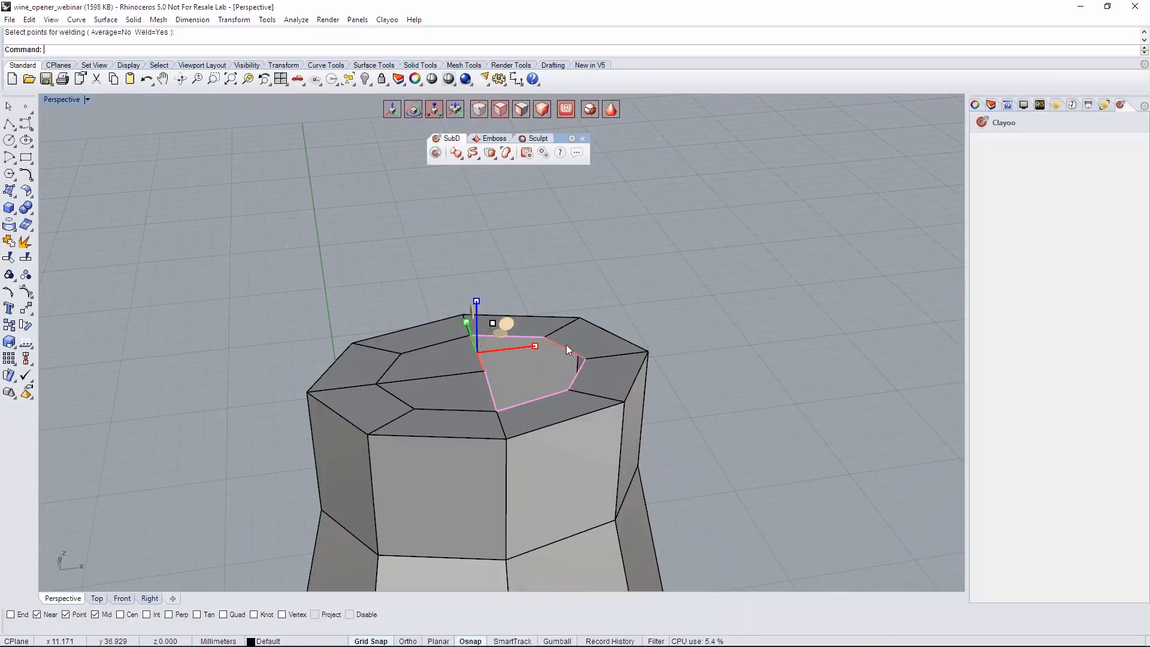
{"action": "left_click", "coordinate": [567, 346], "text": "shift"}
{"action": "right_click_drag", "start_coordinate": [624, 314], "coordinate": [646, 327]}
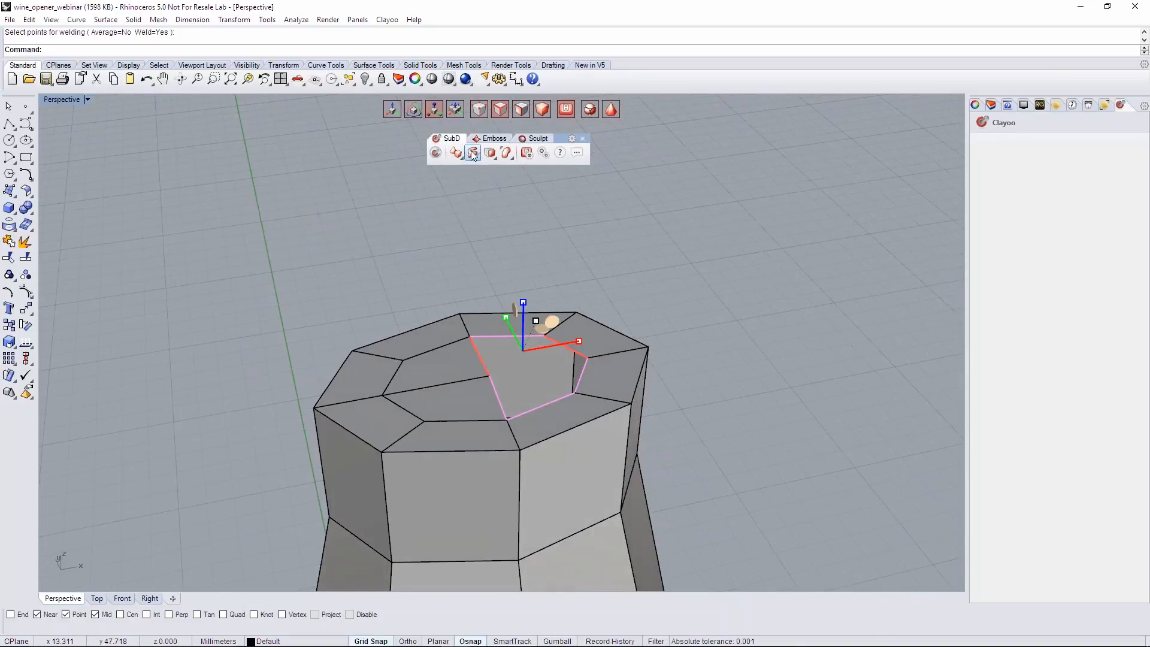
{"action": "left_click", "coordinate": [472, 155]}
{"action": "left_click", "coordinate": [472, 181]}
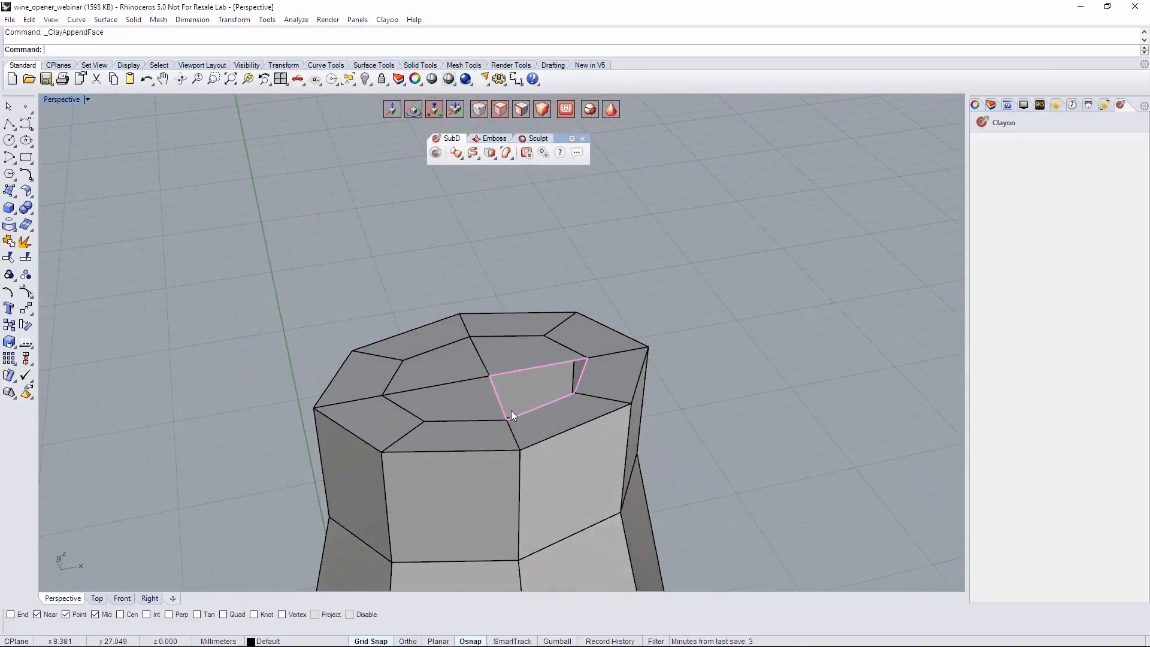
{"action": "left_click", "coordinate": [497, 384]}
{"action": "left_click", "coordinate": [582, 372], "text": "shift"}
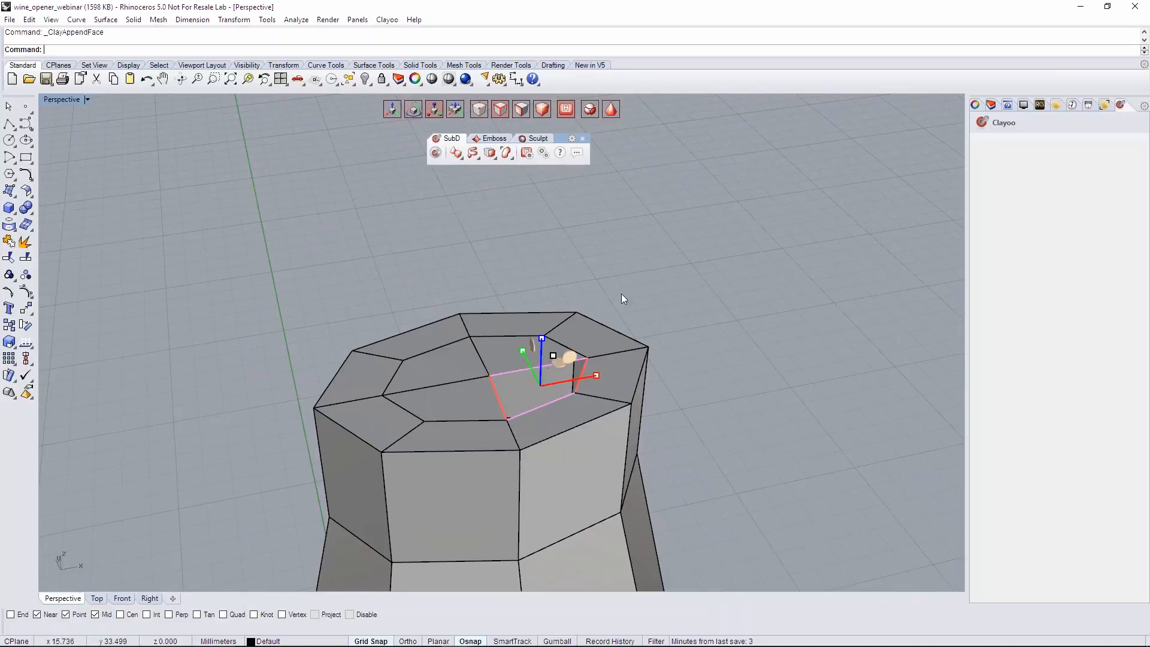
{"action": "right_click", "coordinate": [621, 294]}
- Examine the closed cap and the tapered shaft from several angles and distances
{"action": "scroll", "coordinate": [621, 294], "scroll_direction": "down", "scroll_amount": 4}
{"action": "right_click_drag", "start_coordinate": [621, 294], "coordinate": [534, 257], "text": "shift"}
{"action": "scroll", "coordinate": [534, 257], "scroll_direction": "down", "scroll_amount": 3}
{"action": "right_click_drag", "start_coordinate": [509, 374], "coordinate": [554, 365]}
{"action": "scroll", "coordinate": [563, 358], "scroll_direction": "down", "scroll_amount": 5}
{"action": "scroll", "coordinate": [590, 306], "scroll_direction": "down", "scroll_amount": 4}
{"action": "scroll", "coordinate": [588, 315], "scroll_direction": "up", "scroll_amount": 8}
{"action": "scroll", "coordinate": [520, 264], "scroll_direction": "up", "scroll_amount": 4}
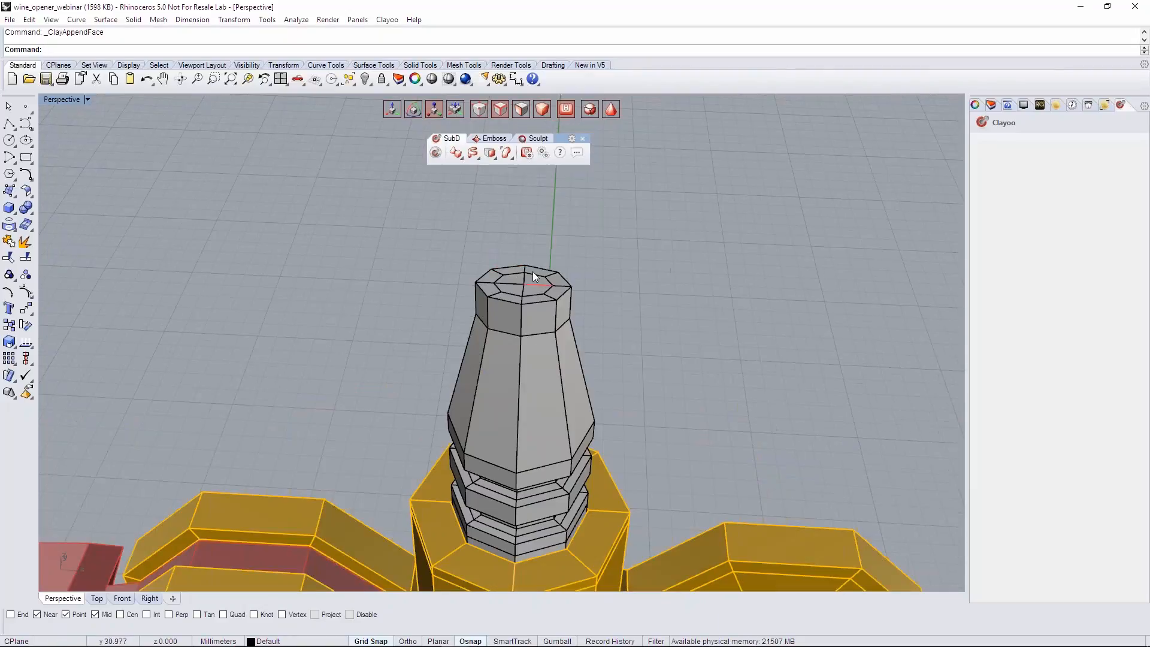
{"action": "scroll", "coordinate": [527, 273], "scroll_direction": "up", "scroll_amount": 10}
{"action": "right_click_drag", "start_coordinate": [516, 325], "coordinate": [454, 382]}
{"action": "scroll", "coordinate": [527, 290], "scroll_direction": "down", "scroll_amount": 8}
{"action": "scroll", "coordinate": [523, 292], "scroll_direction": "down", "scroll_amount": 5}
{"action": "scroll", "coordinate": [523, 292], "scroll_direction": "up", "scroll_amount": 8}
{"action": "scroll", "coordinate": [519, 292], "scroll_direction": "down", "scroll_amount": 2}
{"action": "scroll", "coordinate": [508, 342], "scroll_direction": "down", "scroll_amount": 8}
- In the Front view, move the top vertices on the collar's -X side inward along X to slant that side
{"action": "left_click", "coordinate": [436, 366]}
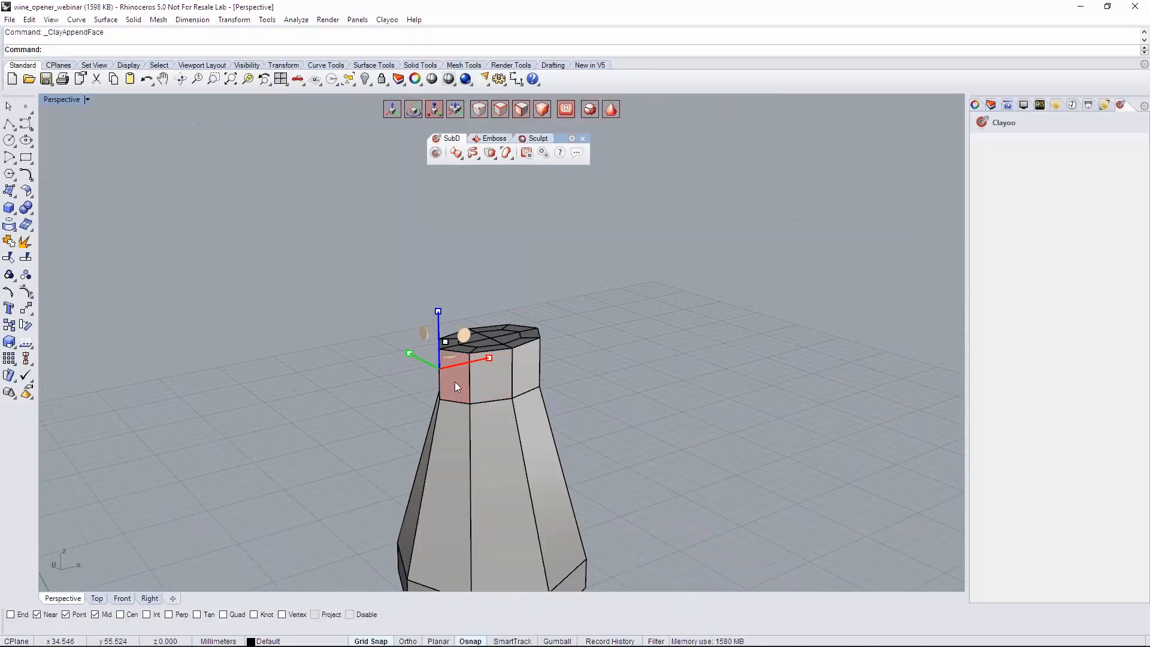
{"action": "left_click", "coordinate": [122, 598]}
{"action": "scroll", "coordinate": [375, 265], "scroll_direction": "up", "scroll_amount": 5}
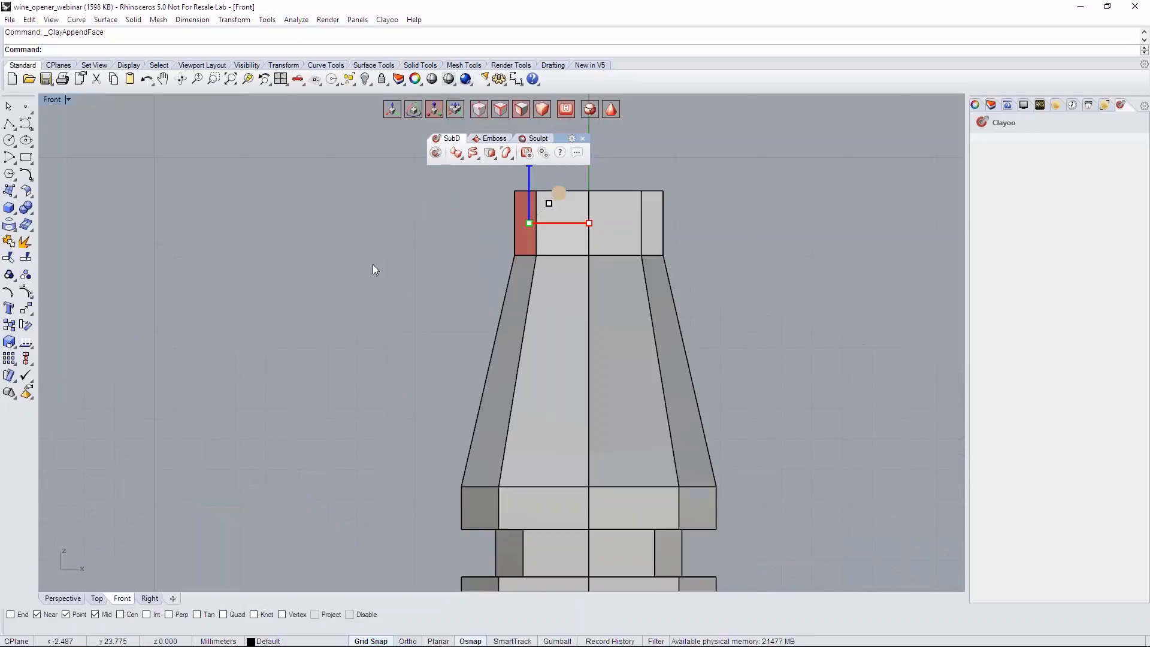
{"action": "right_click_drag", "start_coordinate": [470, 319], "coordinate": [463, 336]}
{"action": "left_click_drag", "start_coordinate": [384, 276], "coordinate": [455, 332]}
{"action": "key", "text": "w"}
{"action": "left_click_drag", "start_coordinate": [380, 276], "coordinate": [496, 347]}
{"action": "left_click", "coordinate": [97, 598]}
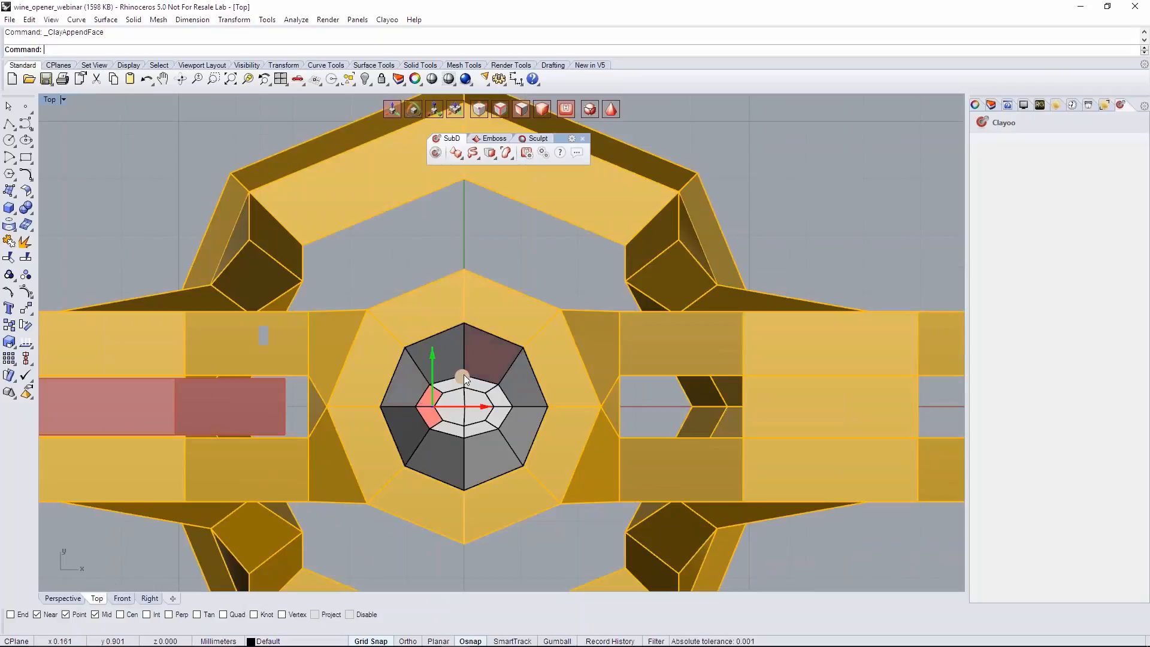
{"action": "left_click", "coordinate": [122, 598]}
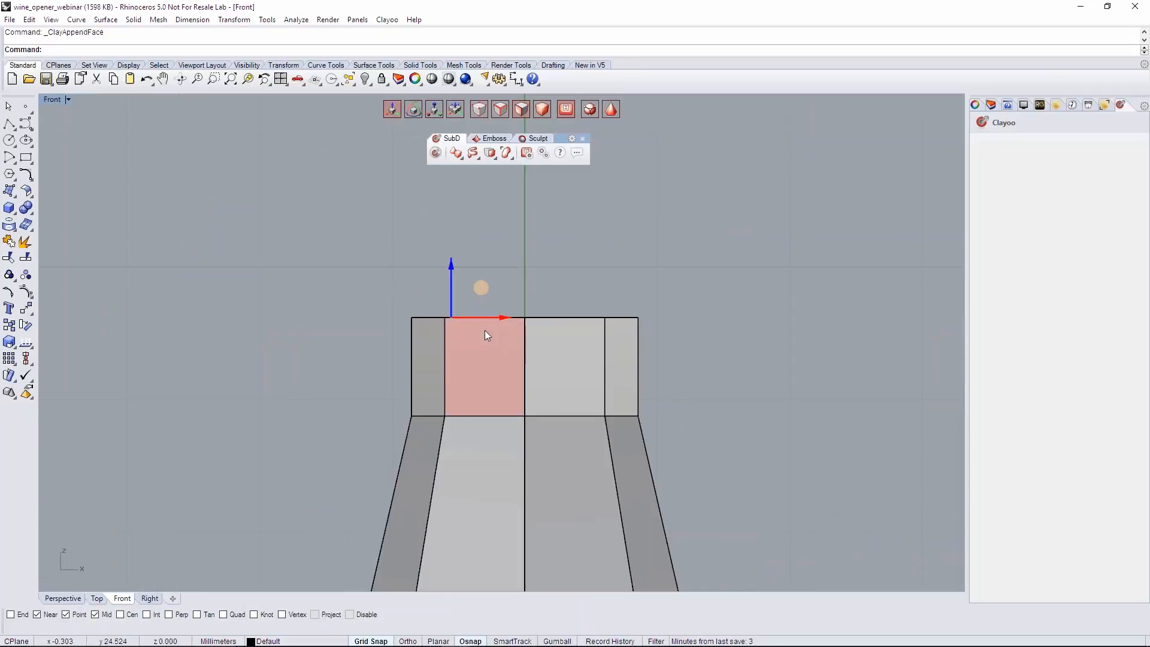
{"action": "left_click_drag", "start_coordinate": [500, 320], "coordinate": [510, 322]}
- Extrude the collar's slanted side faces outward, and extend them with a second segment bending upward
{"action": "left_click_drag", "start_coordinate": [362, 283], "coordinate": [474, 431]}
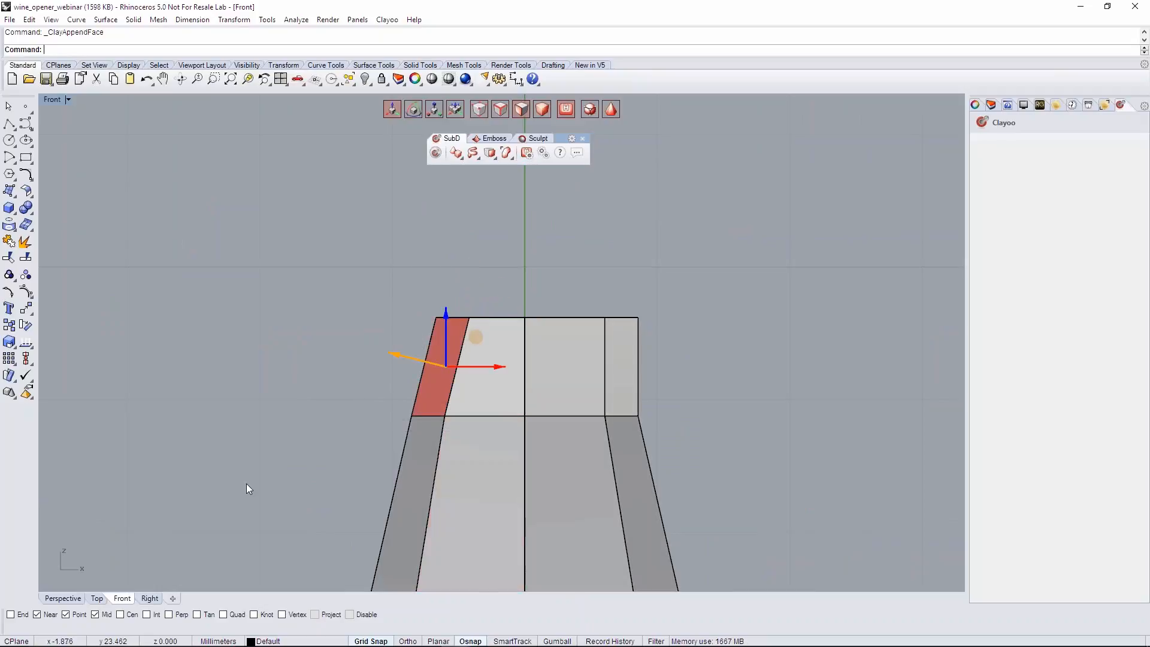
{"action": "left_click", "coordinate": [71, 598]}
{"action": "mouse_move", "coordinate": [437, 352]}
{"action": "right_mouse_down"}
{"action": "mouse_move", "coordinate": [372, 367]}
{"action": "mouse_move", "coordinate": [440, 357]}
{"action": "right_mouse_up"}
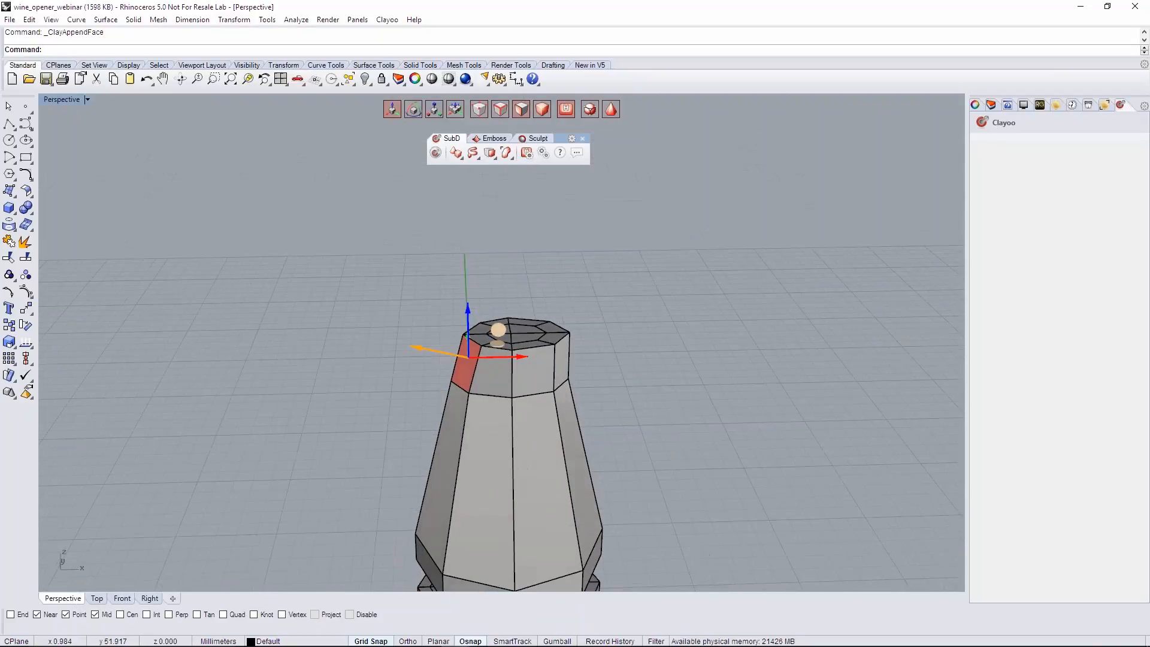
{"action": "left_click_drag", "start_coordinate": [421, 349], "coordinate": [366, 321]}
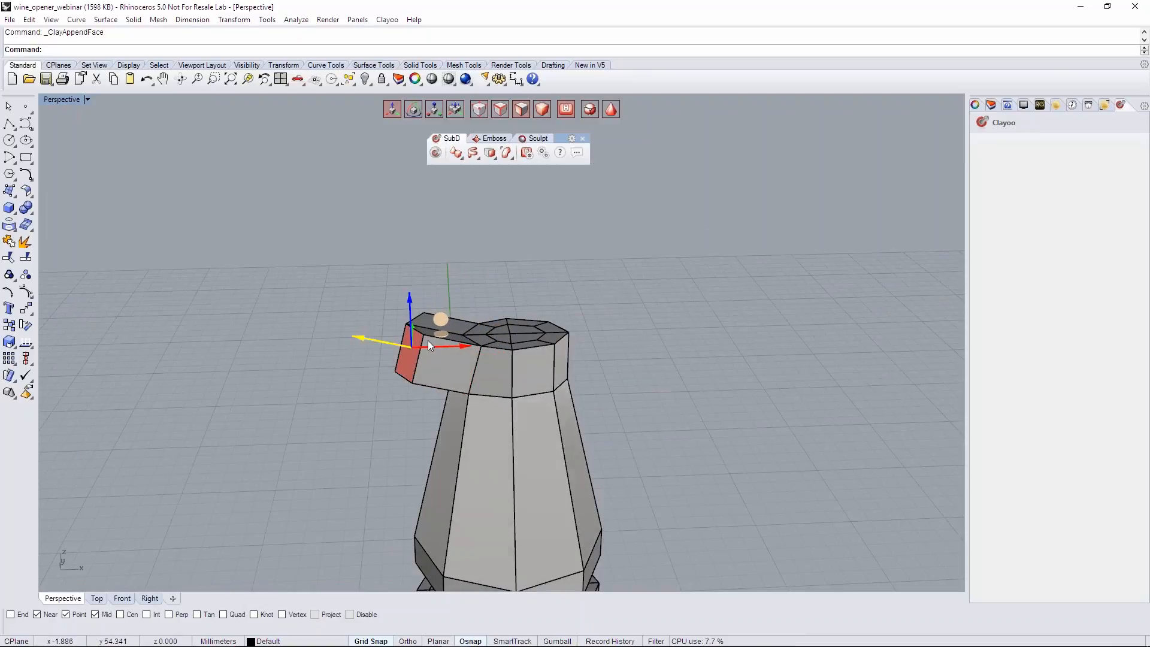
{"action": "right_click_drag", "start_coordinate": [428, 340], "coordinate": [432, 287]}
{"action": "mouse_move", "coordinate": [447, 315]}
{"action": "left_mouse_down"}
{"action": "mouse_move", "coordinate": [455, 328]}
{"action": "mouse_move", "coordinate": [415, 331]}
{"action": "mouse_move", "coordinate": [380, 235]}
{"action": "left_mouse_up"}
{"action": "left_click", "coordinate": [439, 328]}
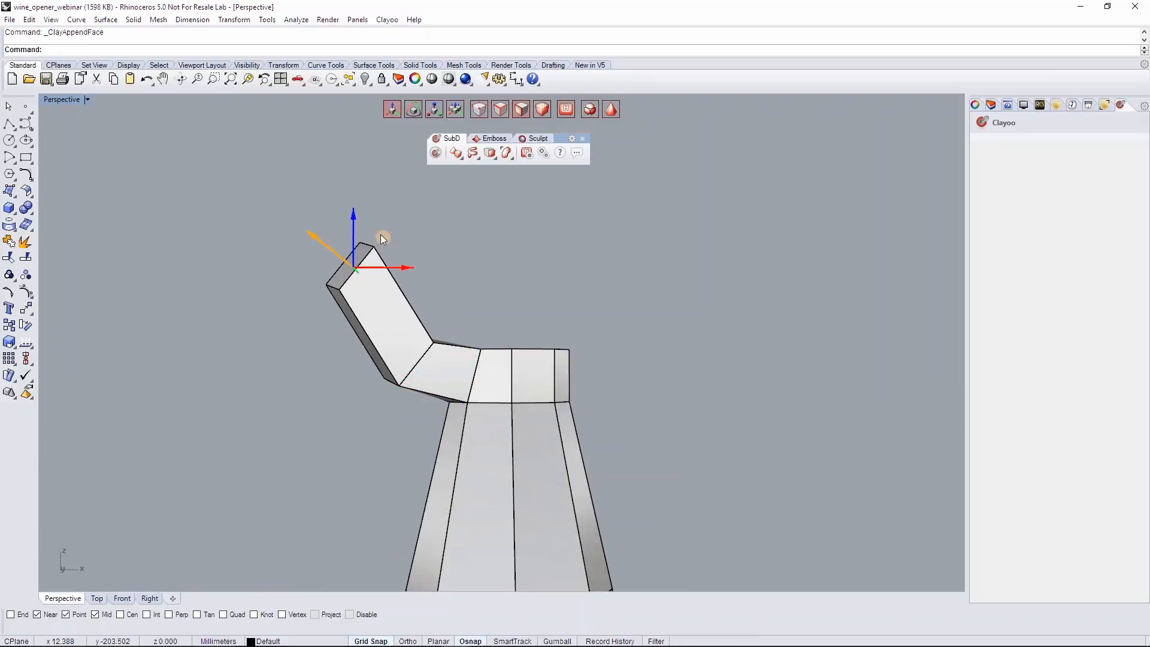
- In the Front view, extrude and rotate the arm's end faces through two more segments, forming a C-shaped hook that reaches the central axis
{"action": "left_click", "coordinate": [122, 598]}
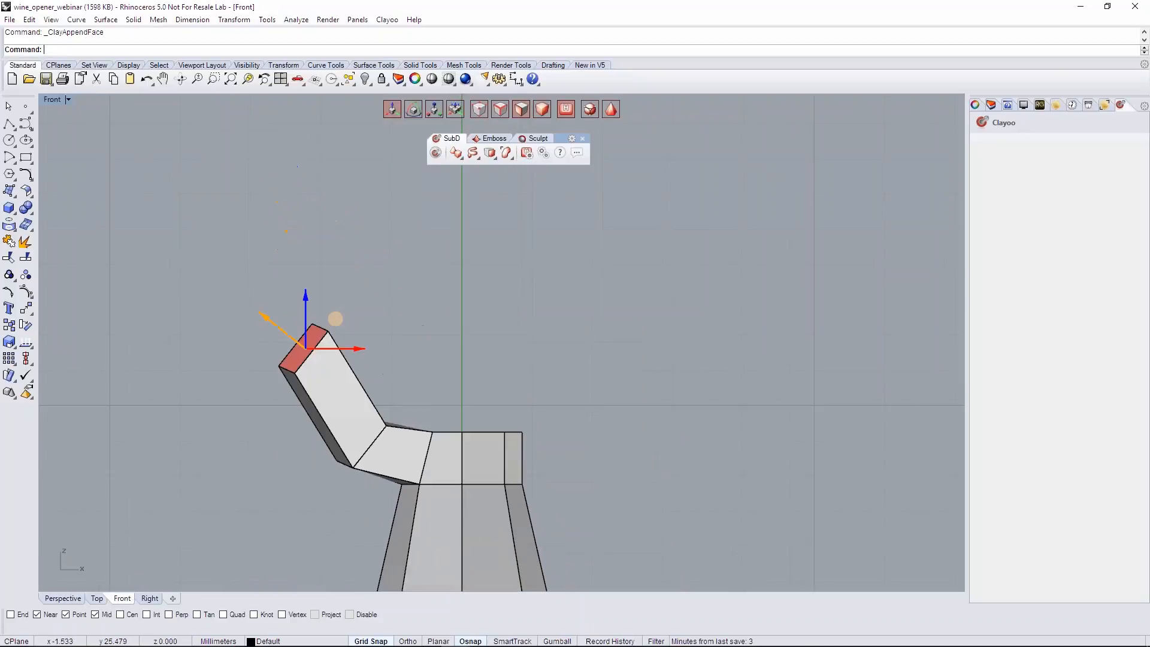
{"action": "left_click_drag", "start_coordinate": [353, 305], "coordinate": [359, 333]}
{"action": "left_click_drag", "start_coordinate": [303, 289], "coordinate": [393, 278]}
{"action": "key", "text": "e"}
{"action": "left_click_drag", "start_coordinate": [365, 206], "coordinate": [493, 207]}
{"action": "key", "text": "r"}
{"action": "key", "text": "e"}
{"action": "left_click_drag", "start_coordinate": [518, 209], "coordinate": [525, 254]}
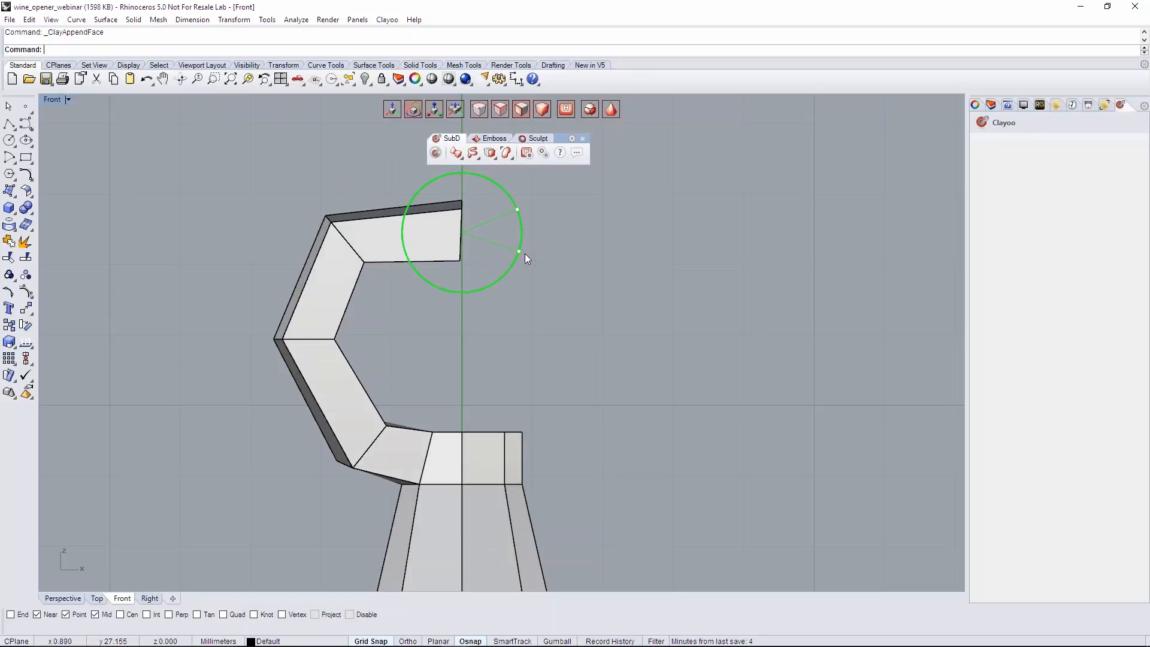
- Flatten the hook's end faces onto the central axis and delete them, checking the shape in the smooth display
{"action": "key", "text": "w"}
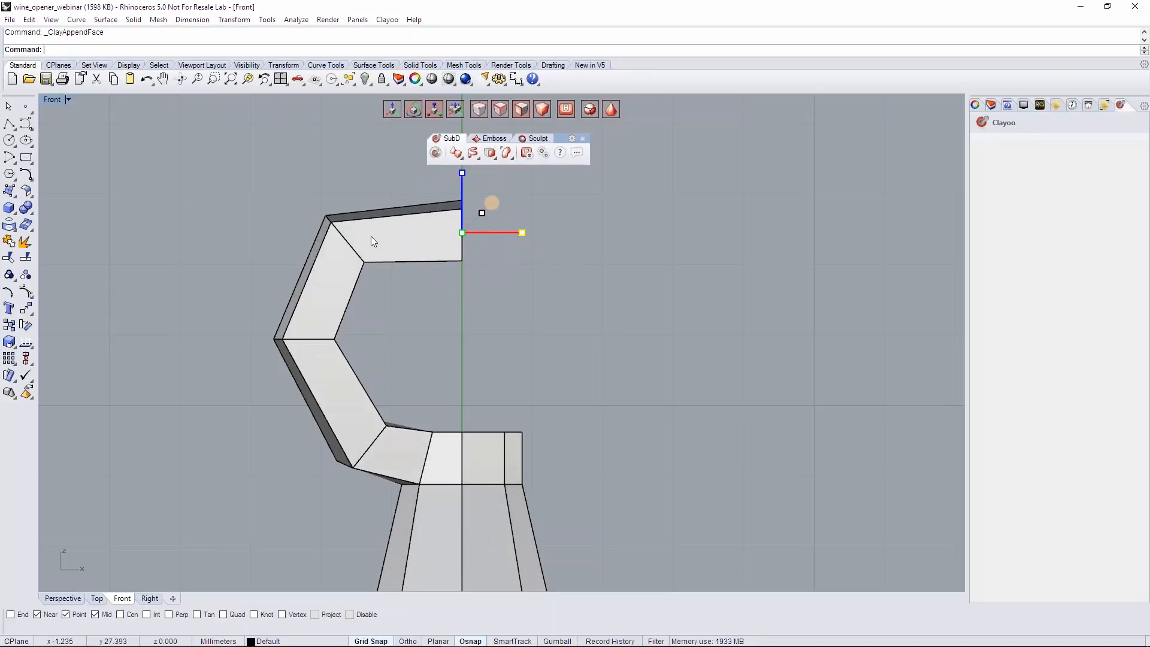
{"action": "right_click_drag", "start_coordinate": [475, 283], "coordinate": [472, 325]}
{"action": "key", "text": "Delete"}
{"action": "scroll", "coordinate": [443, 266], "scroll_direction": "down", "scroll_amount": 5}
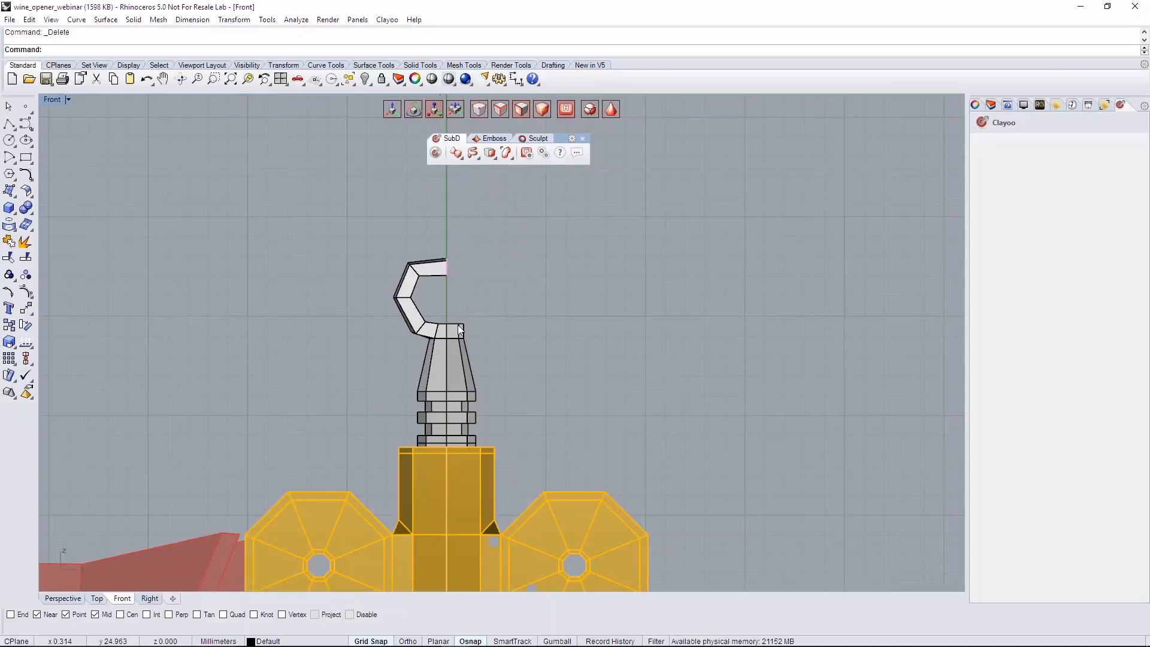
{"action": "scroll", "coordinate": [457, 325], "scroll_direction": "down", "scroll_amount": 9}
{"action": "key", "text": "Tab"}
{"action": "scroll", "coordinate": [457, 324], "scroll_direction": "up", "scroll_amount": 7}
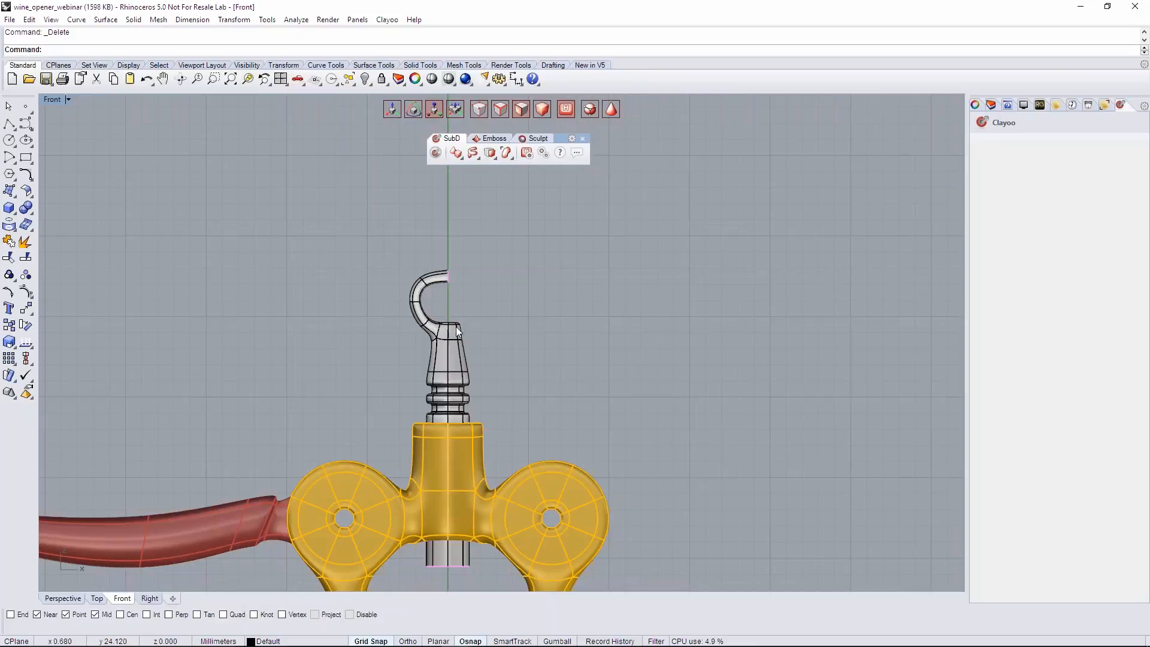
{"action": "scroll", "coordinate": [423, 321], "scroll_direction": "up", "scroll_amount": 3}
- In the box display, enlarge the hook's upper segments and position them so the open end stays on the central axis
{"action": "key", "text": "Tab"}
{"action": "left_click_drag", "start_coordinate": [386, 223], "coordinate": [444, 371]}
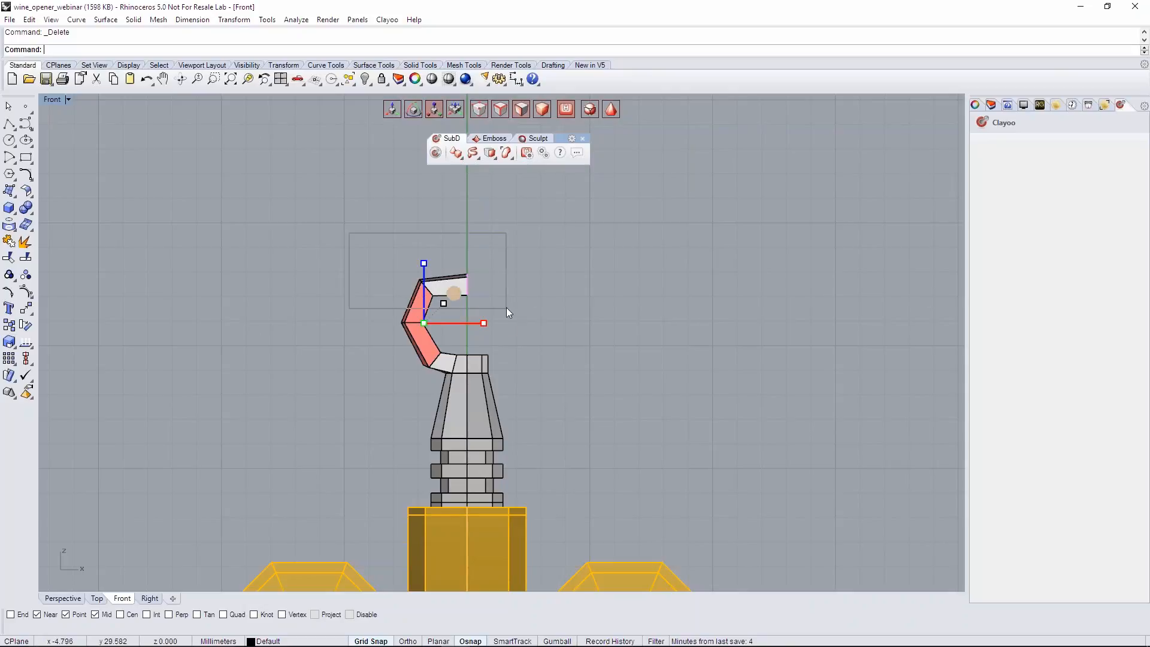
{"action": "left_click_drag", "start_coordinate": [462, 289], "coordinate": [499, 330]}
{"action": "left_click_drag", "start_coordinate": [473, 285], "coordinate": [453, 251]}
{"action": "scroll", "coordinate": [570, 297], "scroll_direction": "down", "scroll_amount": 5}
{"action": "scroll", "coordinate": [587, 321], "scroll_direction": "down", "scroll_amount": 2}
{"action": "scroll", "coordinate": [581, 322], "scroll_direction": "up", "scroll_amount": 8}
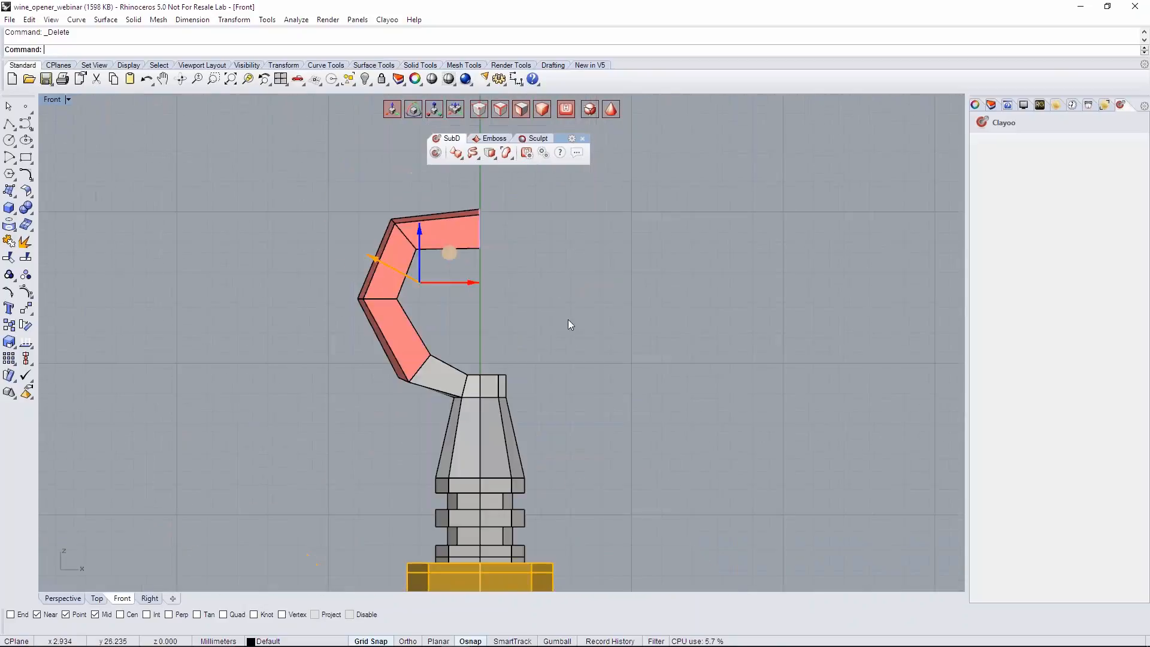
- Move the hook's outermost corner farther outward along X, and raise its top edges slightly along Z
{"action": "left_click", "coordinate": [568, 319]}
{"action": "left_click_drag", "start_coordinate": [307, 292], "coordinate": [406, 258]}
{"action": "left_click_drag", "start_coordinate": [360, 186], "coordinate": [502, 246]}
{"action": "right_click_drag", "start_coordinate": [469, 194], "coordinate": [450, 241]}
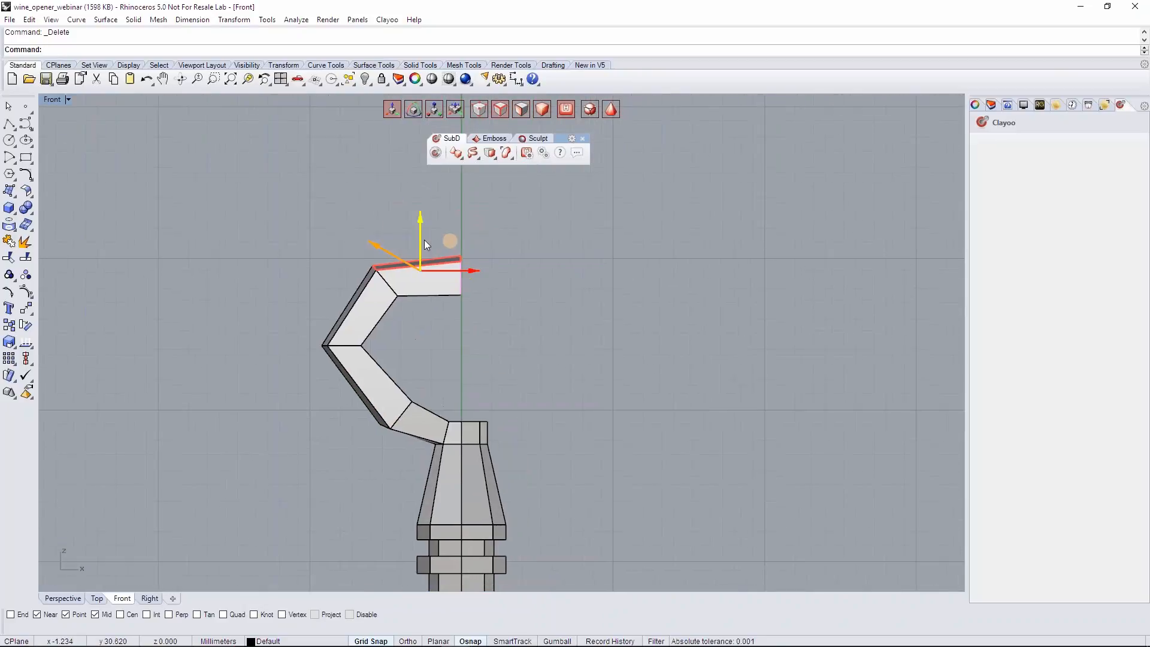
{"action": "left_click", "coordinate": [494, 264]}
{"action": "scroll", "coordinate": [371, 312], "scroll_direction": "down", "scroll_amount": 2}
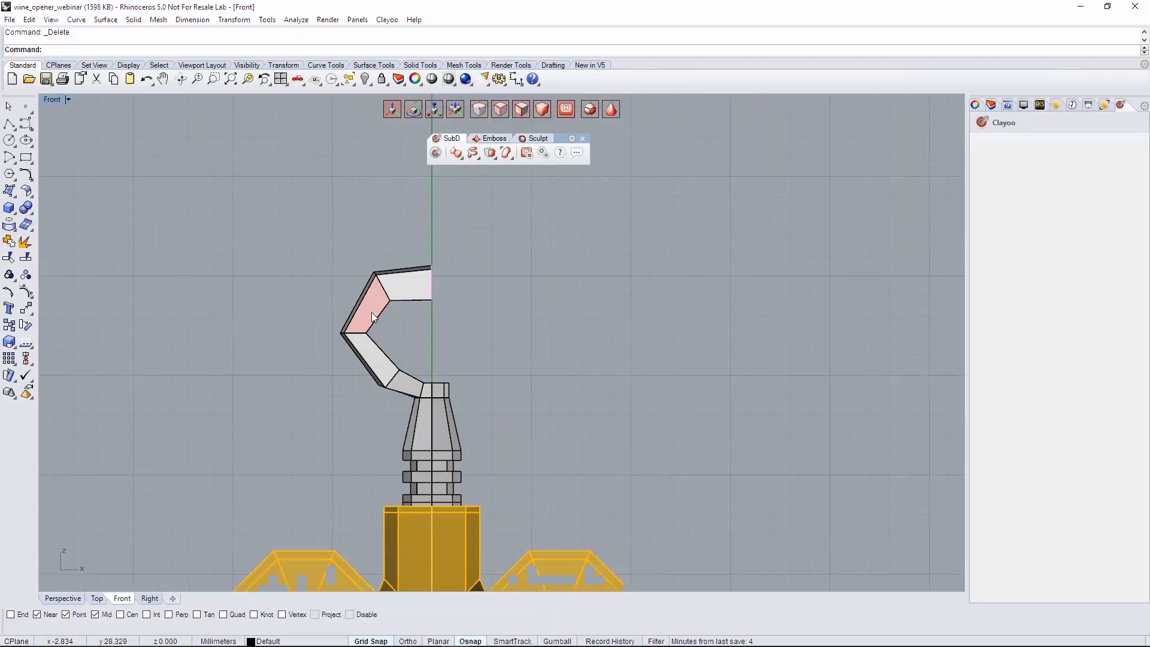
{"action": "scroll", "coordinate": [372, 312], "scroll_direction": "down", "scroll_amount": 2}
- Switch the model to the smooth display in the Perspective view, save the file, and return to the Front view
{"action": "left_click", "coordinate": [63, 597]}
{"action": "scroll", "coordinate": [504, 394], "scroll_direction": "down", "scroll_amount": 3}
{"action": "right_click_drag", "start_coordinate": [505, 394], "coordinate": [515, 417]}
{"action": "key", "text": "Tab"}
{"action": "scroll", "coordinate": [515, 416], "scroll_direction": "down", "scroll_amount": 3}
{"action": "key", "text": "ctrl+s"}
{"action": "scroll", "coordinate": [515, 417], "scroll_direction": "down", "scroll_amount": 8}
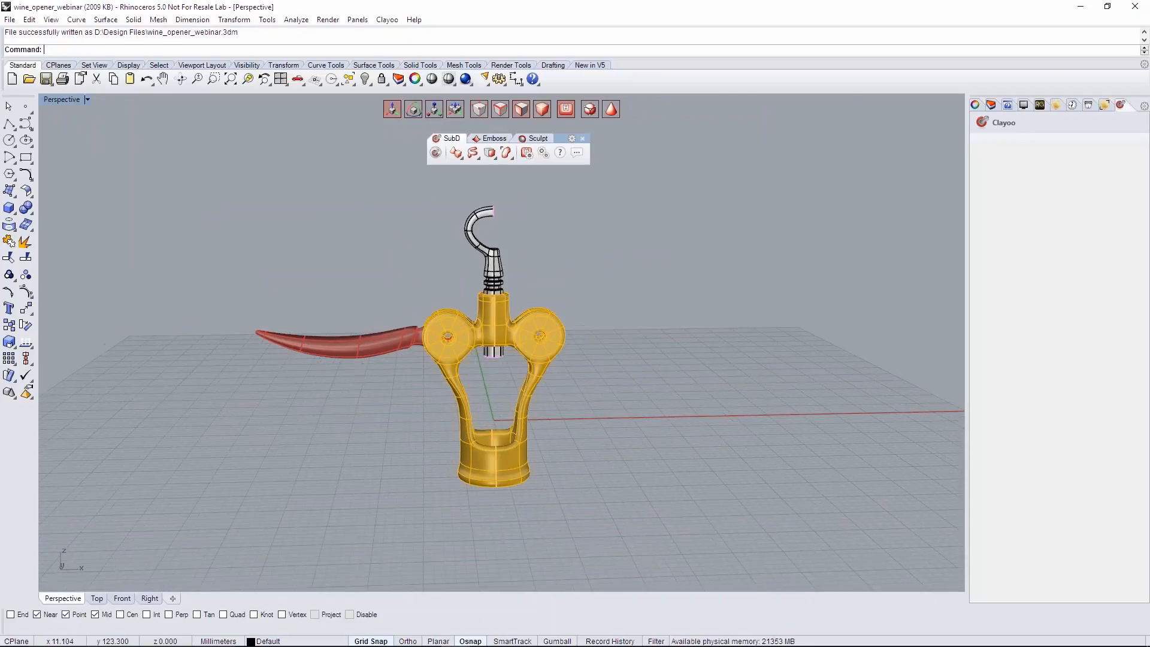
{"action": "scroll", "coordinate": [487, 329], "scroll_direction": "up", "scroll_amount": 6}
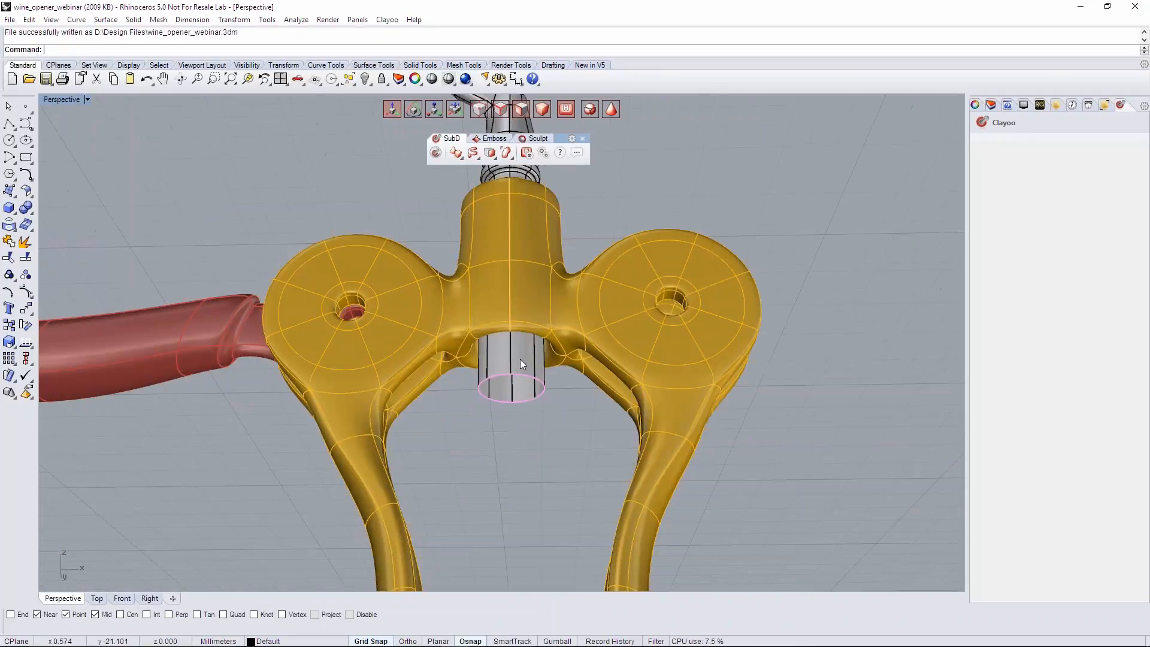
{"action": "right_click_drag", "start_coordinate": [511, 414], "coordinate": [511, 437]}
{"action": "left_click", "coordinate": [122, 598]}
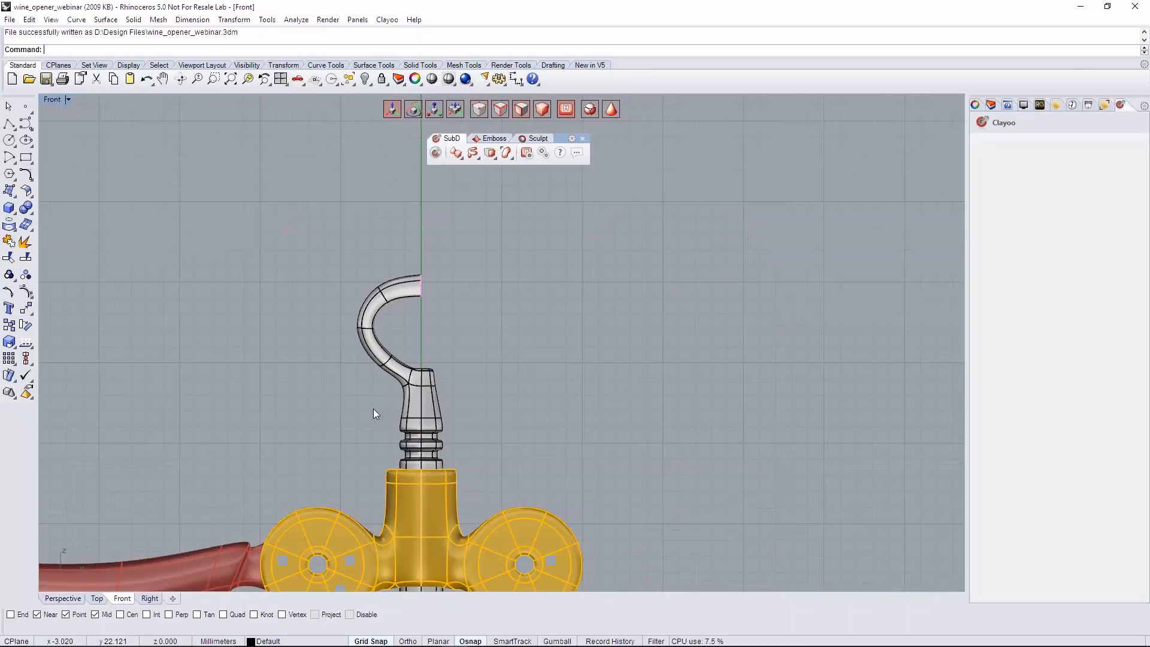
- Extrude the shaft's open bottom edge loop inward by scaling it in the Perspective view to form a rim
{"action": "scroll", "coordinate": [426, 327], "scroll_direction": "up", "scroll_amount": 8}
{"action": "left_click", "coordinate": [432, 290]}
{"action": "left_click_drag", "start_coordinate": [437, 269], "coordinate": [439, 328]}
{"action": "key", "text": "r"}
{"action": "key", "text": "w"}
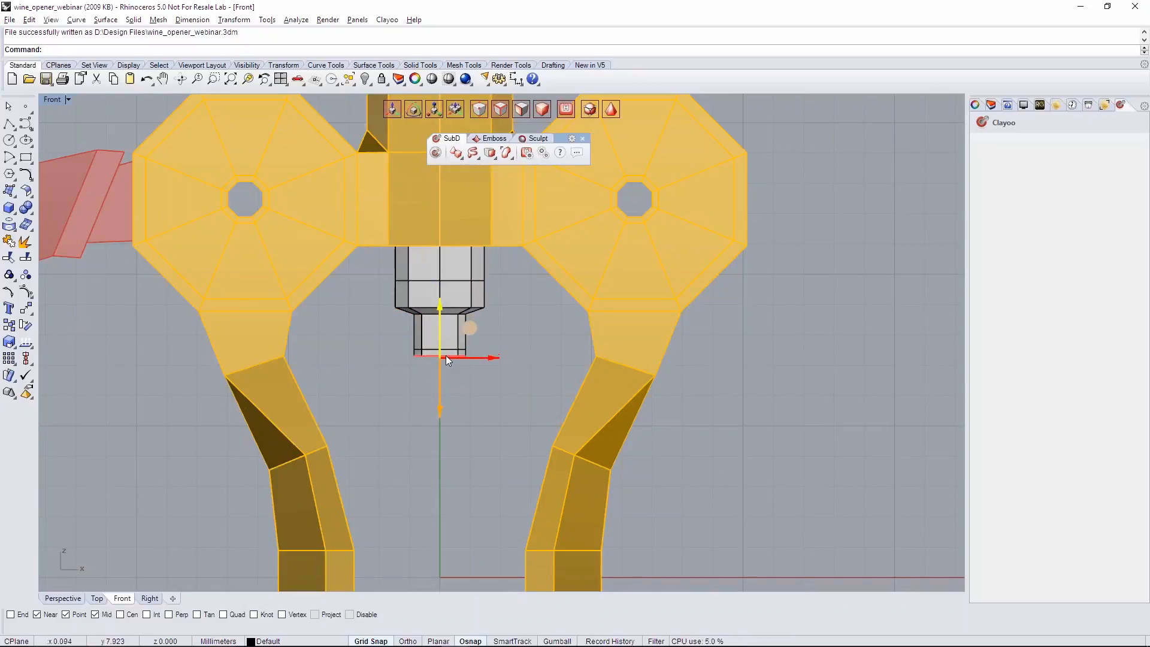
{"action": "left_click", "coordinate": [62, 598]}
{"action": "scroll", "coordinate": [477, 332], "scroll_direction": "up", "scroll_amount": 6}
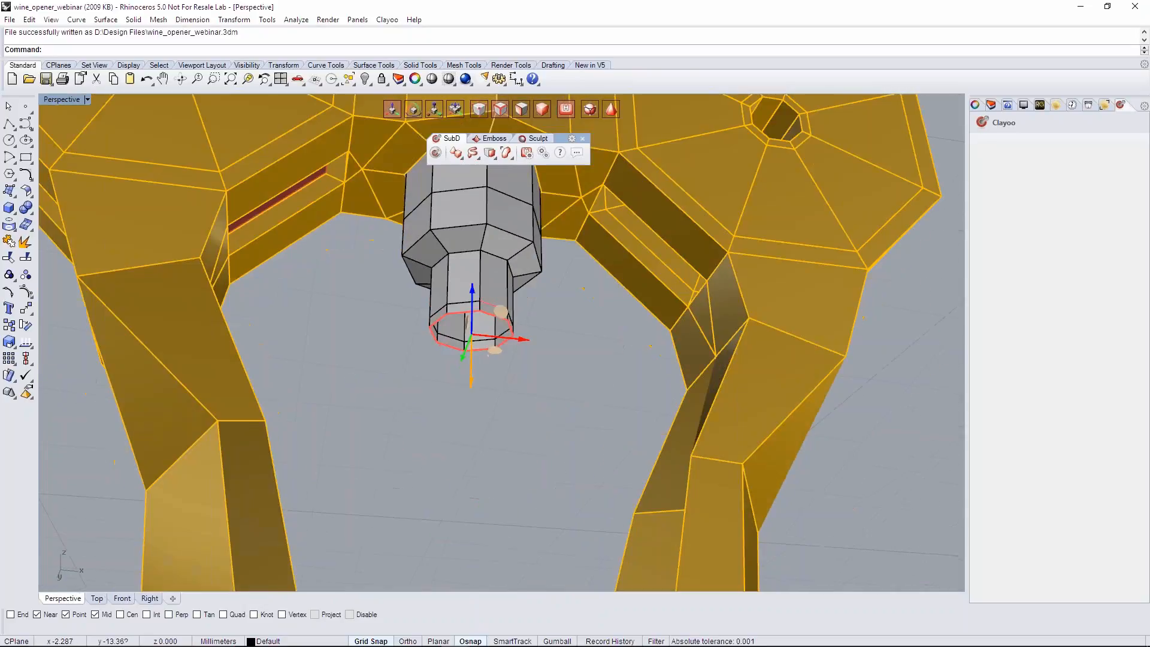
{"action": "key", "text": "r"}
{"action": "right_click_drag", "start_coordinate": [489, 382], "coordinate": [492, 364]}
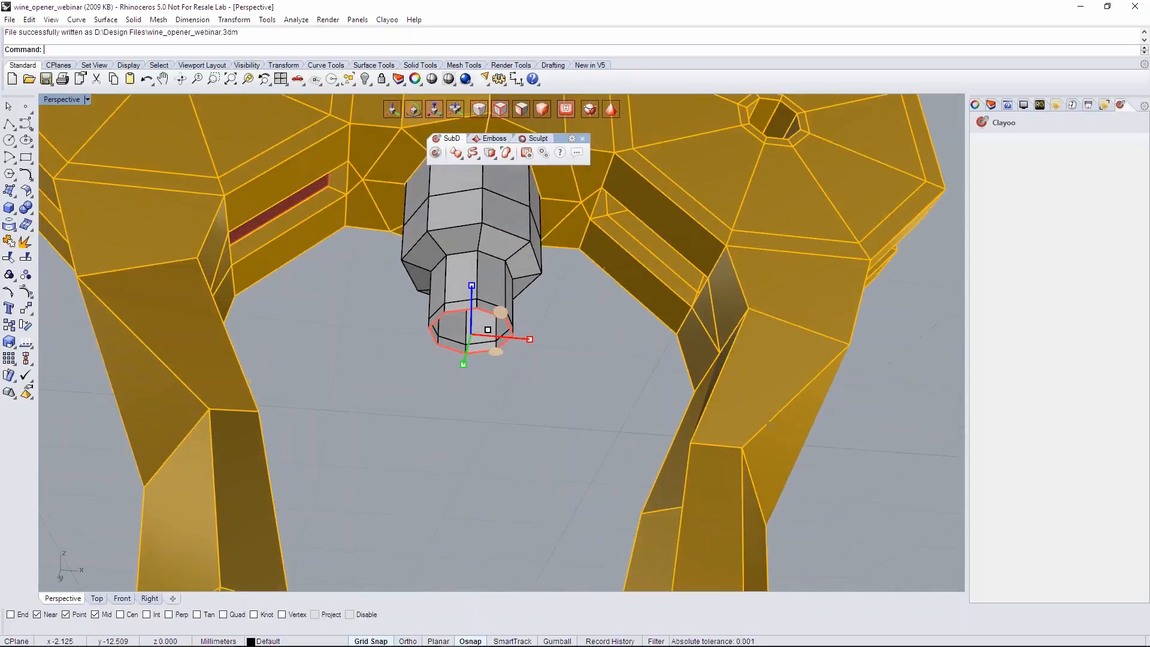
{"action": "left_click_drag", "start_coordinate": [493, 352], "coordinate": [485, 350], "text": "alt"}
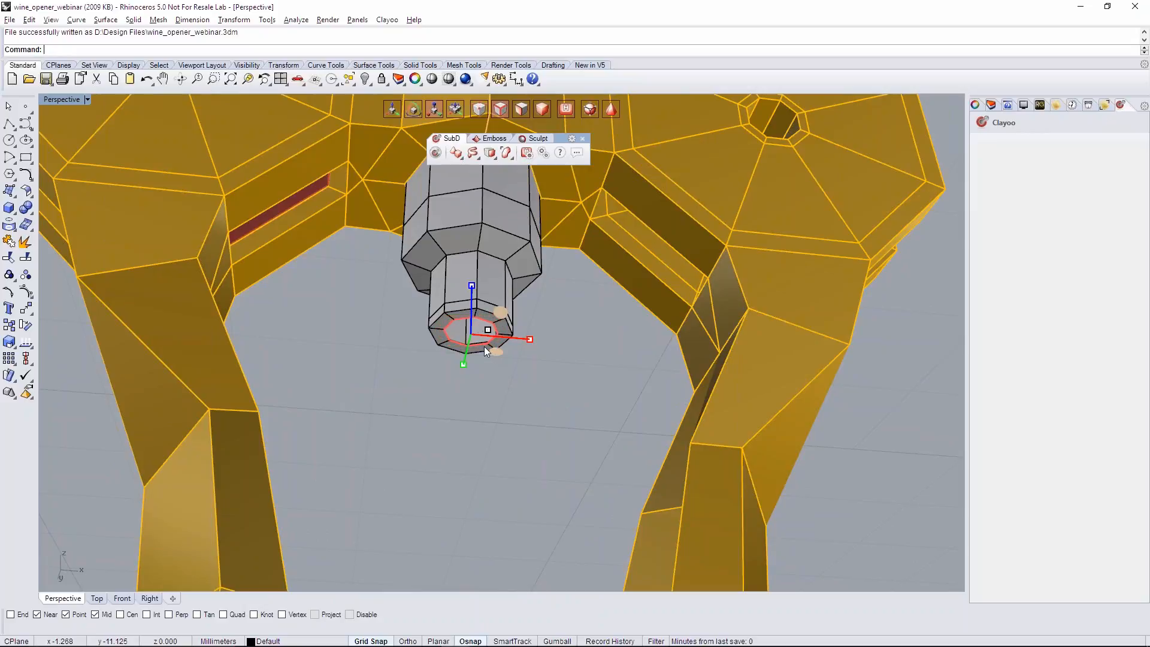
- Fill the remaining opening at the shaft's lower end with a face
{"action": "scroll", "coordinate": [482, 345], "scroll_direction": "up", "scroll_amount": 6}
{"action": "right_click_drag", "start_coordinate": [483, 369], "coordinate": [491, 377]}
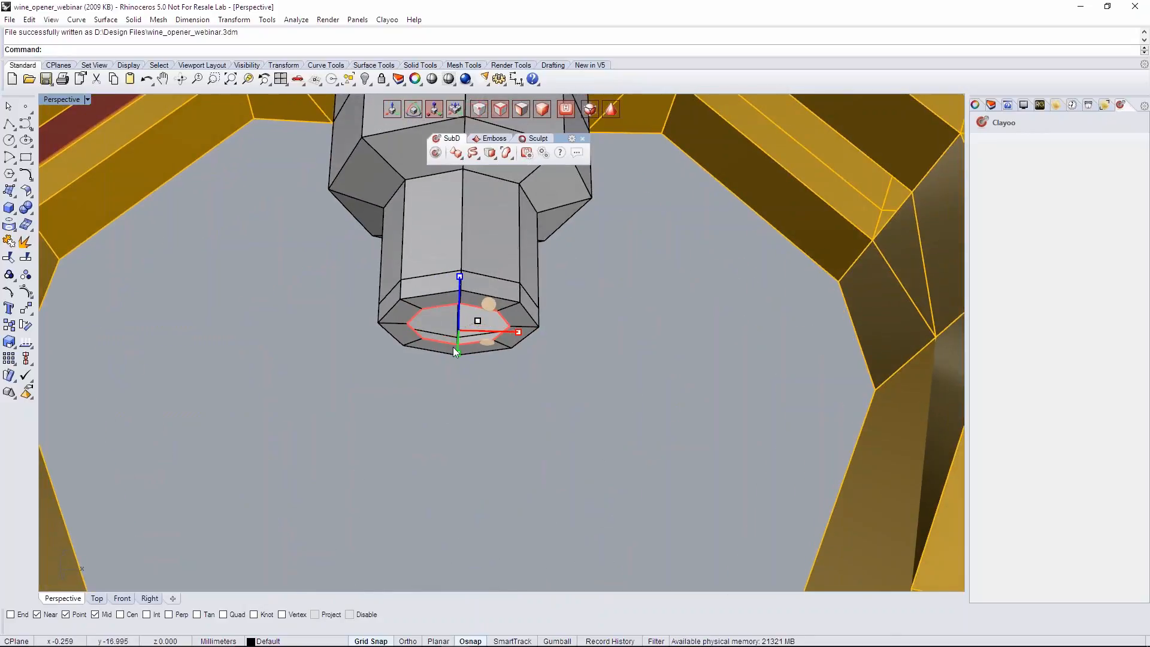
{"action": "left_click", "coordinate": [490, 152]}
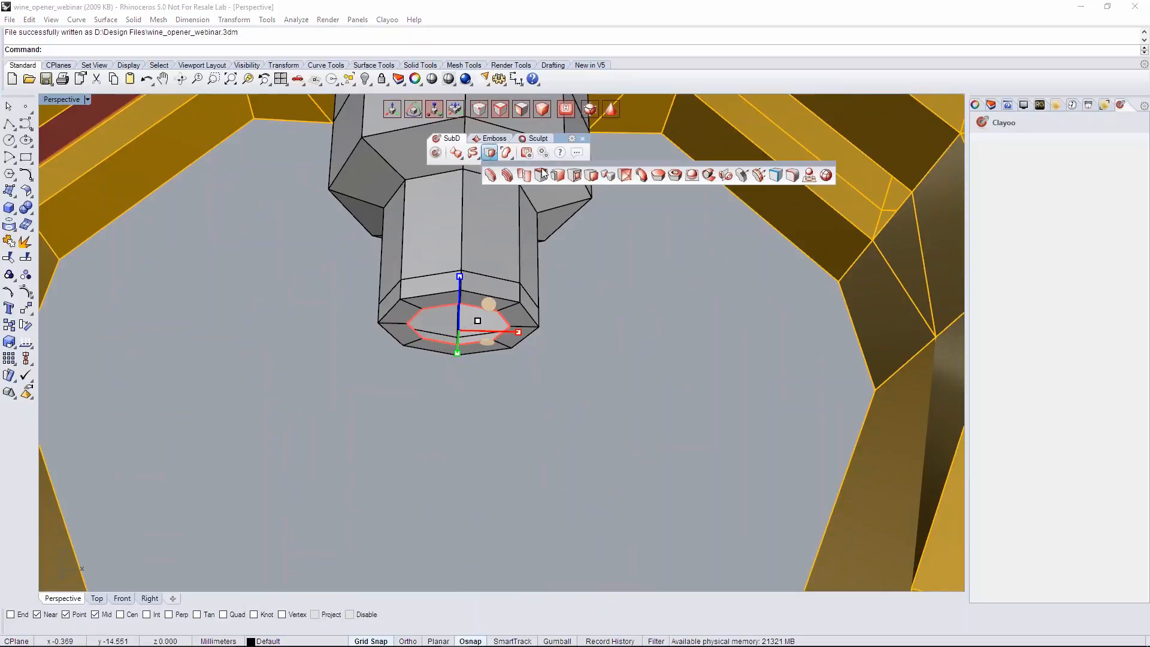
{"action": "left_click", "coordinate": [657, 176]}
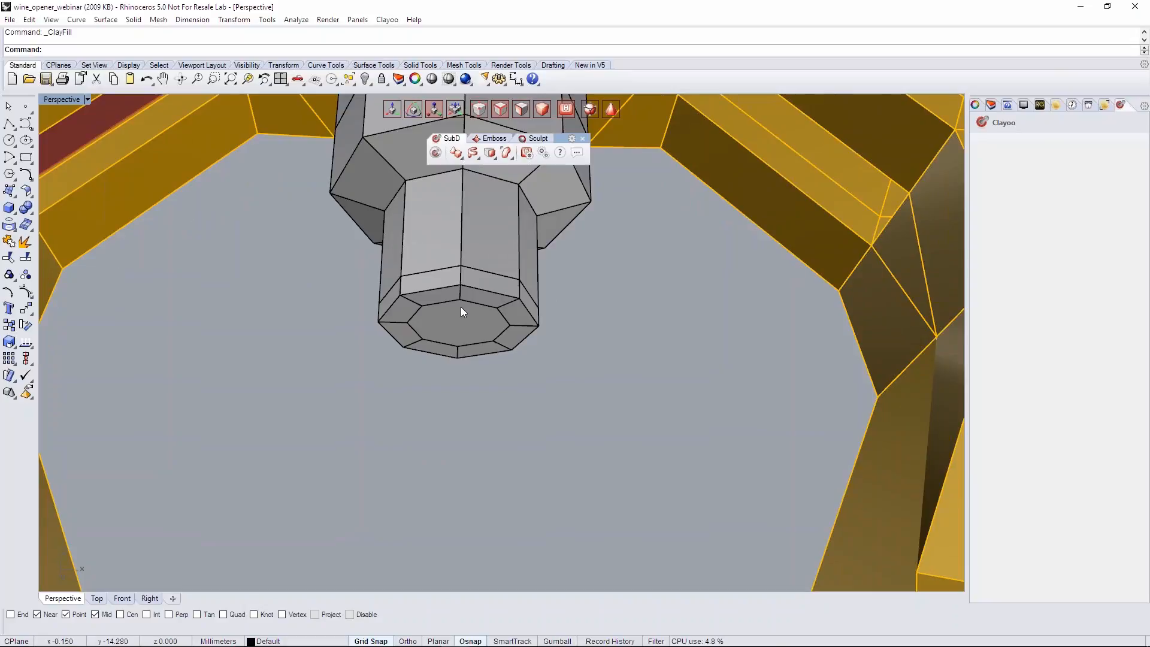
- Divide the new bottom cap with two crossing edges that connect its opposite vertices through the centre
{"action": "left_click", "coordinate": [481, 107]}
{"action": "left_click", "coordinate": [490, 152]}
{"action": "left_click", "coordinate": [489, 174]}
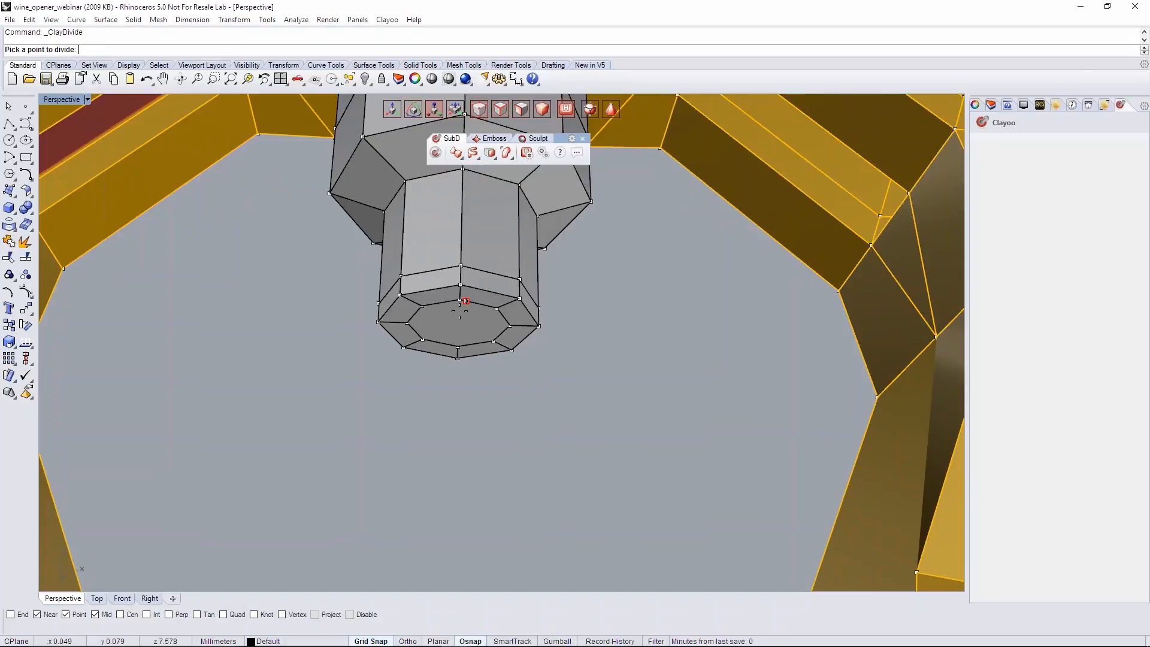
{"action": "left_click", "coordinate": [460, 300]}
{"action": "left_click", "coordinate": [457, 346]}
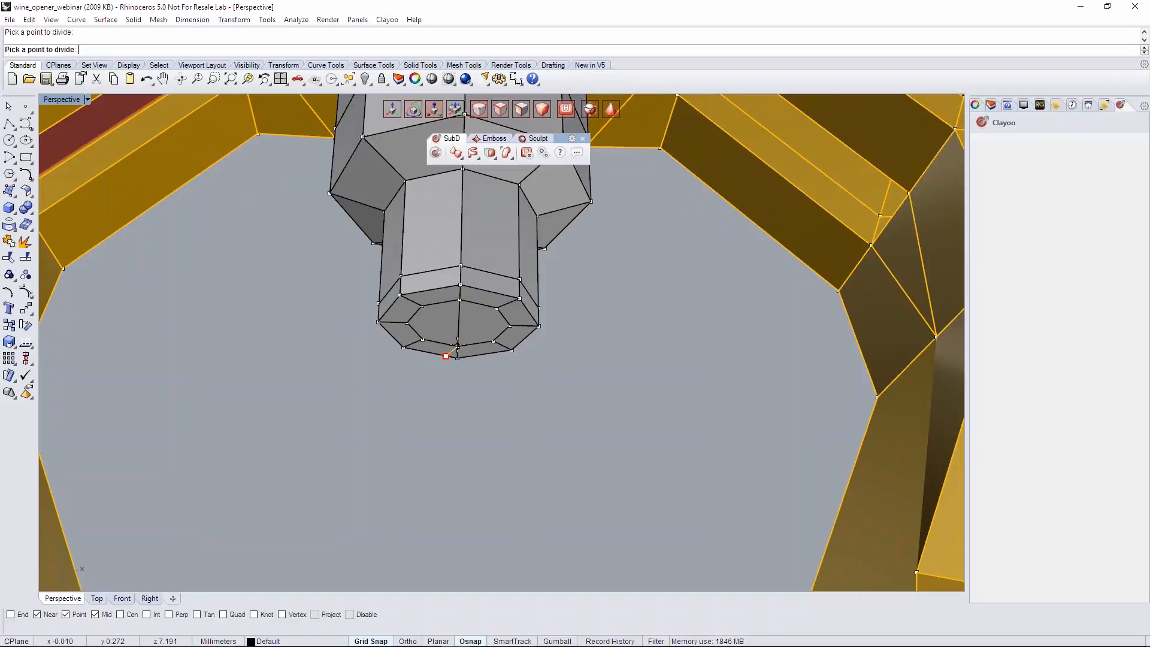
{"action": "left_click", "coordinate": [407, 324]}
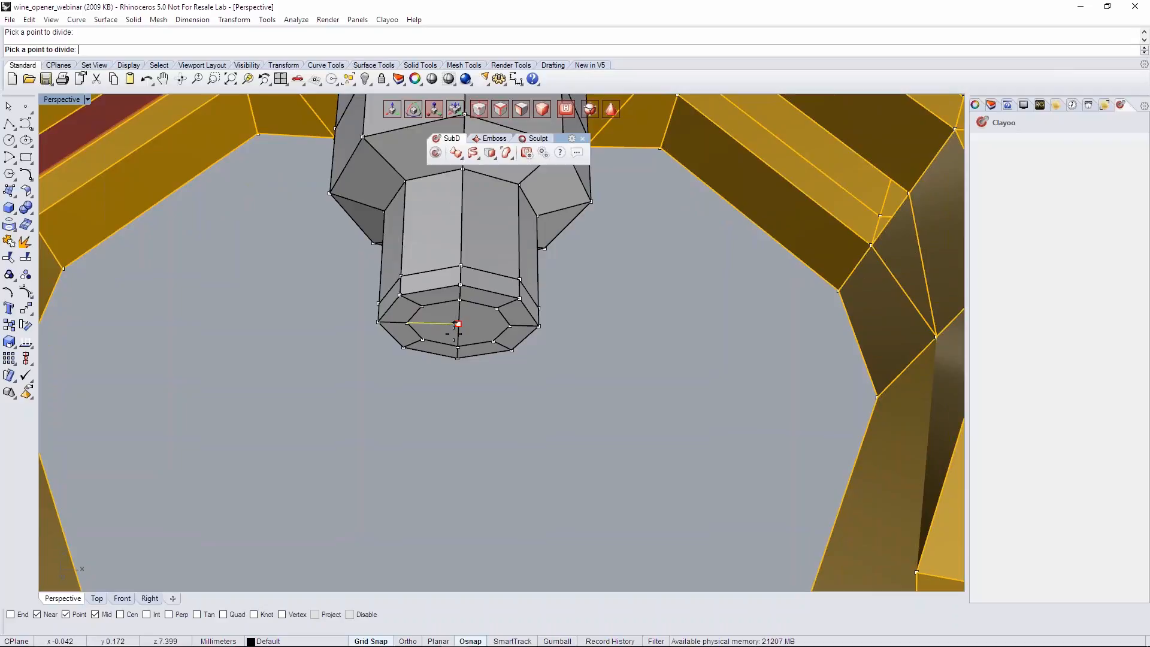
{"action": "right_click_drag", "start_coordinate": [459, 353], "coordinate": [457, 345]}
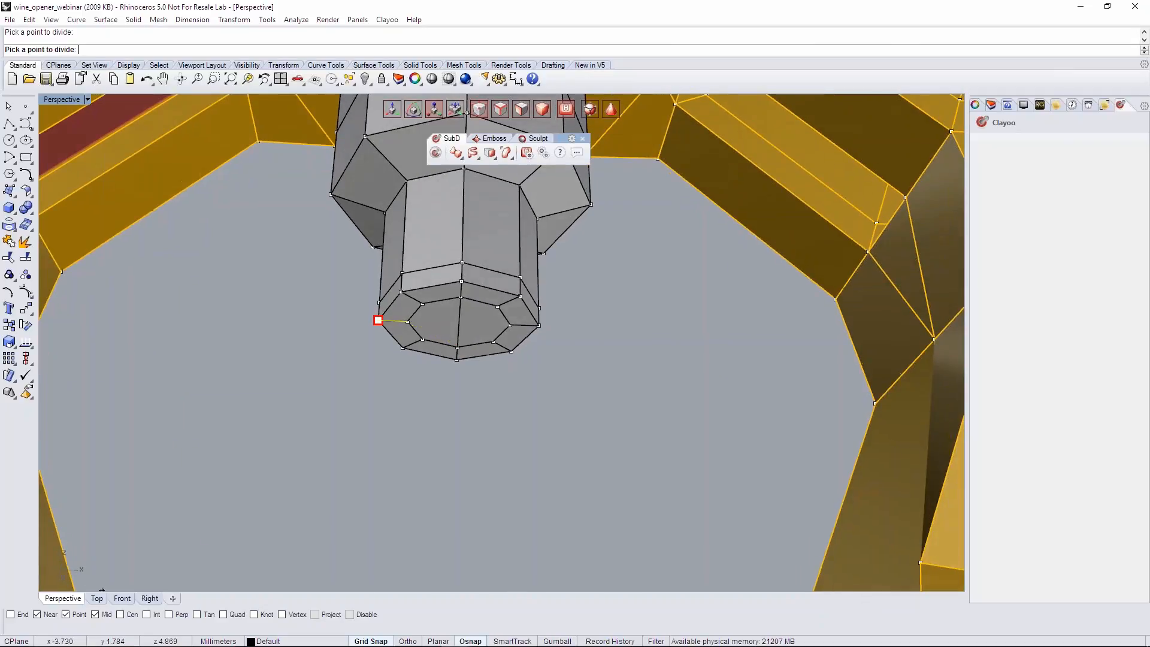
{"action": "right_click_drag", "start_coordinate": [342, 370], "coordinate": [369, 362]}
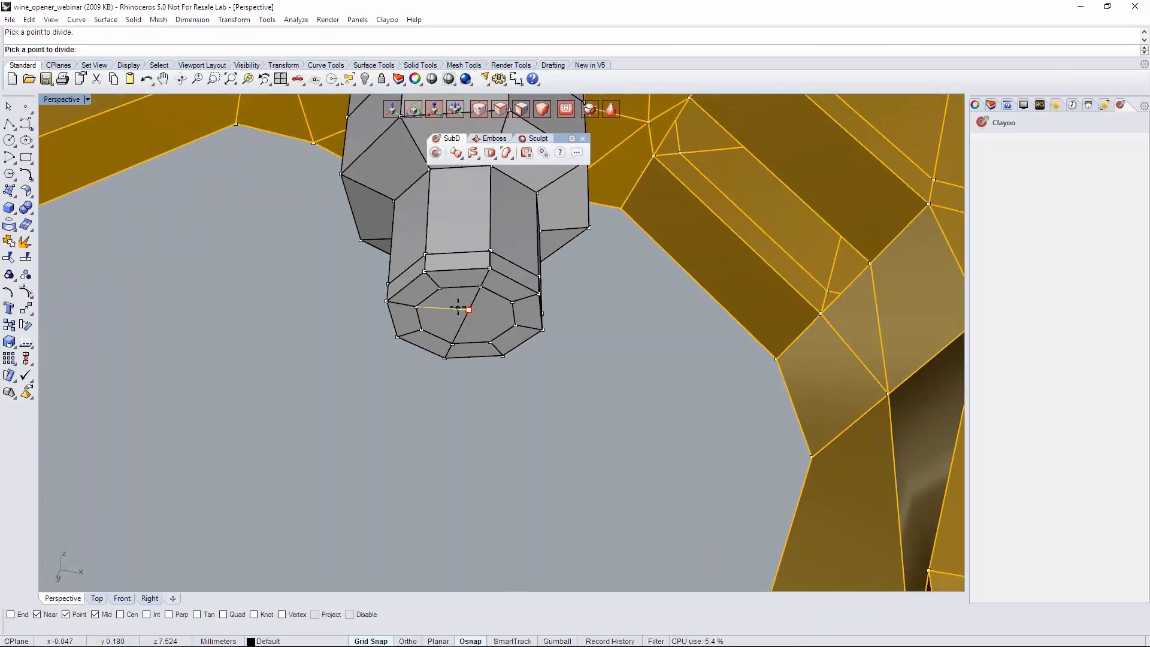
{"action": "right_click_drag", "start_coordinate": [478, 320], "coordinate": [416, 313]}
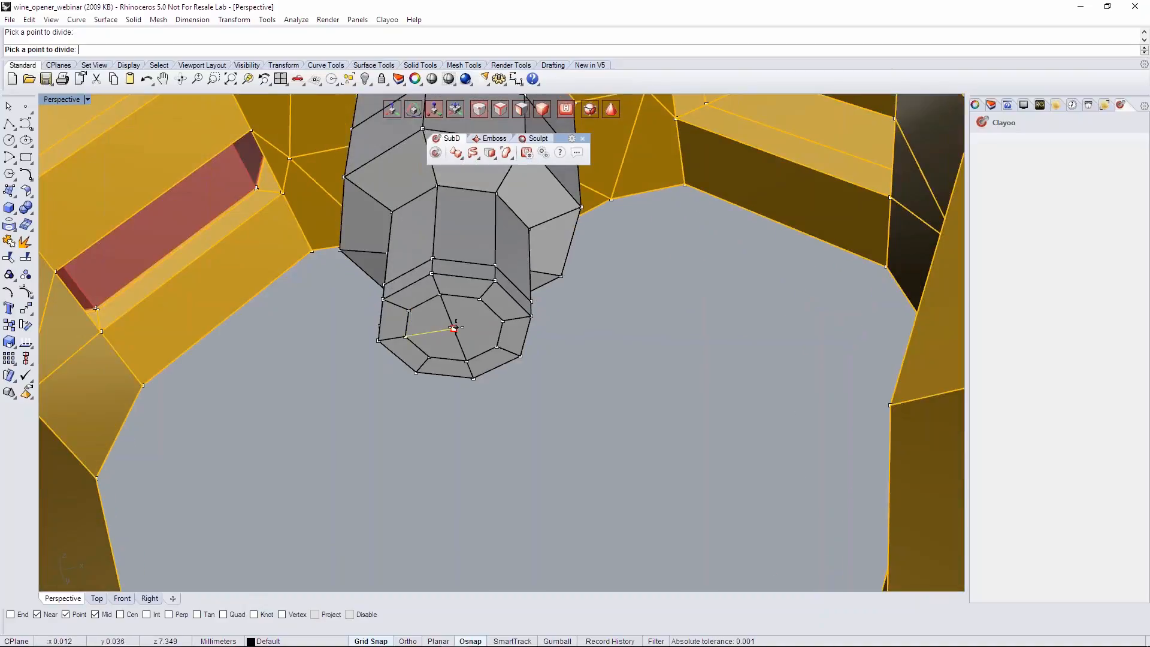
{"action": "left_click", "coordinate": [454, 329]}
{"action": "left_click", "coordinate": [501, 321]}
{"action": "right_click", "coordinate": [506, 326]}
- Adjust the vertices of the shaft's lower tip slightly in the Front view and save the file
{"action": "scroll", "coordinate": [515, 337], "scroll_direction": "down", "scroll_amount": 4}
{"action": "right_click_drag", "start_coordinate": [516, 336], "coordinate": [536, 411]}
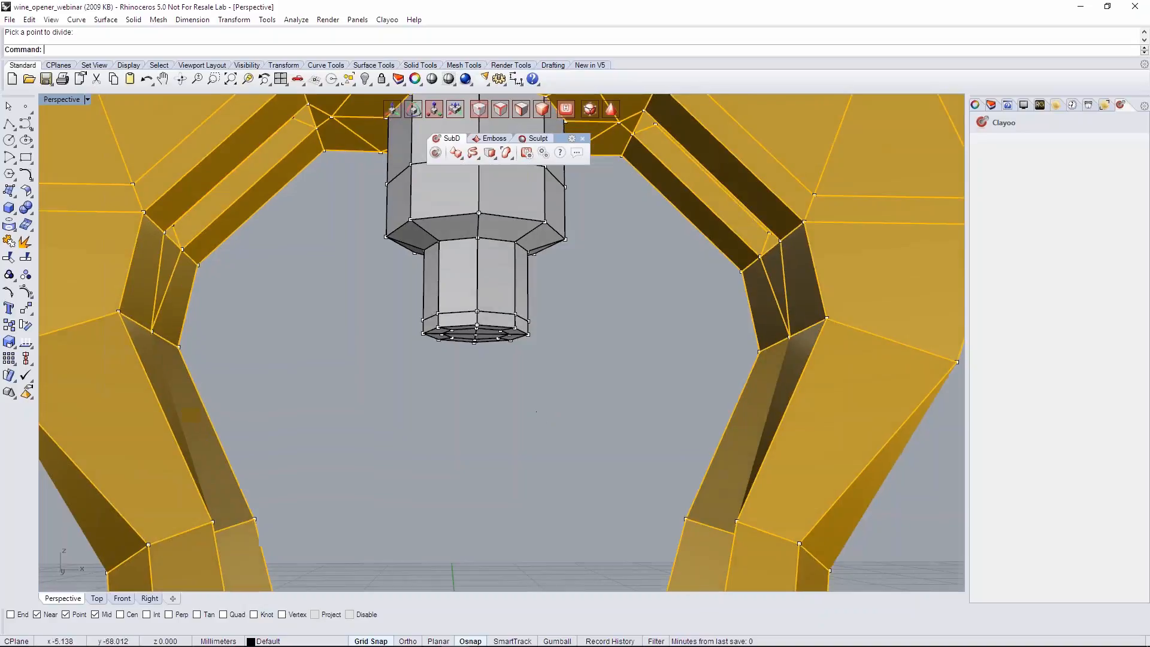
{"action": "scroll", "coordinate": [536, 412], "scroll_direction": "down", "scroll_amount": 8}
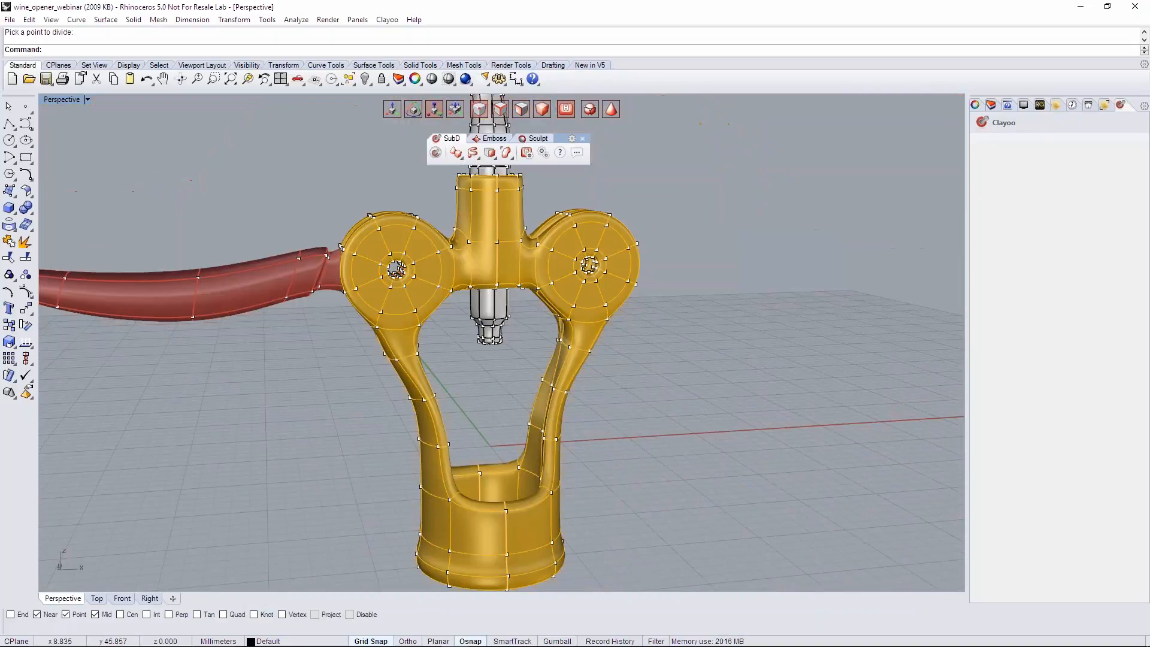
{"action": "scroll", "coordinate": [495, 364], "scroll_direction": "up", "scroll_amount": 5}
{"action": "left_click", "coordinate": [123, 598]}
{"action": "left_click_drag", "start_coordinate": [380, 286], "coordinate": [505, 357]}
{"action": "mouse_move", "coordinate": [442, 296]}
{"action": "left_mouse_down"}
{"action": "mouse_move", "coordinate": [445, 261]}
{"action": "mouse_move", "coordinate": [448, 292]}
{"action": "left_mouse_up"}
{"action": "left_click", "coordinate": [505, 326]}
{"action": "scroll", "coordinate": [515, 330], "scroll_direction": "down", "scroll_amount": 5}
{"action": "key", "text": "ctrl+s"}
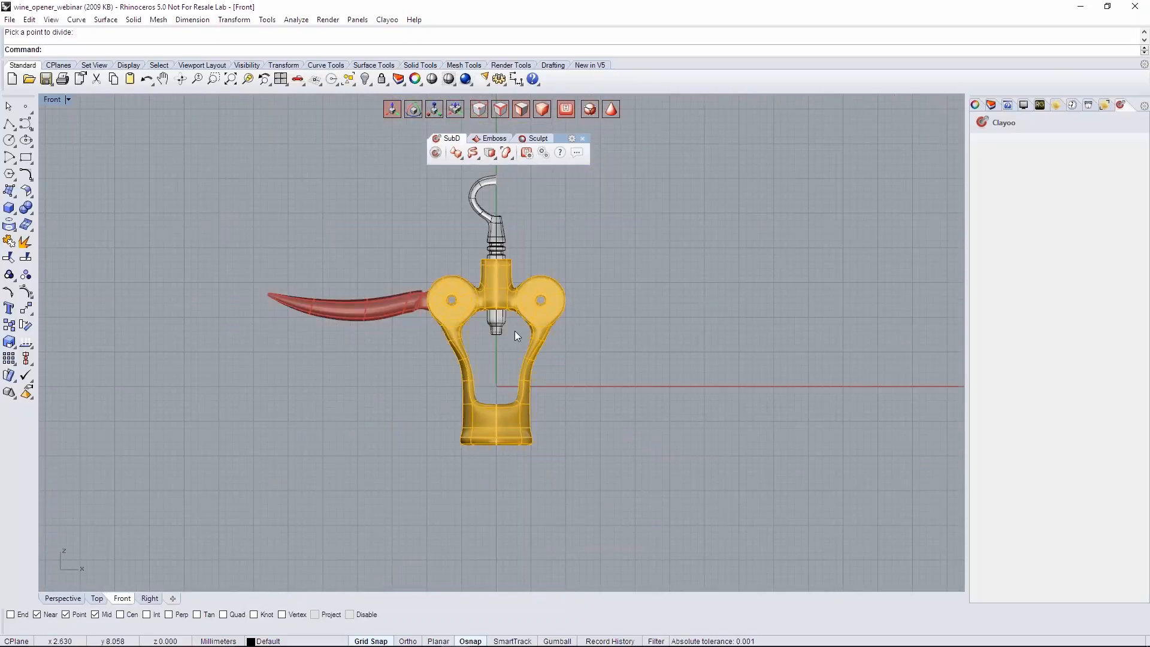
- Hide the yellow body by turning off the Part 1 layer
{"action": "scroll", "coordinate": [515, 330], "scroll_direction": "up", "scroll_amount": 1}
{"action": "scroll", "coordinate": [502, 250], "scroll_direction": "up", "scroll_amount": 1}
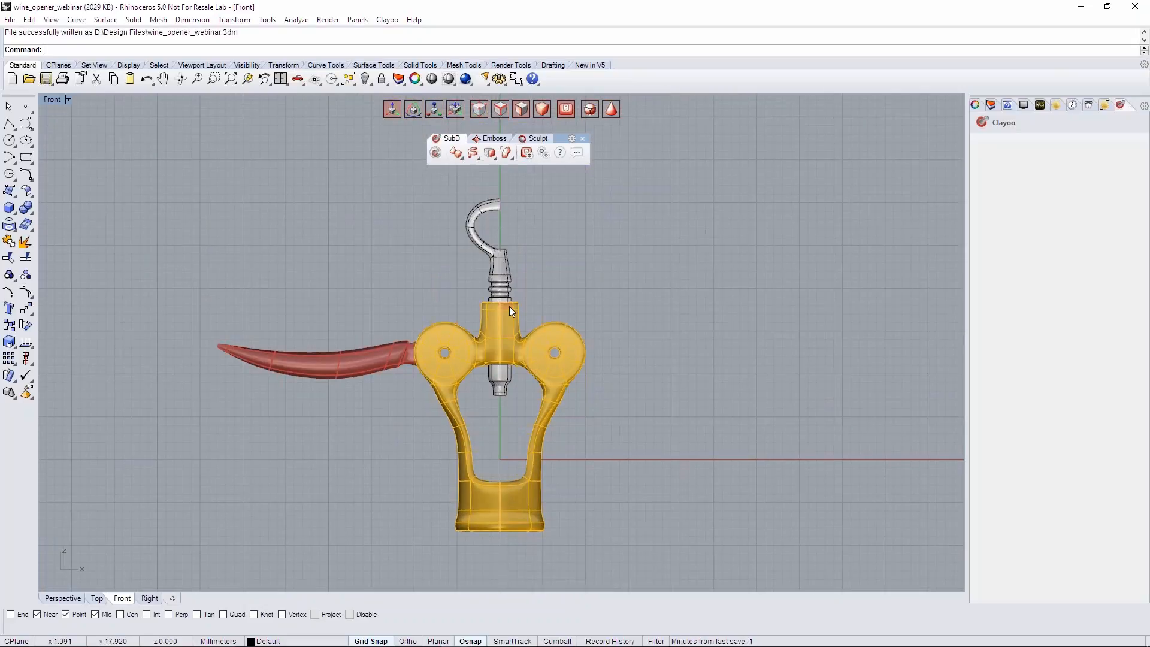
{"action": "scroll", "coordinate": [525, 352], "scroll_direction": "up", "scroll_amount": 1}
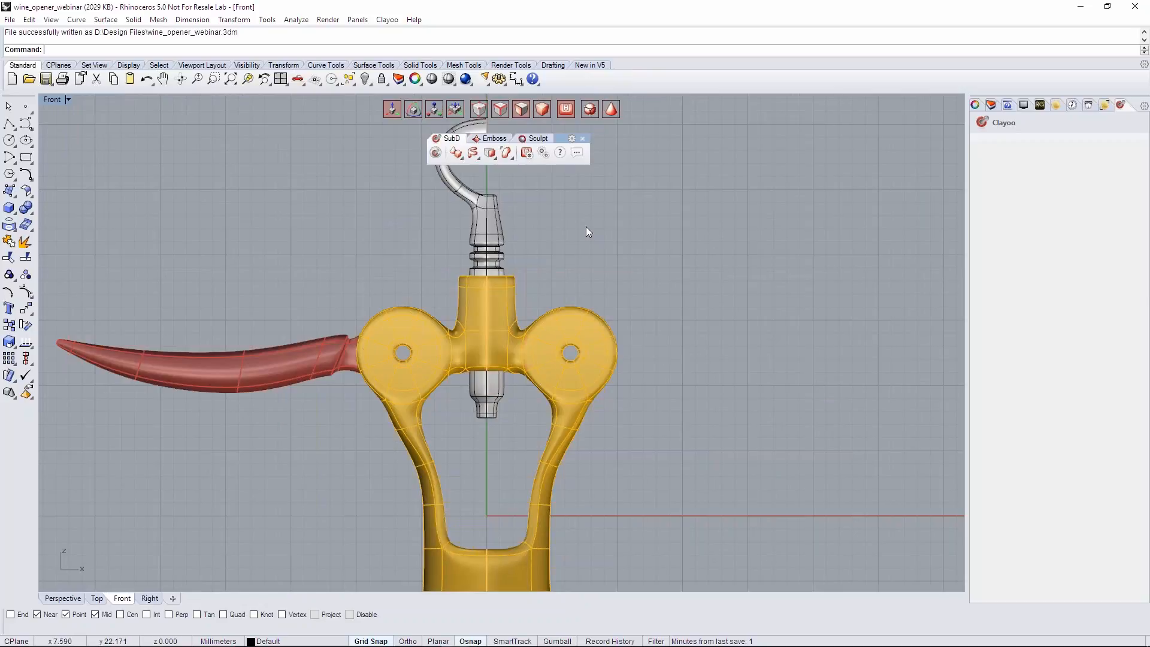
{"action": "right_click_drag", "start_coordinate": [612, 258], "coordinate": [617, 347]}
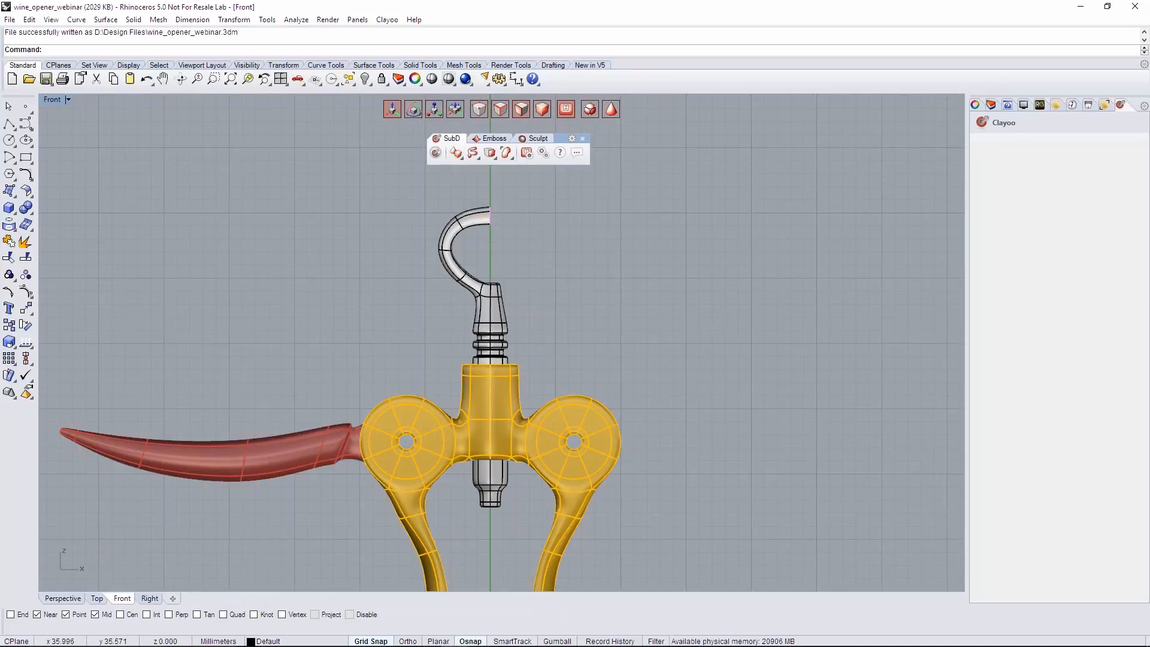
{"action": "left_click", "coordinate": [992, 105]}
{"action": "left_click", "coordinate": [1031, 153]}
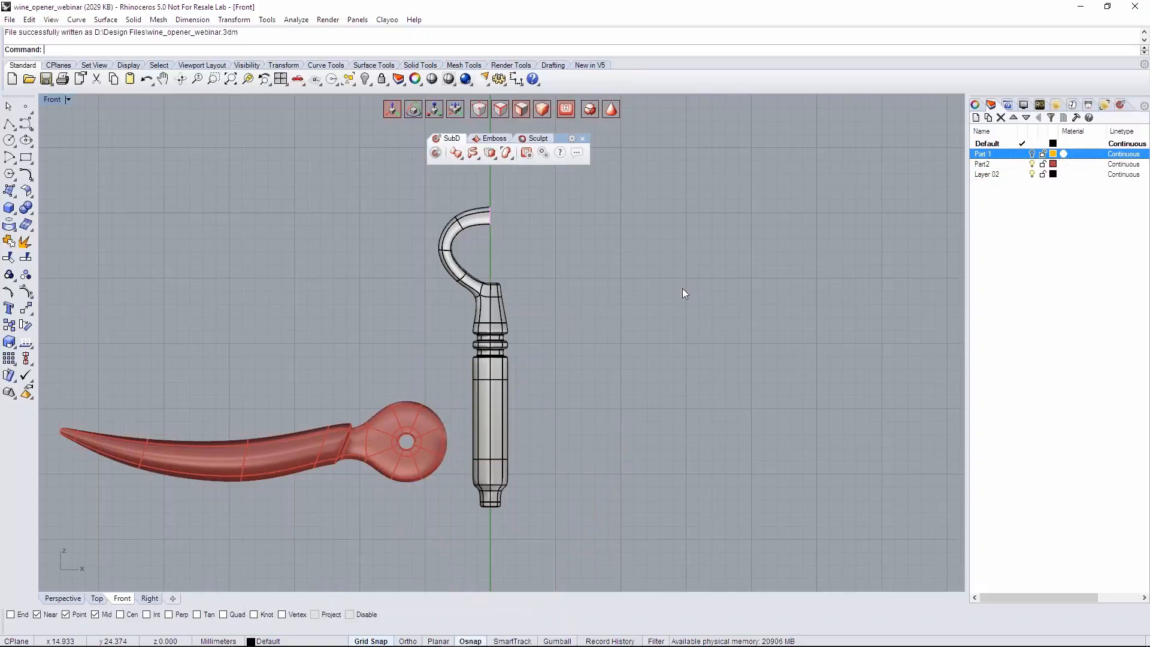
- Delete all shaft faces on the positive X side of the central axis
{"action": "left_click_drag", "start_coordinate": [528, 535], "coordinate": [481, 227]}
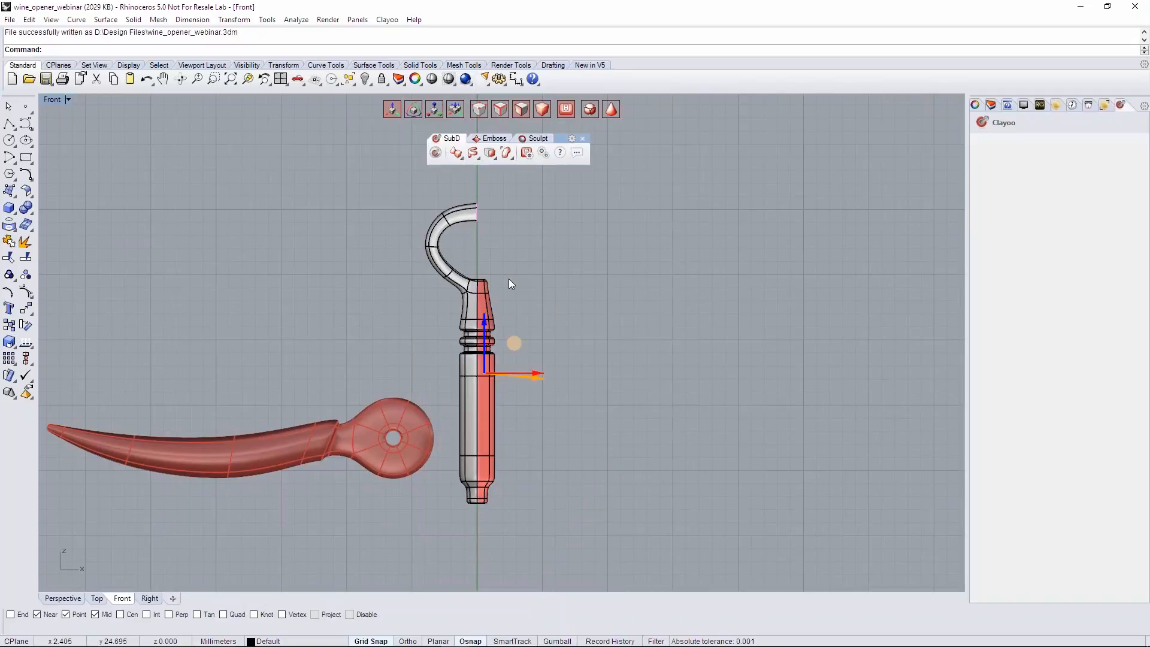
{"action": "key", "text": "Delete"}
{"action": "scroll", "coordinate": [520, 286], "scroll_direction": "up", "scroll_amount": 2}
- Apply Plane symmetry to the half shaft and hook about a vertical line on the central axis
{"action": "left_click", "coordinate": [457, 290]}
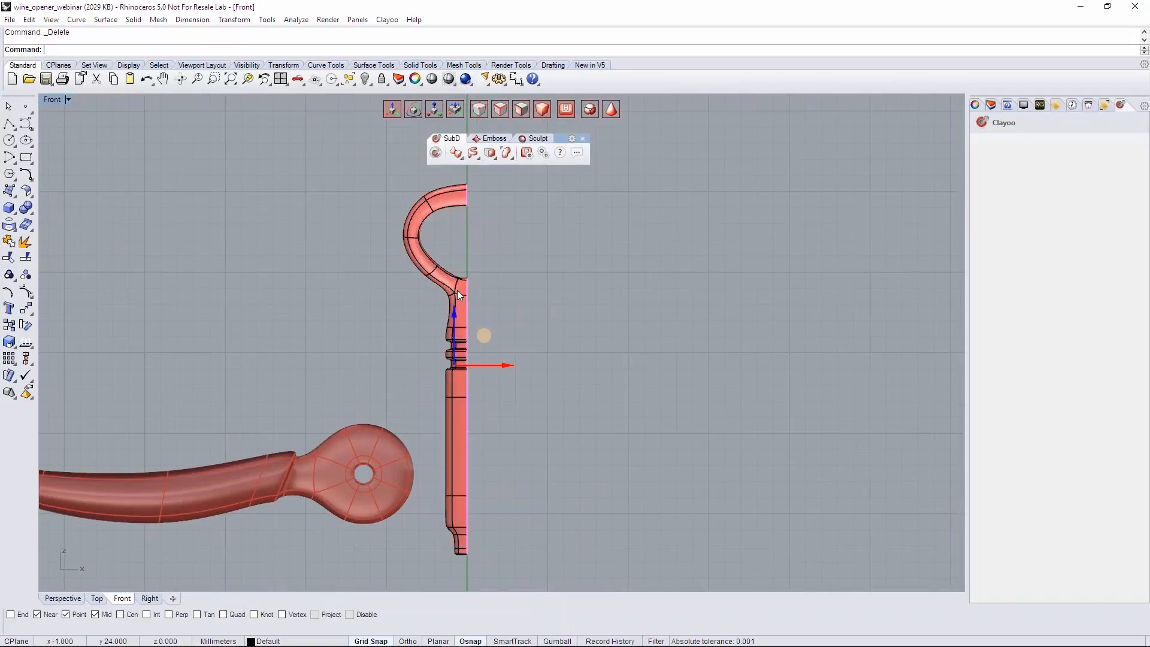
{"action": "left_click", "coordinate": [494, 155]}
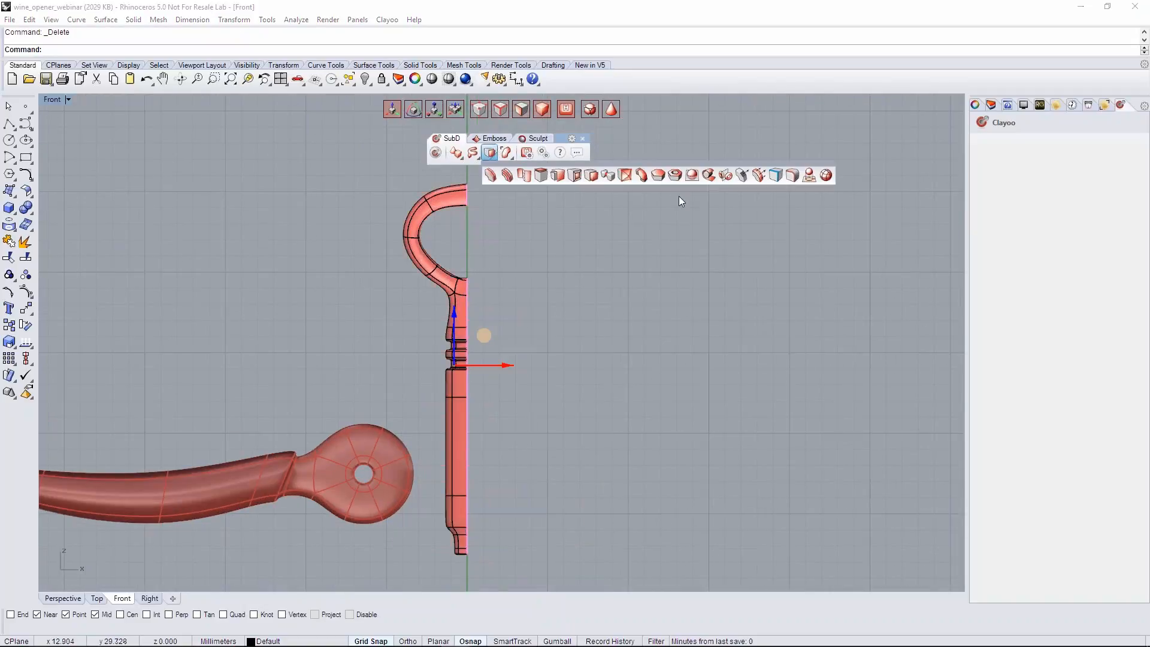
{"action": "left_click", "coordinate": [725, 177]}
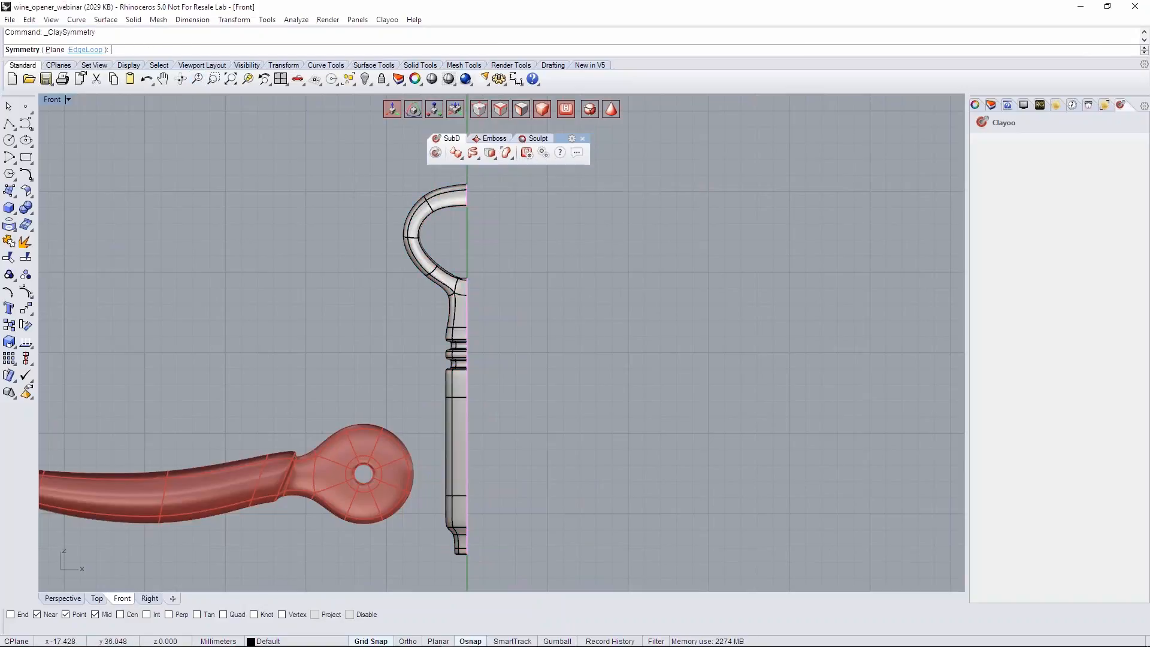
{"action": "left_click", "coordinate": [55, 50]}
{"action": "scroll", "coordinate": [368, 311], "scroll_direction": "down", "scroll_amount": 3}
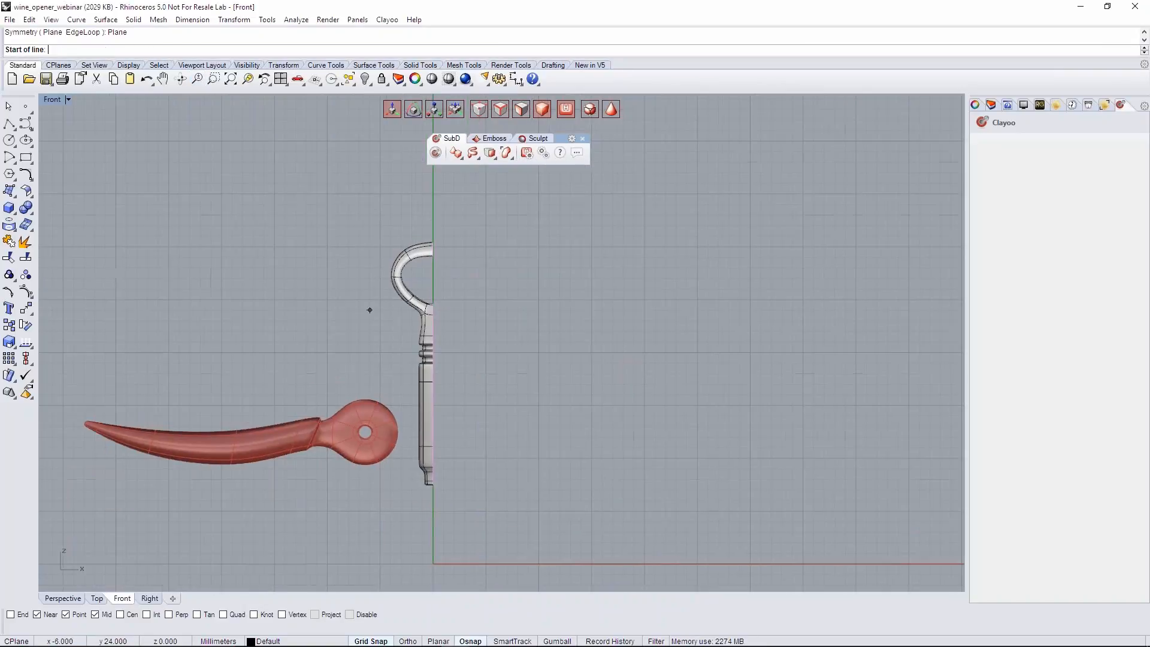
{"action": "left_click", "coordinate": [433, 201]}
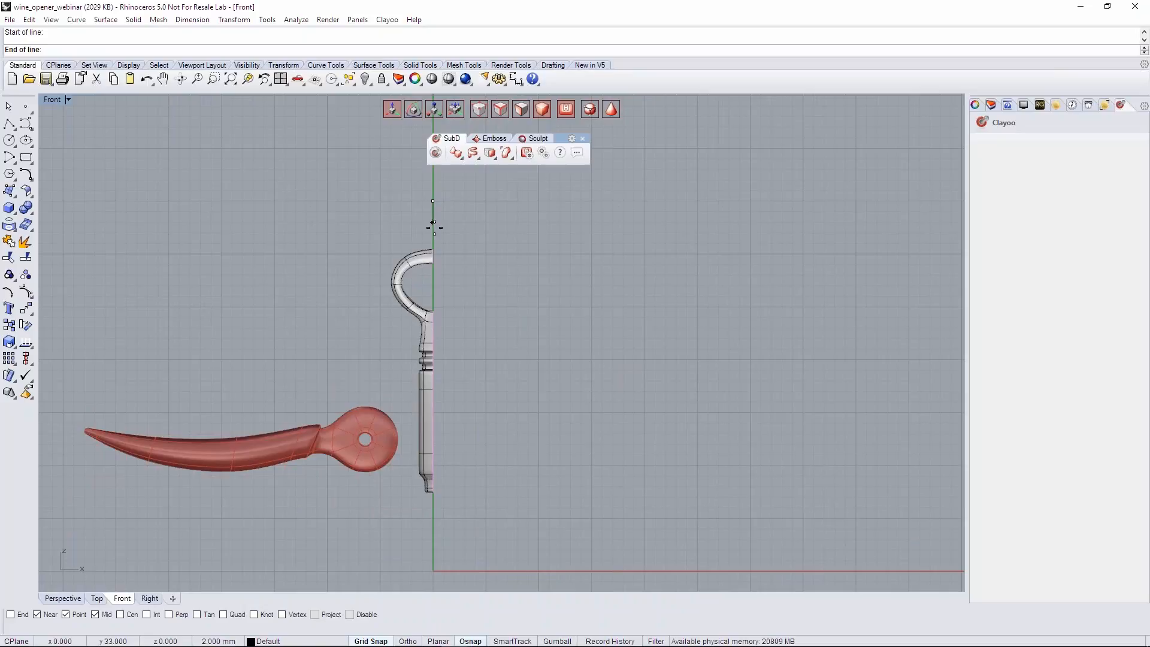
{"action": "left_click", "coordinate": [434, 232]}
{"action": "key", "text": "Return"}
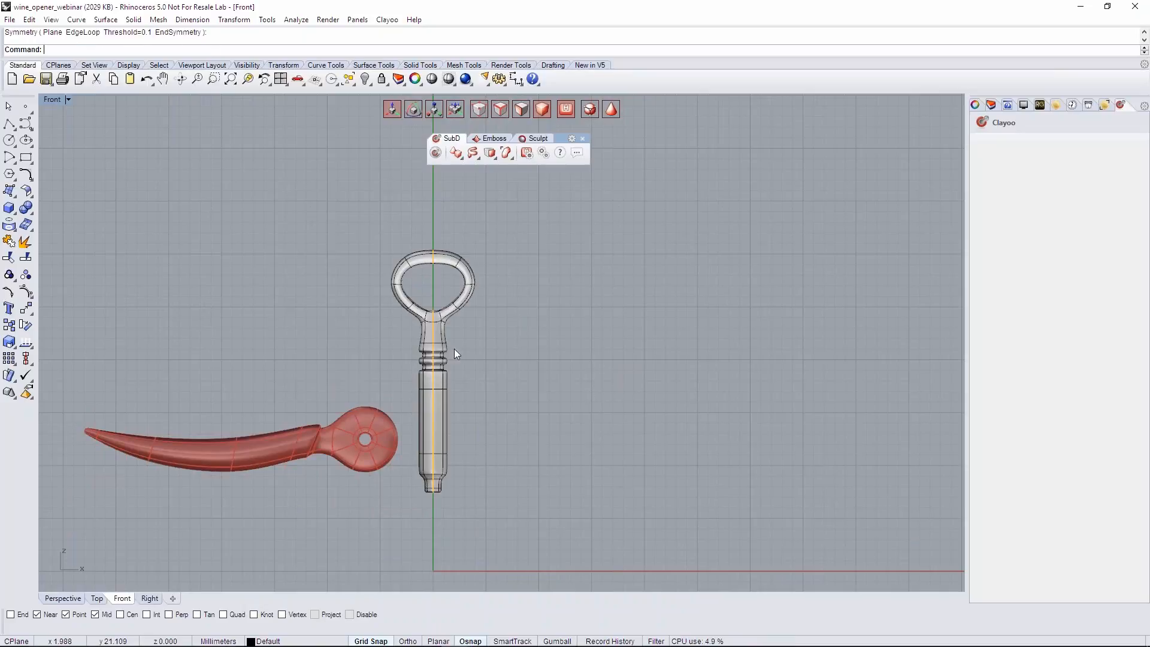
- Examine the mirrored shaft's lower tip and overall form in the Perspective view
{"action": "scroll", "coordinate": [431, 396], "scroll_direction": "up", "scroll_amount": 3}
{"action": "key", "text": "ctrl+F4"}
{"action": "scroll", "coordinate": [451, 368], "scroll_direction": "down", "scroll_amount": 4}
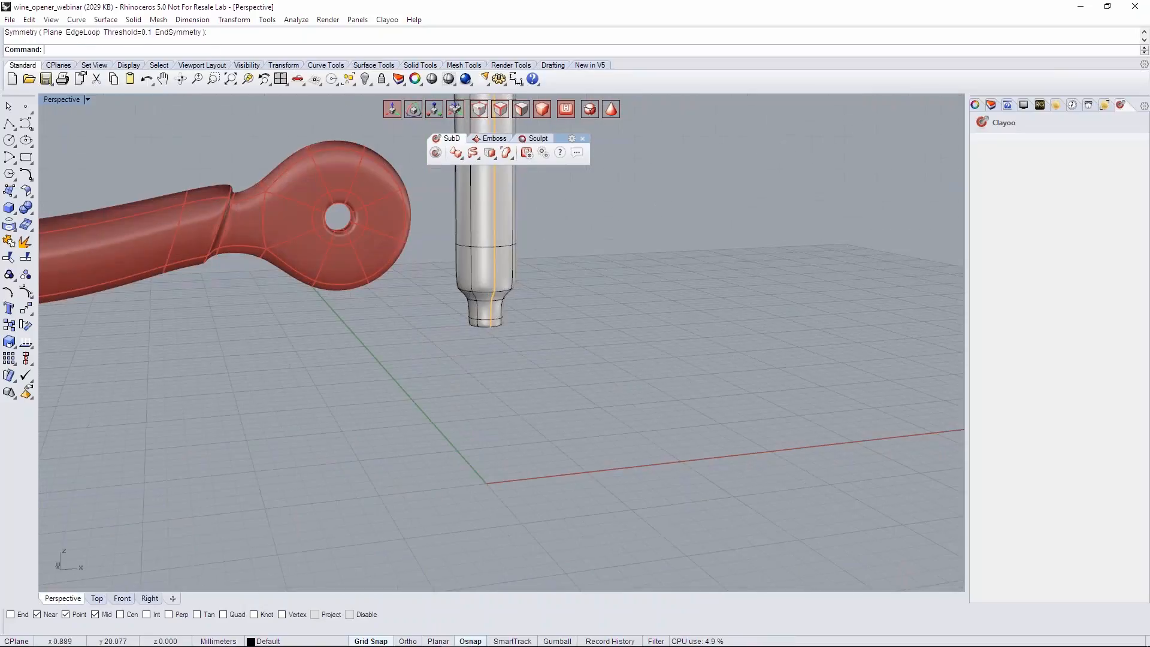
{"action": "right_click_drag", "start_coordinate": [539, 342], "coordinate": [469, 372]}
{"action": "scroll", "coordinate": [476, 457], "scroll_direction": "up", "scroll_amount": 4}
{"action": "right_click_drag", "start_coordinate": [473, 498], "coordinate": [484, 467], "text": "shift"}
{"action": "scroll", "coordinate": [483, 397], "scroll_direction": "down", "scroll_amount": 2}
{"action": "right_click_drag", "start_coordinate": [496, 321], "coordinate": [492, 399], "text": "shift"}
{"action": "right_click_drag", "start_coordinate": [467, 324], "coordinate": [486, 323]}
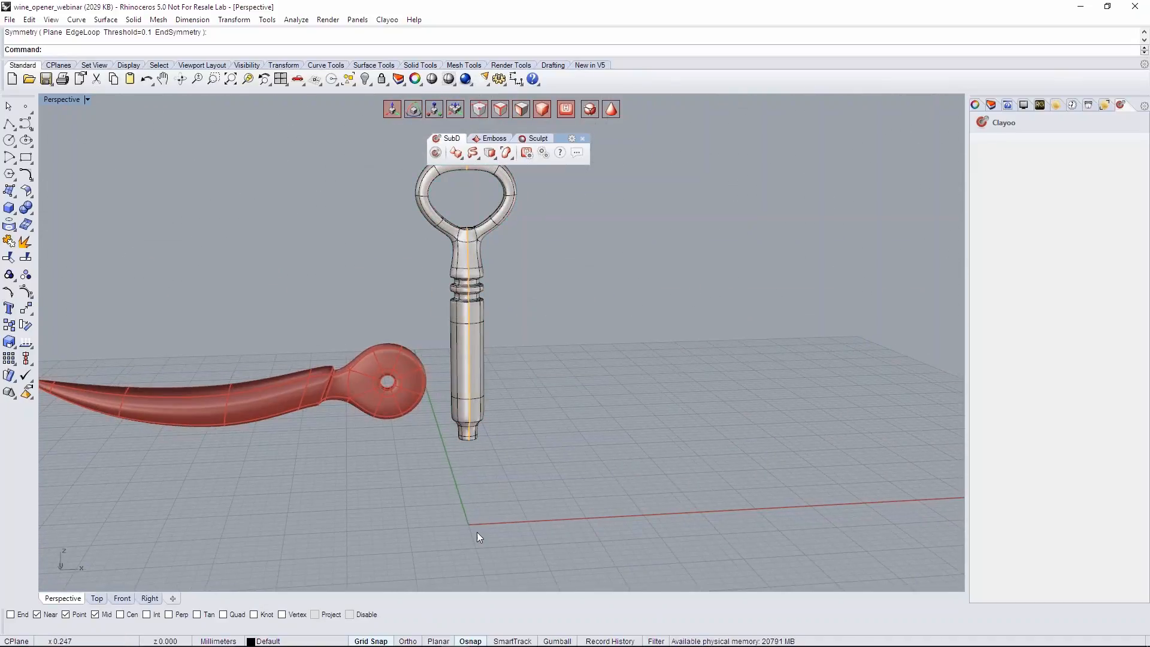
- End the symmetry on the shaft and looped grip with the EndSymmetry option
{"action": "left_click", "coordinate": [472, 318]}
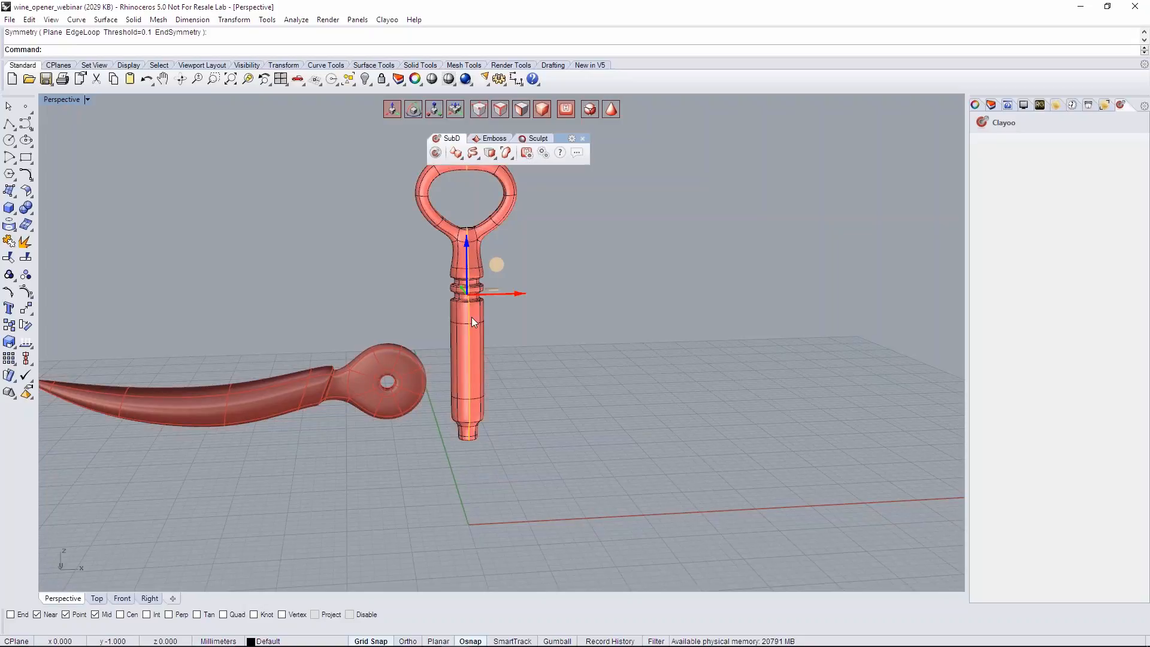
{"action": "left_click", "coordinate": [491, 157]}
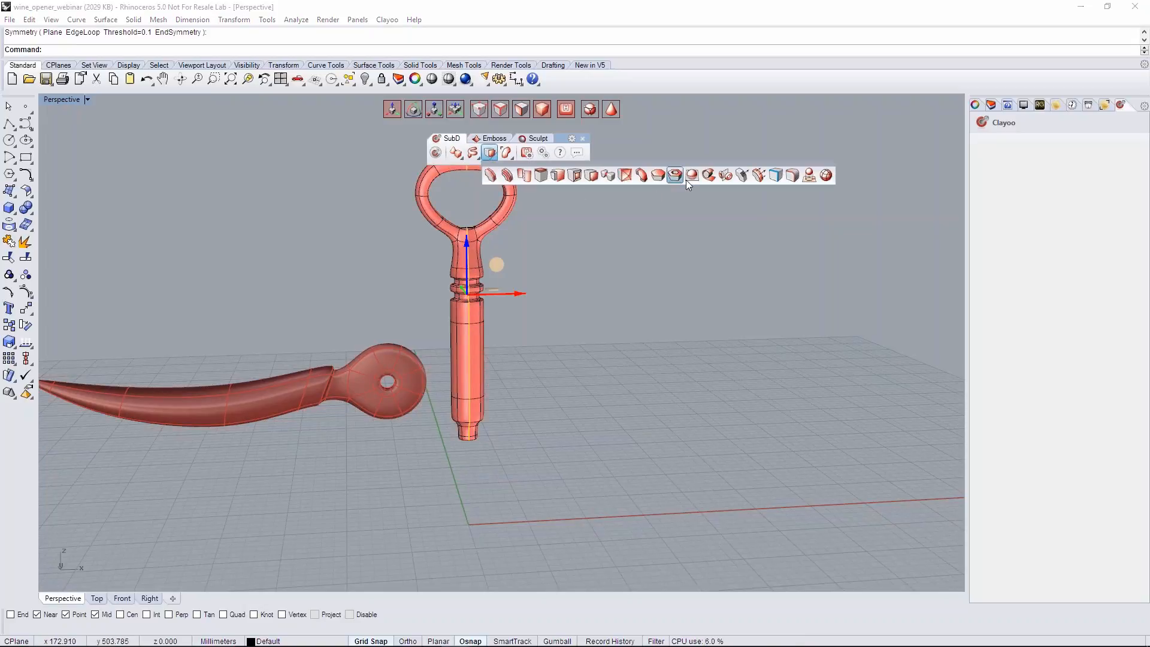
{"action": "left_click", "coordinate": [725, 175]}
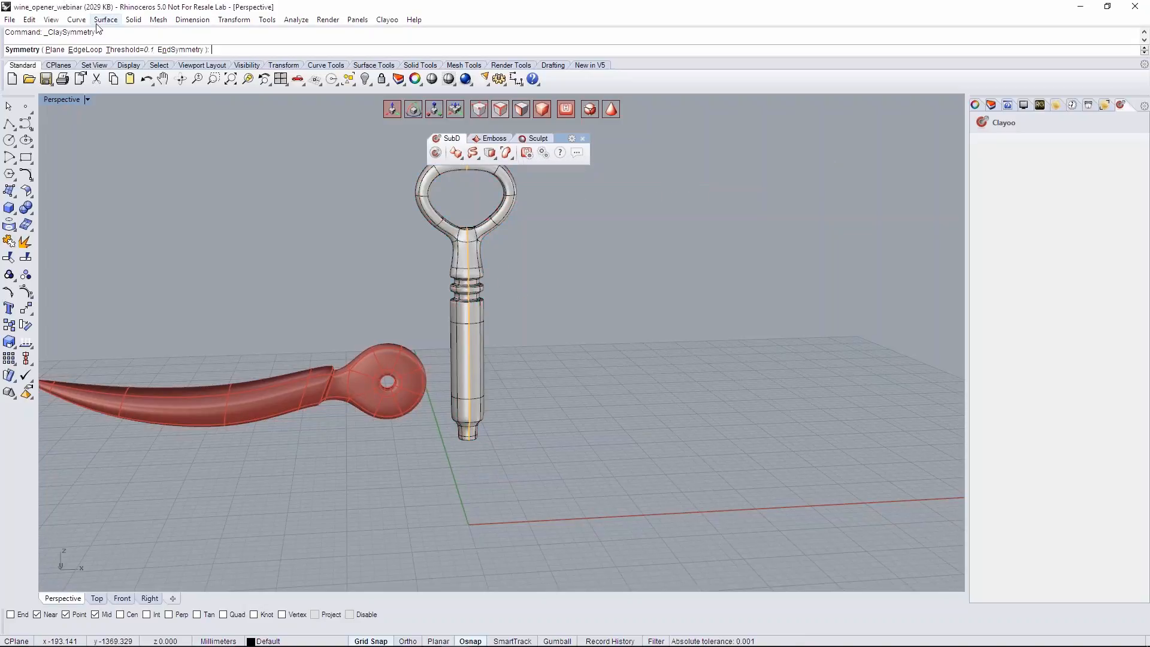
{"action": "right_click_drag", "start_coordinate": [542, 305], "coordinate": [611, 360]}
{"action": "scroll", "coordinate": [466, 250], "scroll_direction": "up", "scroll_amount": 6}
{"action": "right_click_drag", "start_coordinate": [465, 252], "coordinate": [423, 230]}
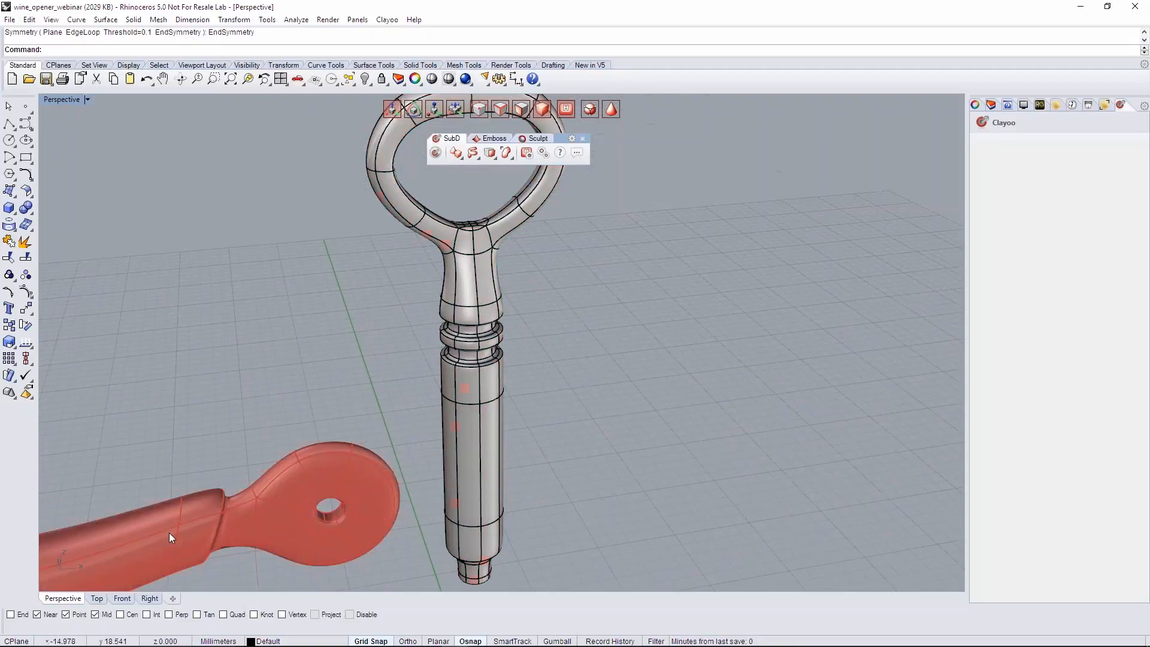
- Return to the Front view, centre the shaft and lever in it, and save the file
{"action": "left_click", "coordinate": [123, 598]}
{"action": "scroll", "coordinate": [336, 383], "scroll_direction": "down", "scroll_amount": 8}
{"action": "scroll", "coordinate": [452, 346], "scroll_direction": "up", "scroll_amount": 4}
{"action": "right_click_drag", "start_coordinate": [383, 427], "coordinate": [503, 393]}
{"action": "key", "text": "ctrl+s"}
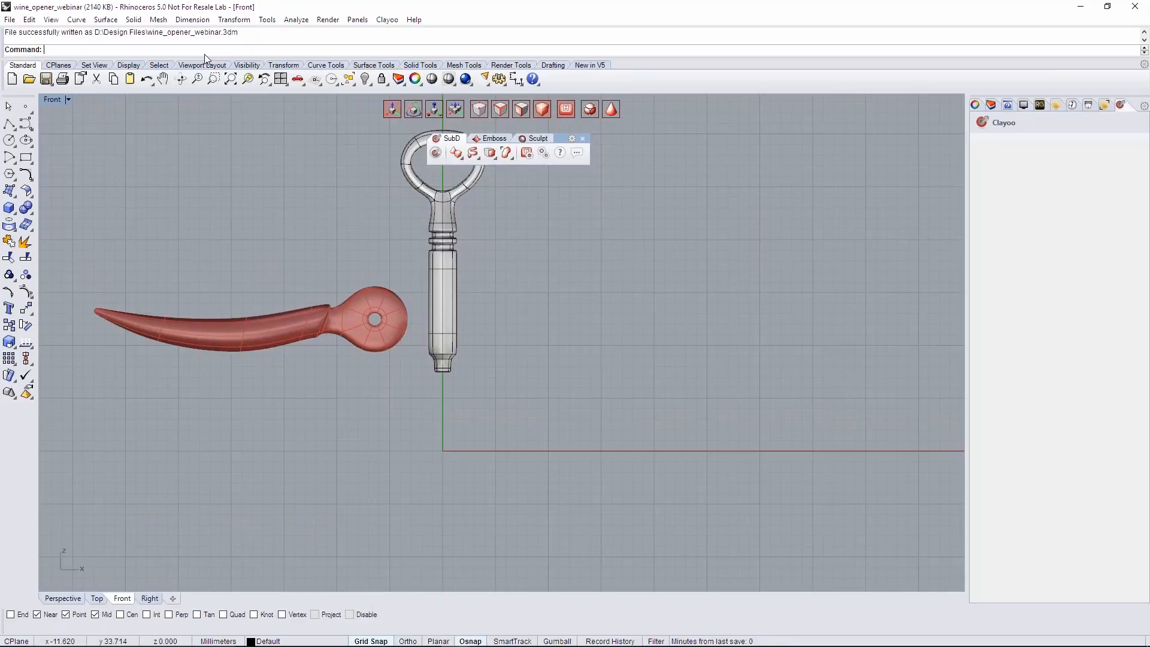
- Draw a 3-turn spiral about 8 mm long and about 0.6 mm in radius down the central axis, starting just below the shaft tip
{"action": "type", "text": "Spir"}
{"action": "key", "text": "BackSpace"}
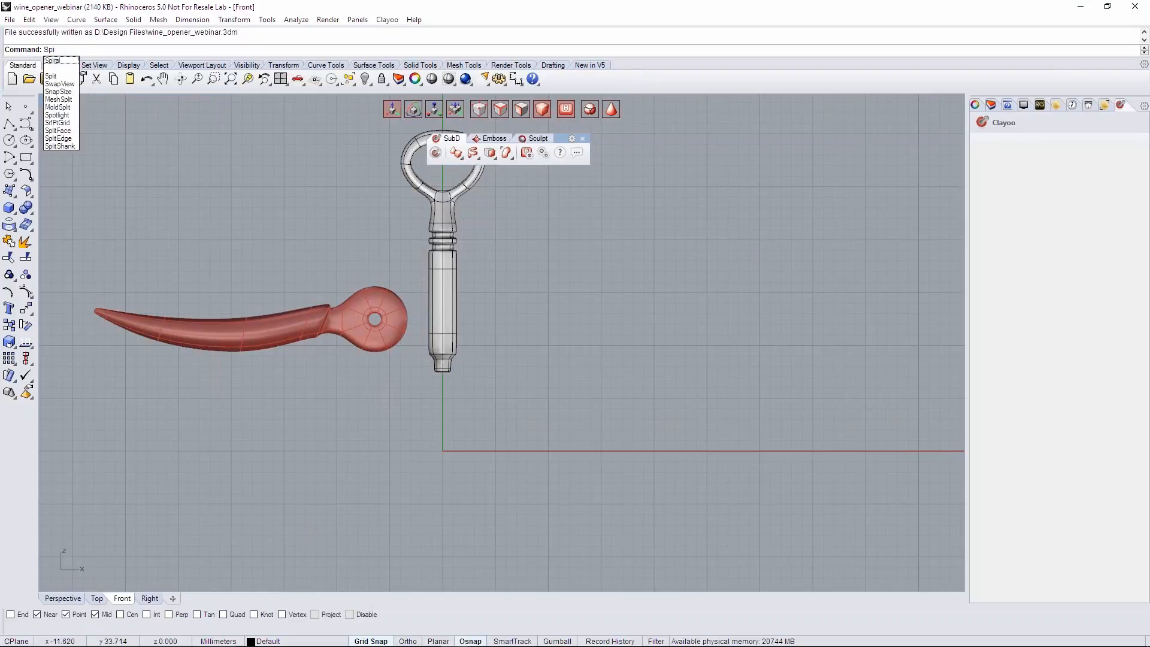
{"action": "type", "text": "r"}
{"action": "key", "text": "Return"}
{"action": "scroll", "coordinate": [443, 395], "scroll_direction": "up", "scroll_amount": 3}
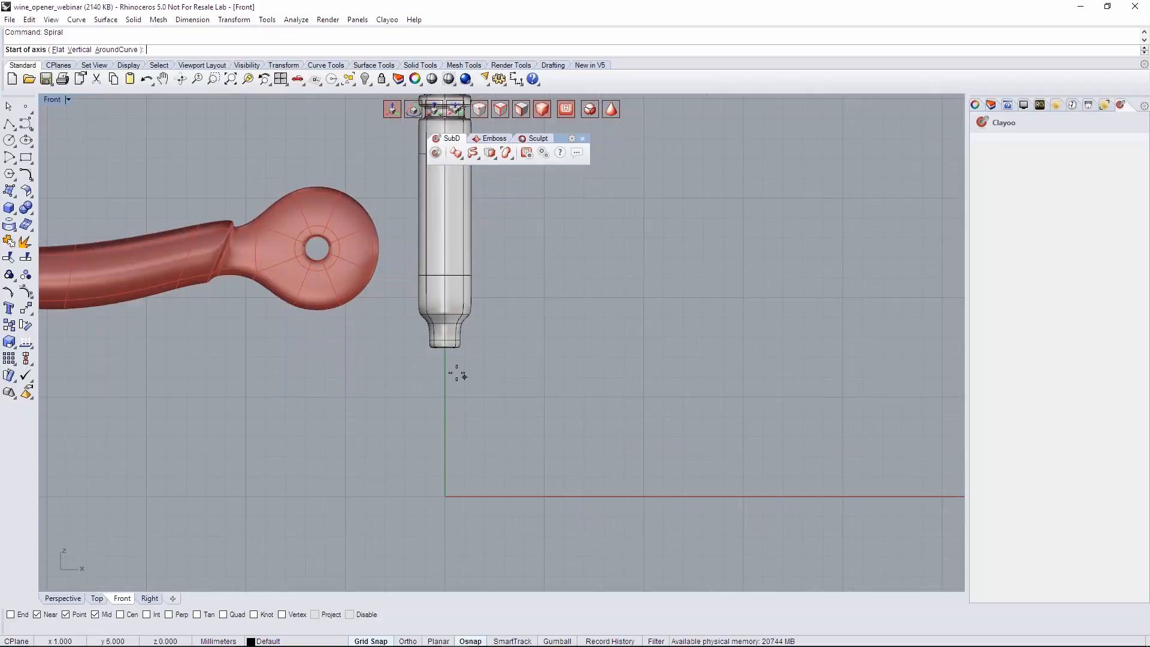
{"action": "left_click", "coordinate": [445, 358]}
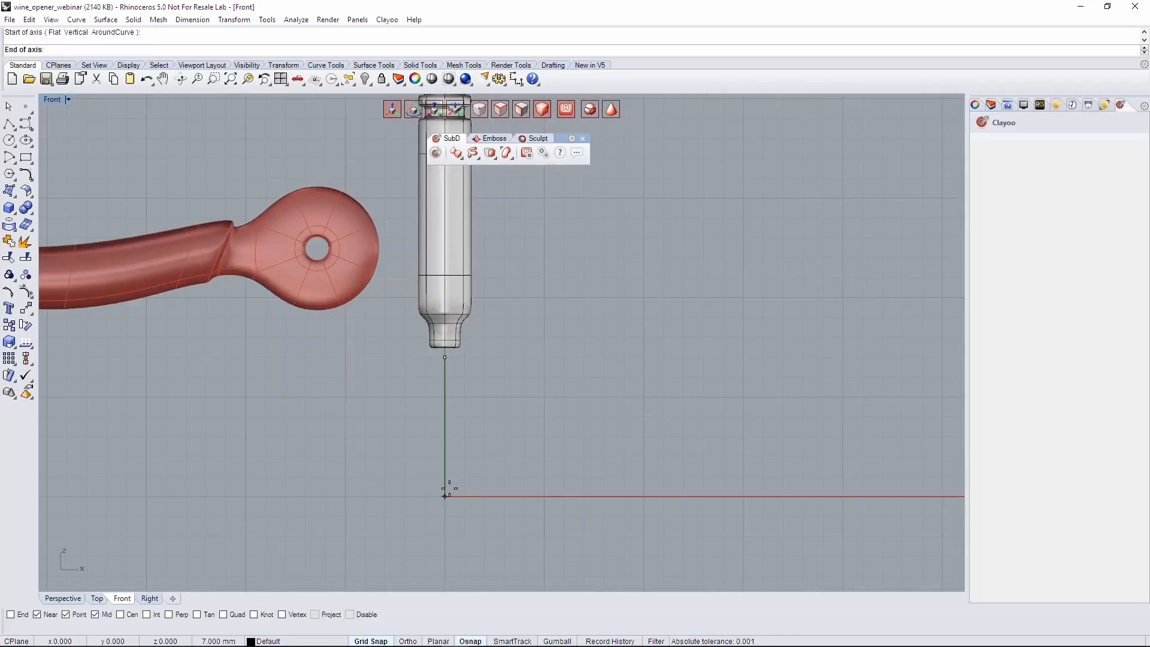
{"action": "left_click", "coordinate": [445, 516]}
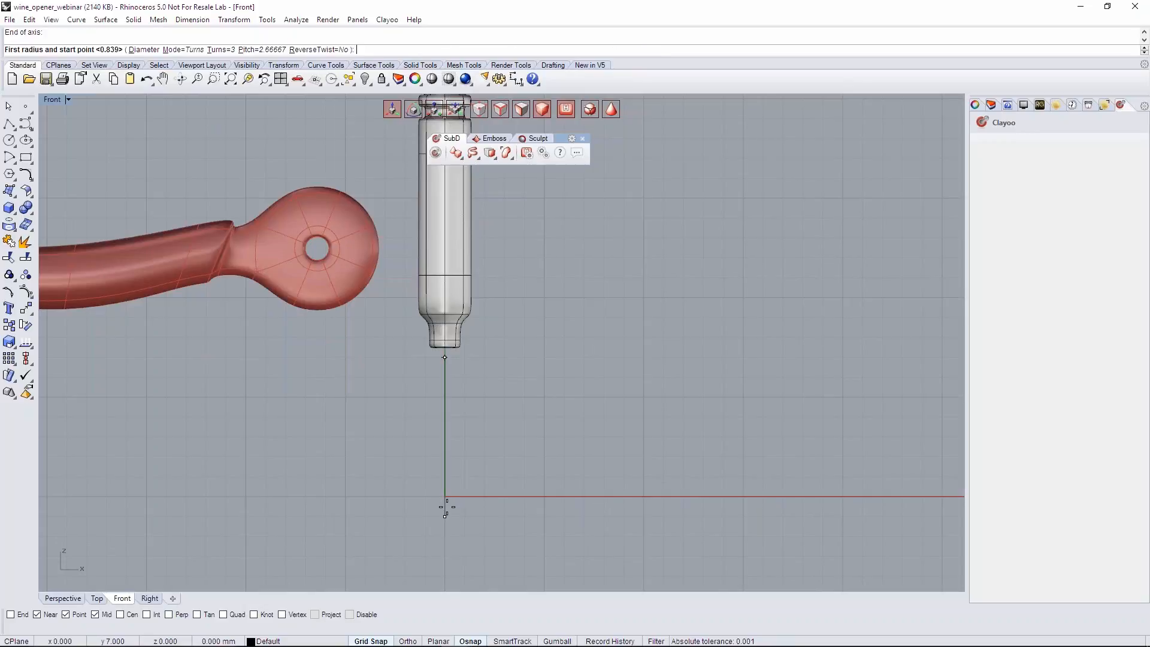
{"action": "left_click", "coordinate": [228, 49]}
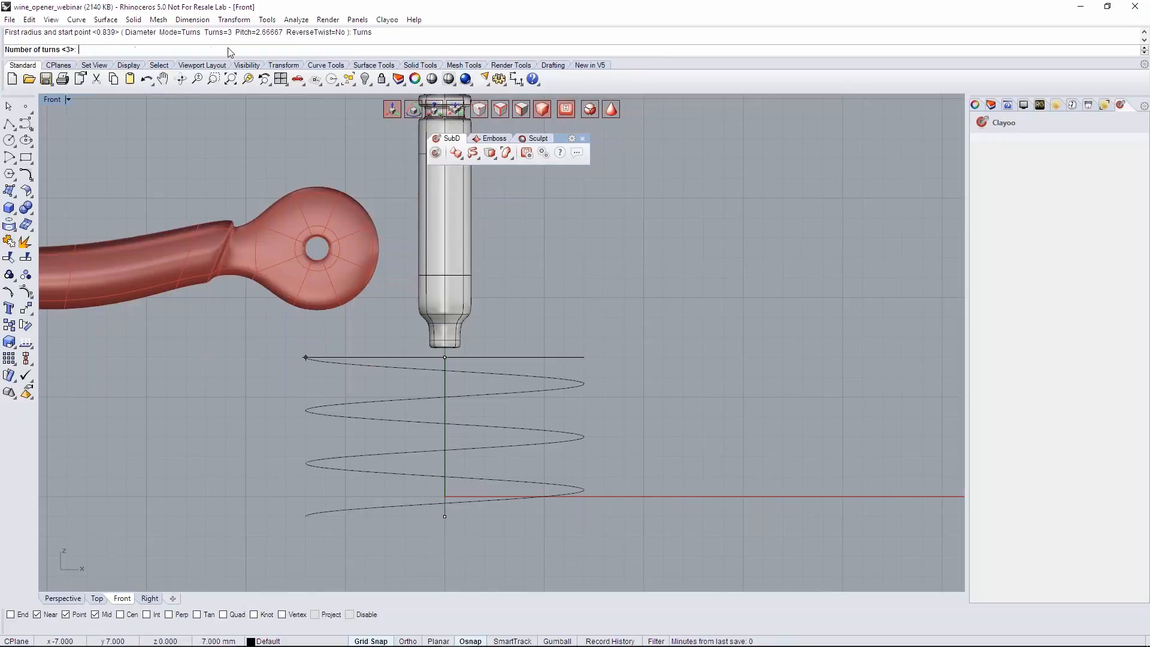
{"action": "type", "text": "3"}
{"action": "key", "text": "Return"}
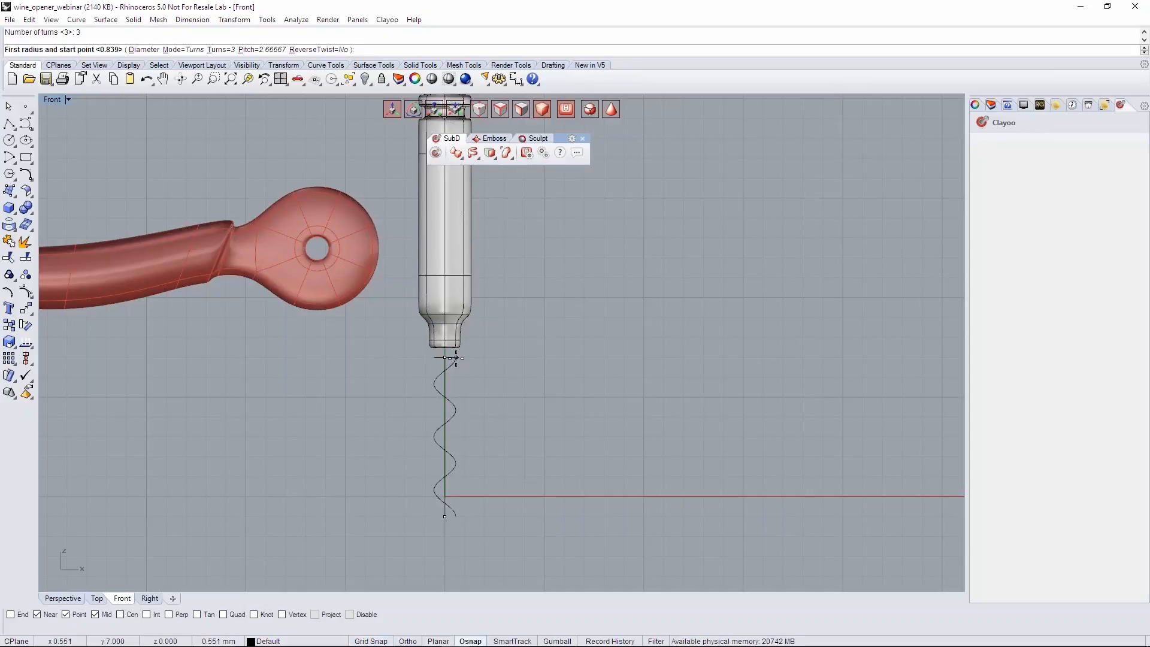
{"action": "left_click", "coordinate": [458, 358]}
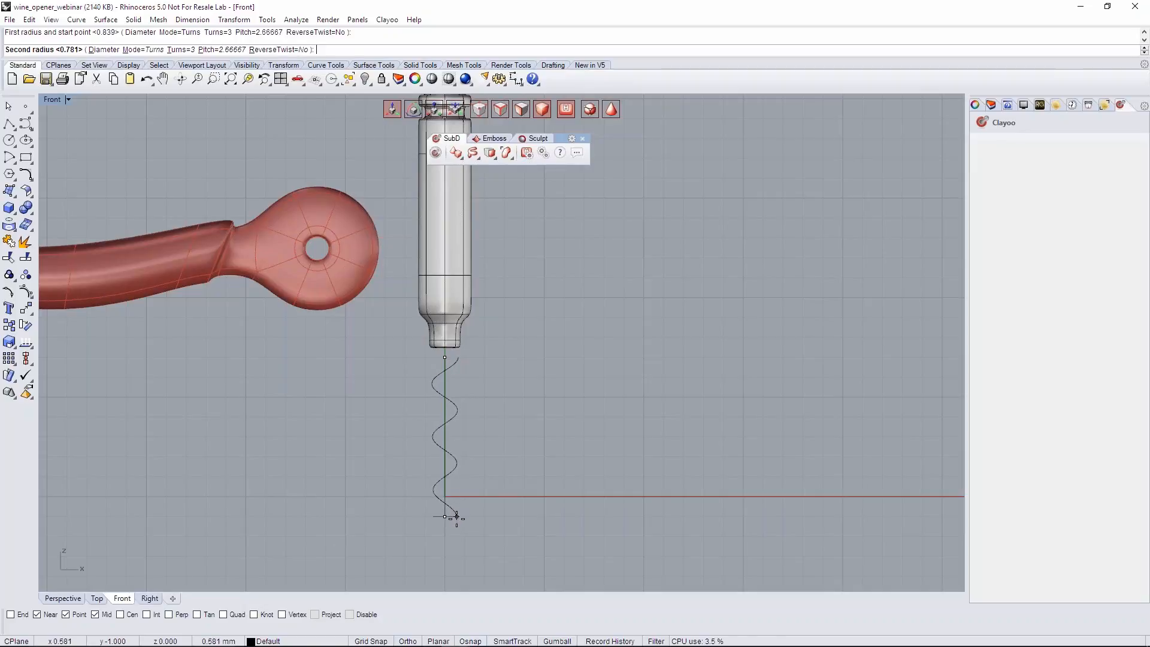
{"action": "left_click", "coordinate": [457, 516]}
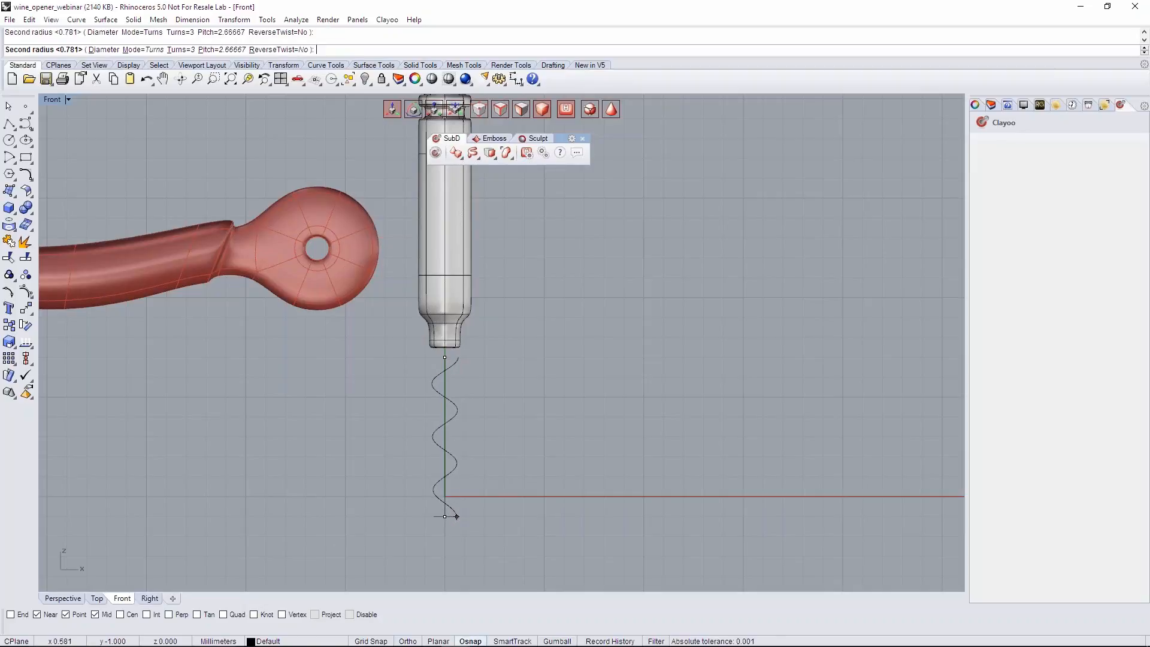
- Create a Clayoo pipe along the spiral curve in the Perspective view
{"action": "left_click", "coordinate": [78, 596]}
{"action": "scroll", "coordinate": [455, 413], "scroll_direction": "down", "scroll_amount": 4}
{"action": "right_click_drag", "start_coordinate": [464, 383], "coordinate": [472, 205]}
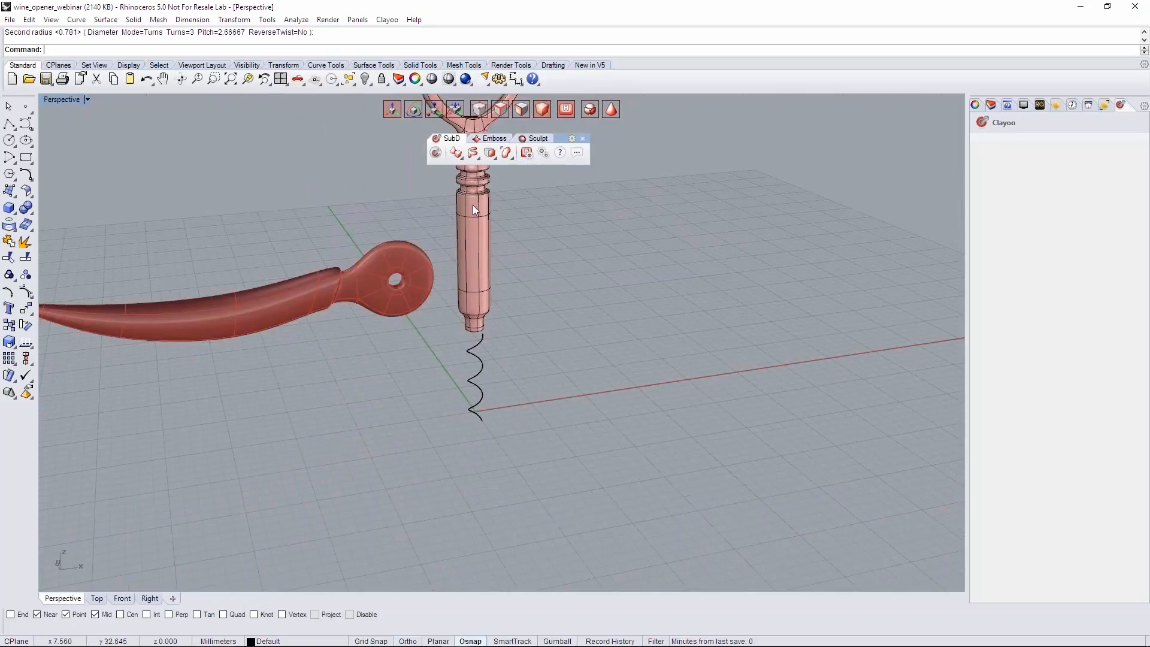
{"action": "scroll", "coordinate": [515, 325], "scroll_direction": "up", "scroll_amount": 6}
{"action": "right_click_drag", "start_coordinate": [515, 325], "coordinate": [467, 359]}
{"action": "scroll", "coordinate": [492, 398], "scroll_direction": "up", "scroll_amount": 3}
{"action": "right_click_drag", "start_coordinate": [486, 385], "coordinate": [461, 419]}
{"action": "scroll", "coordinate": [447, 433], "scroll_direction": "down", "scroll_amount": 5}
{"action": "left_click", "coordinate": [411, 441]}
{"action": "scroll", "coordinate": [471, 383], "scroll_direction": "down", "scroll_amount": 4}
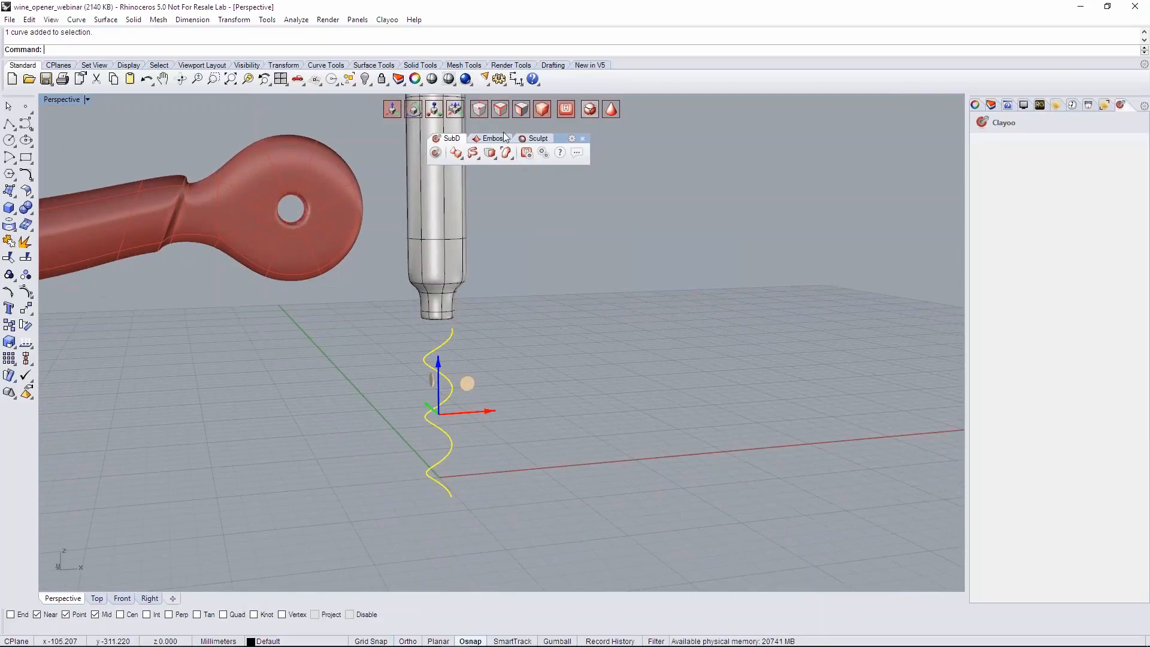
{"action": "left_click", "coordinate": [472, 154]}
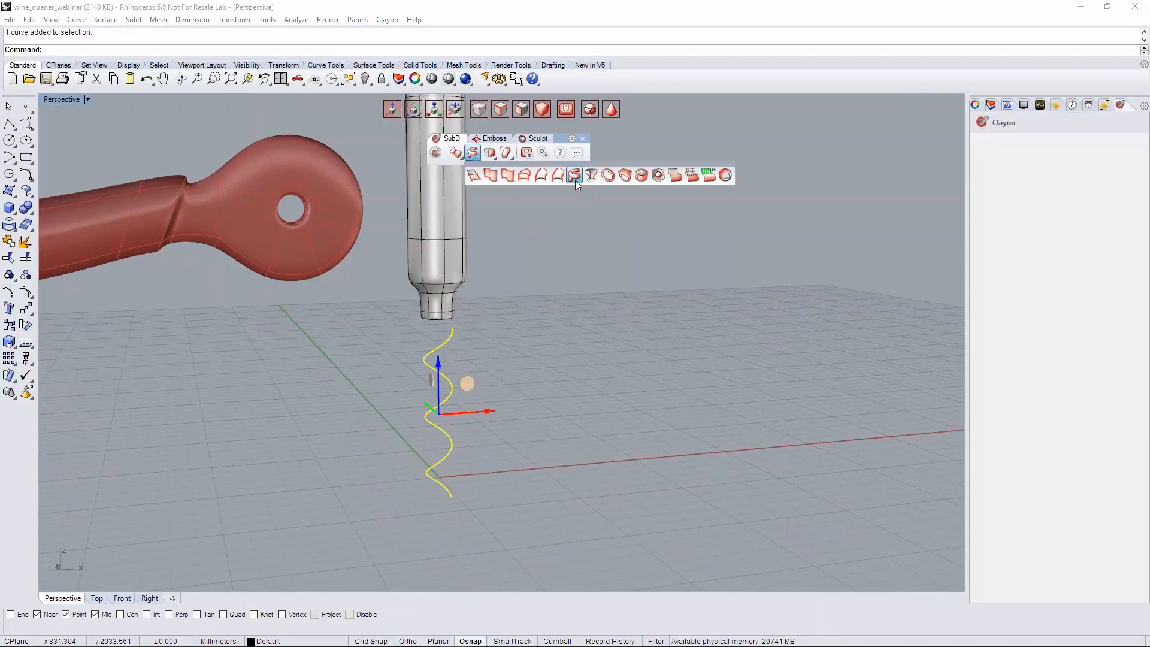
{"action": "left_click", "coordinate": [575, 180]}
- Set the pipe's global radius to 1 and its global segments to 24
{"action": "right_click_drag", "start_coordinate": [566, 272], "coordinate": [506, 286]}
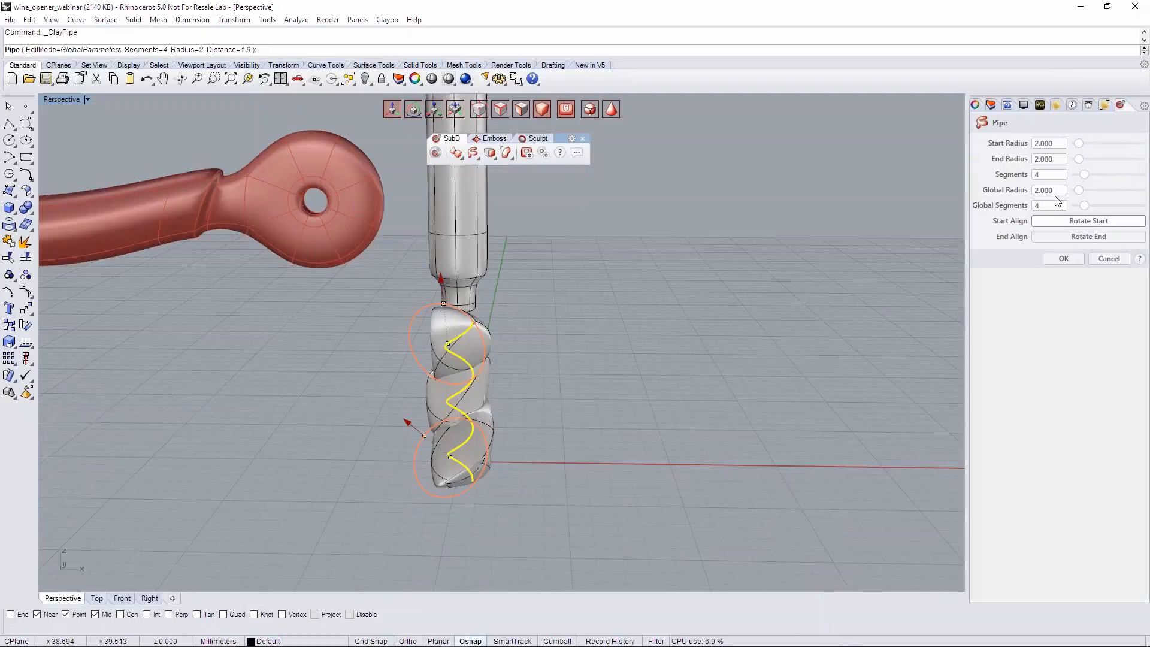
{"action": "scroll", "coordinate": [1059, 191], "scroll_direction": "down", "scroll_amount": 1}
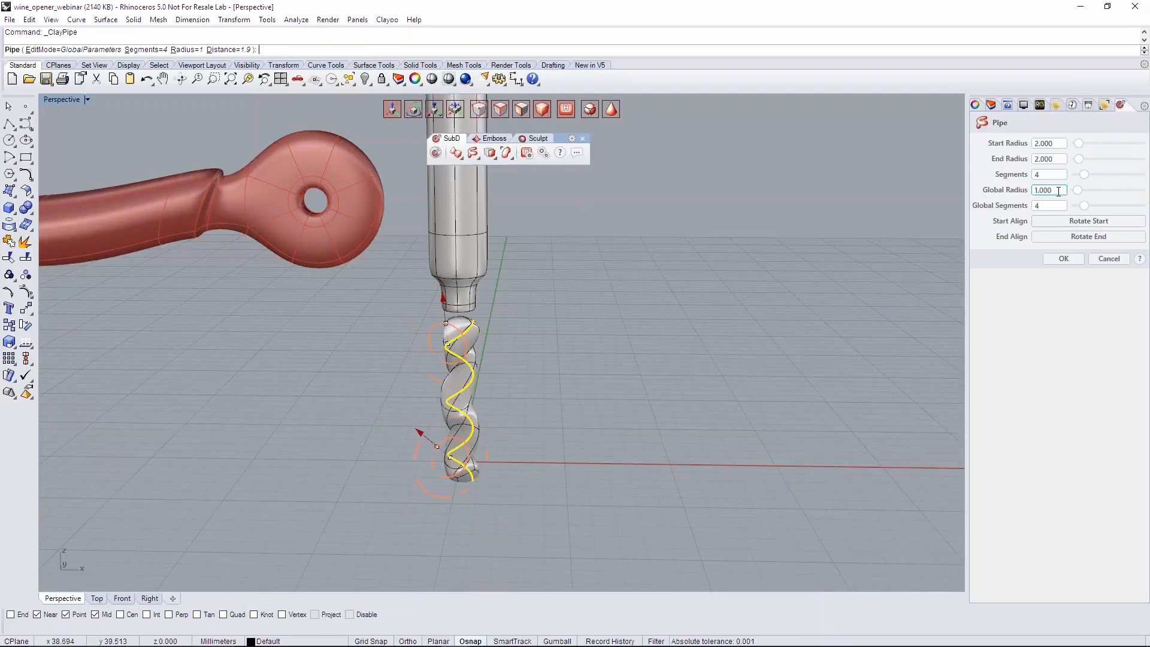
{"action": "right_click_drag", "start_coordinate": [771, 395], "coordinate": [780, 403]}
{"action": "scroll", "coordinate": [1049, 206], "scroll_direction": "up", "scroll_amount": 15}
{"action": "scroll", "coordinate": [1050, 205], "scroll_direction": "up", "scroll_amount": 3}
{"action": "scroll", "coordinate": [1049, 205], "scroll_direction": "up", "scroll_amount": 2}
{"action": "right_click_drag", "start_coordinate": [691, 321], "coordinate": [526, 429]}
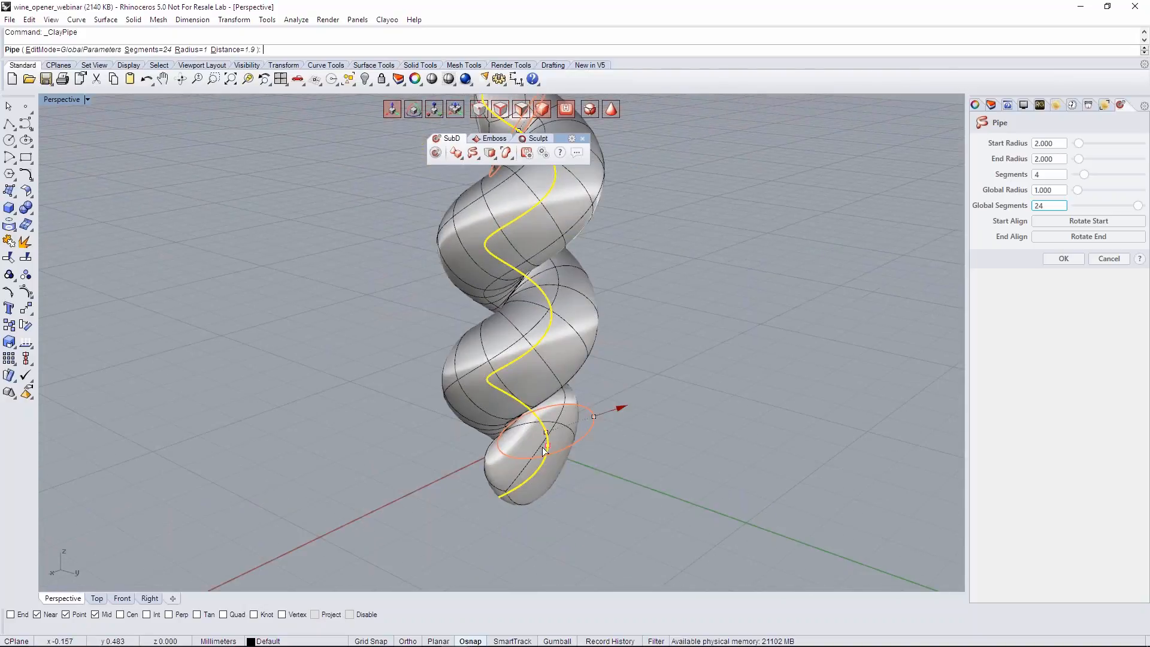
- Shrink the pipe towards its lower tip, bringing the end radius down to about 0.18
{"action": "left_click_drag", "start_coordinate": [512, 492], "coordinate": [517, 496]}
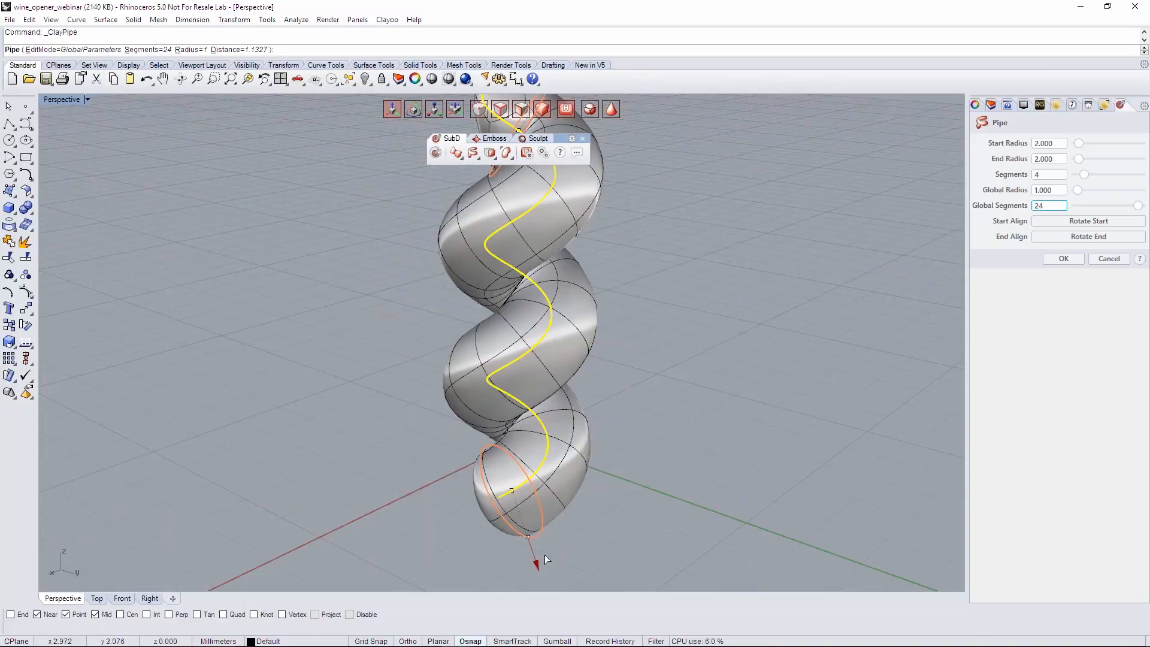
{"action": "left_click_drag", "start_coordinate": [539, 565], "coordinate": [521, 529]}
{"action": "scroll", "coordinate": [547, 500], "scroll_direction": "down", "scroll_amount": 4}
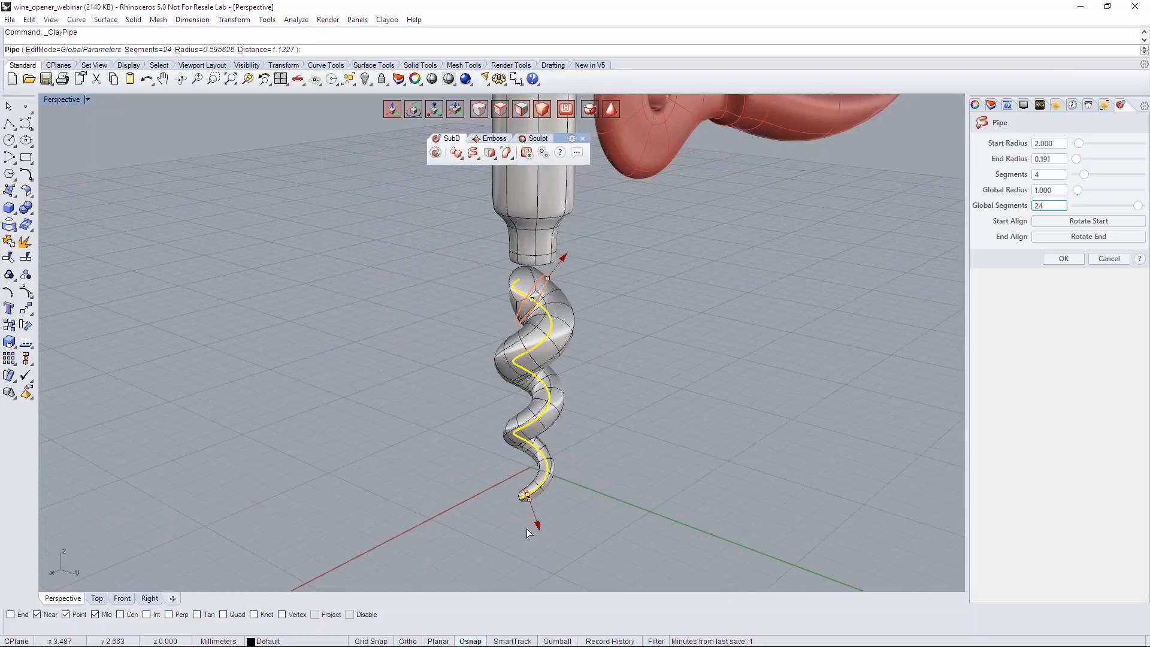
{"action": "scroll", "coordinate": [530, 521], "scroll_direction": "up", "scroll_amount": 3}
{"action": "mouse_move", "coordinate": [533, 505]}
{"action": "left_click_drag", "start_coordinate": [533, 505], "coordinate": [533, 504]}
- Reduce the pipe's start radius to about 0.35 and slim the intermediate section near its upper end to about 0.26
{"action": "right_click_drag", "start_coordinate": [299, 114], "coordinate": [635, 333], "text": "shift"}
{"action": "left_click_drag", "start_coordinate": [474, 339], "coordinate": [509, 390]}
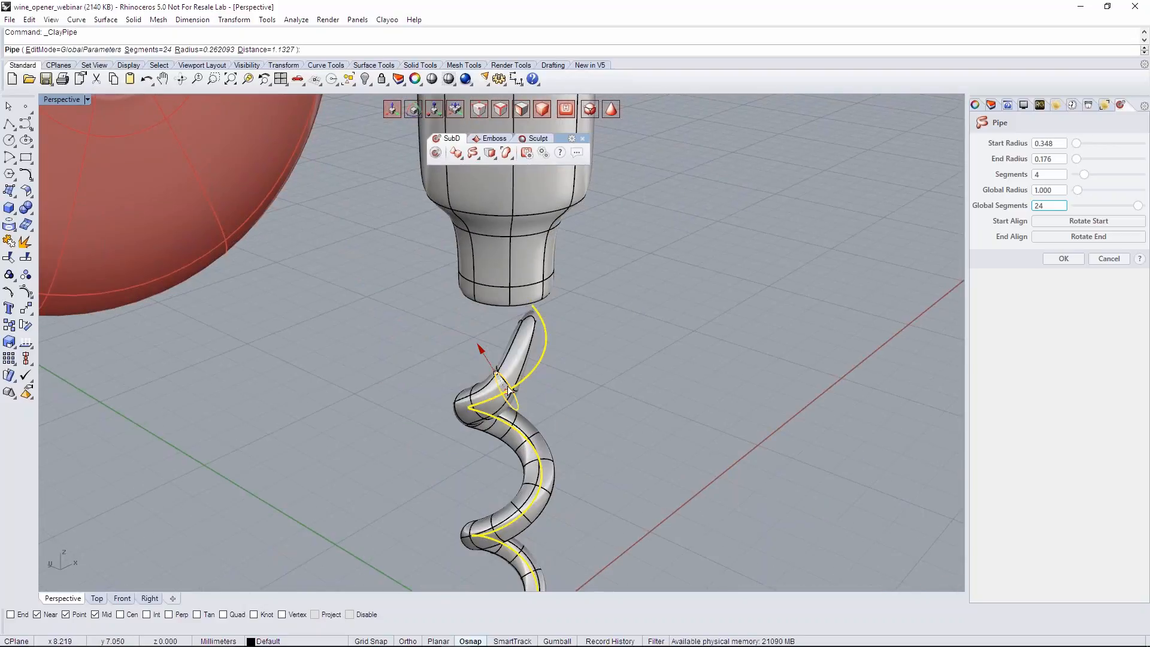
{"action": "left_click_drag", "start_coordinate": [545, 345], "coordinate": [545, 346]}
{"action": "right_click_drag", "start_coordinate": [598, 355], "coordinate": [587, 327]}
{"action": "scroll", "coordinate": [587, 329], "scroll_direction": "down", "scroll_amount": 5}
{"action": "scroll", "coordinate": [588, 434], "scroll_direction": "down", "scroll_amount": 5}
{"action": "right_click_drag", "start_coordinate": [640, 420], "coordinate": [473, 372]}
{"action": "scroll", "coordinate": [558, 454], "scroll_direction": "up", "scroll_amount": 5}
{"action": "scroll", "coordinate": [565, 457], "scroll_direction": "down", "scroll_amount": 6}
{"action": "scroll", "coordinate": [623, 367], "scroll_direction": "up", "scroll_amount": 10}
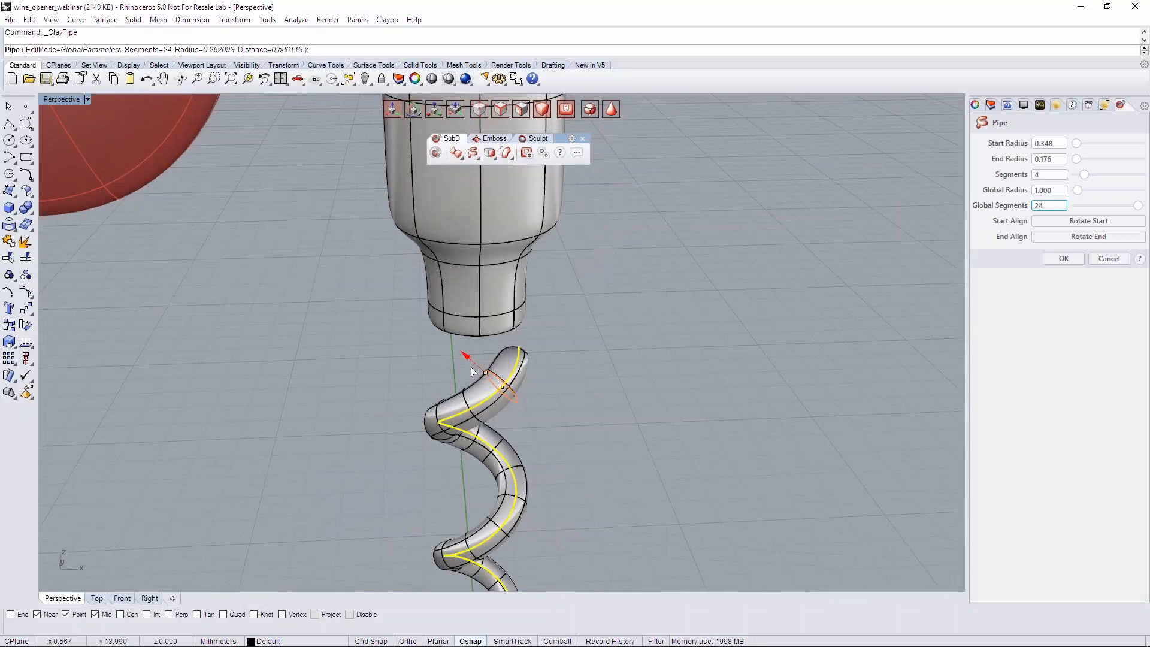
- Refine the pipe's start radius to about 0.32 and the intermediate section to about 0.25, and finish the pipe
{"action": "left_click_drag", "start_coordinate": [465, 354], "coordinate": [468, 357]}
{"action": "scroll", "coordinate": [581, 408], "scroll_direction": "down", "scroll_amount": 4}
{"action": "right_click_drag", "start_coordinate": [581, 407], "coordinate": [539, 420]}
{"action": "scroll", "coordinate": [605, 434], "scroll_direction": "down", "scroll_amount": 4}
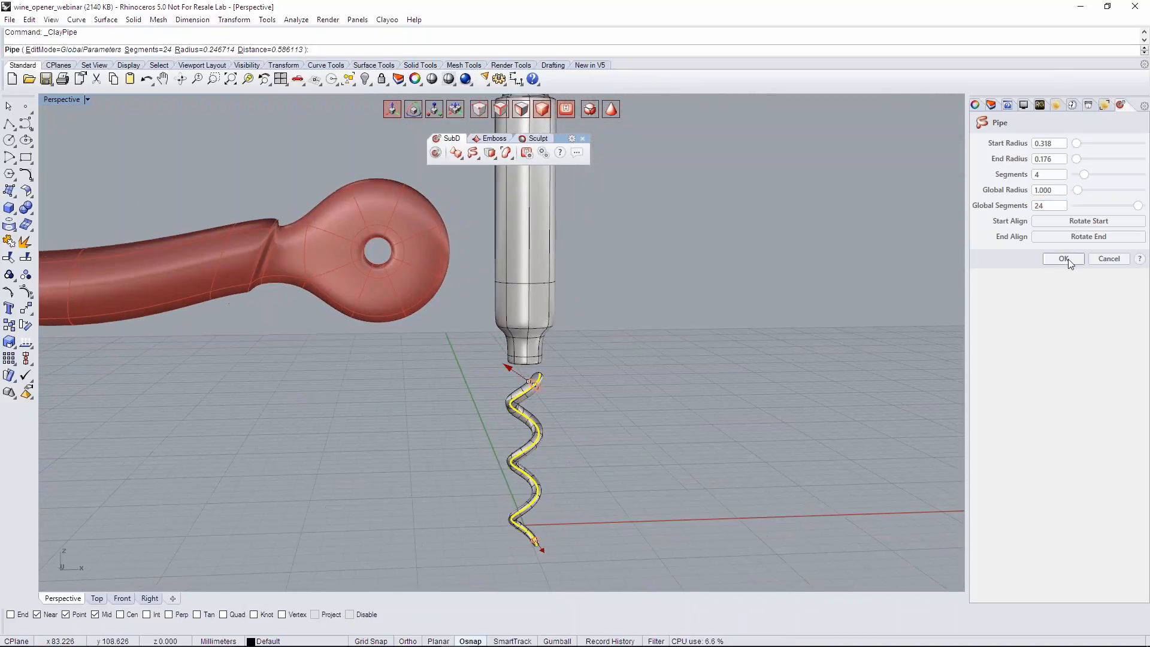
{"action": "left_click", "coordinate": [1063, 258]}
- Delete the original spiral curve inside the pipe
{"action": "scroll", "coordinate": [621, 415], "scroll_direction": "up", "scroll_amount": 4}
{"action": "right_click_drag", "start_coordinate": [621, 415], "coordinate": [517, 276]}
{"action": "scroll", "coordinate": [491, 383], "scroll_direction": "up", "scroll_amount": 5}
{"action": "right_click_drag", "start_coordinate": [501, 343], "coordinate": [527, 411]}
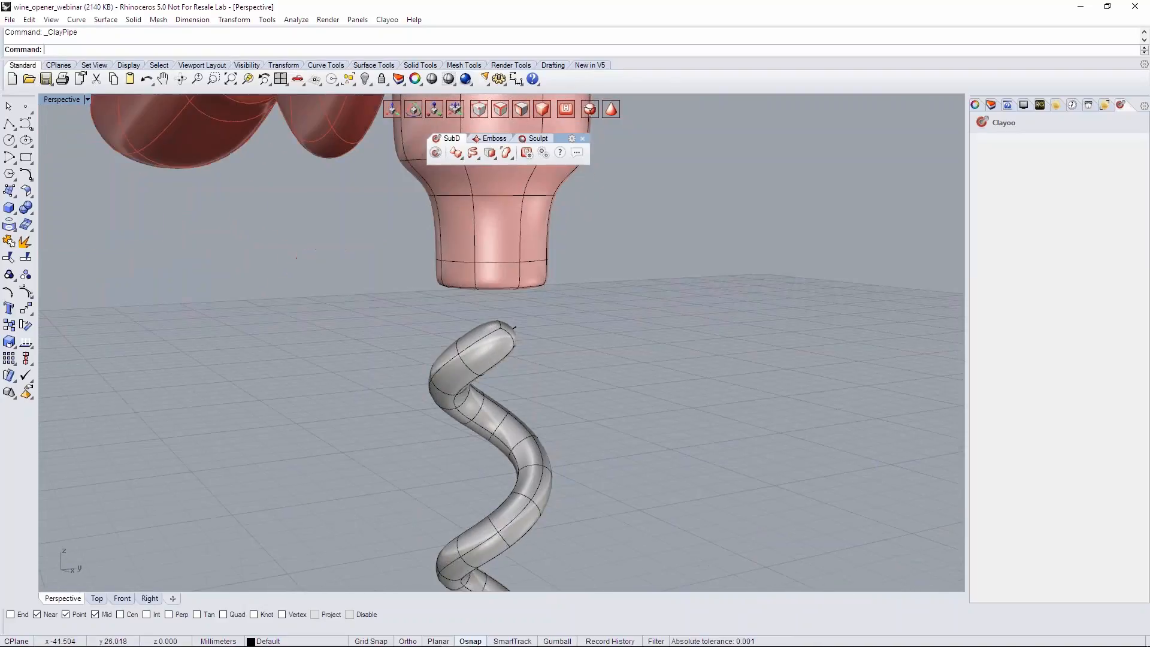
{"action": "scroll", "coordinate": [509, 326], "scroll_direction": "up", "scroll_amount": 6}
{"action": "left_click", "coordinate": [509, 341]}
{"action": "key", "text": "Delete"}
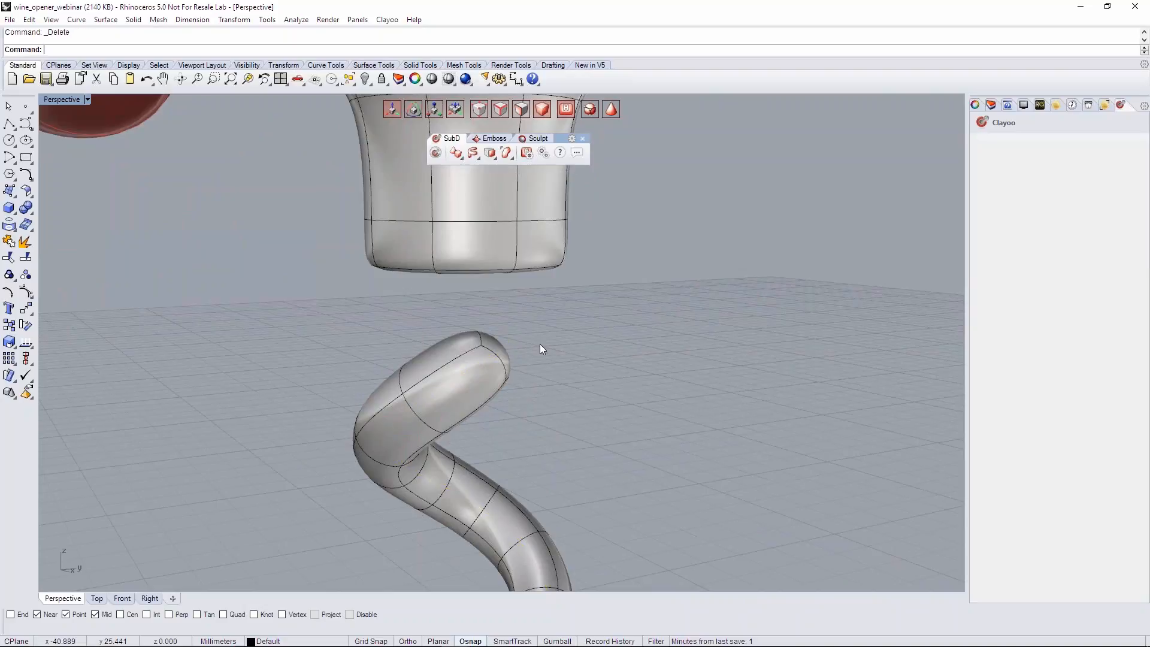
- Switch to the box display and move and rotate the spiral pipe's upper end face up toward the shaft tip
{"action": "mouse_move", "coordinate": [549, 344]}
{"action": "right_mouse_down"}
{"action": "mouse_move", "coordinate": [502, 348]}
{"action": "mouse_move", "coordinate": [693, 412]}
{"action": "mouse_move", "coordinate": [554, 346]}
{"action": "right_mouse_up"}
{"action": "left_click", "coordinate": [505, 353]}
{"action": "key", "text": "Tab"}
{"action": "left_click", "coordinate": [539, 374]}
{"action": "left_click_drag", "start_coordinate": [541, 324], "coordinate": [546, 281]}
{"action": "key", "text": "e"}
{"action": "right_click_drag", "start_coordinate": [579, 365], "coordinate": [605, 383]}
{"action": "key", "text": "w"}
{"action": "left_click_drag", "start_coordinate": [542, 331], "coordinate": [523, 321]}
- Select the four central faces on the shaft's underside and scale them outward
{"action": "left_click", "coordinate": [585, 373]}
{"action": "right_click_drag", "start_coordinate": [584, 372], "coordinate": [397, 299]}
{"action": "scroll", "coordinate": [397, 299], "scroll_direction": "up", "scroll_amount": 5}
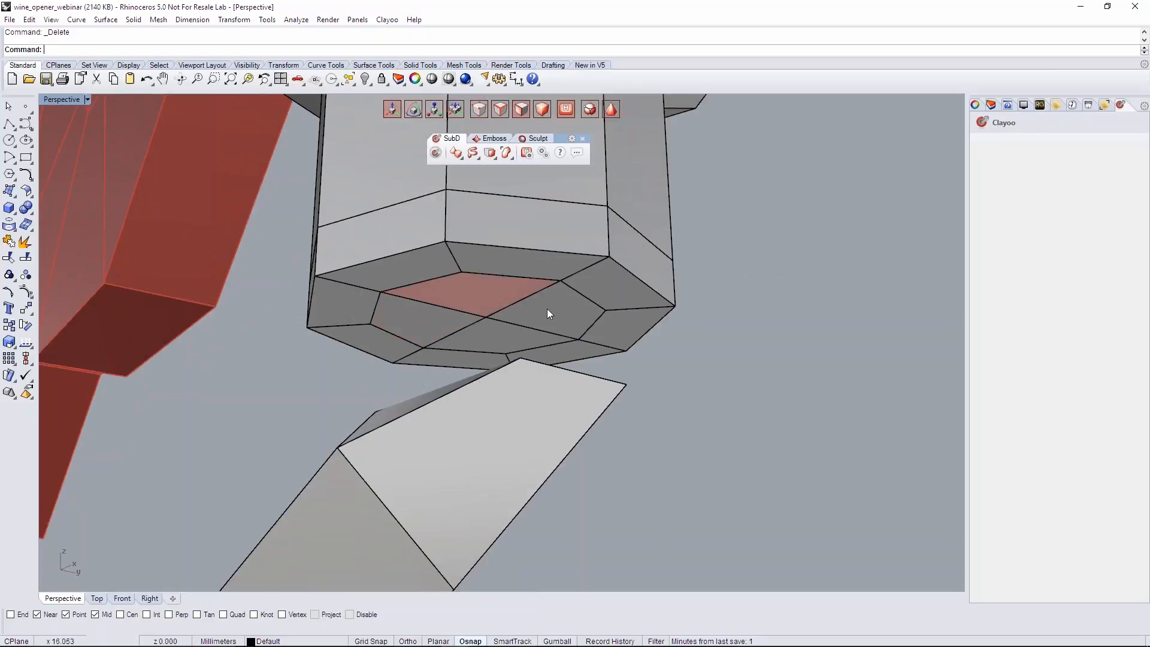
{"action": "right_click_drag", "start_coordinate": [547, 309], "coordinate": [563, 318]}
{"action": "left_click", "coordinate": [483, 301]}
{"action": "left_click", "coordinate": [445, 321], "text": "shift"}
{"action": "left_click", "coordinate": [500, 336], "text": "shift"}
{"action": "left_click", "coordinate": [541, 324], "text": "shift"}
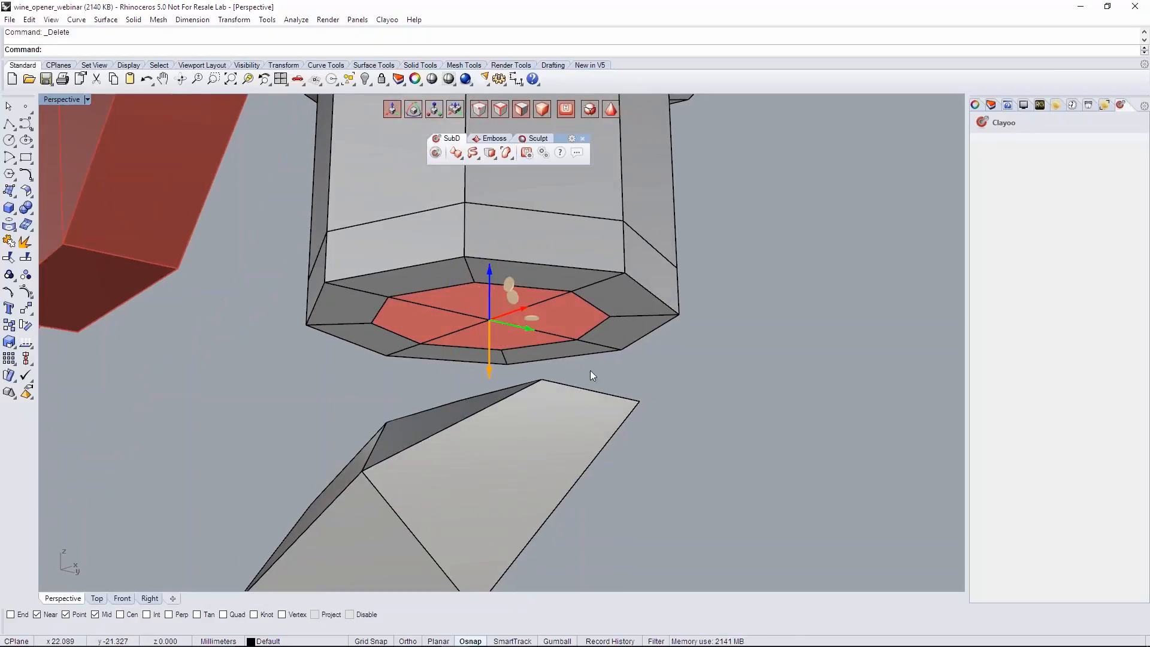
{"action": "key", "text": "r"}
{"action": "right_click_drag", "start_coordinate": [507, 336], "coordinate": [511, 286]}
{"action": "left_click_drag", "start_coordinate": [523, 301], "coordinate": [535, 300]}
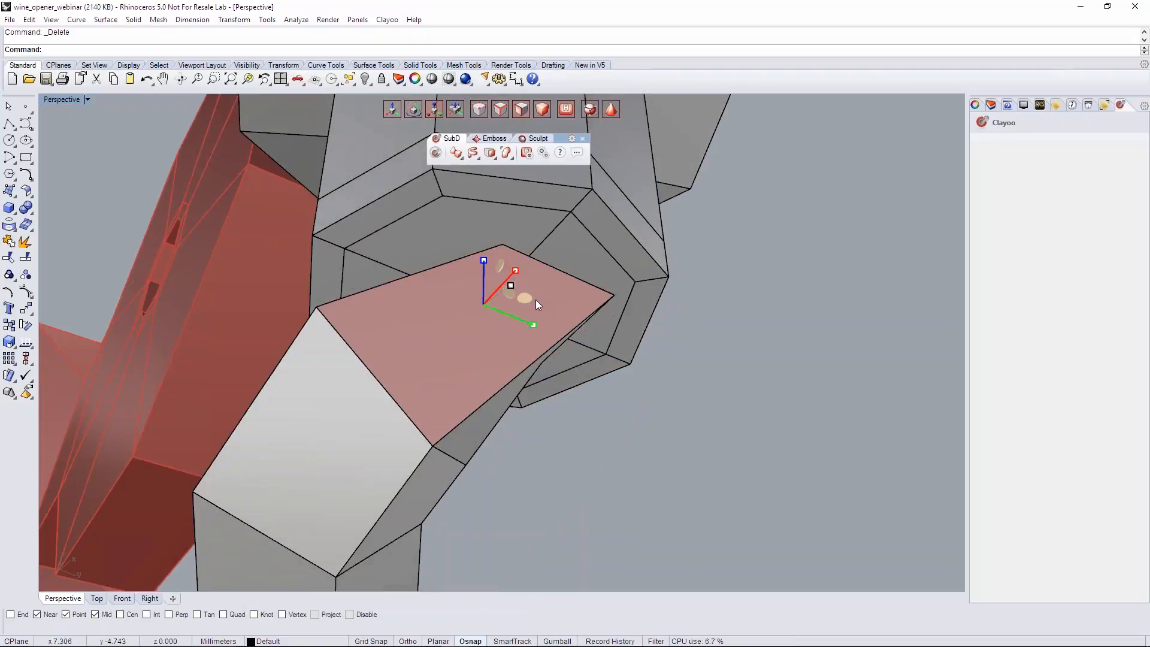
- Rotate the spiral pipe's upper end face so that it faces the shaft's underside
{"action": "left_click", "coordinate": [643, 411]}
{"action": "right_click_drag", "start_coordinate": [643, 411], "coordinate": [551, 479]}
{"action": "left_click", "coordinate": [578, 243]}
{"action": "right_click_drag", "start_coordinate": [577, 243], "coordinate": [458, 467]}
{"action": "right_click_drag", "start_coordinate": [515, 353], "coordinate": [584, 378]}
{"action": "key", "text": "e"}
{"action": "left_click_drag", "start_coordinate": [547, 322], "coordinate": [547, 349]}
- Bridge the spiral pipe's end face to the shaft's underside in Linear mode with 1 segment, and return to the smooth display
{"action": "right_click_drag", "start_coordinate": [317, 505], "coordinate": [587, 287]}
{"action": "left_click", "coordinate": [489, 152]}
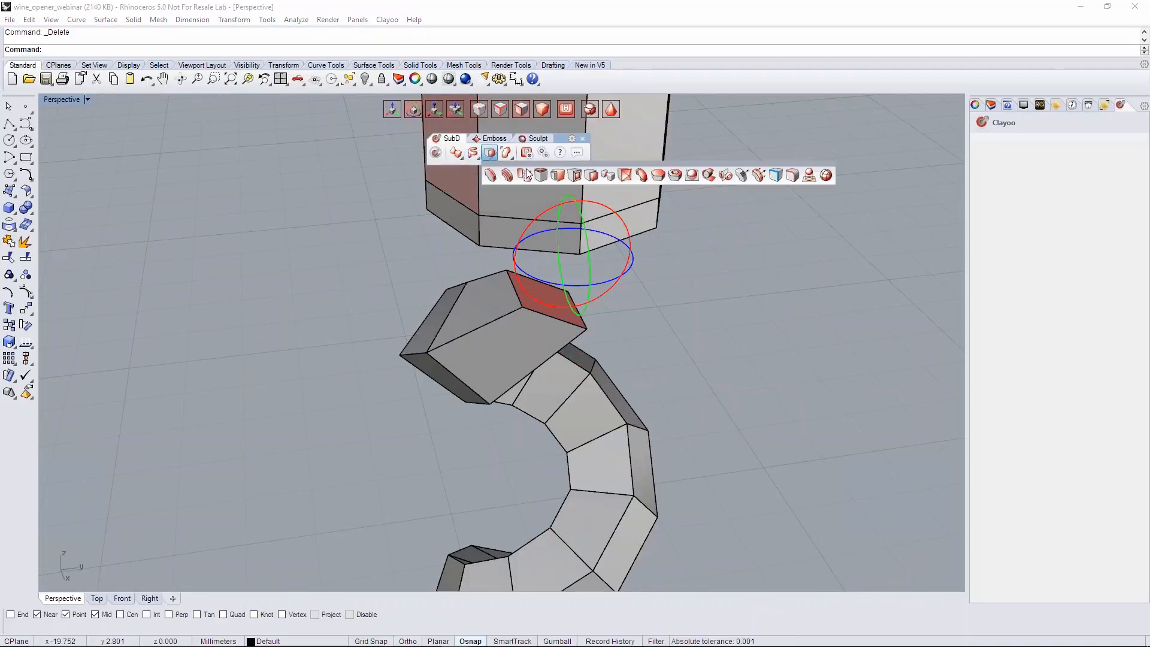
{"action": "left_click", "coordinate": [644, 177]}
{"action": "right_click_drag", "start_coordinate": [631, 256], "coordinate": [814, 180]}
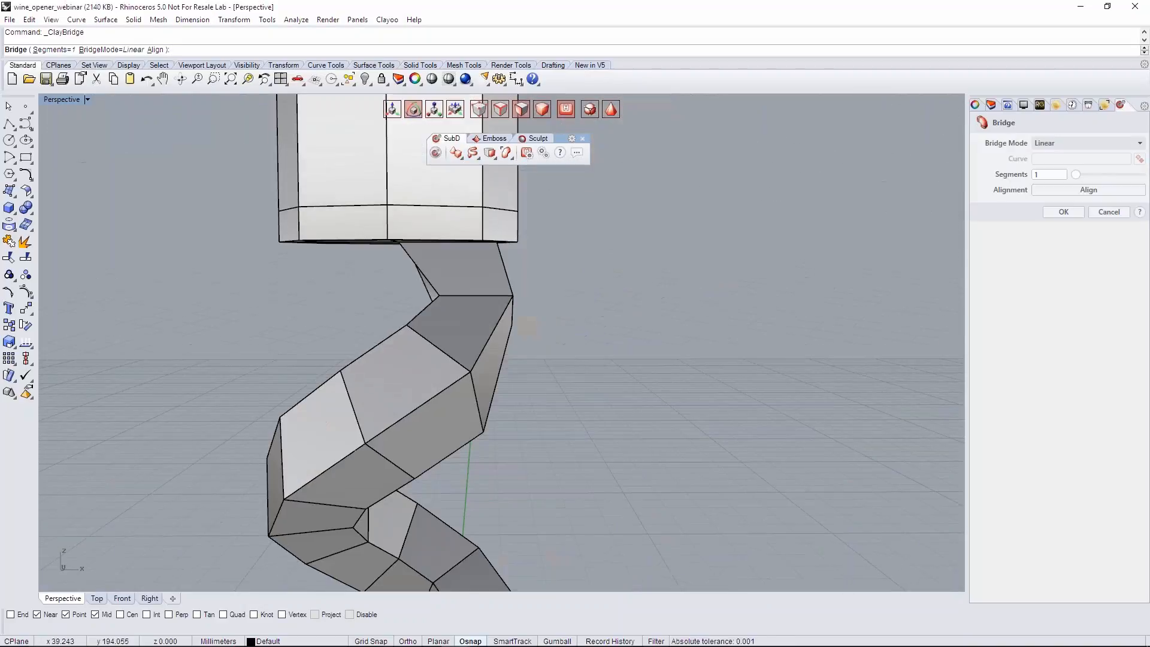
{"action": "key", "text": "Return"}
{"action": "scroll", "coordinate": [667, 315], "scroll_direction": "down", "scroll_amount": 7}
{"action": "key", "text": "Tab"}
{"action": "right_click_drag", "start_coordinate": [667, 315], "coordinate": [635, 320]}
- Scale down the end face and the edge ring above it at the screw's lower tip to form a point
{"action": "scroll", "coordinate": [748, 311], "scroll_direction": "down", "scroll_amount": 5}
{"action": "right_click_drag", "start_coordinate": [401, 359], "coordinate": [467, 423]}
{"action": "scroll", "coordinate": [531, 428], "scroll_direction": "up", "scroll_amount": 7}
{"action": "key", "text": "Tab"}
{"action": "scroll", "coordinate": [556, 443], "scroll_direction": "up", "scroll_amount": 7}
{"action": "right_click_drag", "start_coordinate": [556, 444], "coordinate": [493, 407]}
{"action": "left_click", "coordinate": [507, 453]}
{"action": "key", "text": "r"}
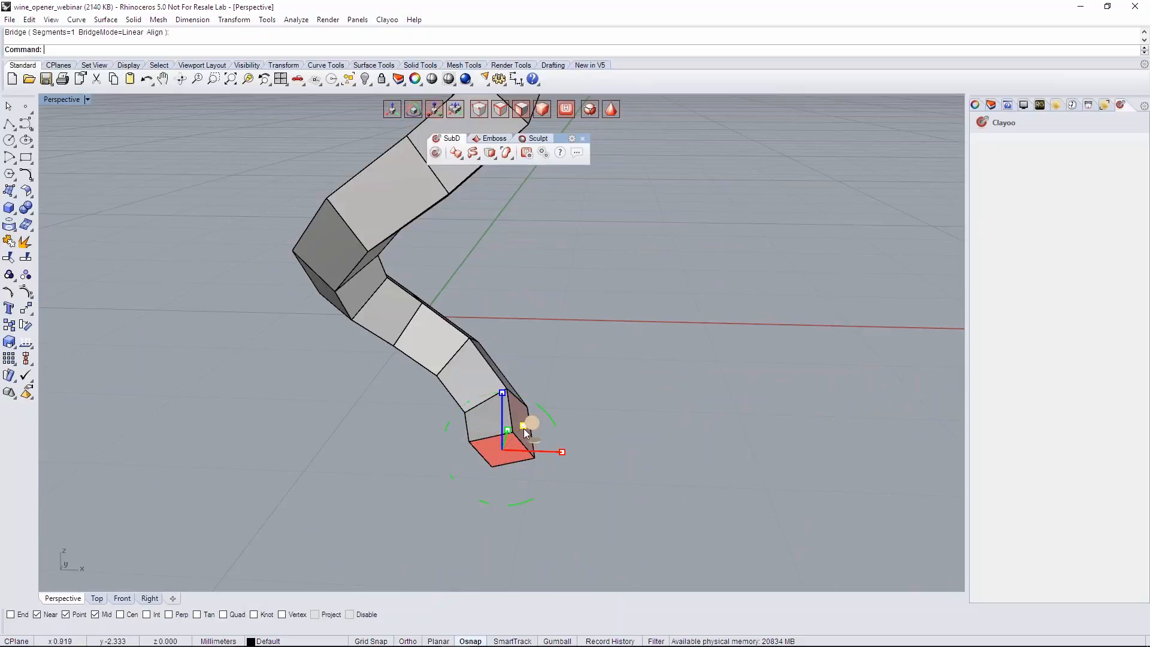
{"action": "mouse_move", "coordinate": [524, 427]}
{"action": "left_mouse_down"}
{"action": "mouse_move", "coordinate": [515, 439]}
{"action": "mouse_move", "coordinate": [500, 409]}
{"action": "left_mouse_up"}
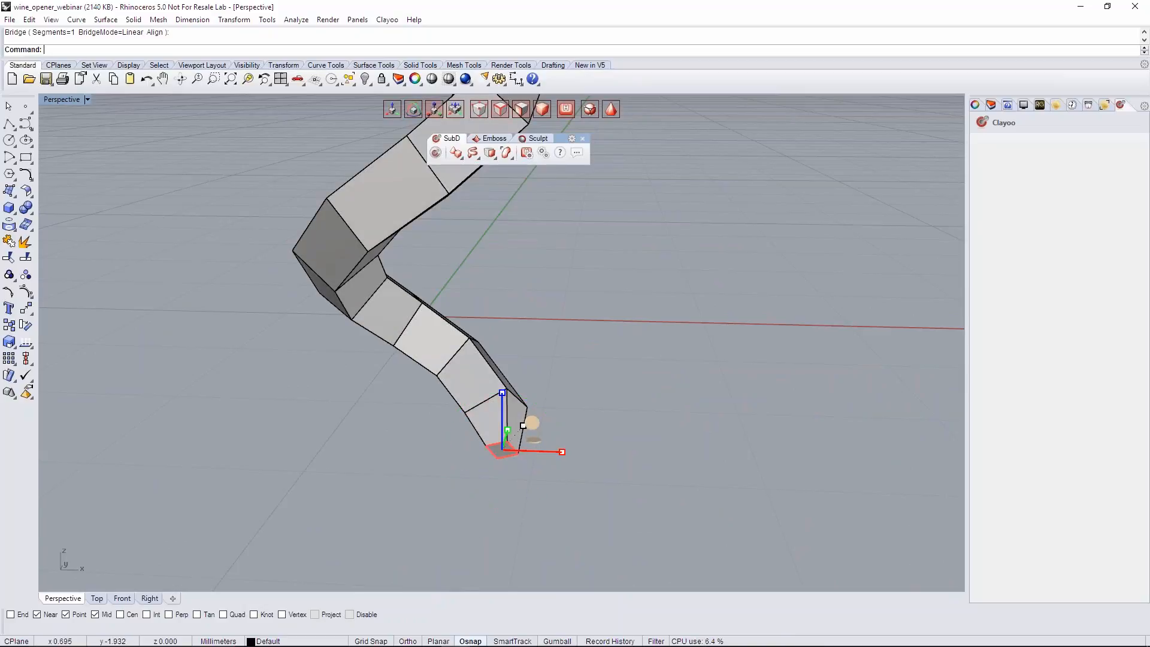
{"action": "key", "text": "ctrl+z"}
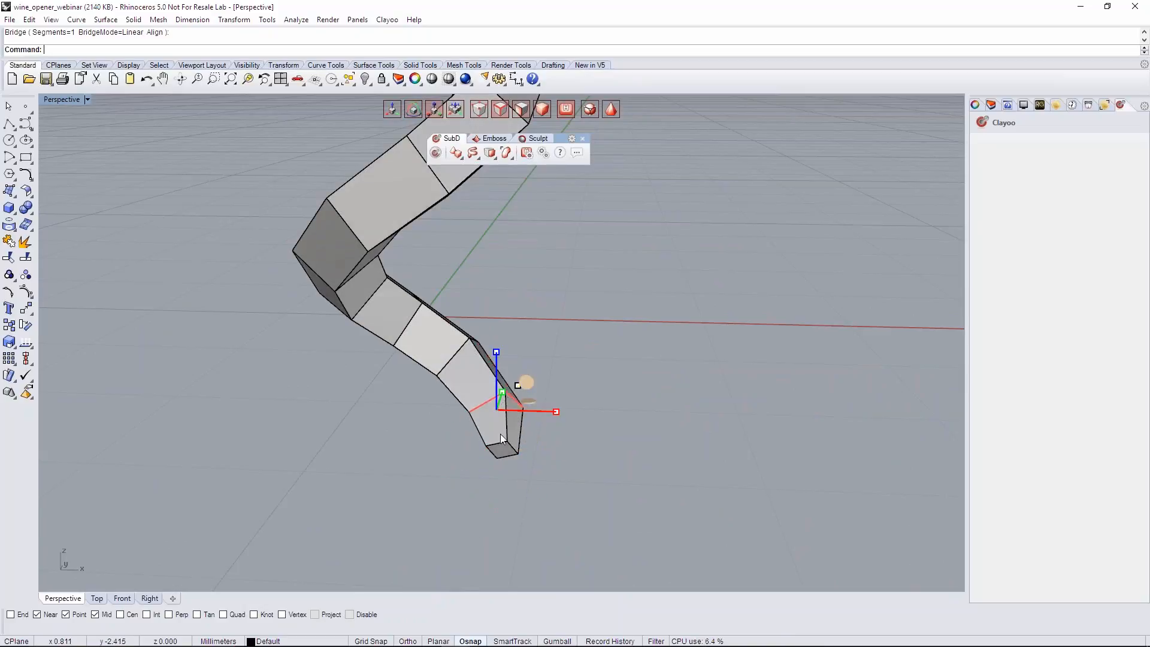
{"action": "left_click_drag", "start_coordinate": [522, 429], "coordinate": [605, 401]}
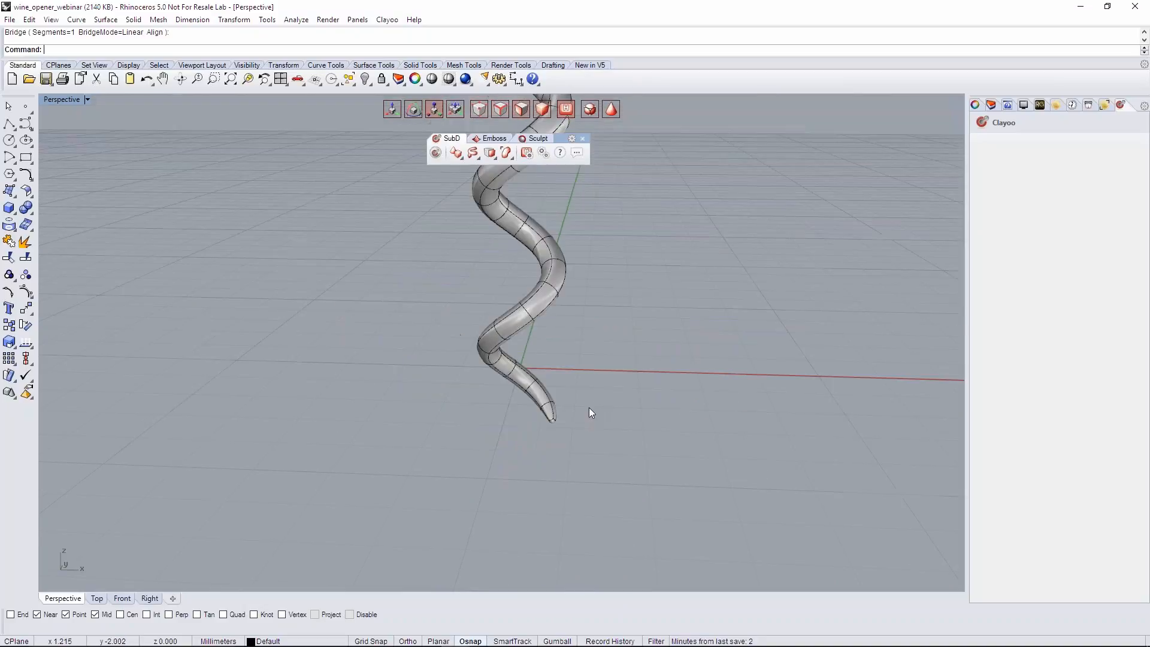
{"action": "right_click_drag", "start_coordinate": [588, 407], "coordinate": [520, 398]}
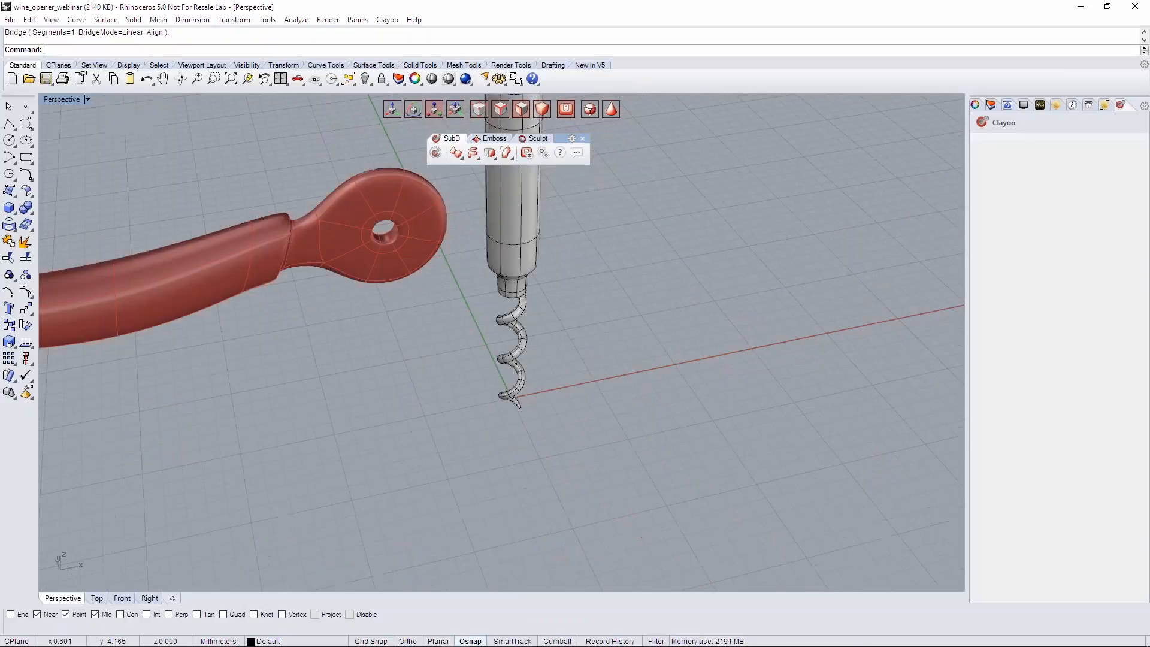
- Save the file and bring the whole shaft, screw and lever into view
{"action": "key", "text": "ctrl+s"}
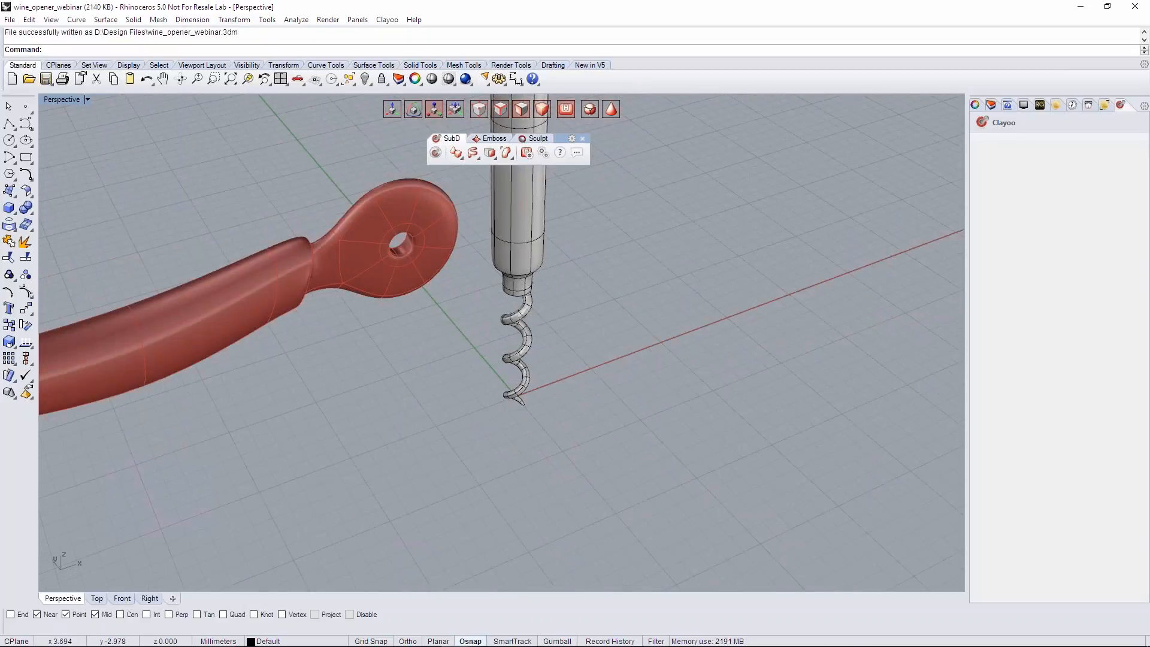
{"action": "scroll", "coordinate": [615, 381], "scroll_direction": "down", "scroll_amount": 6}
{"action": "right_click_drag", "start_coordinate": [615, 381], "coordinate": [590, 407], "text": "shift"}
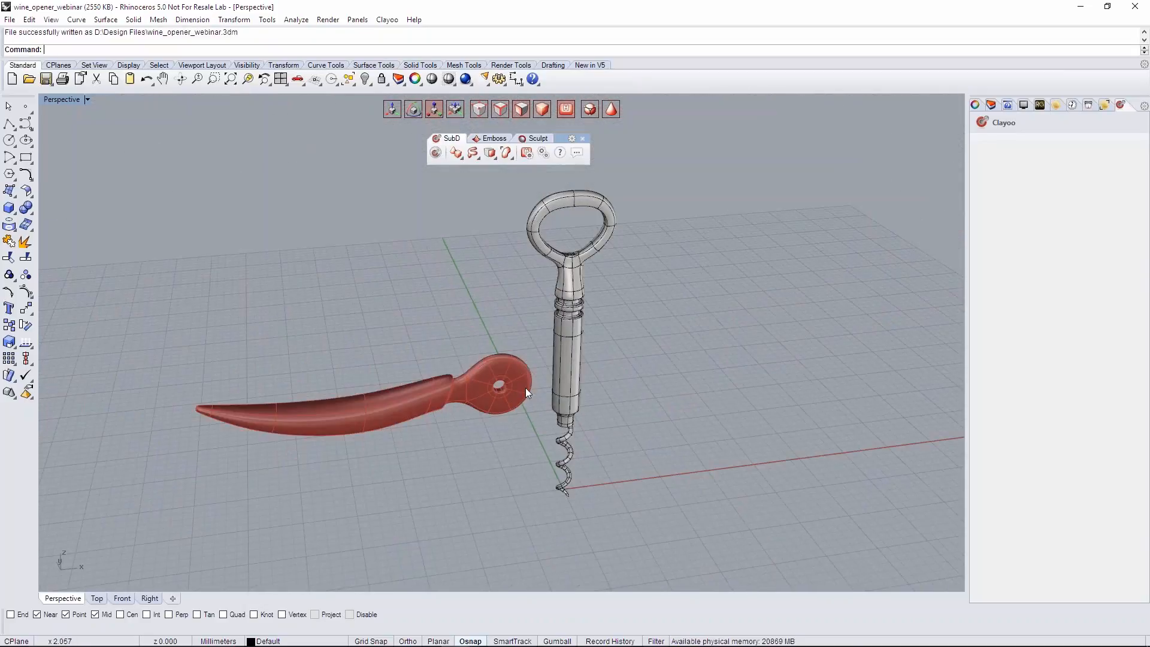
- Move the shaft with its loop grip and spiral screw to the layer Layer 02
{"action": "left_click", "coordinate": [993, 106]}
{"action": "left_click", "coordinate": [580, 283]}
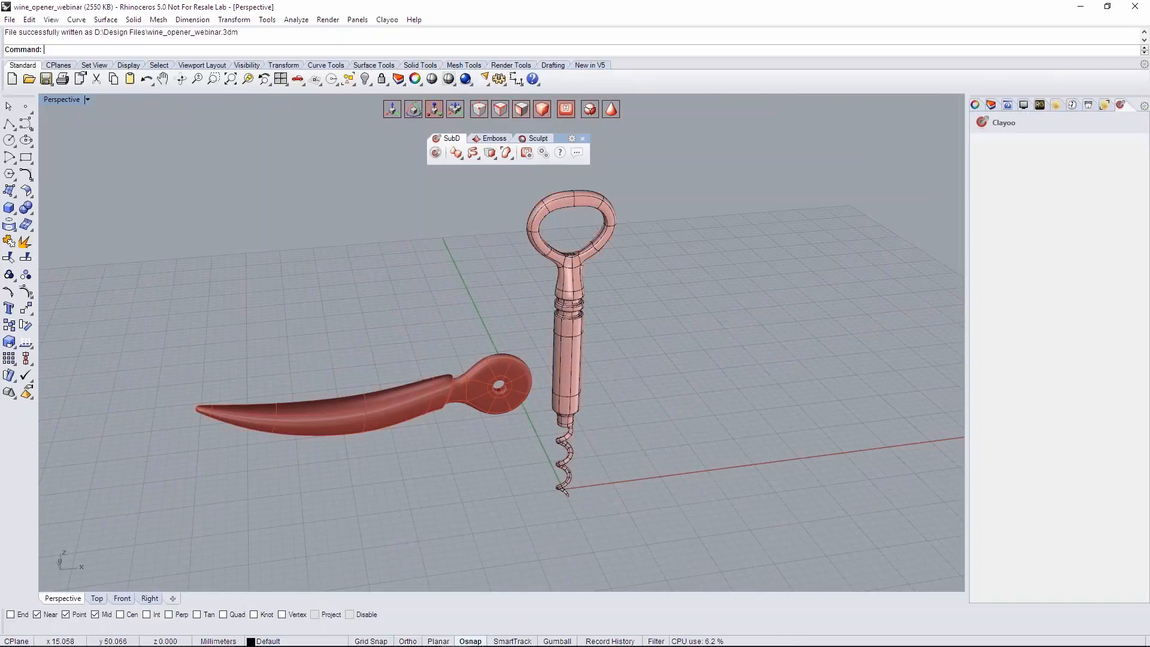
{"action": "left_click", "coordinate": [992, 105]}
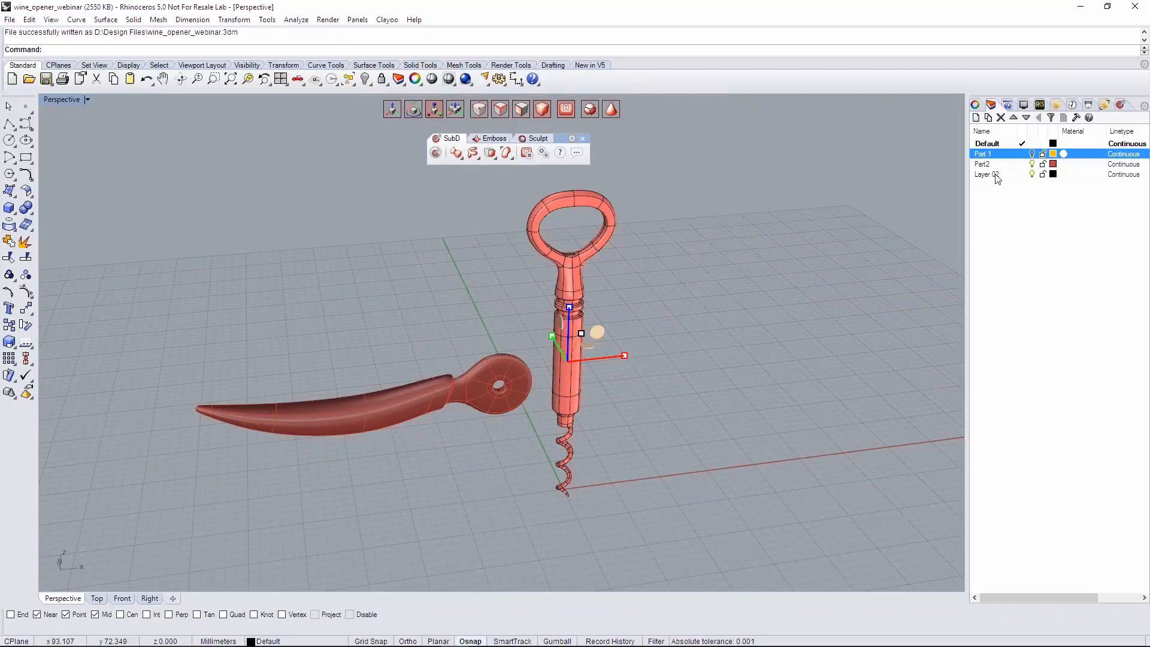
{"action": "right_click", "coordinate": [988, 174]}
{"action": "left_click", "coordinate": [1049, 382]}
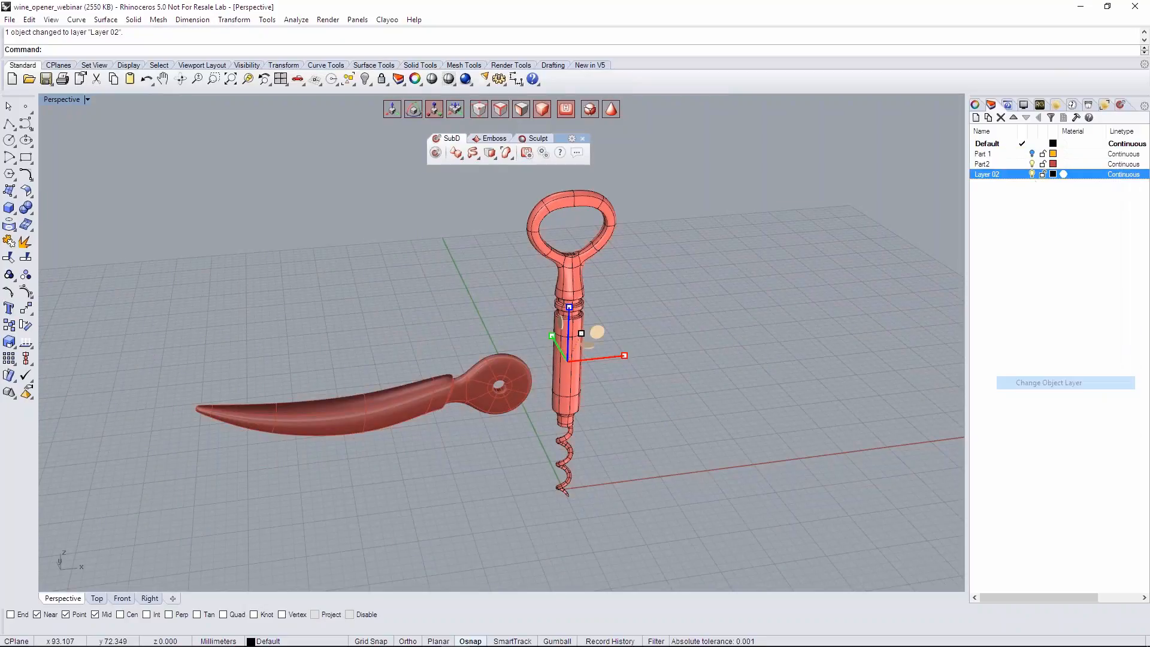
- Set the colour of Layer 02 to SeaGreen
{"action": "left_click", "coordinate": [1053, 174]}
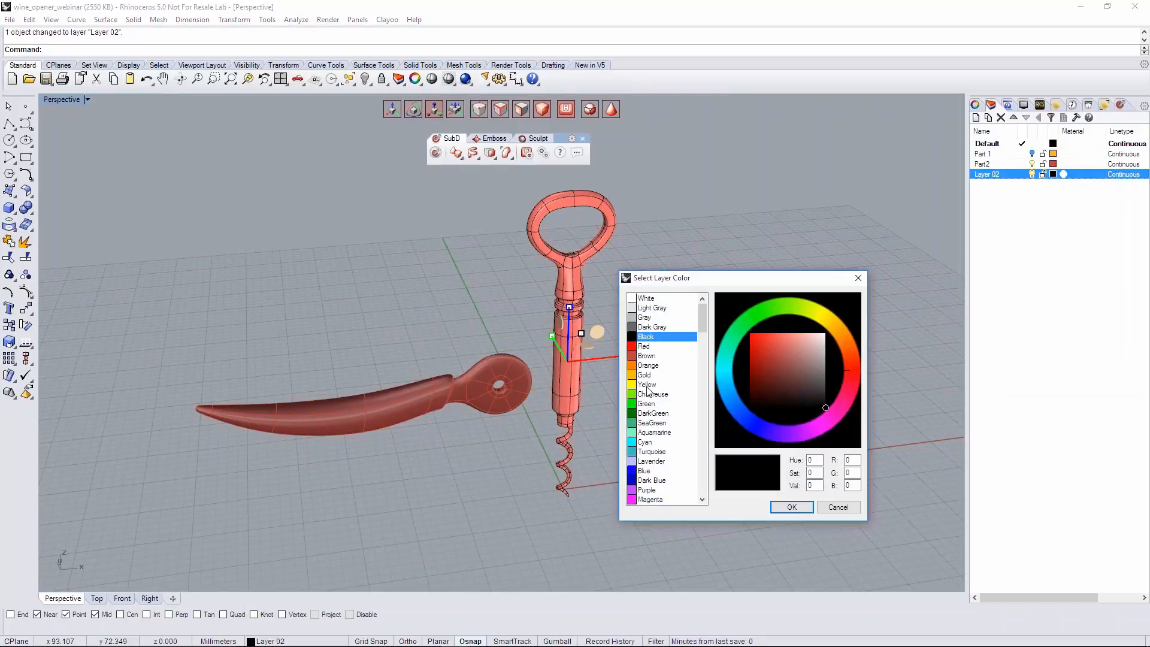
{"action": "left_click", "coordinate": [652, 423]}
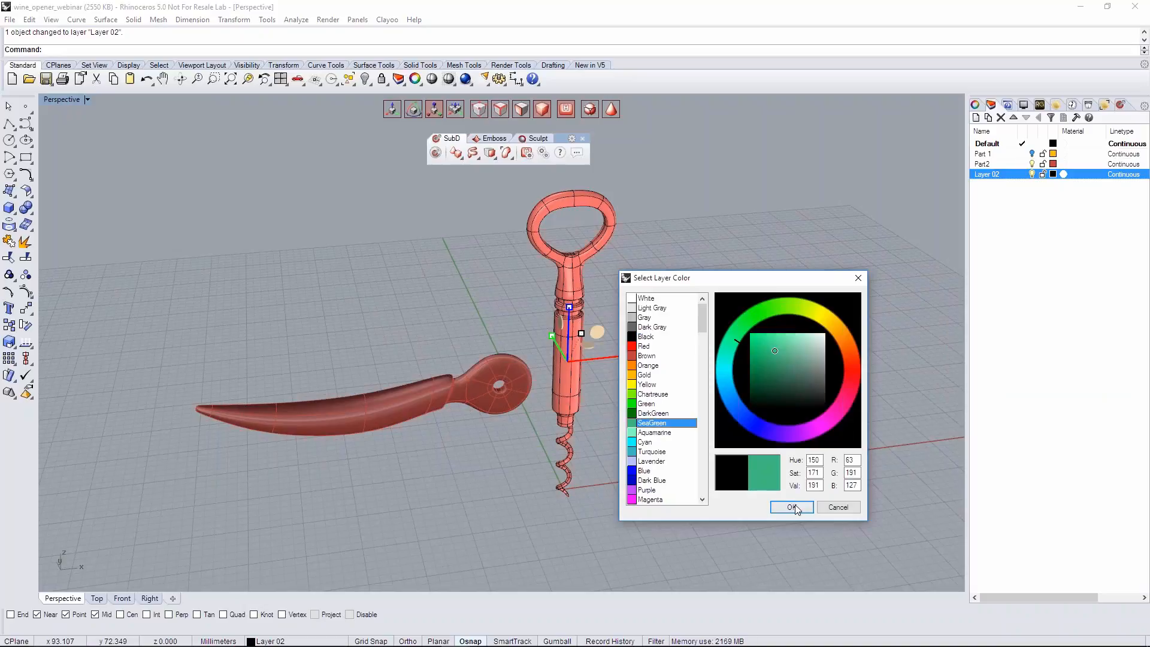
{"action": "left_click", "coordinate": [792, 507]}
{"action": "right_click_drag", "start_coordinate": [640, 457], "coordinate": [665, 461]}
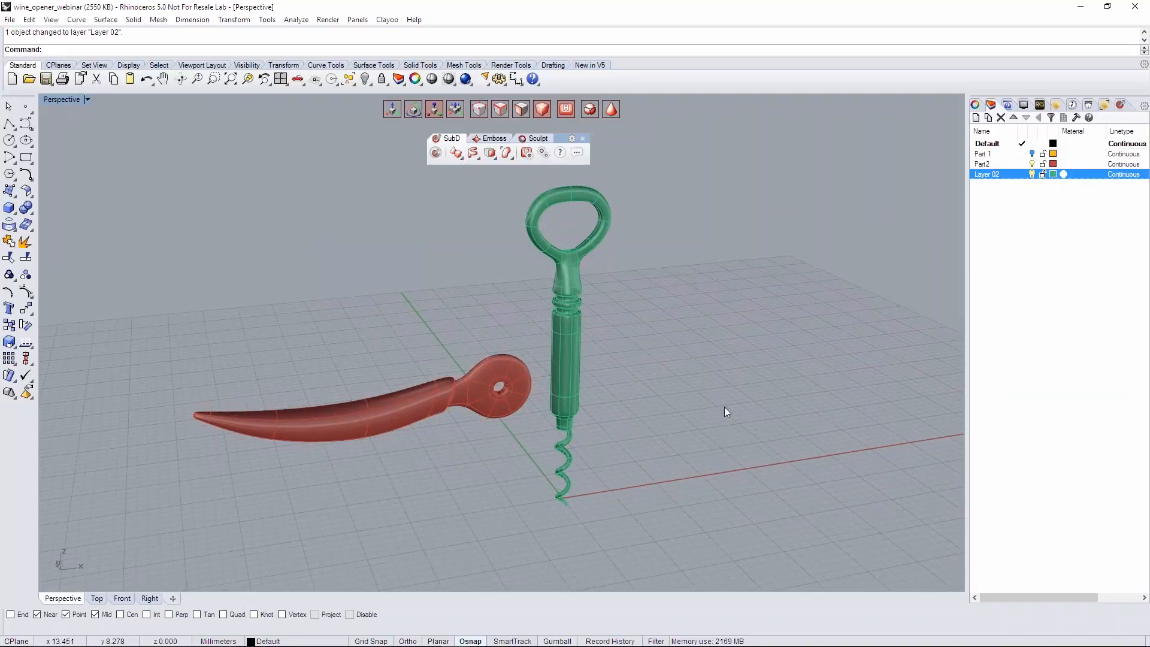
{"action": "right_click_drag", "start_coordinate": [669, 313], "coordinate": [688, 293]}
- Show the Part 1 layer and inspect how the lever and shaft fit into the body
{"action": "left_click", "coordinate": [1032, 154]}
{"action": "scroll", "coordinate": [701, 309], "scroll_direction": "down", "scroll_amount": 2}
{"action": "scroll", "coordinate": [601, 455], "scroll_direction": "up", "scroll_amount": 6}
{"action": "right_click_drag", "start_coordinate": [623, 450], "coordinate": [647, 479]}
{"action": "scroll", "coordinate": [603, 439], "scroll_direction": "down", "scroll_amount": 3}
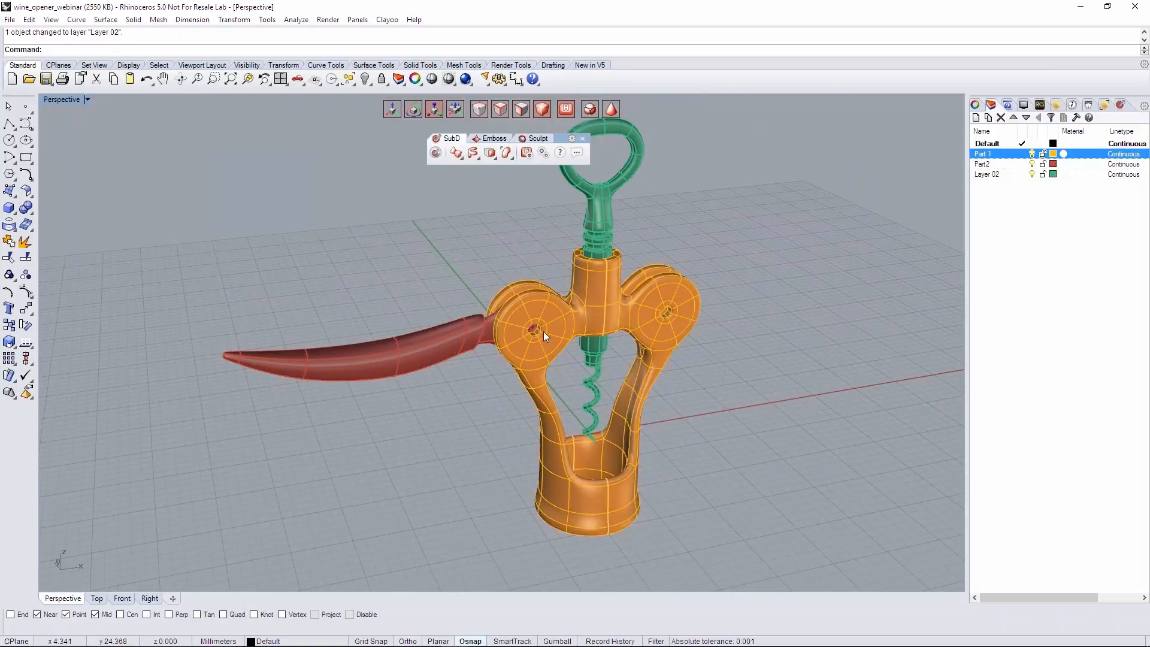
{"action": "scroll", "coordinate": [543, 331], "scroll_direction": "up", "scroll_amount": 2}
{"action": "mouse_move", "coordinate": [527, 336]}
{"action": "right_mouse_down"}
{"action": "mouse_move", "coordinate": [641, 365]}
{"action": "mouse_move", "coordinate": [734, 341]}
{"action": "mouse_move", "coordinate": [557, 332]}
{"action": "mouse_move", "coordinate": [541, 377]}
{"action": "mouse_move", "coordinate": [645, 388]}
{"action": "mouse_move", "coordinate": [662, 419]}
{"action": "right_mouse_up"}
{"action": "scroll", "coordinate": [557, 332], "scroll_direction": "up", "scroll_amount": 3}
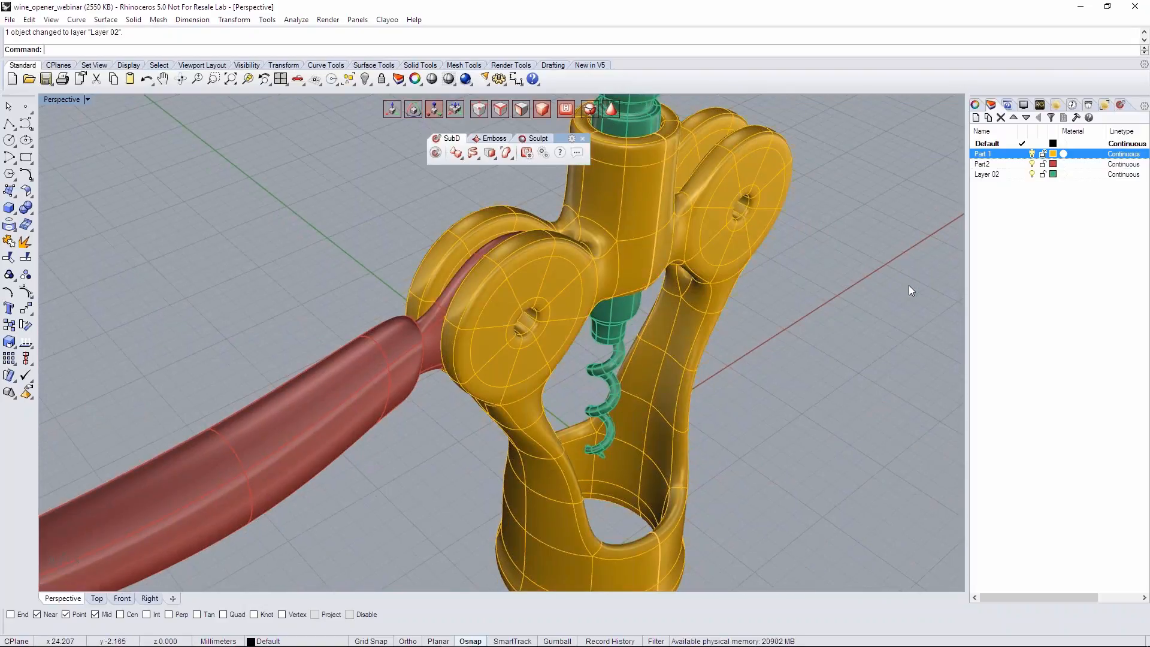
{"action": "right_click_drag", "start_coordinate": [781, 320], "coordinate": [746, 324]}
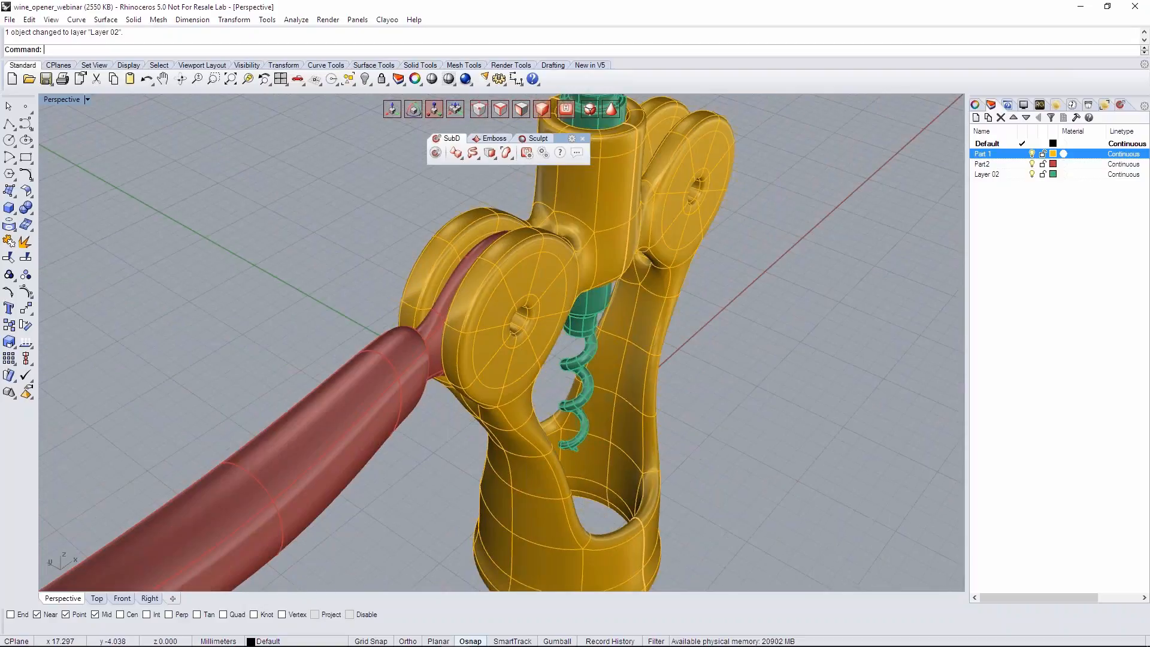
- Hide the Part2 and Layer 02 layers and show the body's lever-side disc hole in the faceted control-cage display
{"action": "left_click", "coordinate": [1031, 164]}
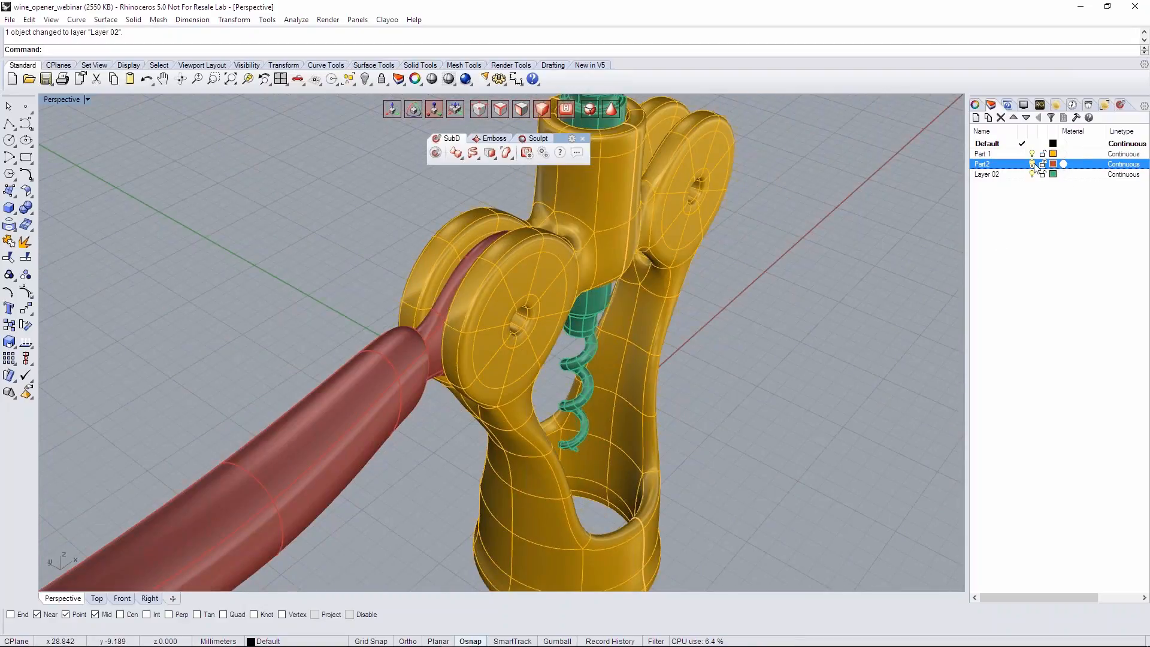
{"action": "left_click", "coordinate": [1032, 174]}
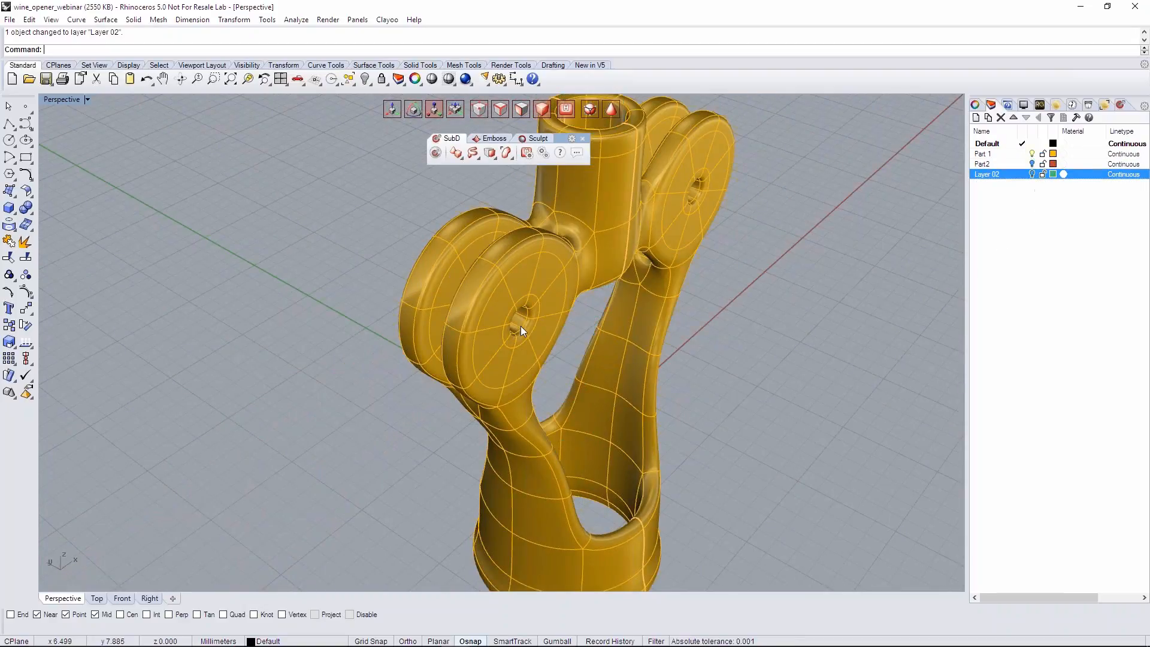
{"action": "scroll", "coordinate": [519, 326], "scroll_direction": "up", "scroll_amount": 5}
{"action": "right_click_drag", "start_coordinate": [539, 323], "coordinate": [504, 307]}
{"action": "key", "text": "Tab"}
{"action": "scroll", "coordinate": [504, 308], "scroll_direction": "up", "scroll_amount": 3}
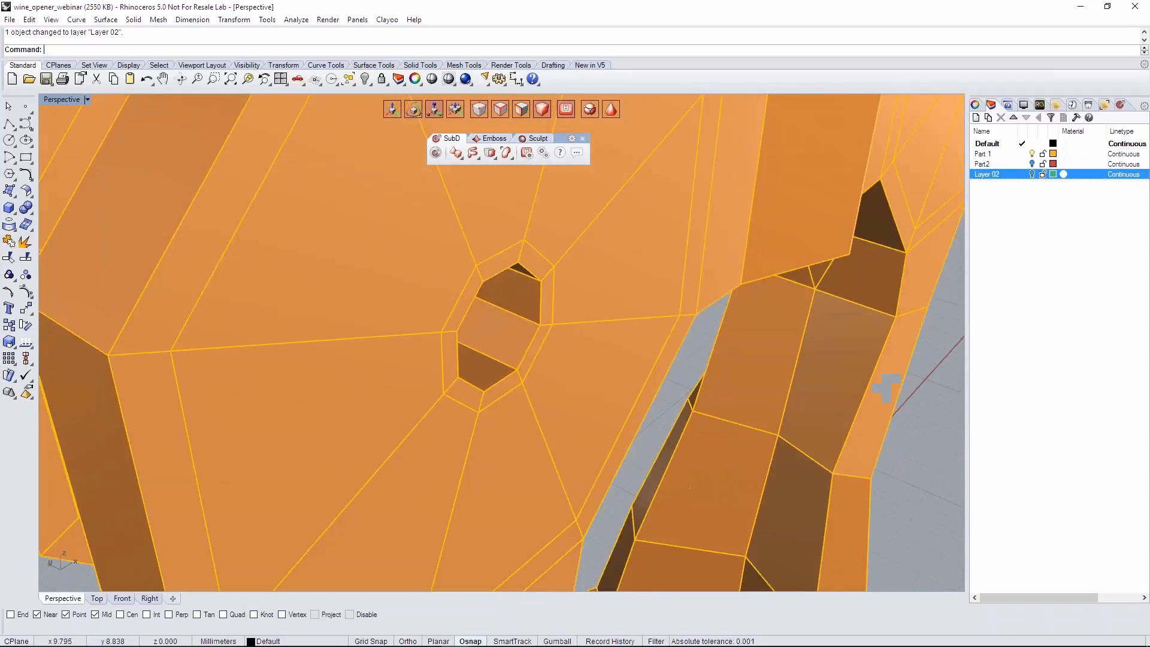
- Extract a copy of the ring of inner faces from the disc's hole
{"action": "left_click", "coordinate": [515, 299], "text": "ctrl+shift"}
{"action": "left_click", "coordinate": [523, 338], "text": "ctrl+shift"}
{"action": "double_click", "coordinate": [523, 337], "text": "shift"}
{"action": "right_click_drag", "start_coordinate": [599, 354], "coordinate": [527, 354]}
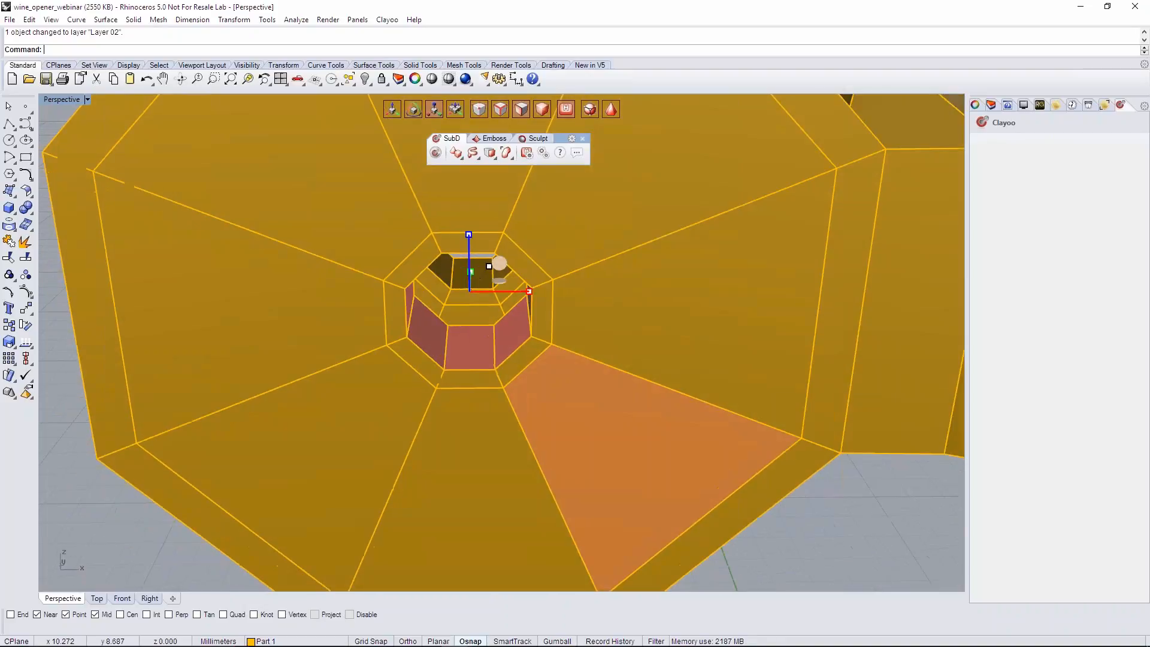
{"action": "left_click", "coordinate": [490, 154]}
{"action": "left_click", "coordinate": [539, 175]}
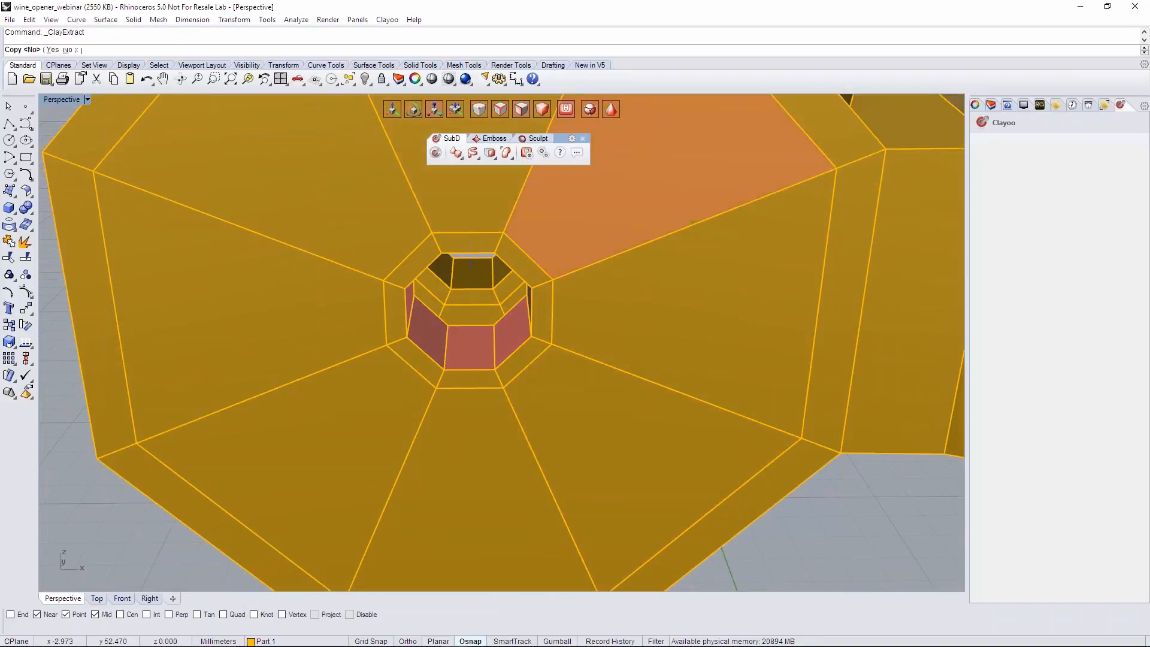
{"action": "left_click", "coordinate": [53, 49]}
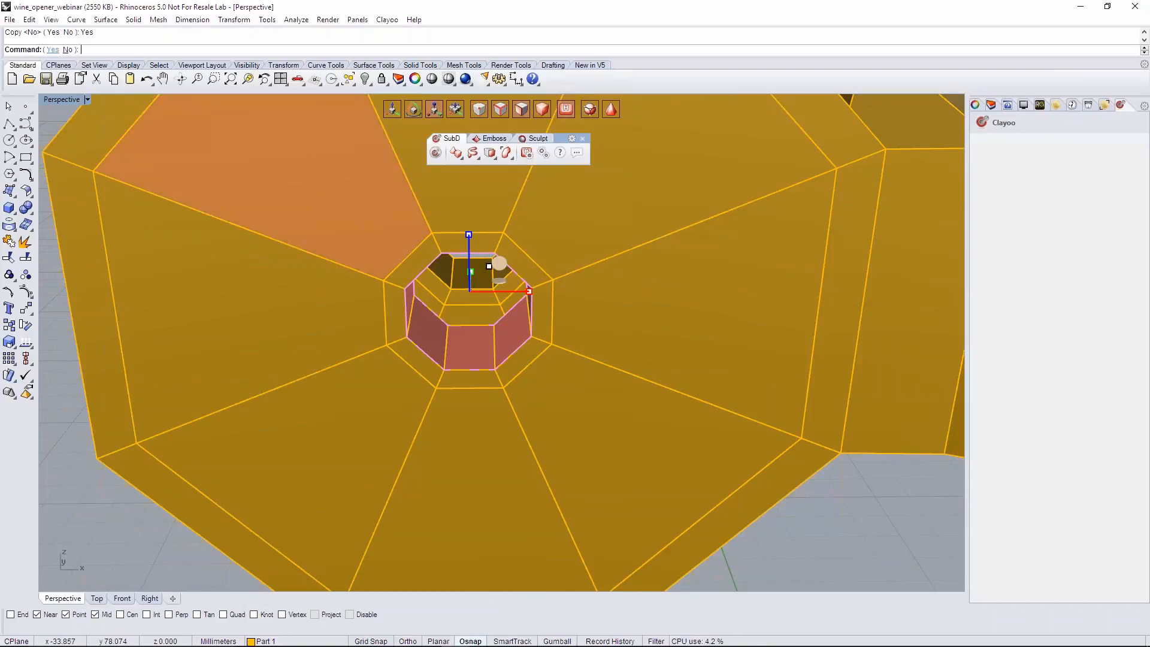
- Create a layer named screws and move the extracted face ring to it
{"action": "left_click", "coordinate": [993, 105]}
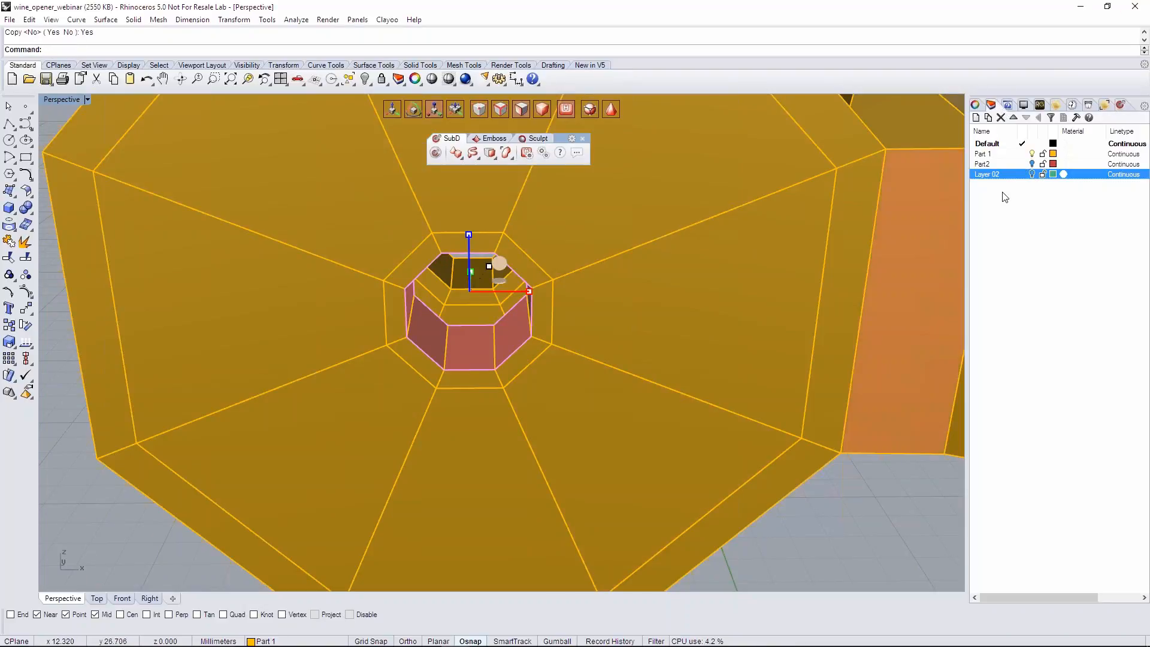
{"action": "right_click", "coordinate": [1006, 192]}
{"action": "left_click", "coordinate": [1026, 195]}
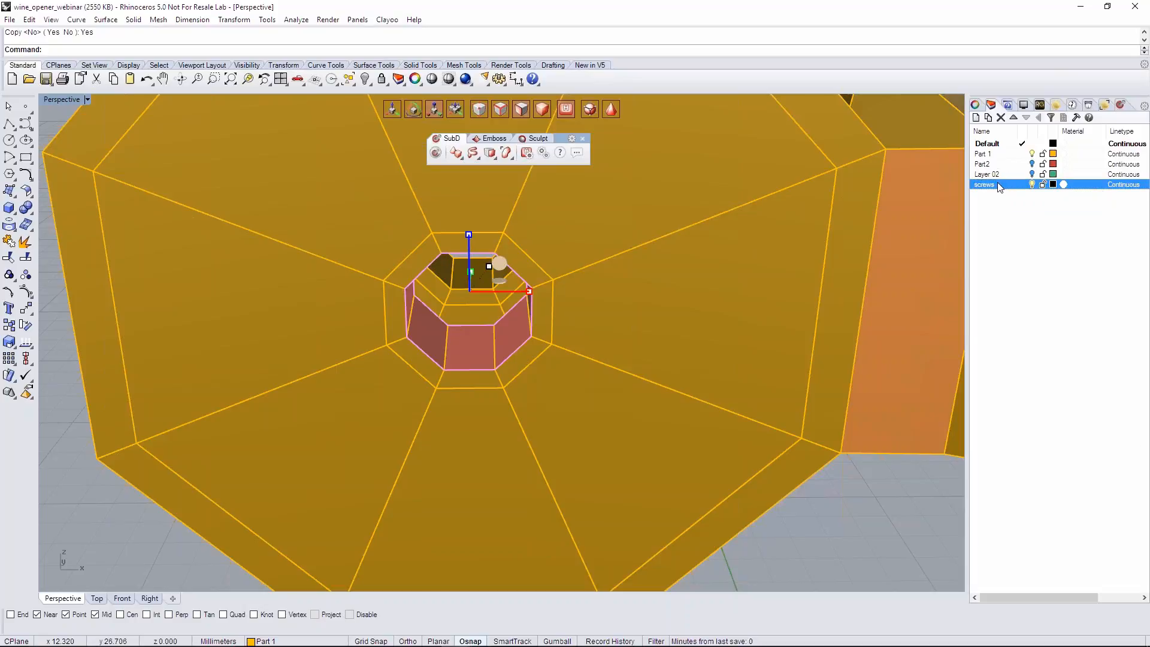
{"action": "right_click", "coordinate": [999, 188]}
{"action": "left_click", "coordinate": [1051, 398]}
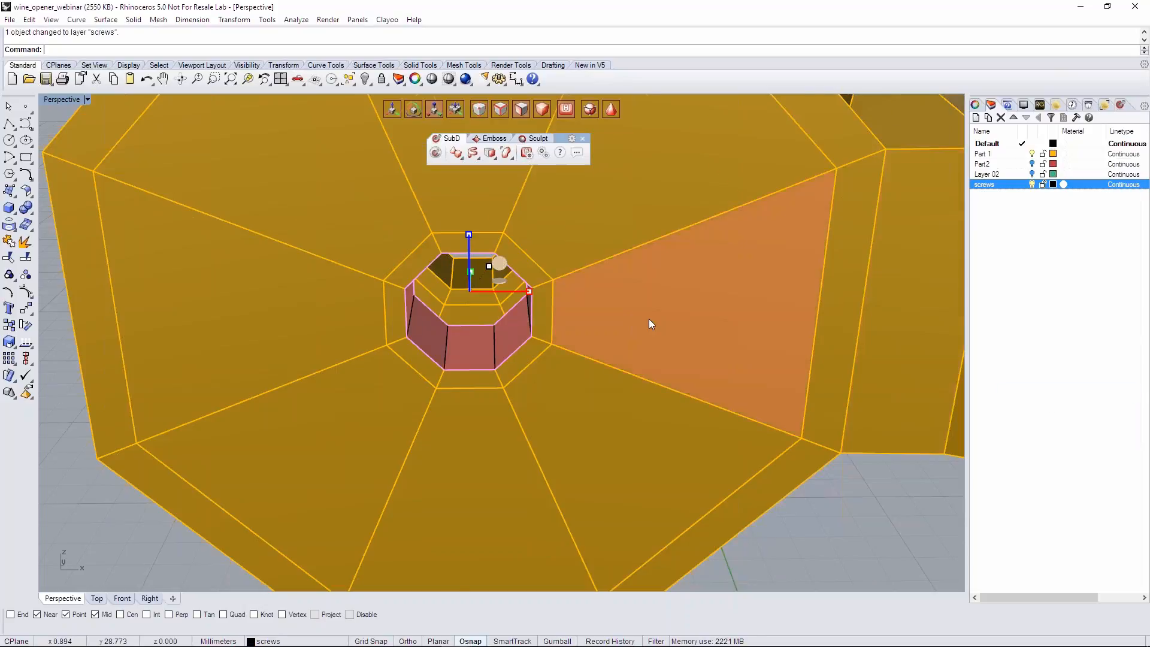
- In a wireframe Top view, centre the extracted ring between the two discs and lengthen it to span their full thickness
{"action": "scroll", "coordinate": [649, 318], "scroll_direction": "down", "scroll_amount": 10}
{"action": "left_click", "coordinate": [97, 598]}
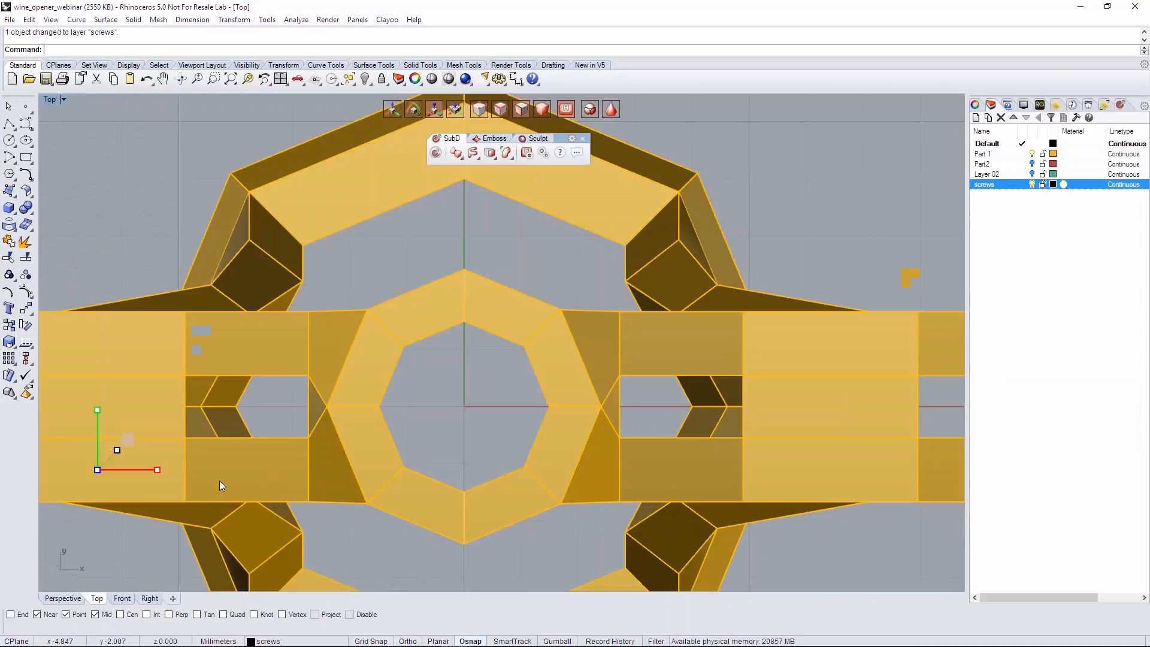
{"action": "scroll", "coordinate": [220, 485], "scroll_direction": "down", "scroll_amount": 5}
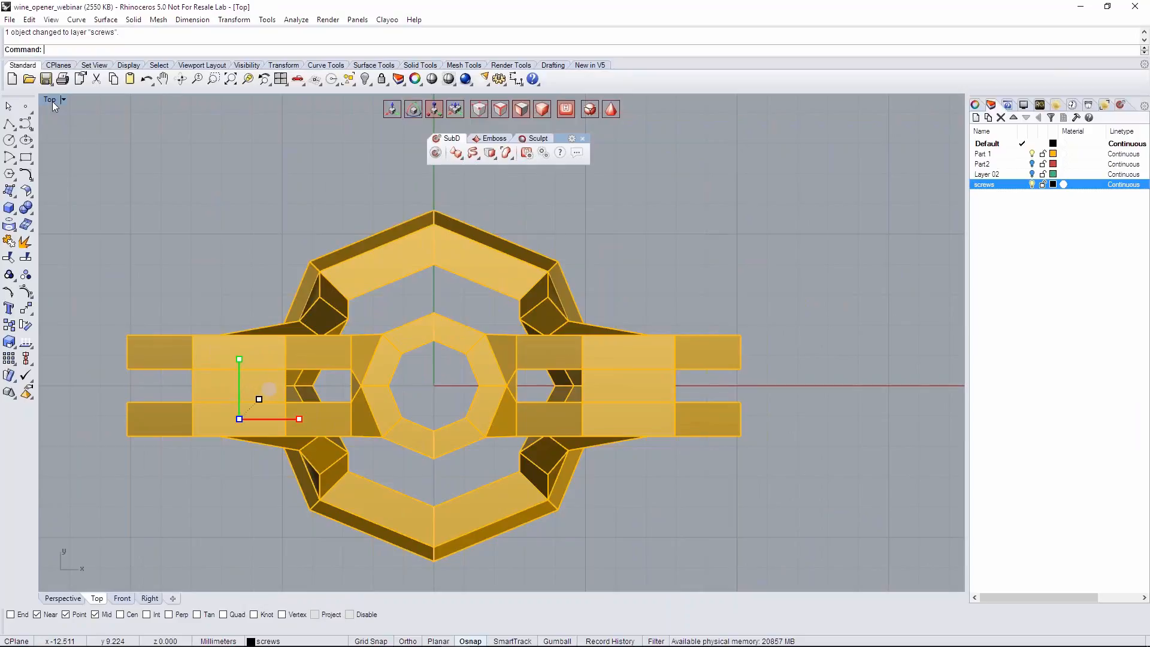
{"action": "left_click", "coordinate": [53, 103]}
{"action": "left_click", "coordinate": [66, 240]}
{"action": "scroll", "coordinate": [256, 383], "scroll_direction": "up", "scroll_amount": 5}
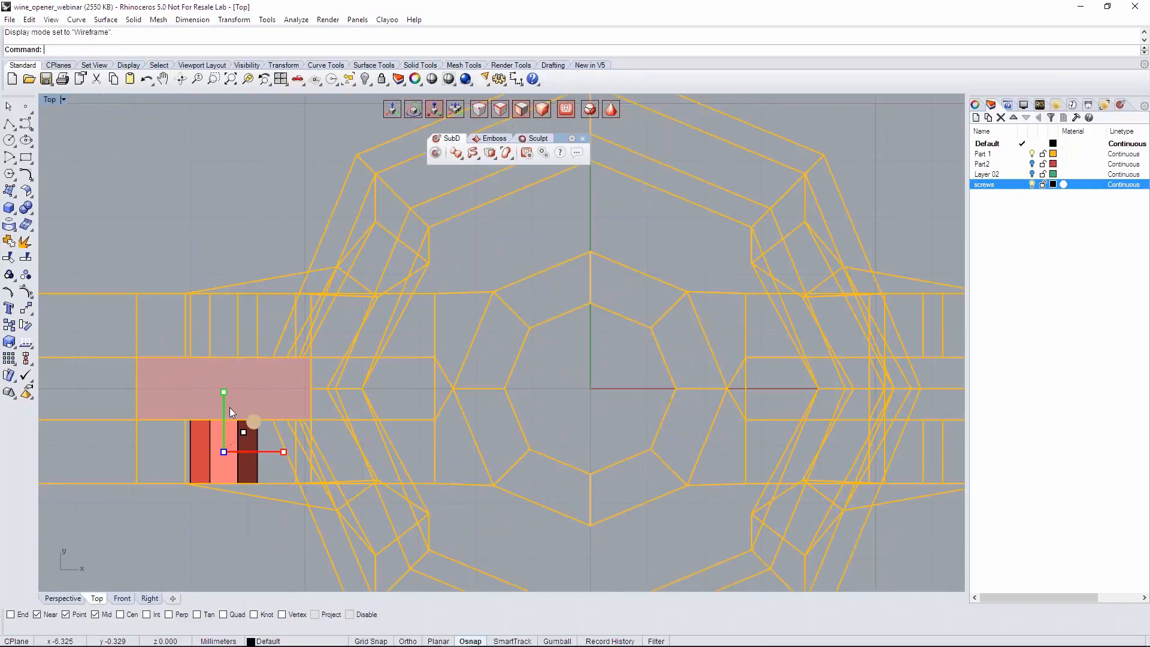
{"action": "left_click_drag", "start_coordinate": [223, 400], "coordinate": [214, 342]}
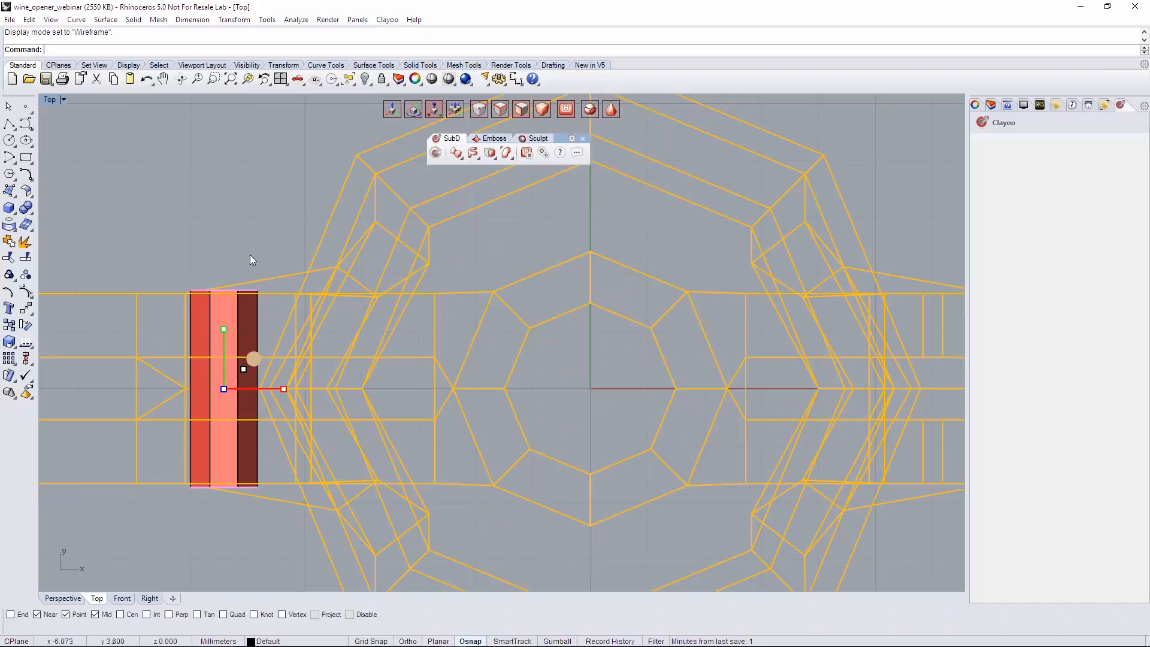
- Return to the Perspective view and hide the Part 1 layer to isolate the extracted tube
{"action": "left_click", "coordinate": [60, 598]}
{"action": "right_click_drag", "start_coordinate": [406, 505], "coordinate": [838, 343]}
{"action": "right_click_drag", "start_coordinate": [440, 279], "coordinate": [689, 350]}
{"action": "left_click", "coordinate": [991, 106]}
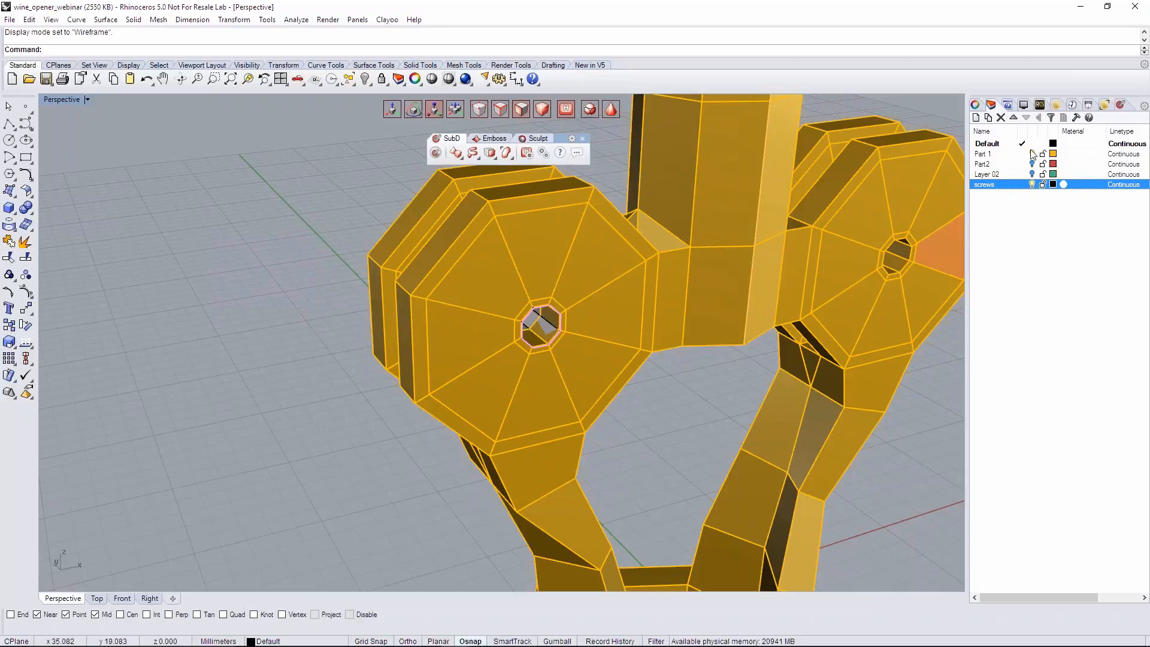
{"action": "left_click", "coordinate": [1032, 152]}
{"action": "right_click_drag", "start_coordinate": [699, 311], "coordinate": [484, 287]}
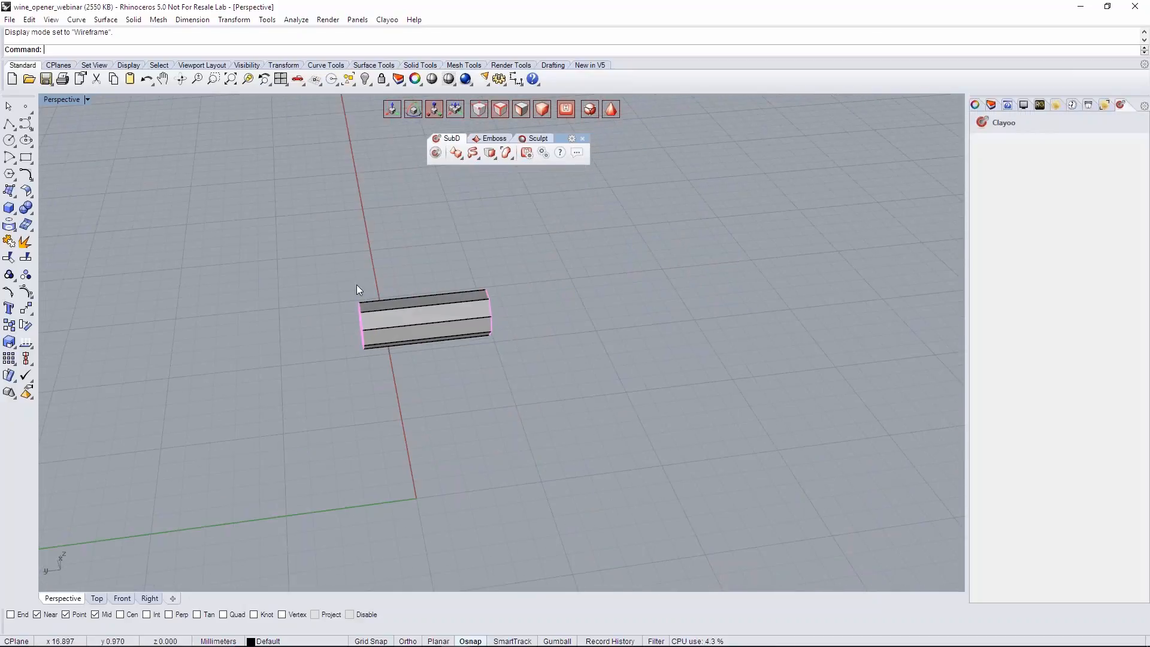
- Select the open edge loop at one end of the tube and extrude it slightly outward along the axis
{"action": "right_click_drag", "start_coordinate": [639, 377], "coordinate": [557, 317]}
{"action": "scroll", "coordinate": [557, 318], "scroll_direction": "up", "scroll_amount": 4}
{"action": "left_click_drag", "start_coordinate": [431, 246], "coordinate": [491, 393]}
{"action": "scroll", "coordinate": [491, 375], "scroll_direction": "up", "scroll_amount": 2}
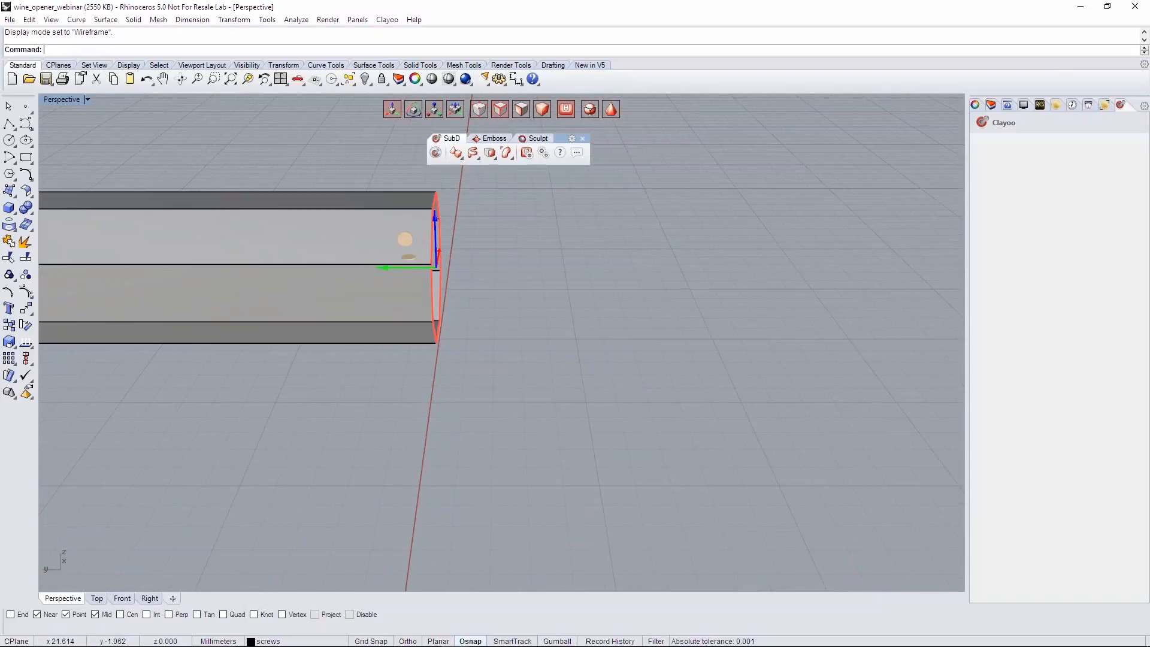
{"action": "right_click_drag", "start_coordinate": [470, 321], "coordinate": [475, 387], "text": "shift"}
{"action": "left_click_drag", "start_coordinate": [391, 336], "coordinate": [398, 330], "text": "alt"}
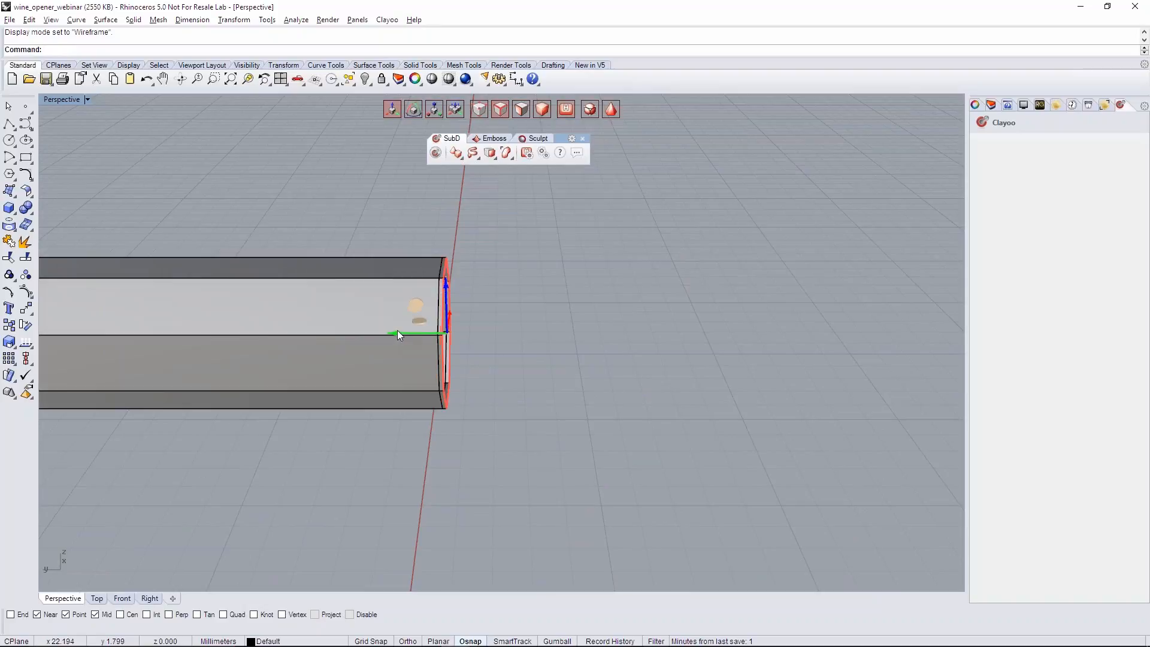
- Widen the extruded end into a flange and extrude it into a tapered head with a smaller outer opening
{"action": "right_click_drag", "start_coordinate": [502, 339], "coordinate": [314, 268]}
{"action": "key", "text": "r"}
{"action": "left_click_drag", "start_coordinate": [604, 327], "coordinate": [624, 309], "text": "alt"}
{"action": "mouse_move", "coordinate": [495, 369]}
{"action": "right_mouse_down"}
{"action": "mouse_move", "coordinate": [556, 373]}
{"action": "mouse_move", "coordinate": [491, 391]}
{"action": "right_mouse_up"}
{"action": "left_click_drag", "start_coordinate": [415, 336], "coordinate": [476, 339], "text": "alt"}
{"action": "mouse_move", "coordinate": [595, 383]}
{"action": "right_mouse_down"}
{"action": "mouse_move", "coordinate": [650, 352]}
{"action": "mouse_move", "coordinate": [635, 357]}
{"action": "mouse_move", "coordinate": [572, 326]}
{"action": "right_mouse_up"}
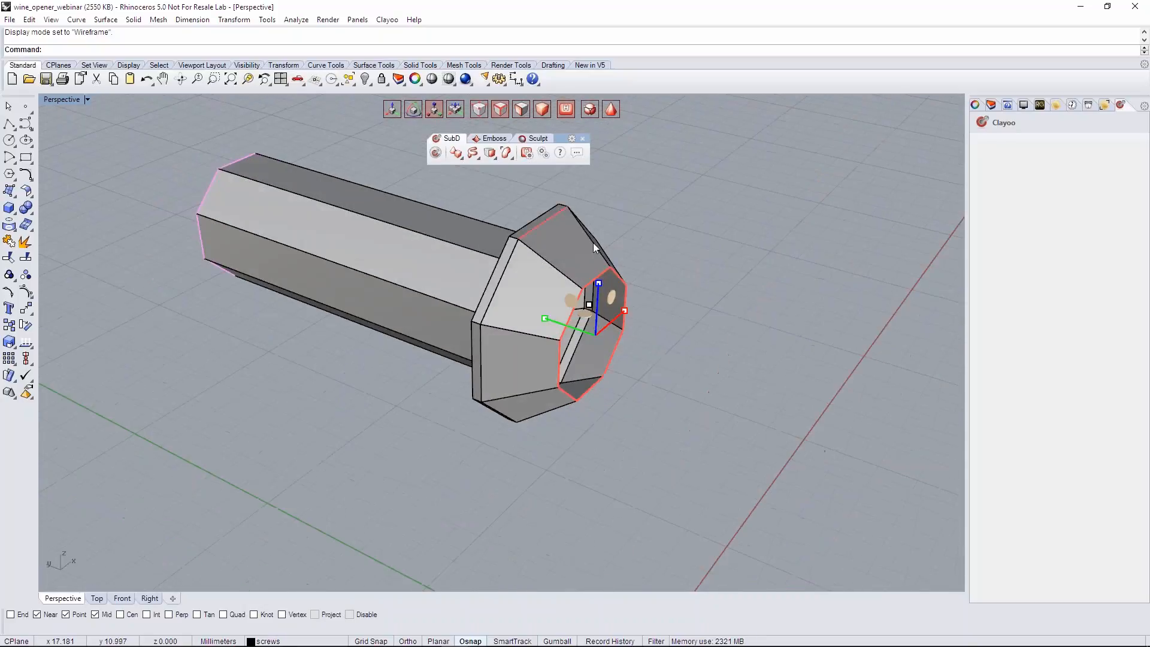
- Fill the head's open end with a face and check the pin's shape in the smooth display
{"action": "left_click", "coordinate": [494, 158]}
{"action": "left_click", "coordinate": [651, 175]}
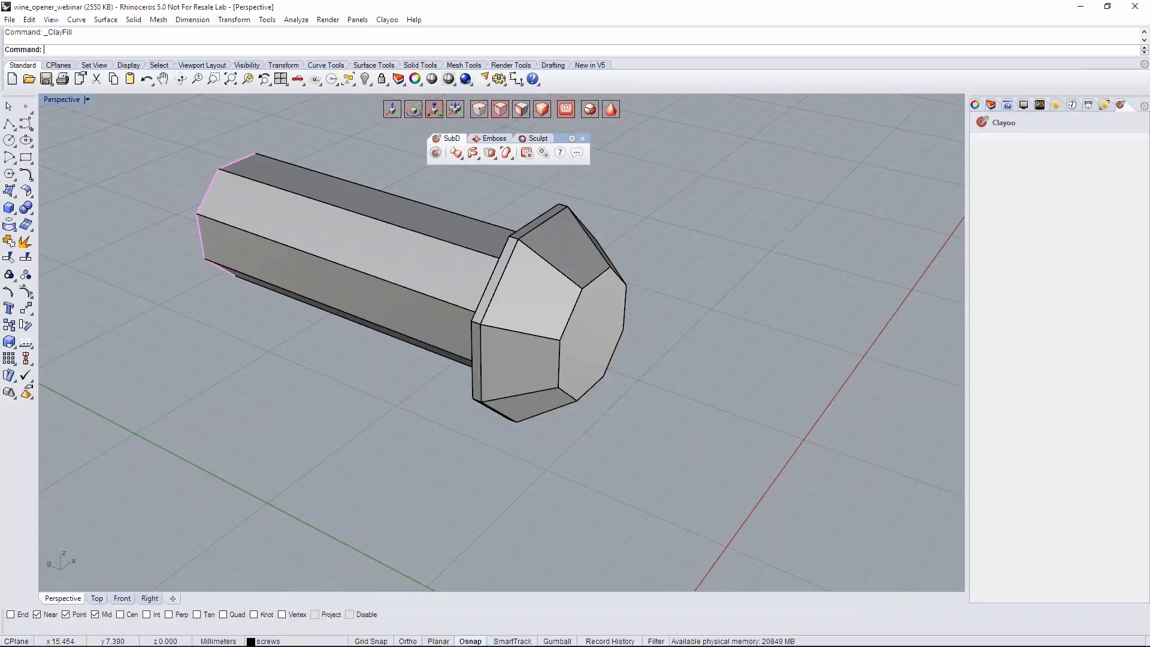
{"action": "key", "text": "Tab"}
{"action": "right_click_drag", "start_coordinate": [664, 296], "coordinate": [515, 299]}
{"action": "right_click_drag", "start_coordinate": [326, 335], "coordinate": [286, 343], "text": "shift"}
{"action": "scroll", "coordinate": [286, 343], "scroll_direction": "up", "scroll_amount": 4}
{"action": "key", "text": "Tab"}
{"action": "key", "text": "Tab"}
- Select the open edge loop at the pin's other end and extrude it slightly outward along the axis
{"action": "right_click_drag", "start_coordinate": [357, 354], "coordinate": [271, 216]}
{"action": "left_click_drag", "start_coordinate": [270, 216], "coordinate": [429, 468]}
{"action": "right_click_drag", "start_coordinate": [433, 472], "coordinate": [506, 533]}
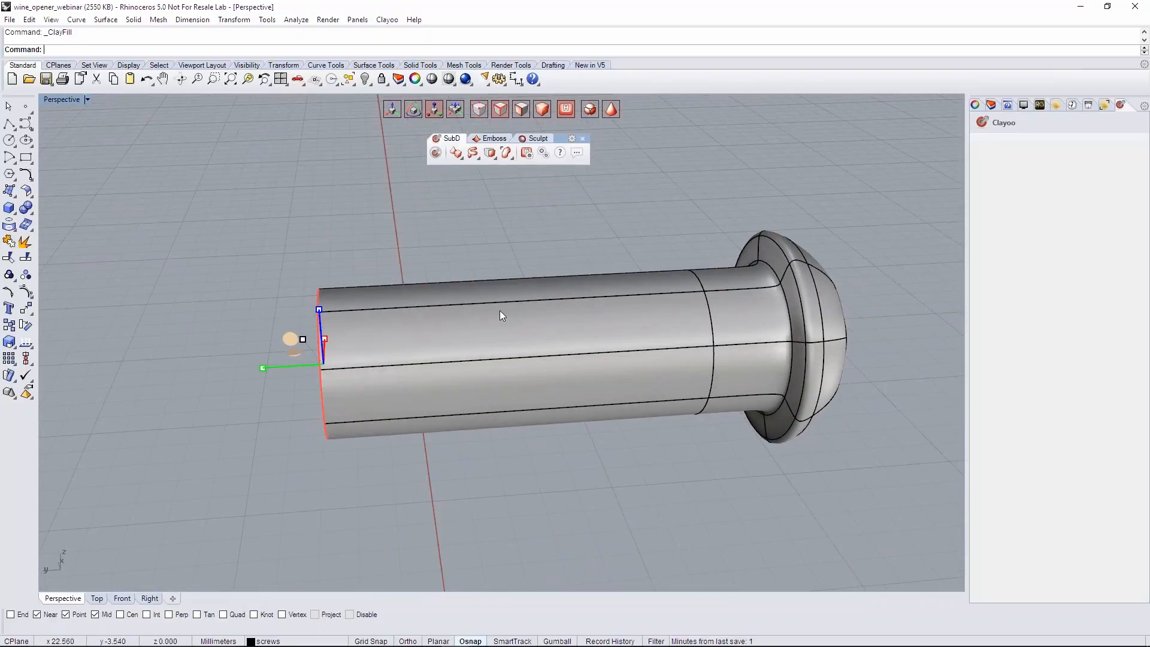
{"action": "scroll", "coordinate": [500, 310], "scroll_direction": "down", "scroll_amount": 2}
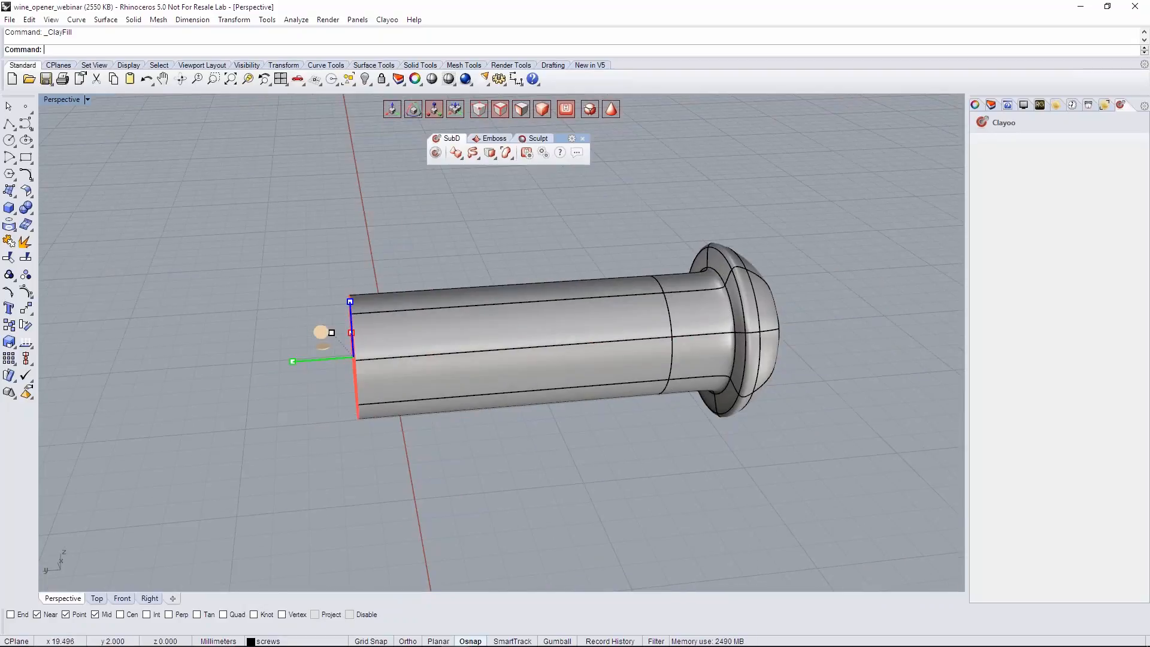
{"action": "mouse_move", "coordinate": [304, 363]}
{"action": "left_mouse_down"}
{"action": "mouse_move", "coordinate": [333, 360]}
{"action": "mouse_move", "coordinate": [314, 365]}
{"action": "left_mouse_up"}
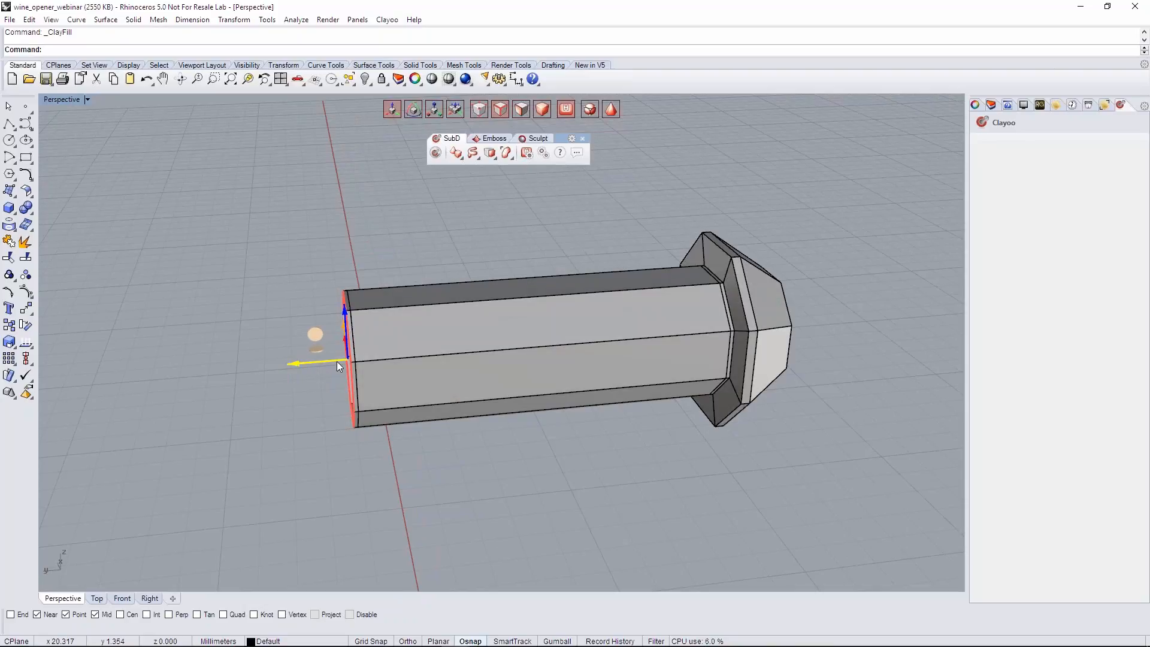
{"action": "right_click_drag", "start_coordinate": [332, 373], "coordinate": [335, 380]}
{"action": "key", "text": "alt+e"}
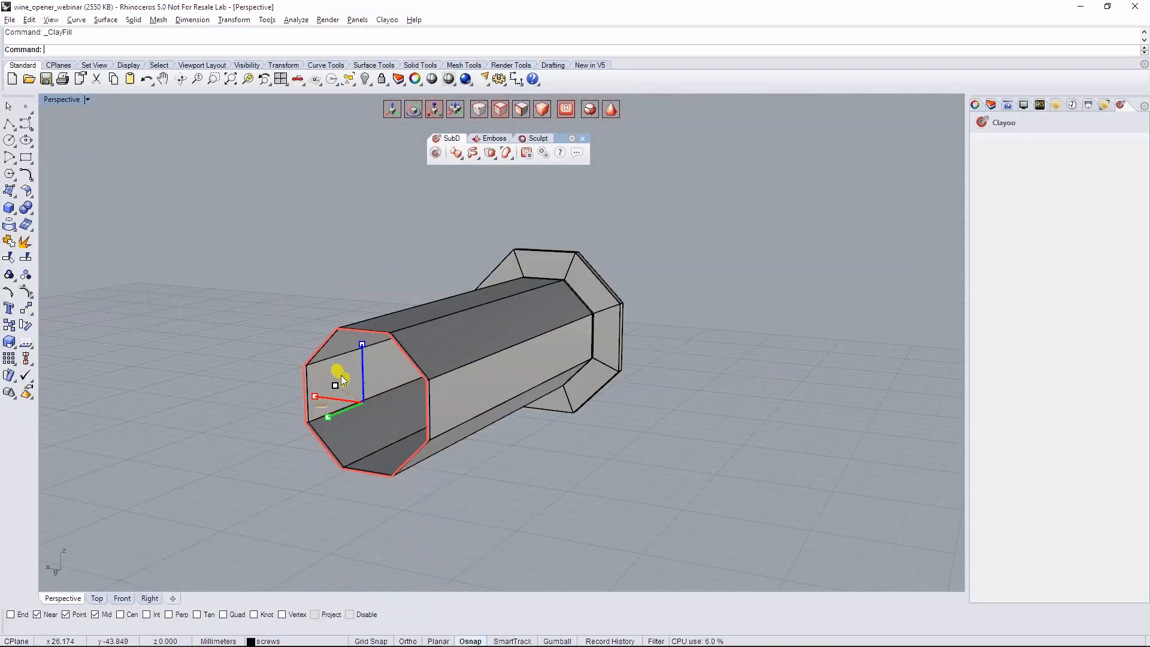
- Flare the second end into a wide flange and taper its outer edge loop inward to form a matching head
{"action": "left_click_drag", "start_coordinate": [339, 373], "coordinate": [308, 366]}
{"action": "right_click_drag", "start_coordinate": [307, 361], "coordinate": [290, 370]}
{"action": "key", "text": "alt+w"}
{"action": "left_click_drag", "start_coordinate": [313, 379], "coordinate": [213, 394], "text": "alt"}
{"action": "right_click_drag", "start_coordinate": [241, 384], "coordinate": [274, 400]}
{"action": "left_click_drag", "start_coordinate": [273, 395], "coordinate": [311, 413]}
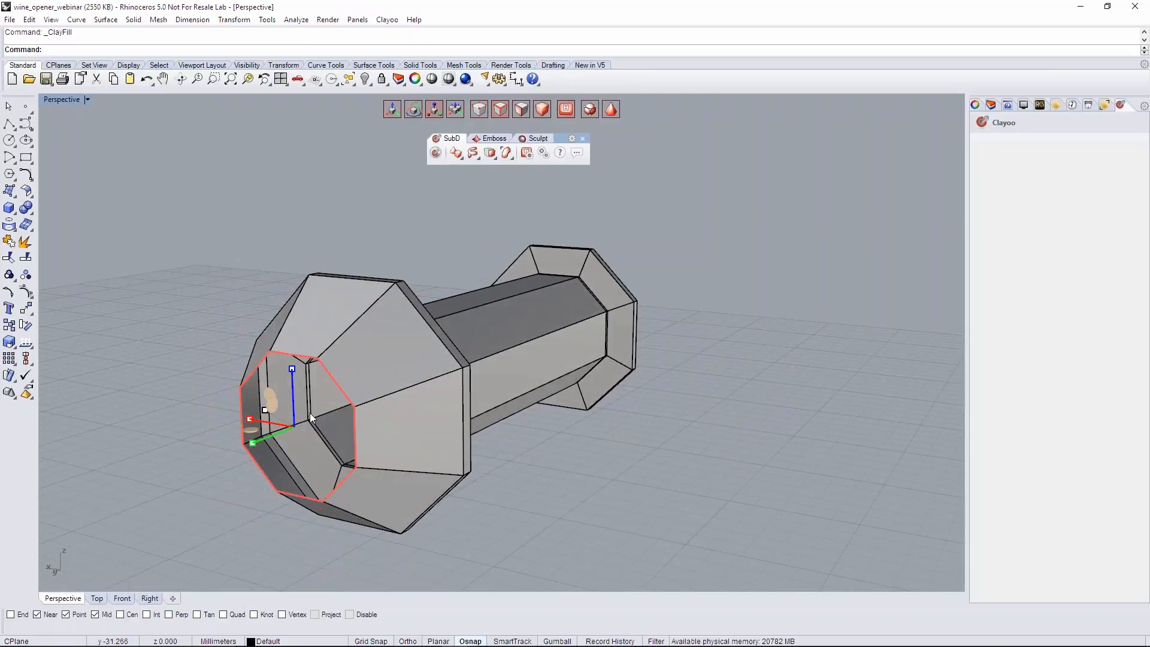
- Fill the second head's open end with a face and select that face
{"action": "right_click_drag", "start_coordinate": [310, 417], "coordinate": [258, 414]}
{"action": "left_click", "coordinate": [490, 154]}
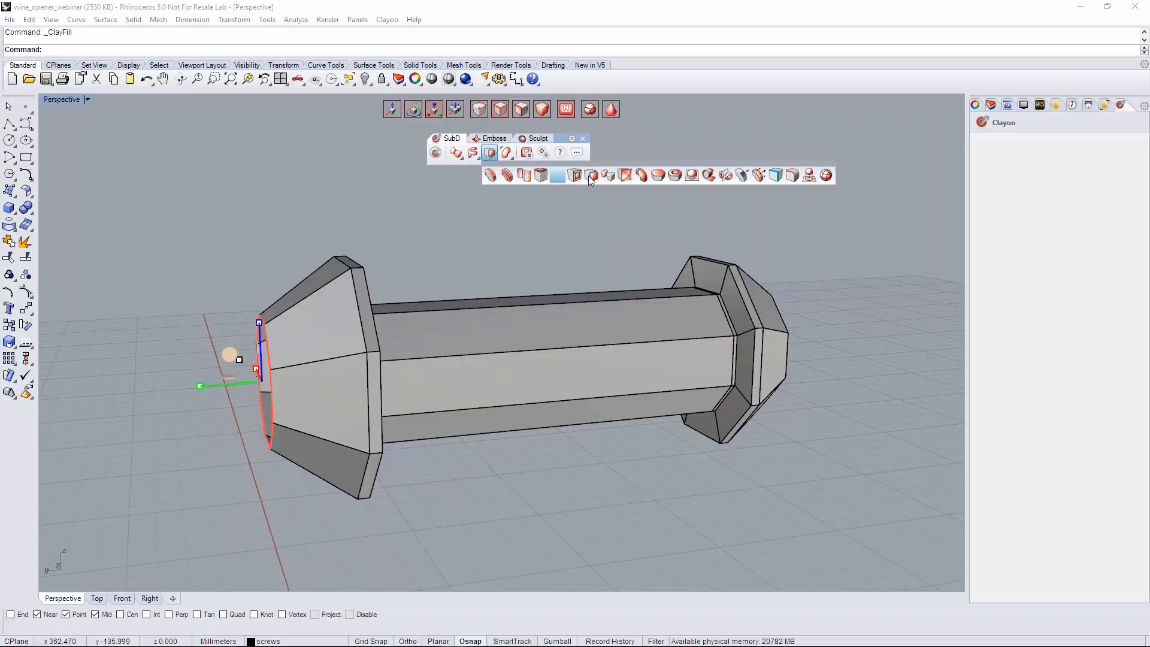
{"action": "left_click", "coordinate": [261, 376]}
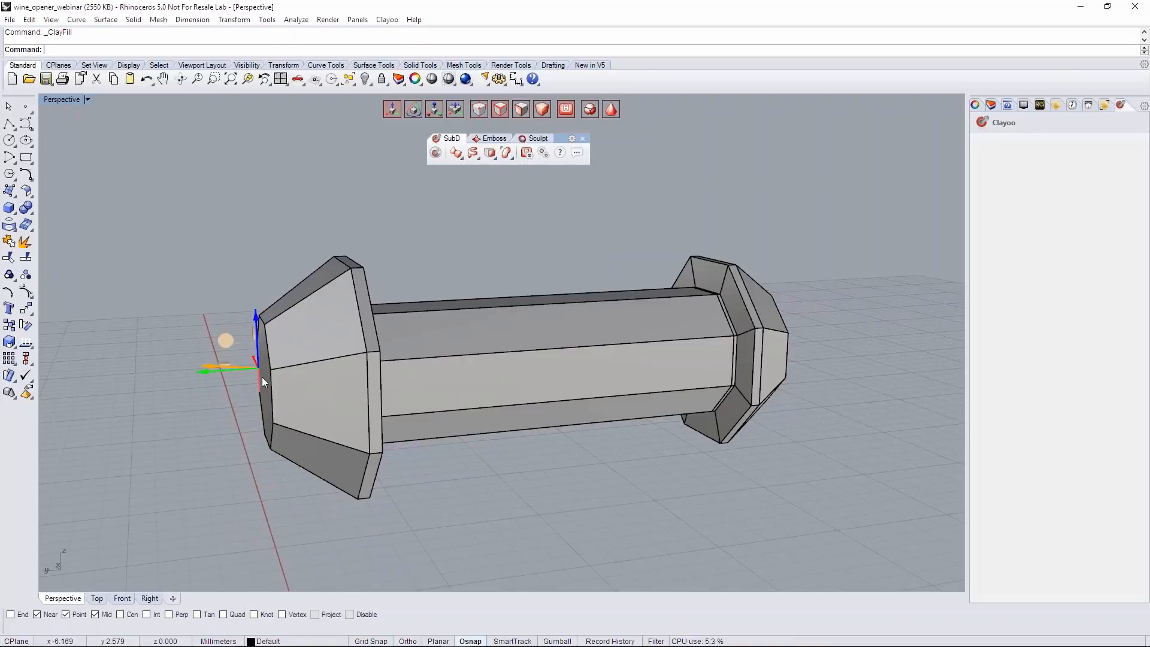
- Adjust the second head's end face along the pin's axis and return the whole pin to the smooth display
{"action": "left_click", "coordinate": [268, 376]}
{"action": "left_click_drag", "start_coordinate": [241, 385], "coordinate": [267, 380]}
{"action": "key", "text": "Tab"}
{"action": "scroll", "coordinate": [423, 378], "scroll_direction": "down", "scroll_amount": 7}
{"action": "right_click_drag", "start_coordinate": [530, 446], "coordinate": [500, 444]}
{"action": "left_click", "coordinate": [575, 468]}
{"action": "right_click_drag", "start_coordinate": [575, 467], "coordinate": [458, 473]}
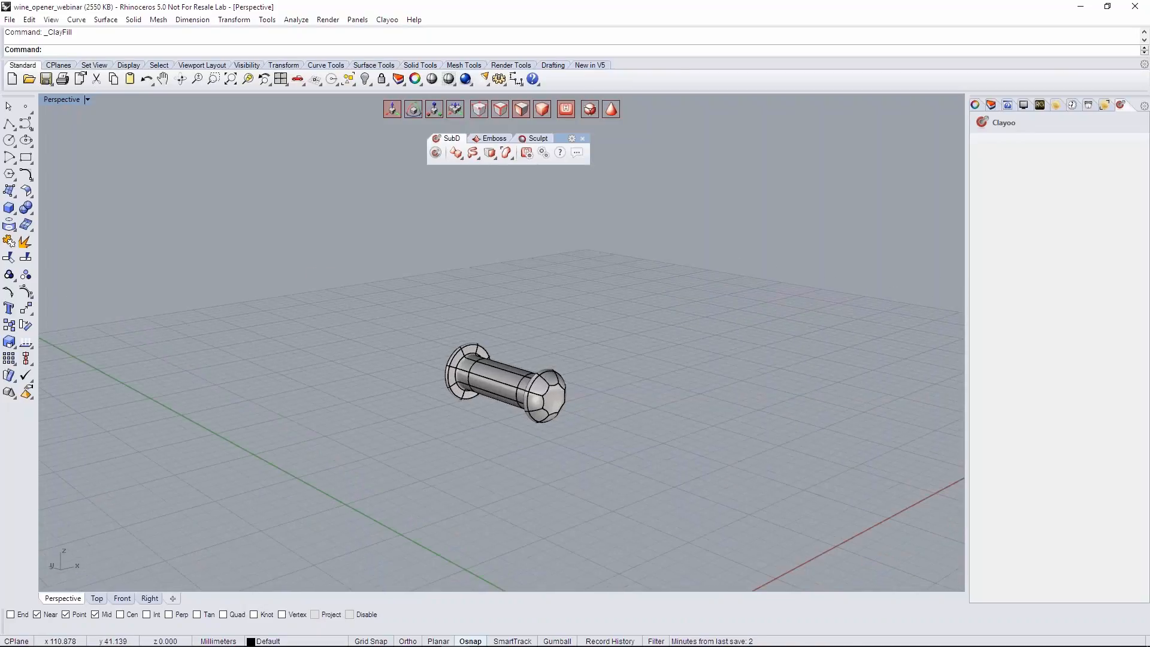
- Turn on the Part 1, Part2 and Layer 02 layers and check the pin's fit in the assembly
{"action": "left_click", "coordinate": [992, 105]}
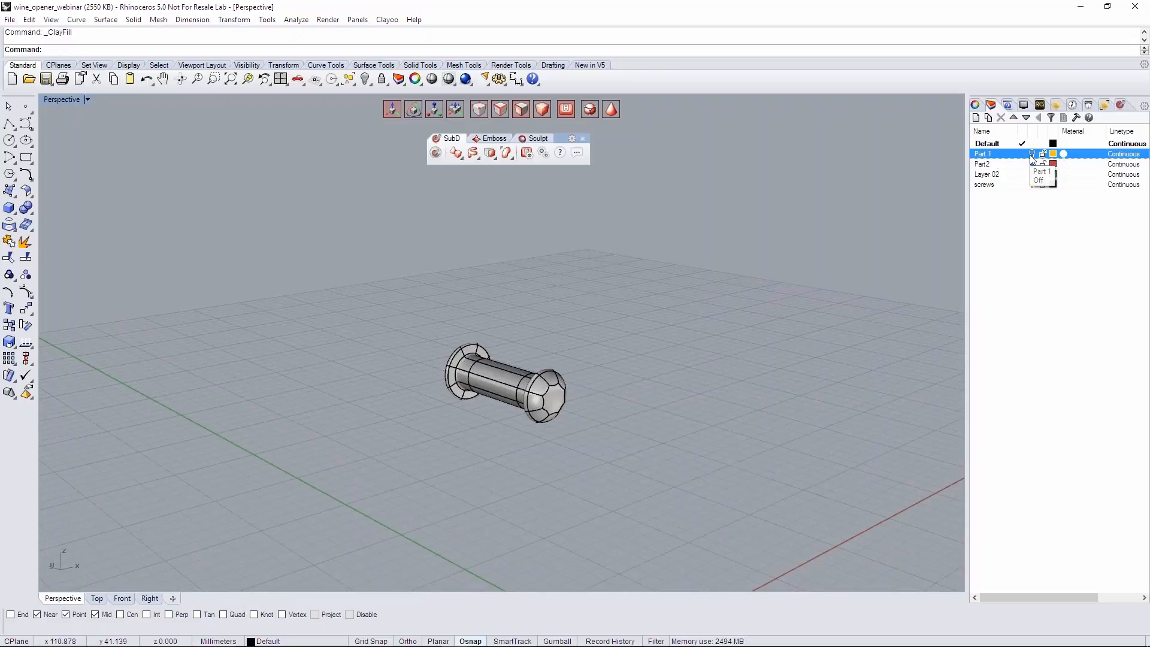
{"action": "left_click", "coordinate": [1032, 155]}
{"action": "left_click", "coordinate": [1032, 164]}
{"action": "left_click", "coordinate": [1032, 174]}
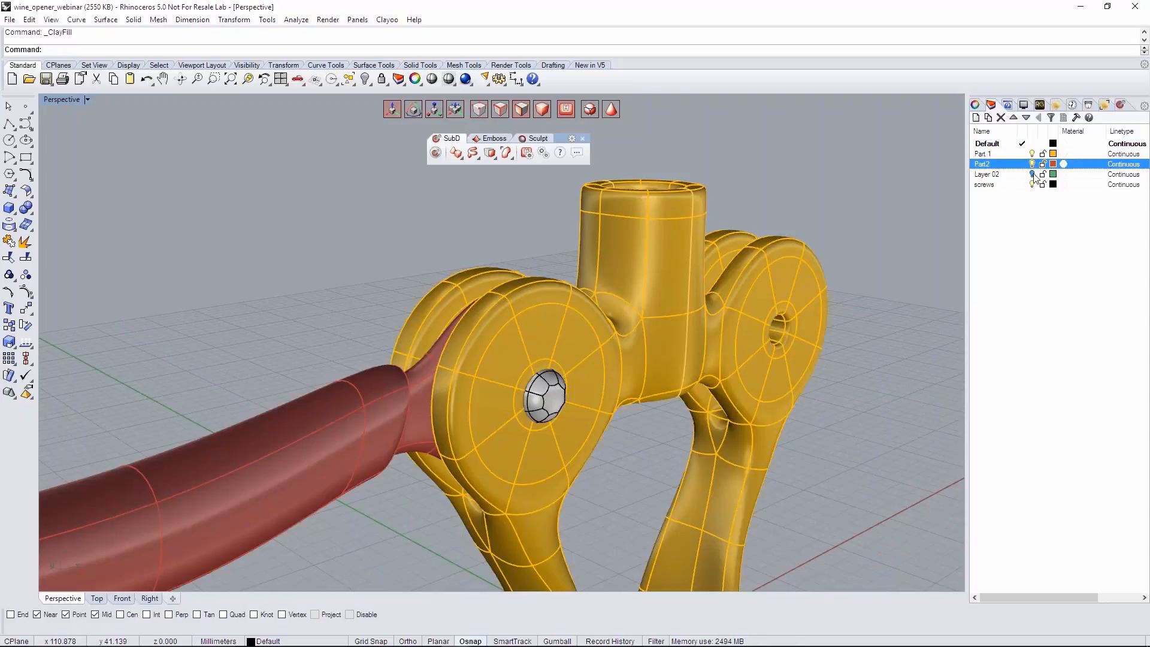
{"action": "scroll", "coordinate": [533, 351], "scroll_direction": "down", "scroll_amount": 8}
{"action": "right_click_drag", "start_coordinate": [533, 351], "coordinate": [458, 386]}
{"action": "scroll", "coordinate": [556, 389], "scroll_direction": "up", "scroll_amount": 6}
{"action": "right_click_drag", "start_coordinate": [554, 386], "coordinate": [617, 353]}
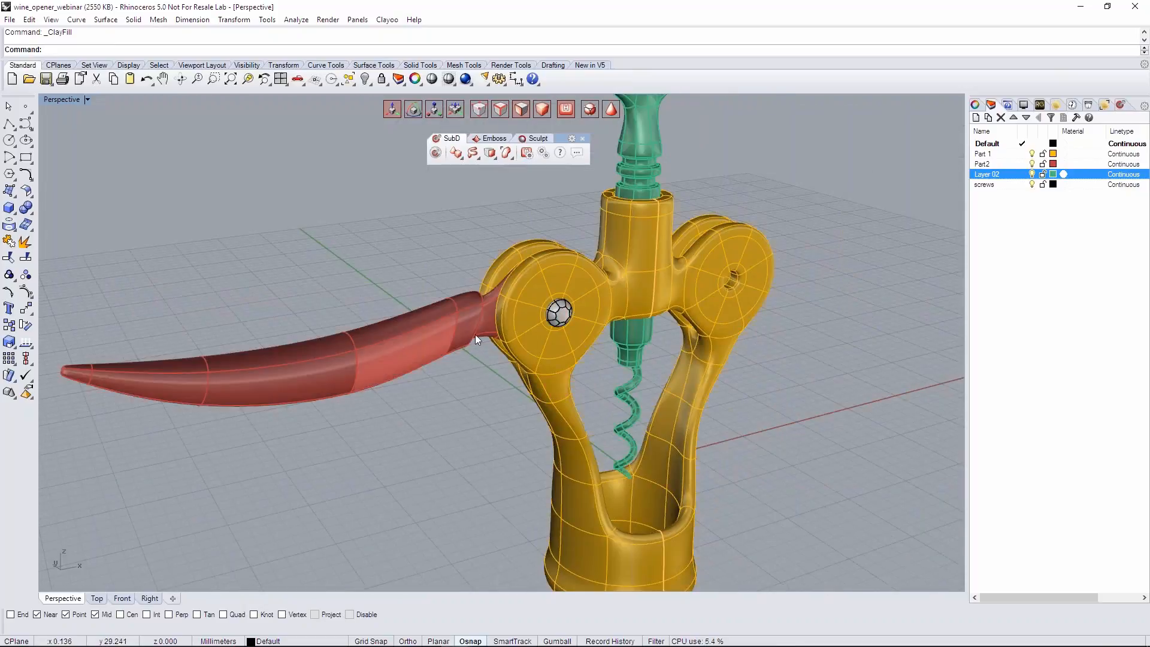
{"action": "right_click_drag", "start_coordinate": [862, 270], "coordinate": [800, 292]}
{"action": "scroll", "coordinate": [730, 358], "scroll_direction": "down", "scroll_amount": 5}
{"action": "right_click_drag", "start_coordinate": [699, 357], "coordinate": [627, 402]}
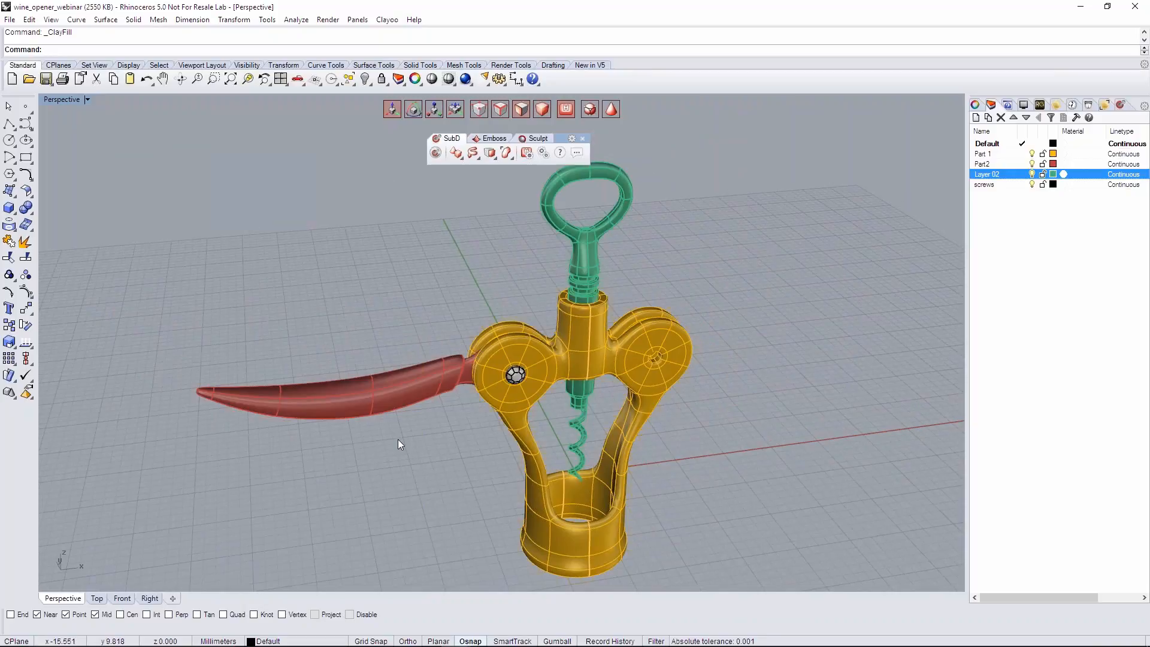
- Mirror a copy of the red lever about the Y axis to the opposite side of the body
{"action": "right_click_drag", "start_coordinate": [424, 454], "coordinate": [425, 371]}
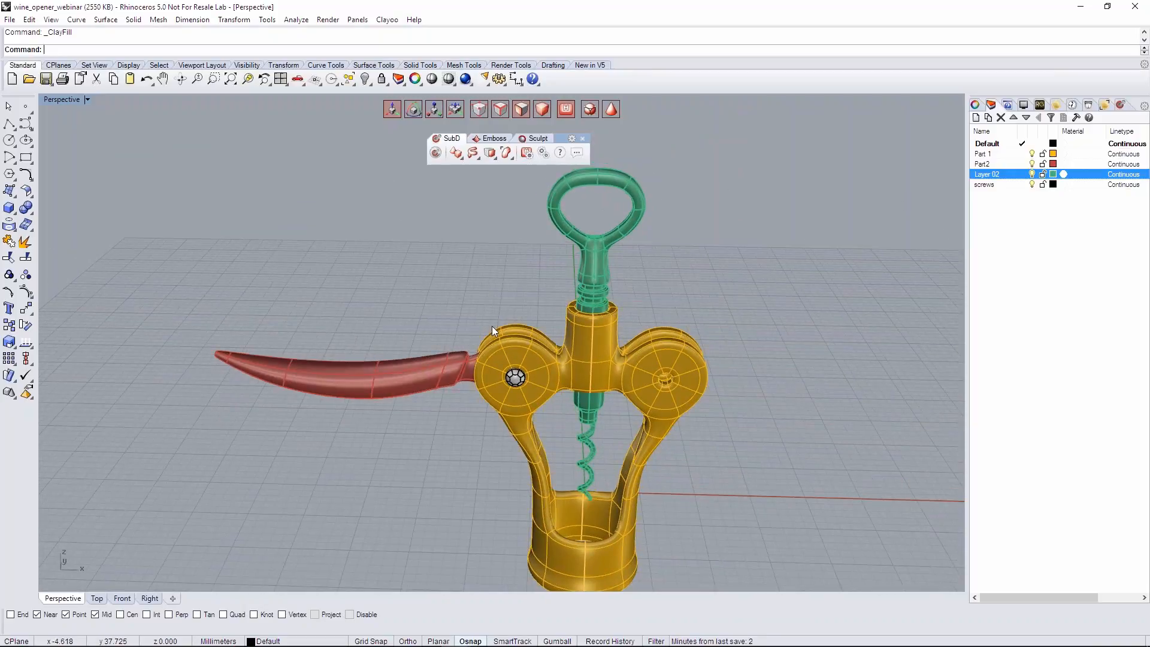
{"action": "left_click", "coordinate": [426, 388]}
{"action": "mouse_move", "coordinate": [494, 402]}
{"action": "right_mouse_down"}
{"action": "mouse_move", "coordinate": [522, 376]}
{"action": "mouse_move", "coordinate": [509, 391]}
{"action": "right_mouse_up"}
{"action": "type", "text": "Mirro"}
{"action": "key", "text": "Return"}
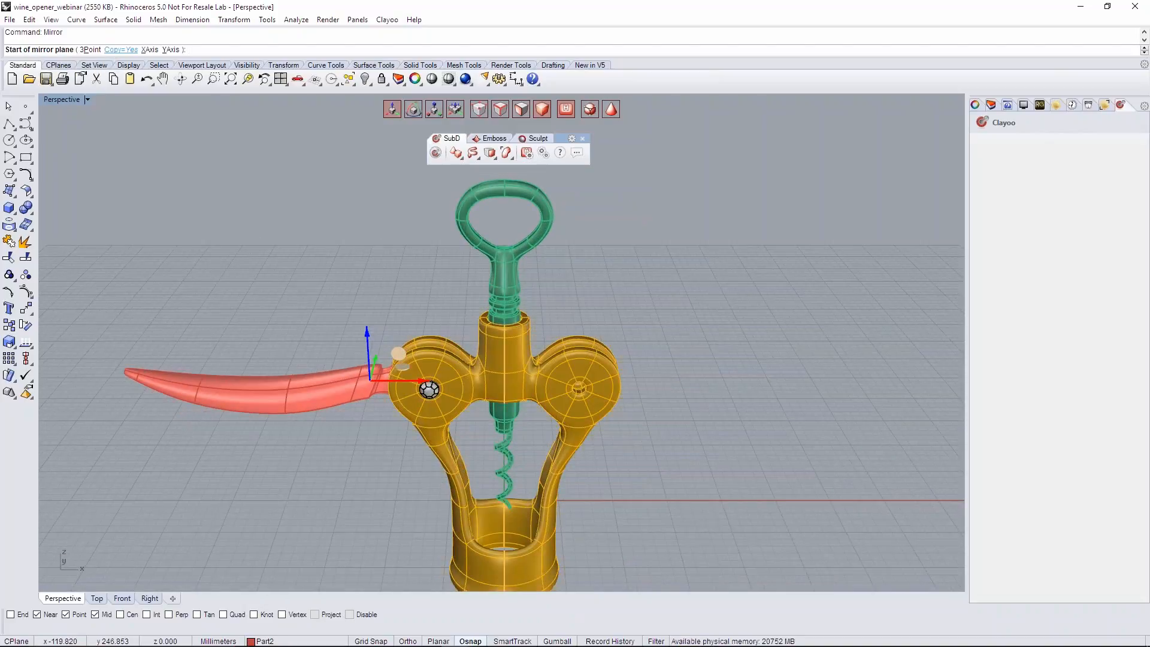
{"action": "left_click", "coordinate": [173, 49]}
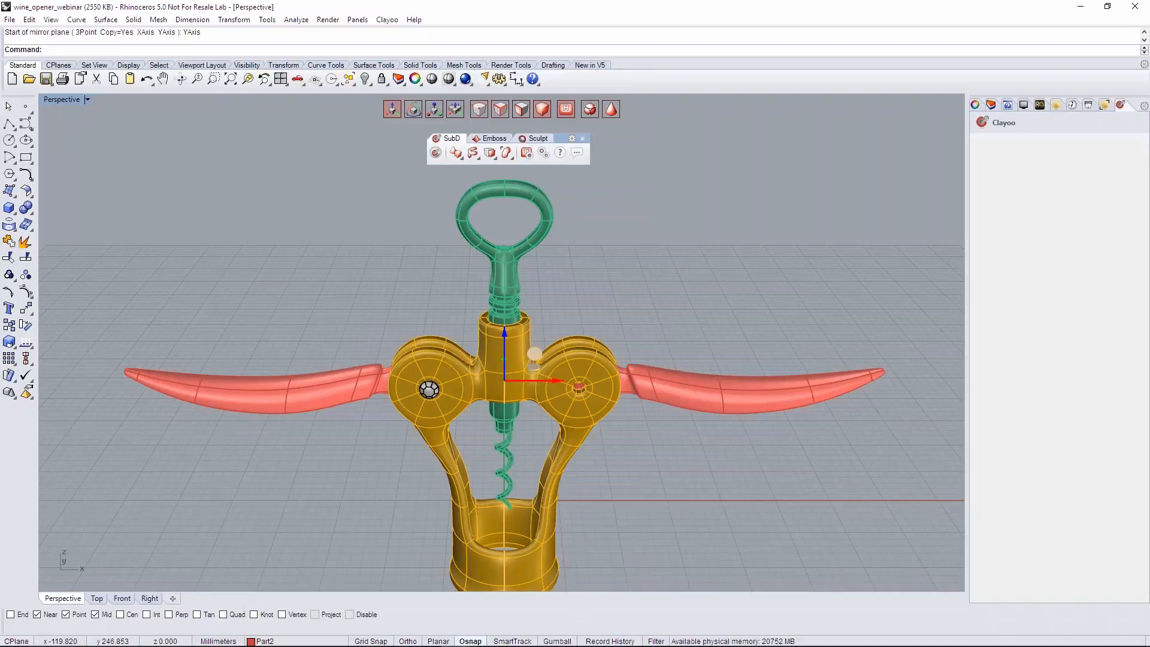
- Mirror a copy of the connecting pin about the Y axis into the body's other hinge hole
{"action": "scroll", "coordinate": [583, 423], "scroll_direction": "up", "scroll_amount": 3}
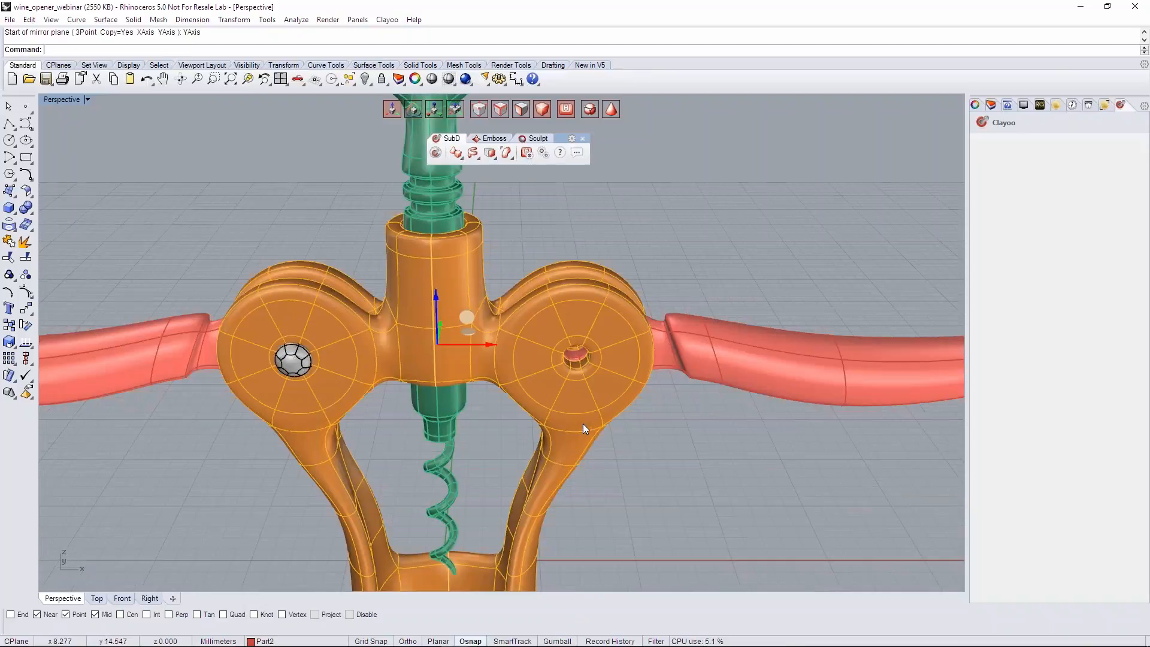
{"action": "left_click", "coordinate": [676, 498]}
{"action": "left_click", "coordinate": [293, 360]}
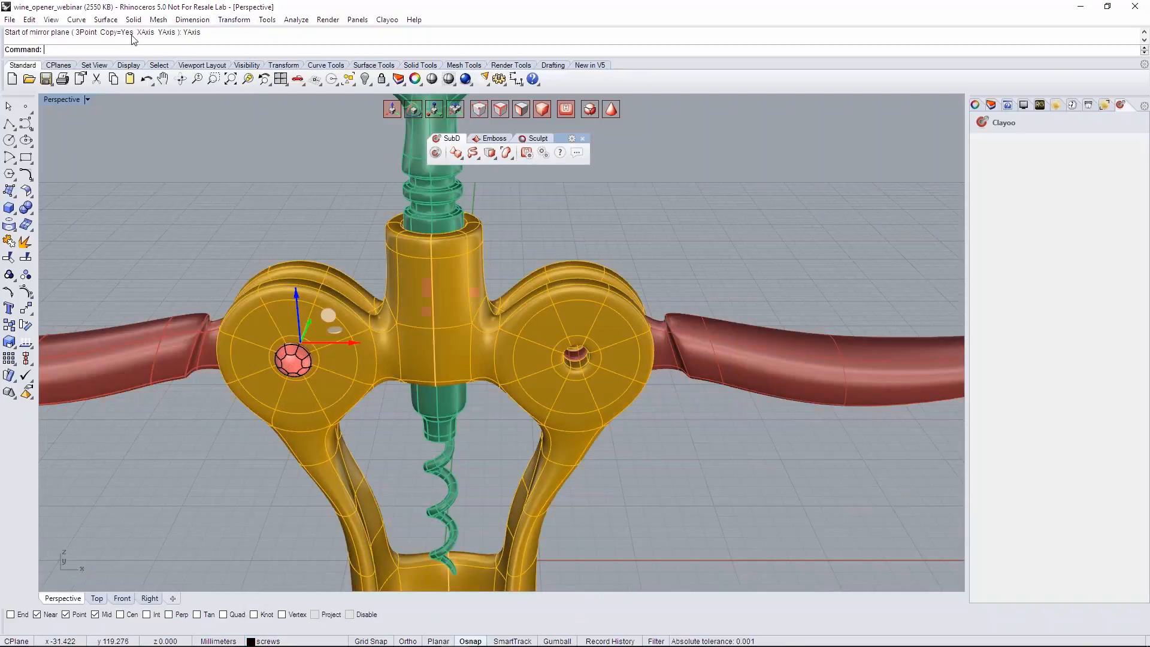
{"action": "type", "text": "Mirror"}
{"action": "key", "text": "Return"}
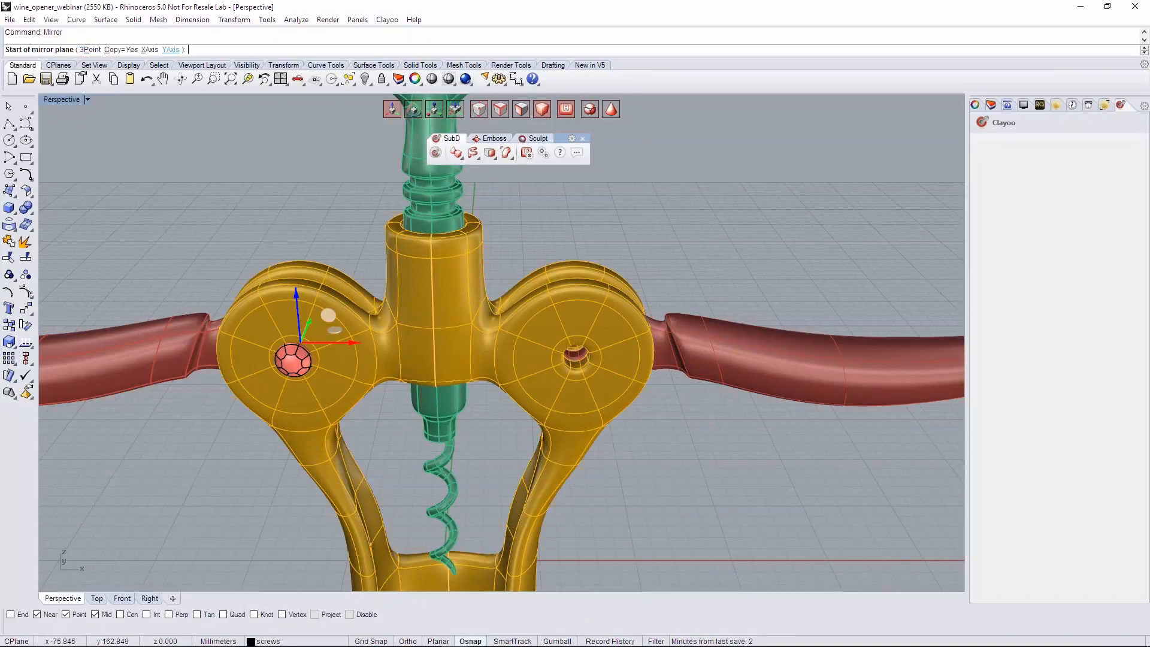
{"action": "left_click", "coordinate": [174, 50]}
{"action": "left_click", "coordinate": [602, 237]}
- Bring the complete wine opener into view and save the model file
{"action": "scroll", "coordinate": [602, 237], "scroll_direction": "down", "scroll_amount": 4}
{"action": "right_click_drag", "start_coordinate": [602, 237], "coordinate": [718, 438]}
{"action": "key", "text": "ctrl+s"}
{"action": "right_click_drag", "start_coordinate": [632, 414], "coordinate": [487, 419]}
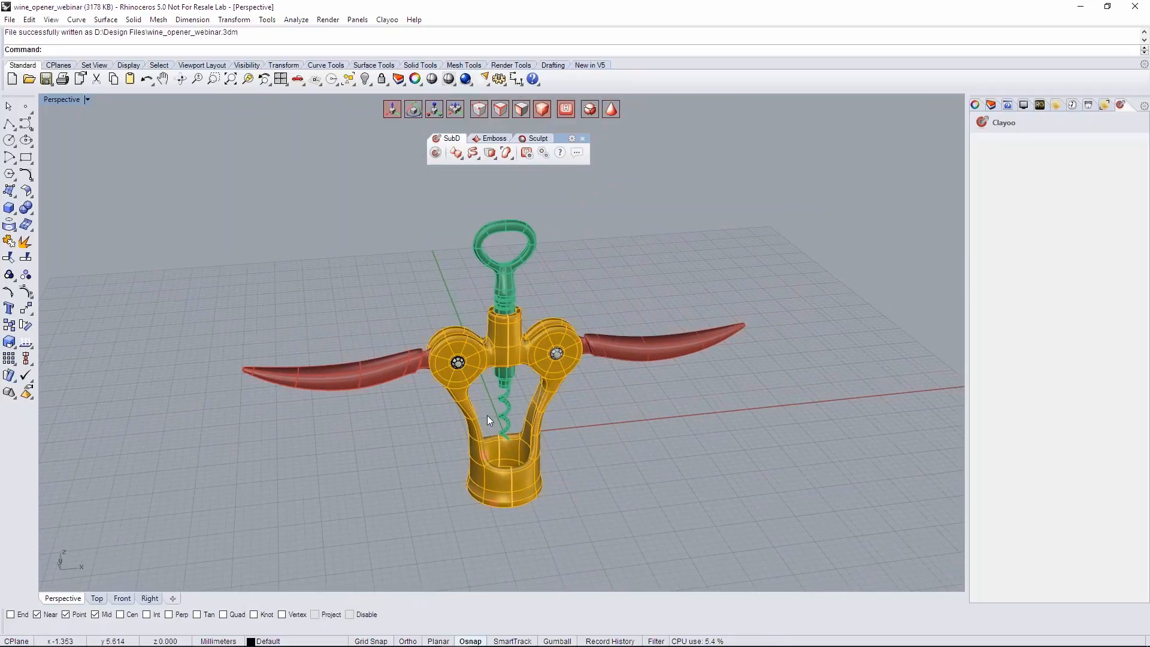
- Examine the assembled wine opener's levers, pins, shaft and body from several angles
{"action": "scroll", "coordinate": [487, 415], "scroll_direction": "up", "scroll_amount": 10}
{"action": "scroll", "coordinate": [628, 340], "scroll_direction": "down", "scroll_amount": 4}
{"action": "right_click_drag", "start_coordinate": [580, 423], "coordinate": [598, 354]}
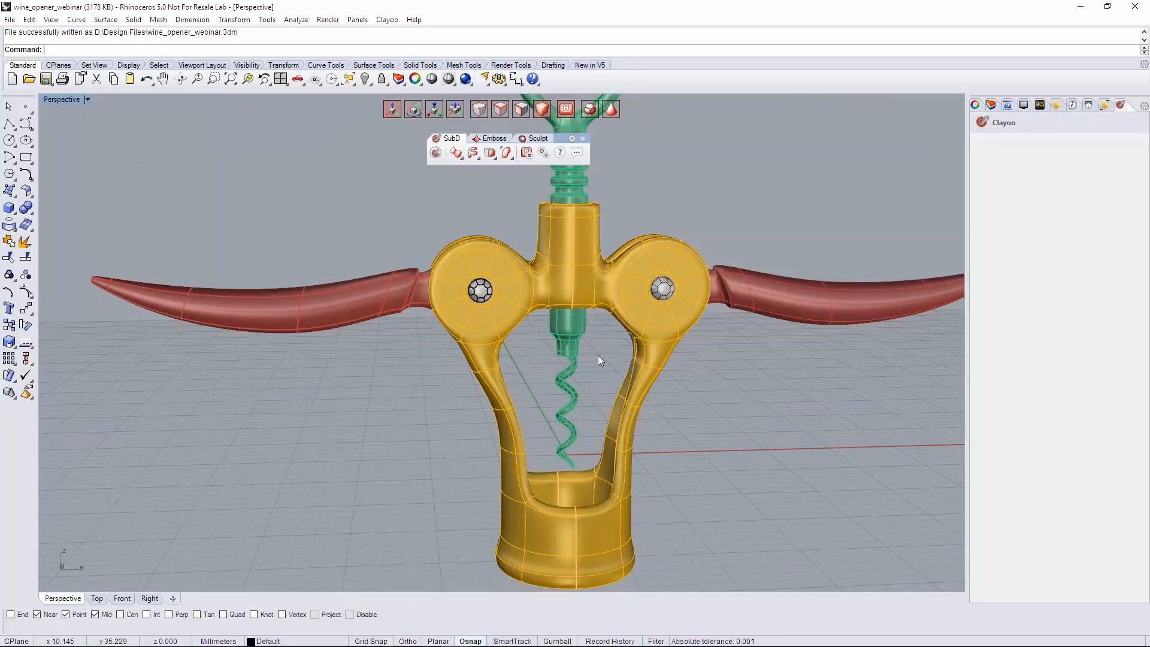
{"action": "scroll", "coordinate": [602, 372], "scroll_direction": "down", "scroll_amount": 5}
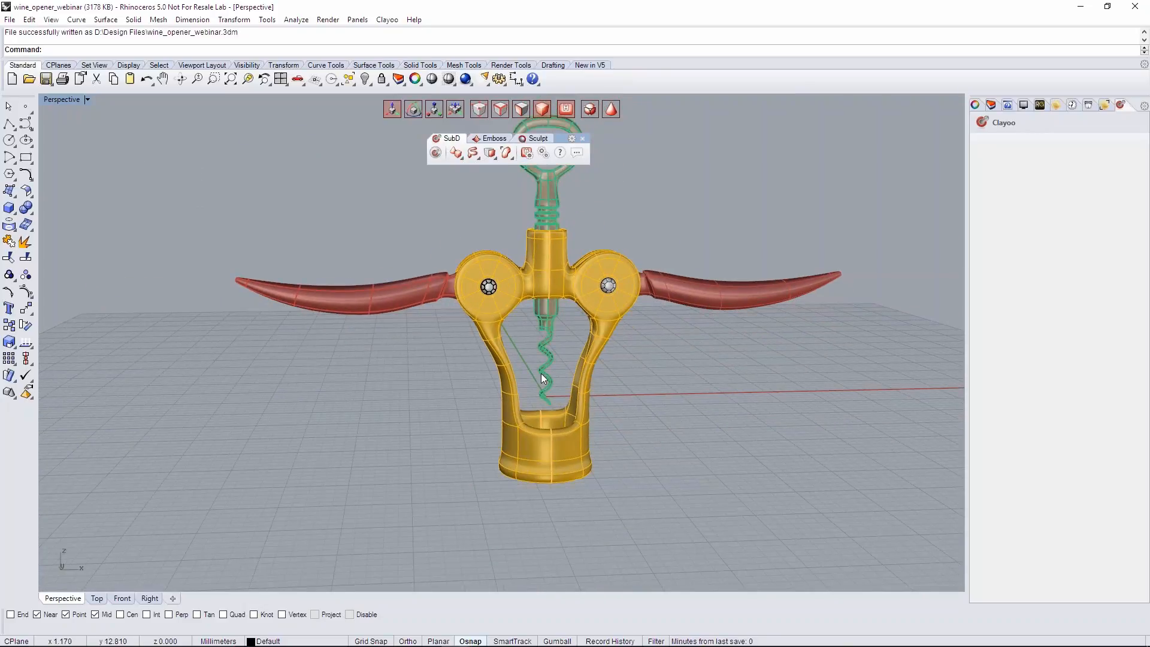
{"action": "right_click_drag", "start_coordinate": [590, 386], "coordinate": [671, 402]}
{"action": "right_click_drag", "start_coordinate": [495, 359], "coordinate": [568, 384]}
{"action": "scroll", "coordinate": [545, 364], "scroll_direction": "down", "scroll_amount": 4}
{"action": "scroll", "coordinate": [569, 395], "scroll_direction": "up", "scroll_amount": 2}
{"action": "right_click_drag", "start_coordinate": [692, 438], "coordinate": [724, 443]}
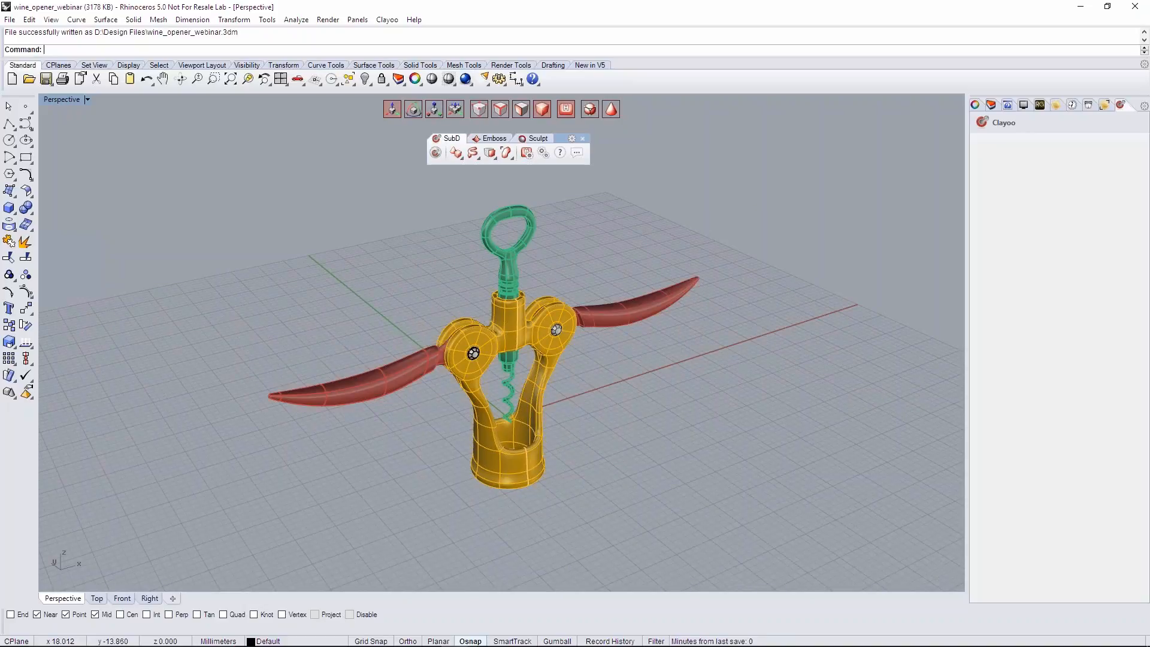
{"action": "left_click", "coordinate": [991, 105]}
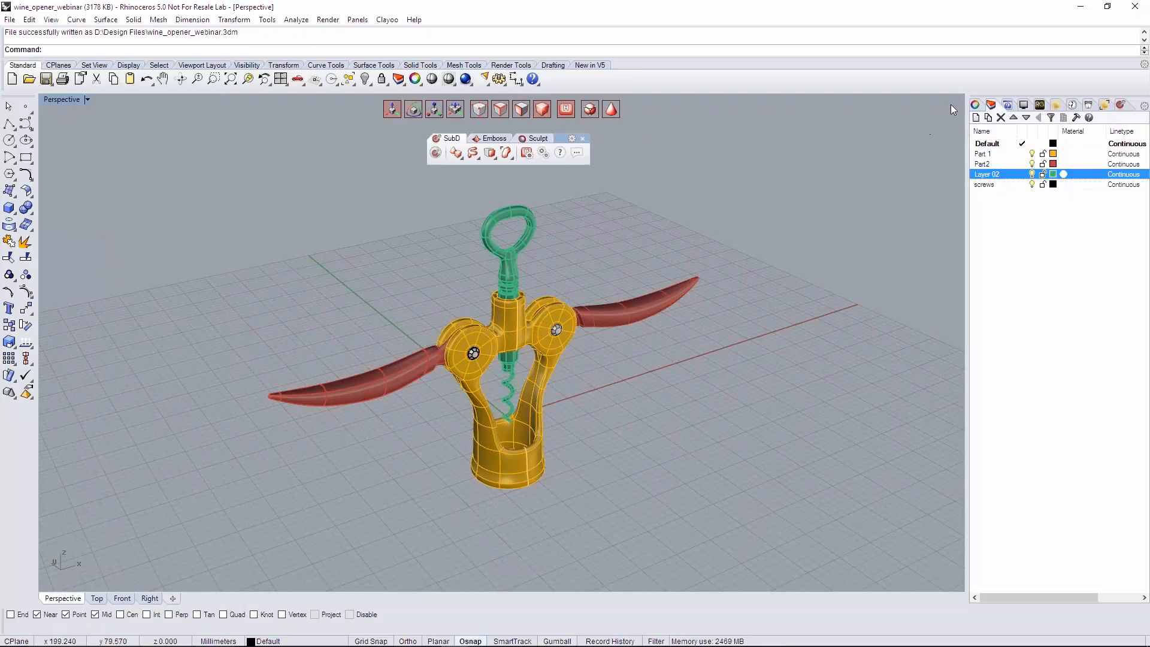
{"action": "left_click", "coordinate": [975, 105]}
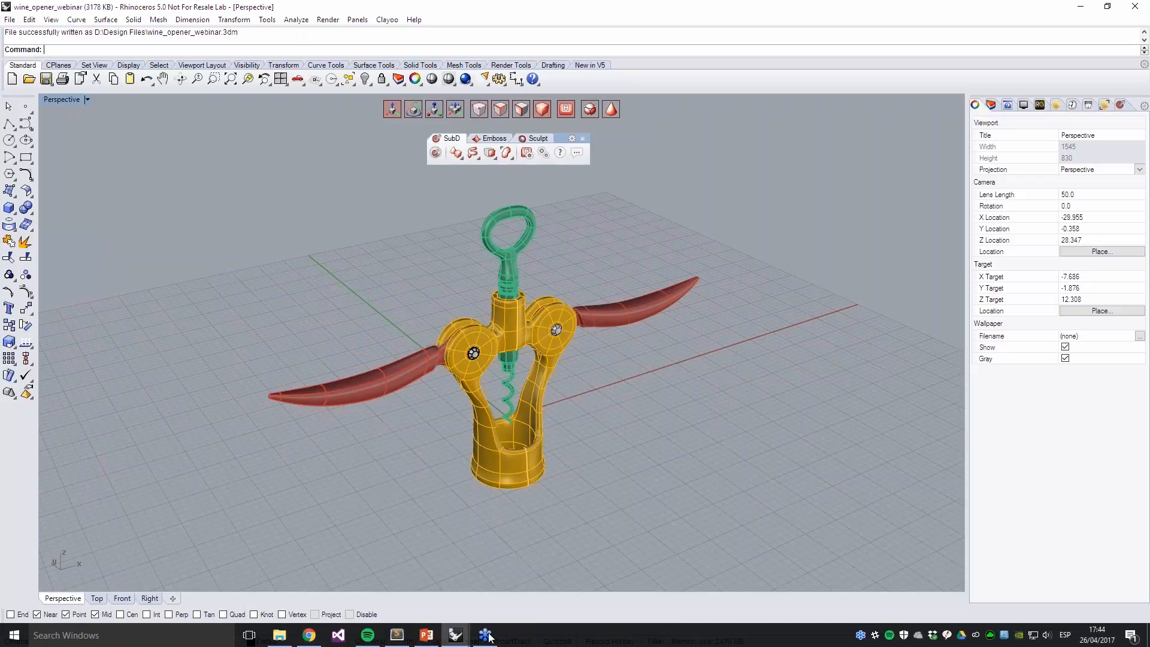
- Switch to the PowerPoint webinar presentation and show slide 5, "How to Learn: Online Course"
{"action": "left_click", "coordinate": [432, 642]}
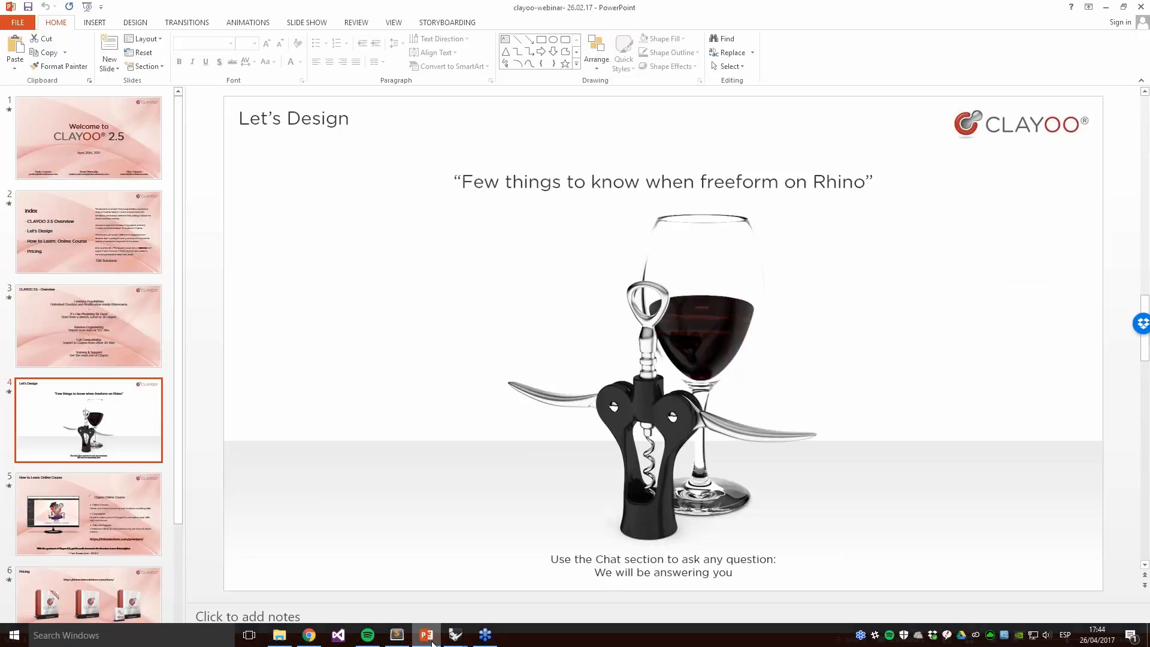
{"action": "left_click", "coordinate": [58, 520]}
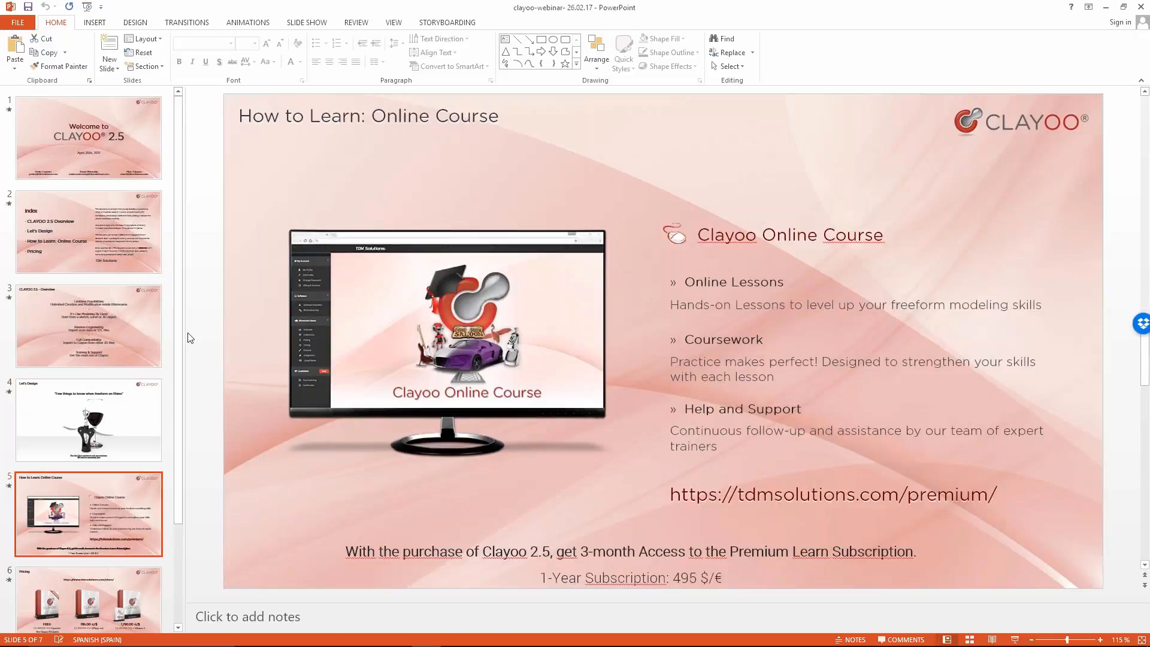